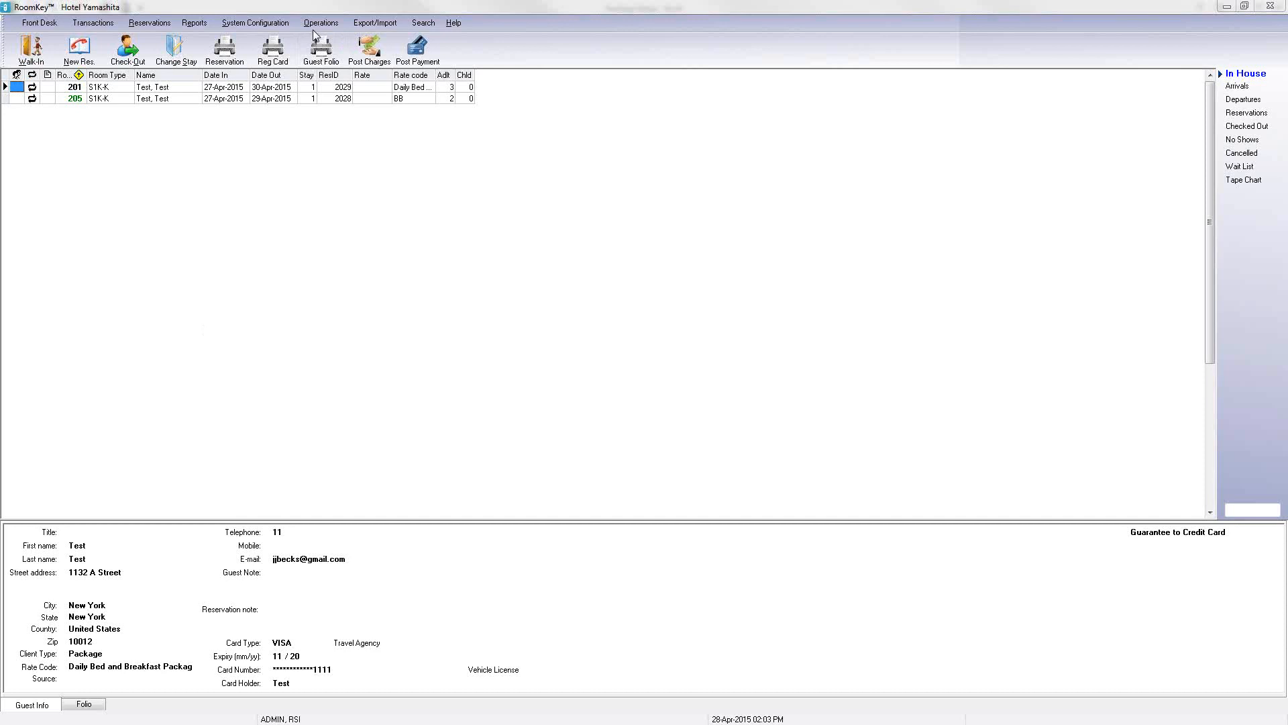
# Step: Open the Packages & Inclusions configuration dialog
pyautogui.click(270, 30)
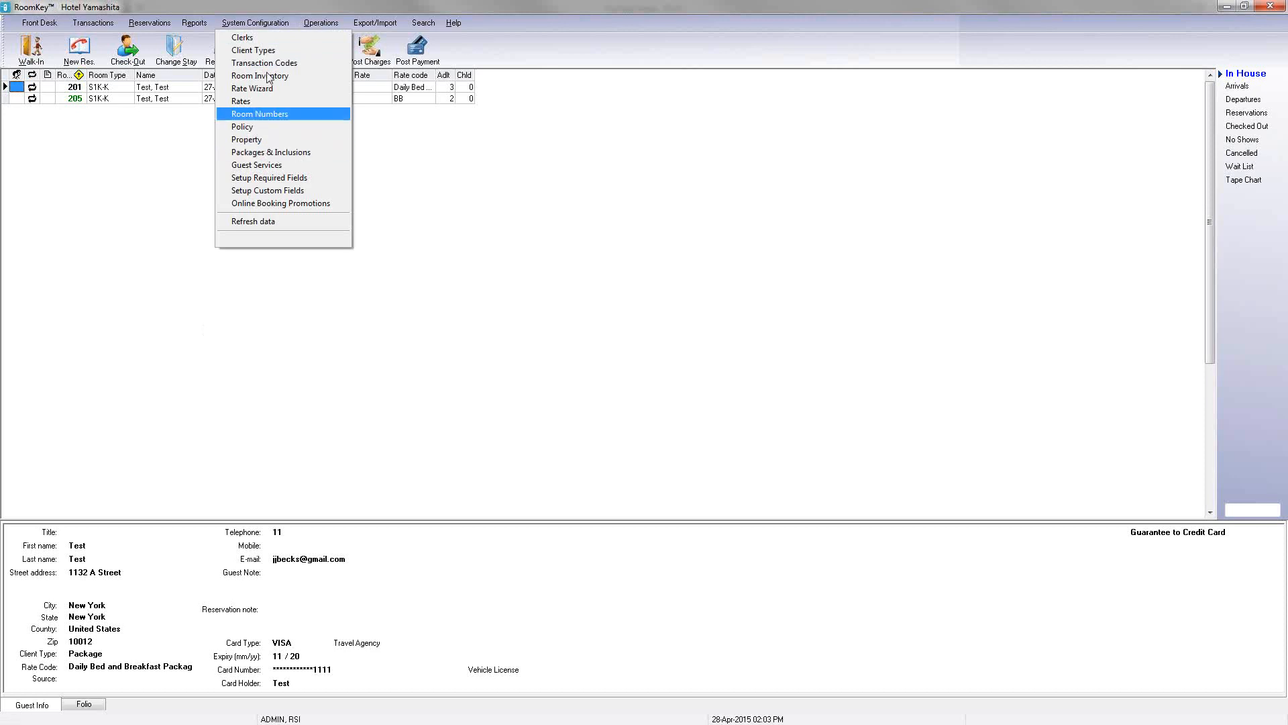
pyautogui.click(269, 154)
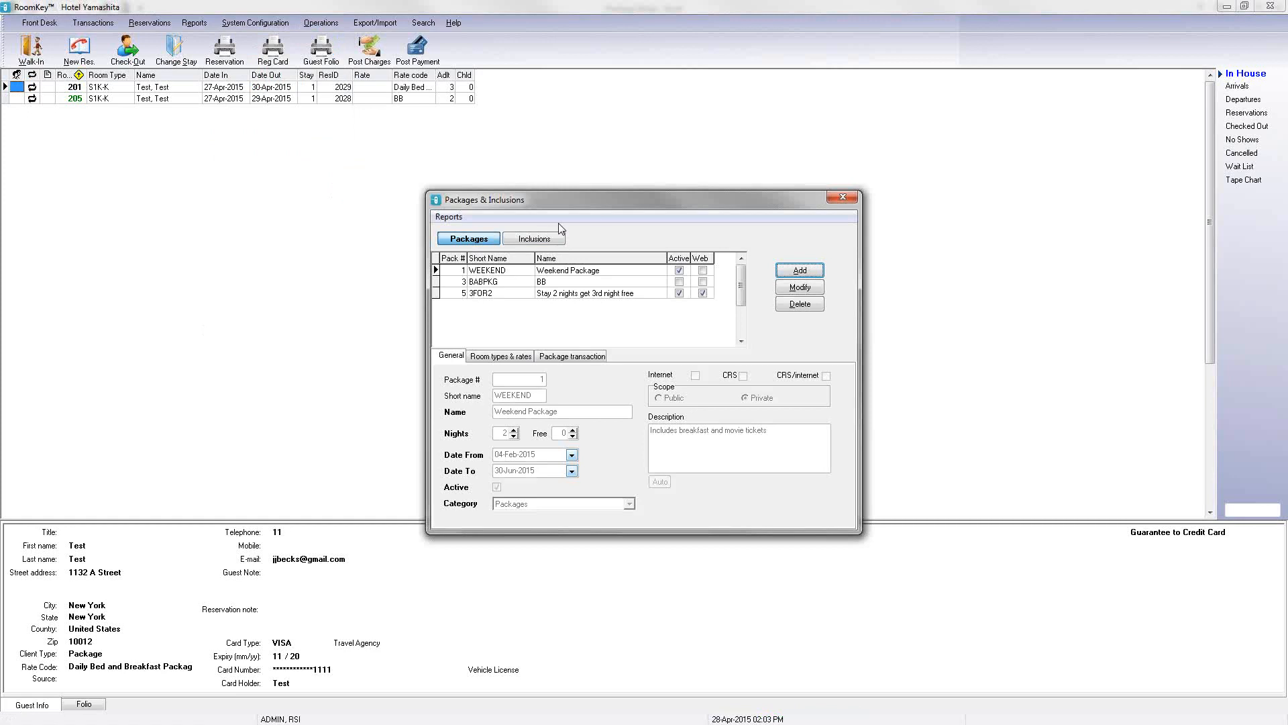
pyautogui.moveTo(595, 207); pyautogui.dragTo(573, 191)
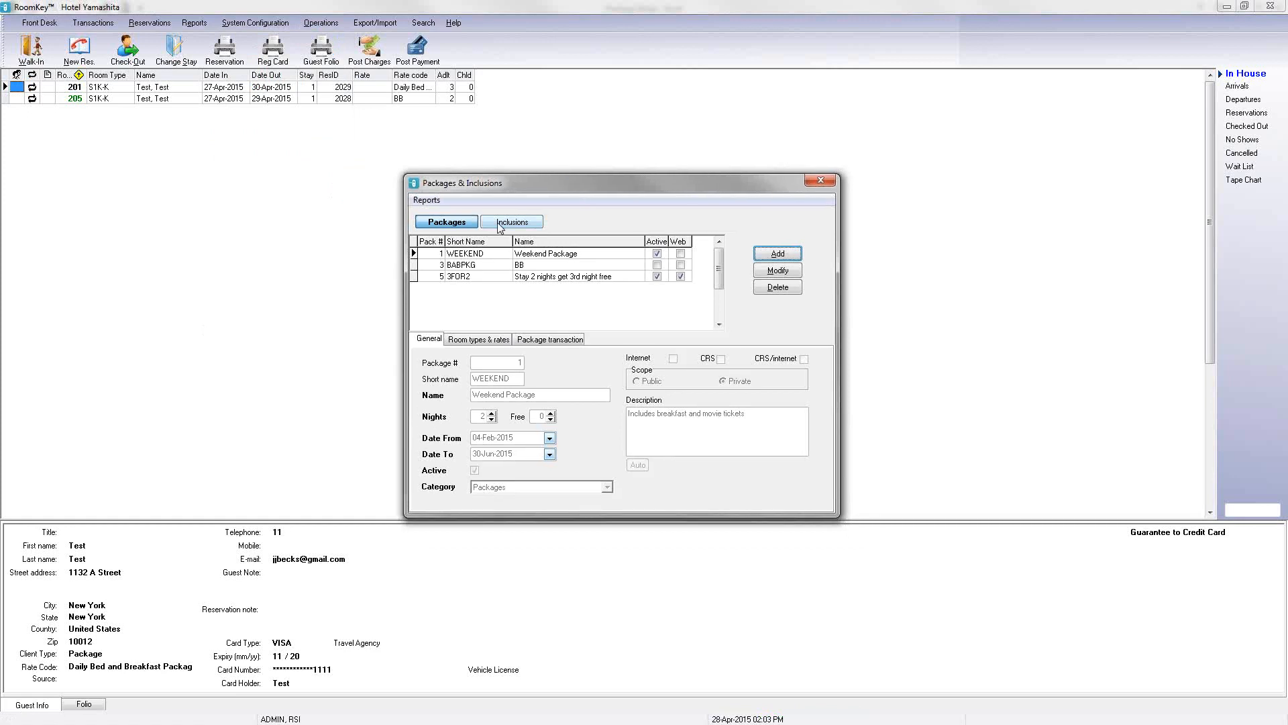
# Step: Switch between the Packages and Inclusions lists to review the packages and inclusions already defined
pyautogui.click(499, 225)
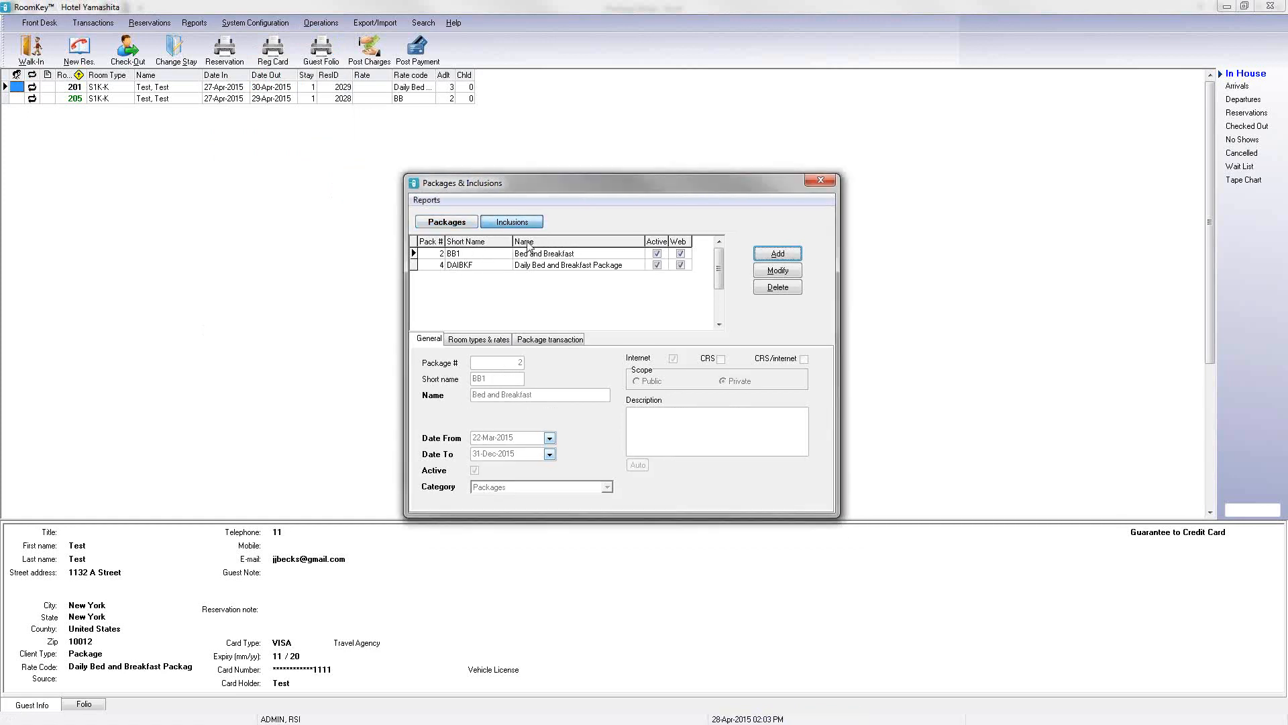
pyautogui.click(458, 229)
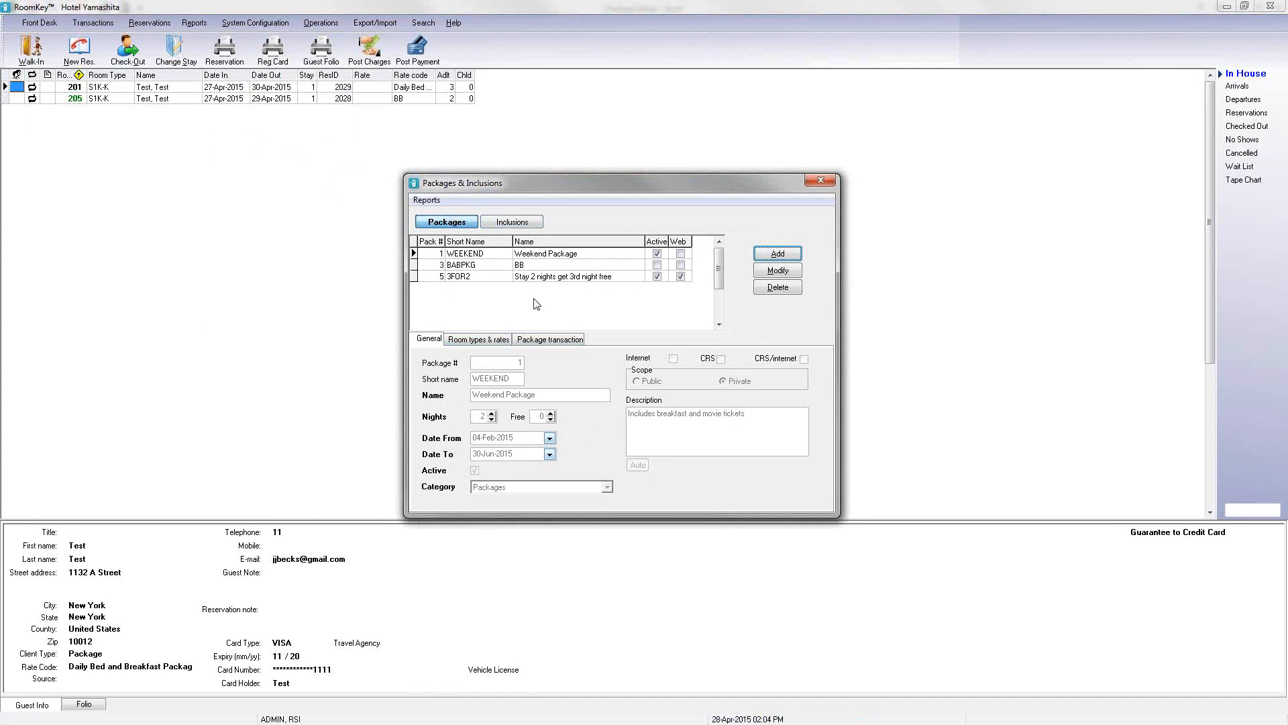
pyautogui.click(514, 224)
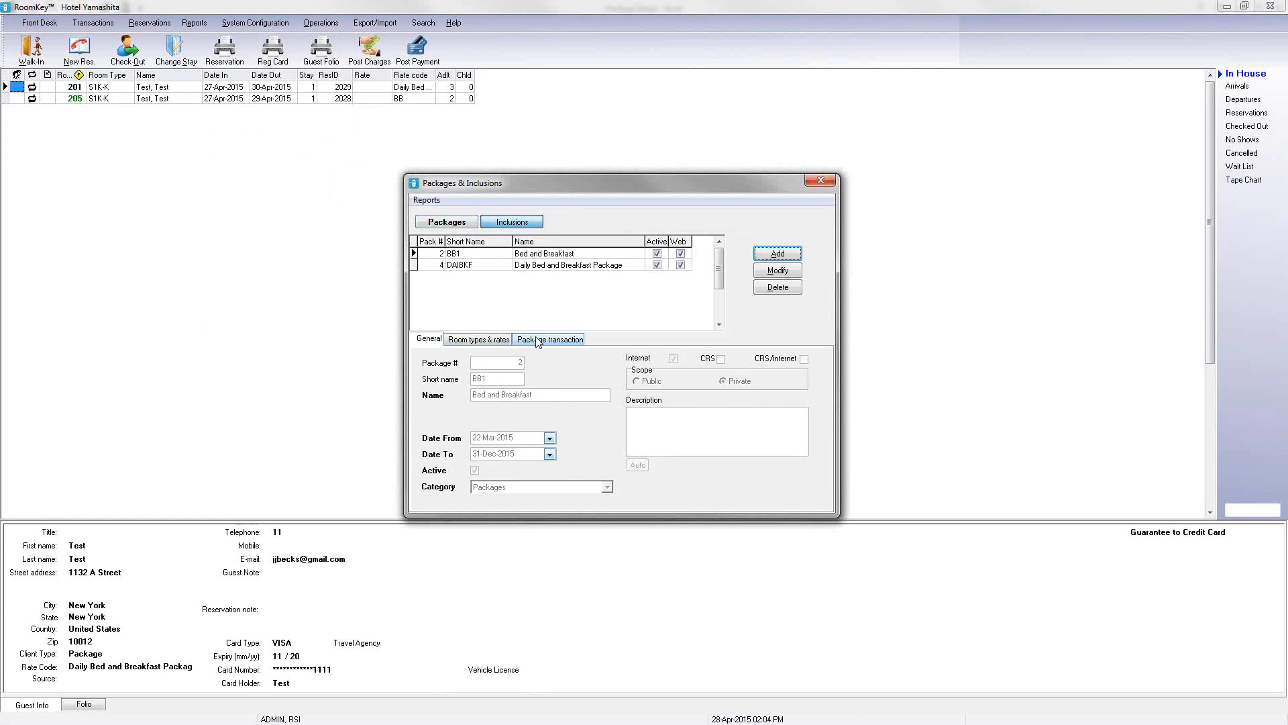
pyautogui.click(466, 226)
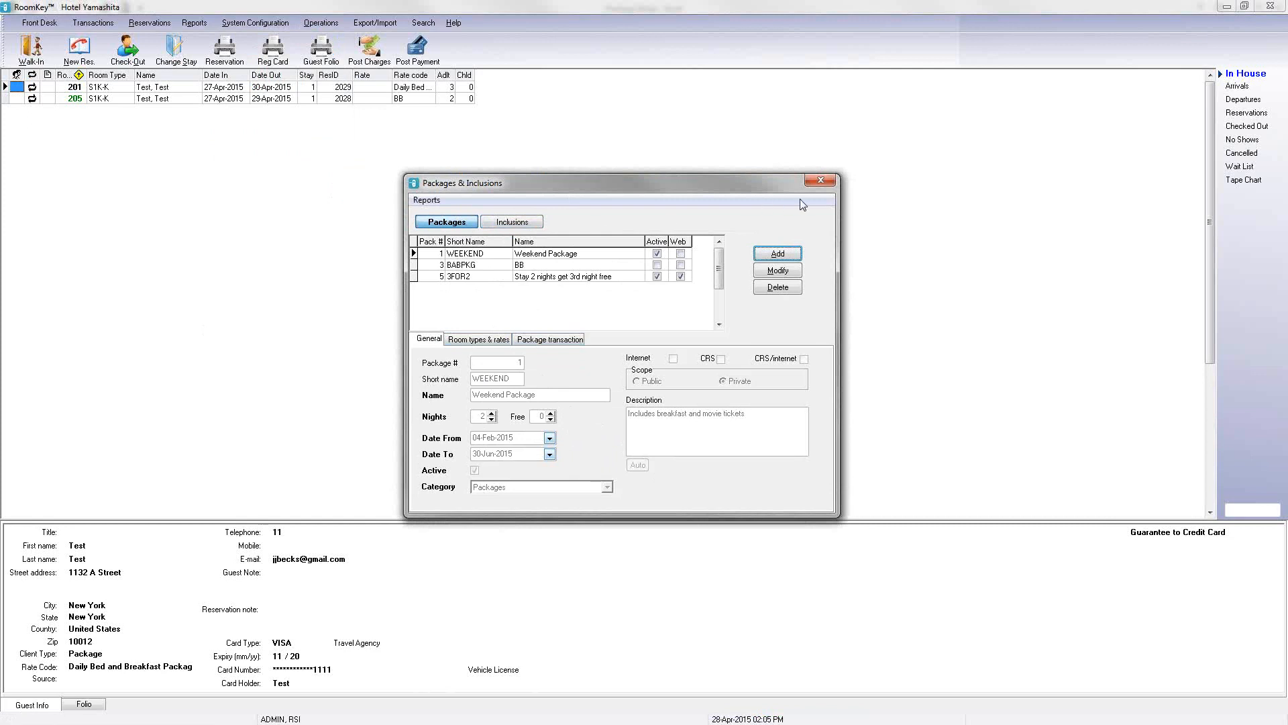
pyautogui.click(814, 184)
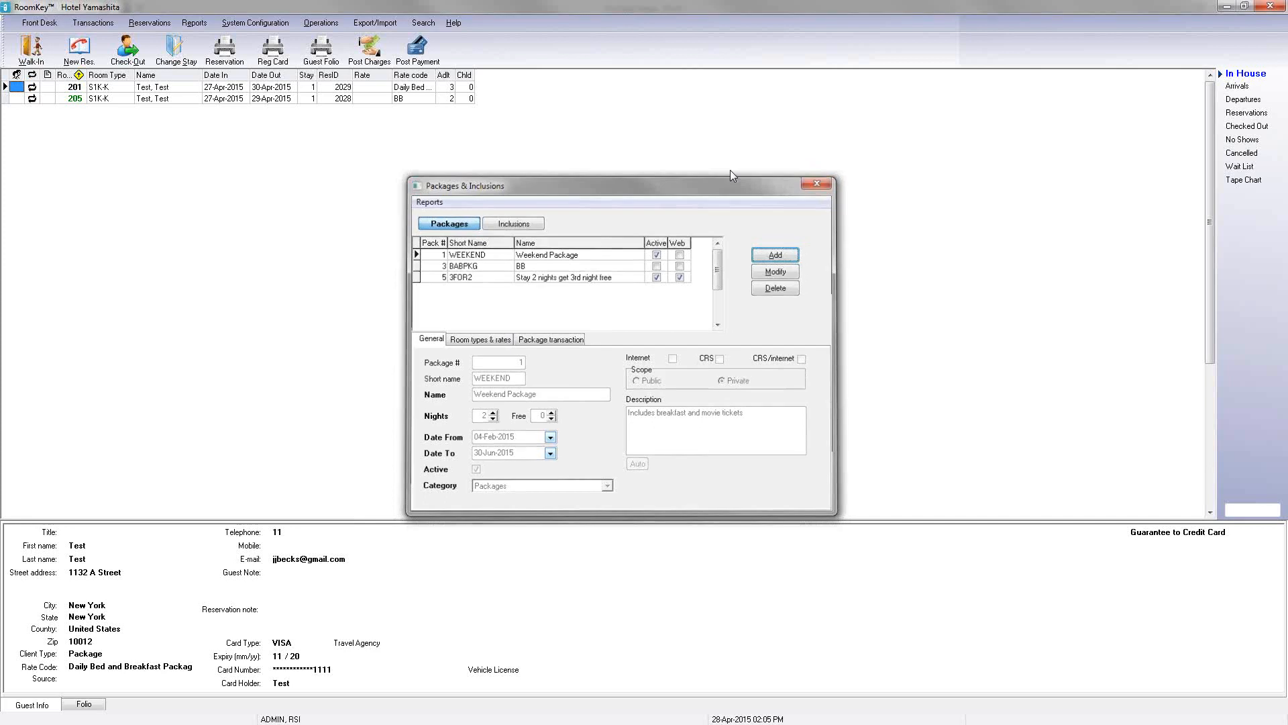
pyautogui.click(281, 23)
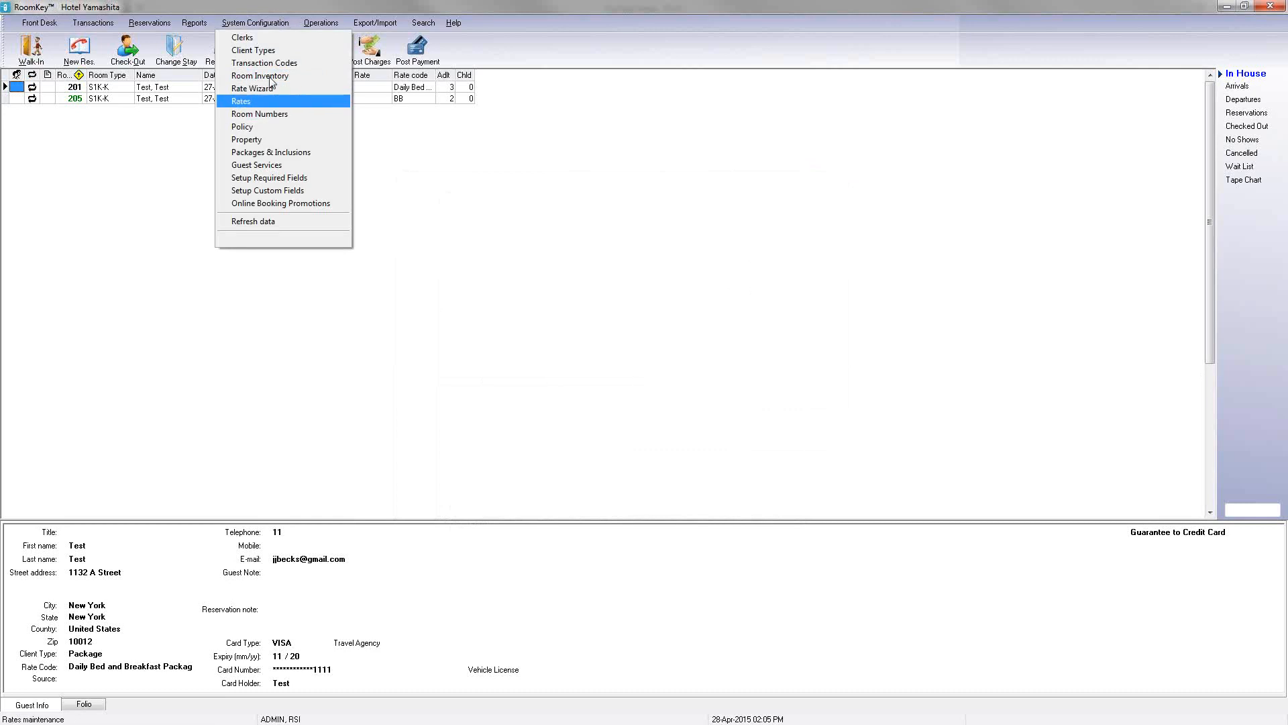
pyautogui.click(269, 99)
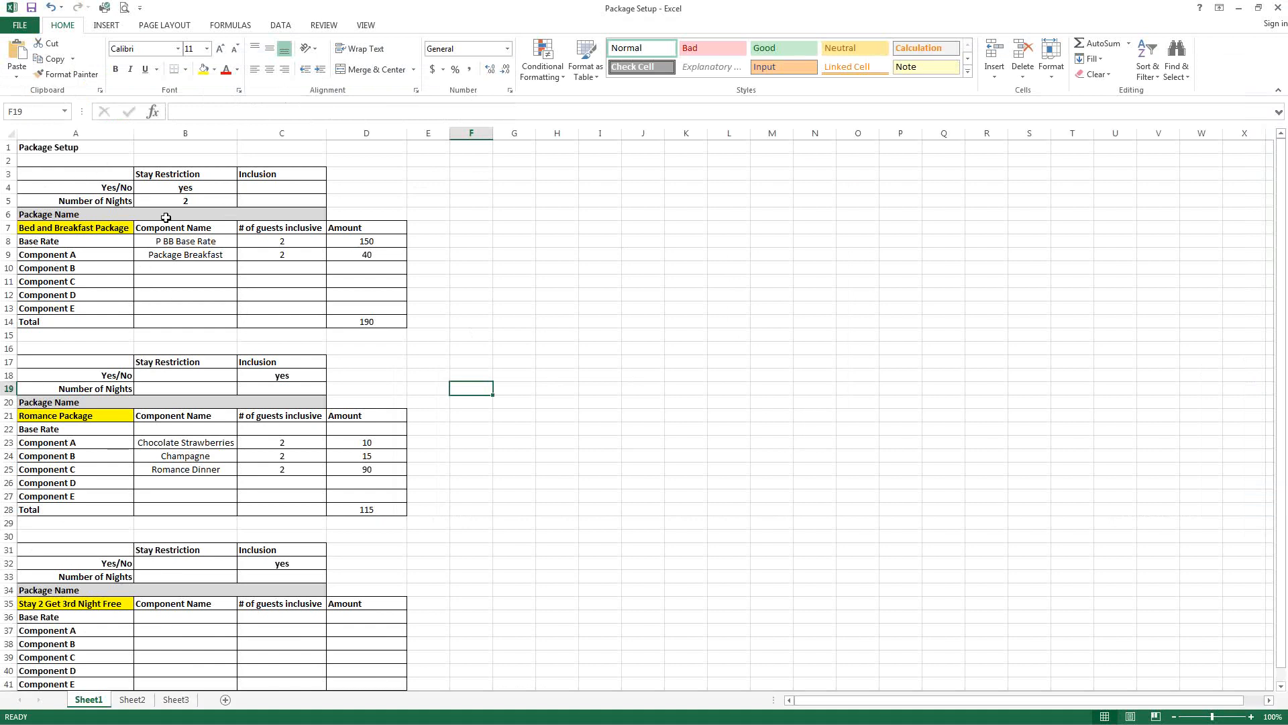
# Step: Review the Bed and Breakfast Package stay restriction, number of nights and row labels in the Package Setup sheet
pyautogui.click(102, 178)
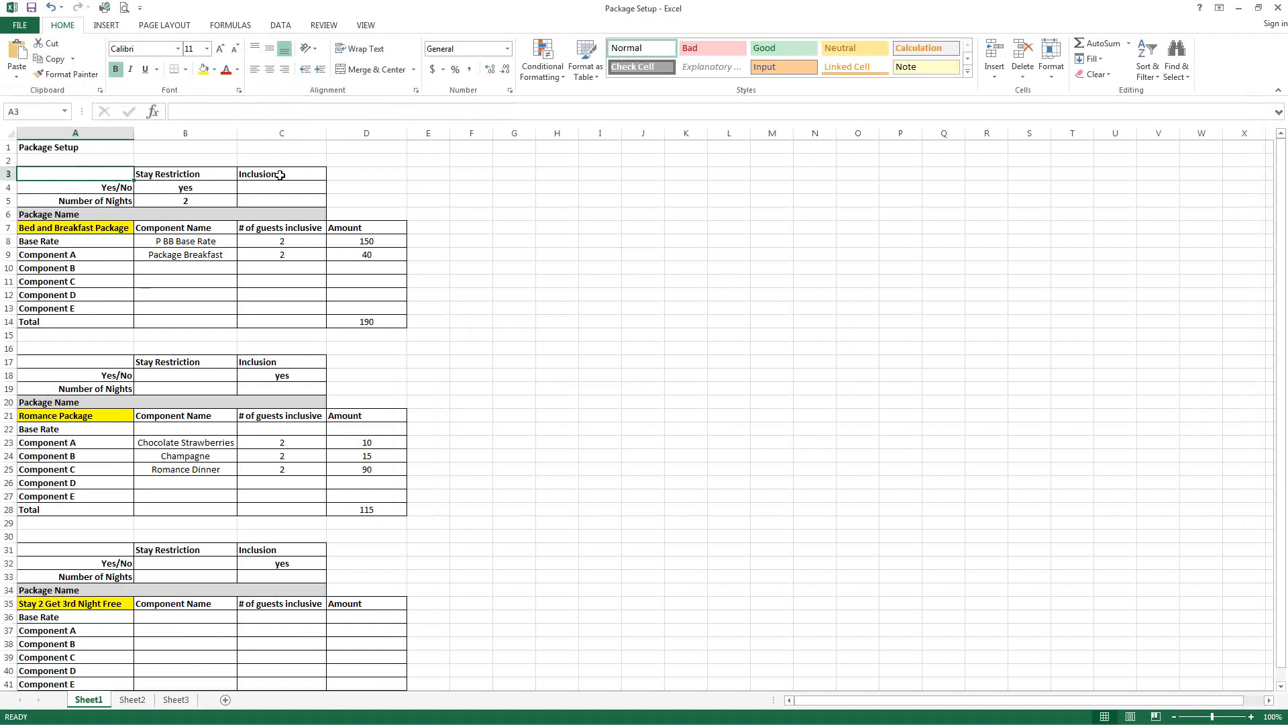
pyautogui.click(187, 187)
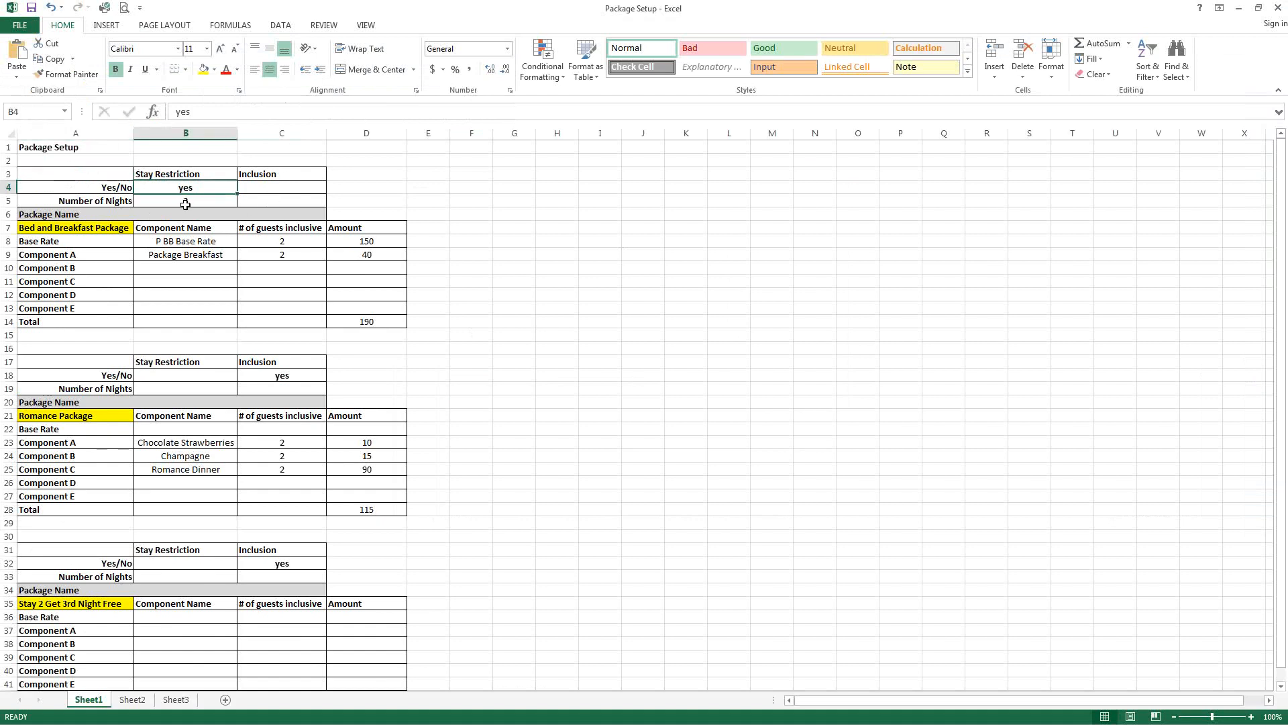
pyautogui.click(107, 203)
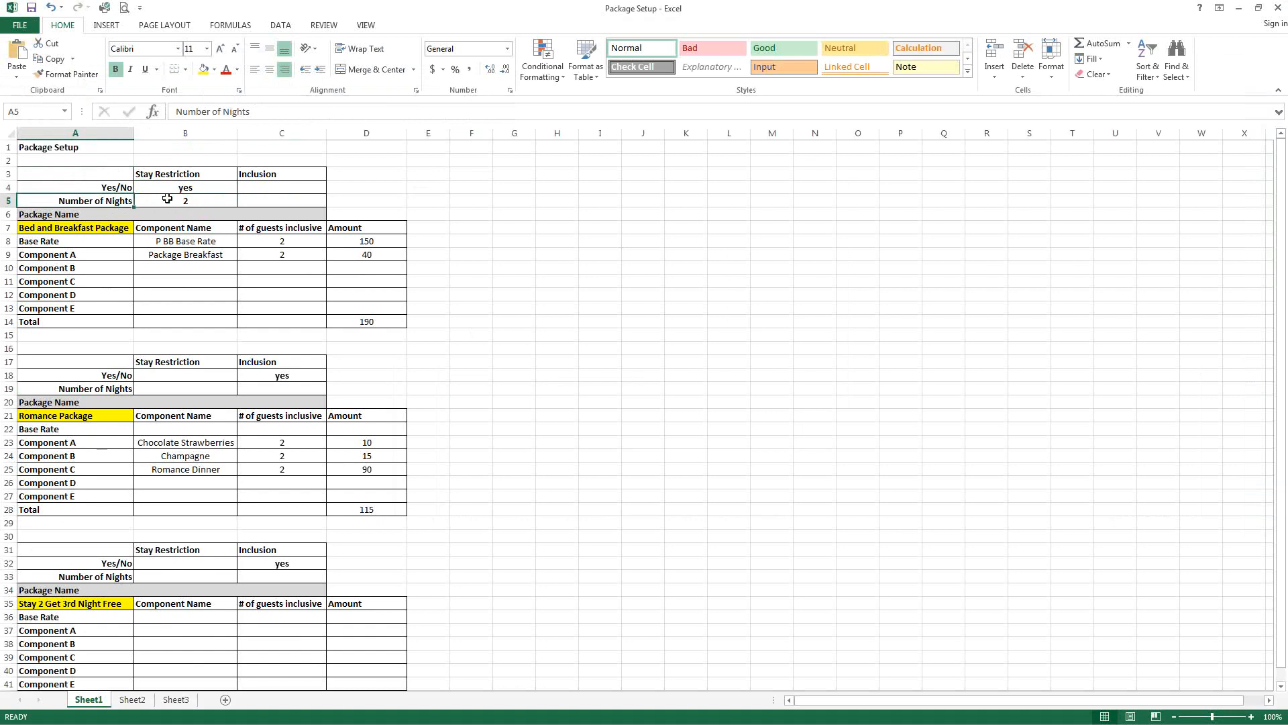
pyautogui.click(167, 200)
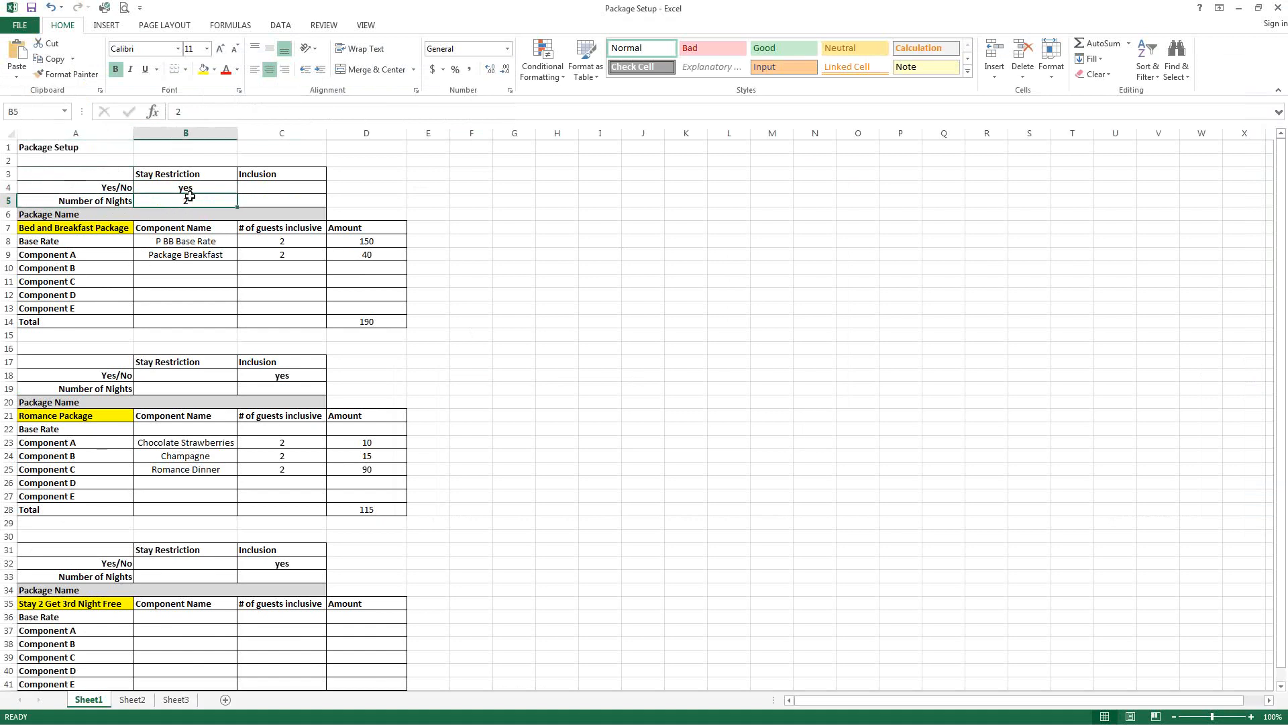
pyautogui.click(90, 244)
pyautogui.click(81, 321)
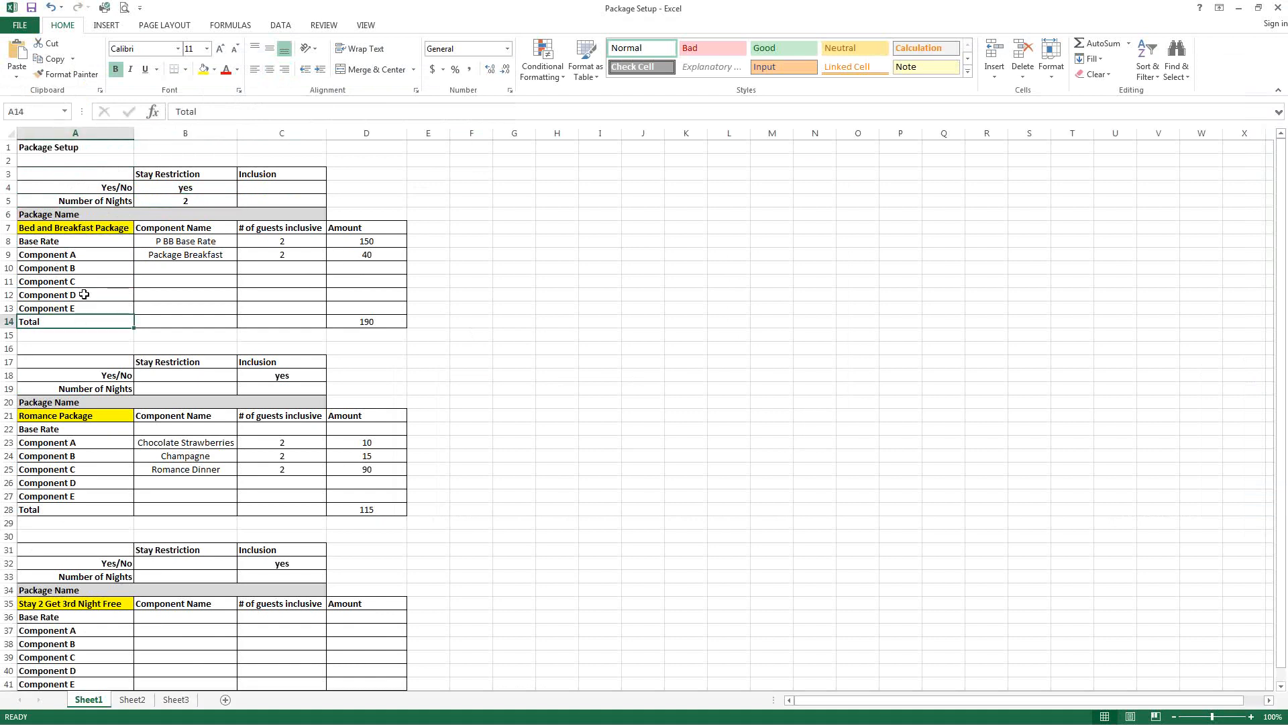
pyautogui.click(73, 246)
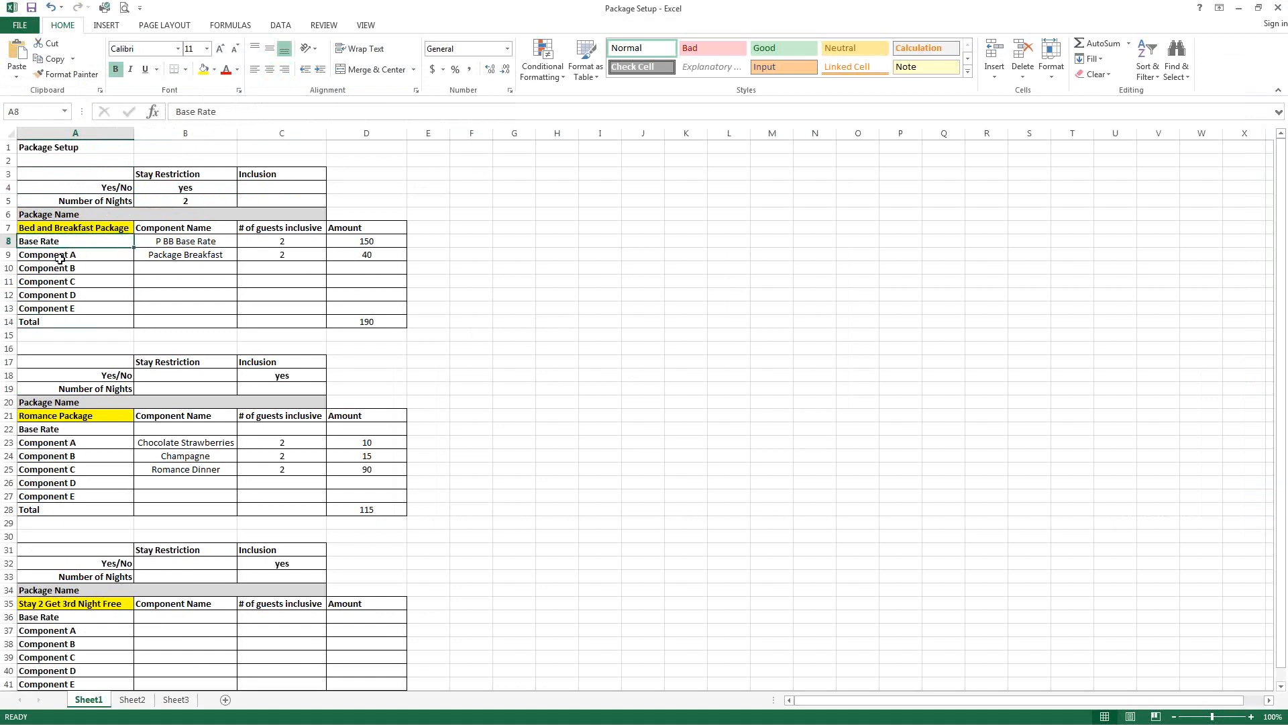
pyautogui.click(65, 259)
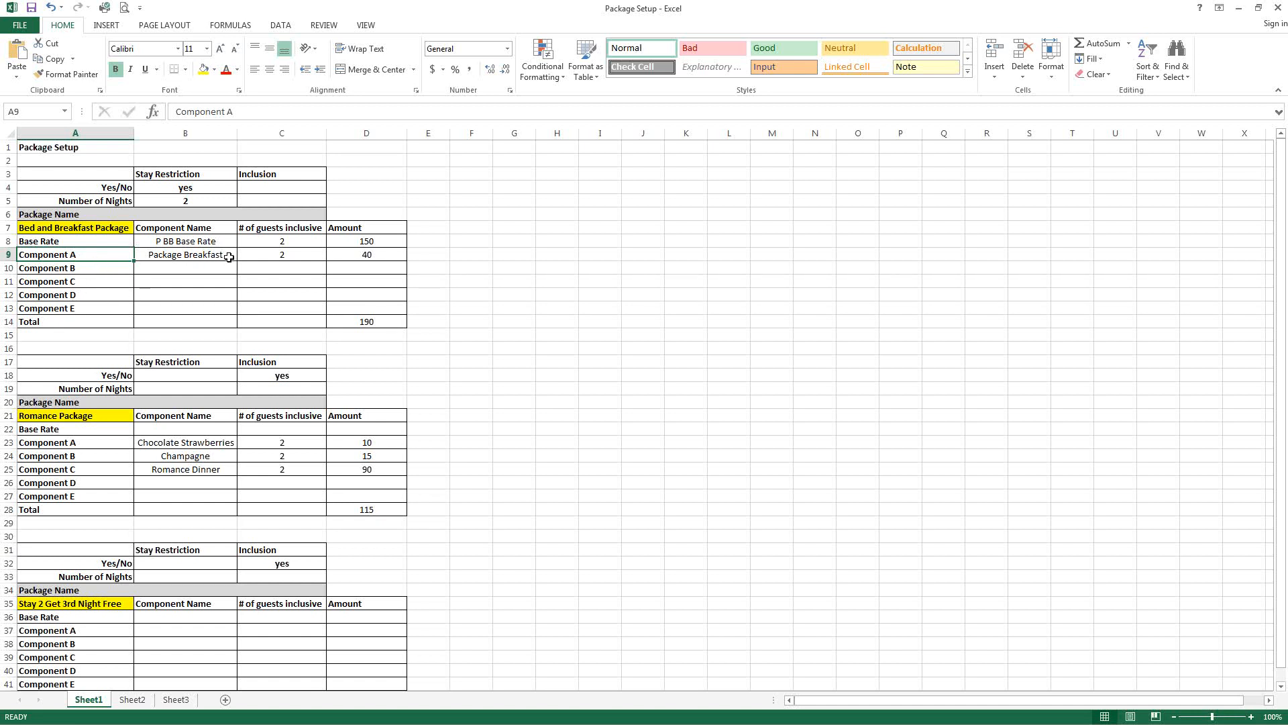
# Step: Examine the Bed and Breakfast Package component names, guest counts, amounts and total in the sheet
pyautogui.click(203, 242)
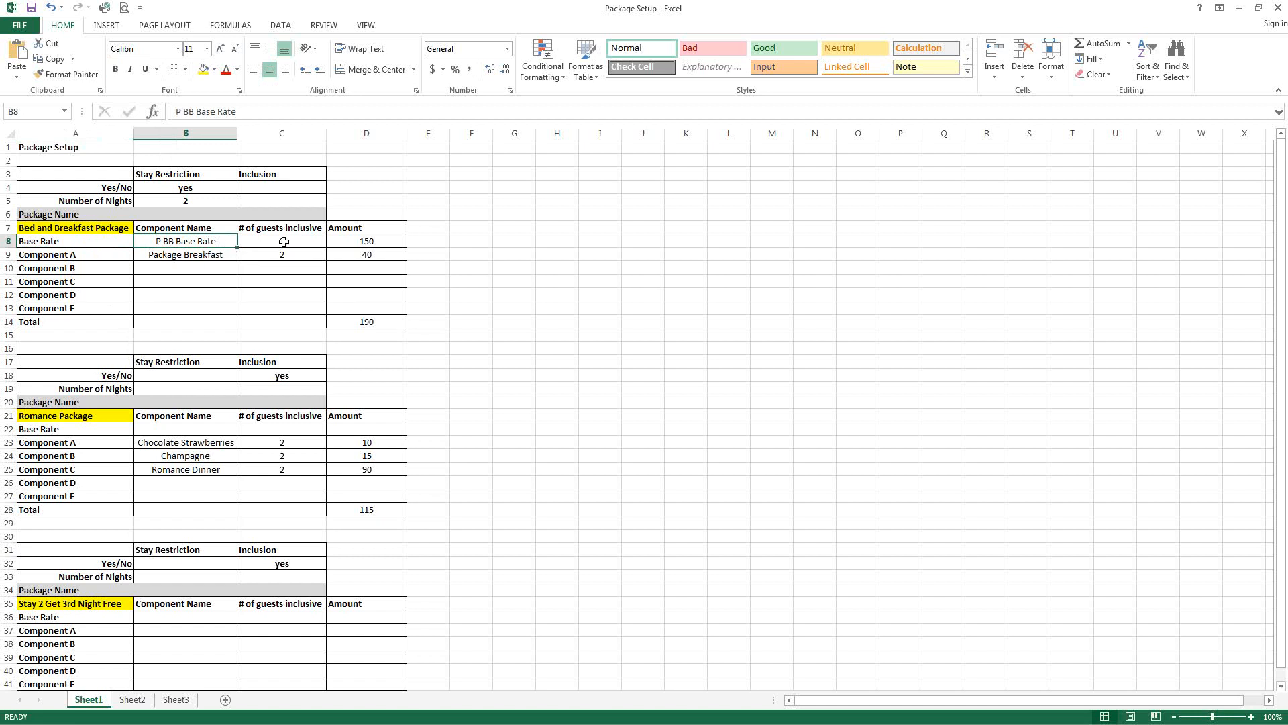
pyautogui.click(364, 242)
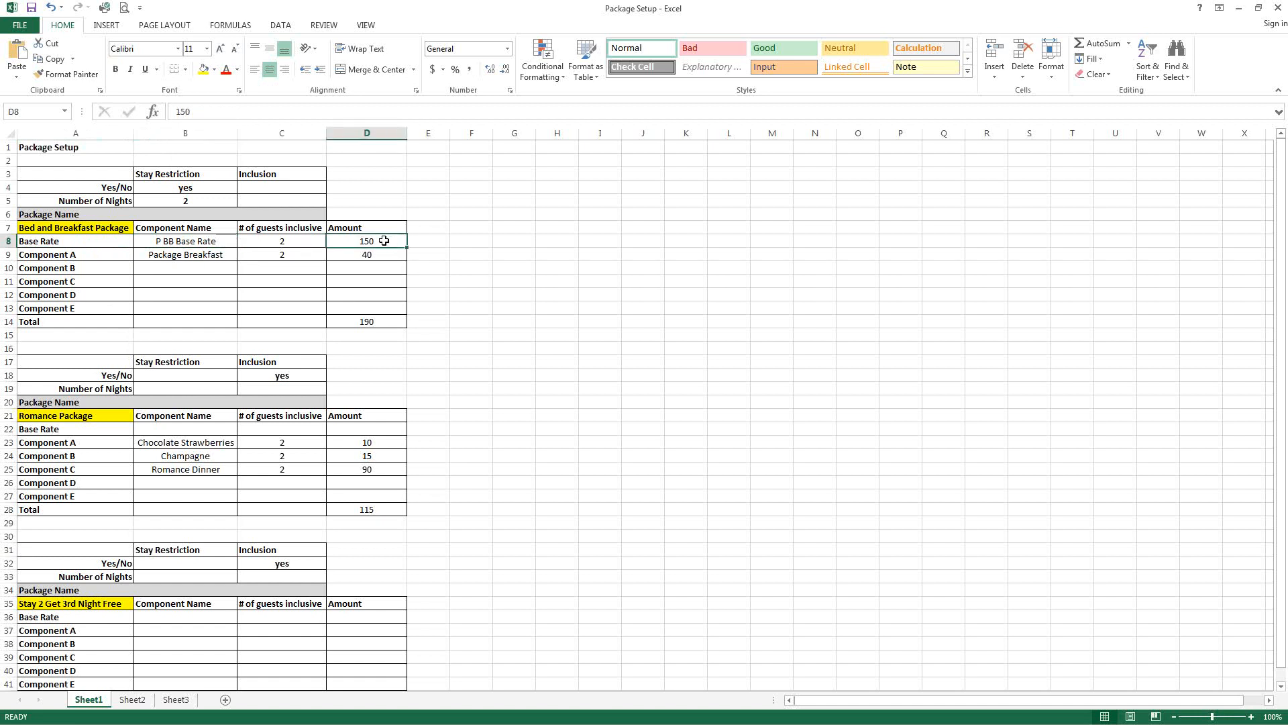
pyautogui.click(112, 257)
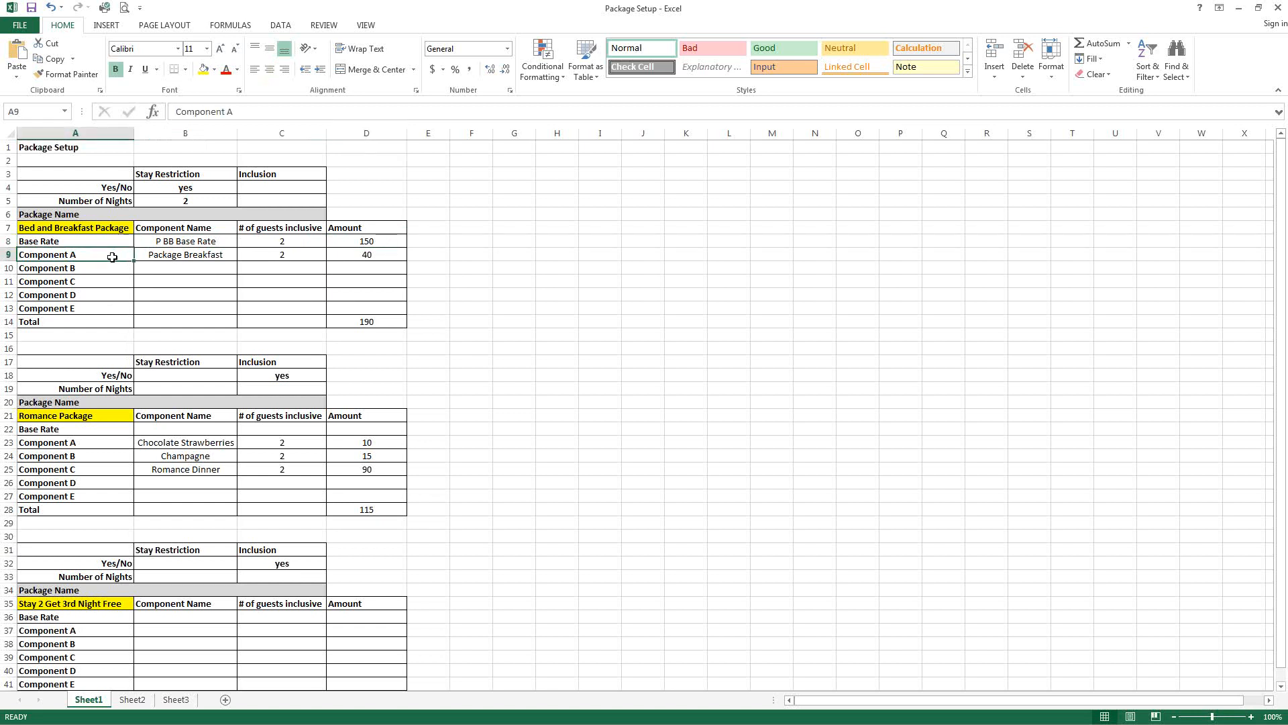
pyautogui.click(178, 255)
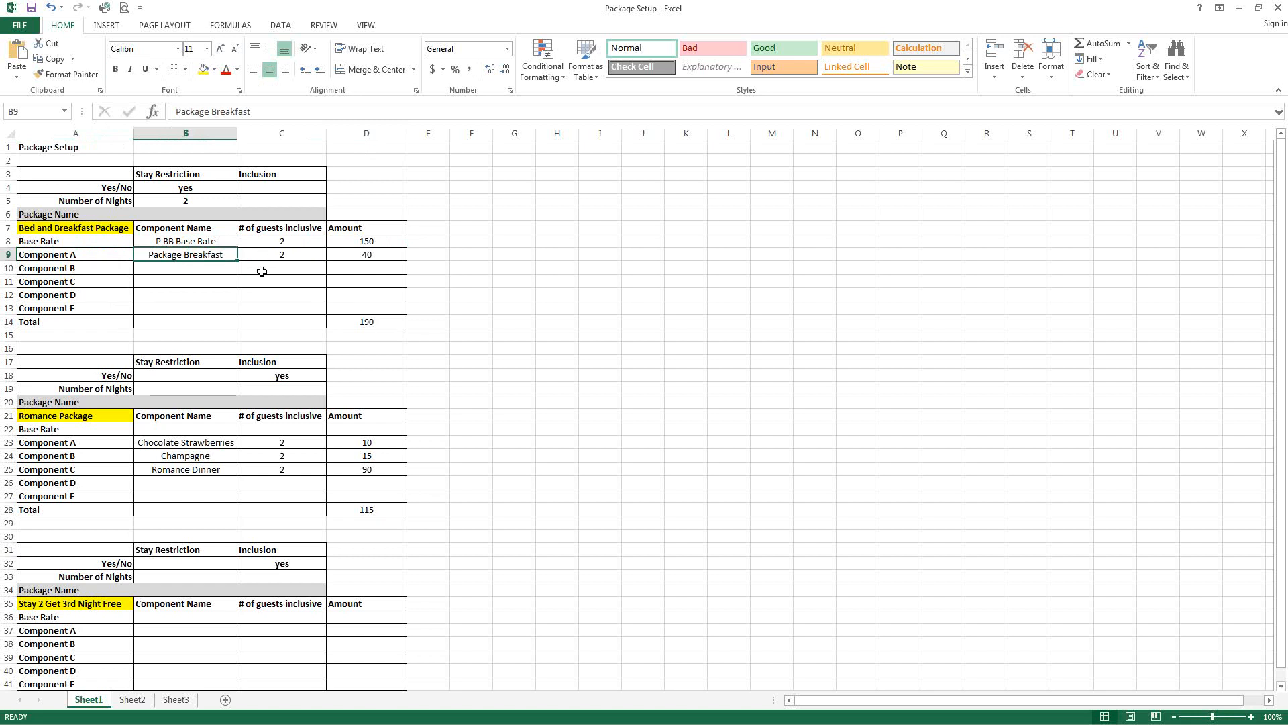
pyautogui.press('Right')
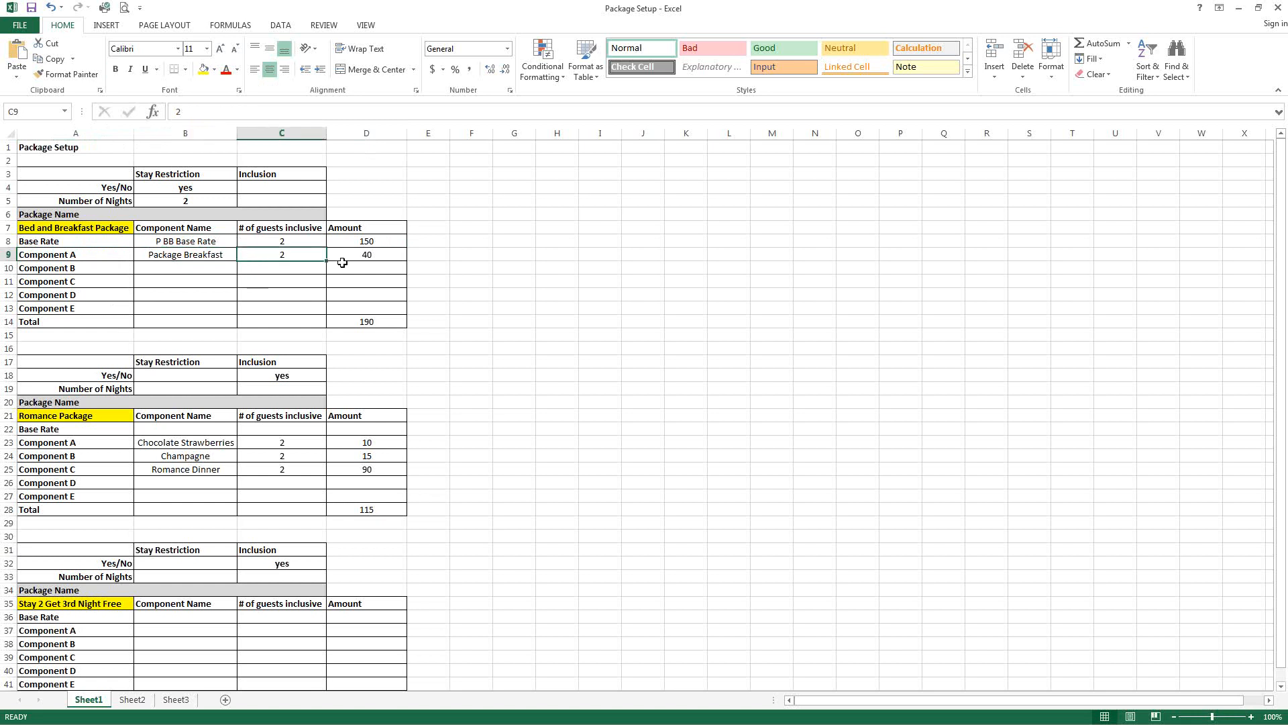
pyautogui.click(368, 256)
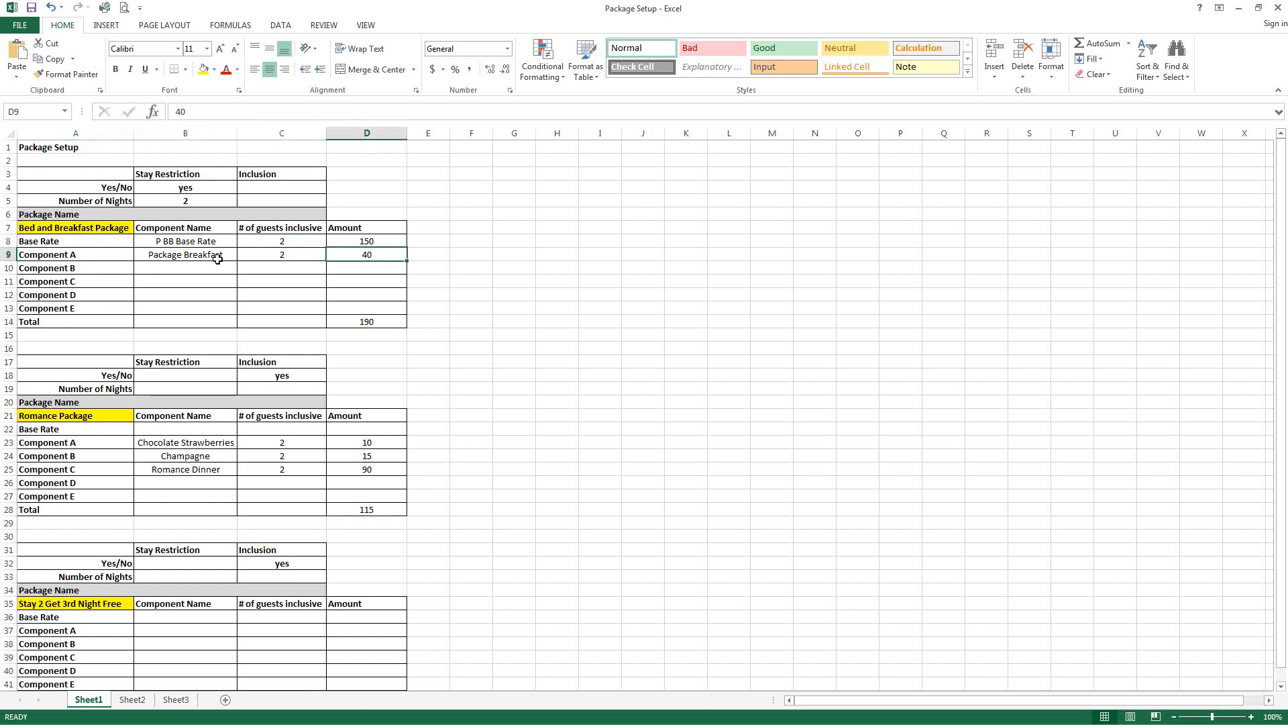
pyautogui.click(314, 257)
pyautogui.click(346, 255)
pyautogui.click(258, 260)
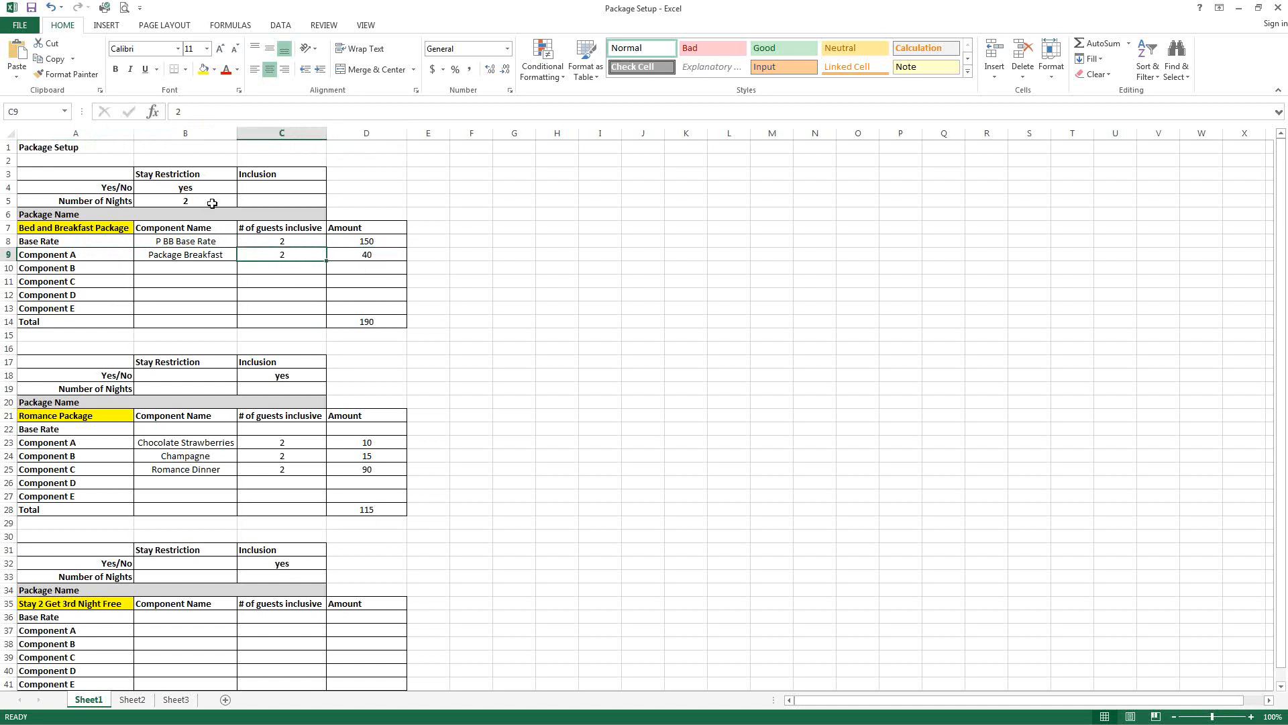
pyautogui.click(346, 257)
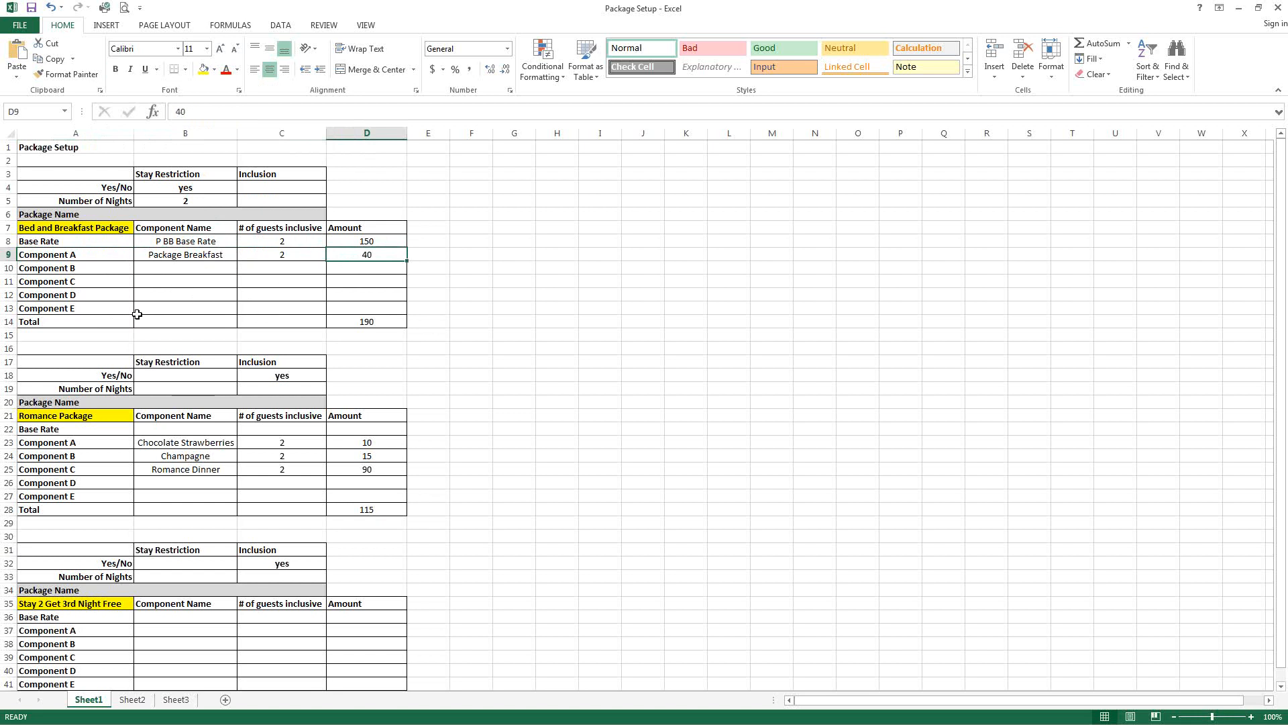
pyautogui.click(88, 322)
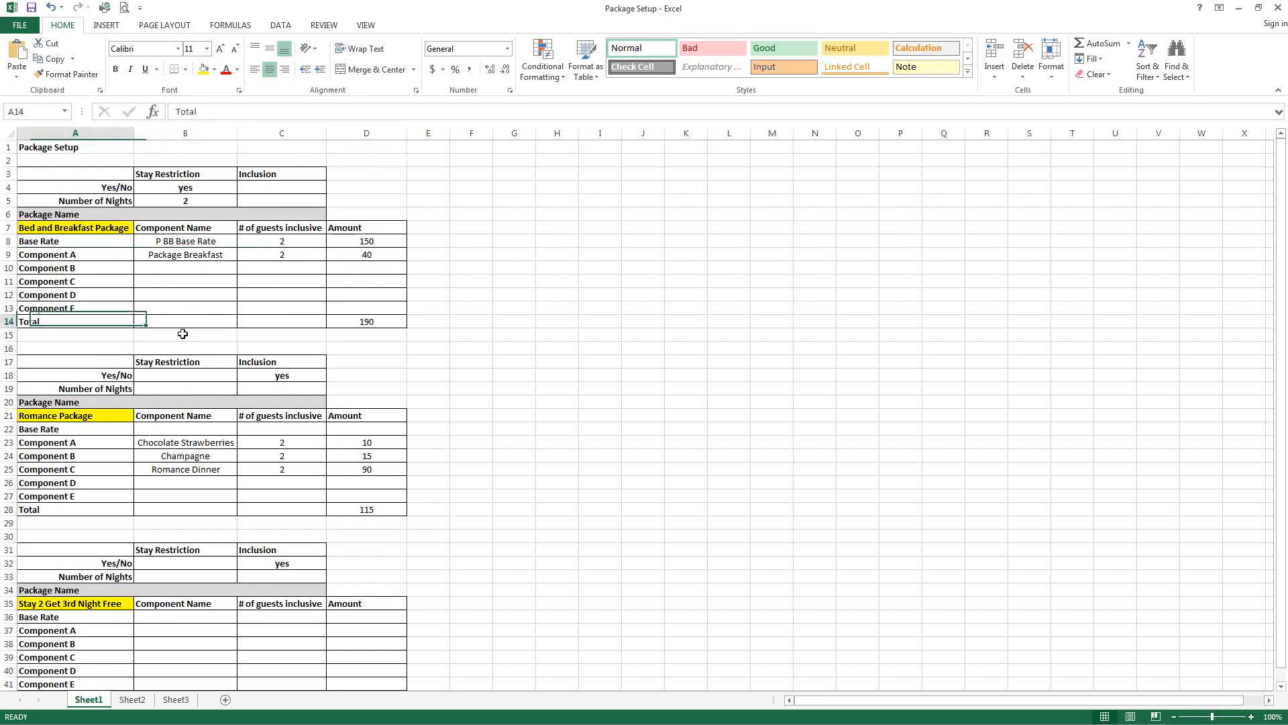
pyautogui.click(348, 326)
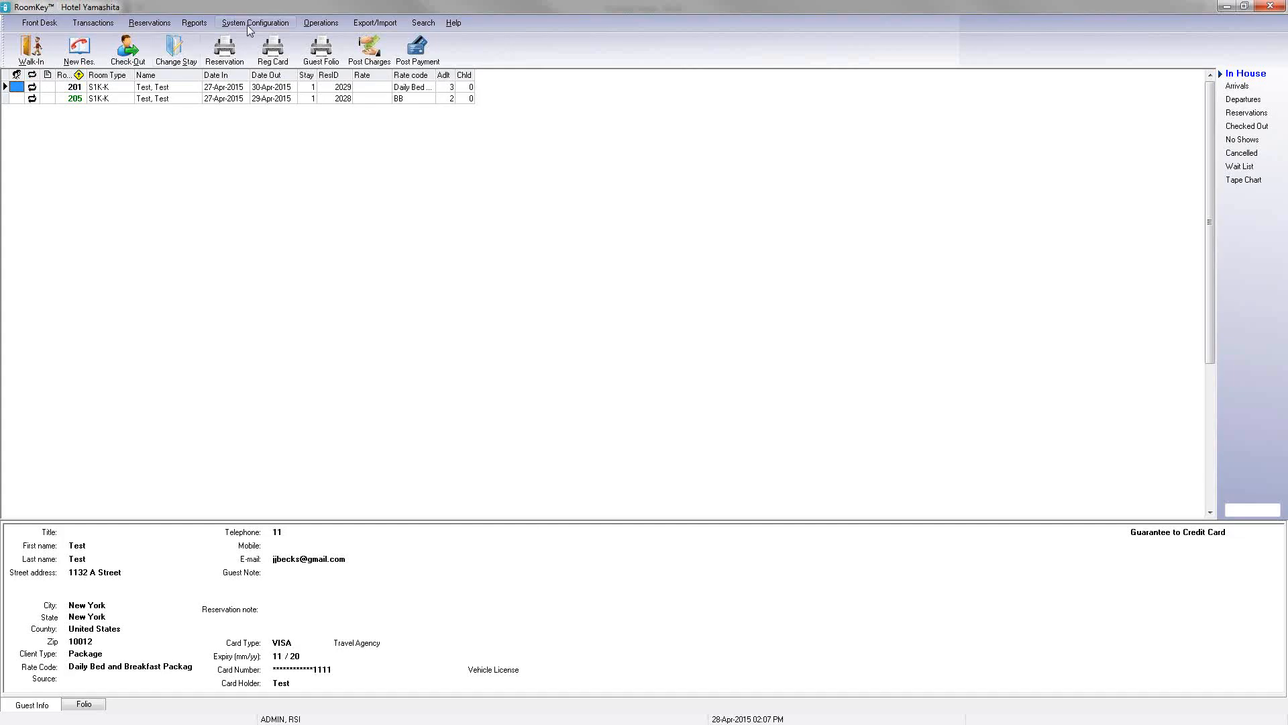
# Step: Open the Rate Wizard and select the P Bed and Breakfast package base rate
pyautogui.click(247, 24)
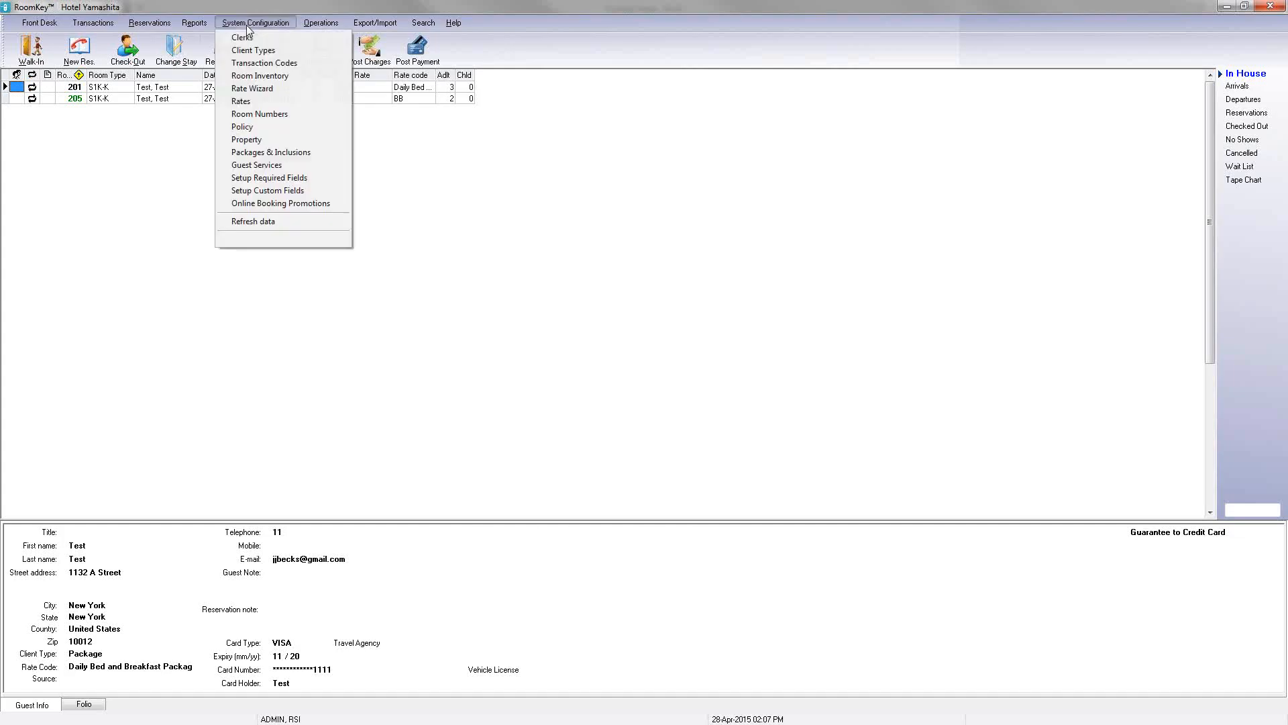
pyautogui.click(253, 89)
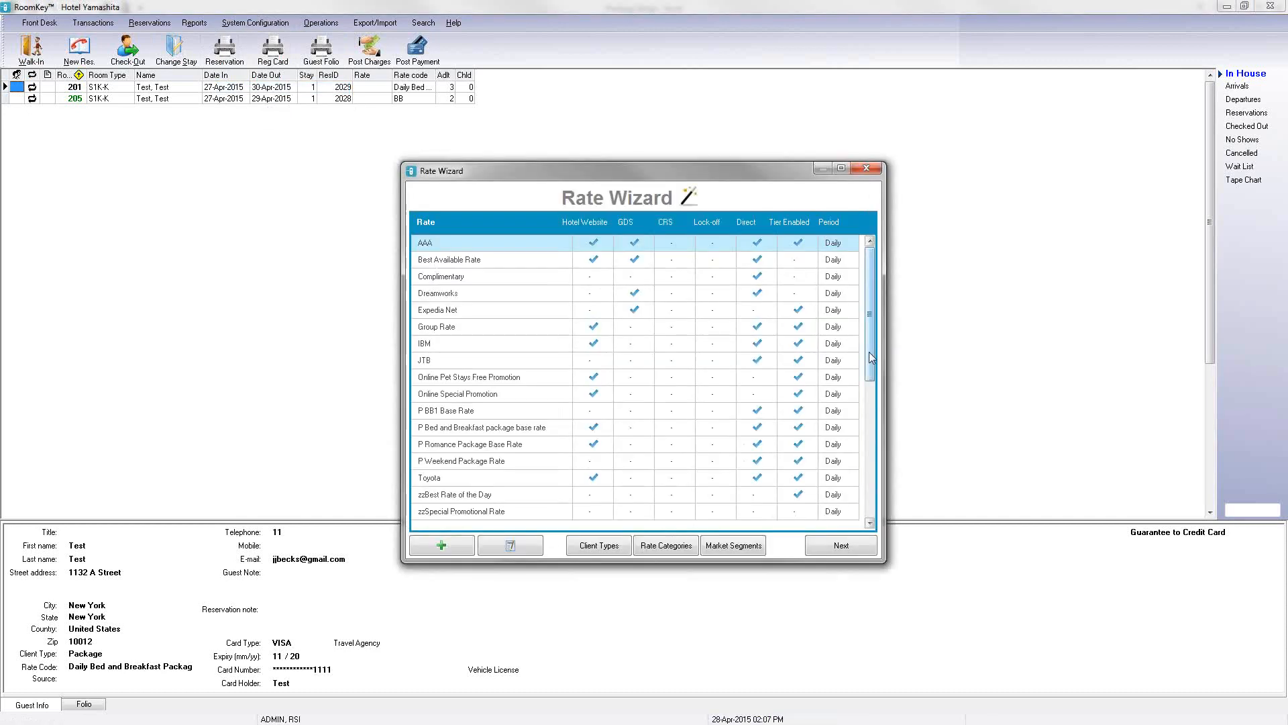
pyautogui.click(870, 523)
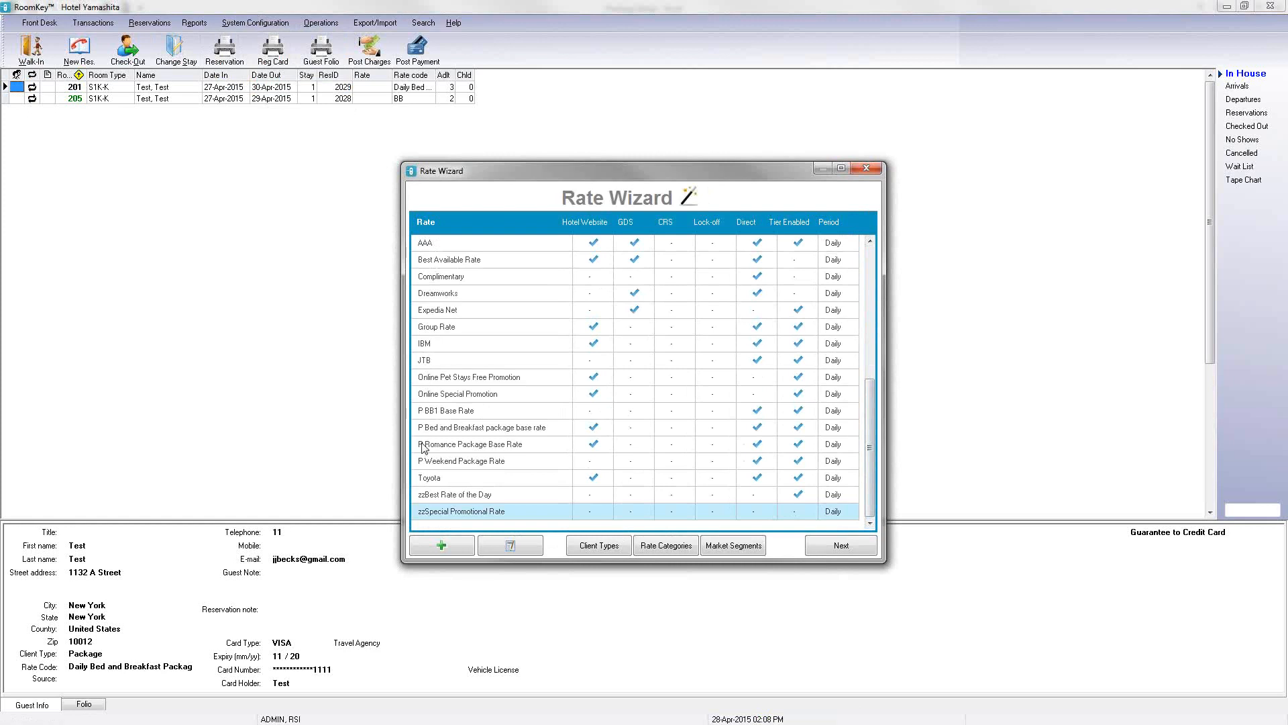
pyautogui.click(464, 429)
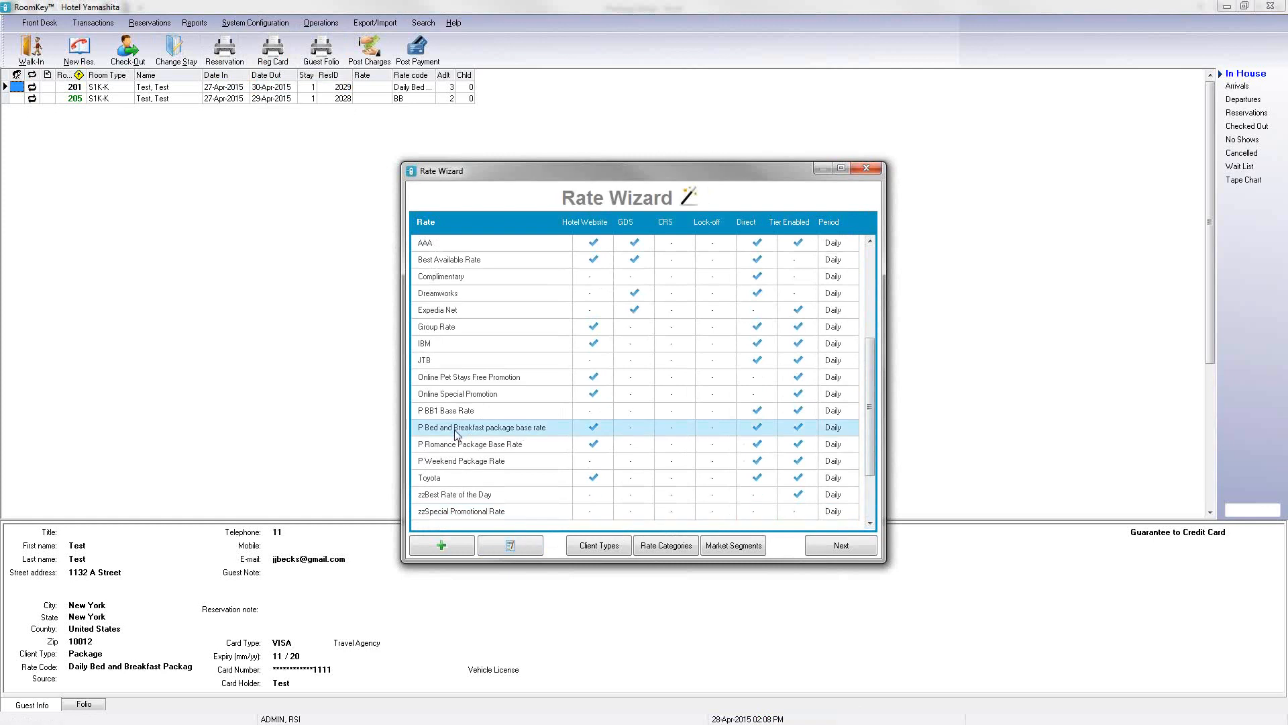
# Step: Open the selected rate for editing, check its Packages category and view its Client Types tab
pyautogui.click(512, 547)
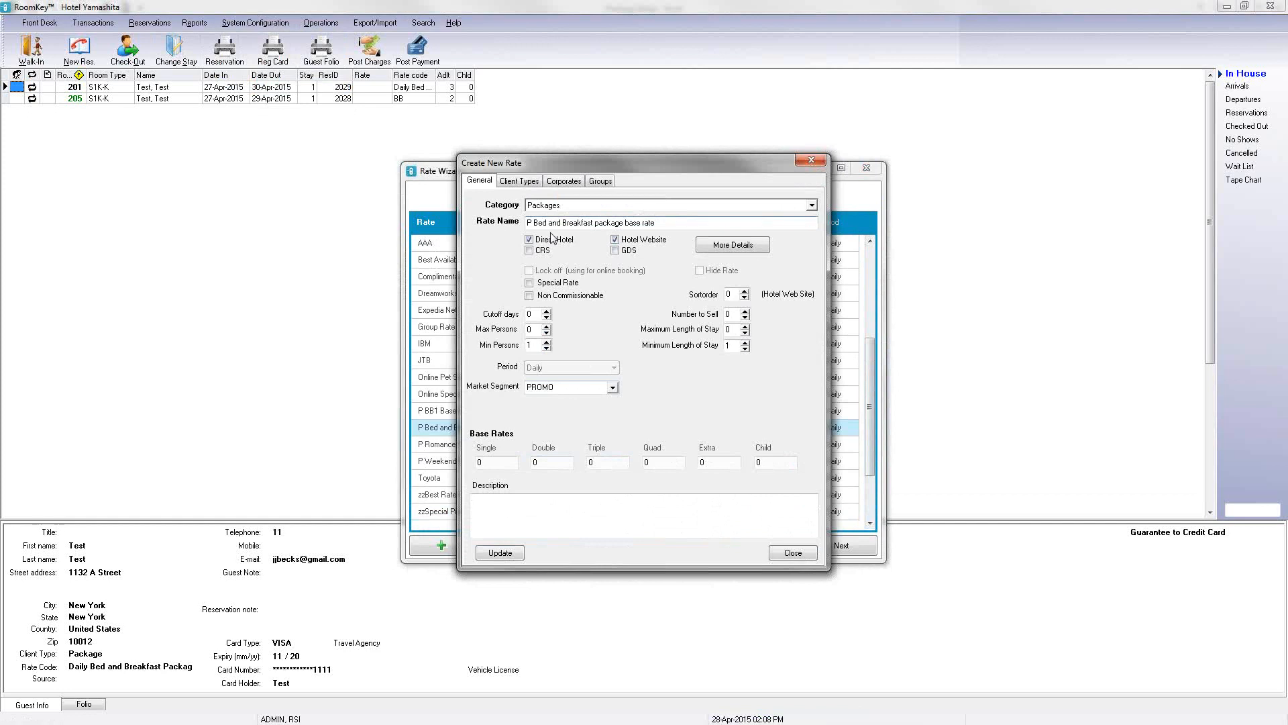
pyautogui.click(812, 205)
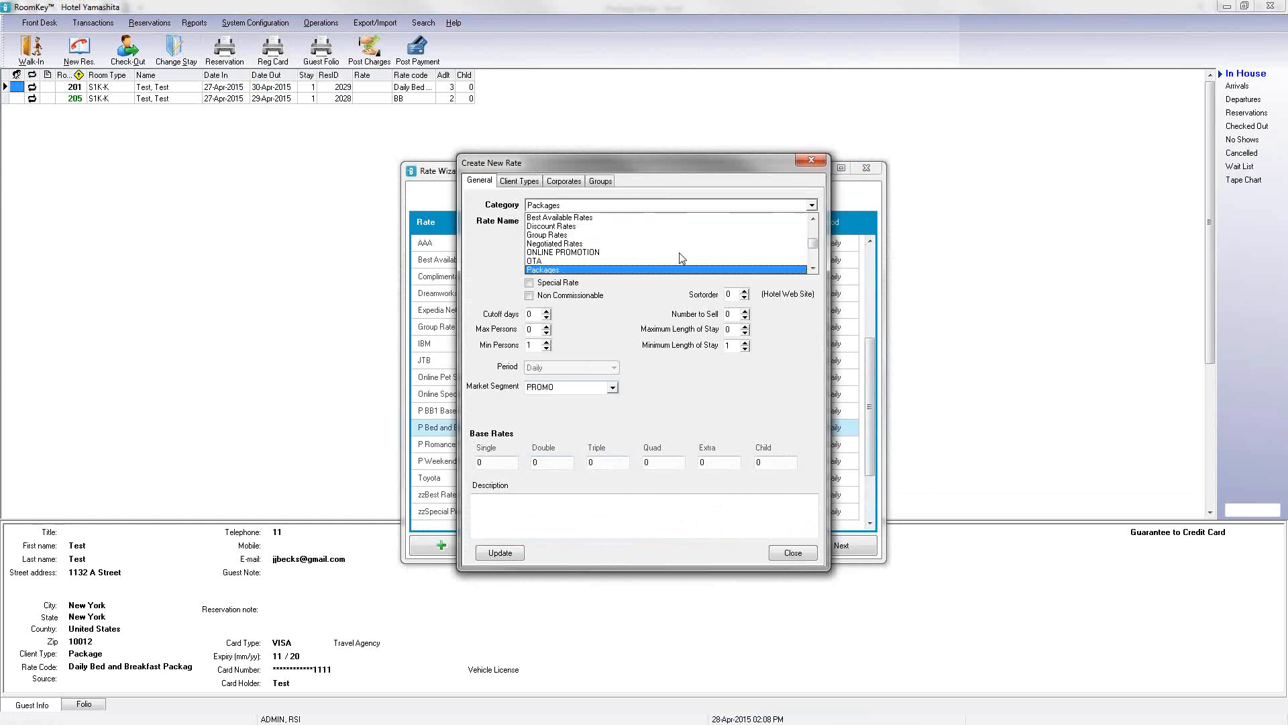
pyautogui.click(767, 190)
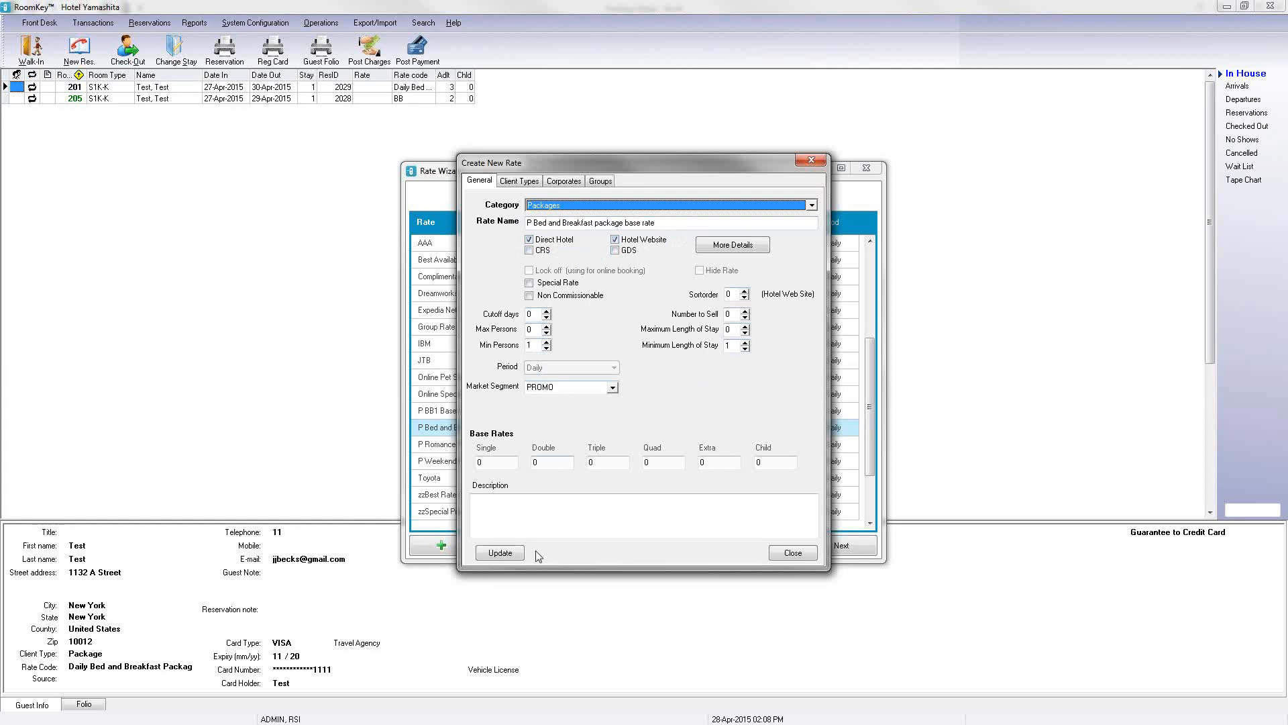
pyautogui.click(512, 182)
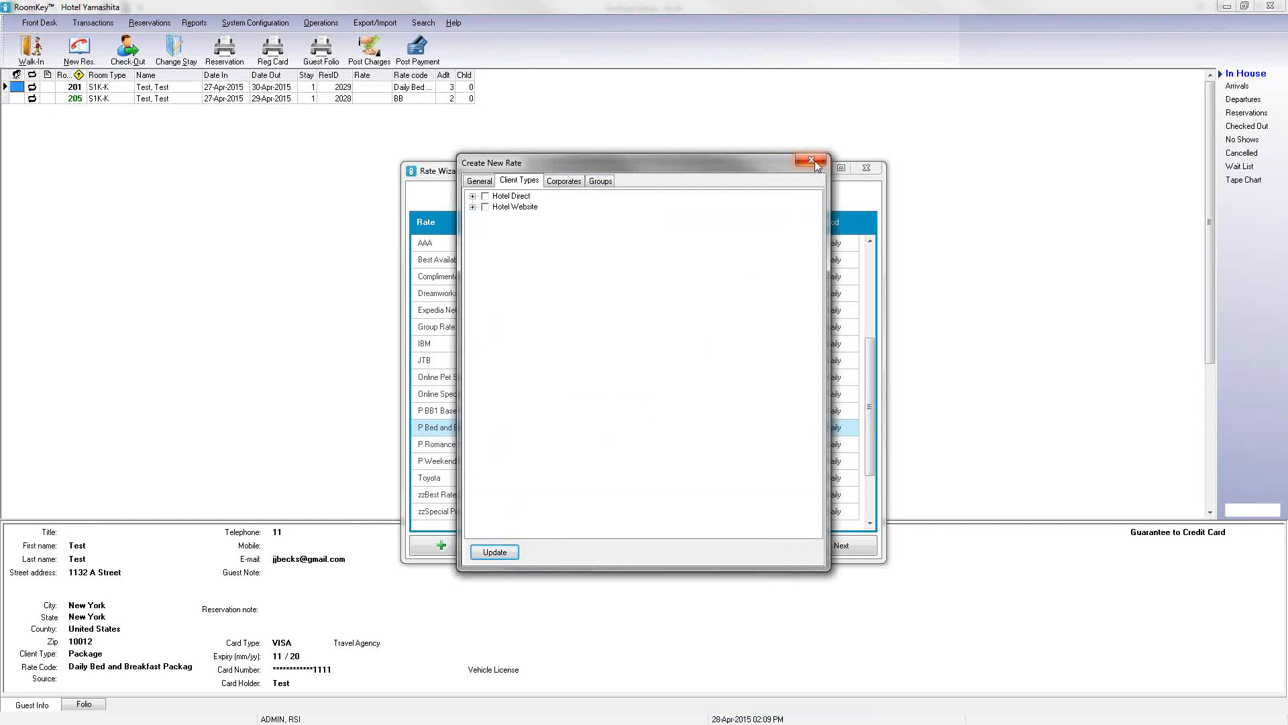
# Step: Review the rate's General settings, then close the rate editor and the Rate Wizard
pyautogui.click(479, 183)
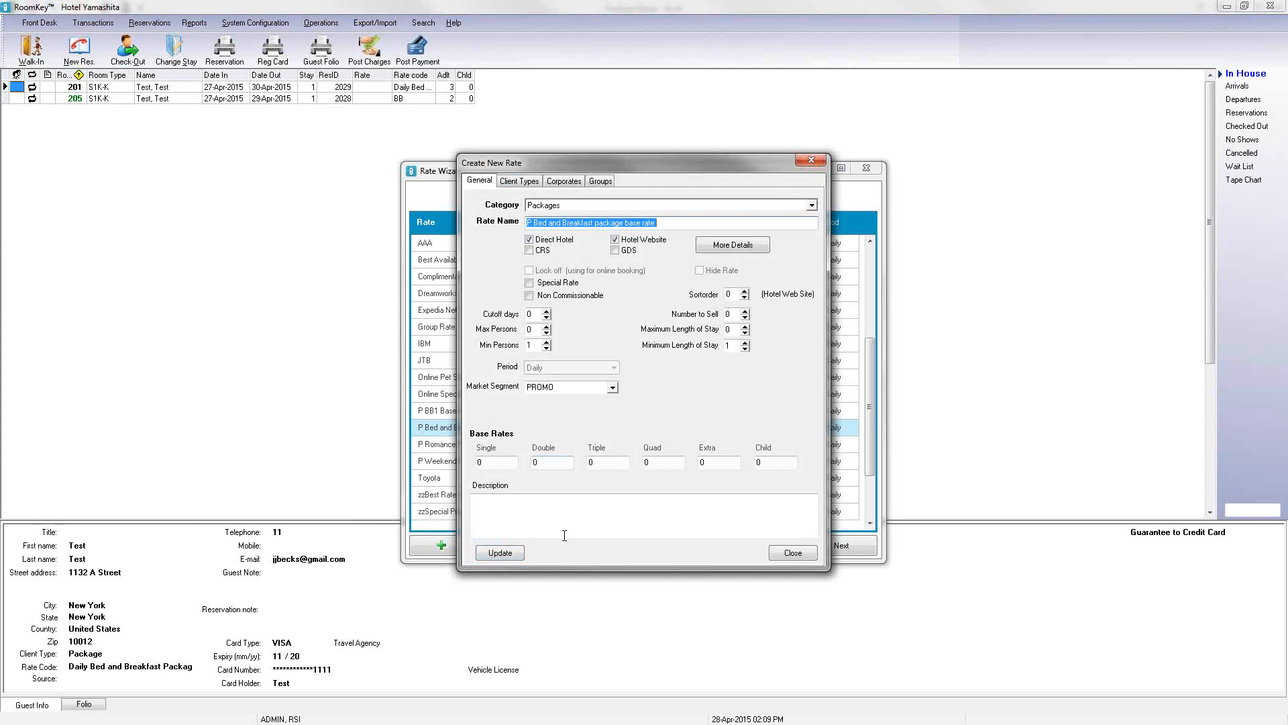
pyautogui.click(805, 163)
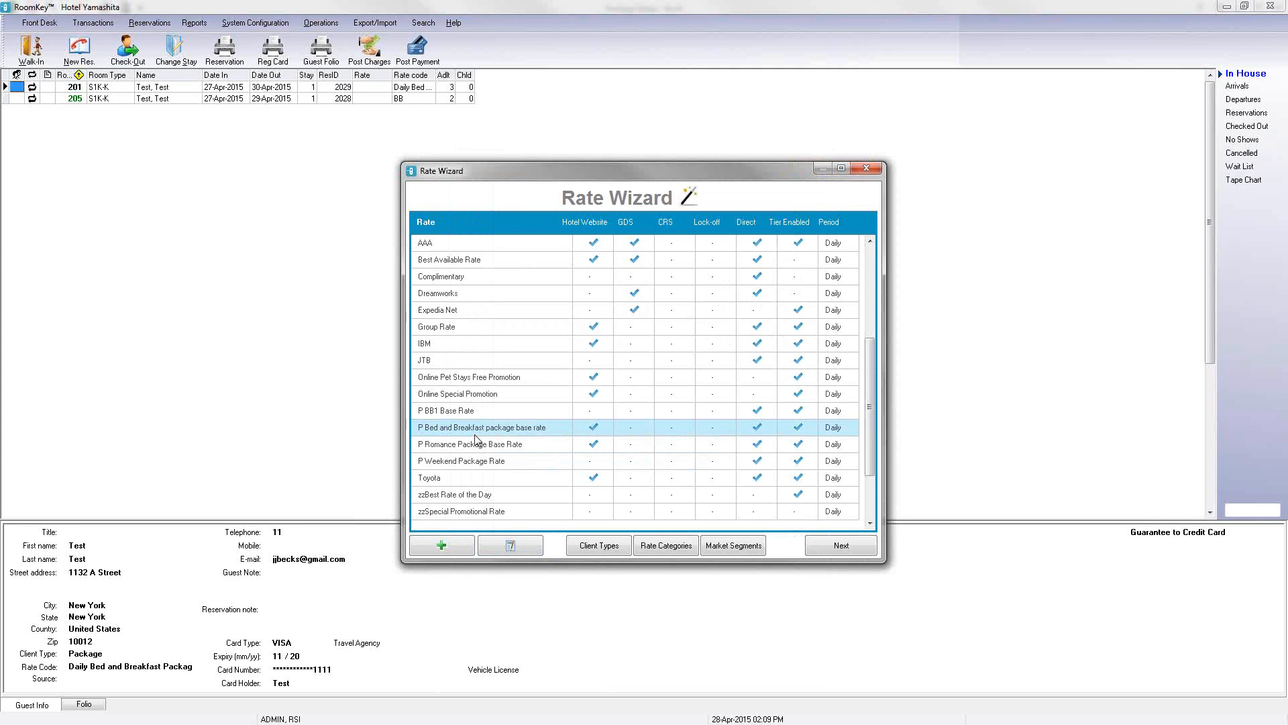
pyautogui.click(866, 168)
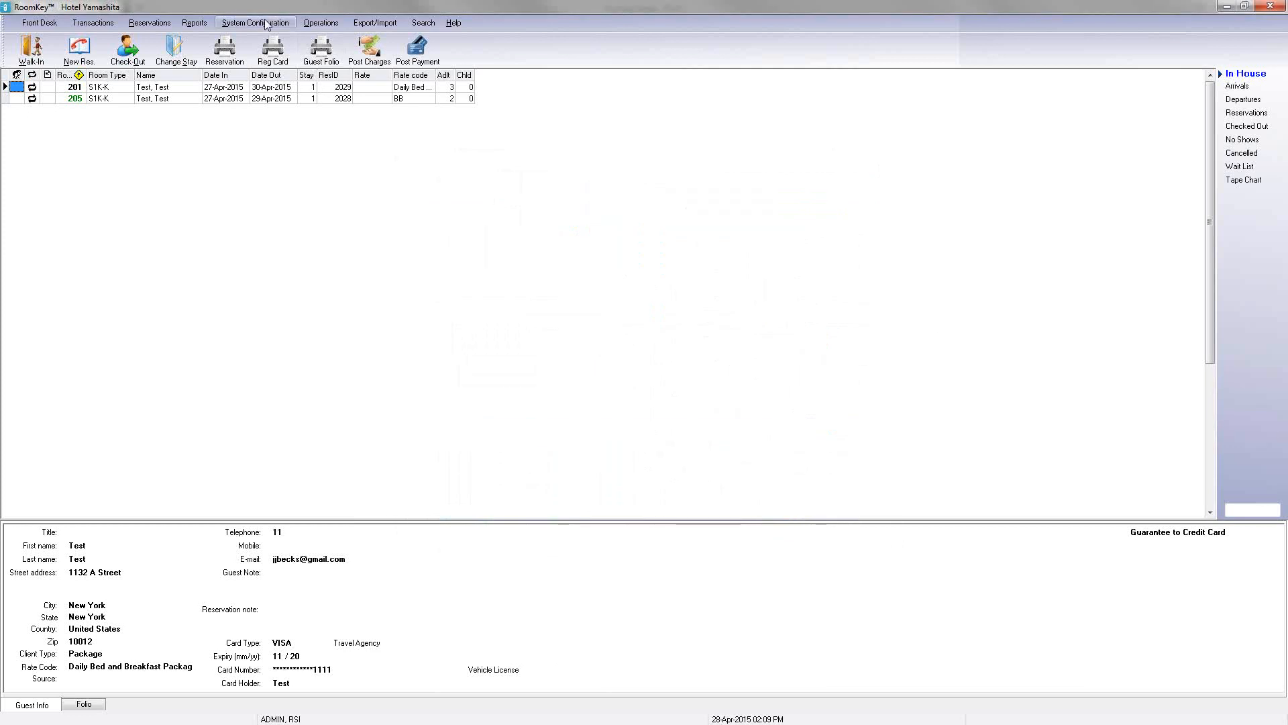
# Step: Open Transaction Codes and browse the Other Charge codes list
pyautogui.click(266, 24)
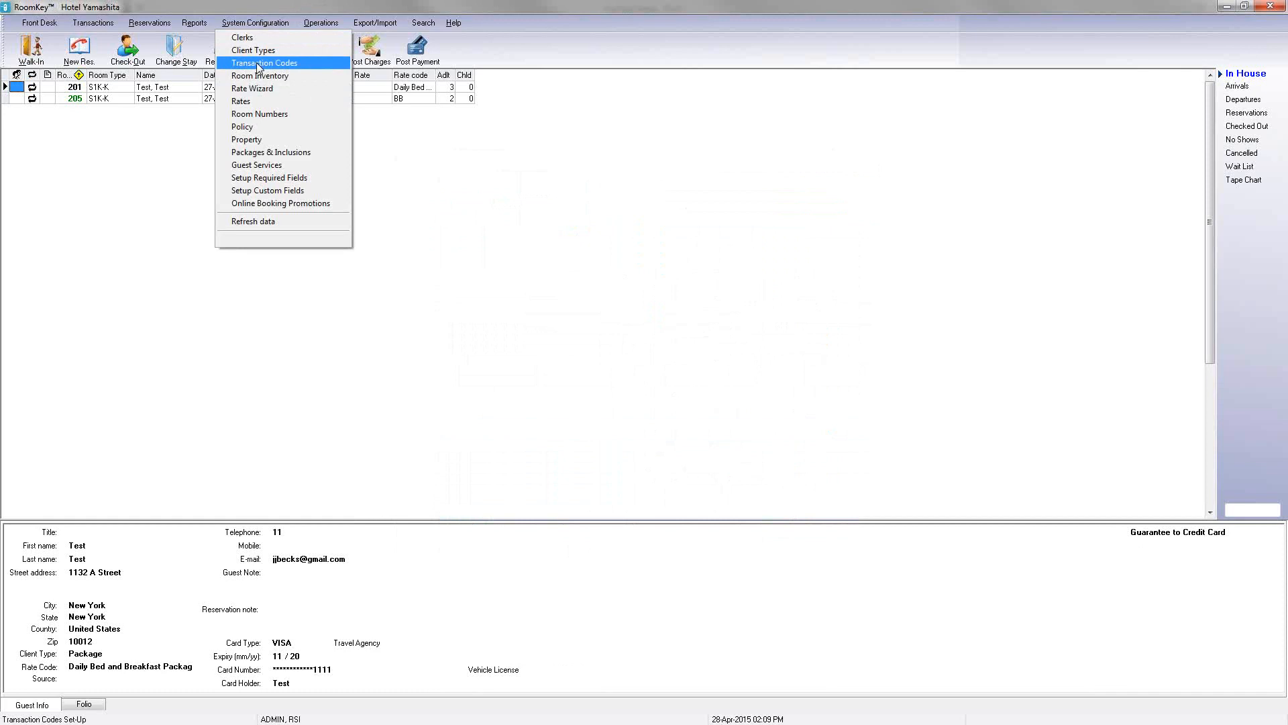
pyautogui.click(257, 63)
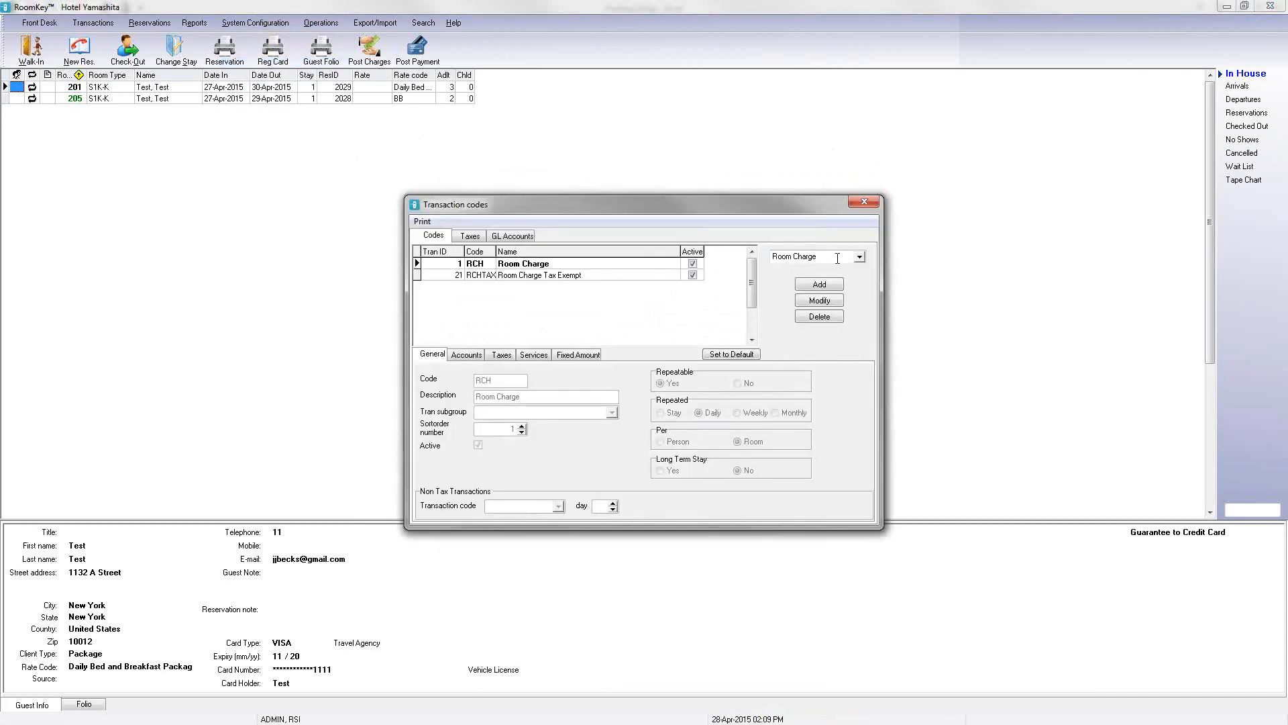
pyautogui.click(859, 257)
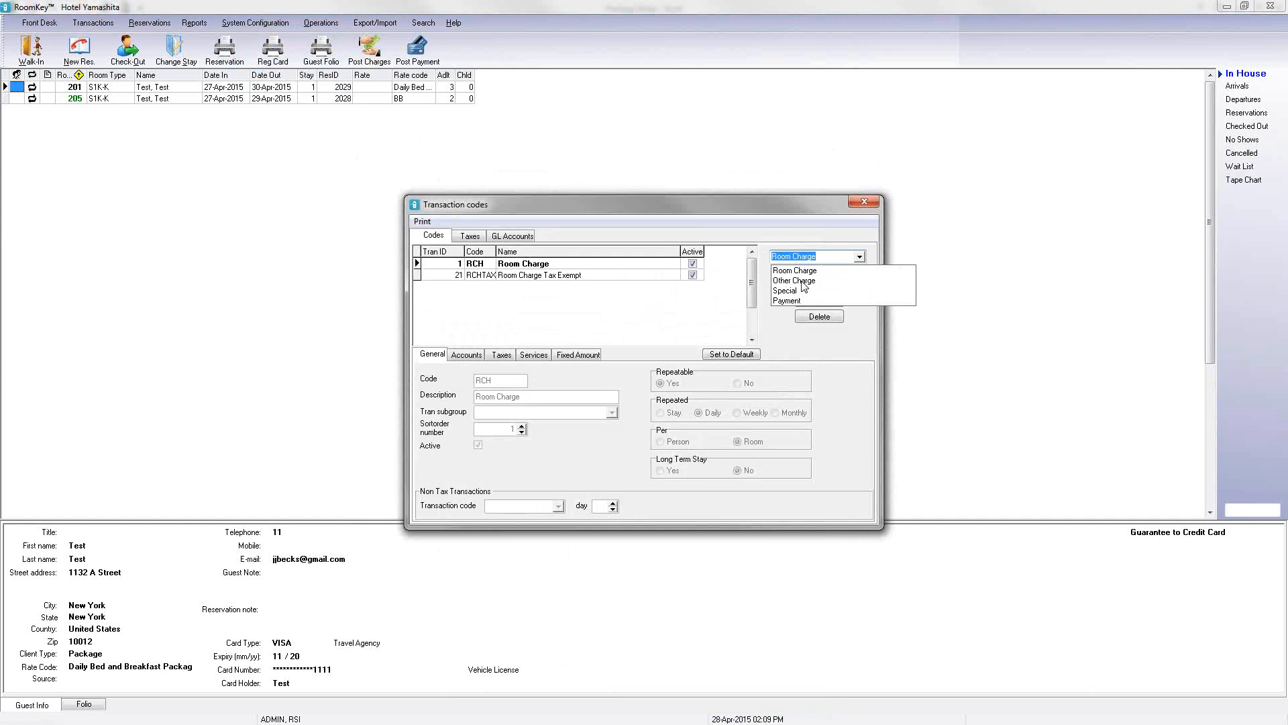
pyautogui.click(804, 281)
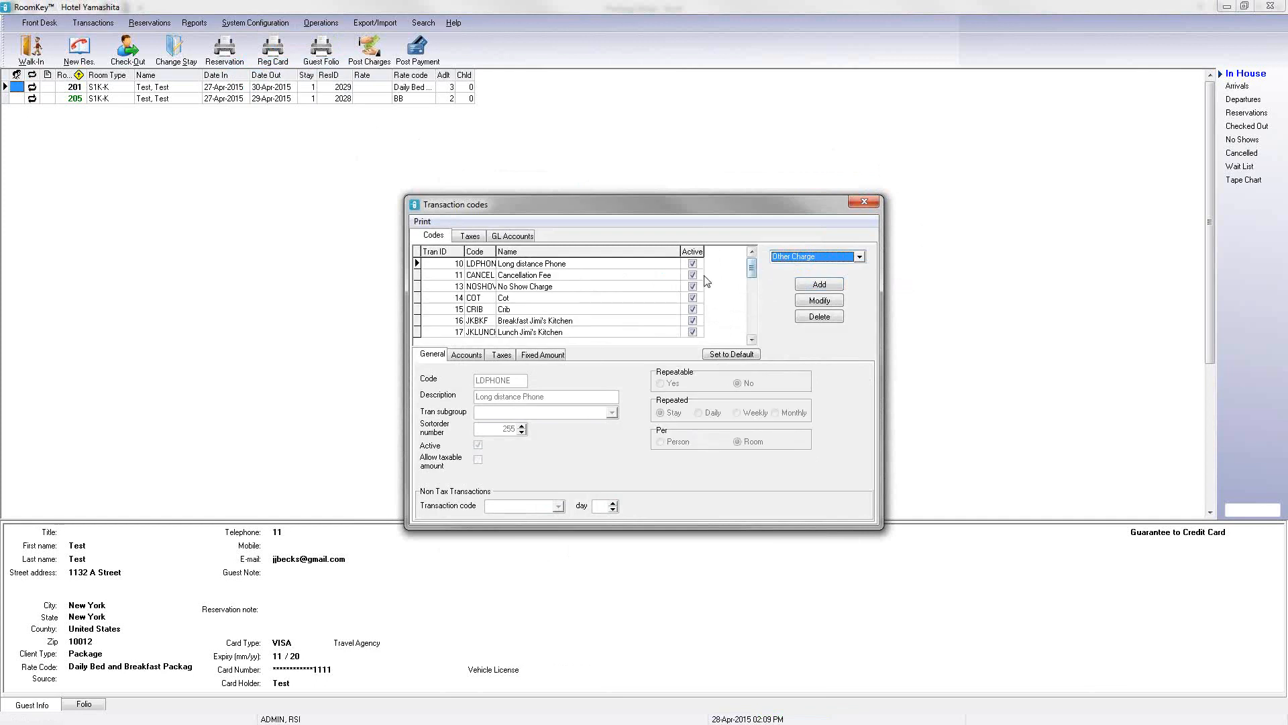
pyautogui.click(752, 339)
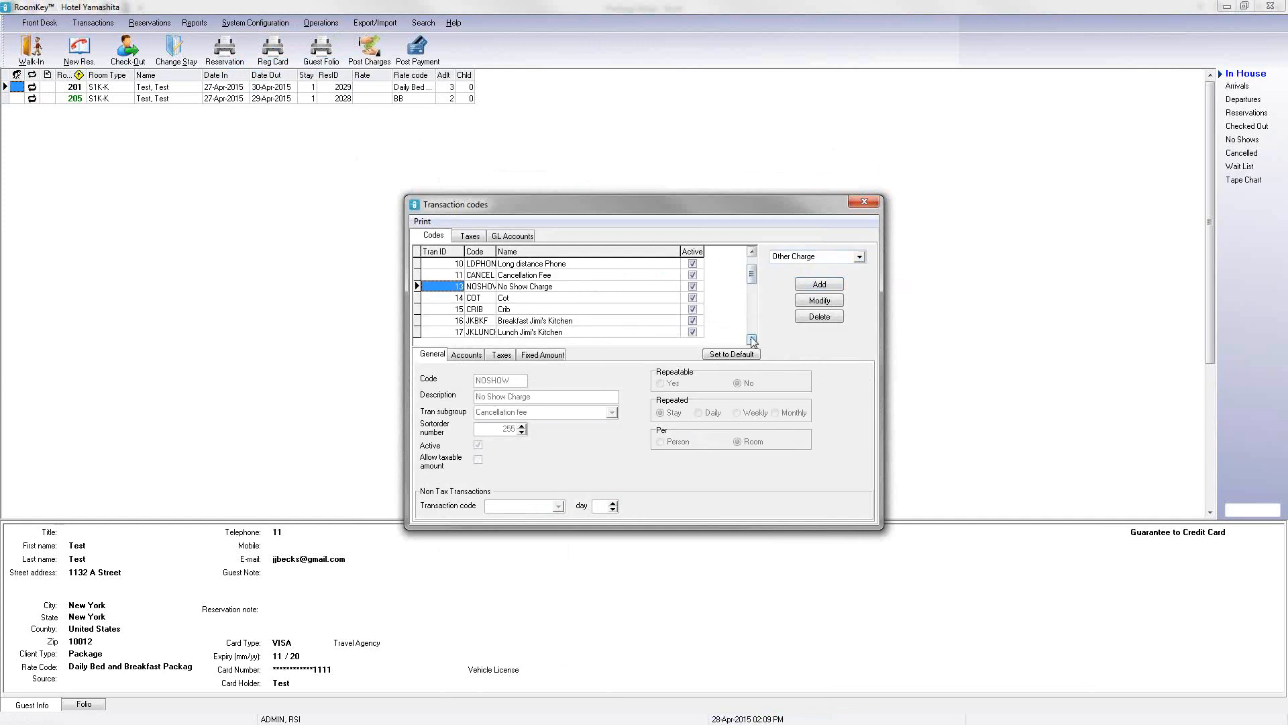
pyautogui.moveTo(752, 340); pyautogui.dragTo(752, 340)
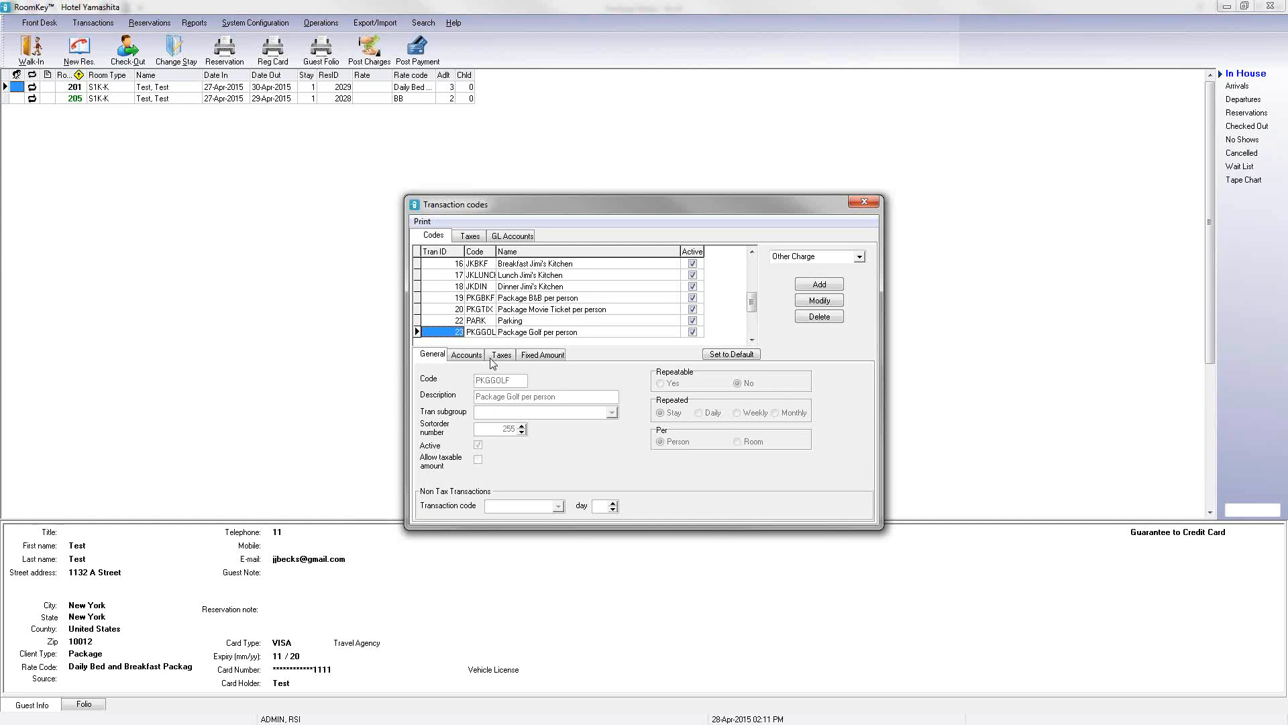
# Step: Inspect the Package B&B per person transaction code's settings in edit mode without saving
pyautogui.click(601, 321)
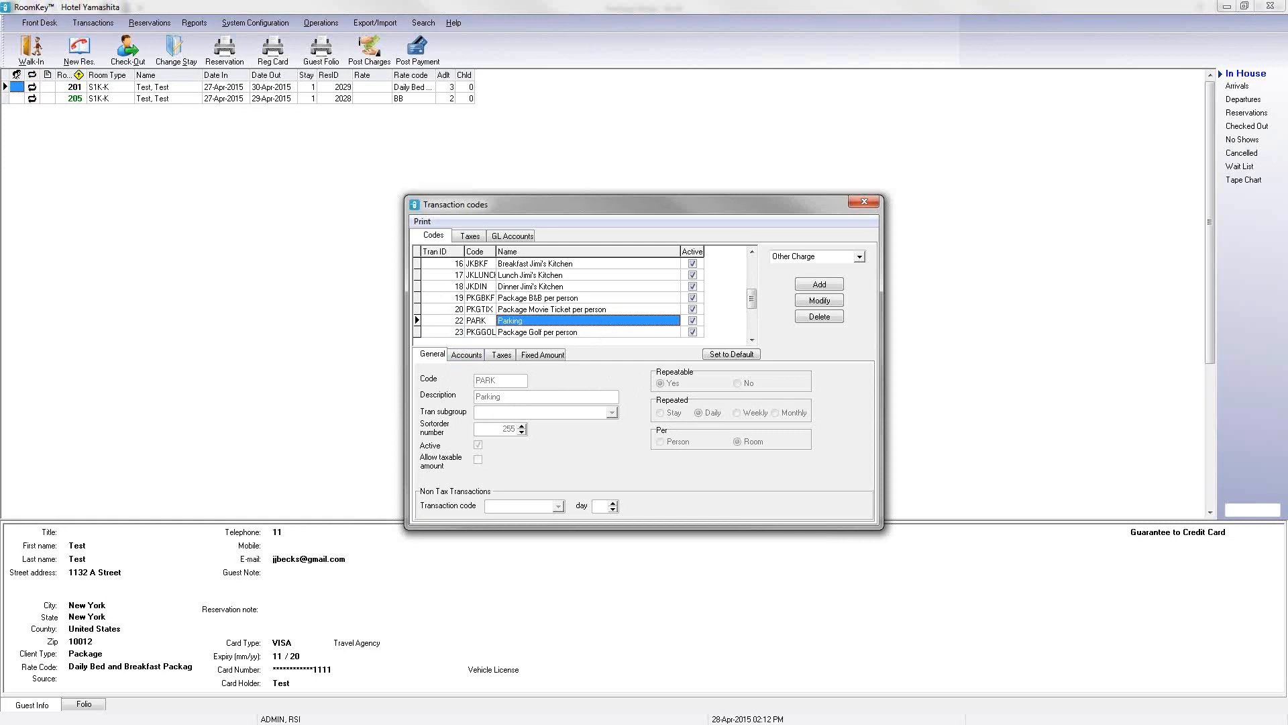
pyautogui.click(563, 299)
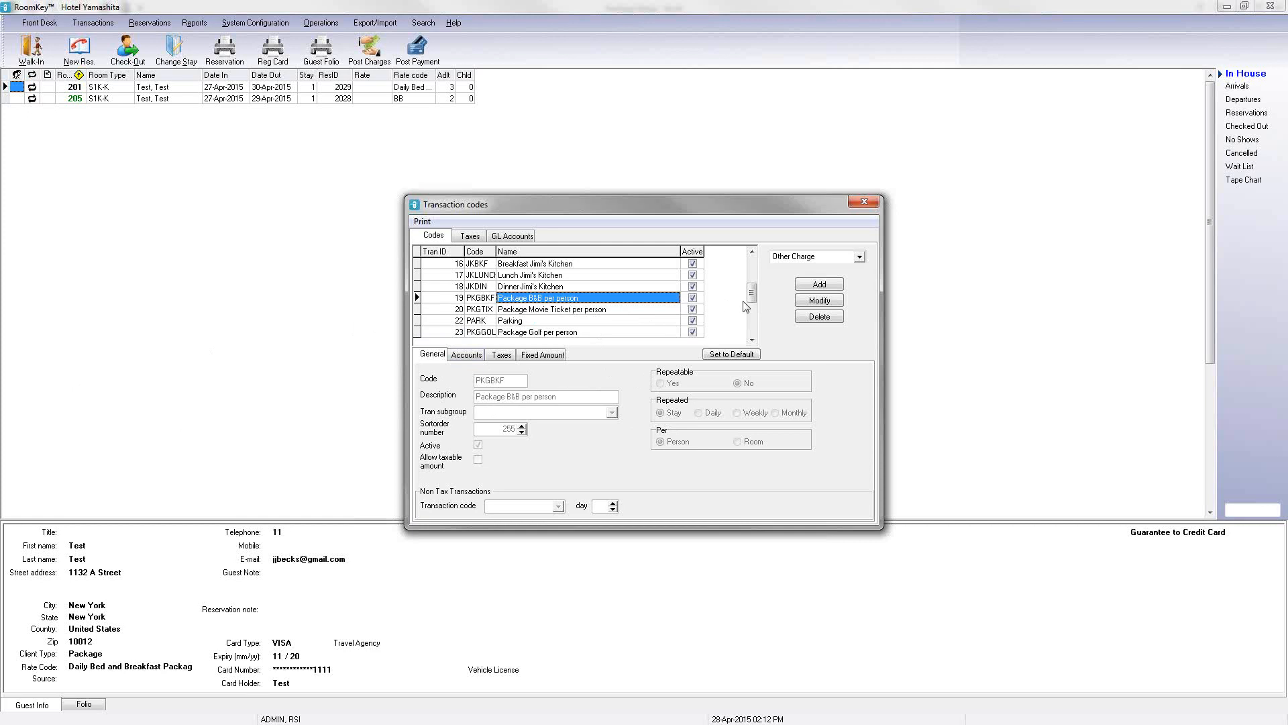
pyautogui.click(819, 301)
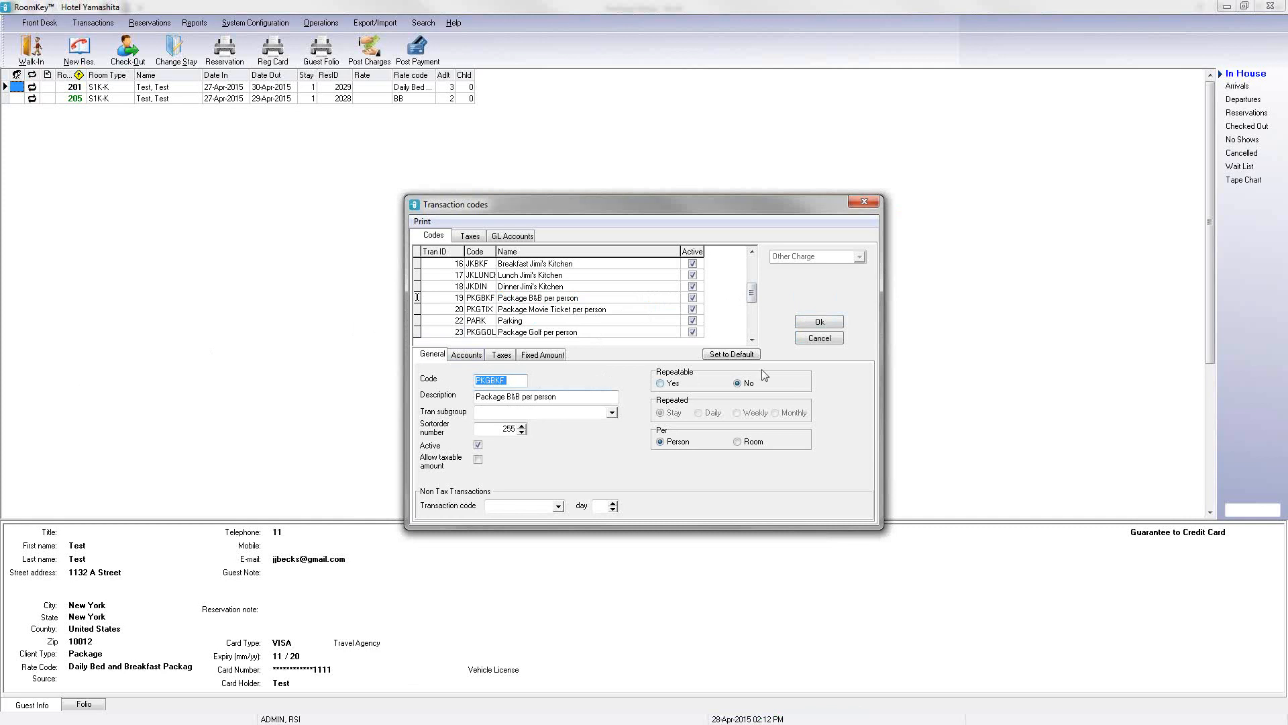
pyautogui.click(819, 338)
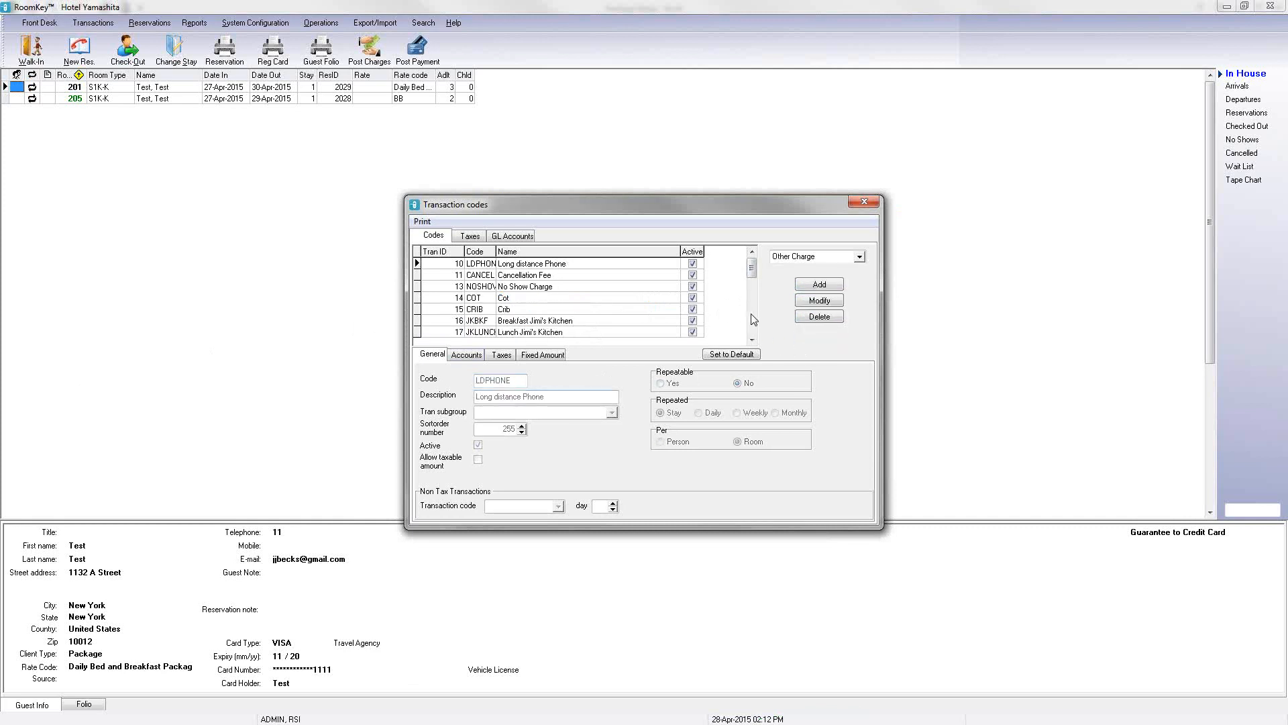
# Step: Inspect the Package B&B per room transaction code's settings without saving, then close Transaction codes
pyautogui.click(752, 319)
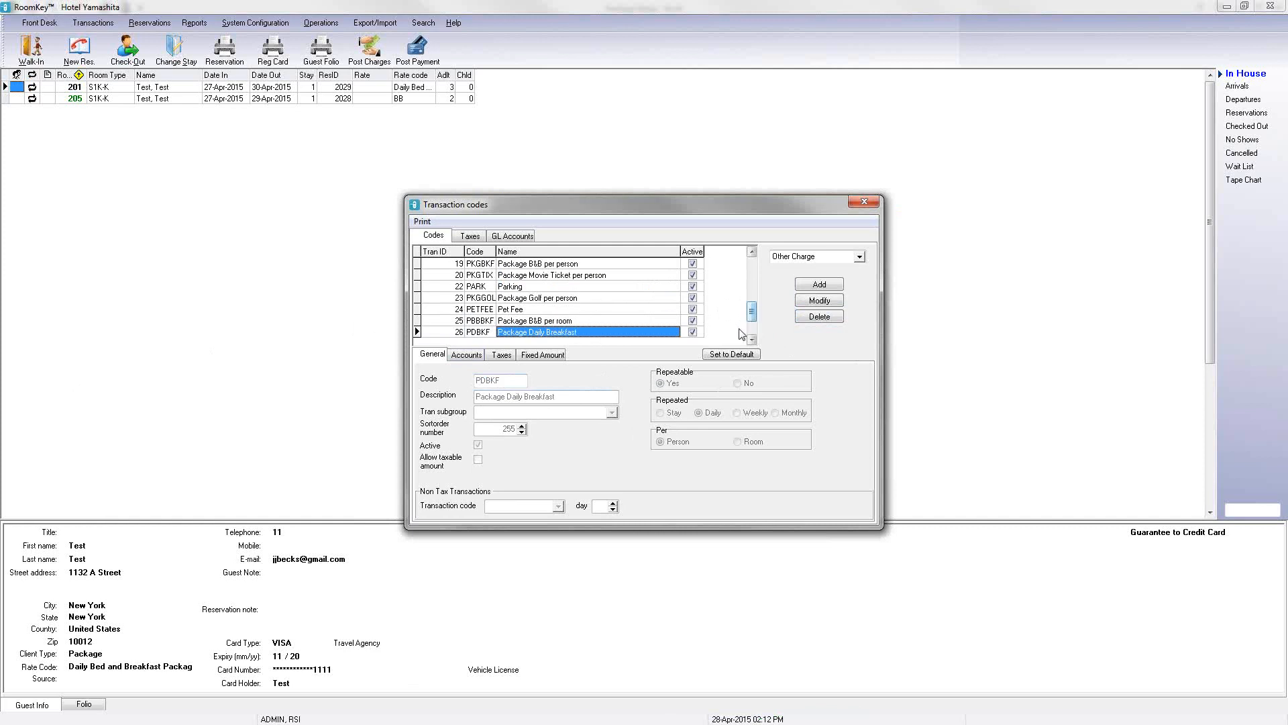
pyautogui.click(630, 323)
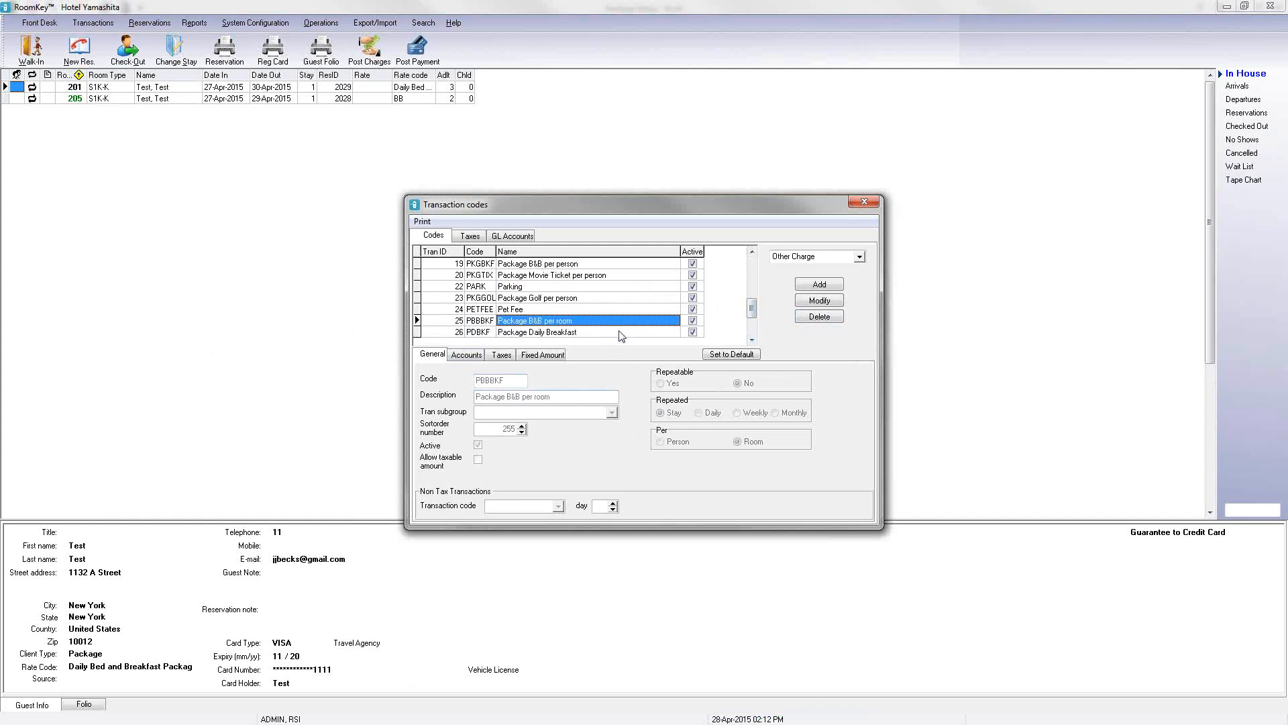
pyautogui.click(819, 301)
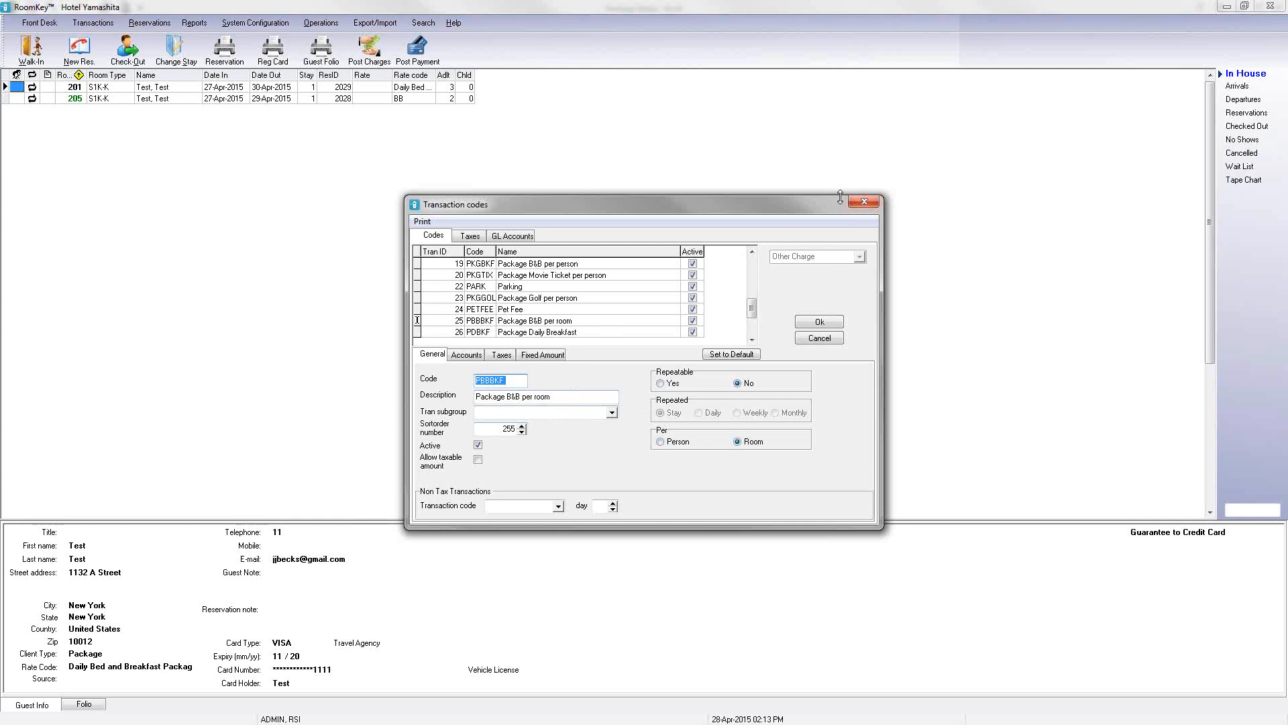
pyautogui.click(816, 338)
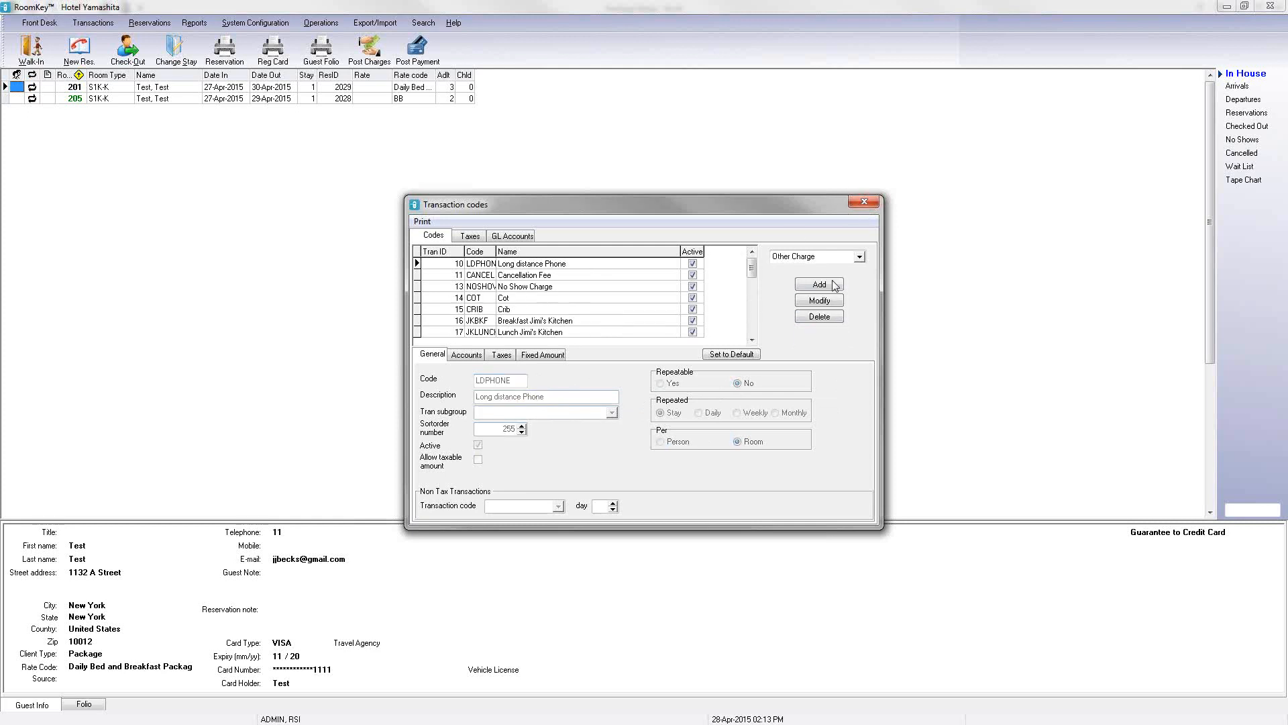
pyautogui.click(863, 202)
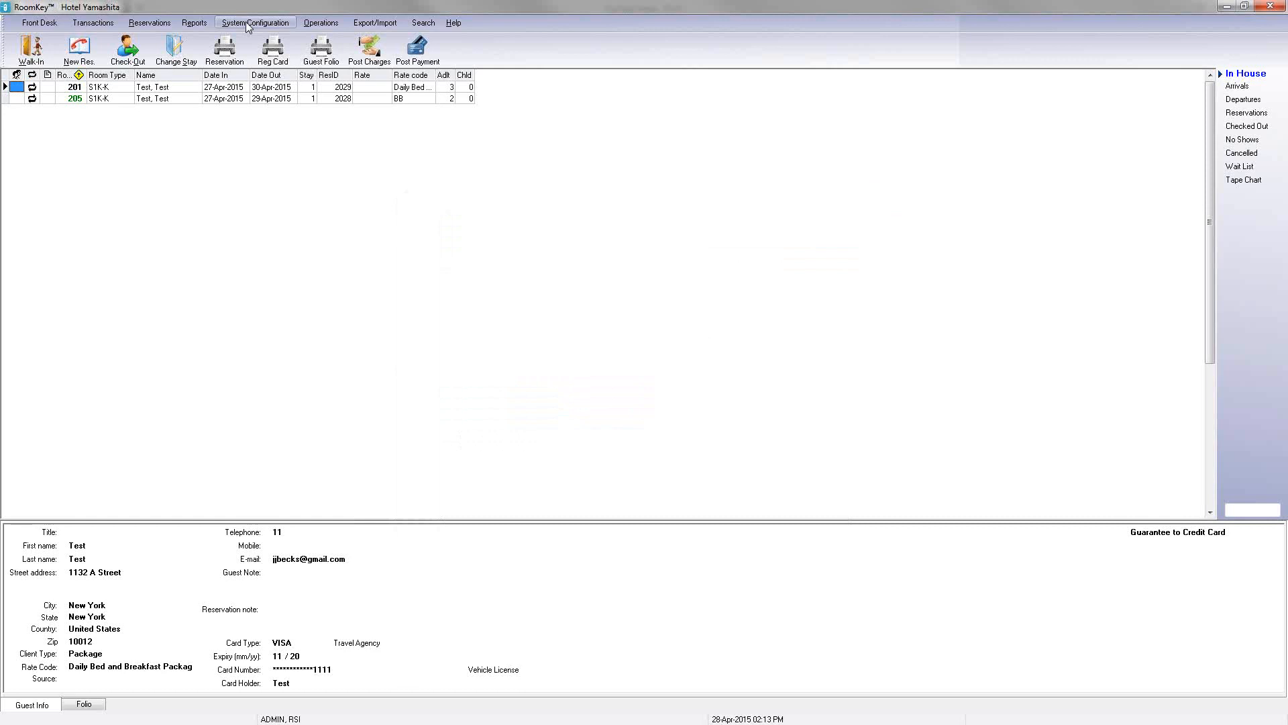
# Step: Open Packages & Inclusions and add a new package with short name B&B
pyautogui.click(247, 24)
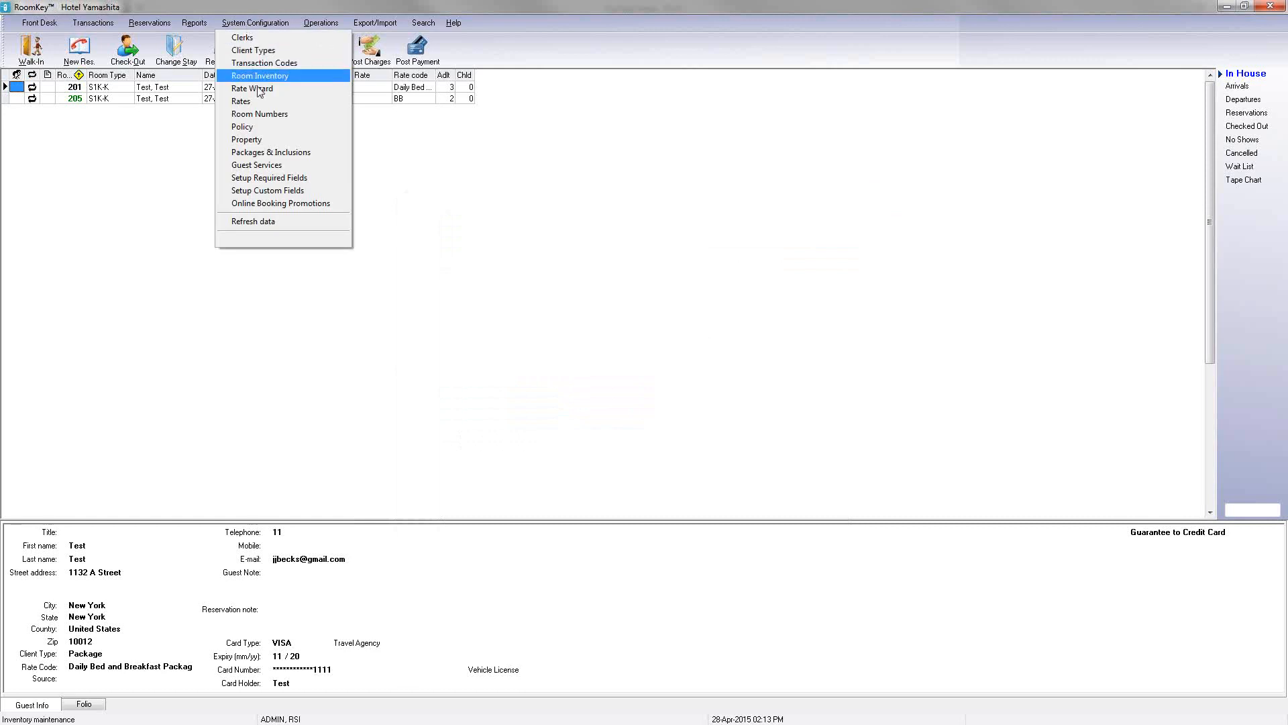
pyautogui.click(270, 153)
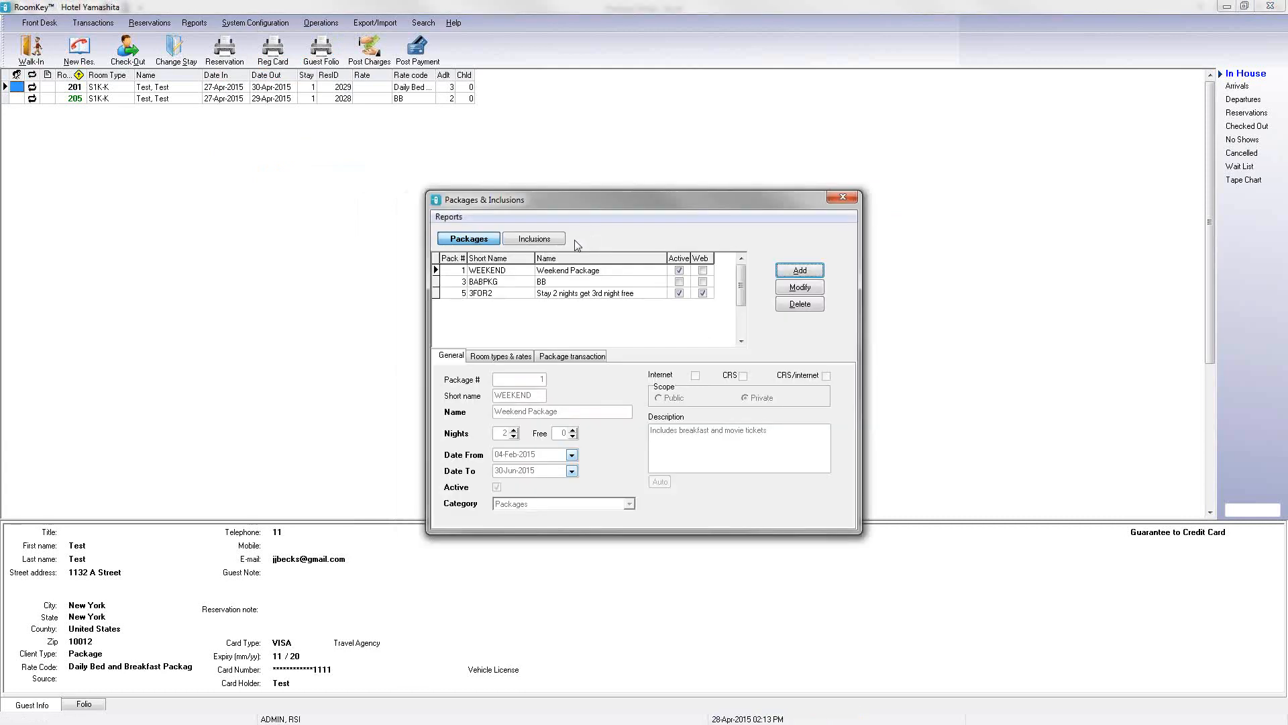
pyautogui.click(481, 244)
pyautogui.click(790, 273)
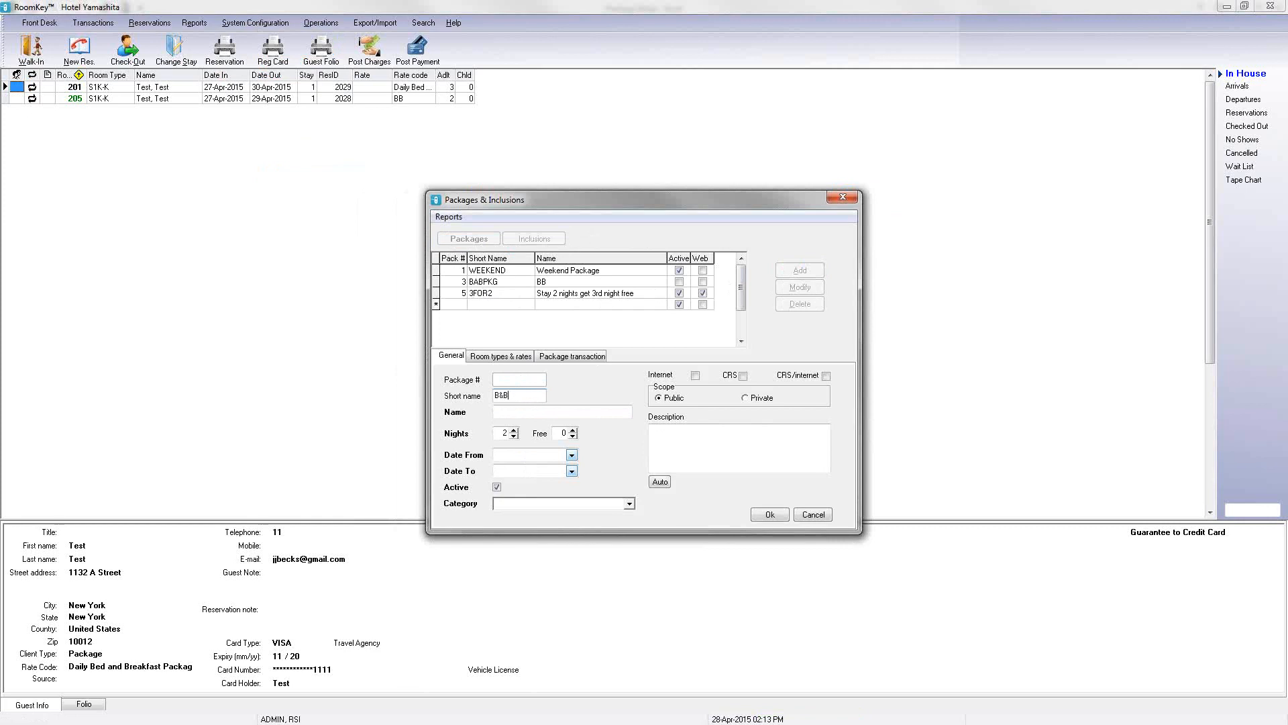
# Step: Name the new package 2 Night Bed and Breakfast Package
pyautogui.click(510, 413)
pyautogui.write('Snight')
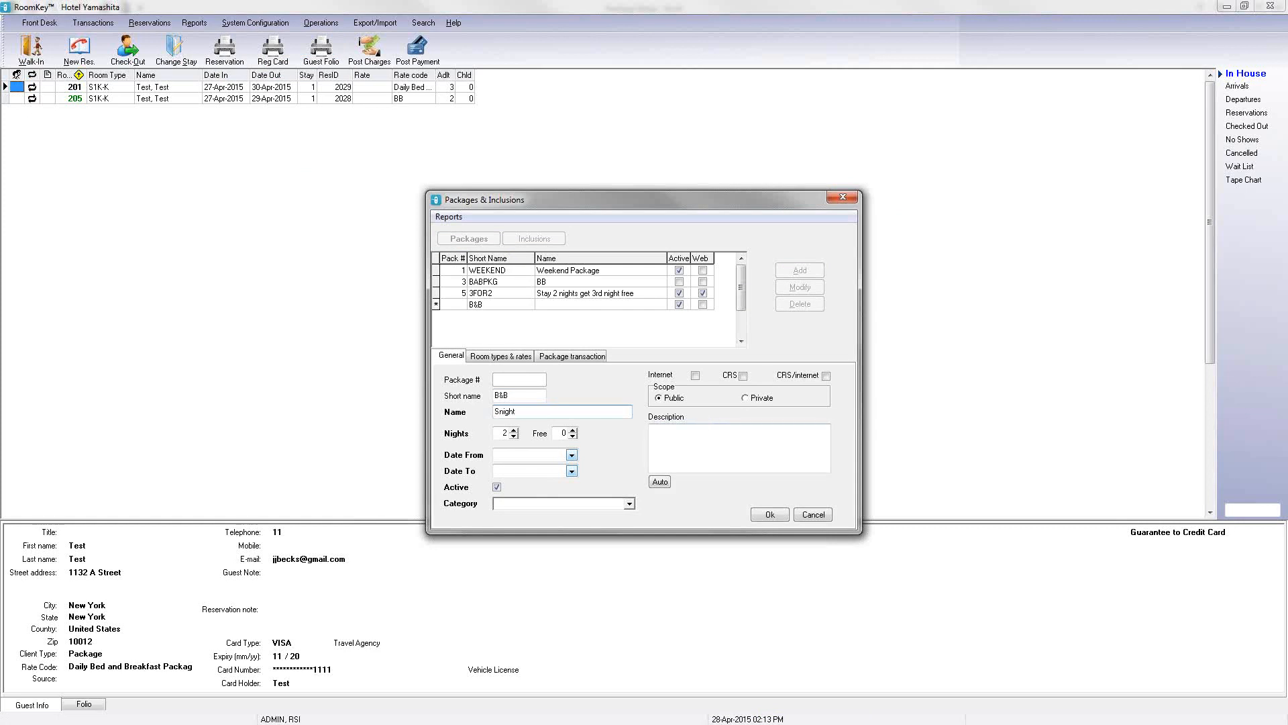
pyautogui.press('BackSpace')
pyautogui.press('BackSpace')
pyautogui.press('BackSpace')
pyautogui.press('BackSpace')
pyautogui.press('BackSpace')
pyautogui.press('BackSpace')
pyautogui.write('2 Night Bed and Breakfast Package')
# Step: Set the package validity from 28-Apr-2015 to 30-Jun-2015
pyautogui.click(571, 457)
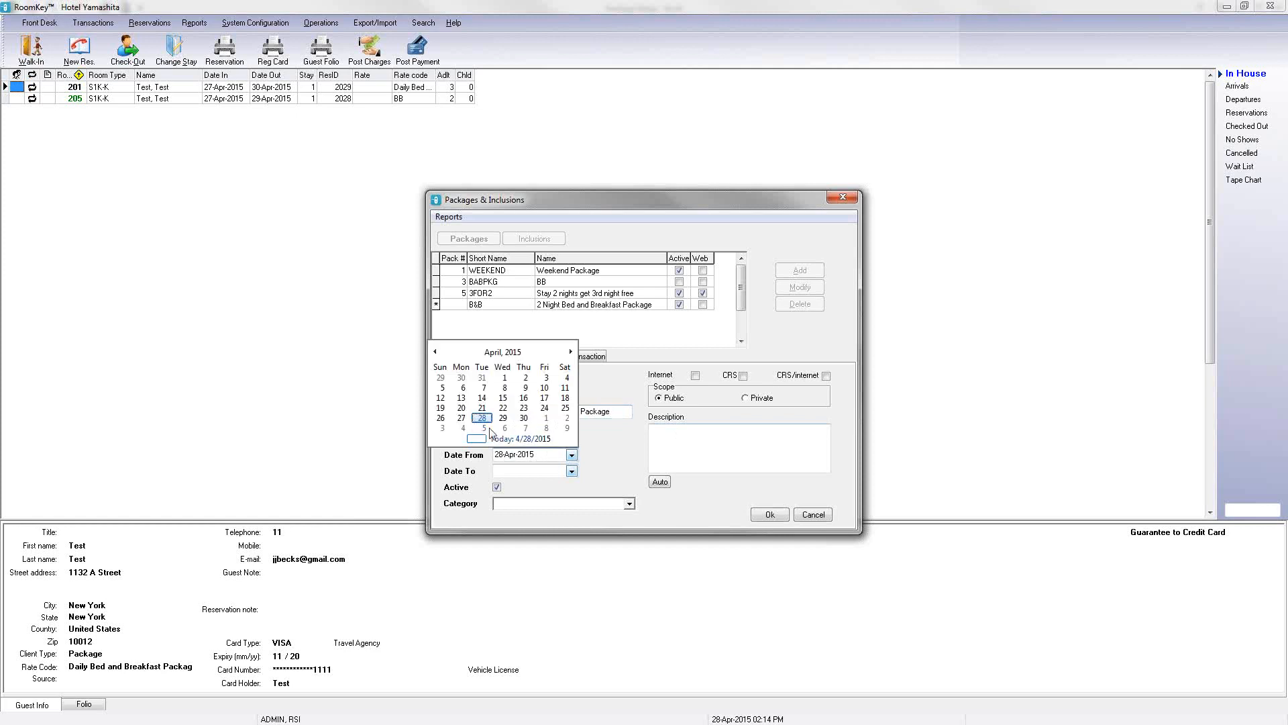
pyautogui.click(483, 418)
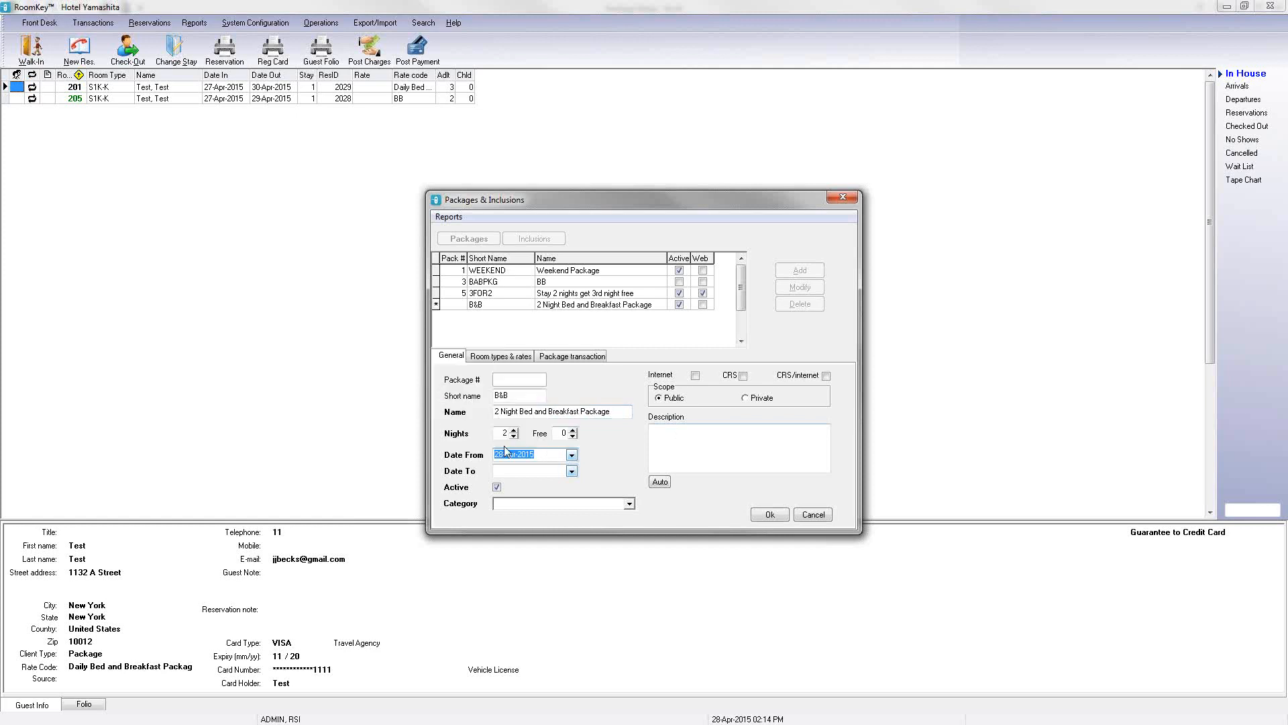
pyautogui.click(572, 471)
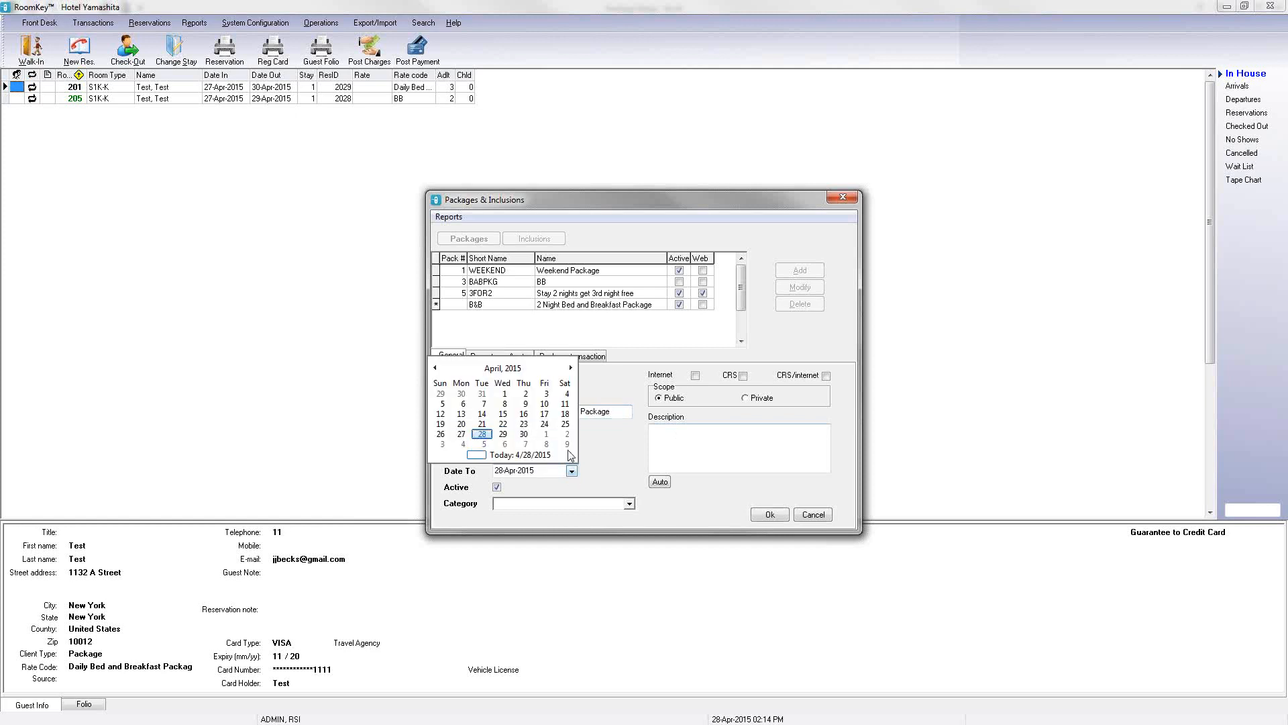
pyautogui.click(571, 368)
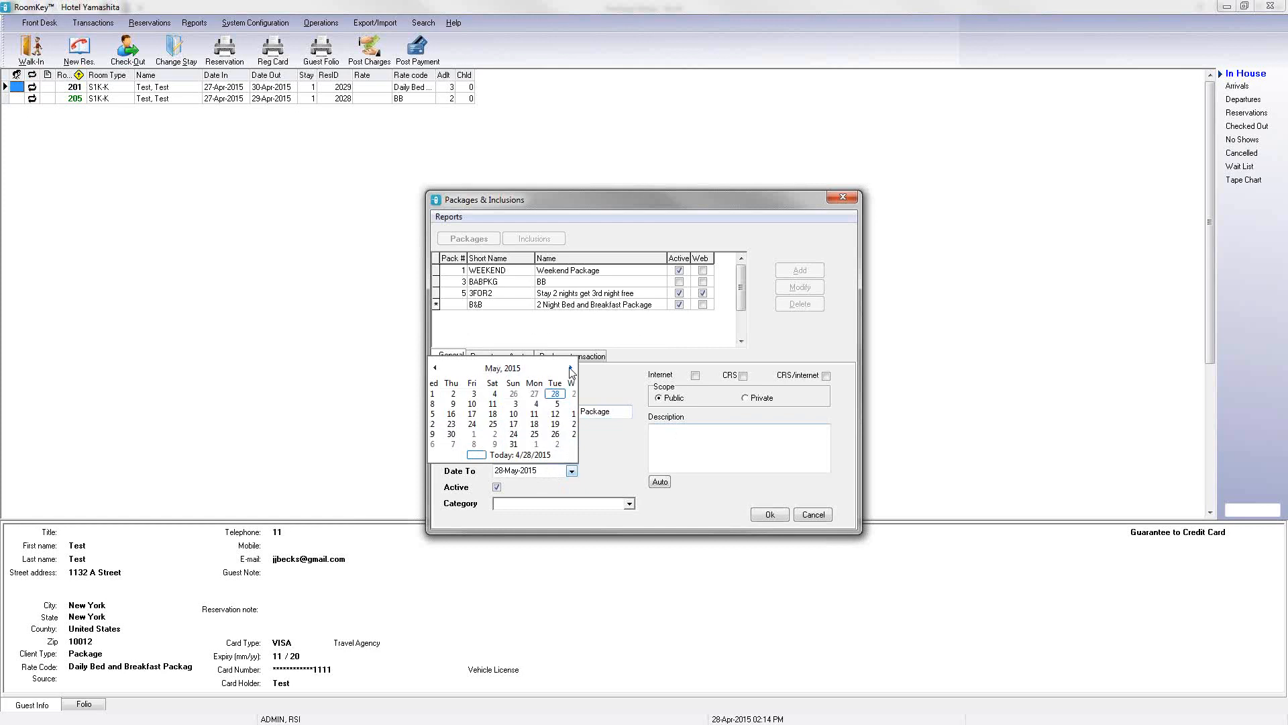
pyautogui.click(571, 368)
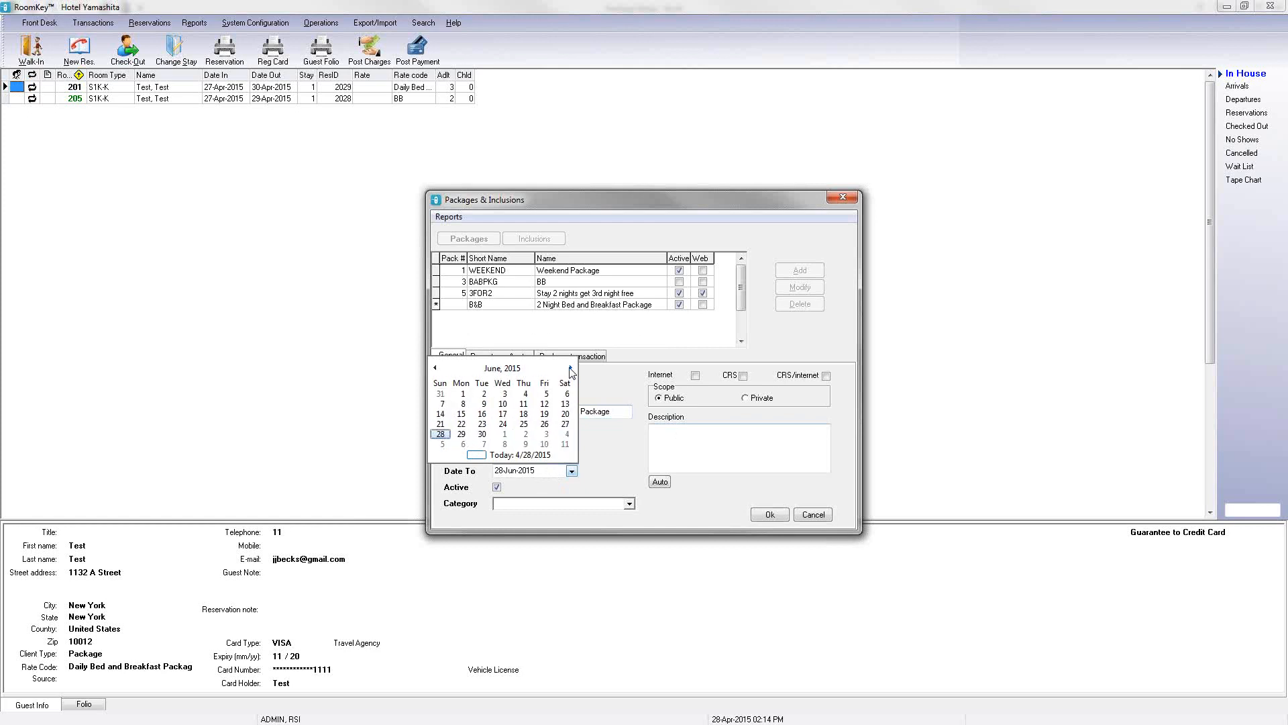
pyautogui.click(483, 434)
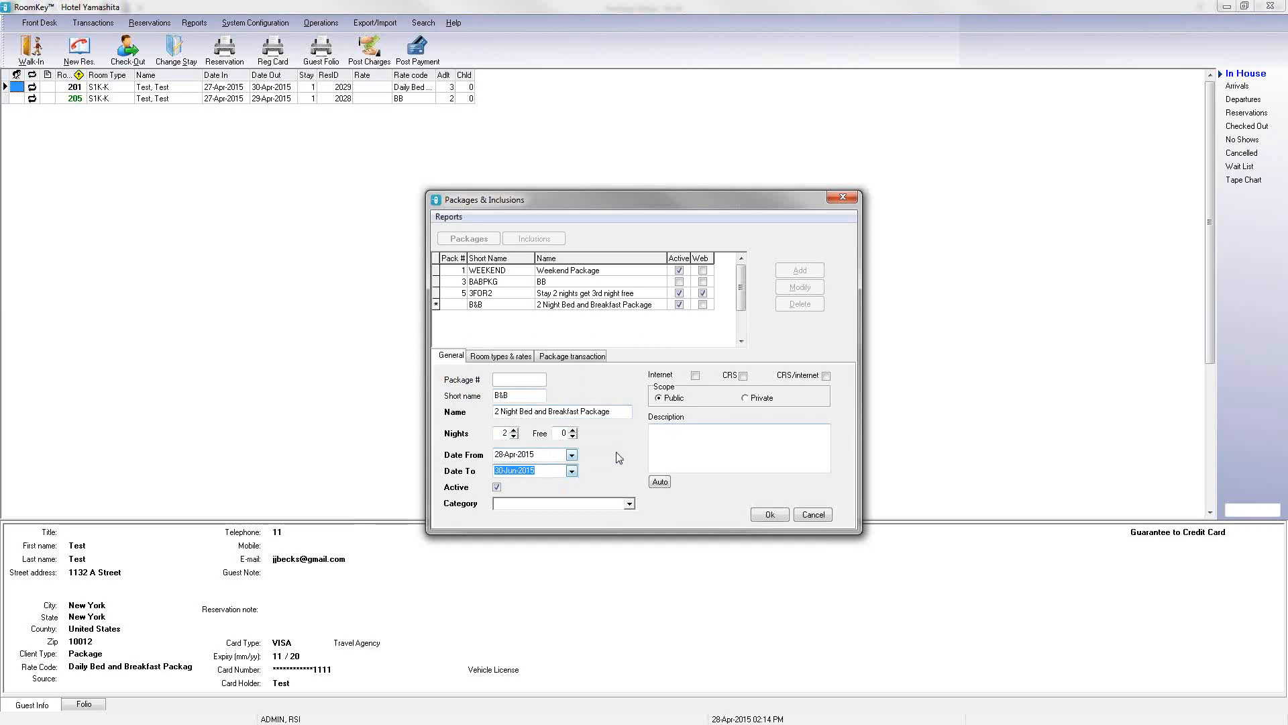
# Step: Set the package category to Packages
pyautogui.click(629, 504)
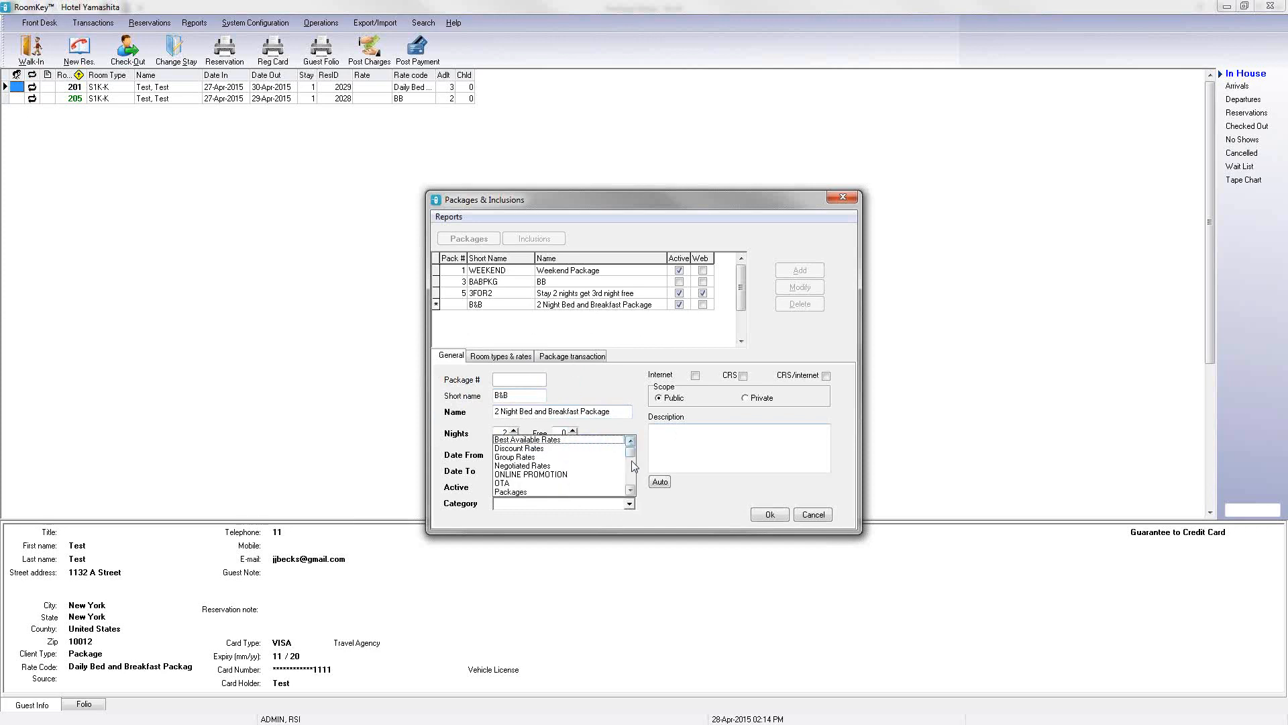
pyautogui.click(630, 495)
pyautogui.click(518, 493)
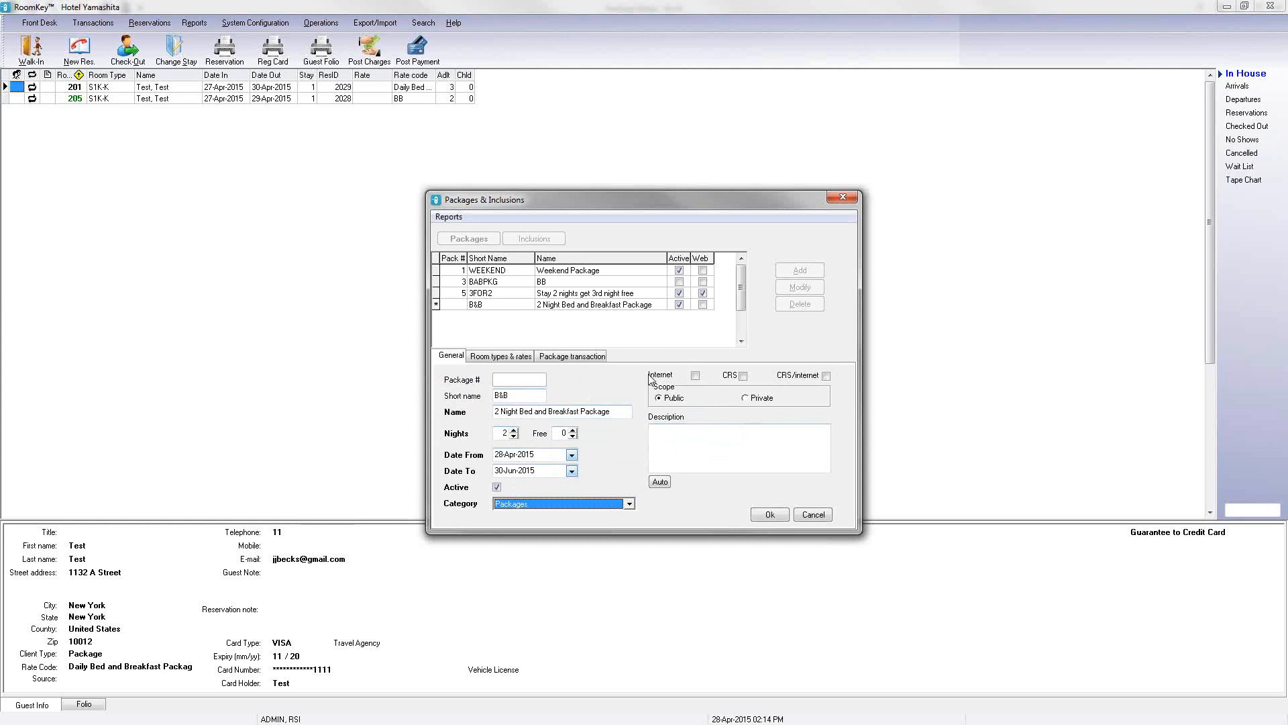
# Step: Enable Internet with Private scope and save the new package
pyautogui.click(695, 377)
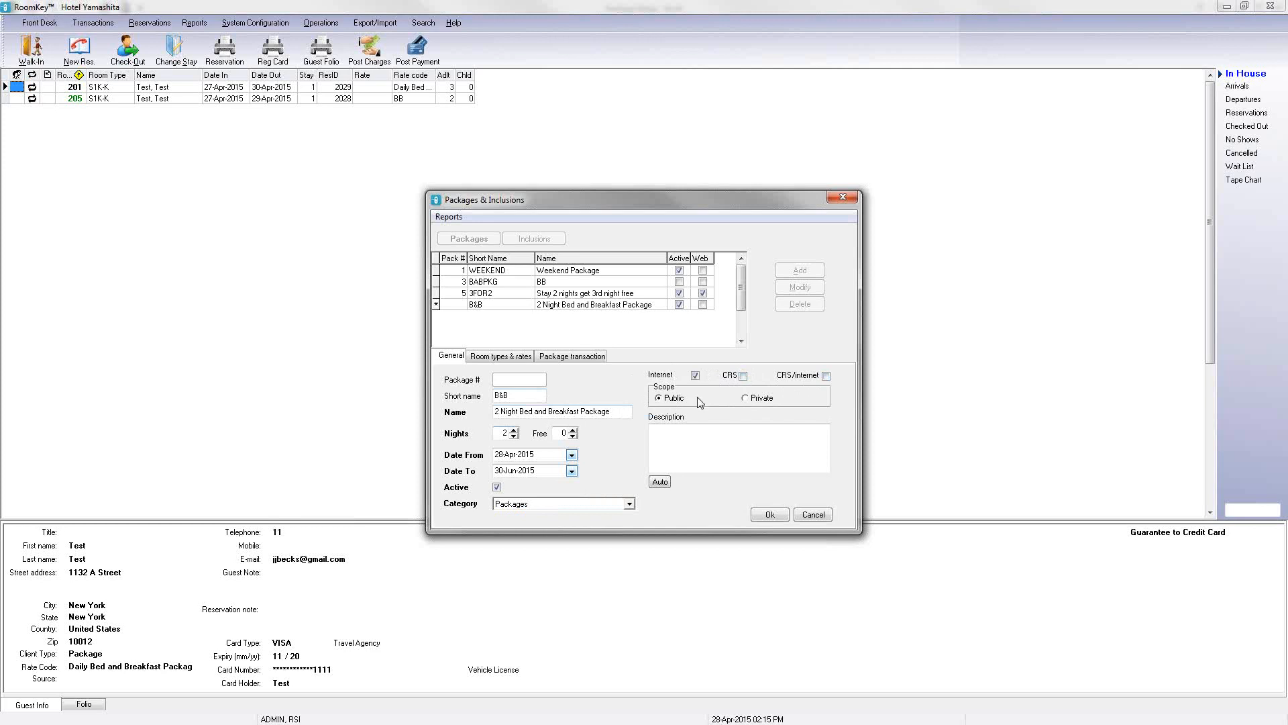
pyautogui.click(746, 398)
pyautogui.click(712, 446)
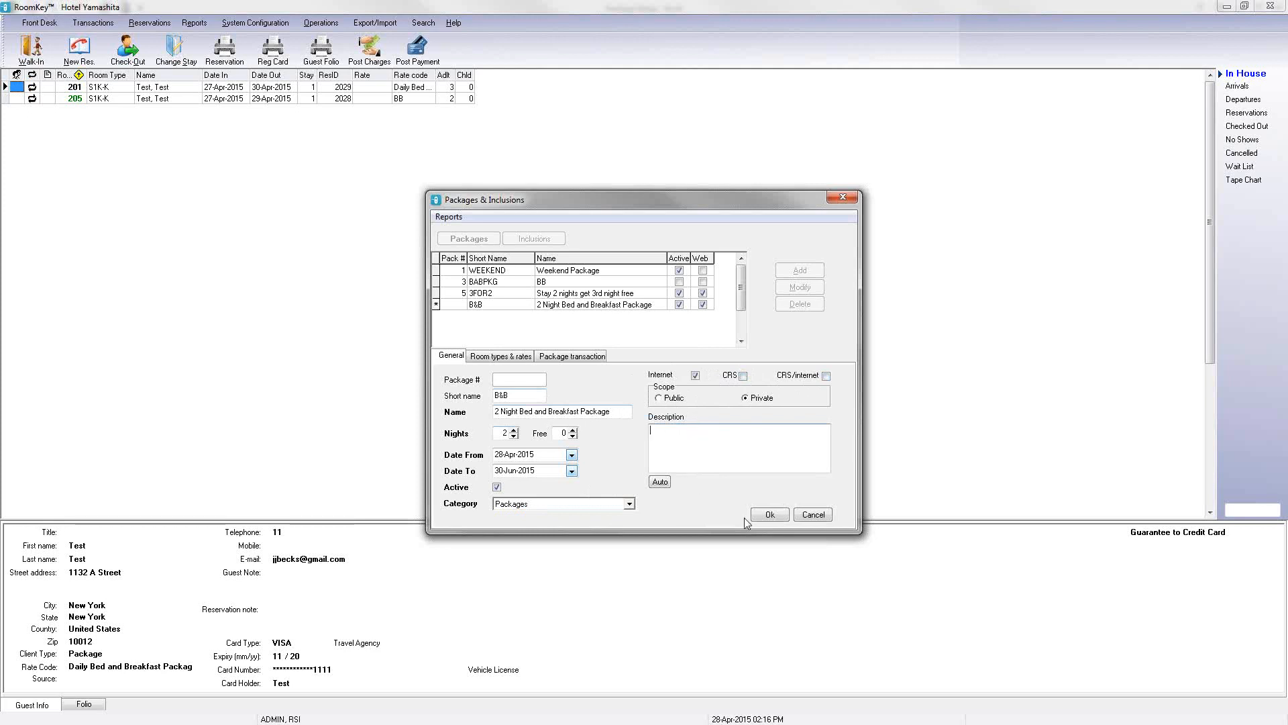
pyautogui.click(769, 514)
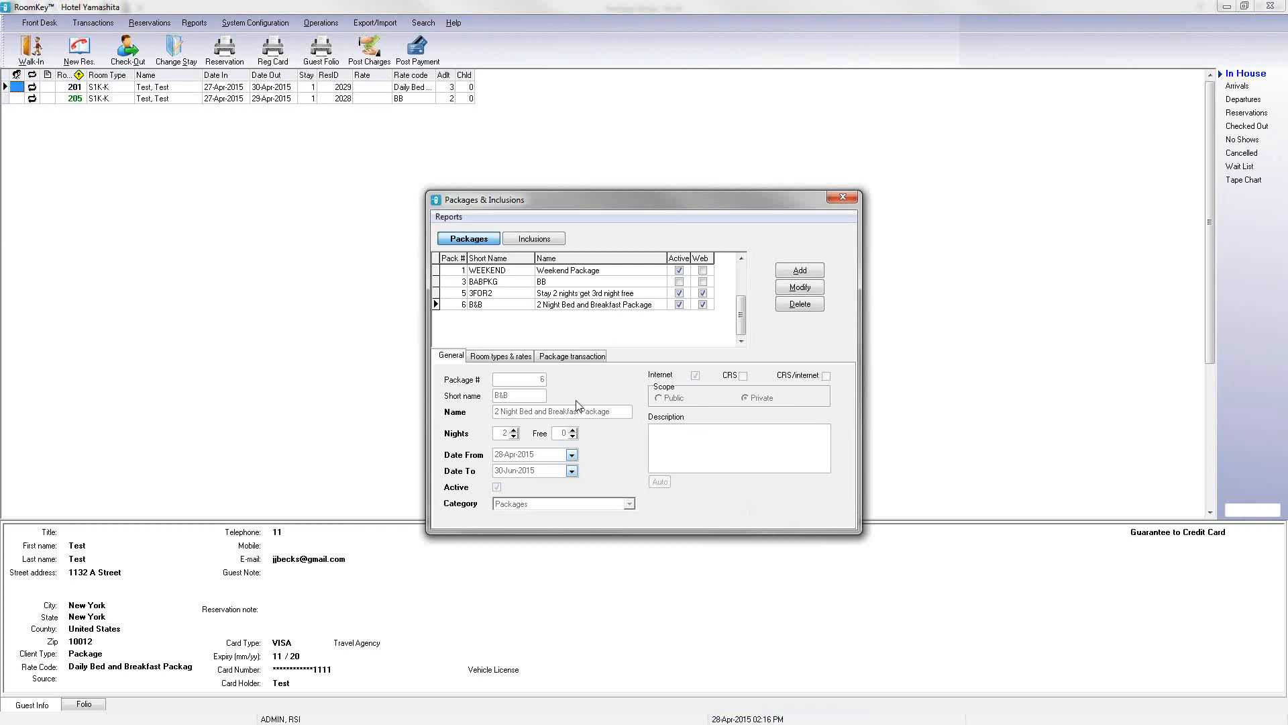
pyautogui.click(805, 288)
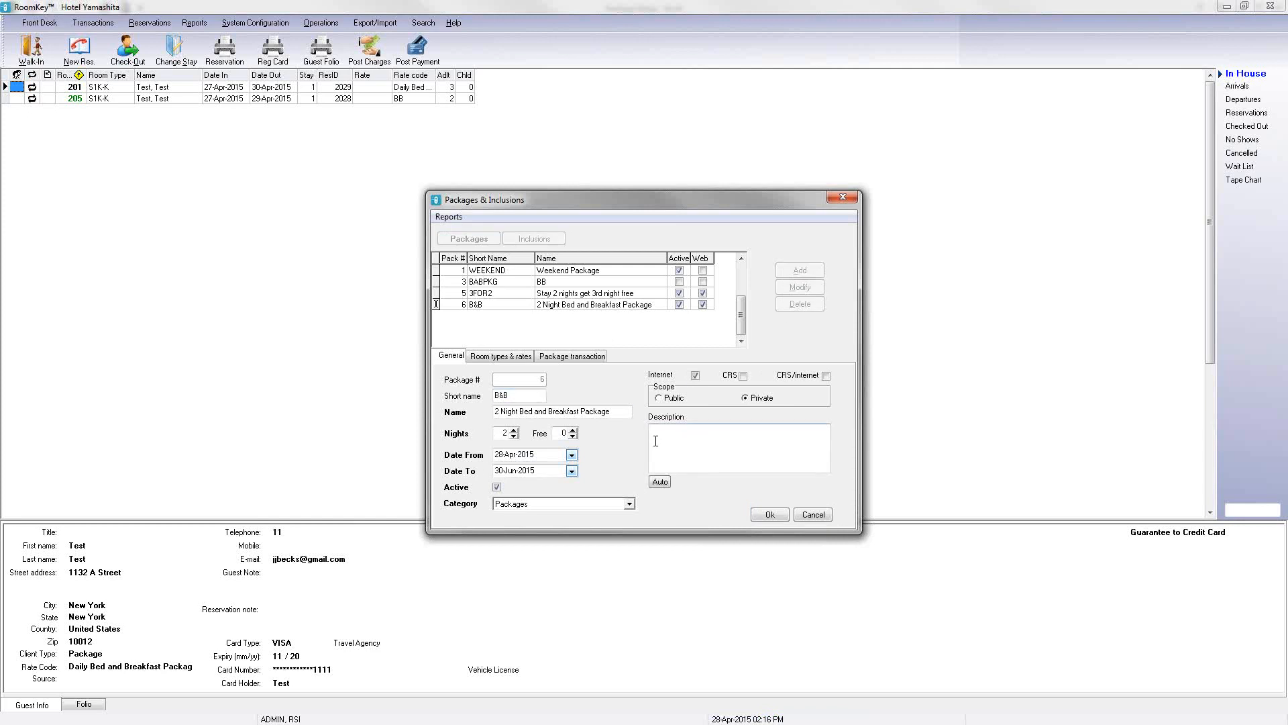
pyautogui.click(813, 514)
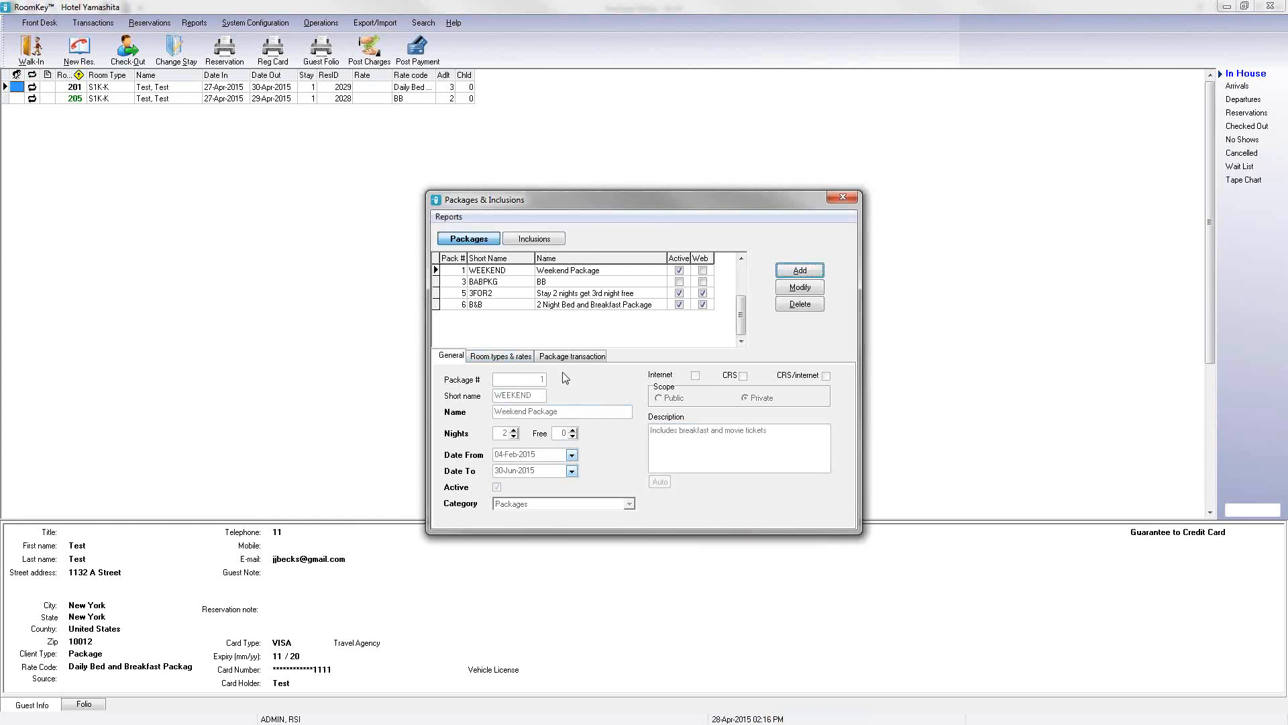
# Step: Open the B&B package's room types and include D1K-K, D2D-DD, E1K-K, S1K-K and S2D-DD
pyautogui.click(528, 305)
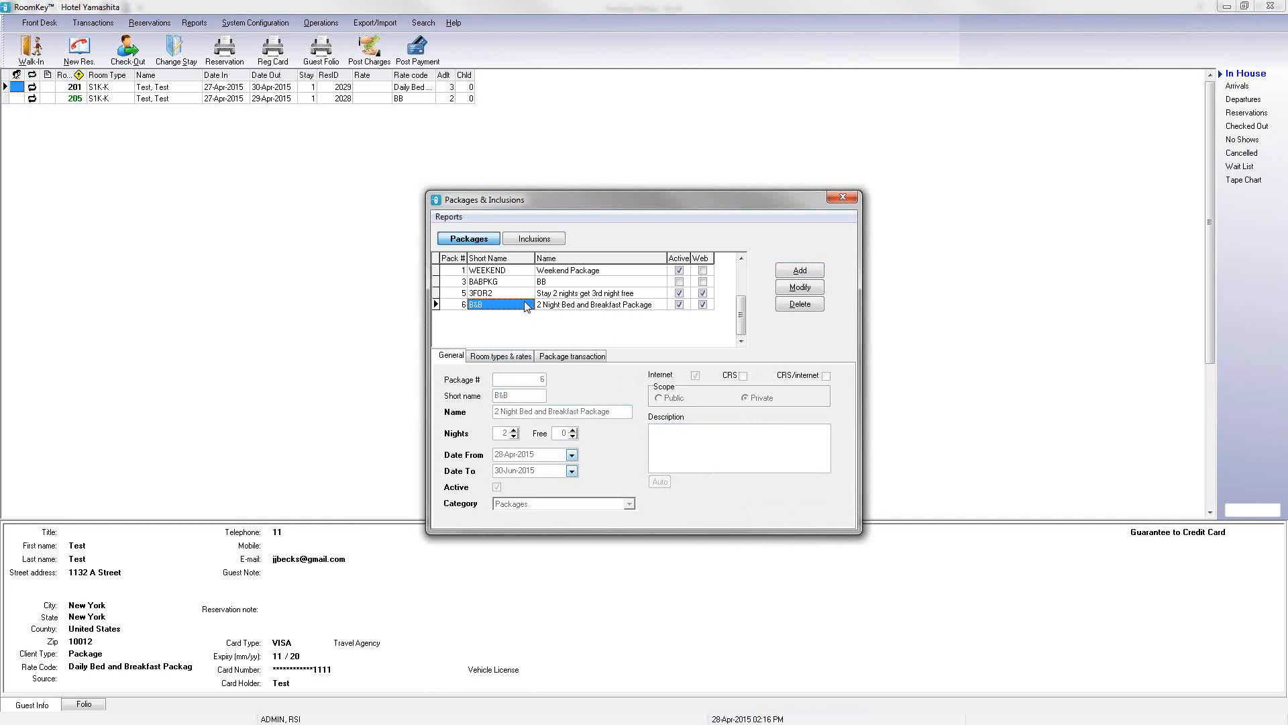
pyautogui.click(500, 356)
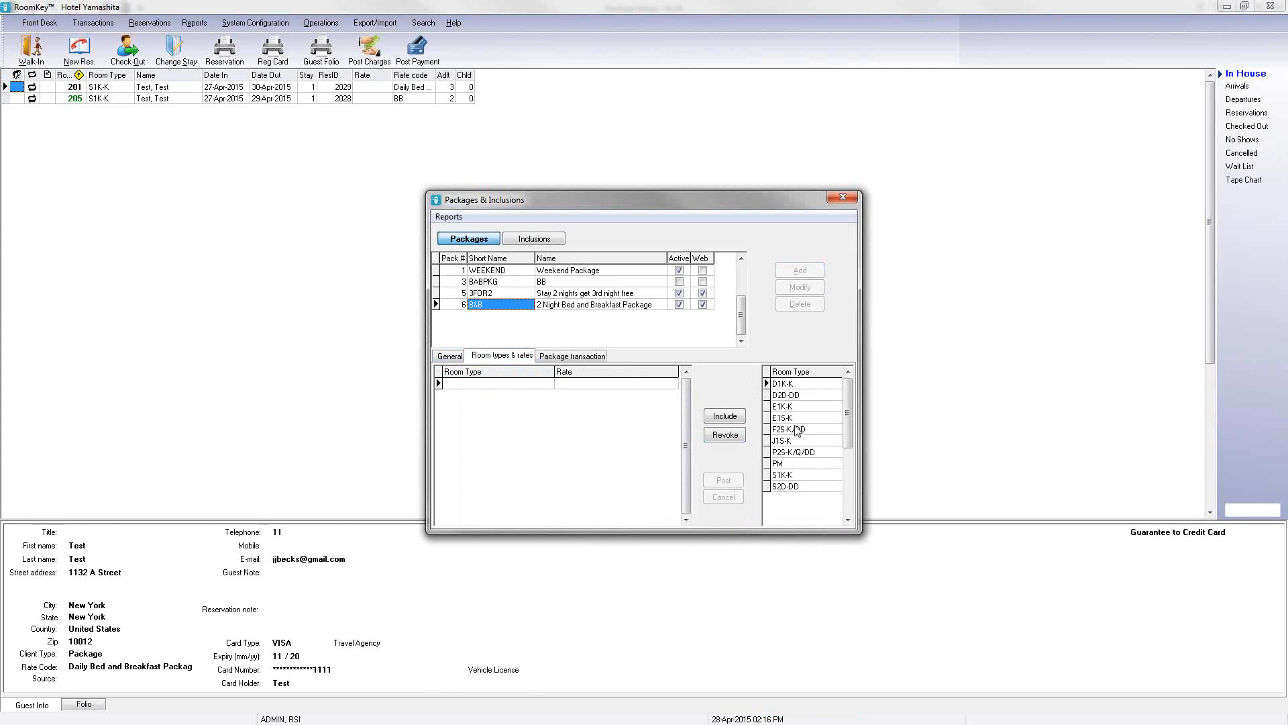
pyautogui.click(724, 416)
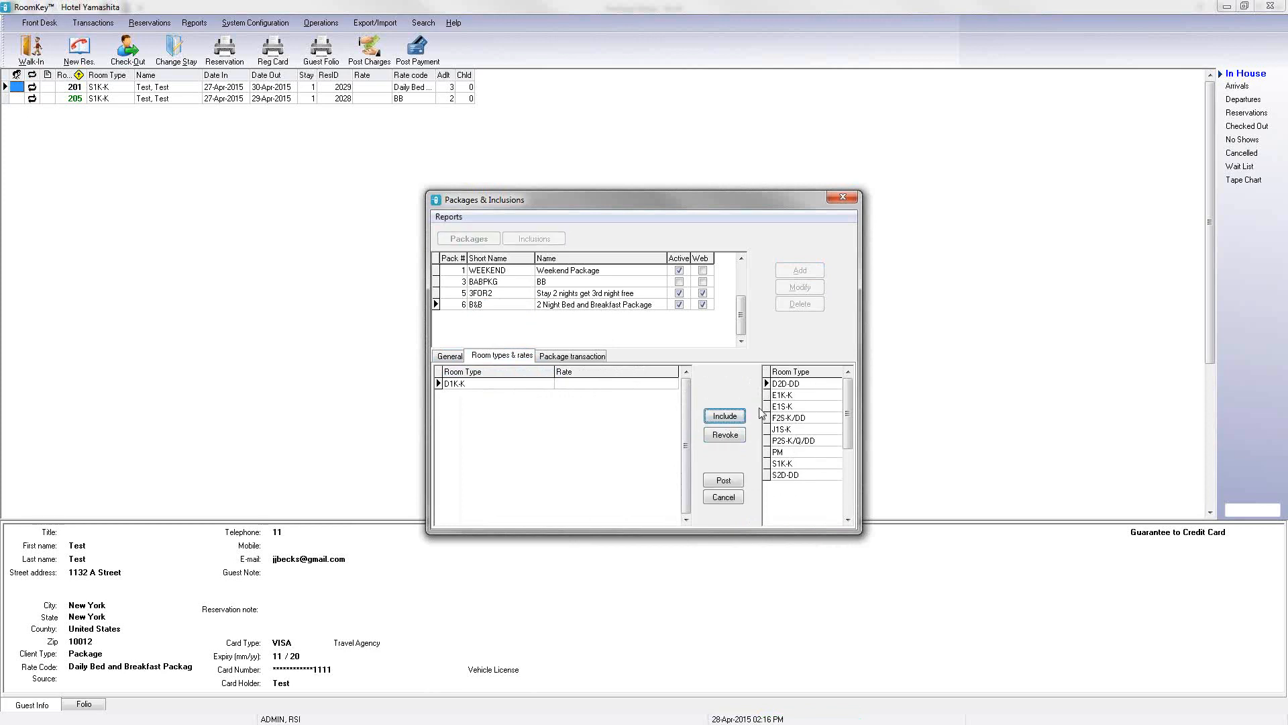
pyautogui.click(725, 416)
pyautogui.click(724, 416)
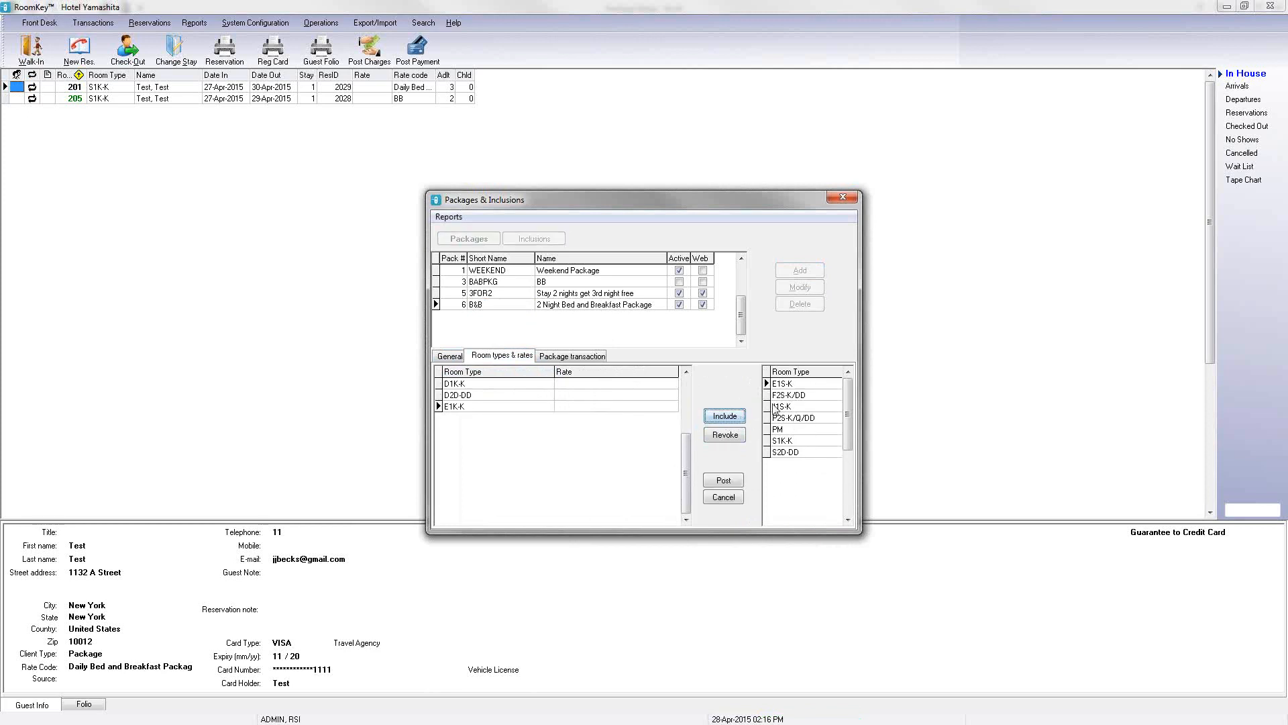
pyautogui.click(789, 440)
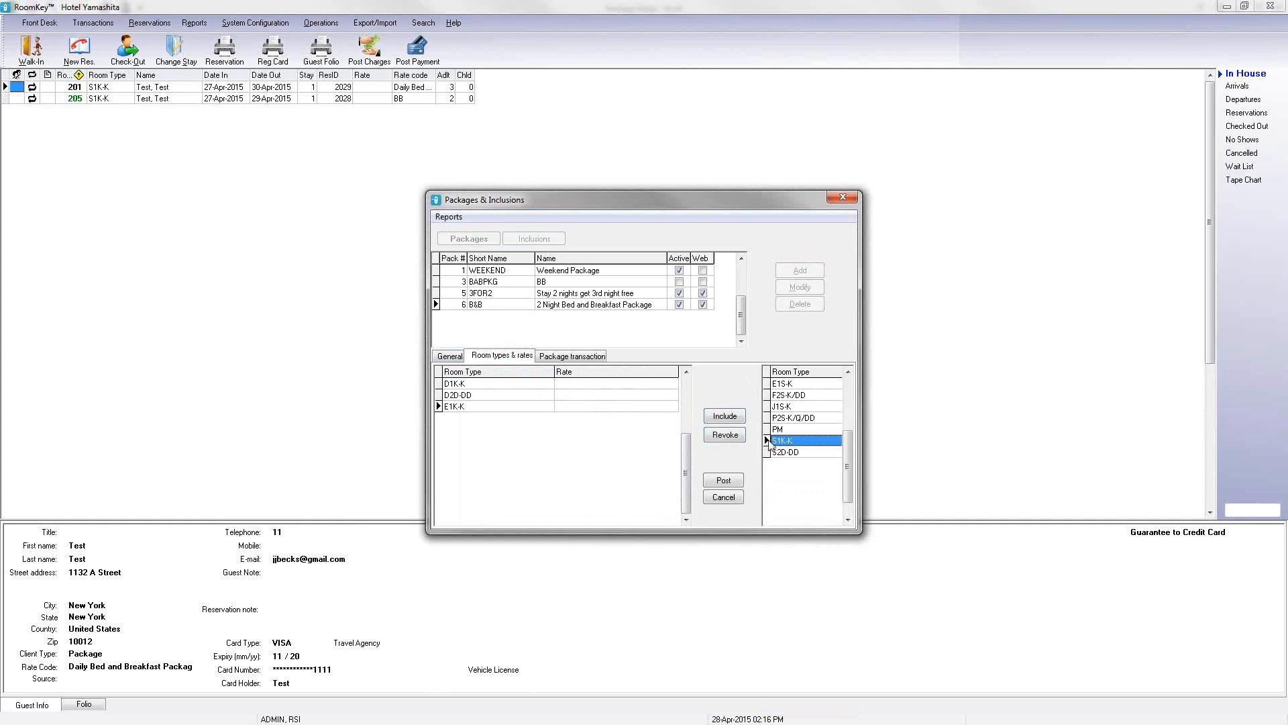
pyautogui.click(730, 420)
pyautogui.click(730, 421)
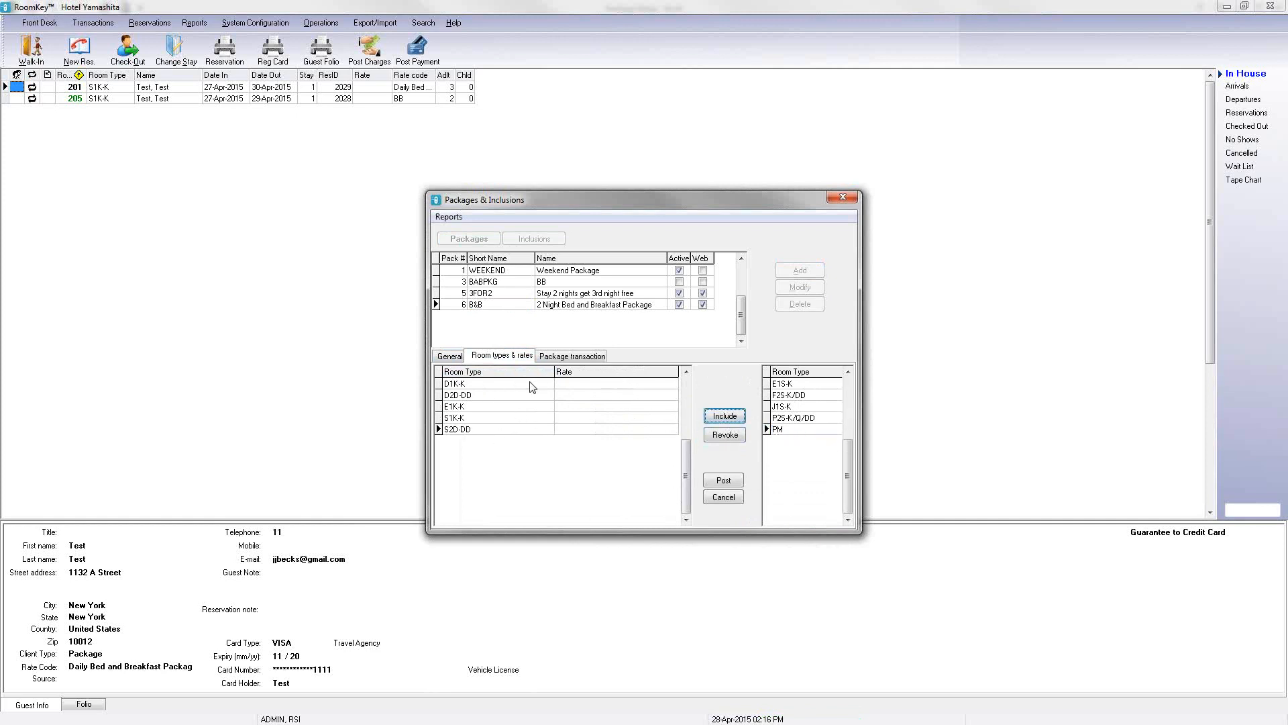
# Step: Assign the P Bed and Breakfast package base rate to the D1K-K and D2D-DD room types
pyautogui.click(672, 386)
pyautogui.click(672, 383)
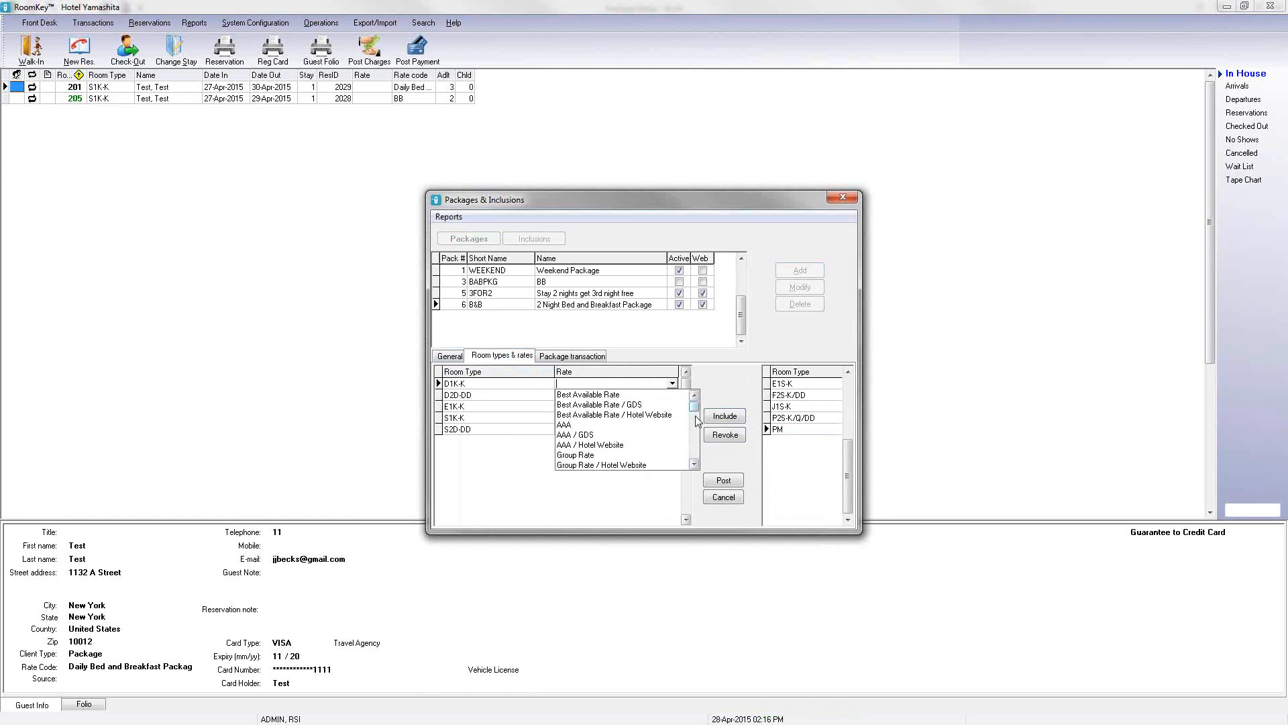
pyautogui.moveTo(695, 408); pyautogui.dragTo(693, 471)
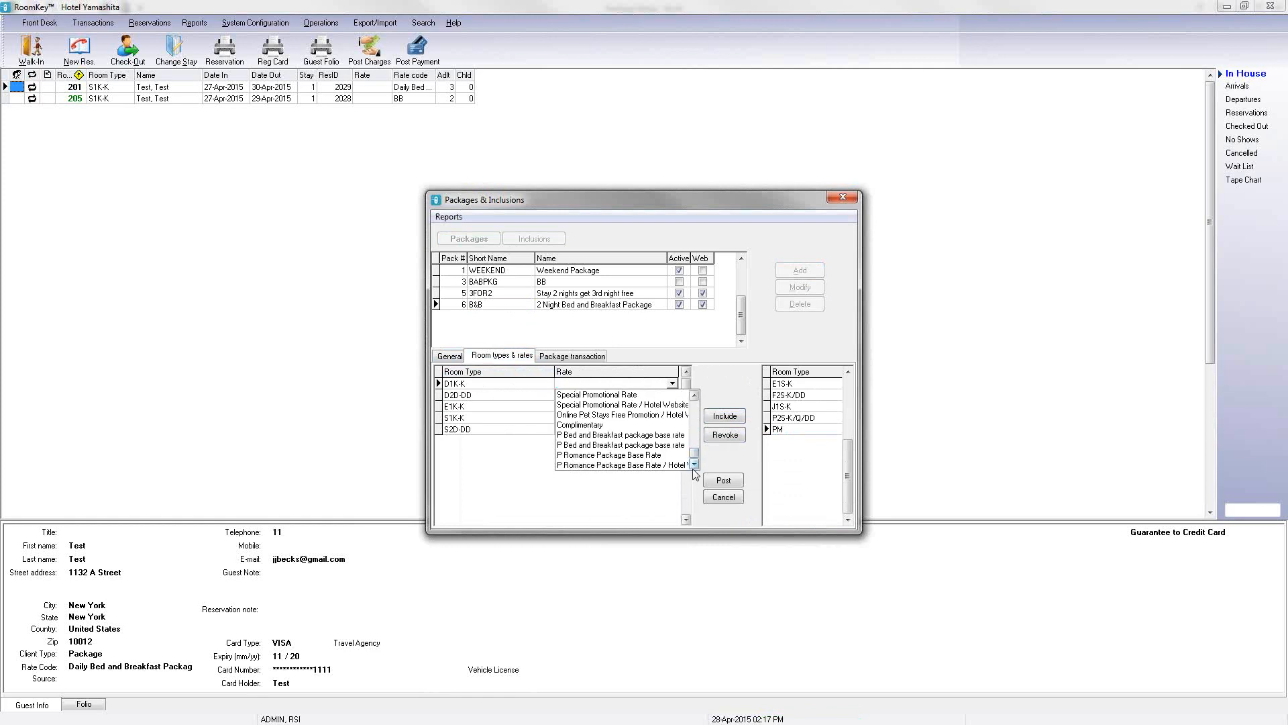
pyautogui.click(637, 437)
pyautogui.click(674, 396)
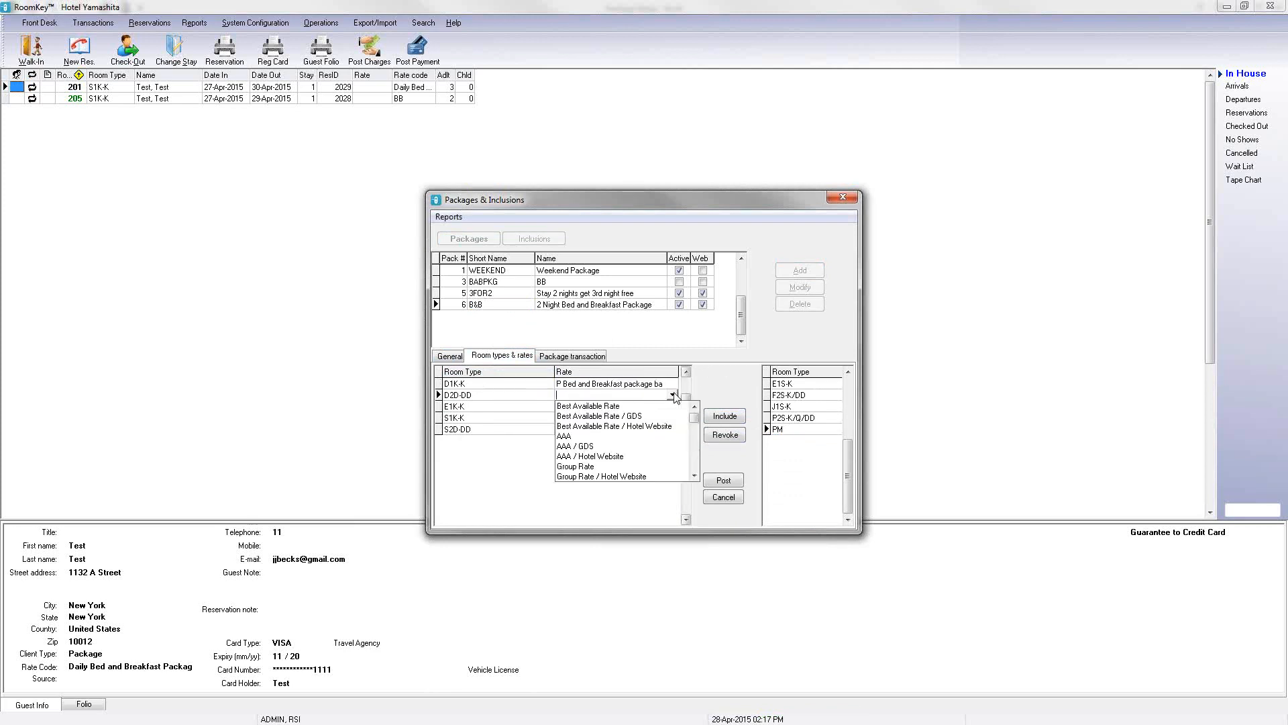
pyautogui.scroll(-3, 657, 470)
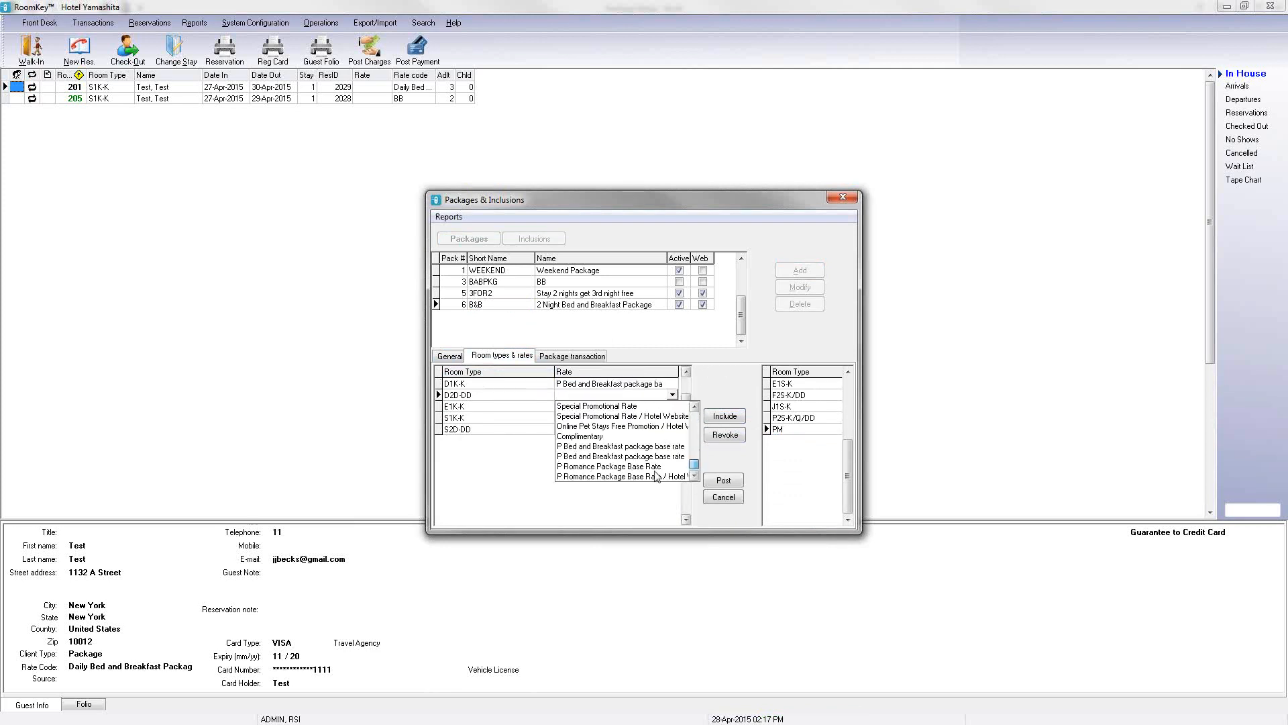
pyautogui.click(634, 447)
pyautogui.click(651, 408)
# Step: Assign the P Bed and Breakfast package base rate to E1K-K, S1K-K and S2D-DD, then post the room rates
pyautogui.click(673, 407)
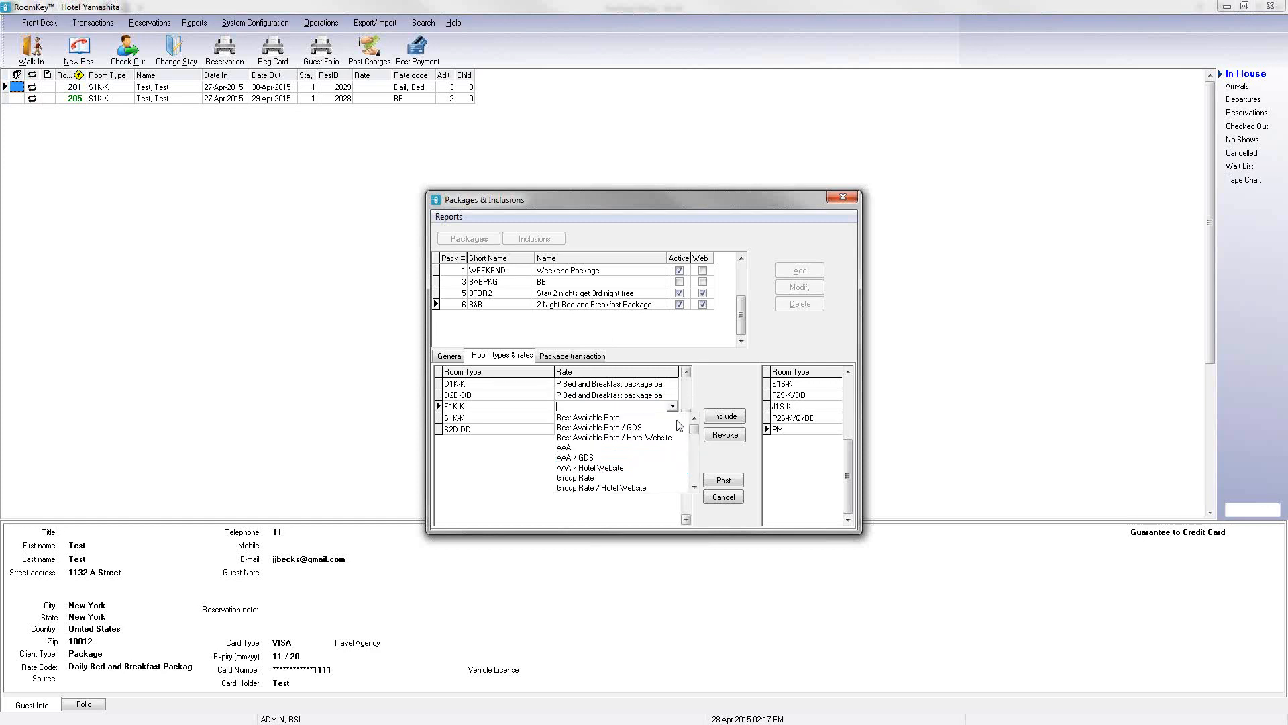
pyautogui.scroll(-2, 693, 488)
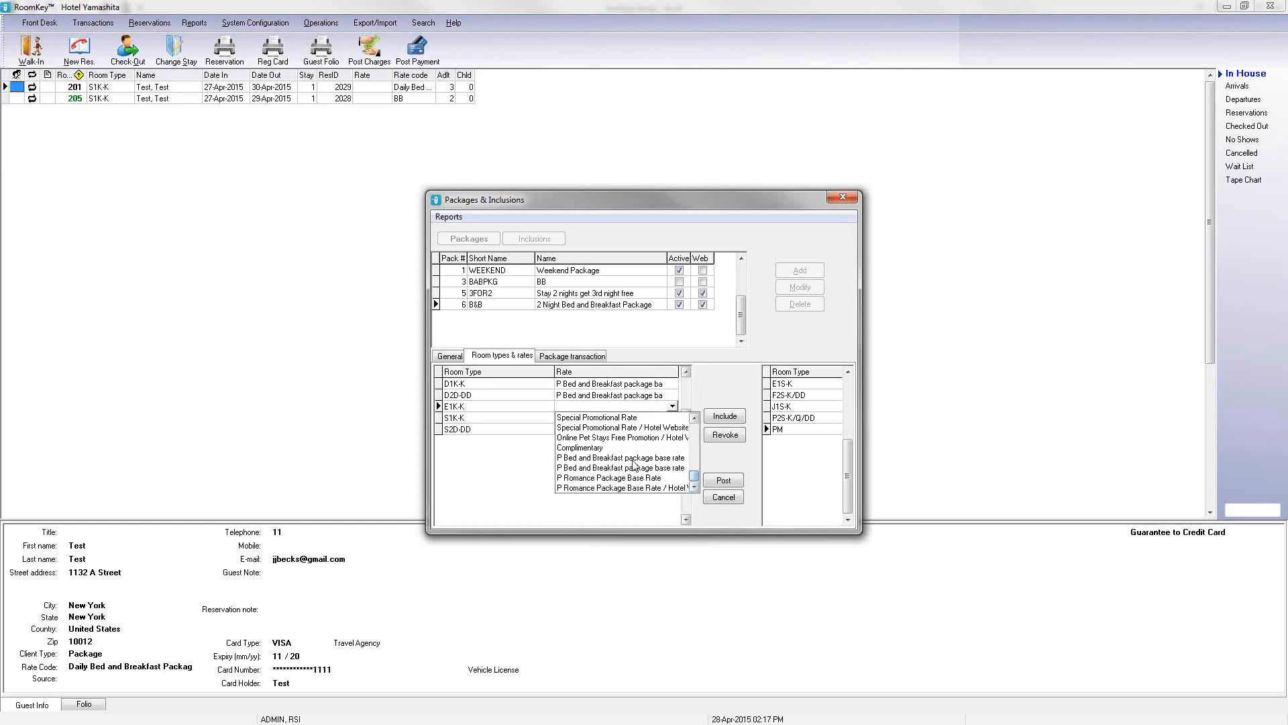
pyautogui.click(677, 425)
pyautogui.click(676, 420)
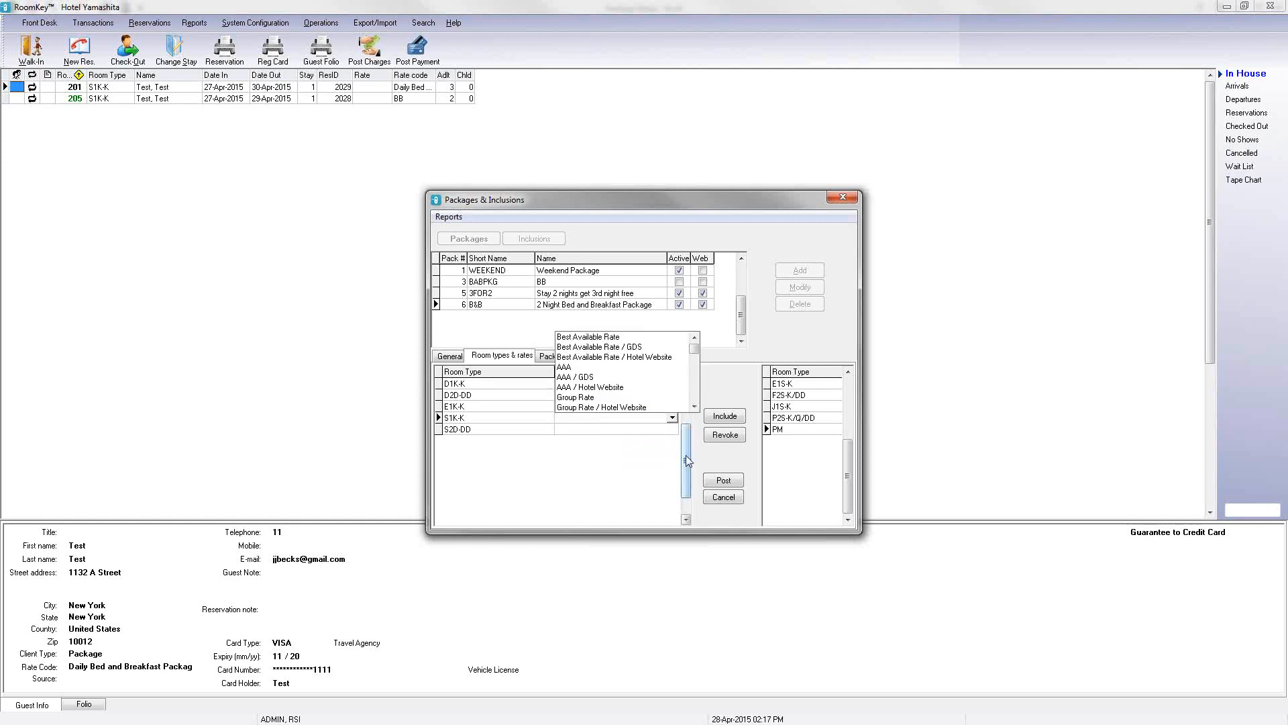
pyautogui.moveTo(695, 360); pyautogui.dragTo(696, 392)
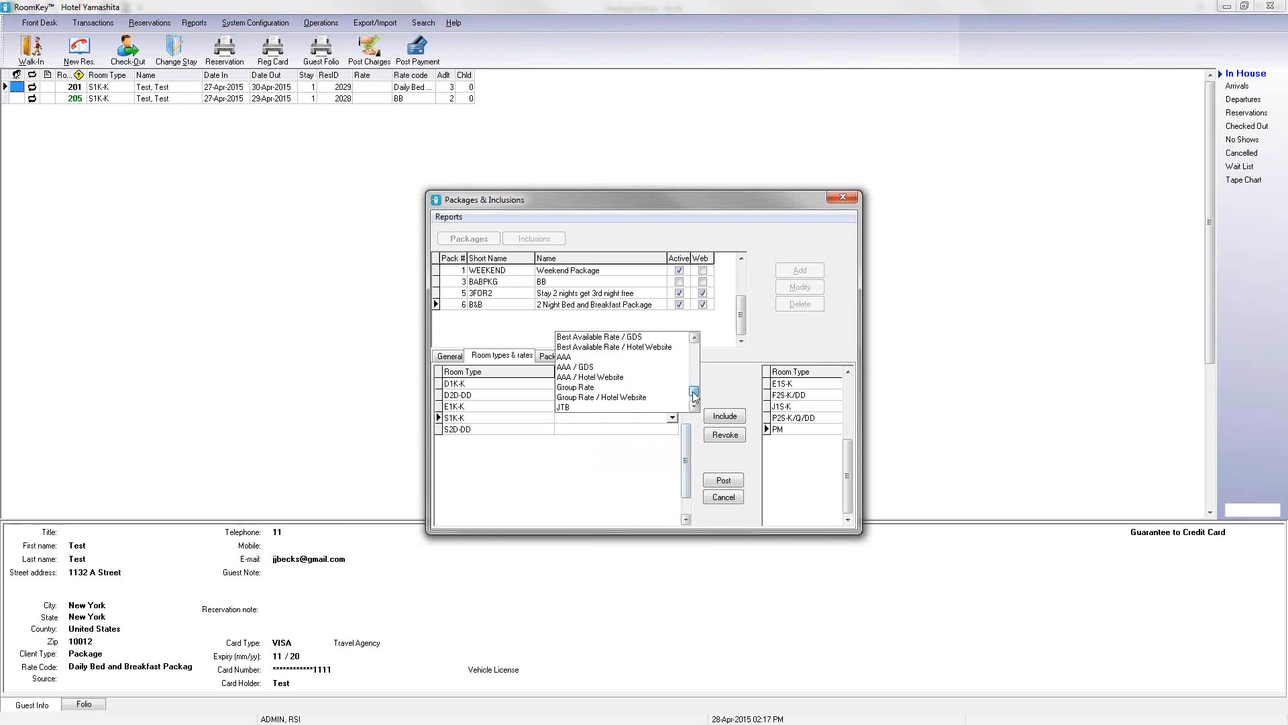
pyautogui.click(638, 383)
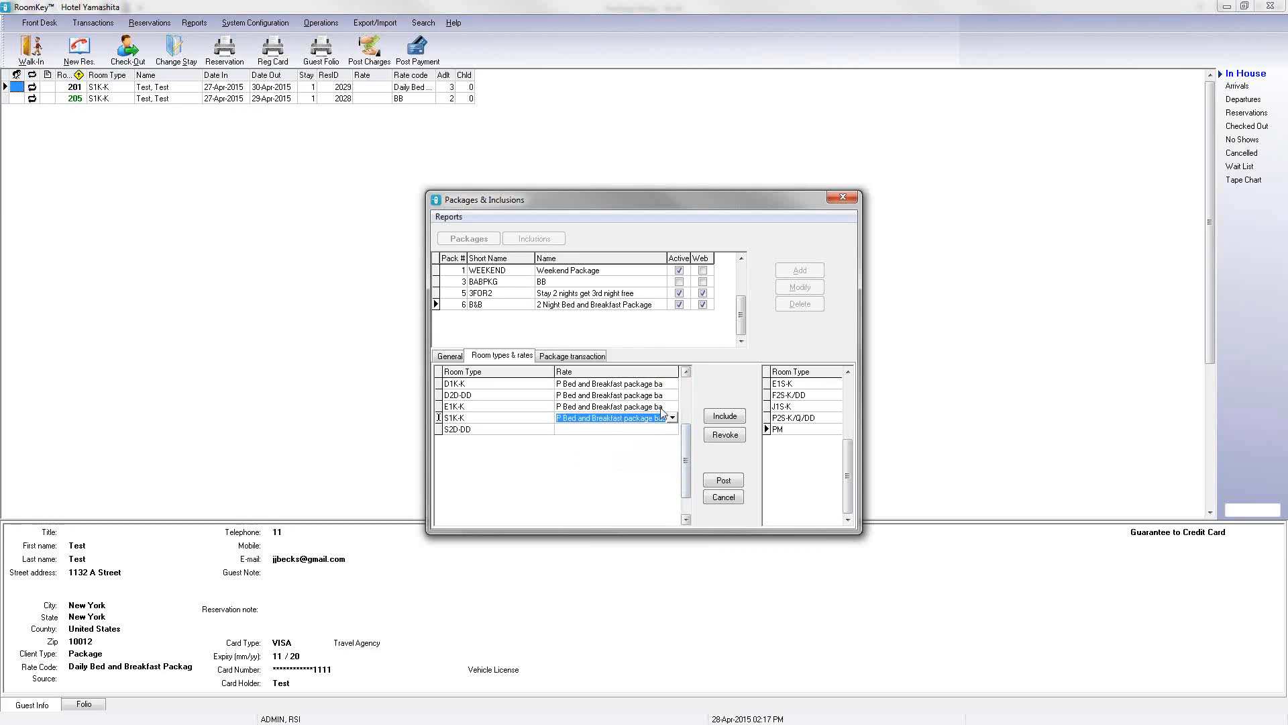
pyautogui.click(674, 432)
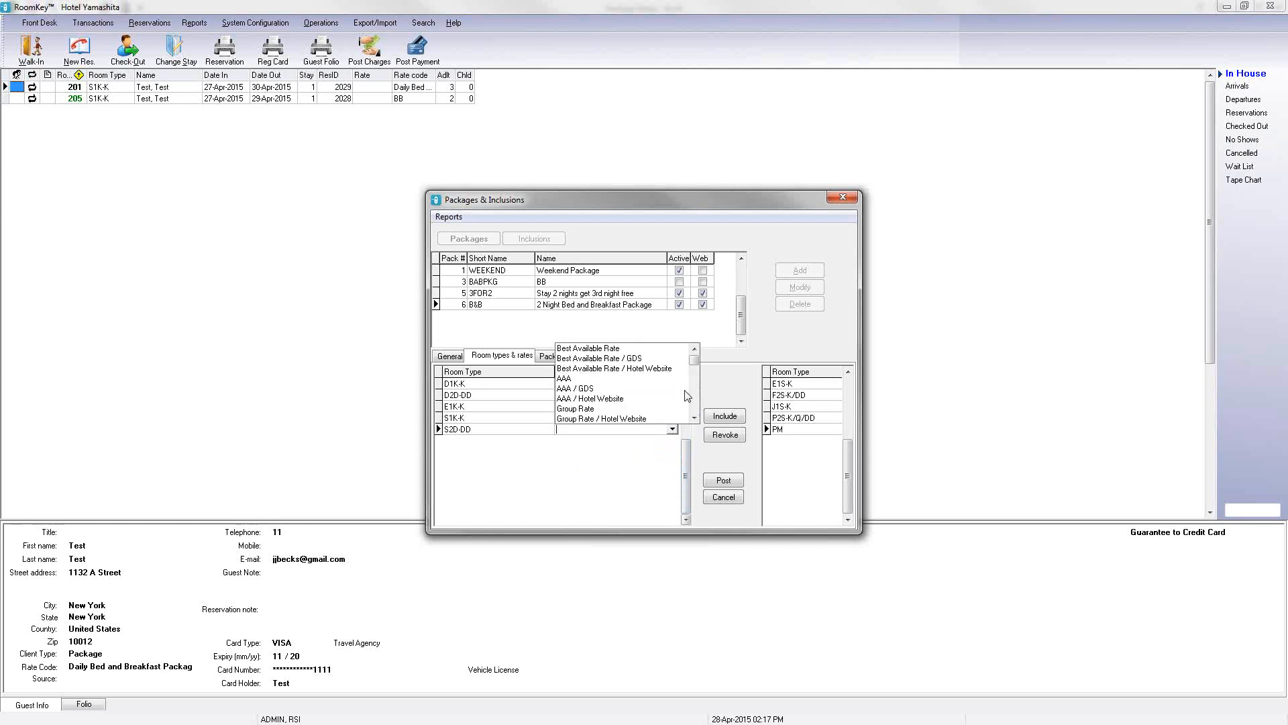
pyautogui.moveTo(695, 360); pyautogui.dragTo(695, 406)
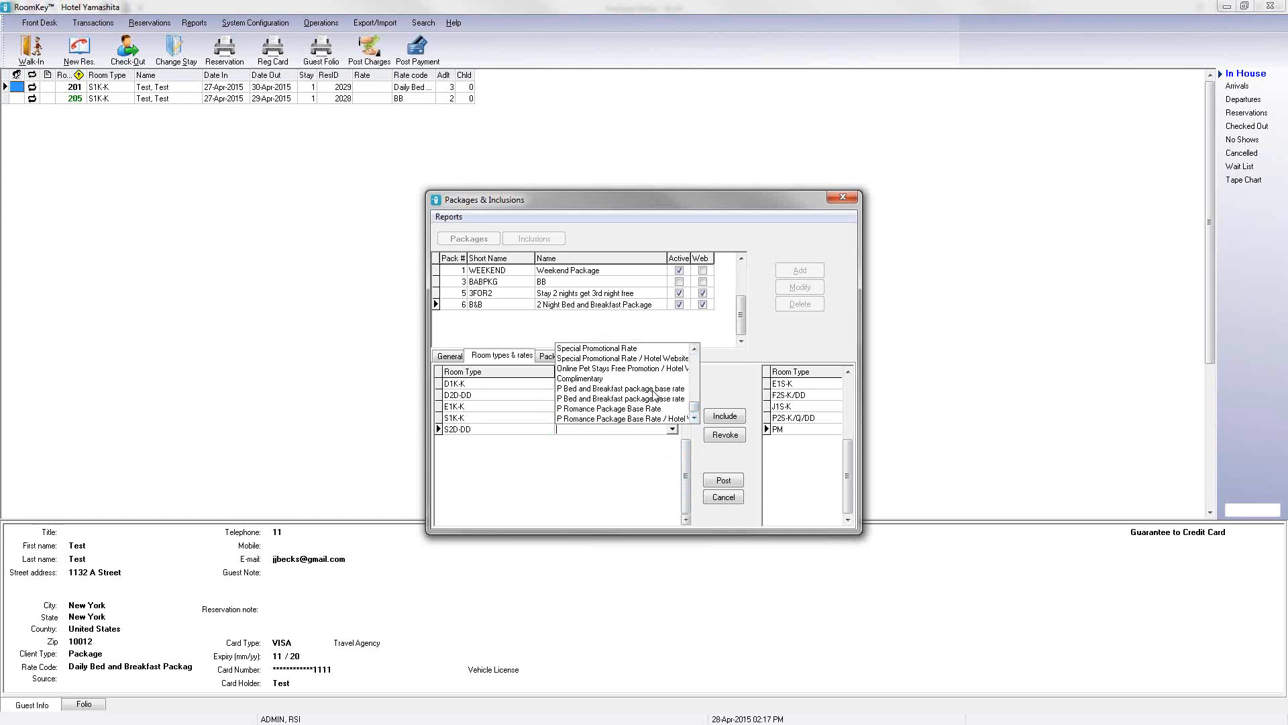
pyautogui.click(655, 390)
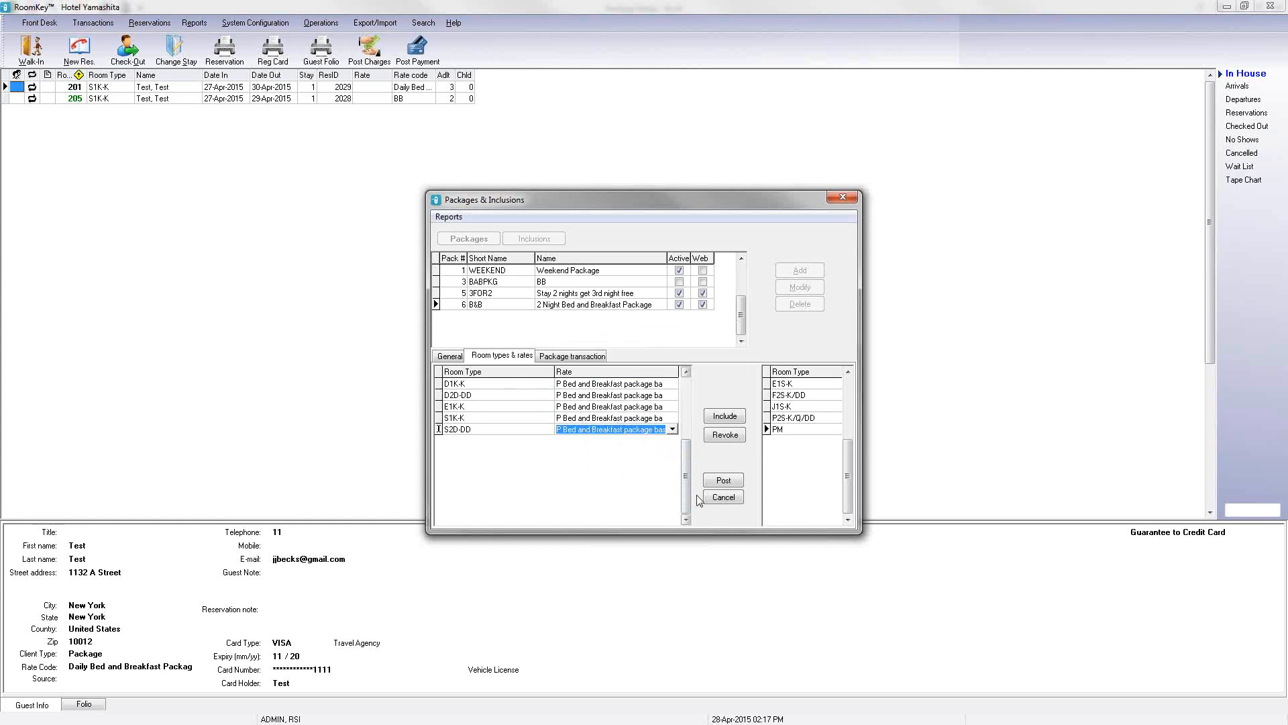
pyautogui.click(722, 481)
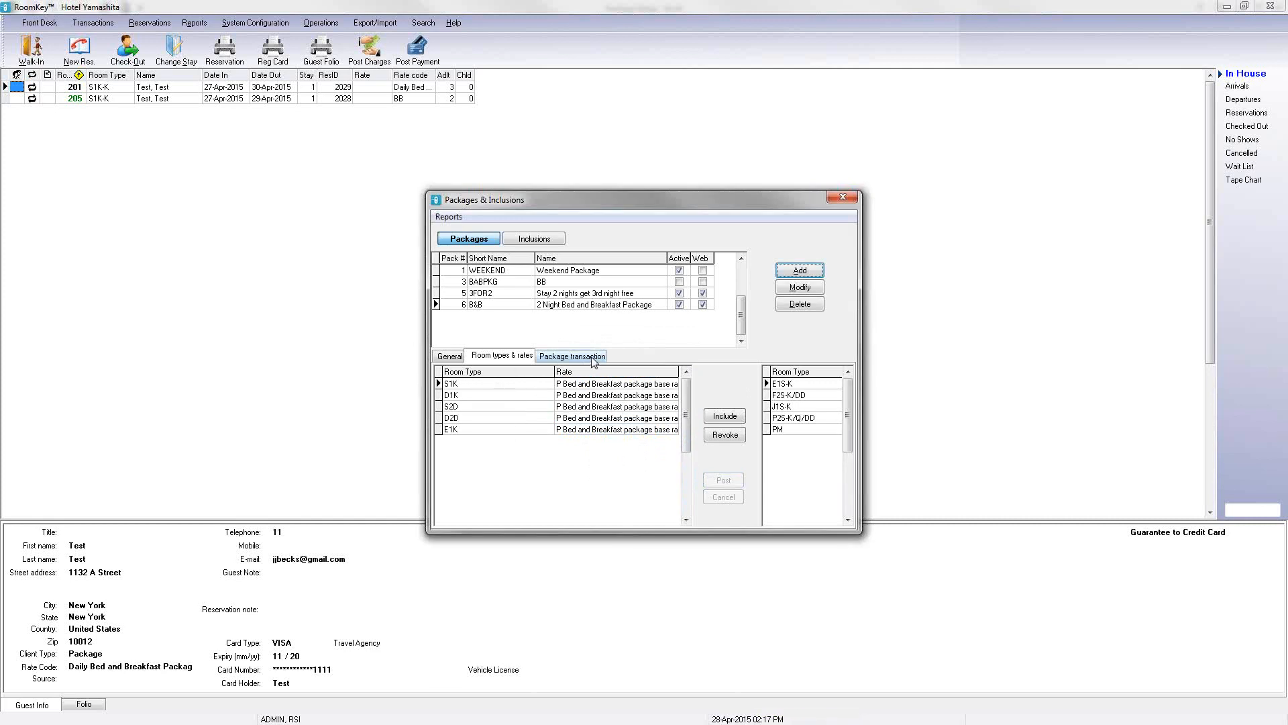
# Step: Include the Room Charge (RCH) and Package B&B per room (PBBBKF) transaction codes in the package
pyautogui.click(583, 361)
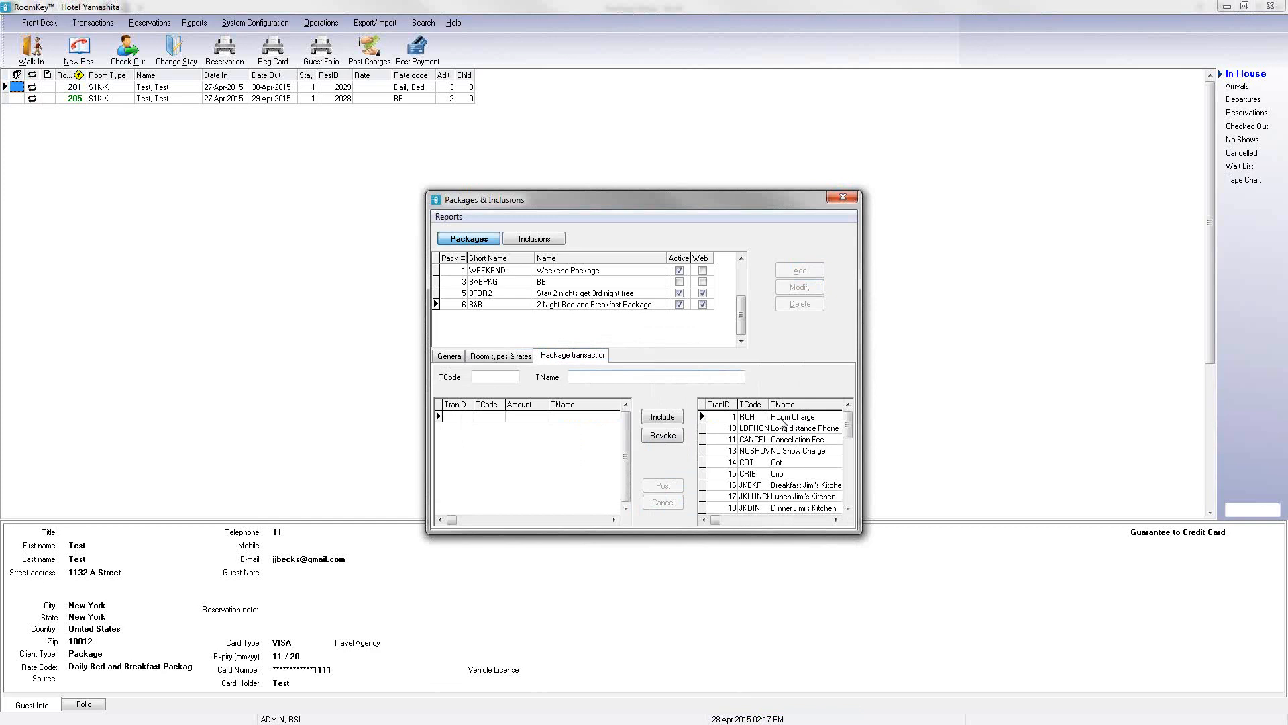
pyautogui.click(662, 417)
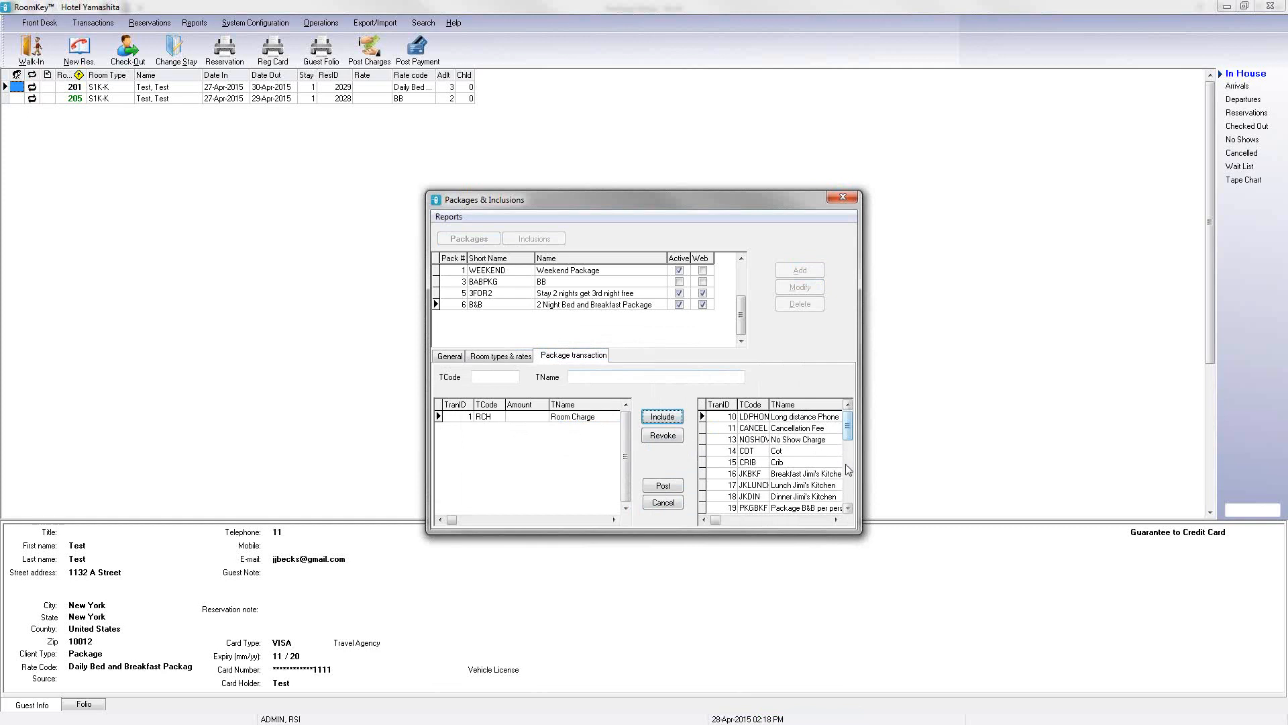
pyautogui.click(848, 508)
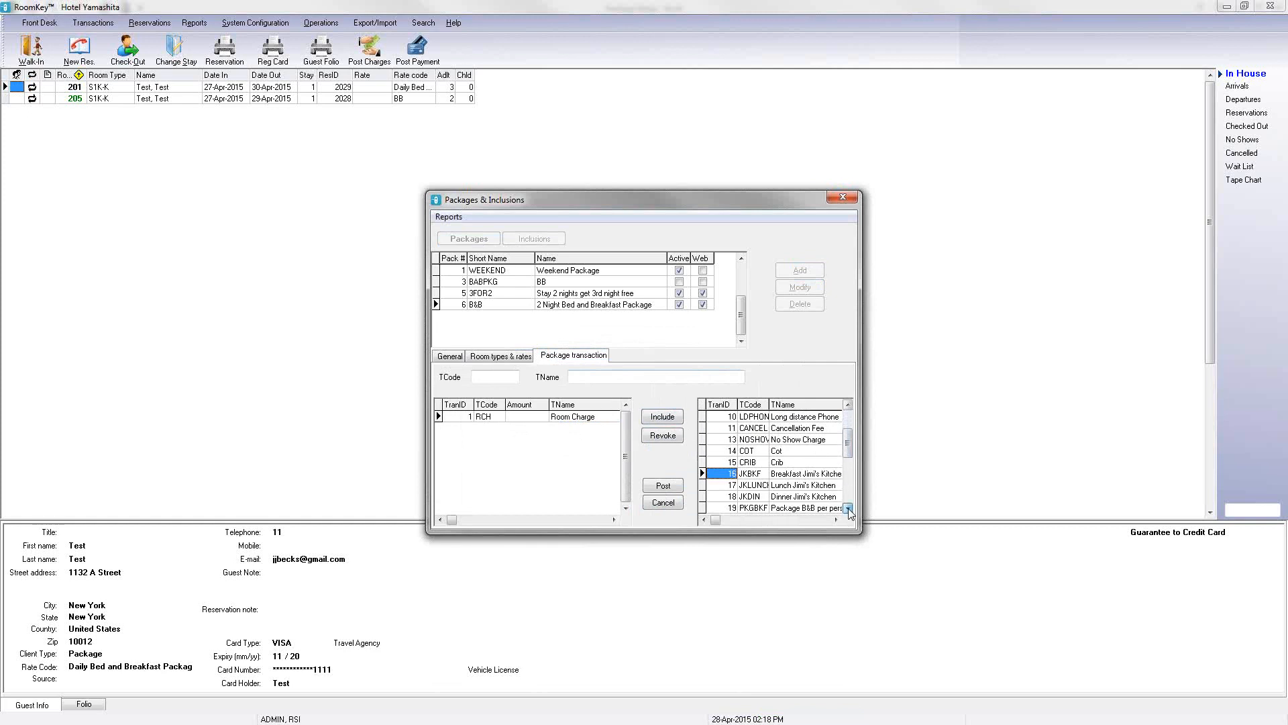
pyautogui.click(848, 508)
pyautogui.click(848, 508)
pyautogui.click(848, 508)
pyautogui.click(848, 508)
pyautogui.click(848, 508)
pyautogui.click(848, 508)
pyautogui.click(848, 508)
pyautogui.click(848, 508)
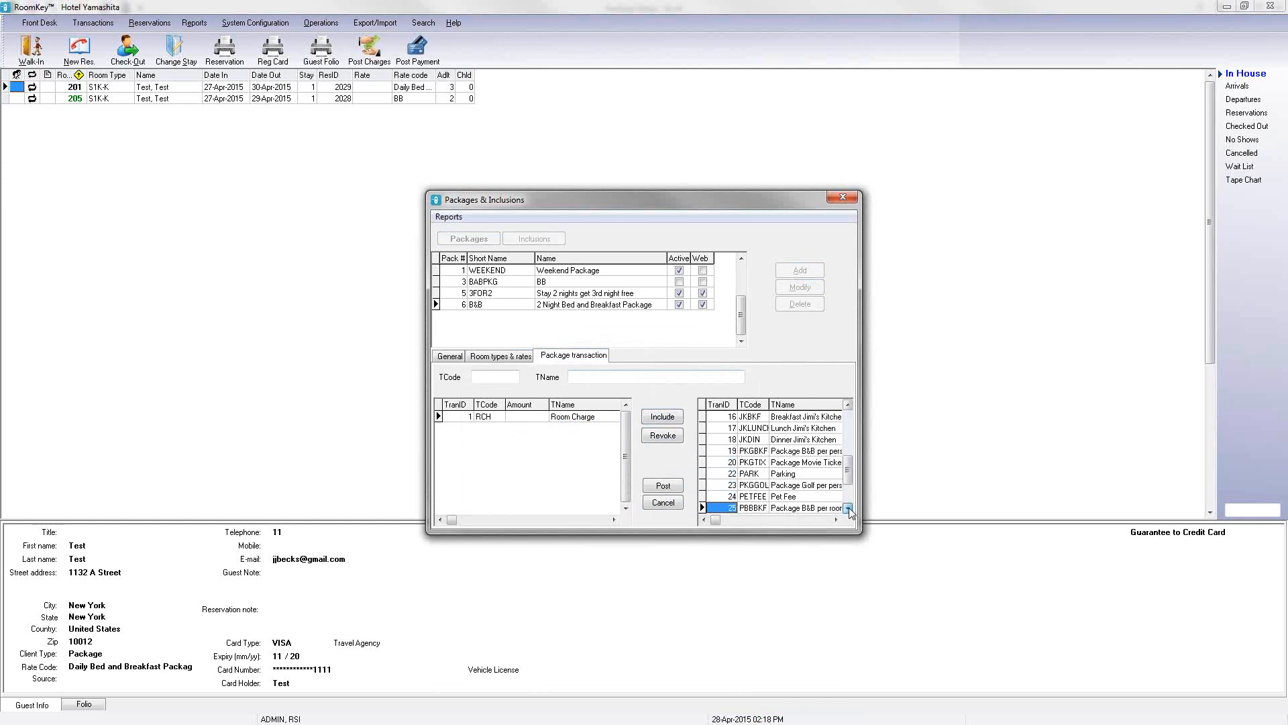
pyautogui.click(848, 507)
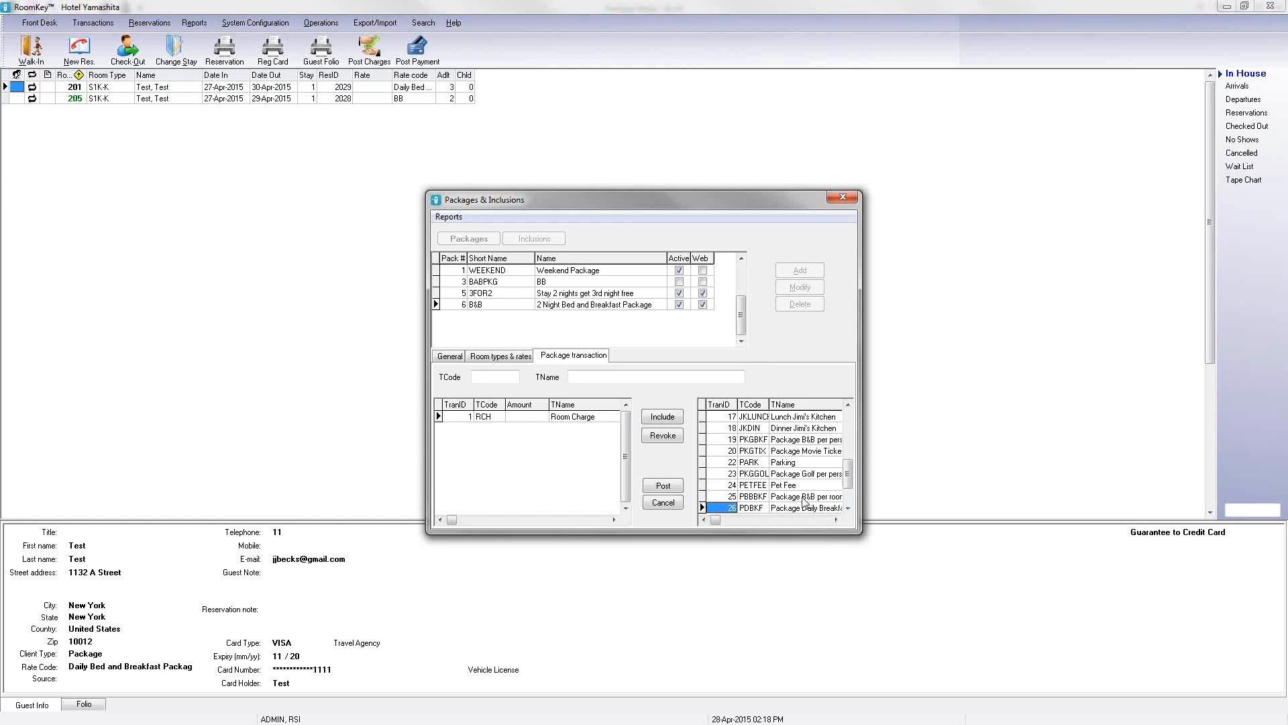
pyautogui.click(805, 497)
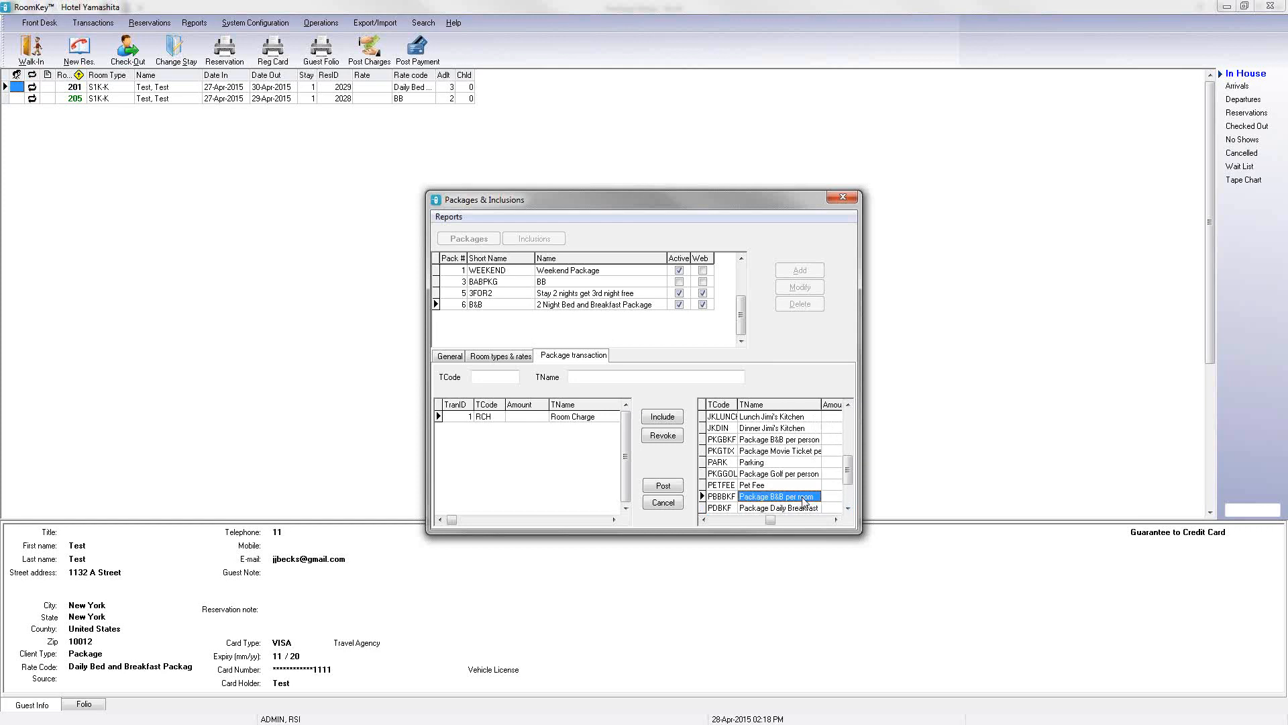
pyautogui.click(668, 421)
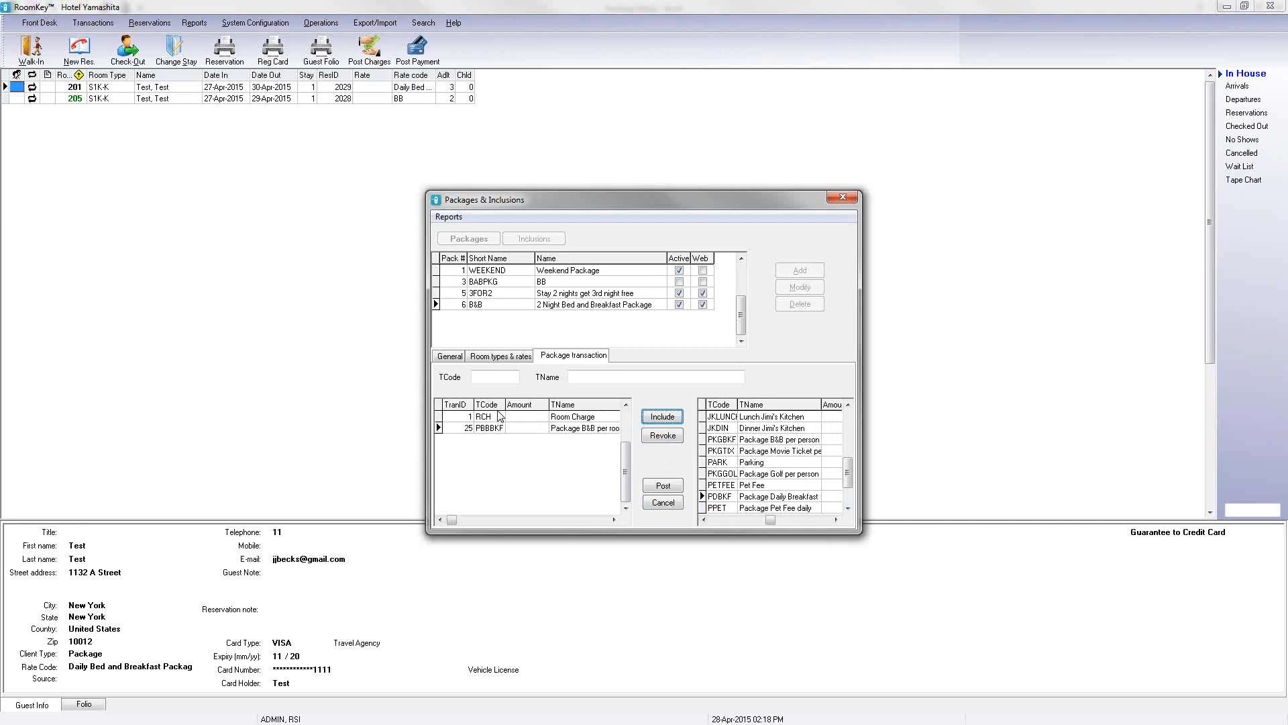
# Step: Look up the Package Breakfast amount in the Package Setup spreadsheet
pyautogui.click(526, 416)
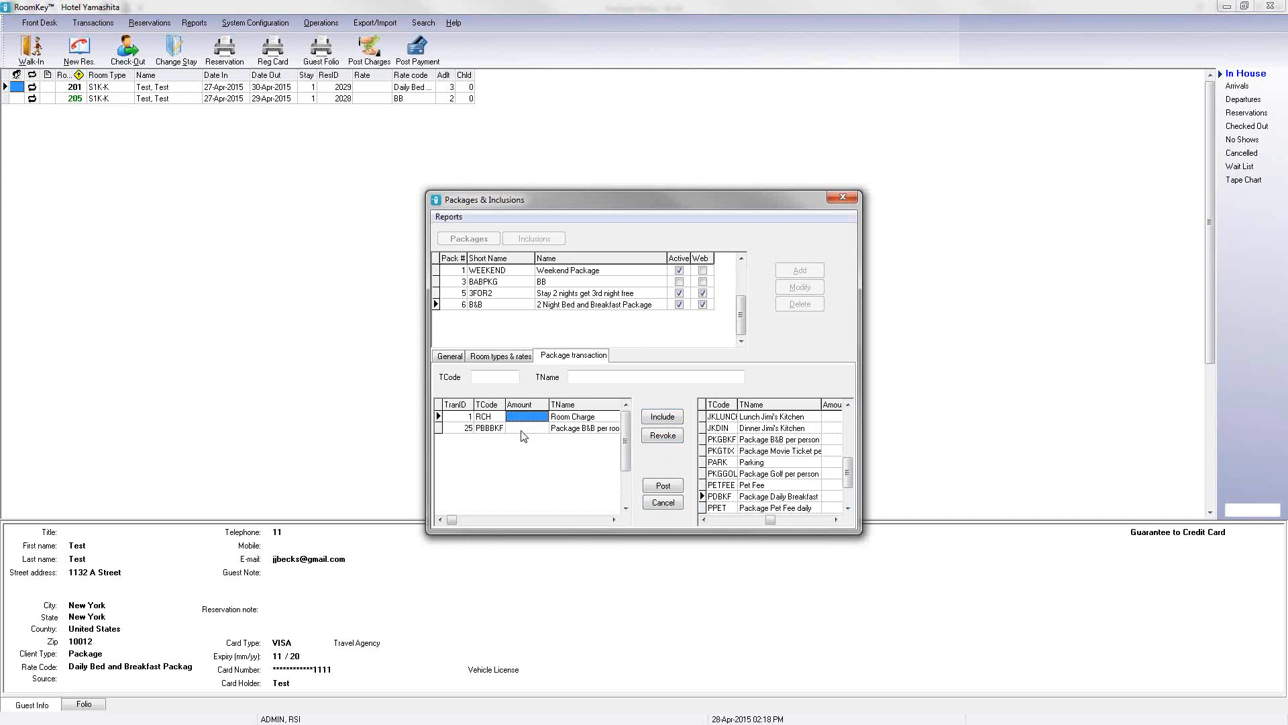
pyautogui.click(566, 421)
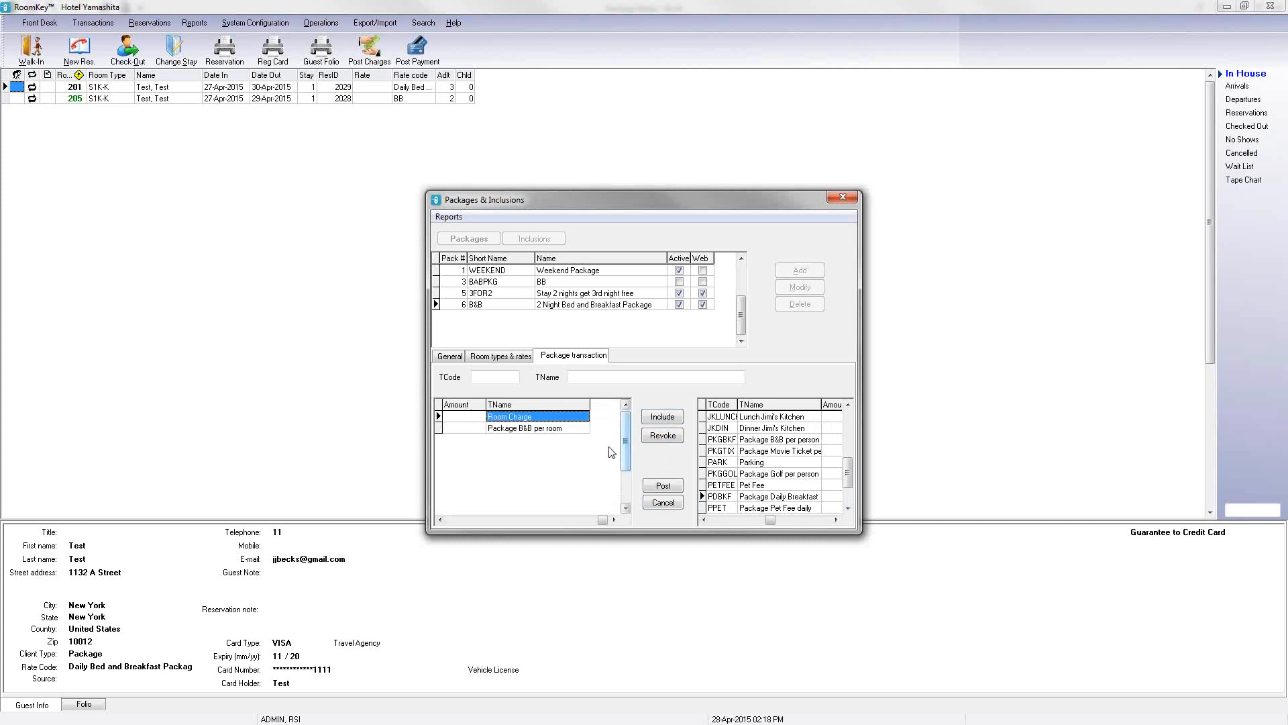
pyautogui.click(477, 420)
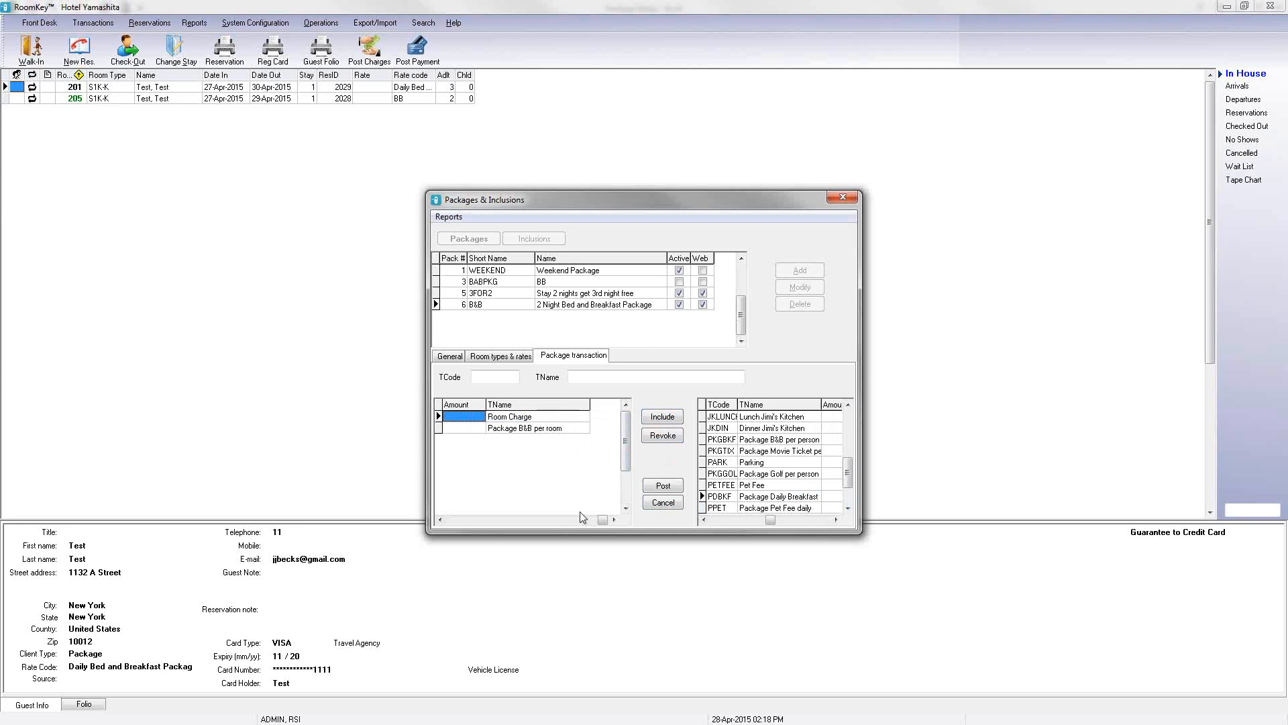
pyautogui.click(443, 522)
pyautogui.click(443, 522)
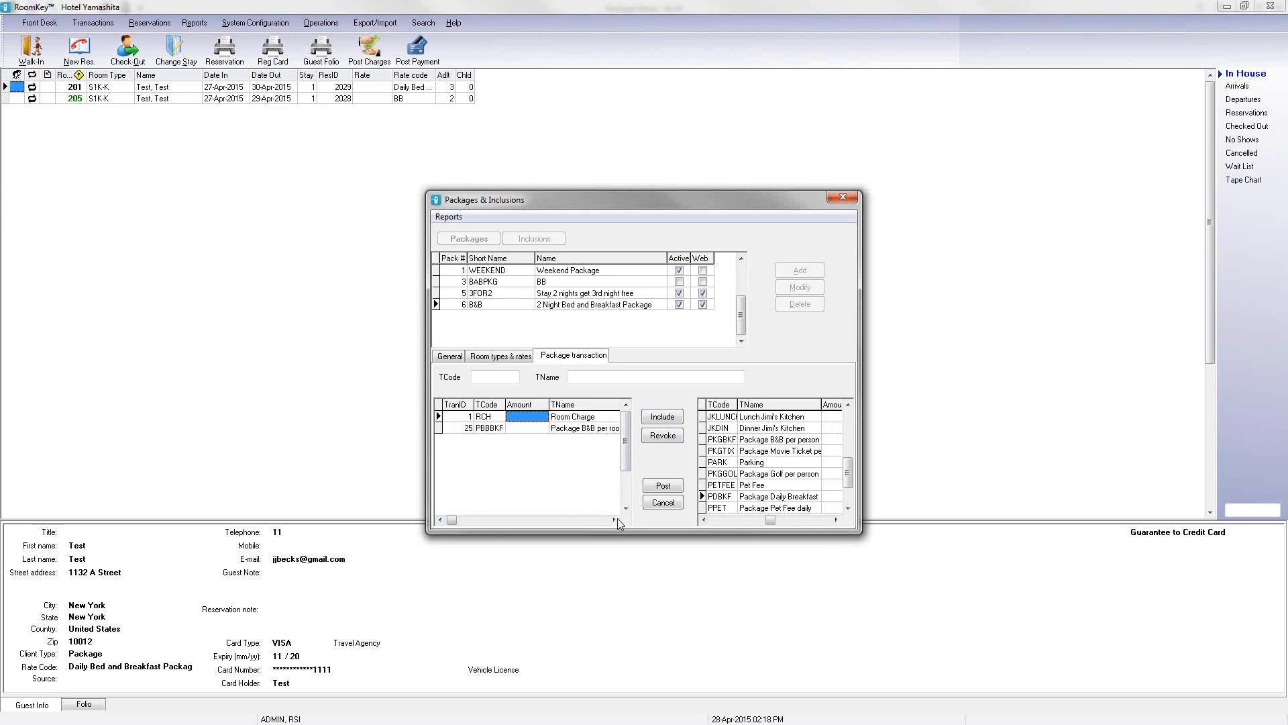
pyautogui.click(539, 429)
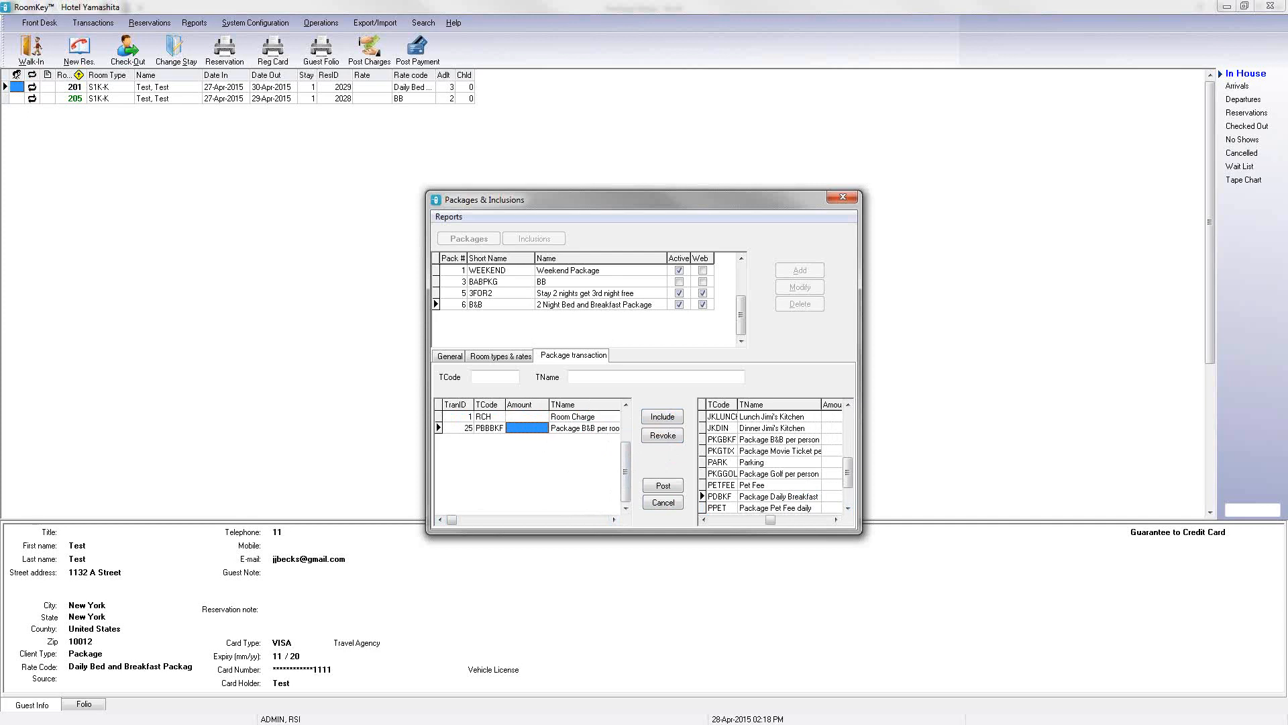
pyautogui.hotkey('alt', 'Tab')
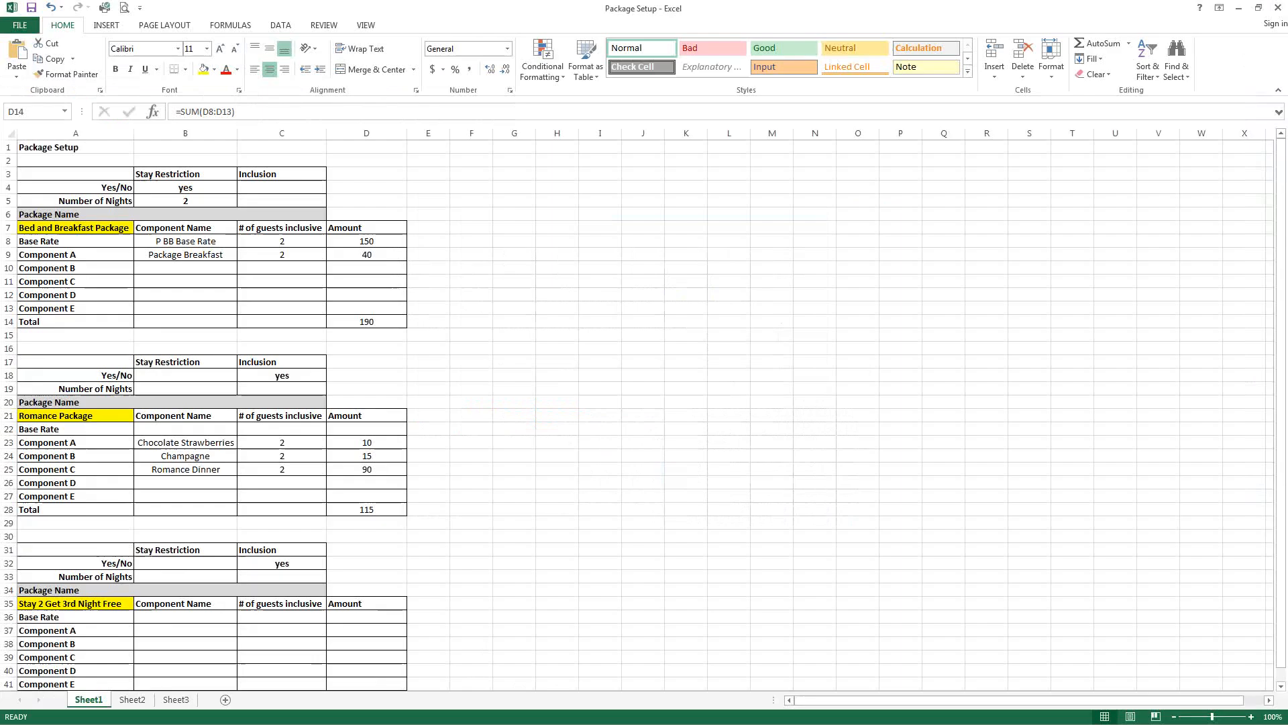
pyautogui.click(376, 255)
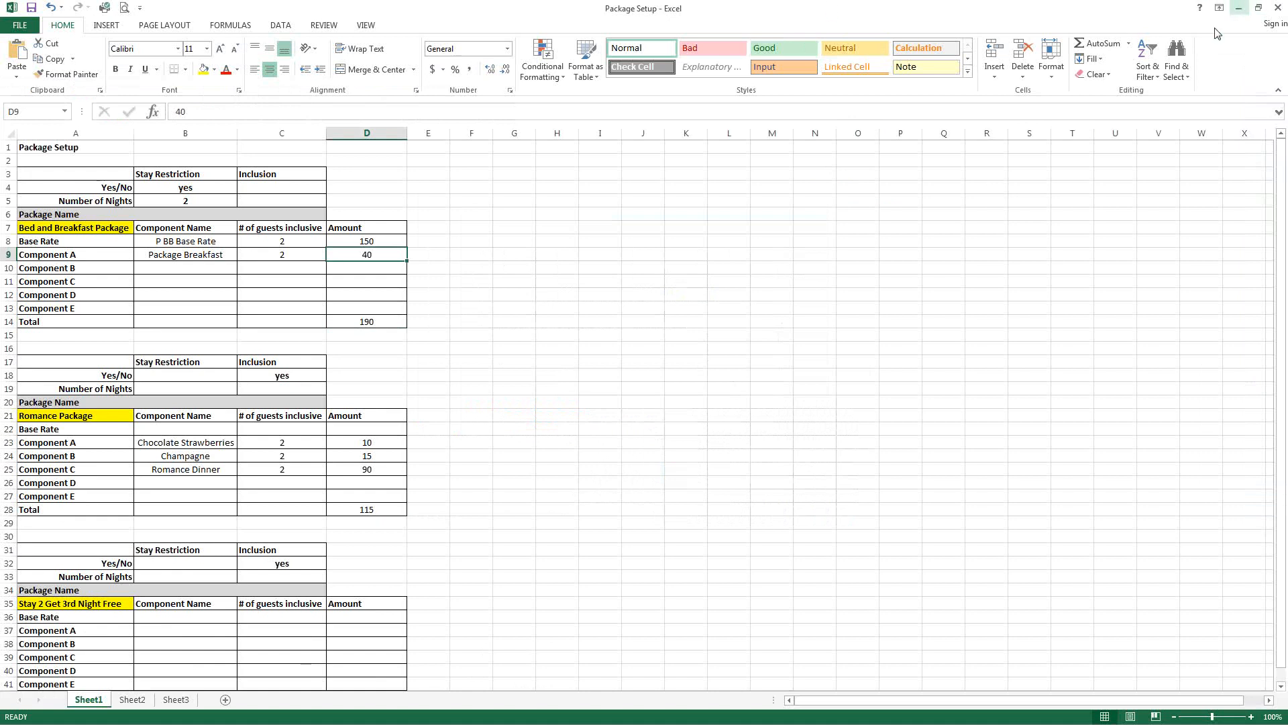
pyautogui.click(1238, 8)
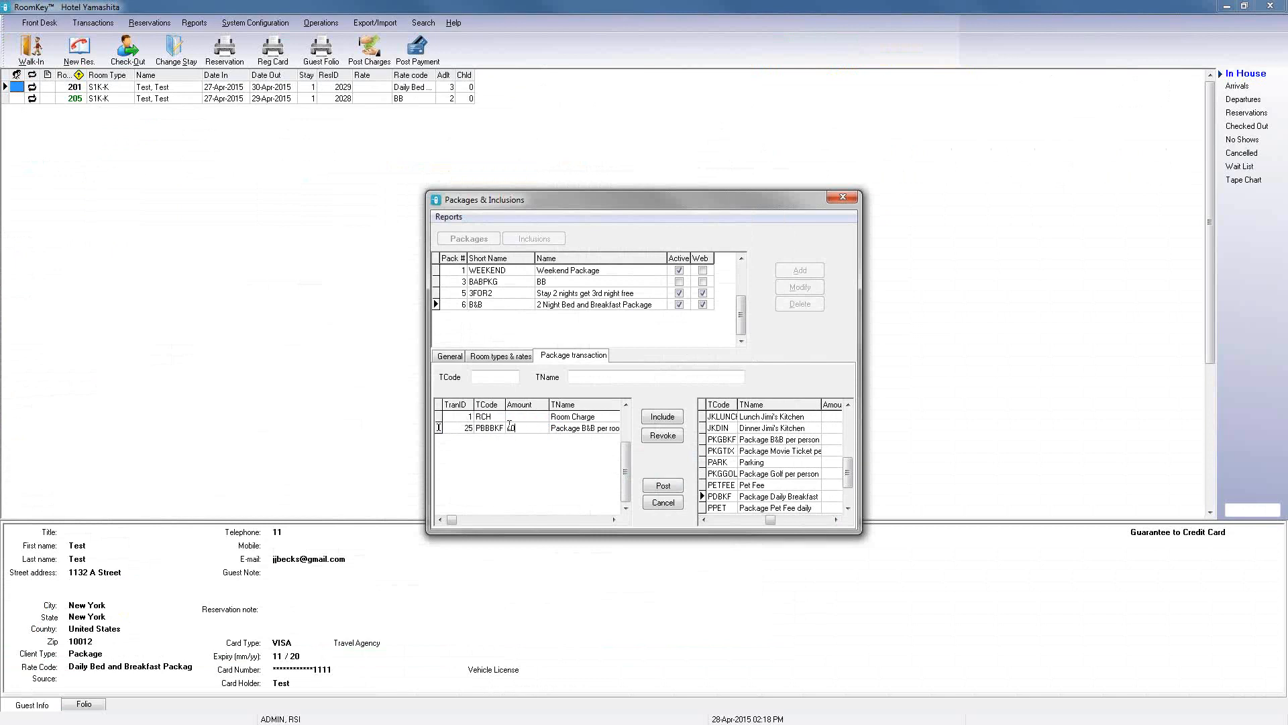
# Step: Set the Package B&B per room transaction amount to 40
pyautogui.click(498, 377)
pyautogui.click(508, 381)
pyautogui.click(532, 418)
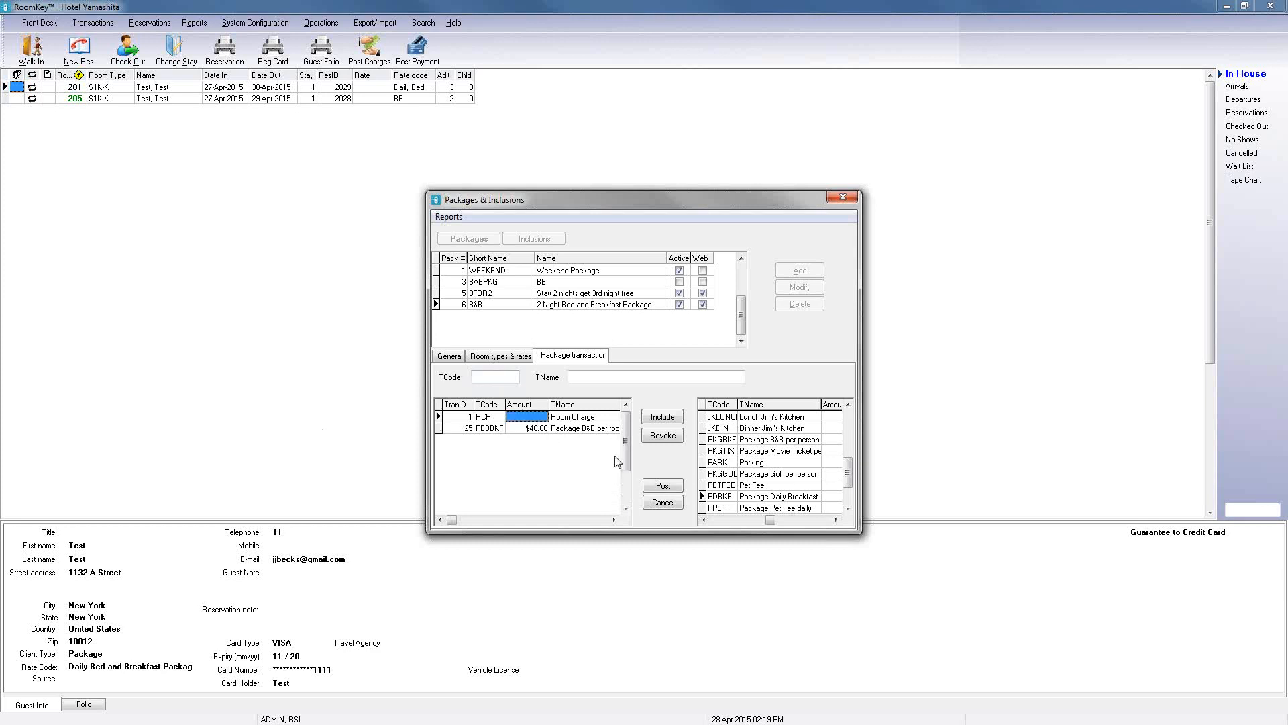
# Step: Give the package transaction the name 2 Night Bed and Breakfast Package and post it
pyautogui.click(655, 487)
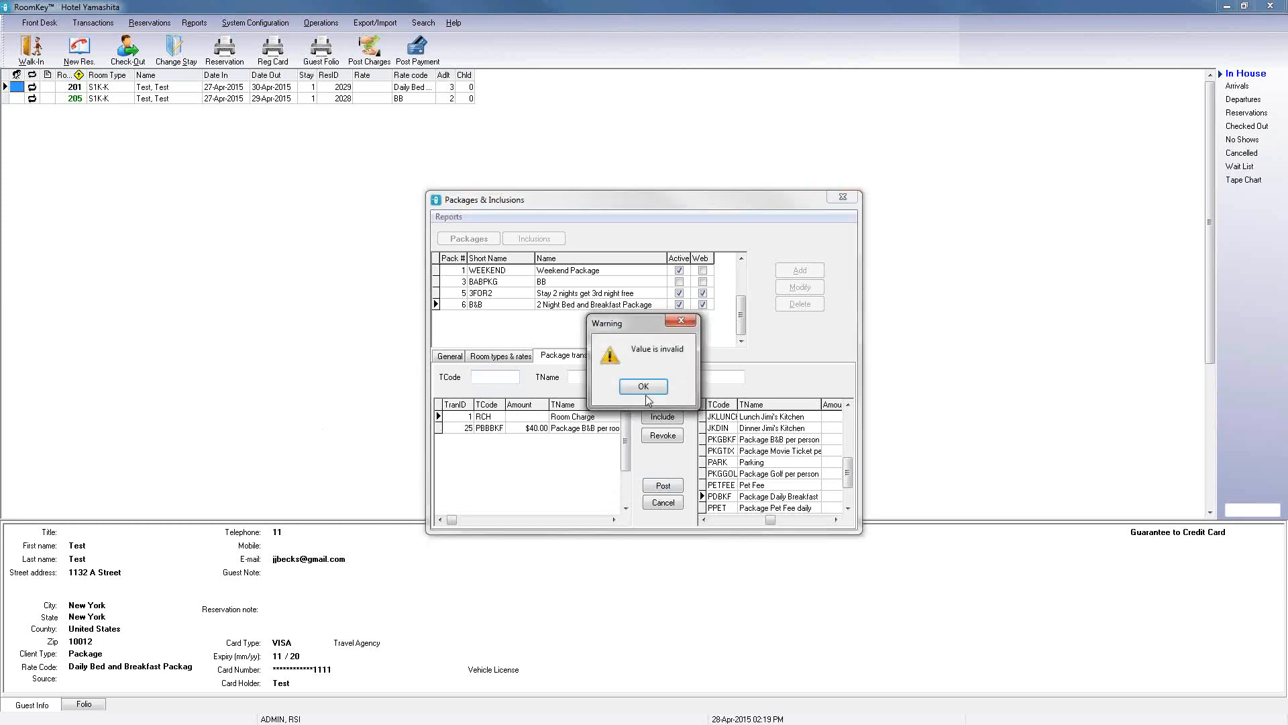
pyautogui.click(646, 399)
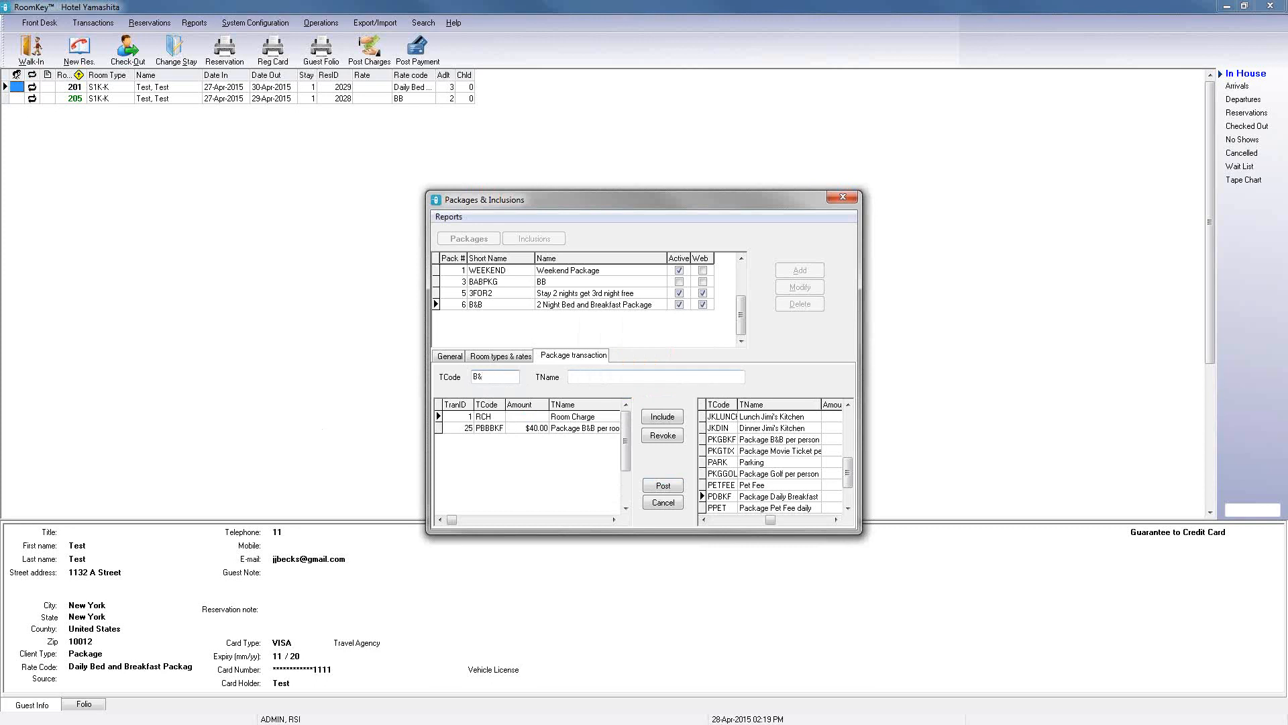
pyautogui.click(625, 377)
pyautogui.write('2 Night Bed and Breakfast Package')
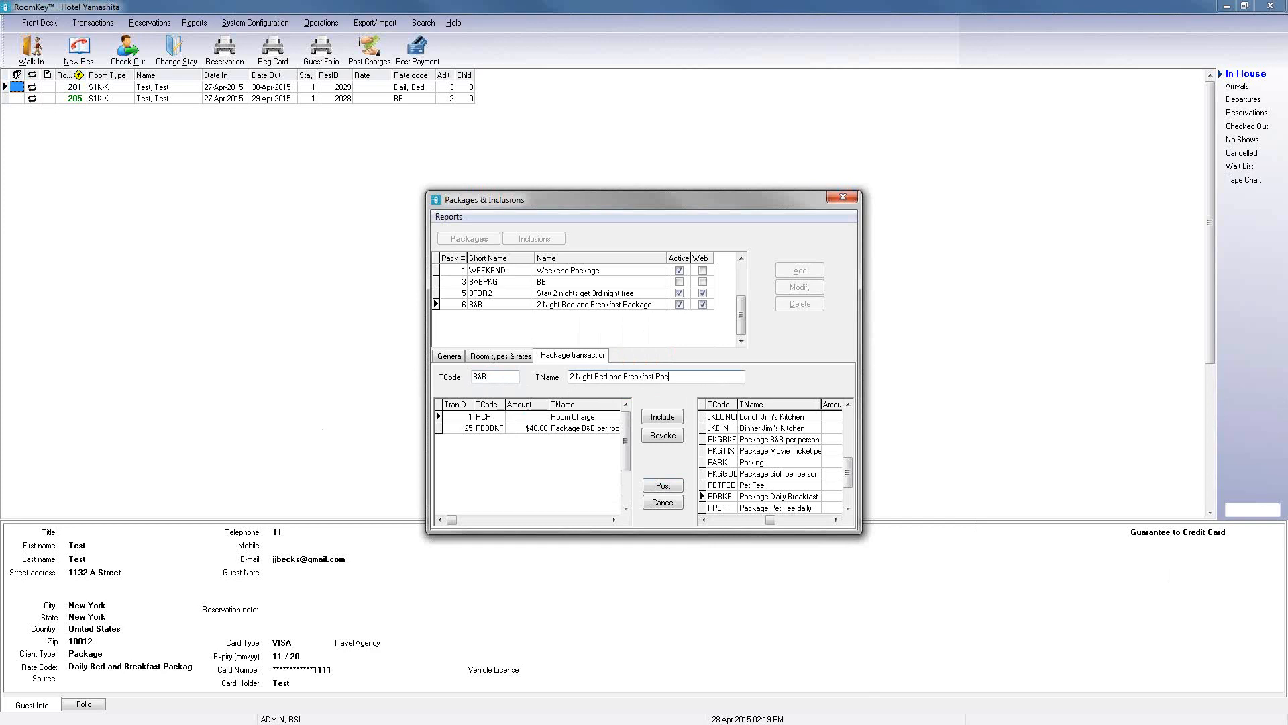
pyautogui.click(664, 486)
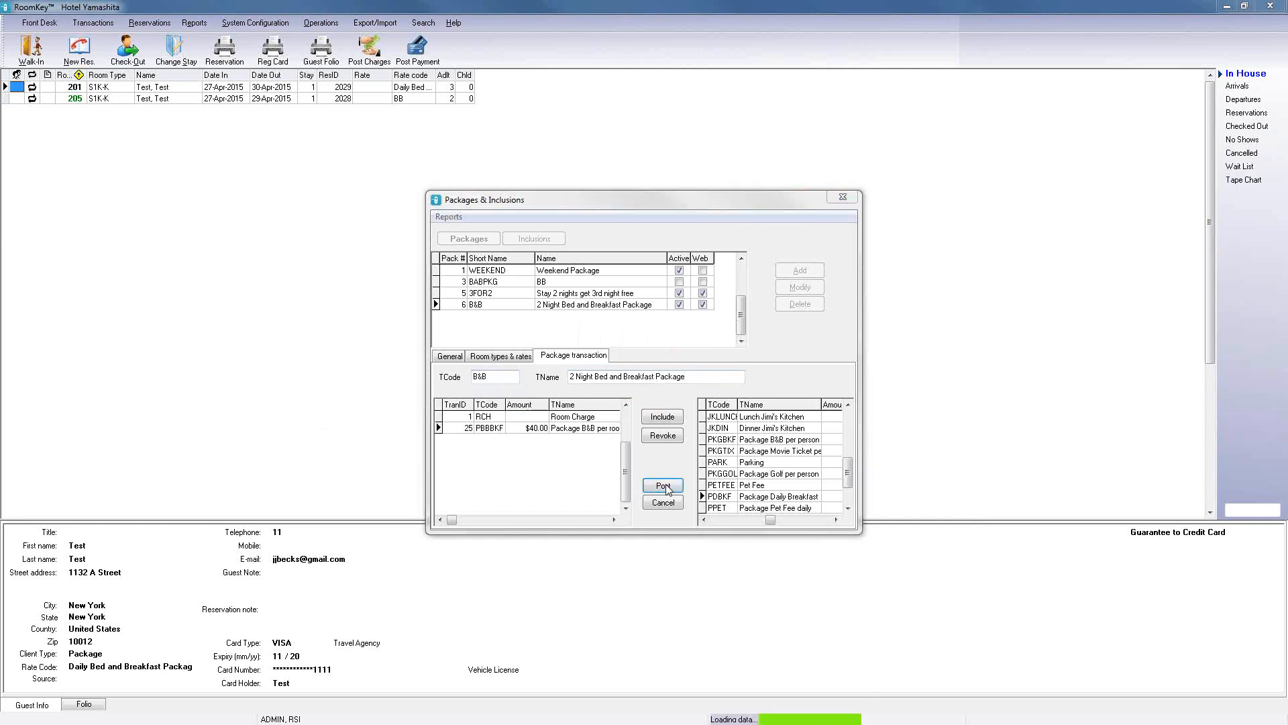
# Step: Modify the package's general details, entering the description Stay for 2 nights and have breakfast on us, and save
pyautogui.click(446, 356)
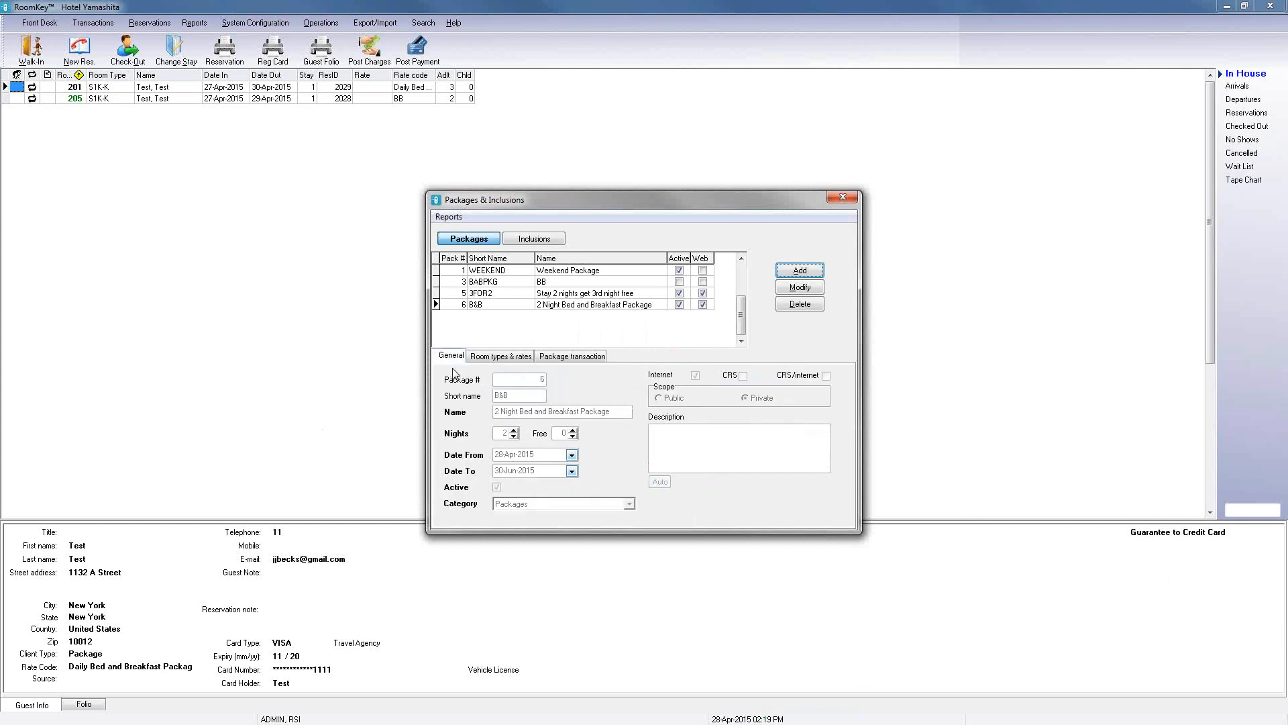
pyautogui.click(801, 289)
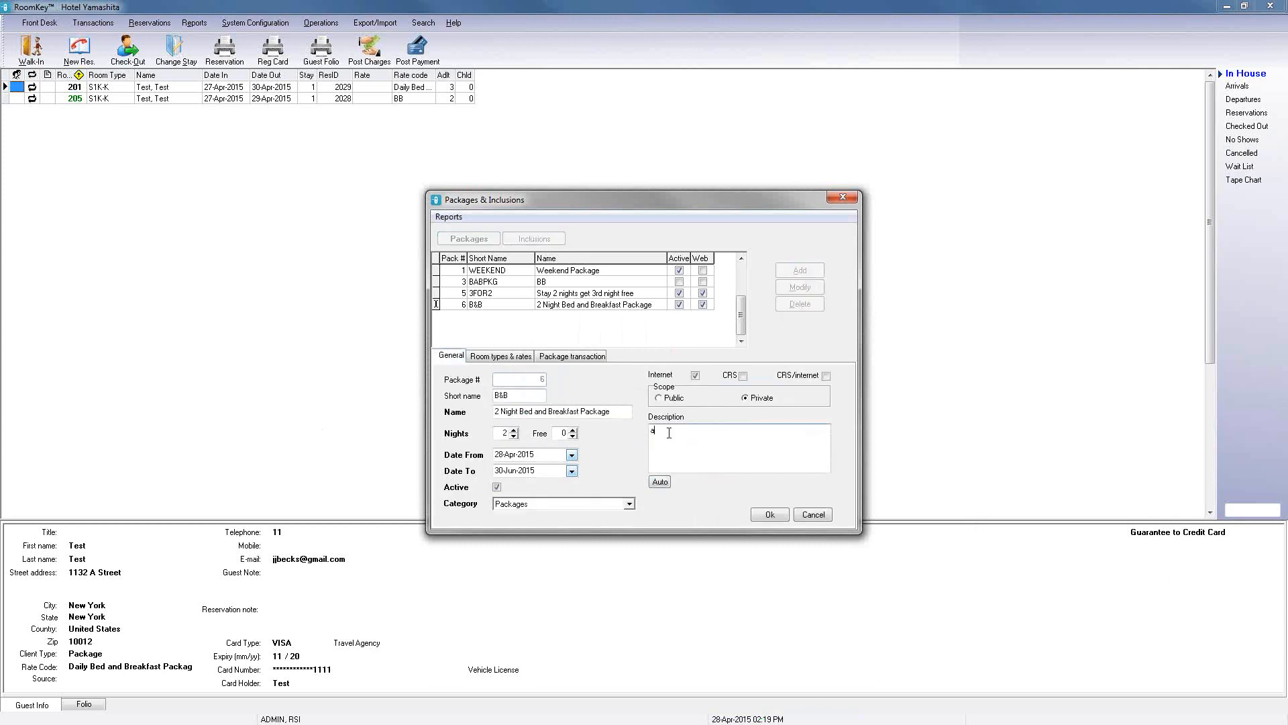
pyautogui.moveTo(665, 432); pyautogui.dragTo(627, 422)
pyautogui.write('ast on us')
pyautogui.click(770, 515)
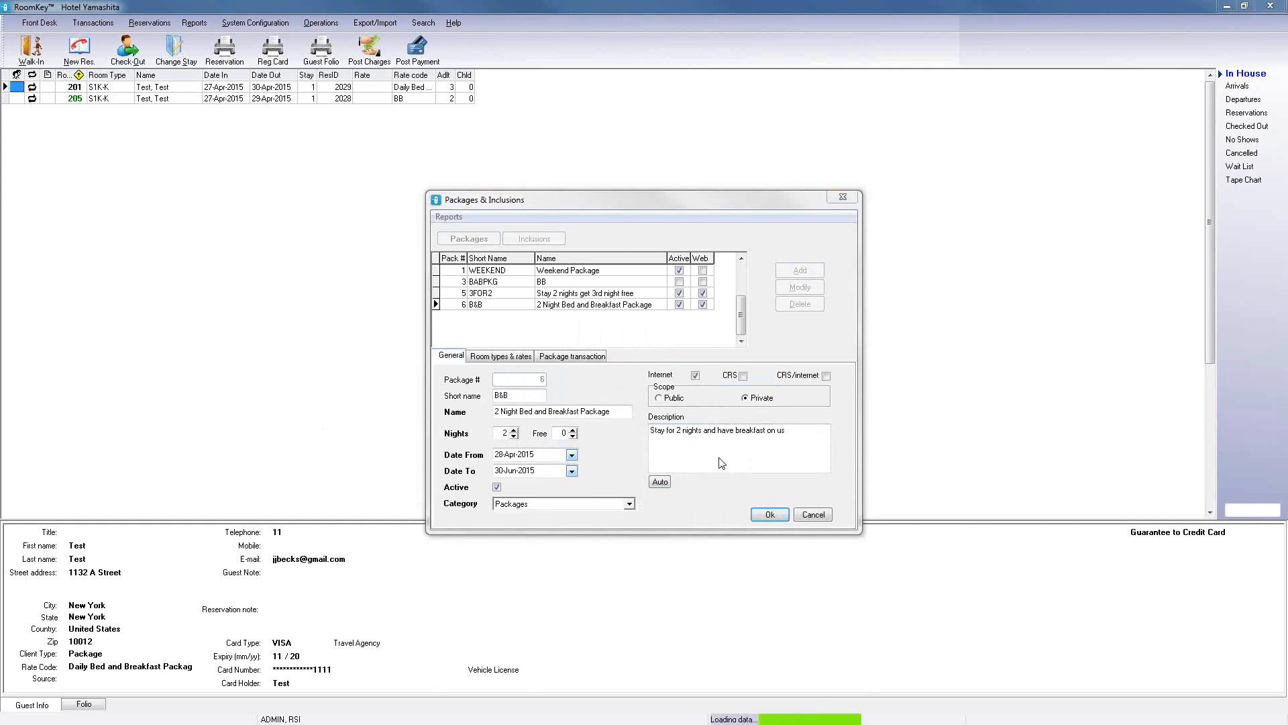
# Step: Replace the package description with Stay with us for 2 night and have breakfast on us. and save
pyautogui.click(807, 293)
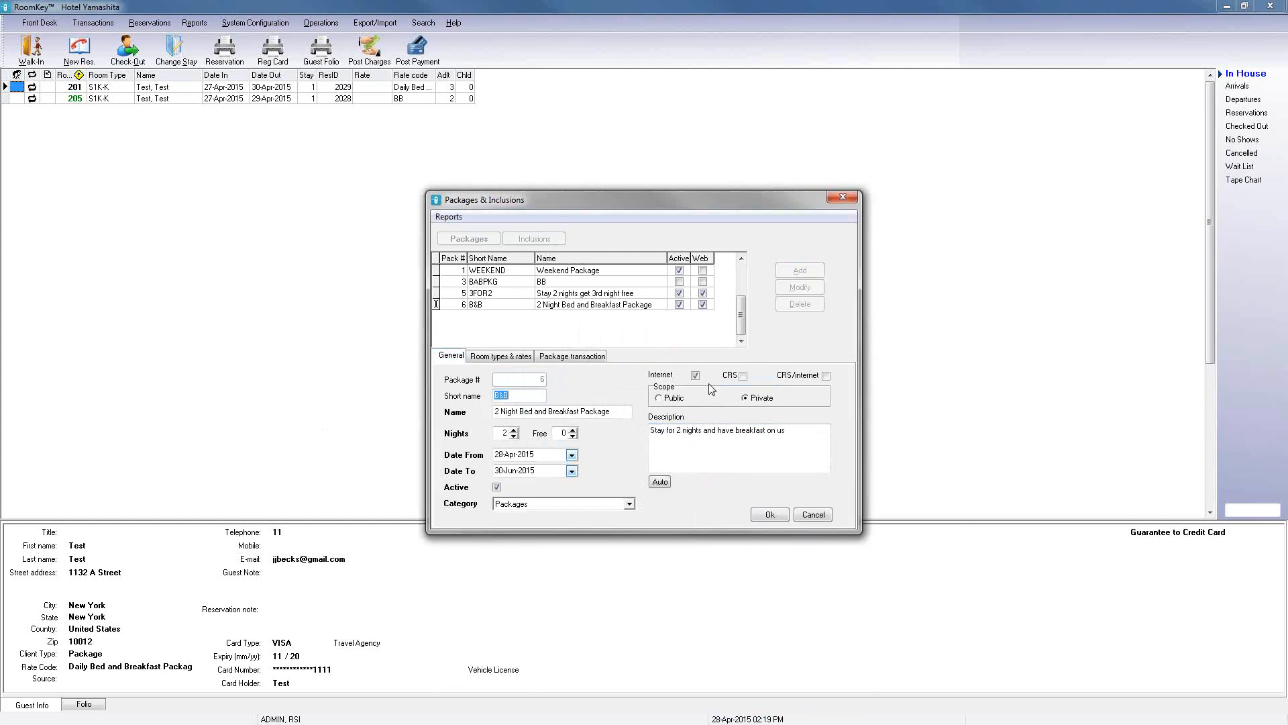
pyautogui.click(661, 482)
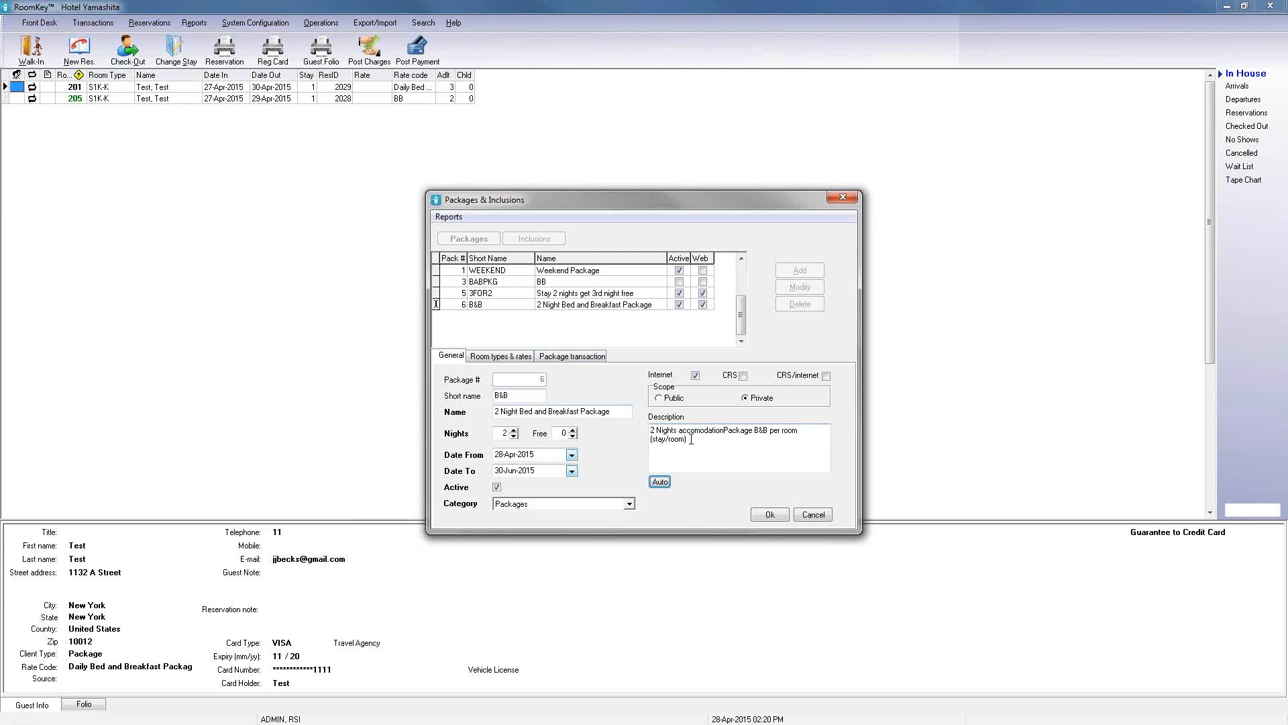
pyautogui.moveTo(691, 440); pyautogui.dragTo(650, 431)
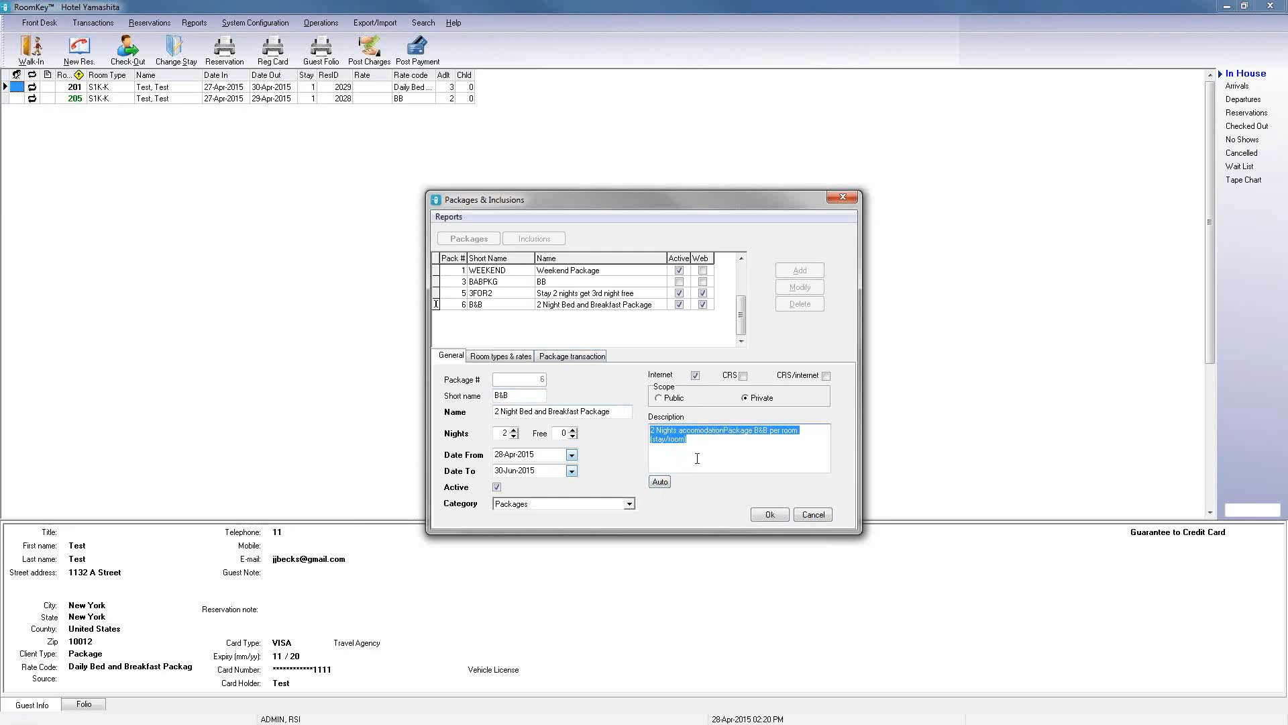
pyautogui.write('St')
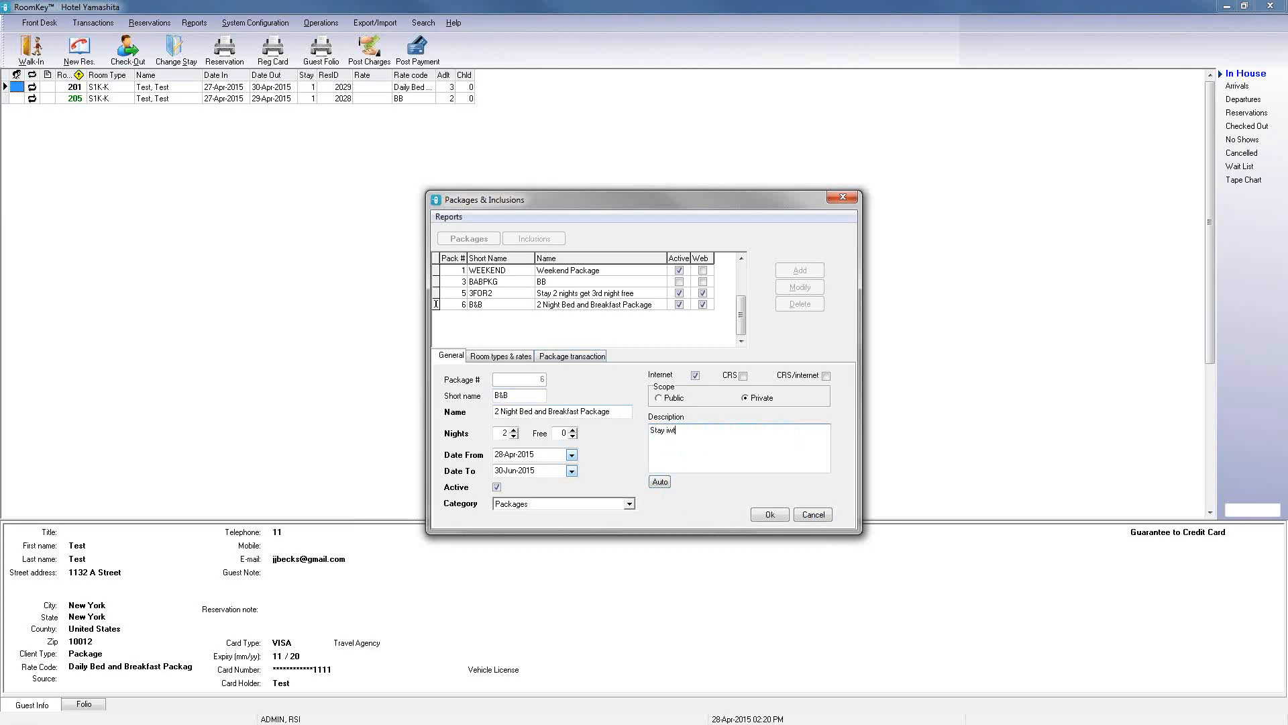
pyautogui.write('ay wioth us for 2 night and have breakfast on us.')
pyautogui.click(765, 518)
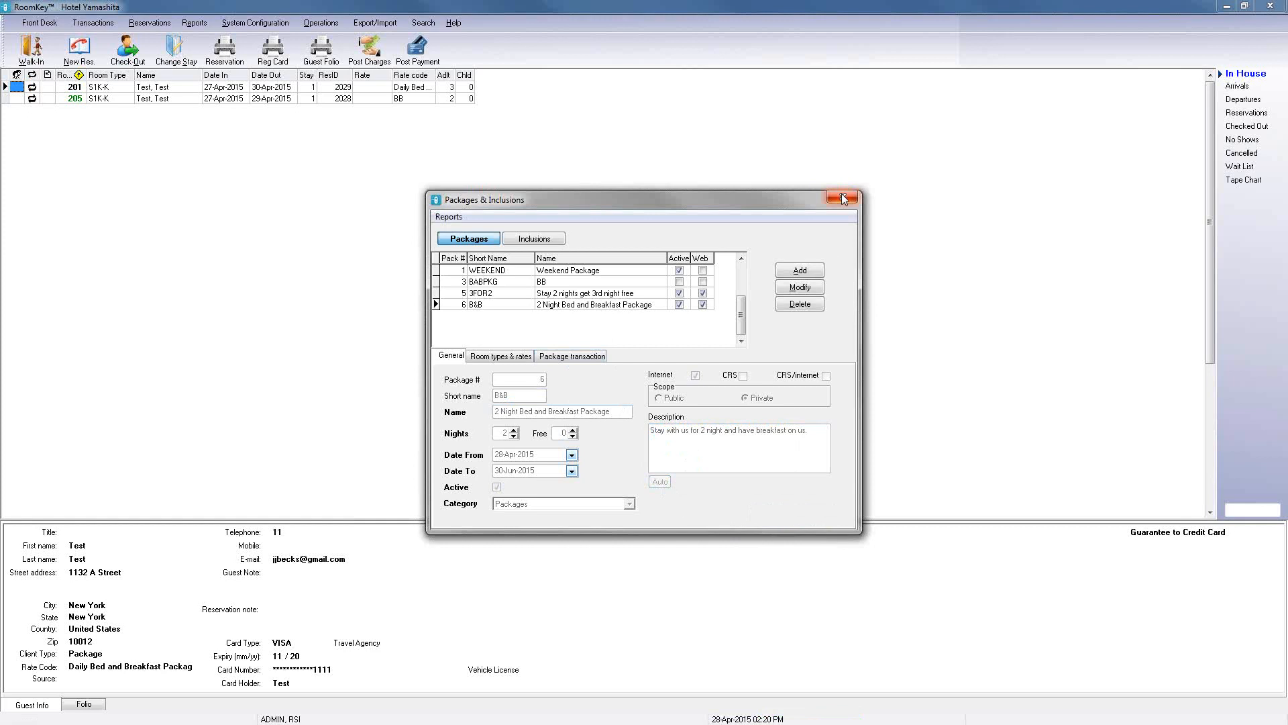
# Step: Close the packages window and open the rates of the Package client type in Client Types
pyautogui.click(495, 304)
pyautogui.click(844, 197)
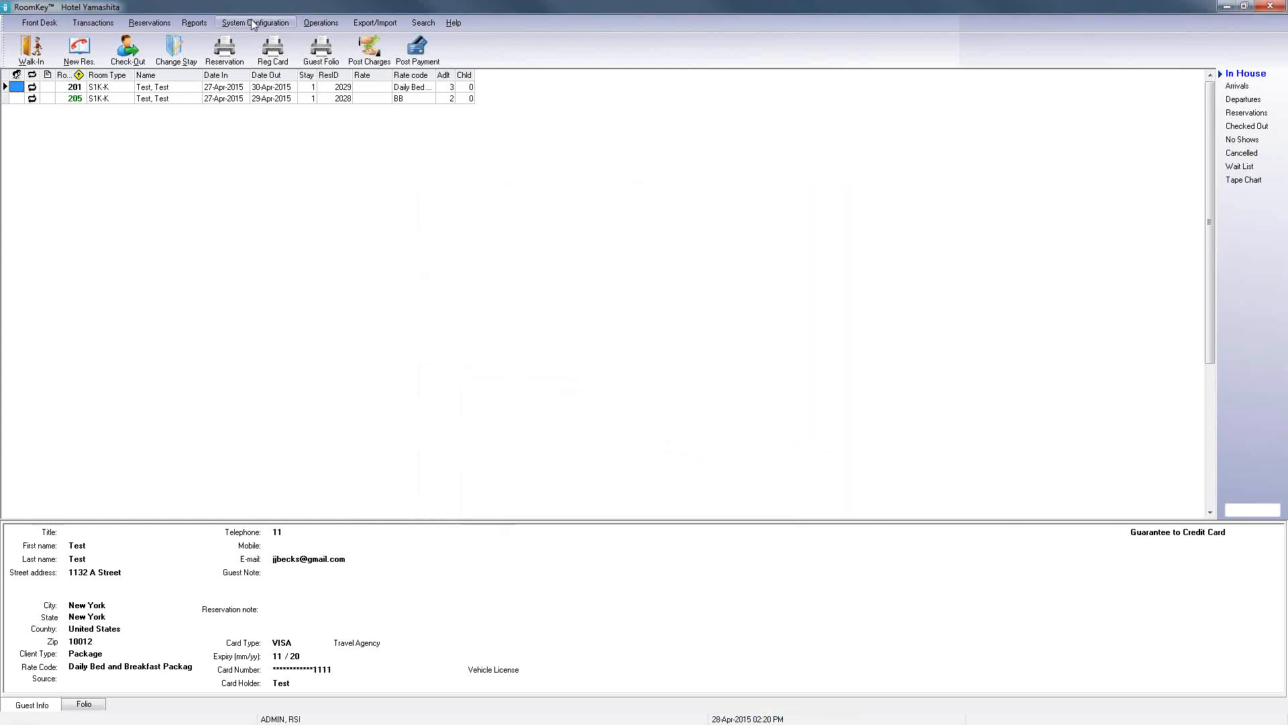
pyautogui.click(251, 21)
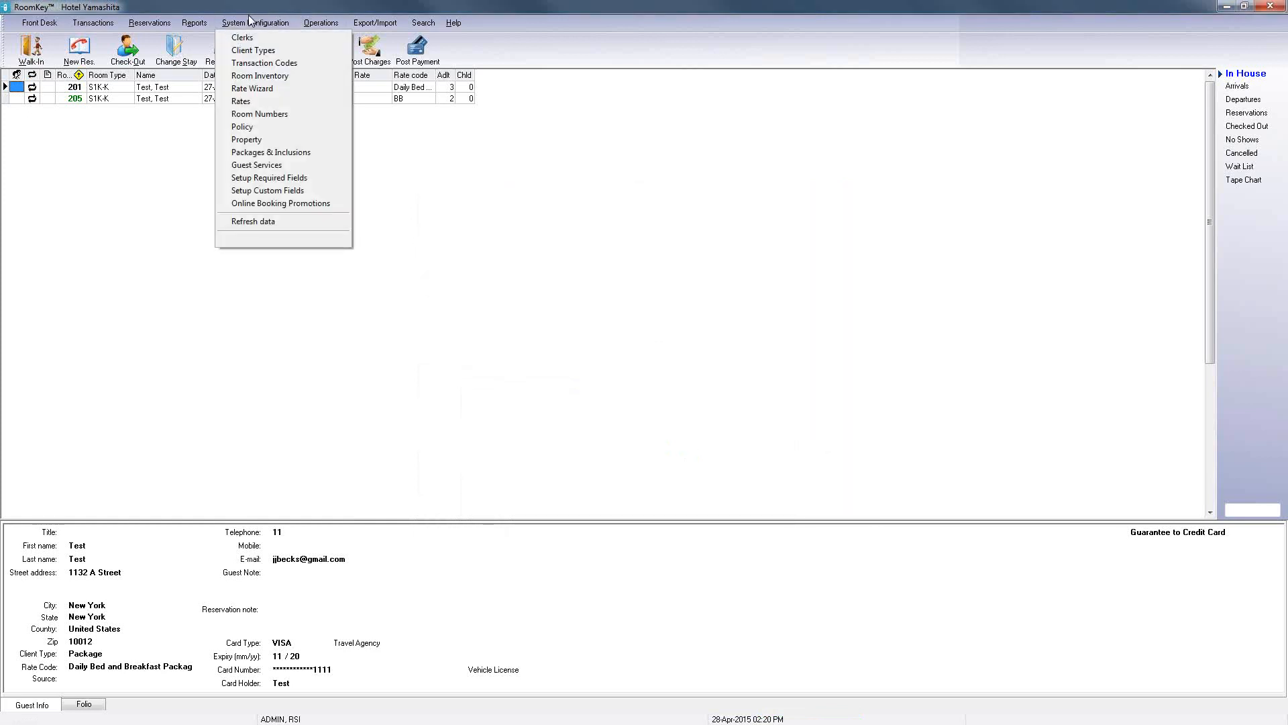
pyautogui.click(243, 52)
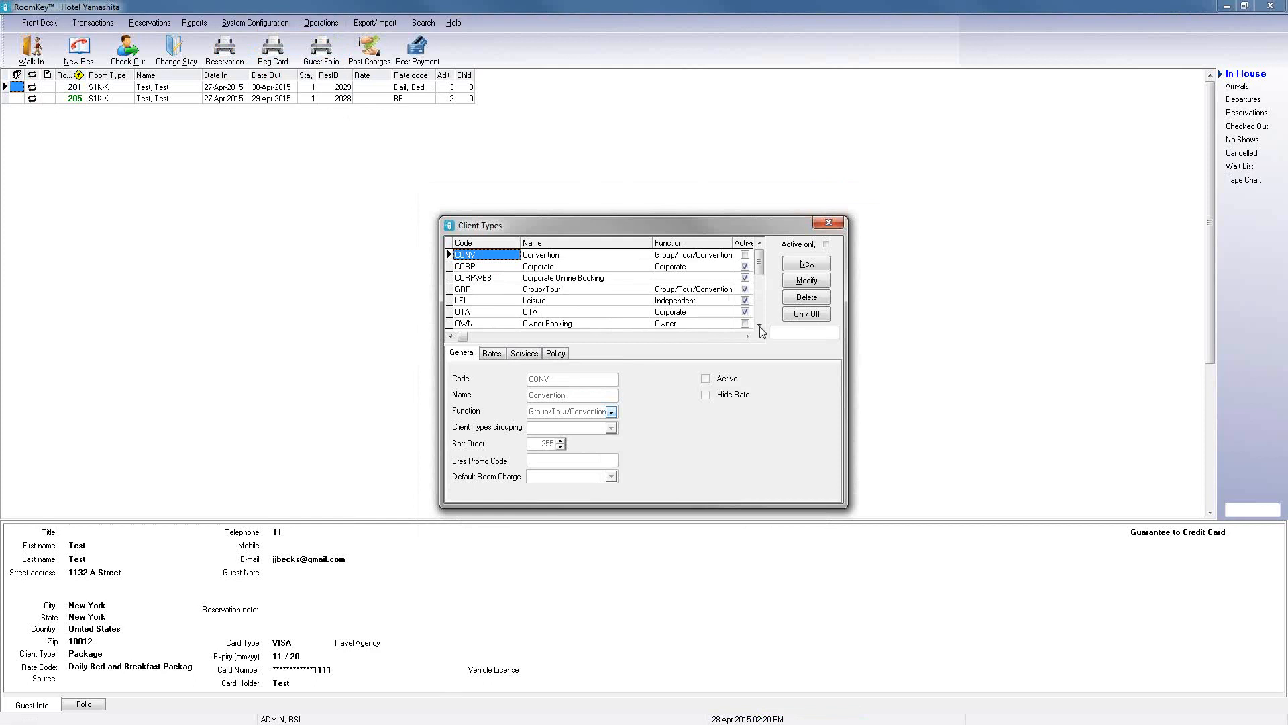
pyautogui.click(759, 326)
pyautogui.click(759, 326)
pyautogui.click(760, 325)
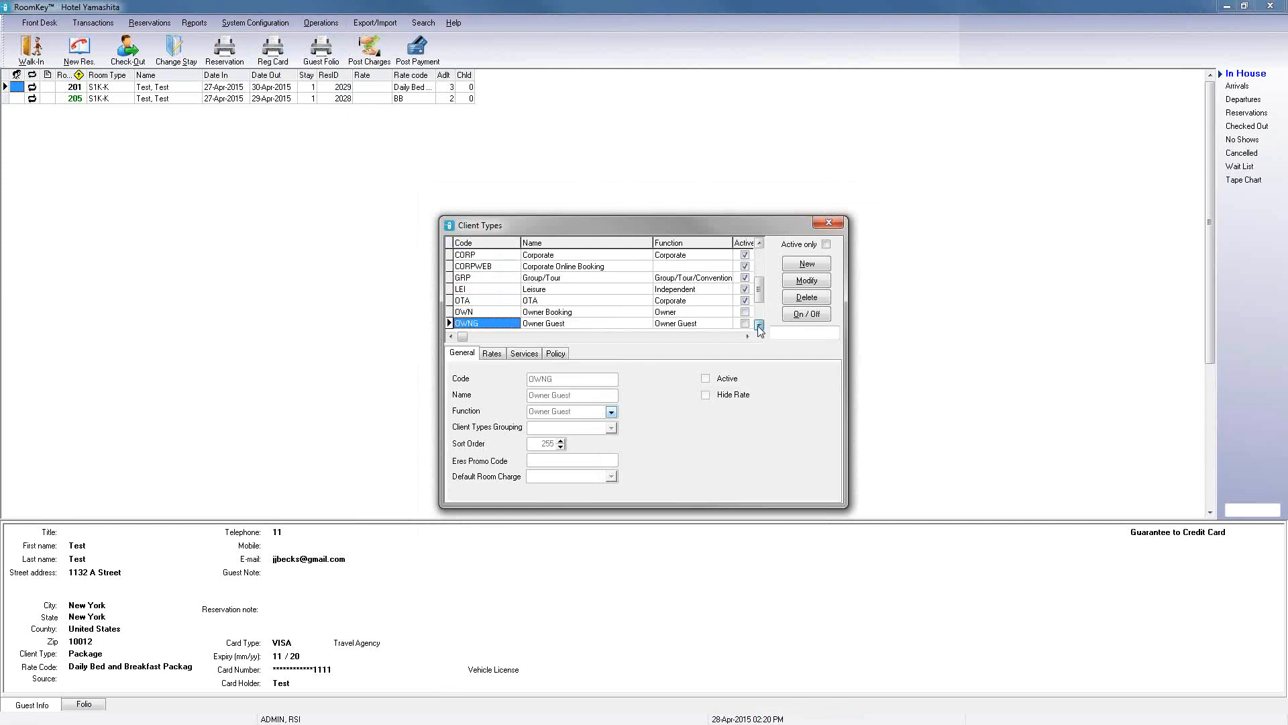
pyautogui.click(759, 325)
pyautogui.click(589, 302)
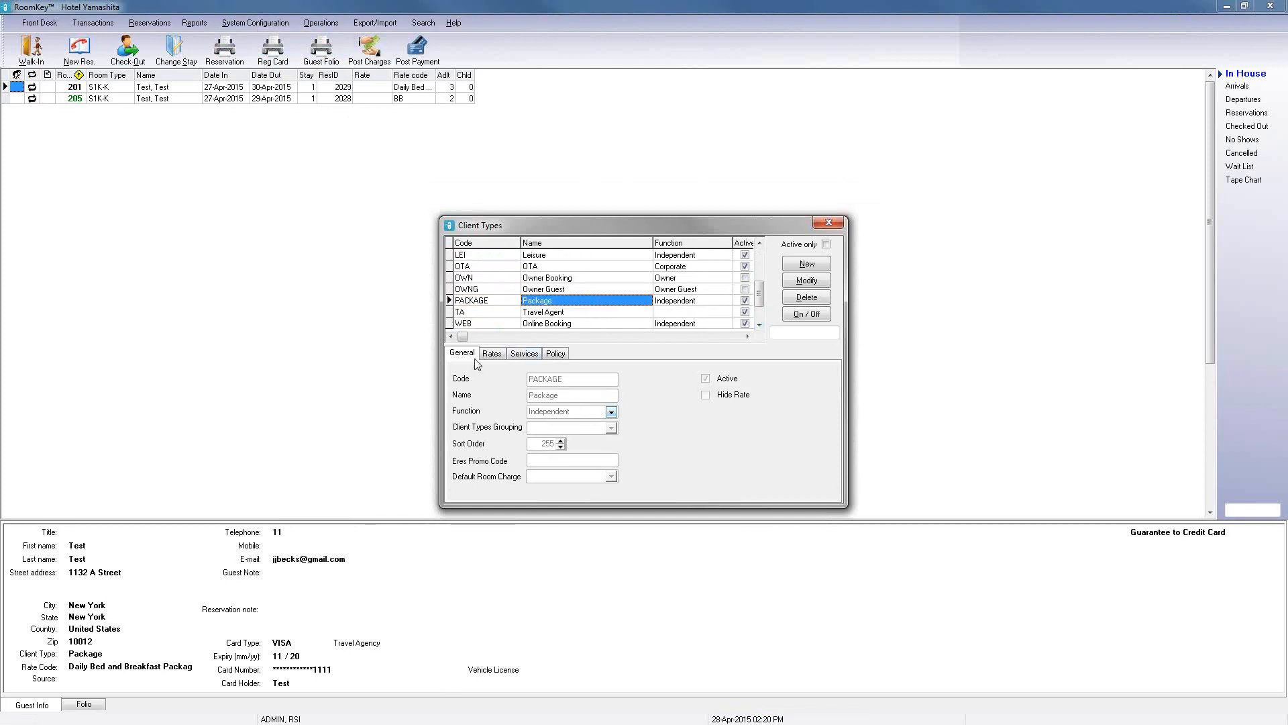
pyautogui.click(492, 356)
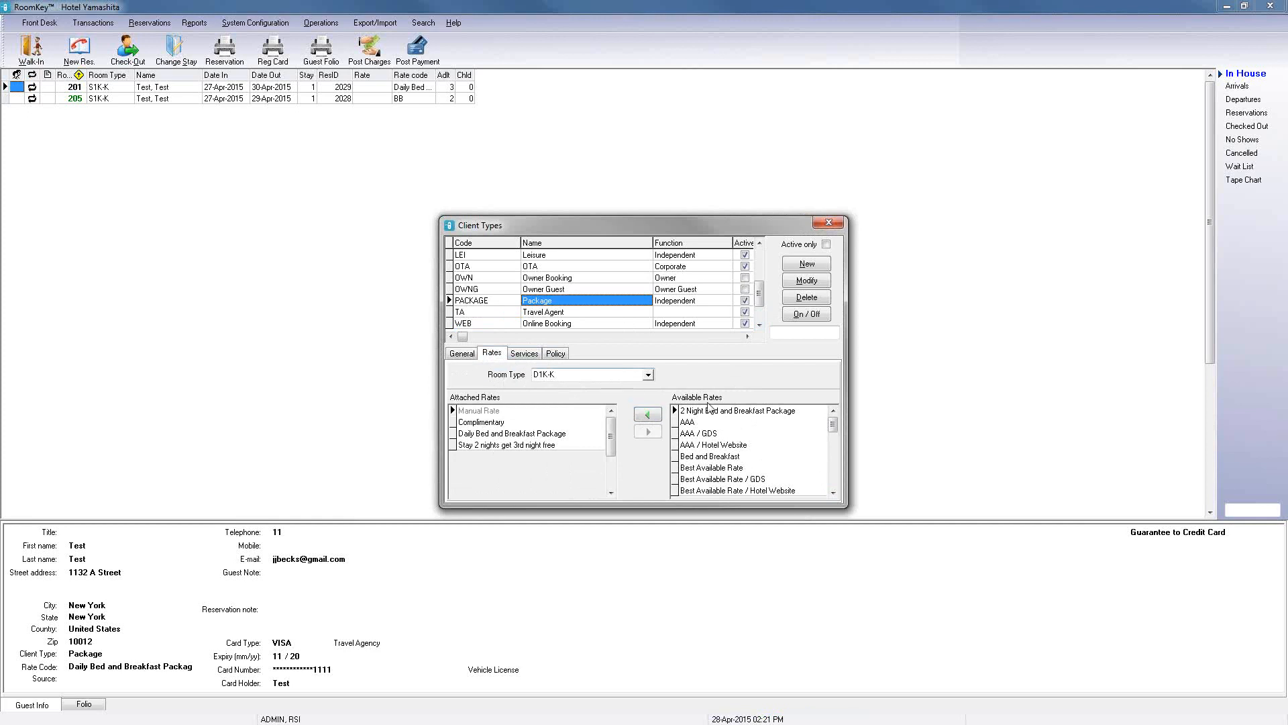
# Step: Attach the 2 Night Bed and Breakfast Package rate to the D1K-K, D2D-DD and E1K-K room types
pyautogui.click(654, 417)
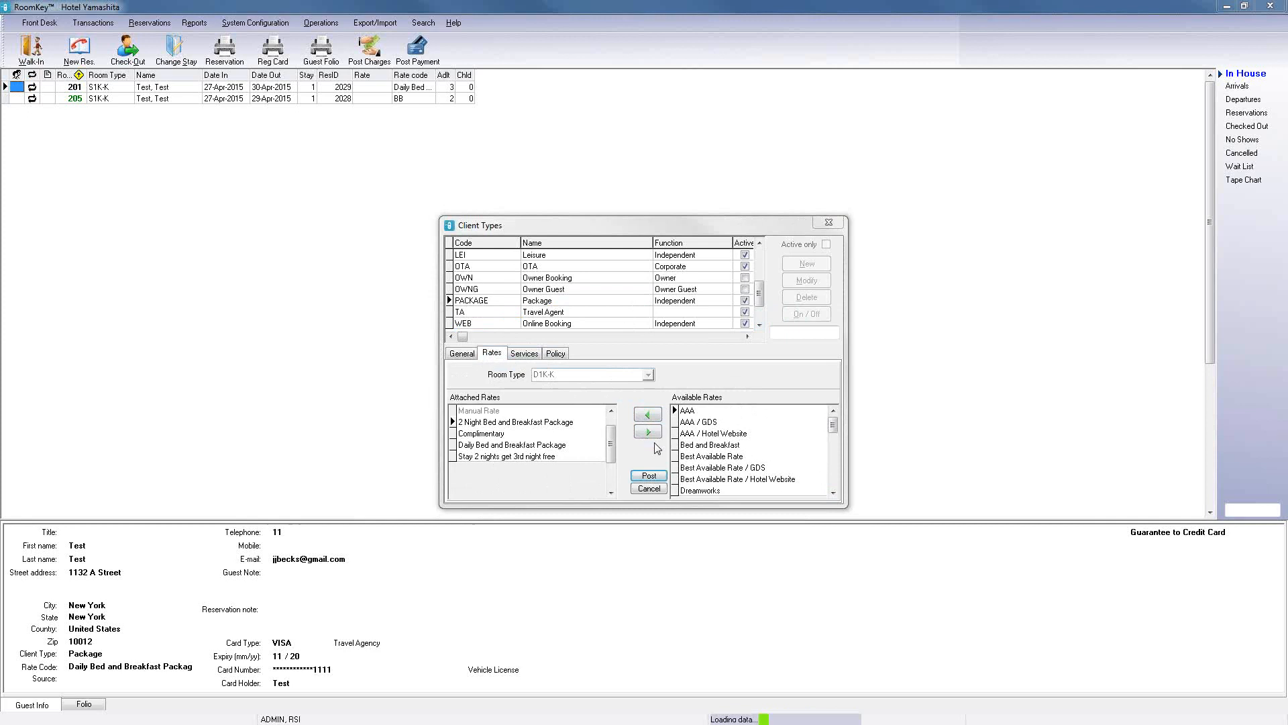
pyautogui.click(648, 374)
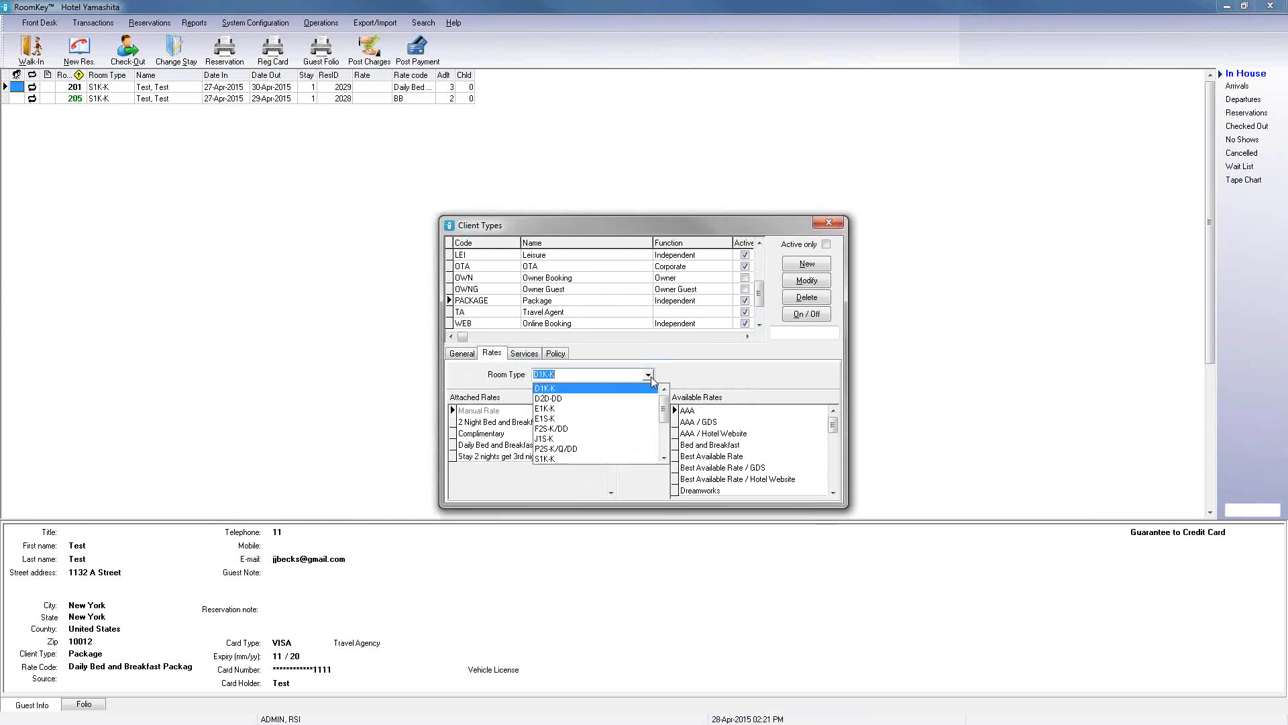
pyautogui.click(562, 400)
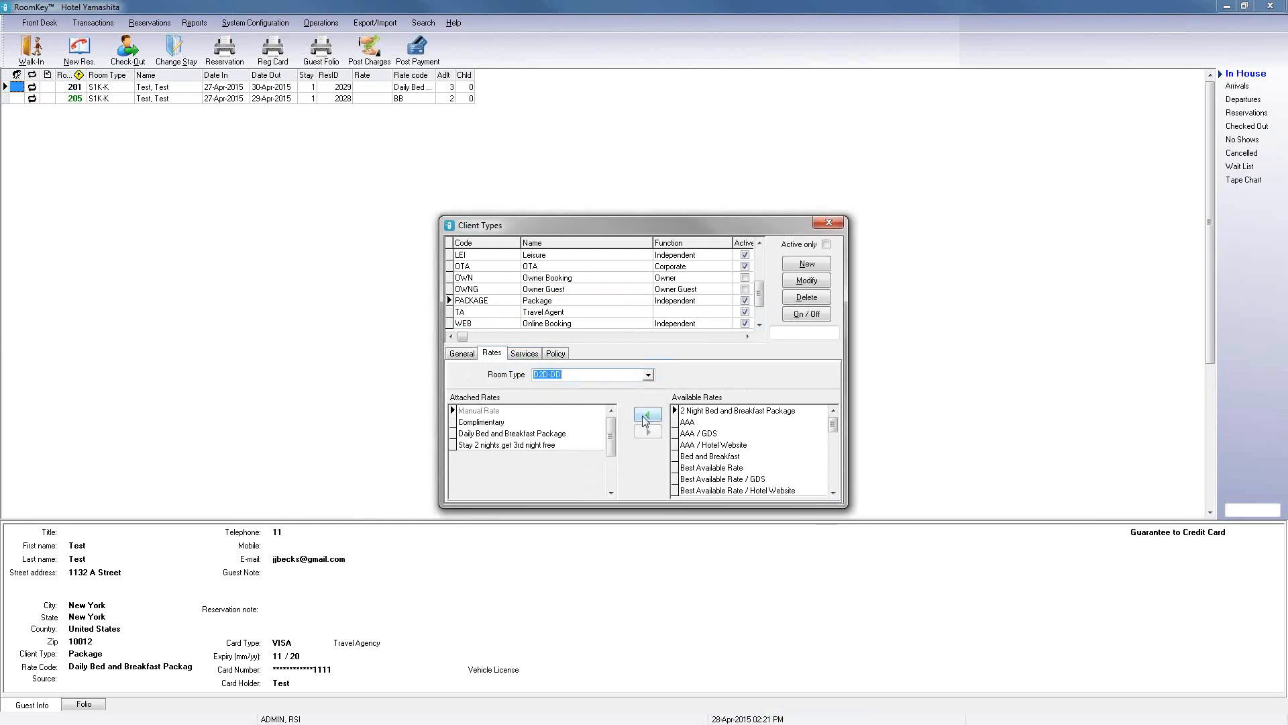
pyautogui.click(645, 417)
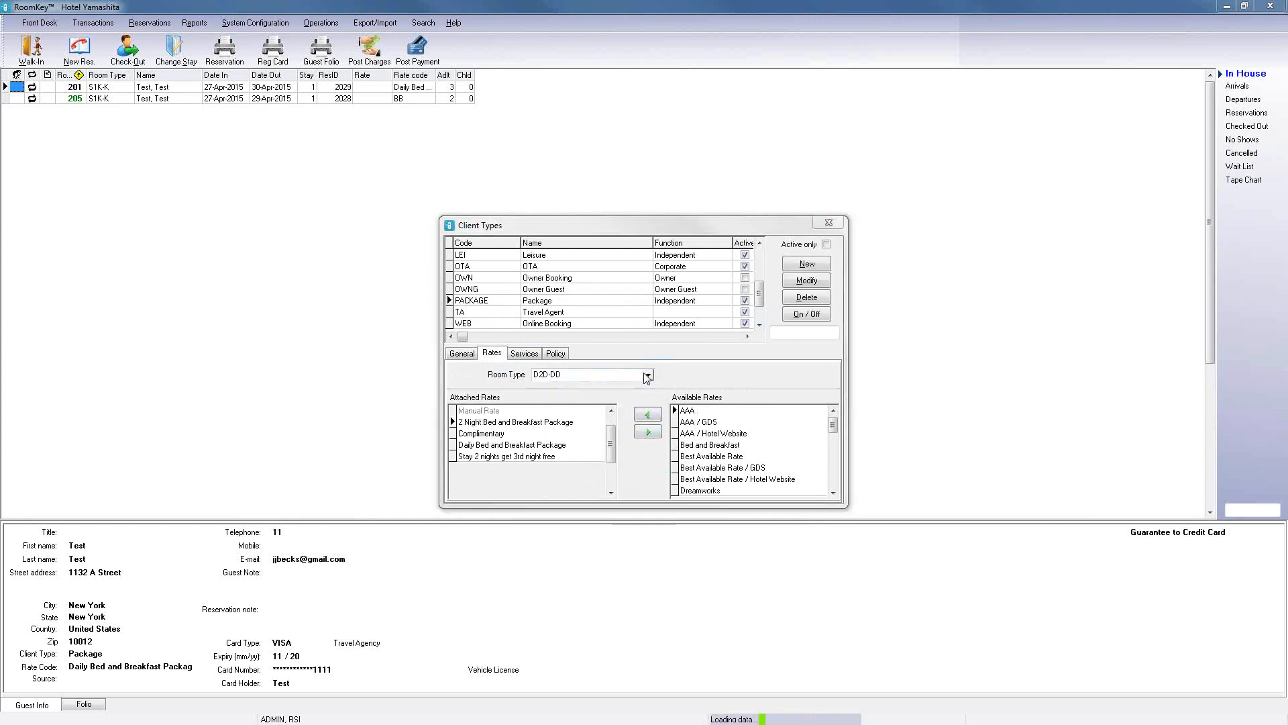
pyautogui.click(647, 374)
pyautogui.click(556, 411)
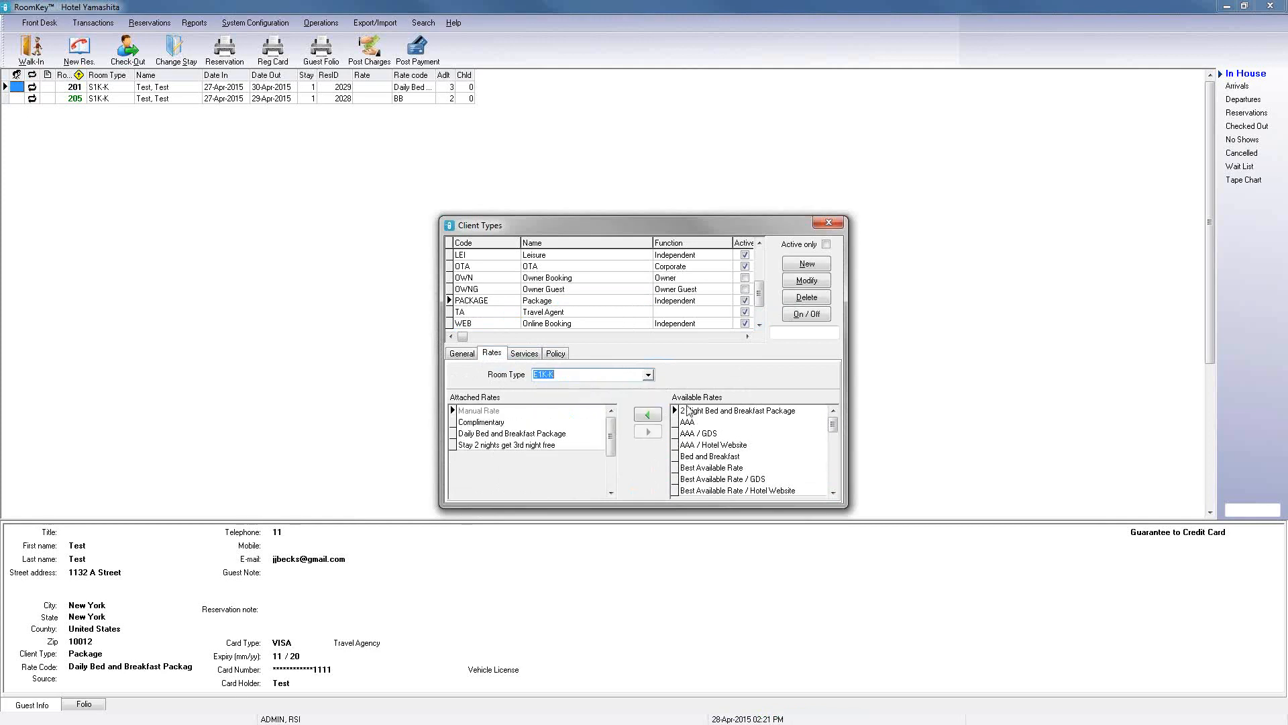
pyautogui.click(648, 415)
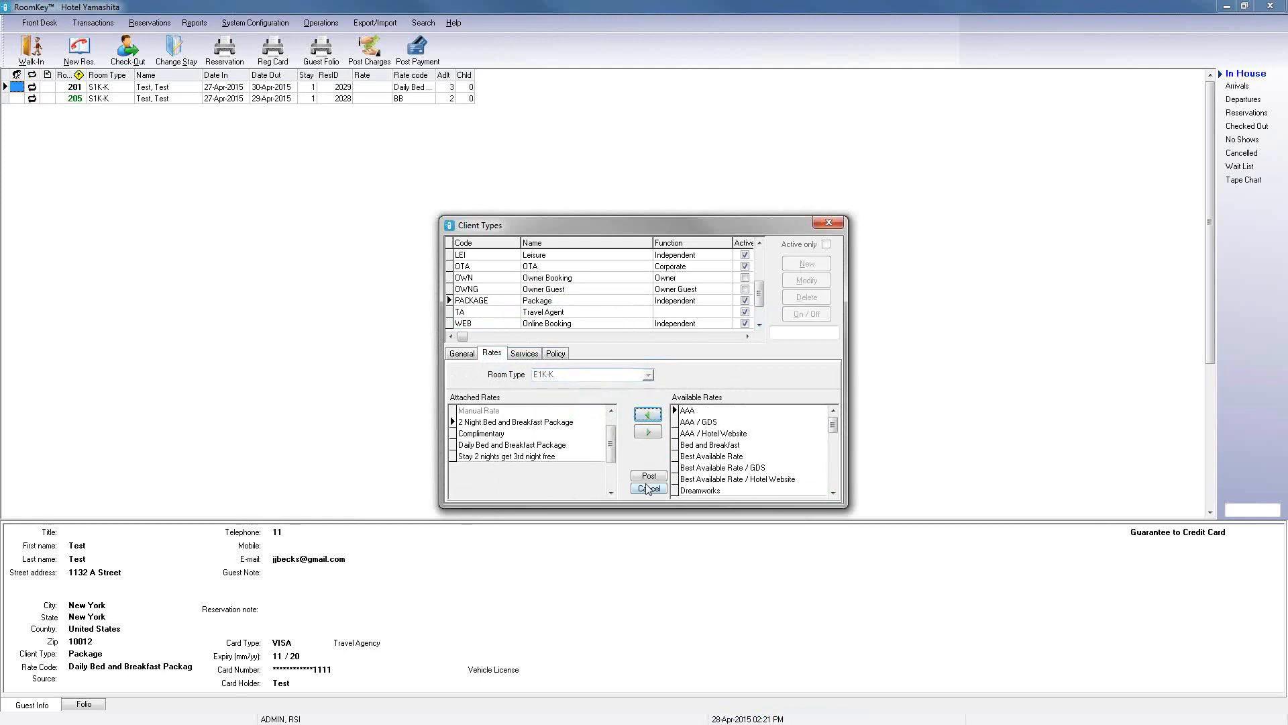
# Step: Attach the 2 Night Bed and Breakfast Package rate to the S1K-K and S2D-DD room types
pyautogui.click(648, 376)
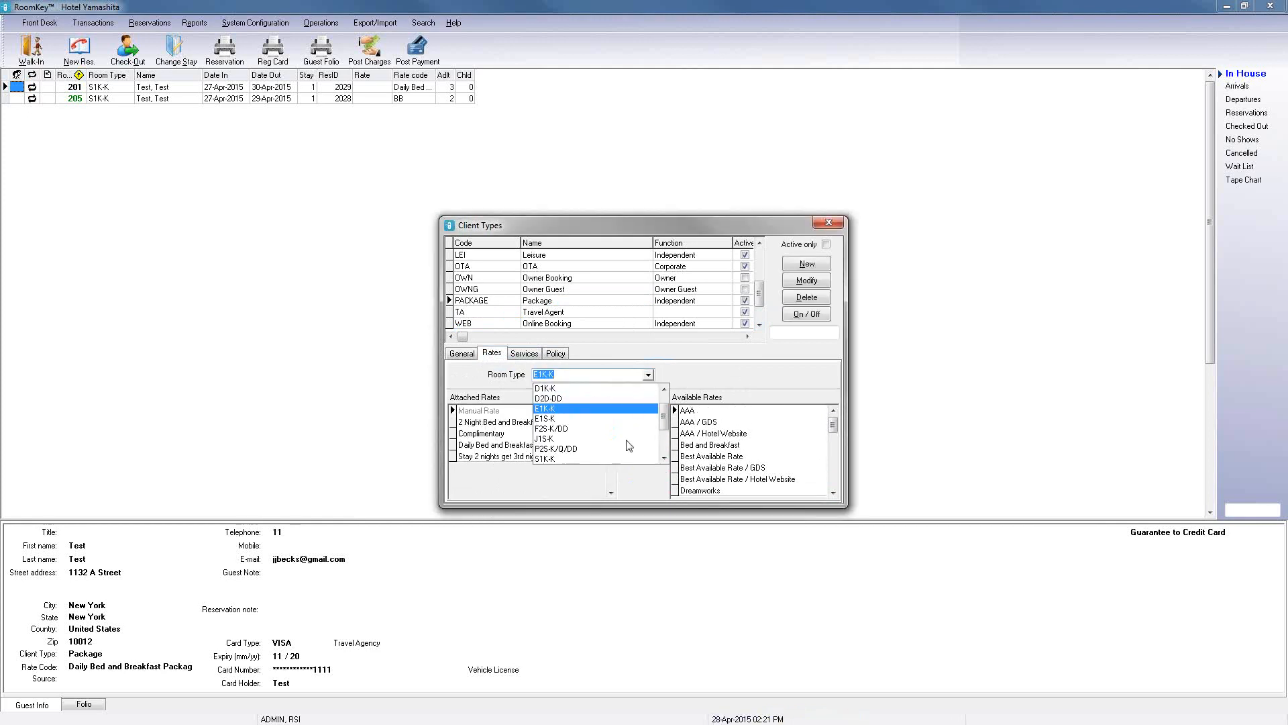
pyautogui.click(581, 459)
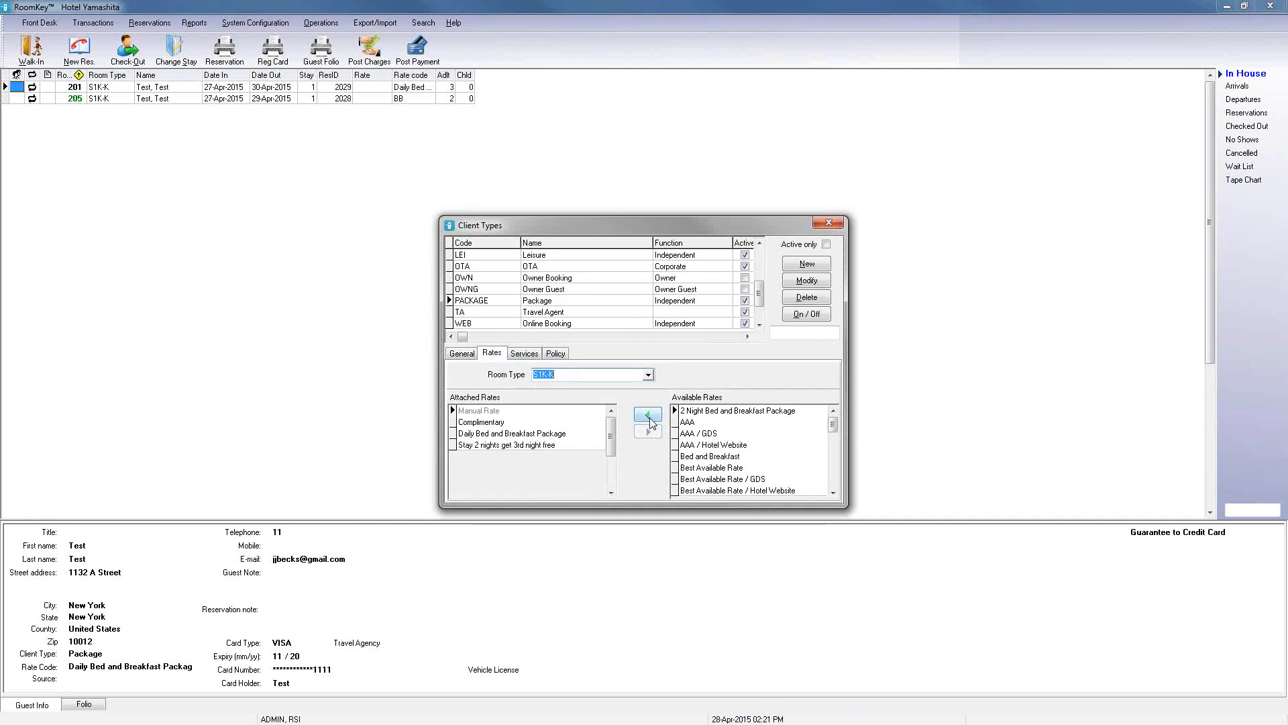
pyautogui.click(648, 416)
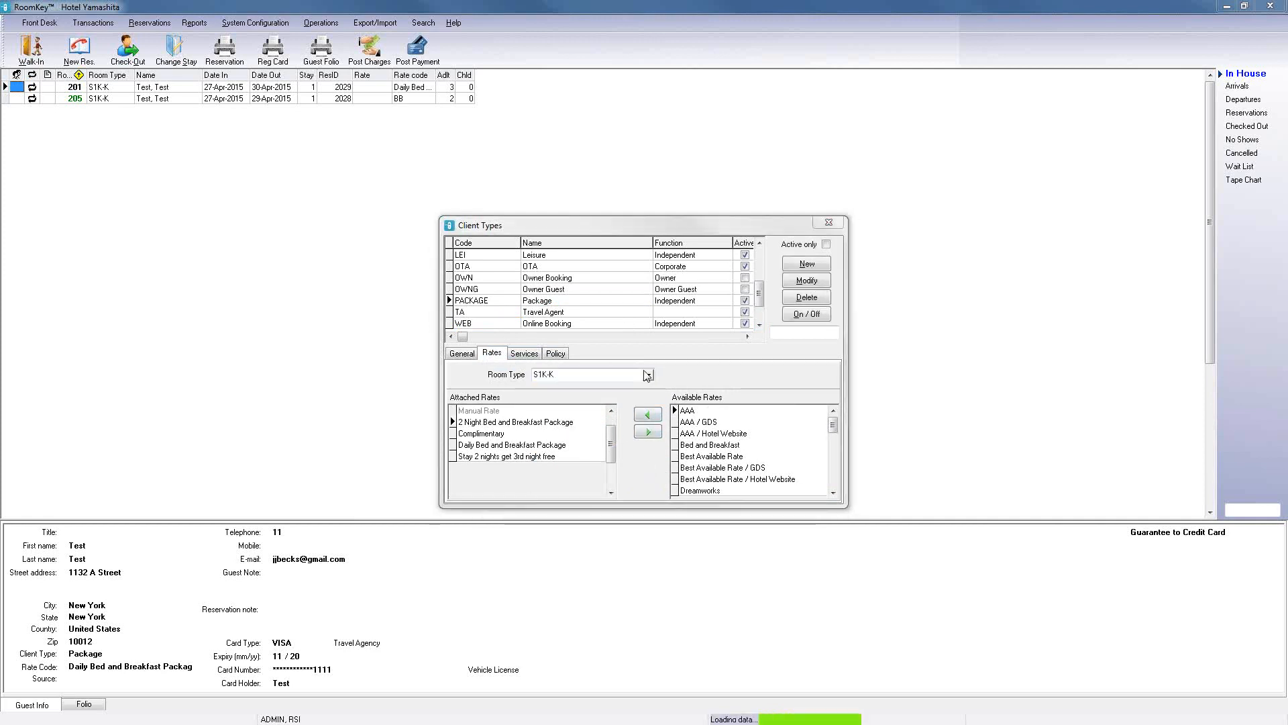
pyautogui.click(648, 376)
pyautogui.click(663, 459)
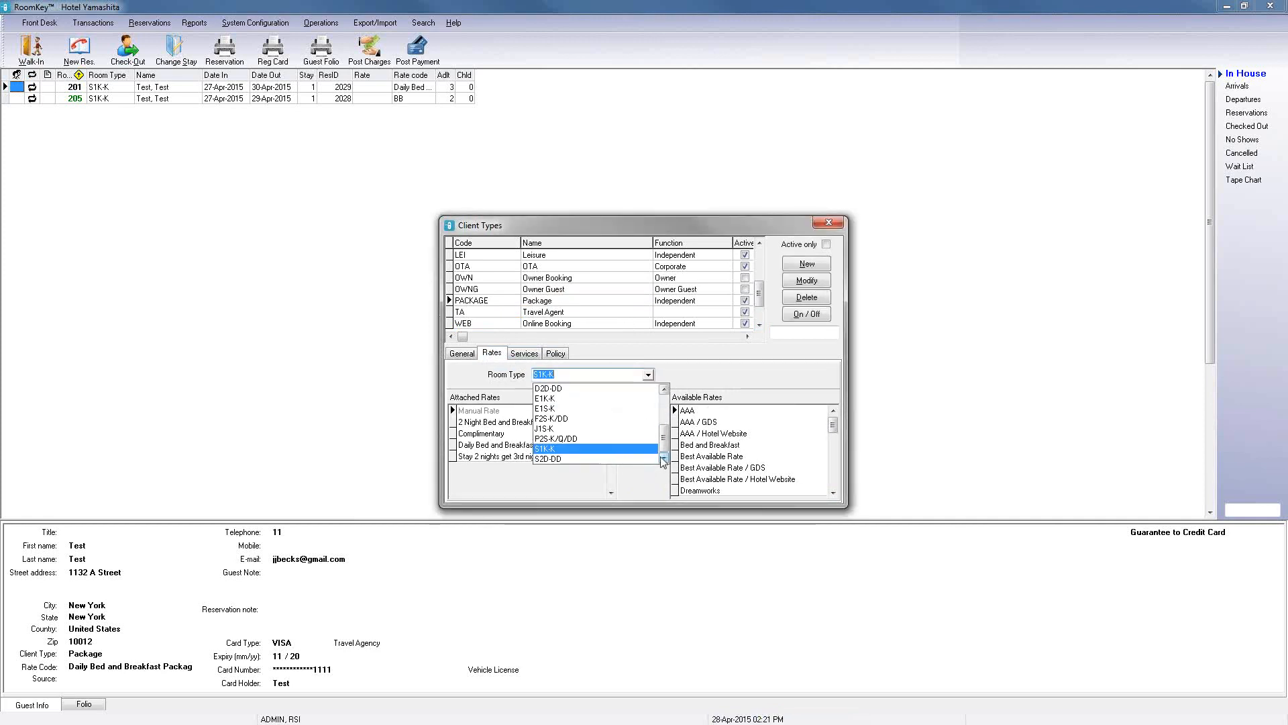
pyautogui.click(652, 459)
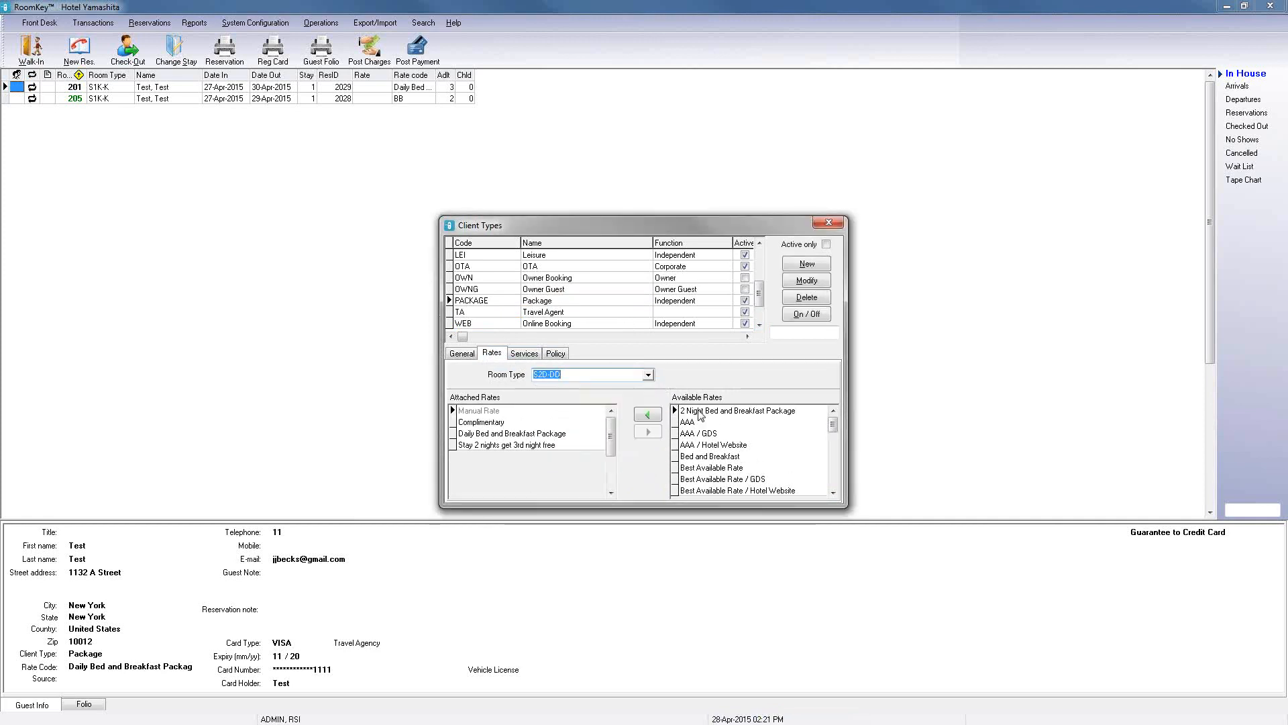
pyautogui.click(660, 419)
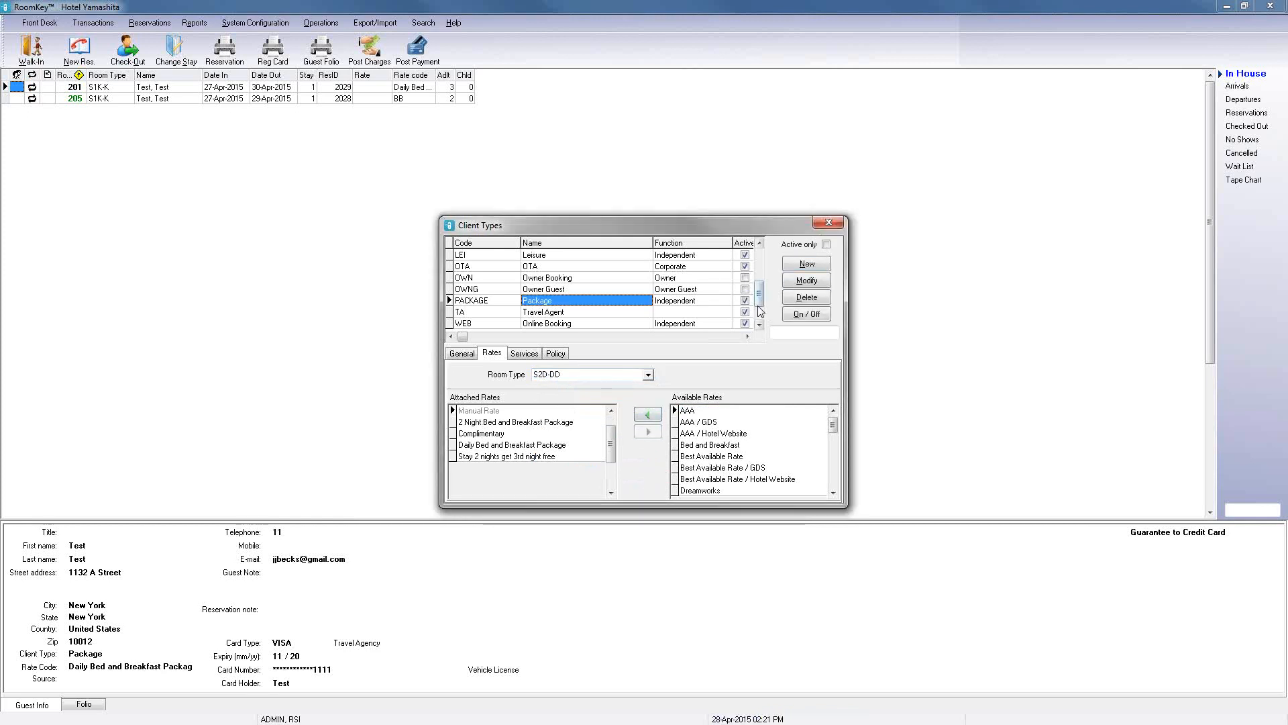
# Step: For the WEB client type, attach the 2 Night Bed and Breakfast Package rate to D1K-K and post
pyautogui.click(682, 323)
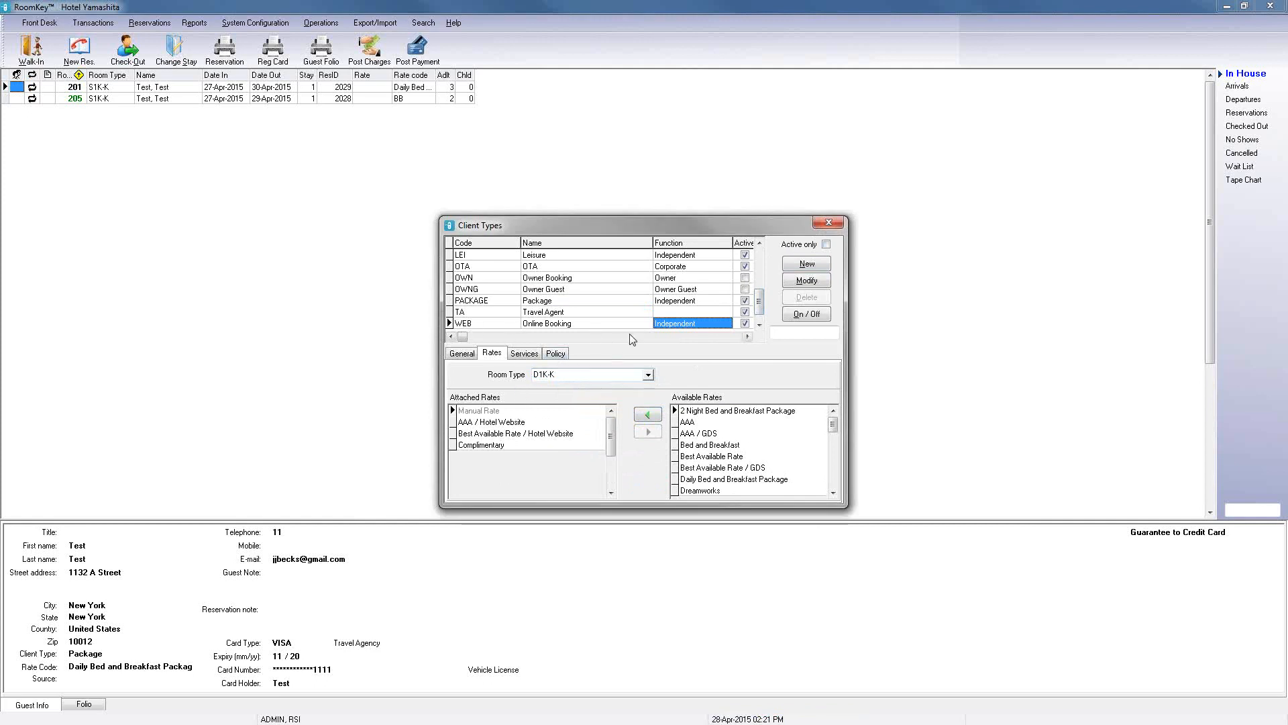
pyautogui.click(712, 411)
pyautogui.click(648, 415)
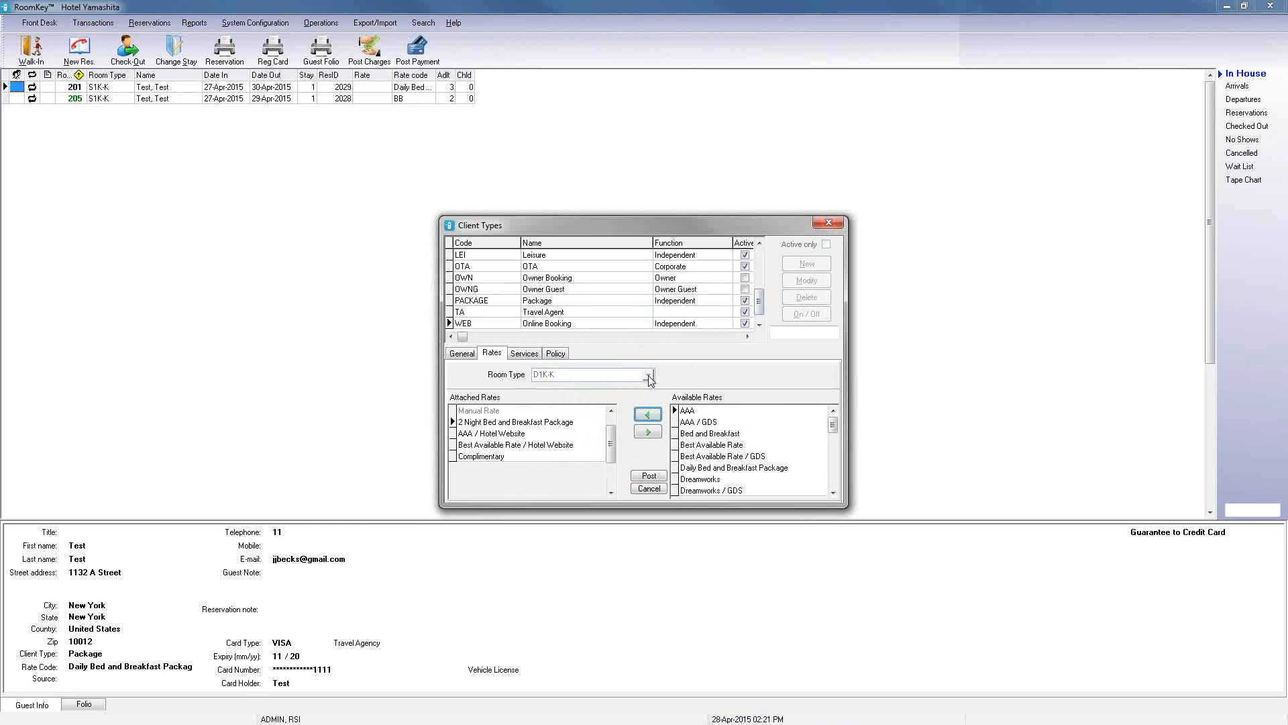
pyautogui.click(643, 476)
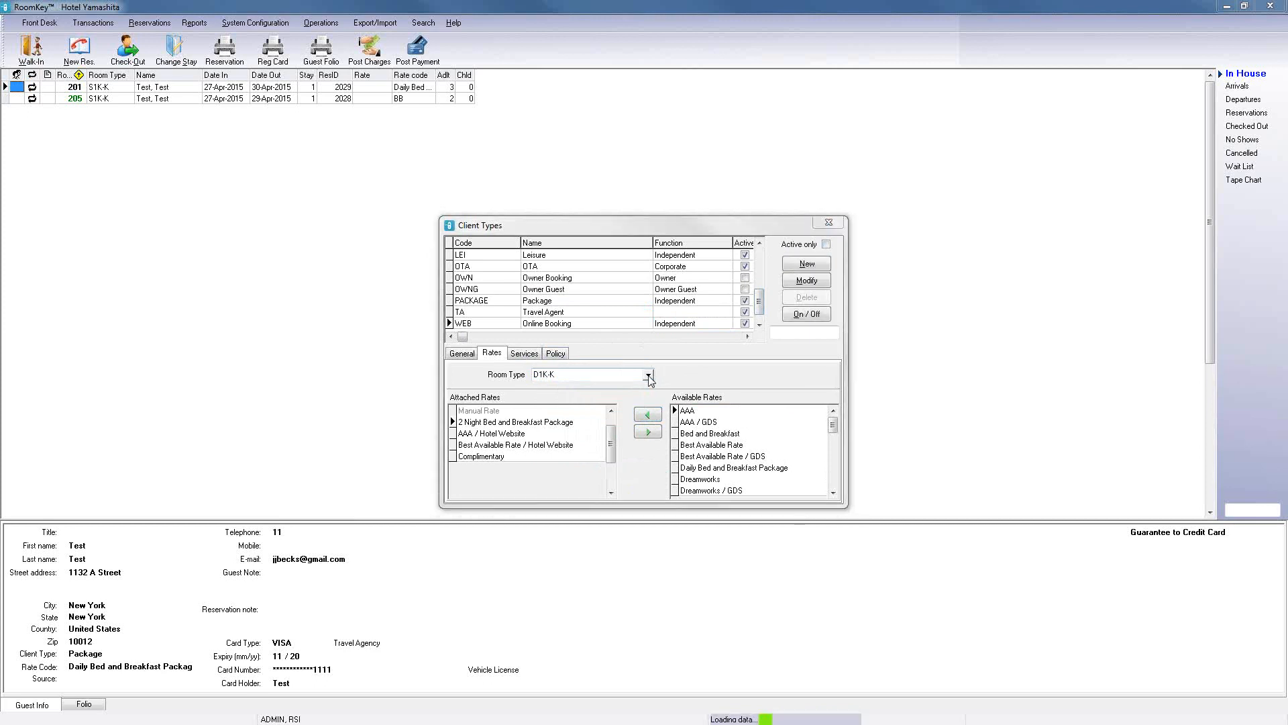
# Step: Attach the 2 Night Bed and Breakfast Package rate to the D2D-DD room type for WEB
pyautogui.click(648, 375)
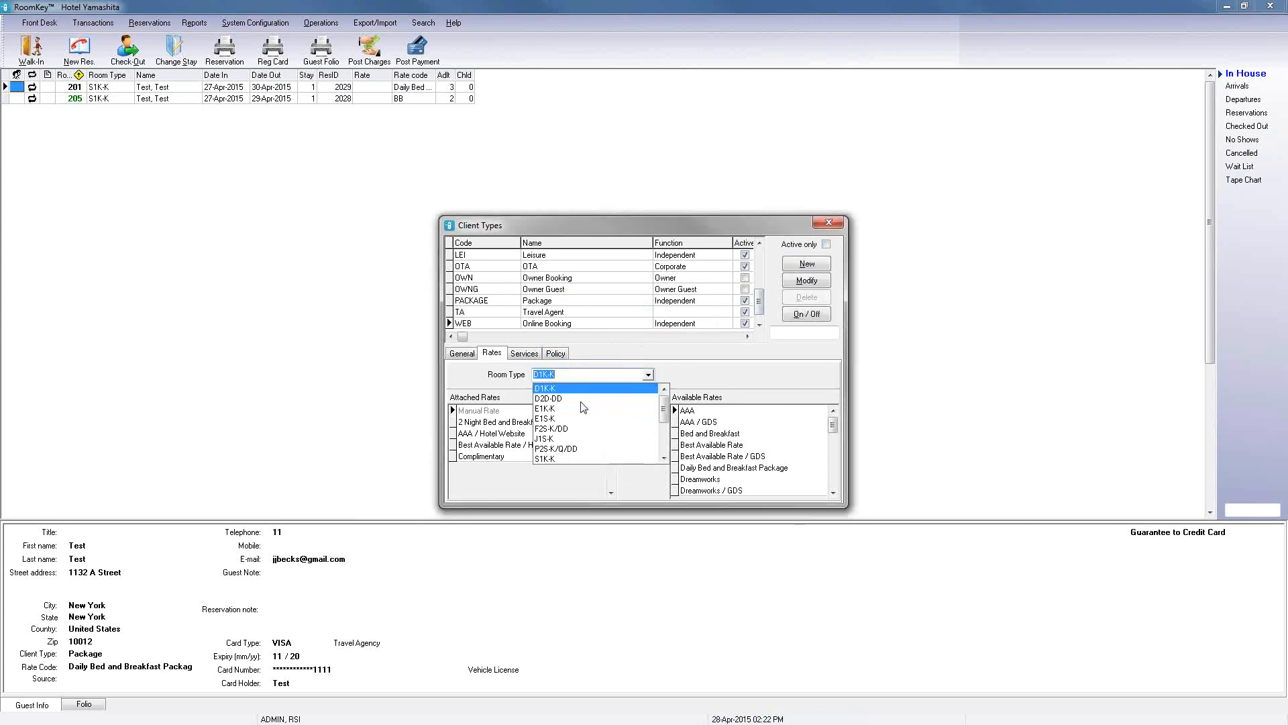
pyautogui.click(581, 401)
pyautogui.click(648, 415)
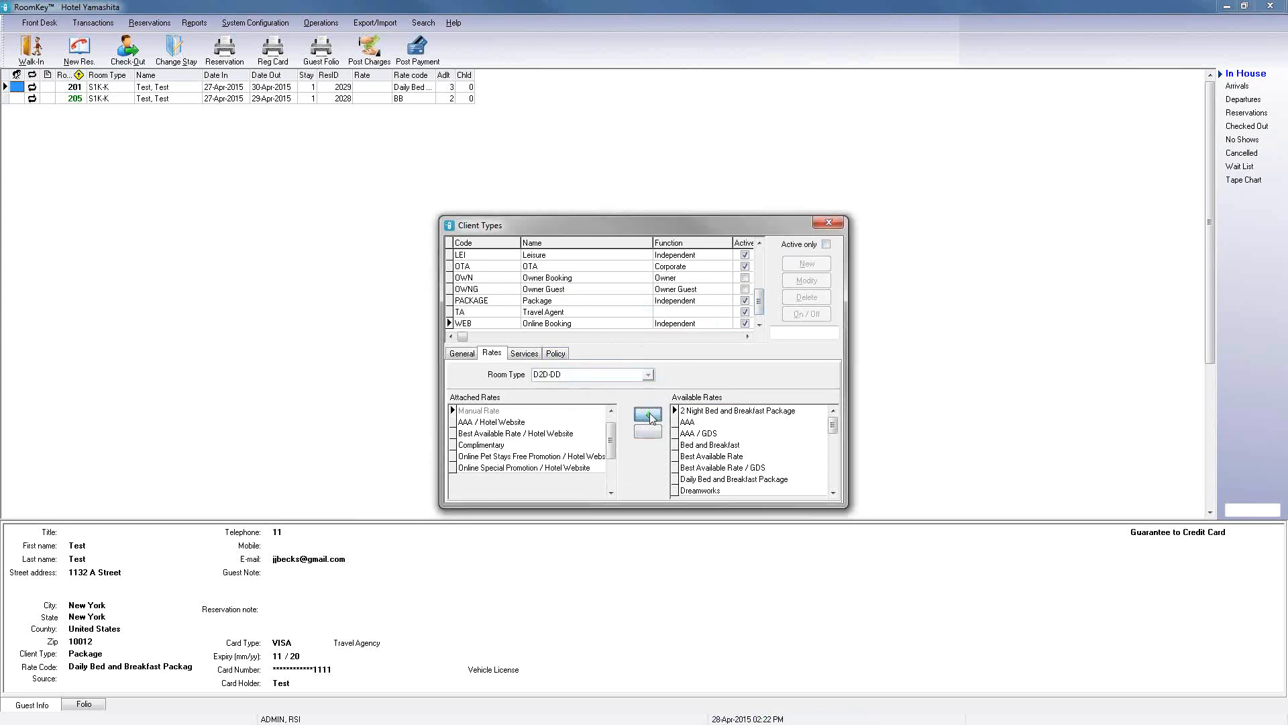
# Step: For the WEB client type, attach the 2 Night Bed and Breakfast Package rate to the E1K-K and S1K-K room types
pyautogui.click(650, 375)
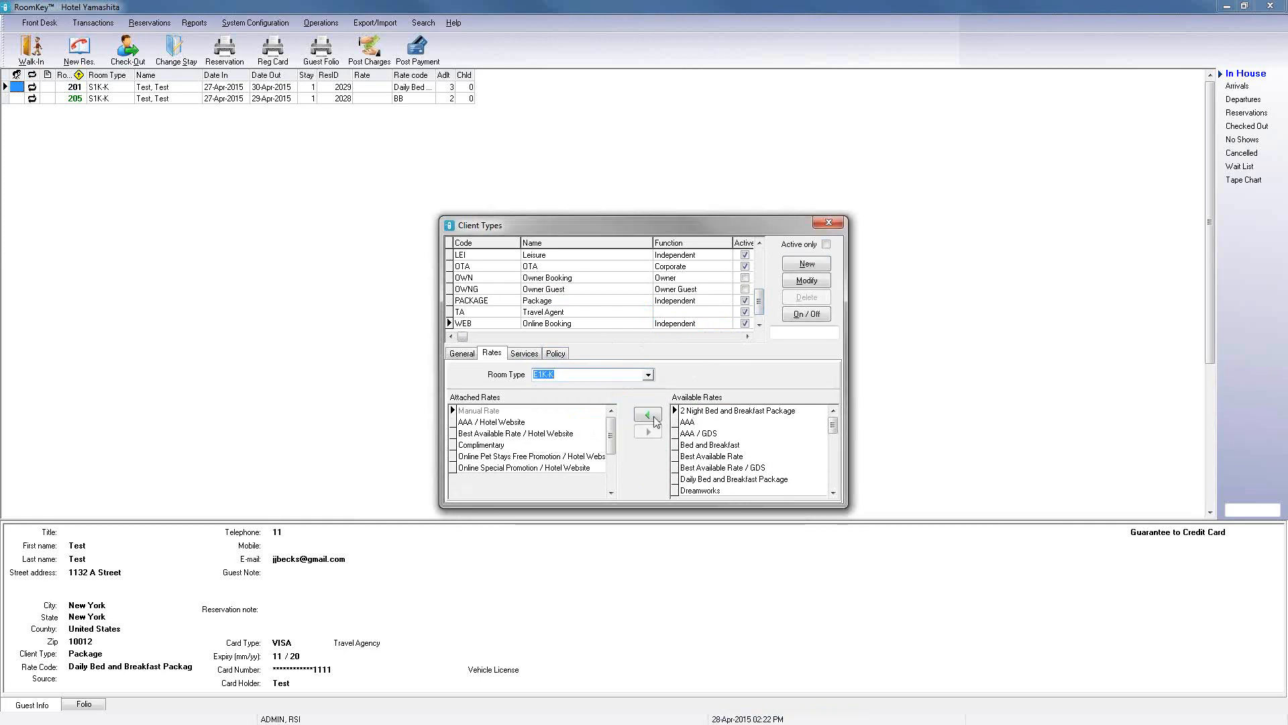
pyautogui.click(647, 414)
pyautogui.click(649, 475)
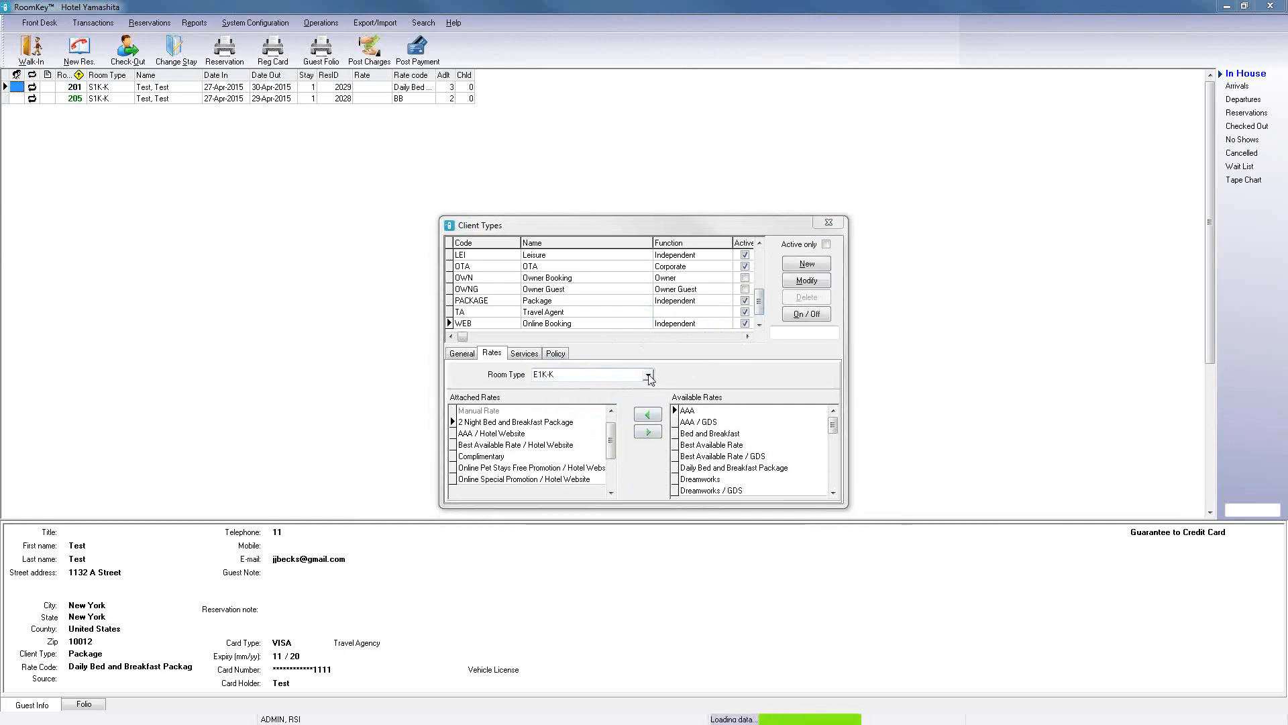
pyautogui.click(647, 374)
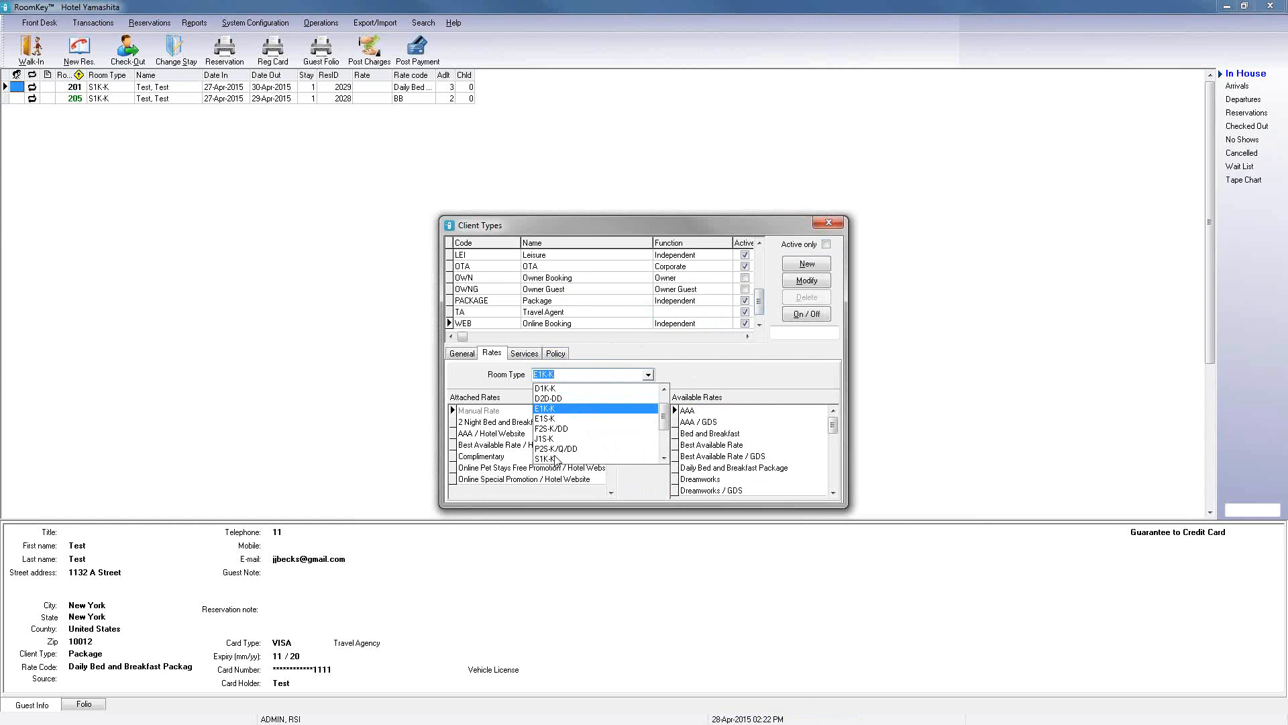
pyautogui.click(556, 459)
pyautogui.click(647, 414)
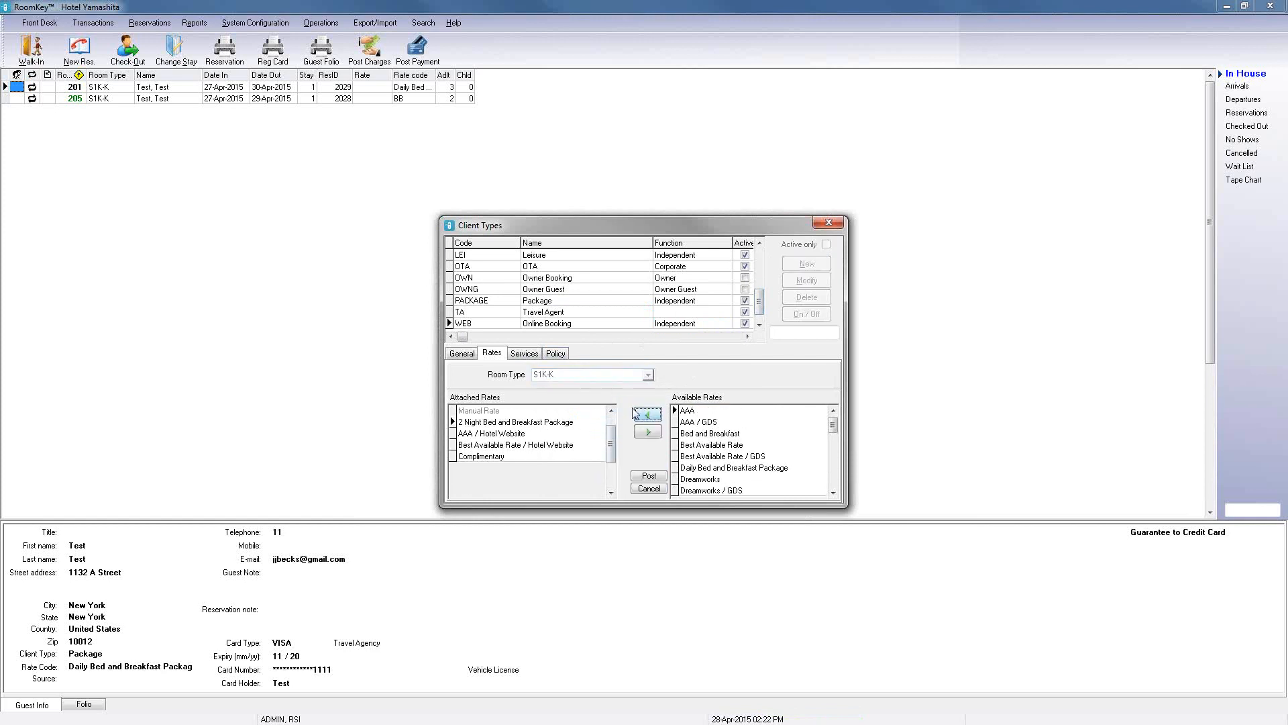
pyautogui.click(649, 475)
# Step: Attach the 2 Night Bed and Breakfast Package rate to the S2D-DD room type for WEB and close Client Types
pyautogui.click(647, 375)
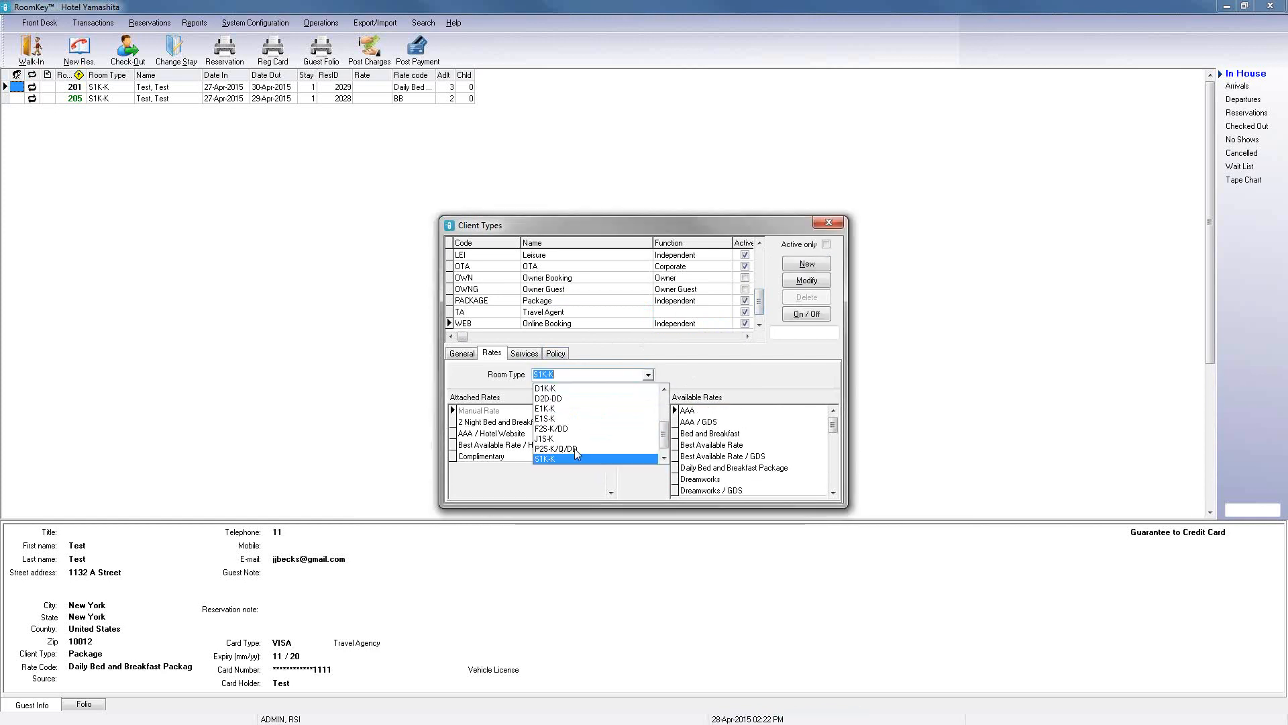
pyautogui.click(664, 459)
pyautogui.click(607, 459)
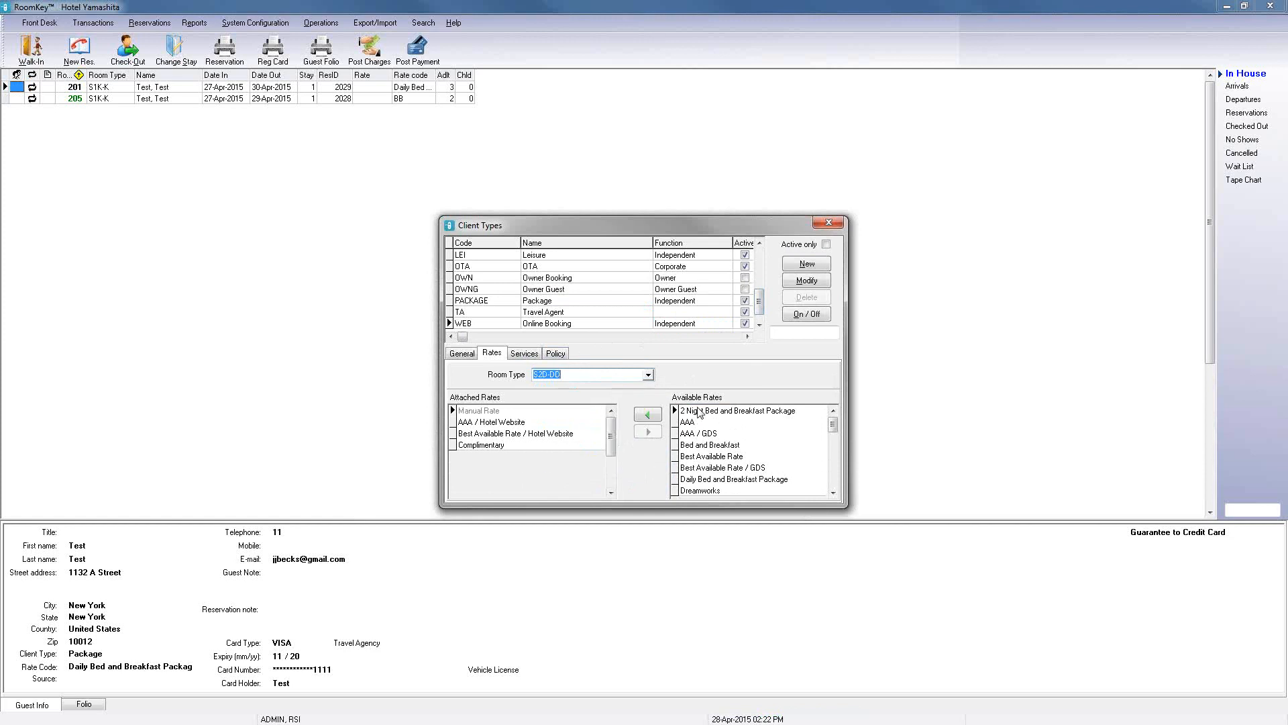
pyautogui.click(647, 414)
pyautogui.click(649, 477)
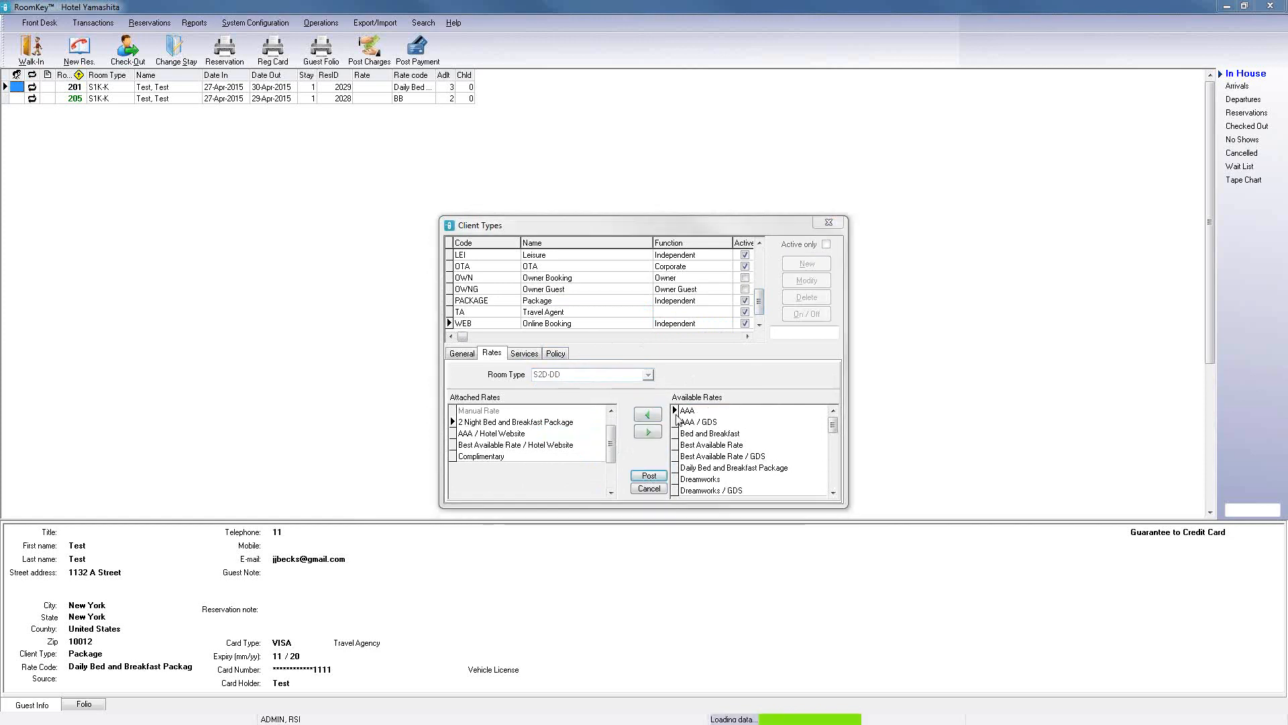
pyautogui.click(831, 225)
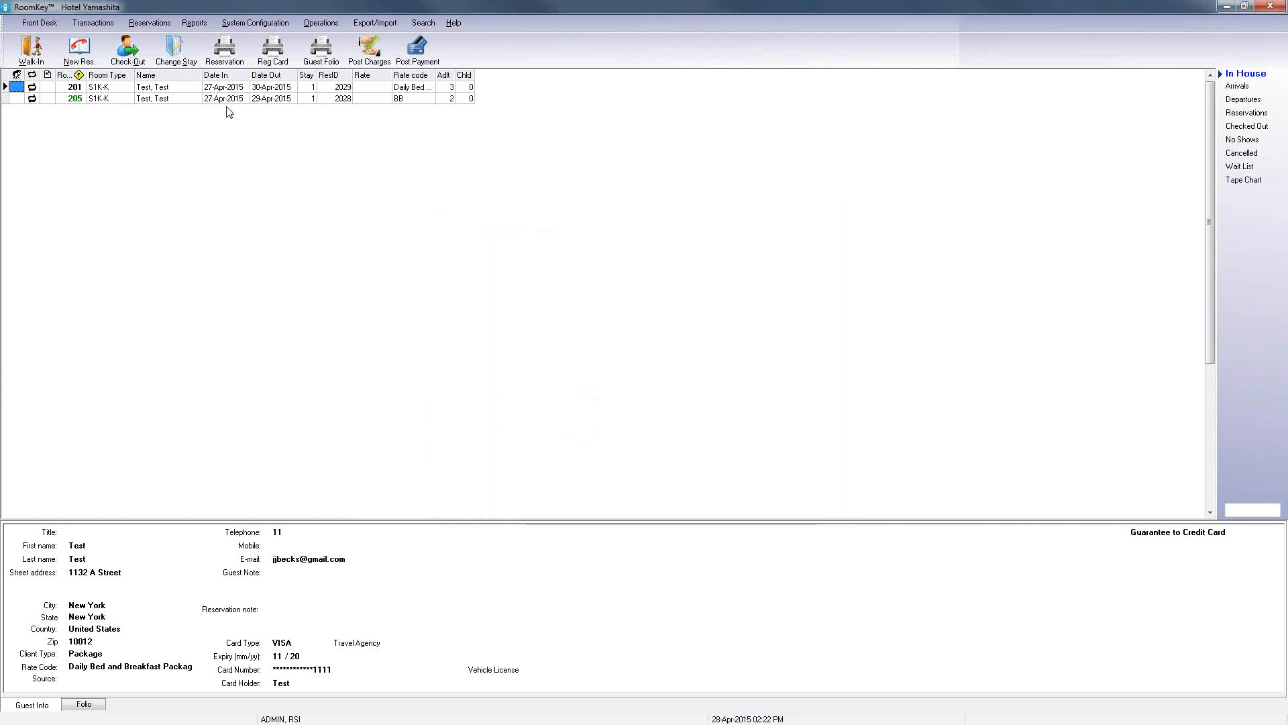
# Step: Start a new reservation with client type PACKAGE and set the stay to 2 nights
pyautogui.click(77, 57)
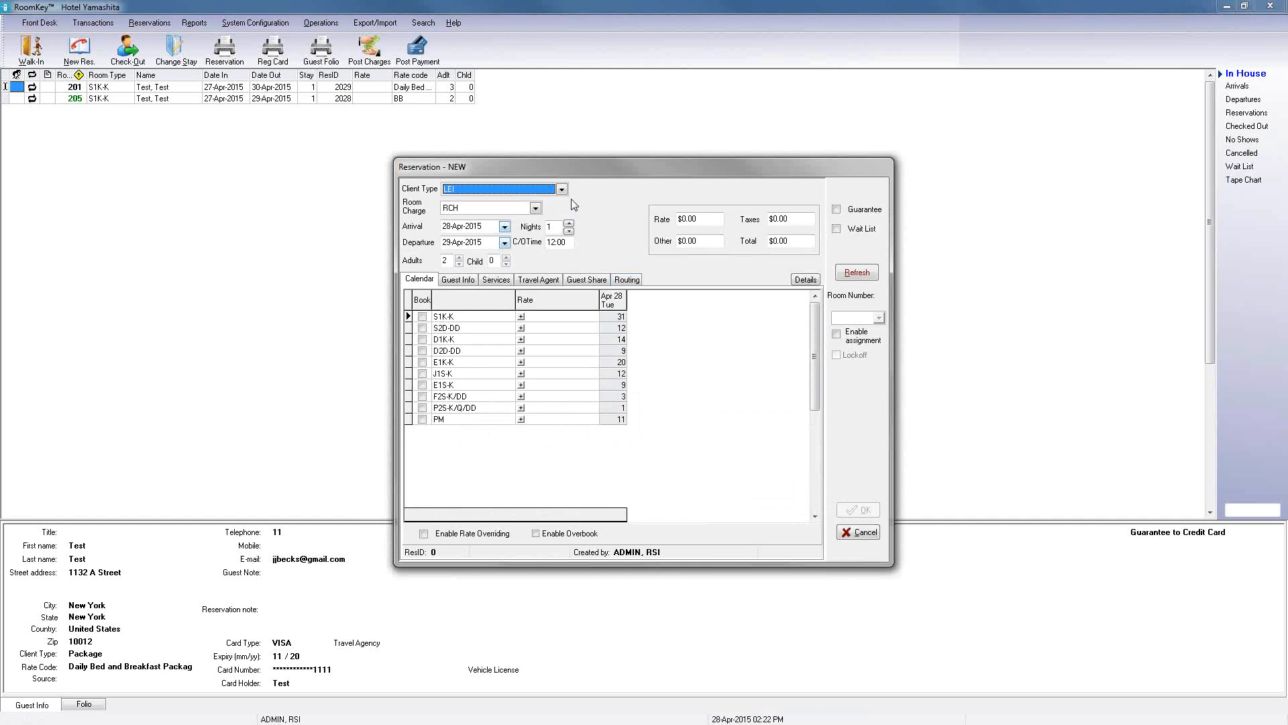
pyautogui.click(563, 191)
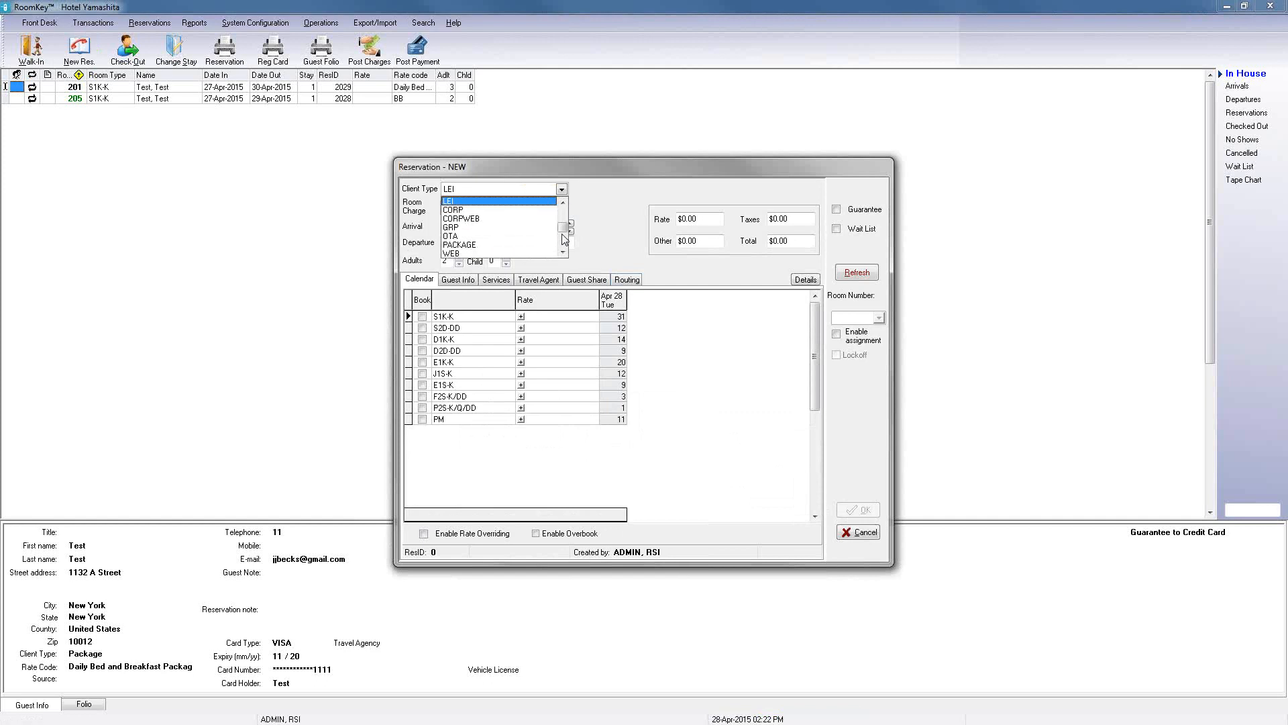
pyautogui.click(453, 244)
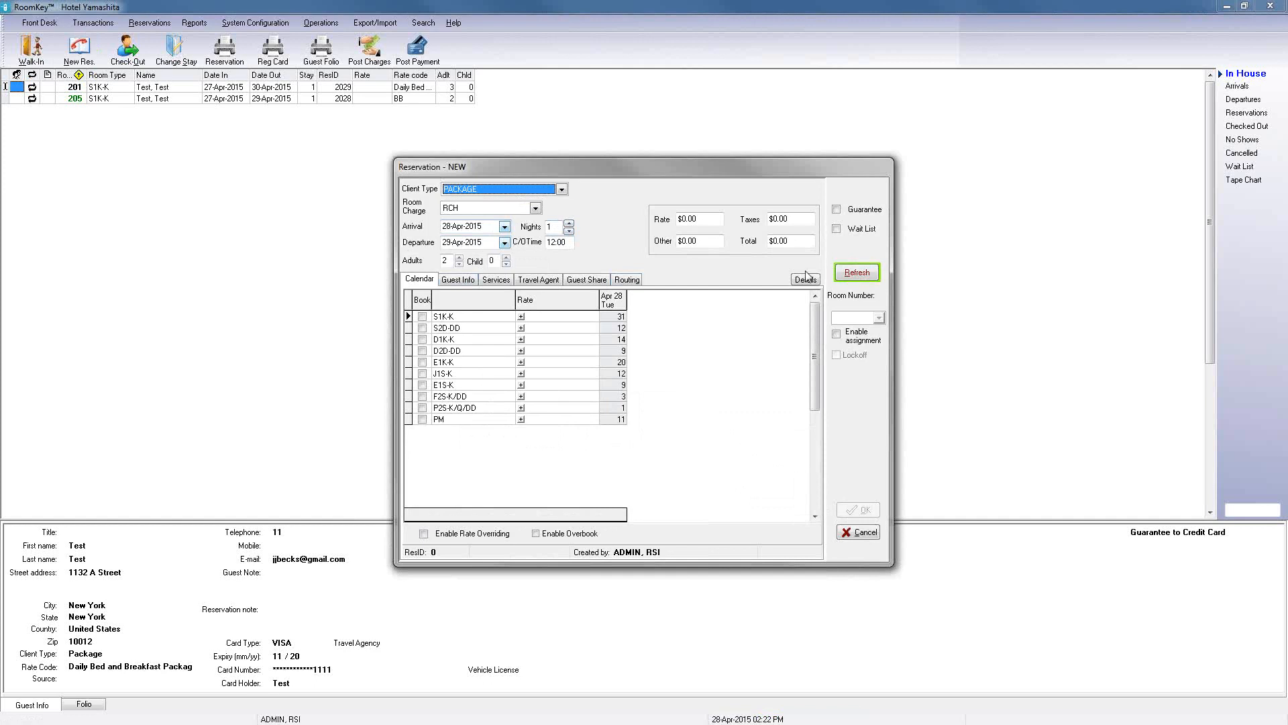
pyautogui.click(850, 278)
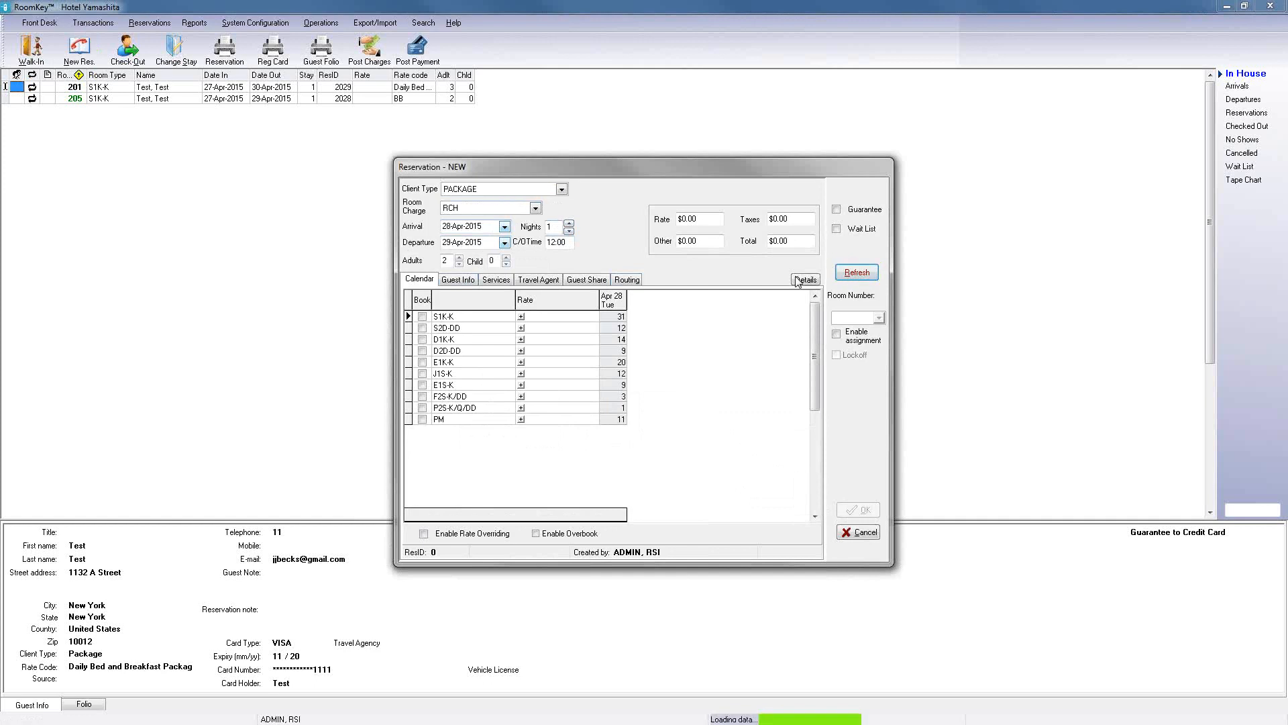
pyautogui.click(520, 317)
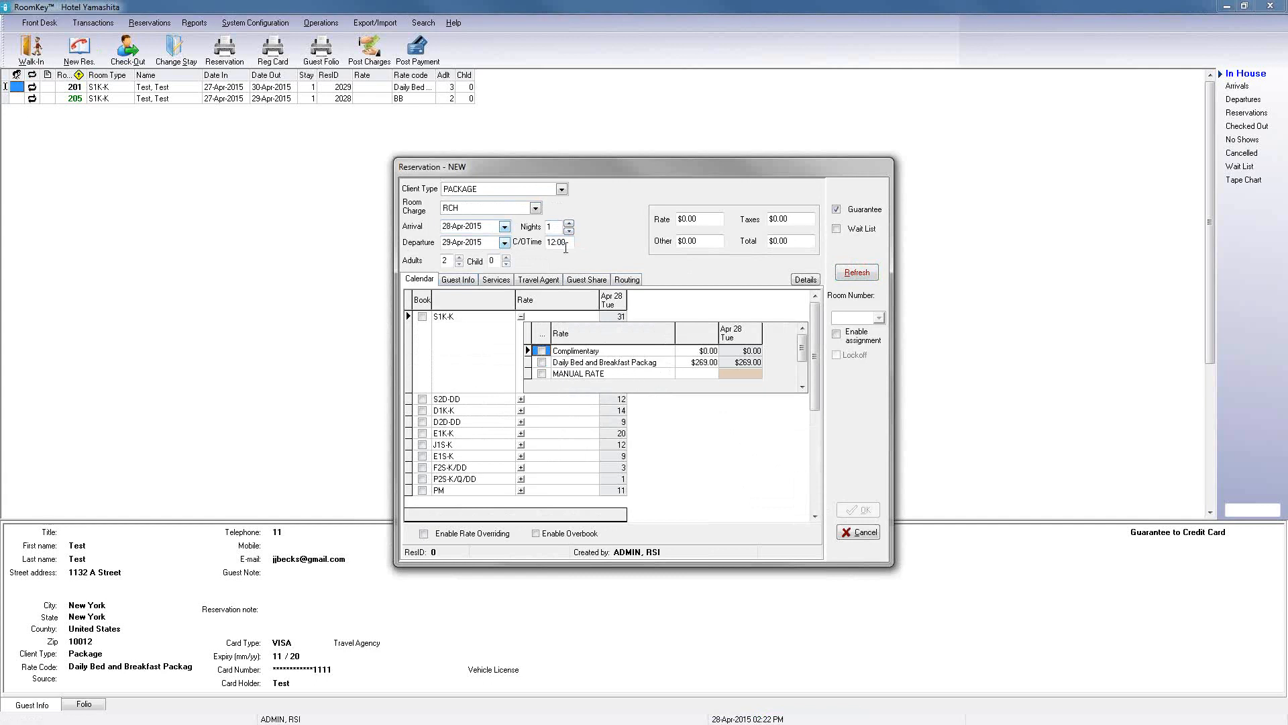
pyautogui.click(568, 224)
pyautogui.click(857, 271)
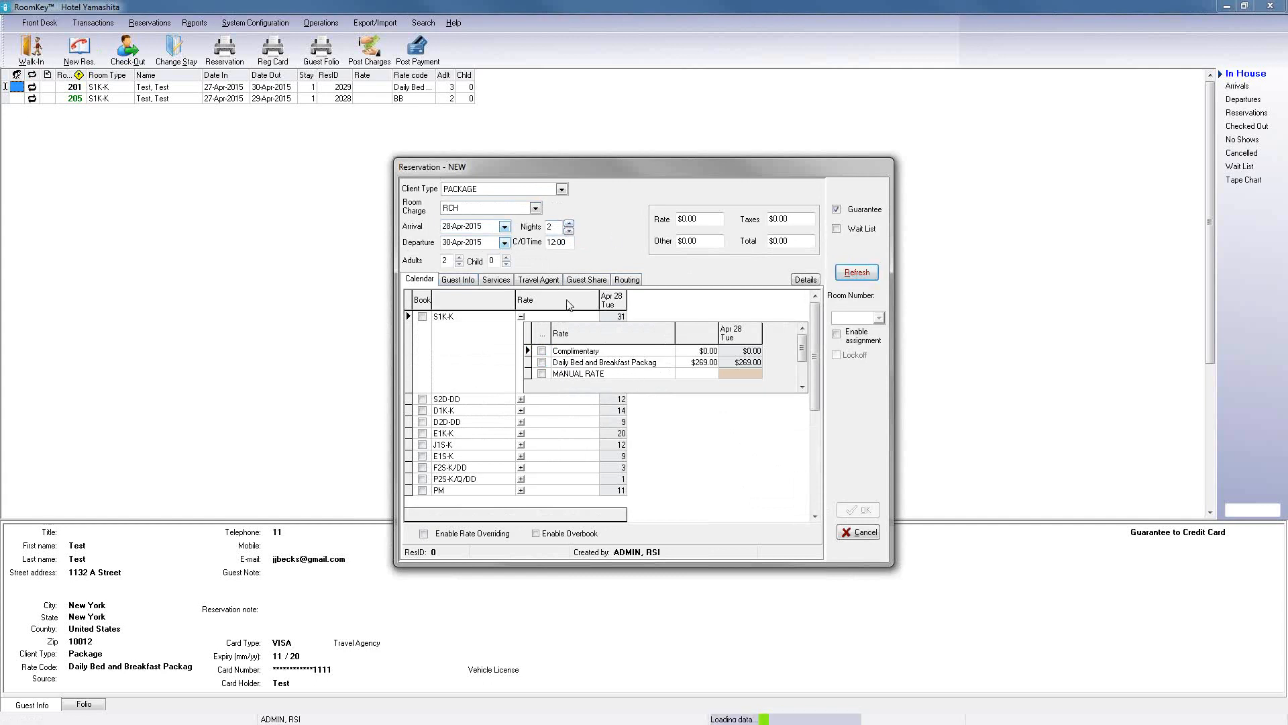
# Step: Book an S1K-K room at the 2 Night Bed and Breakfast Package rate
pyautogui.click(522, 318)
pyautogui.click(521, 317)
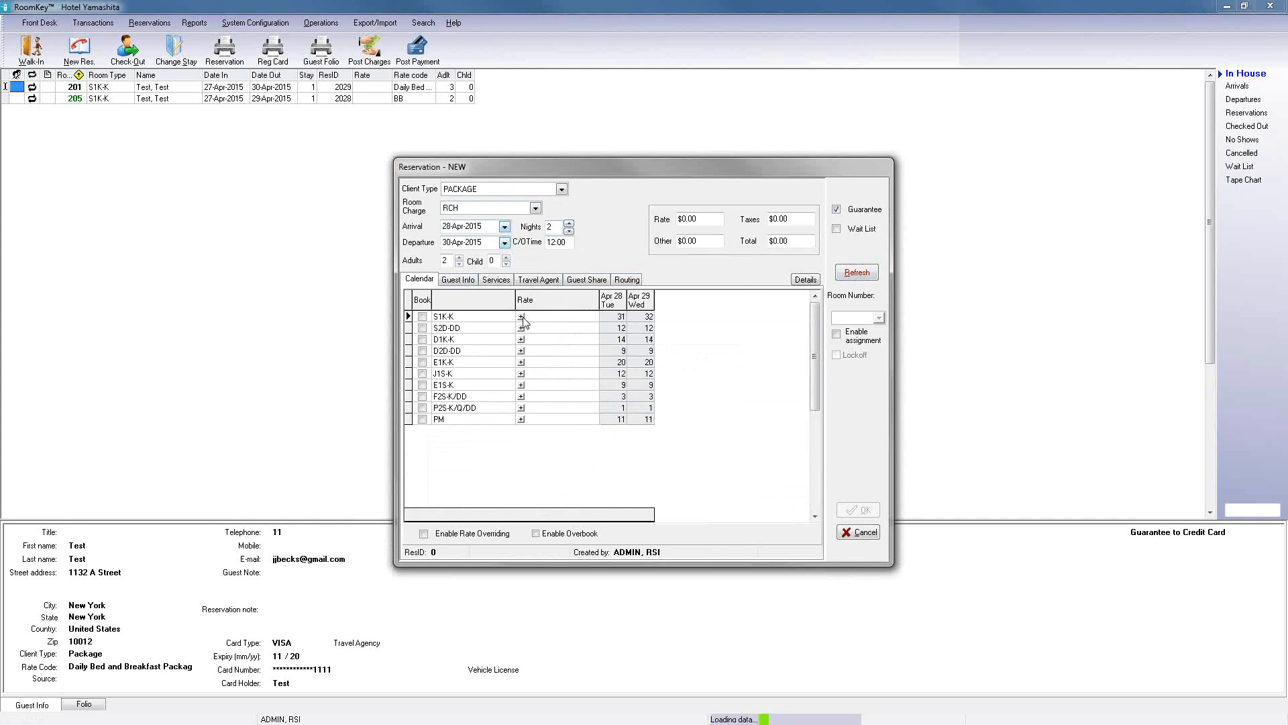
pyautogui.click(660, 363)
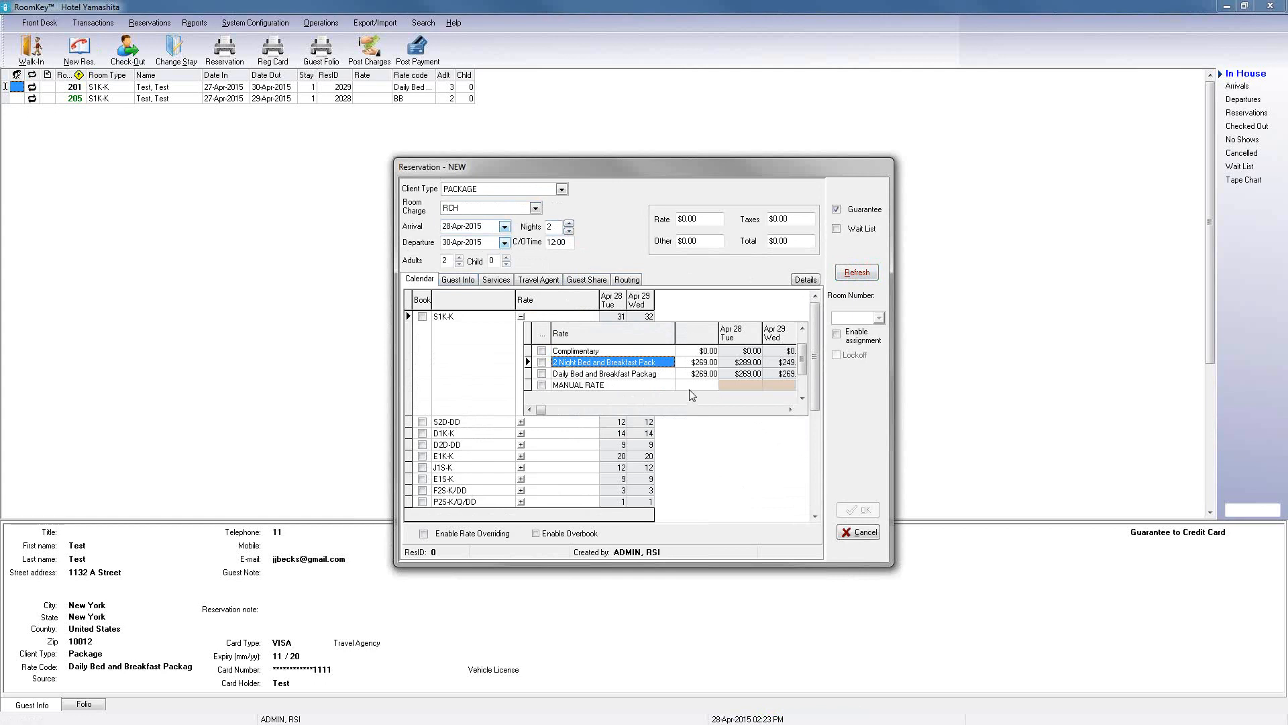
pyautogui.doubleClick(553, 363)
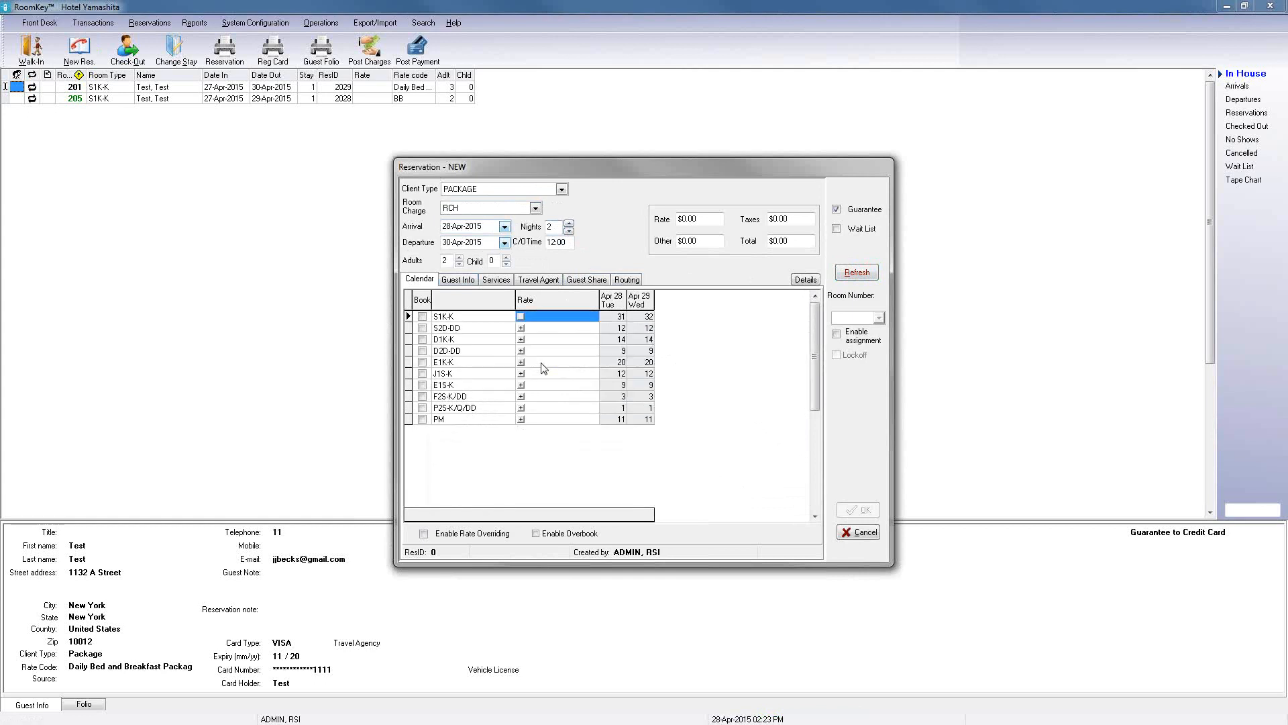
pyautogui.click(422, 318)
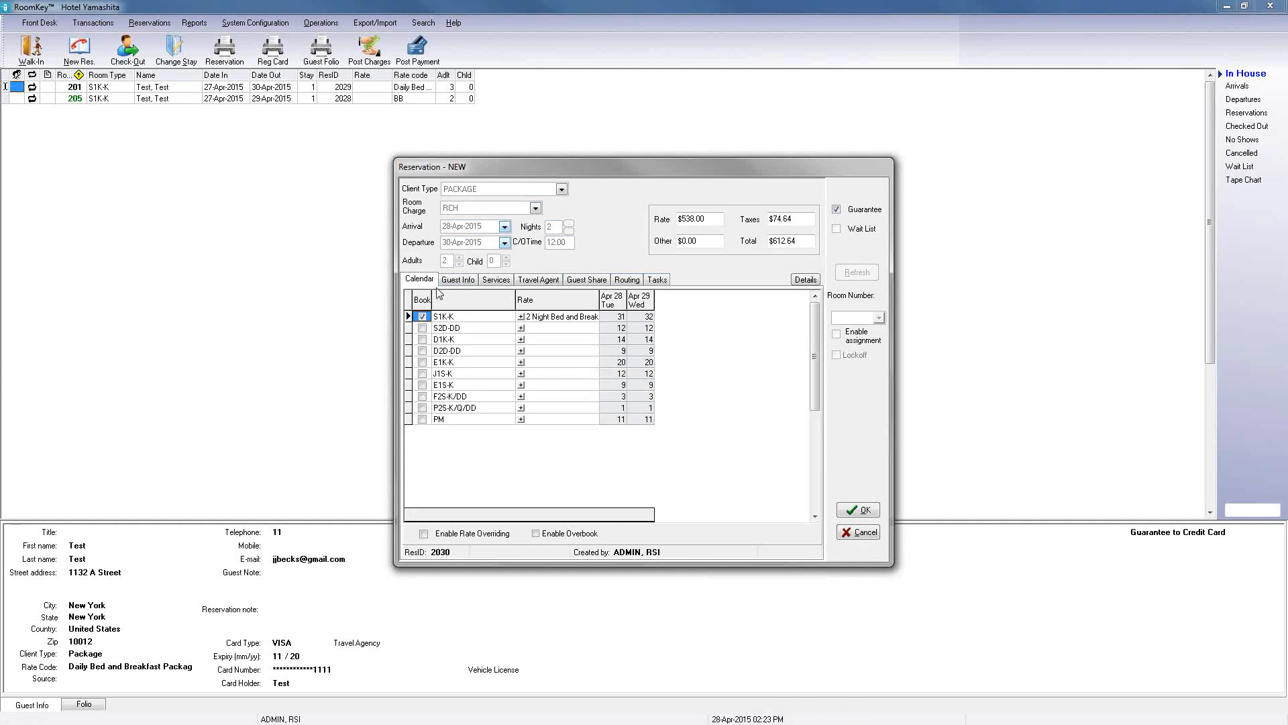
# Step: Search for the existing guest by last name and attach them to the reservation
pyautogui.click(457, 280)
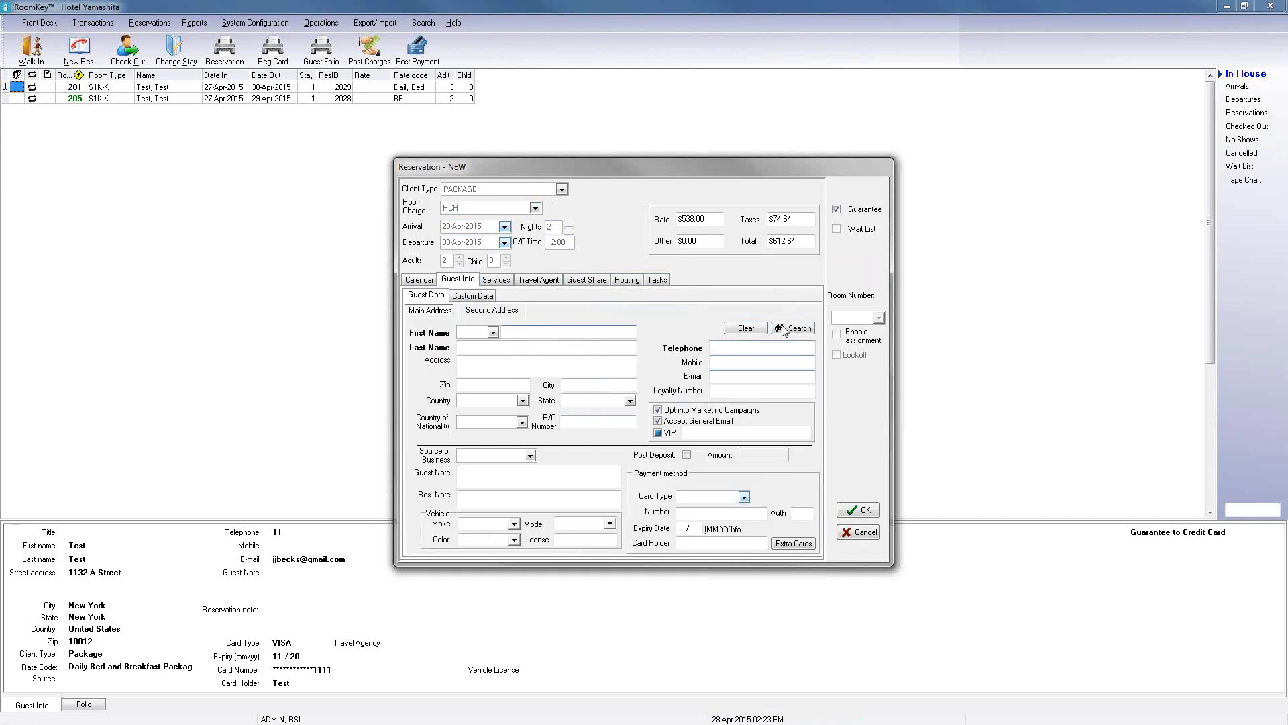
pyautogui.click(617, 335)
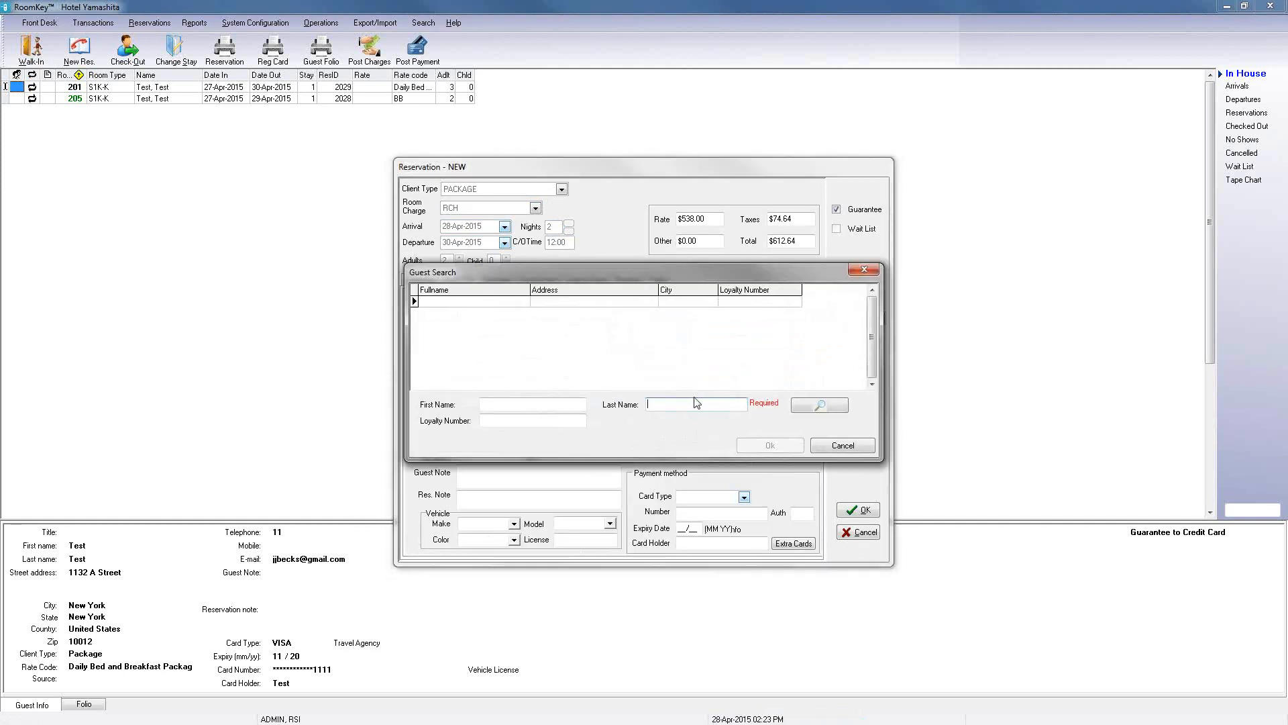
pyautogui.click(821, 405)
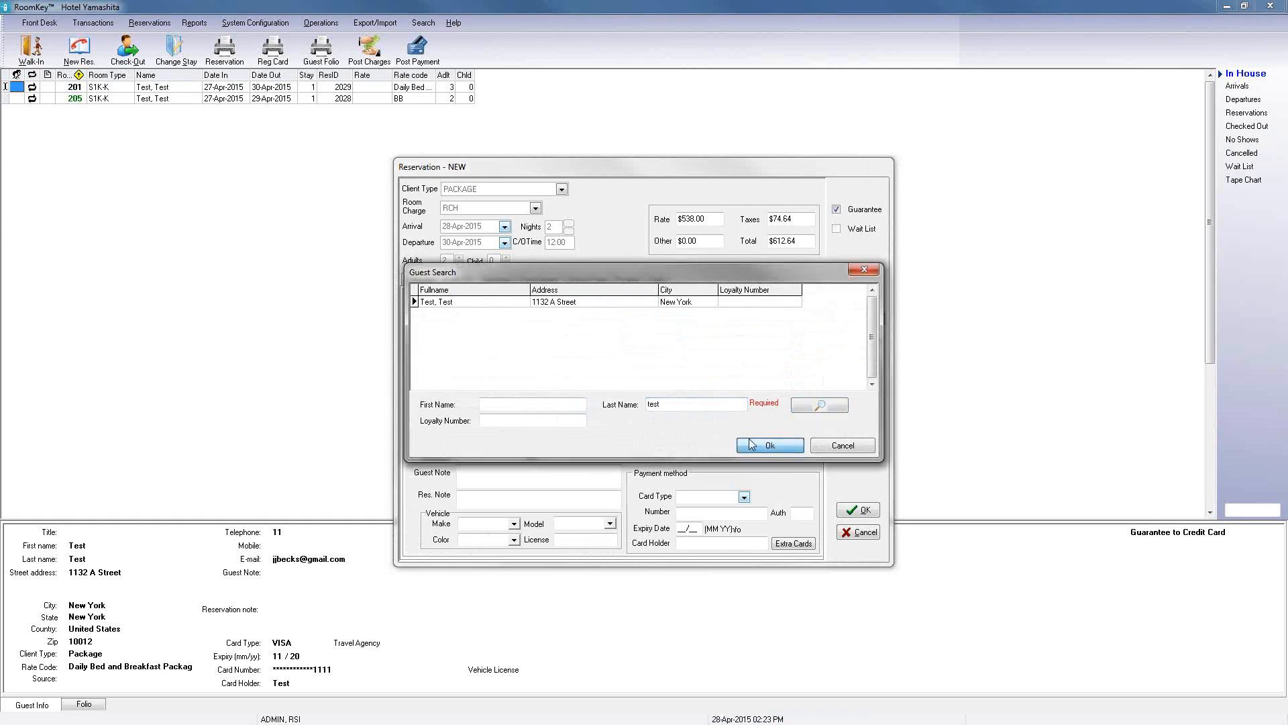
pyautogui.click(751, 445)
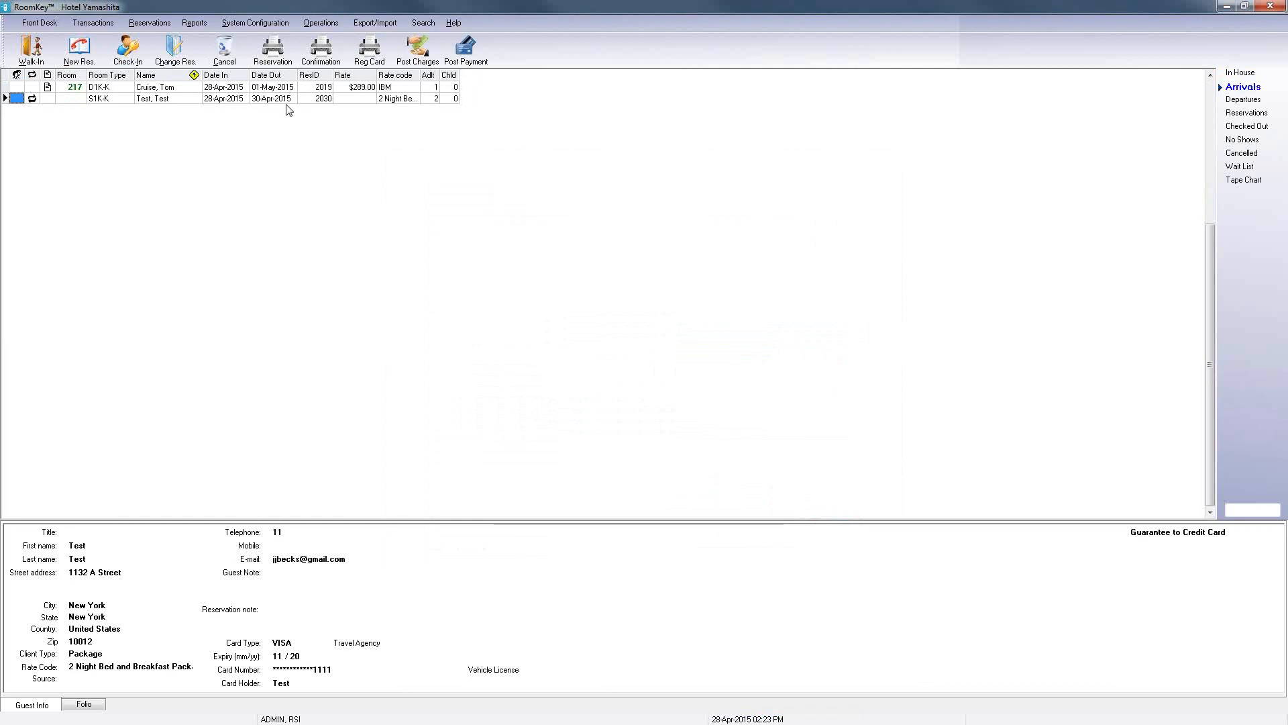
# Step: Check the new arrival into room 204 with online processing disabled
pyautogui.click(257, 100)
pyautogui.moveTo(459, 77); pyautogui.dragTo(541, 79)
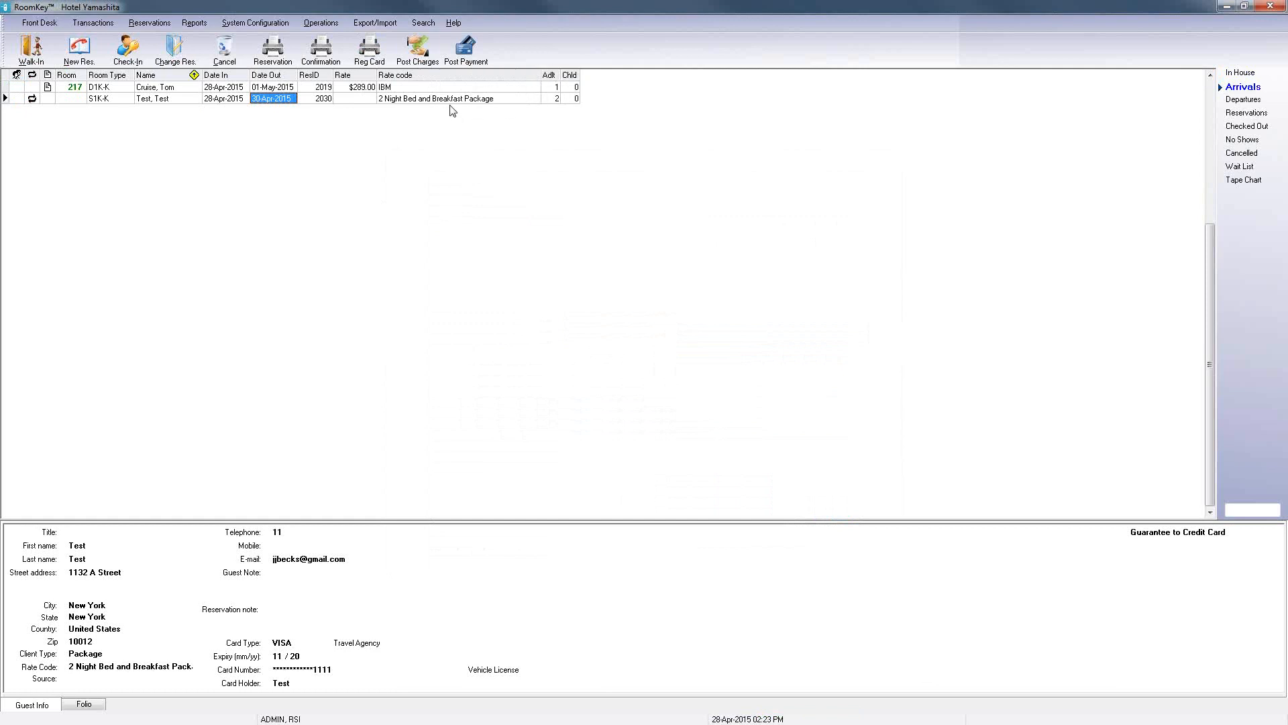
pyautogui.click(133, 54)
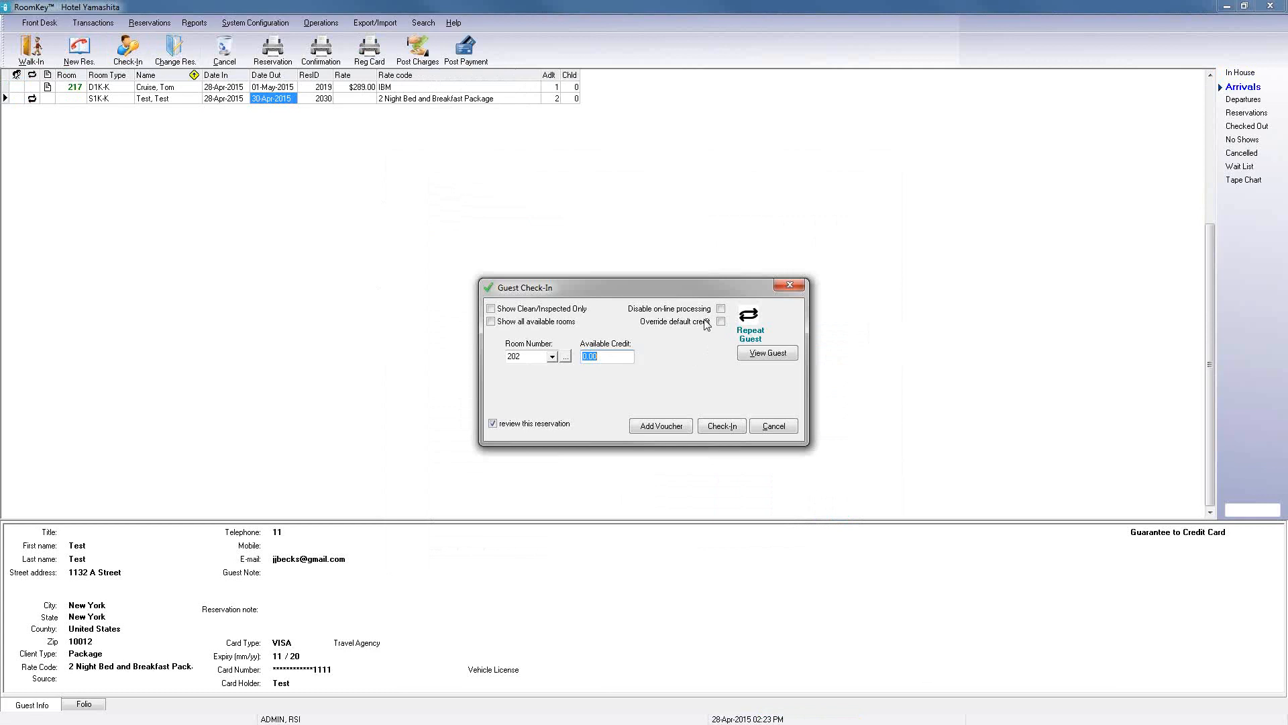
pyautogui.click(721, 310)
pyautogui.click(551, 358)
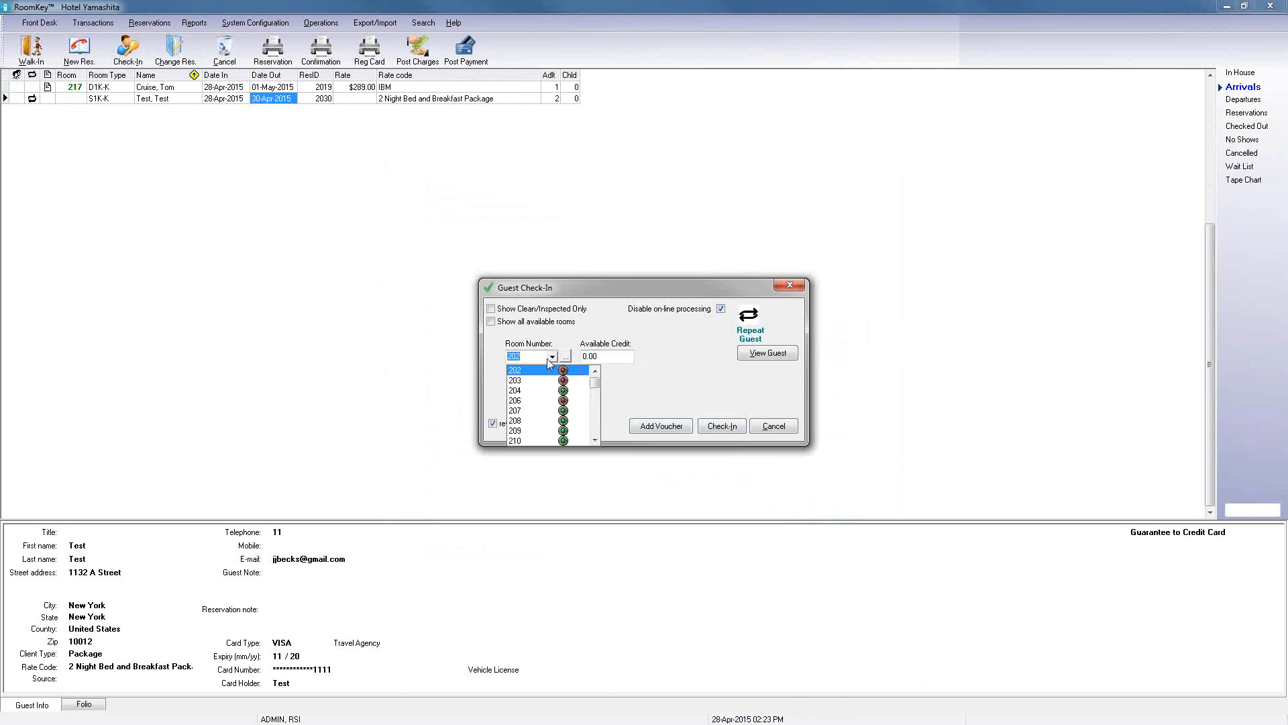
pyautogui.click(528, 391)
pyautogui.click(710, 431)
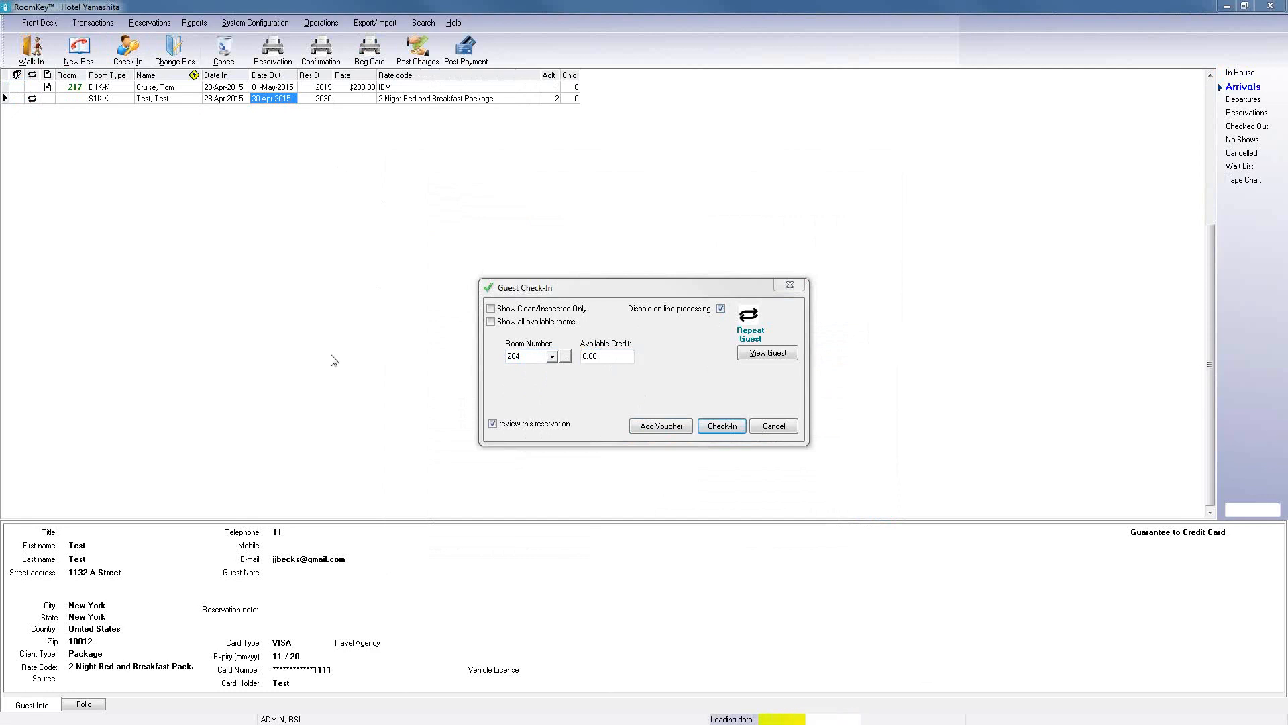
# Step: Open the checked-in guest's folio and examine the package charge, tax and total
pyautogui.click(95, 711)
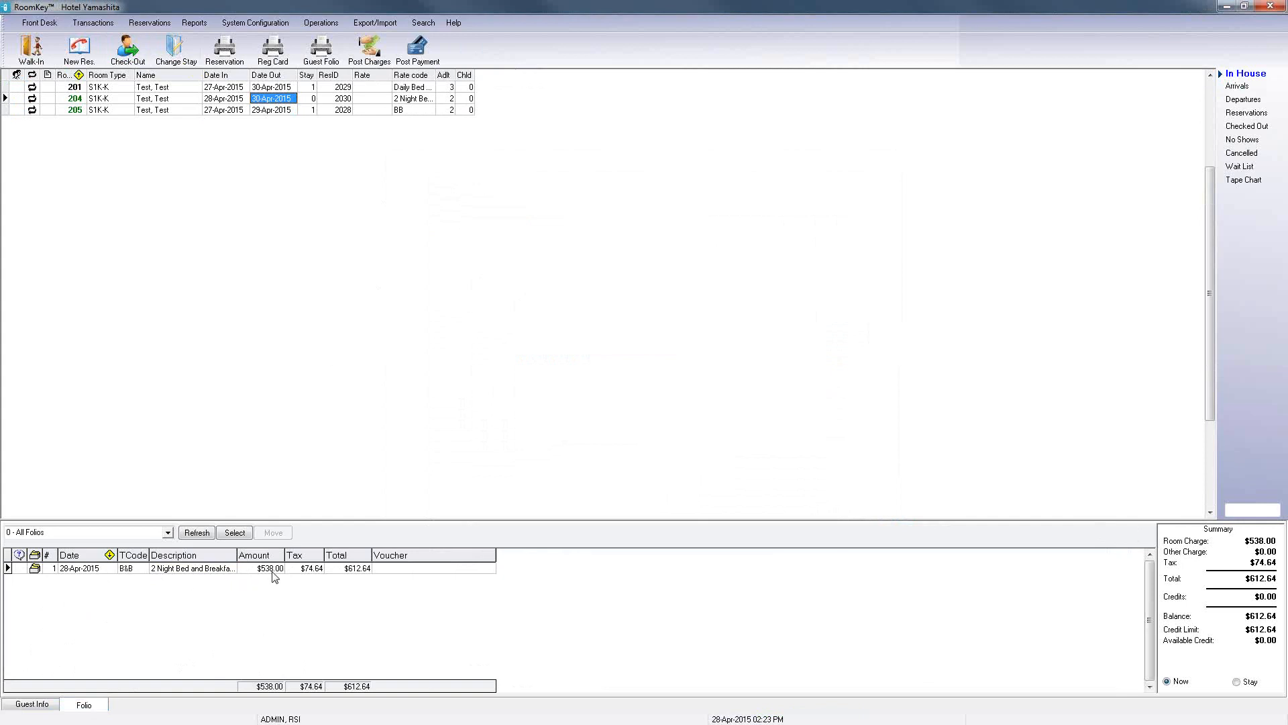
pyautogui.click(300, 572)
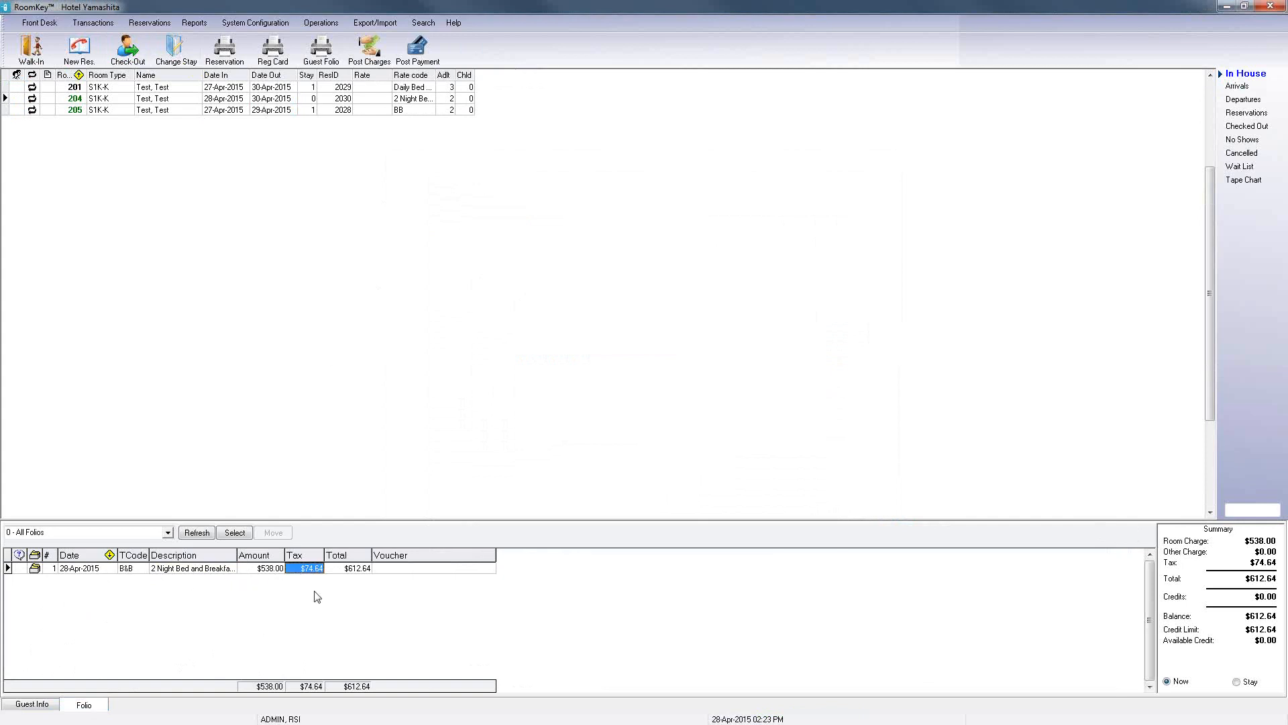
pyautogui.click(352, 568)
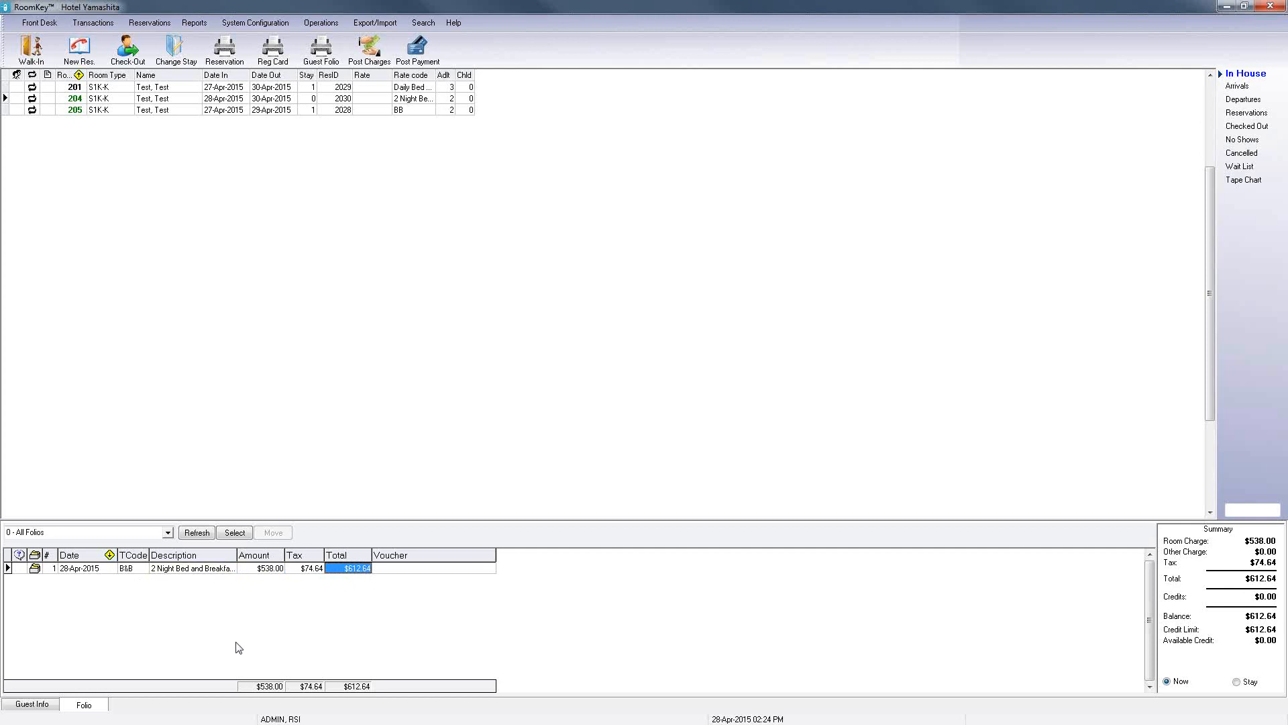
pyautogui.click(166, 569)
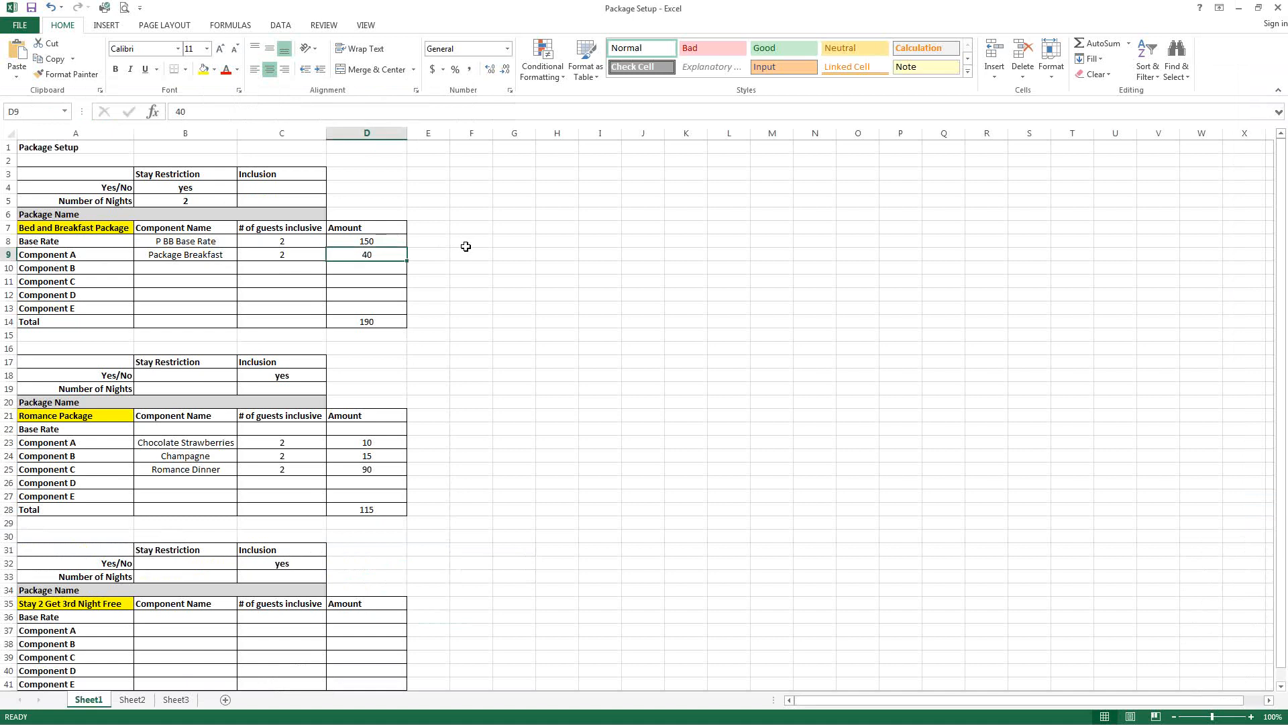
# Step: Switch to the Package Setup spreadsheet in Excel and review the Romance Package section
pyautogui.scroll(-3, 468, 249)
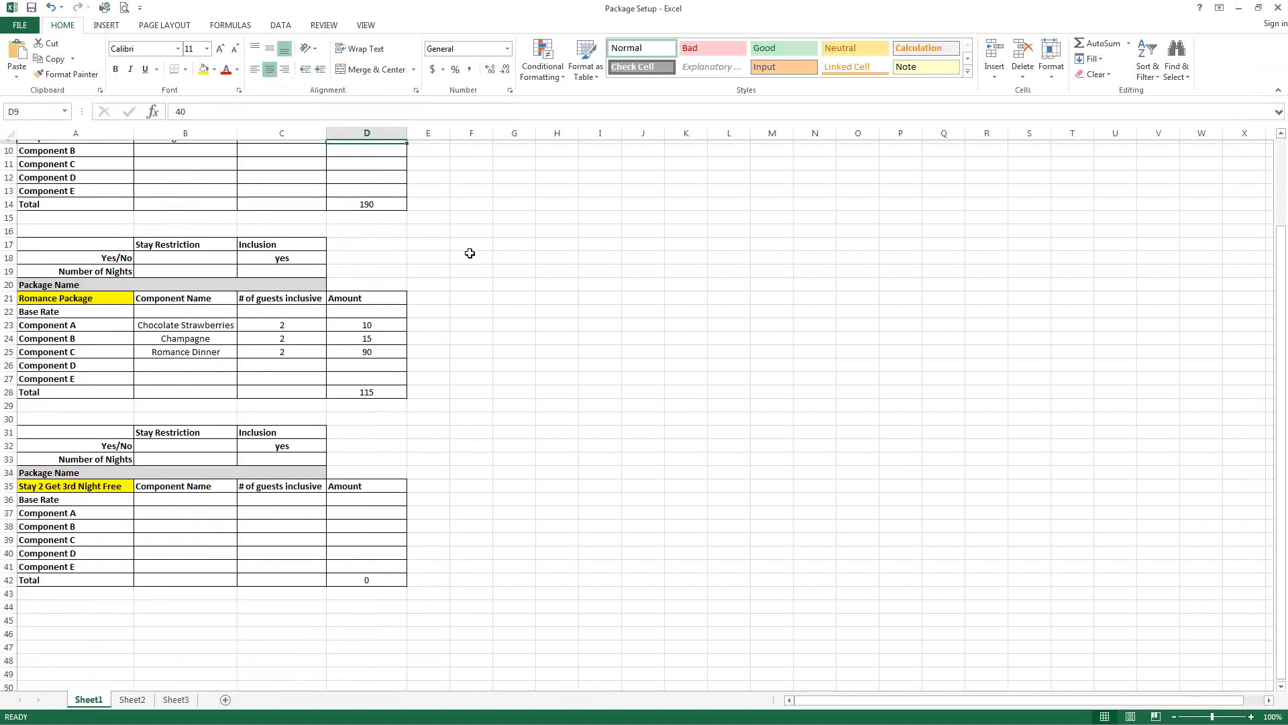
pyautogui.scroll(-1, 470, 253)
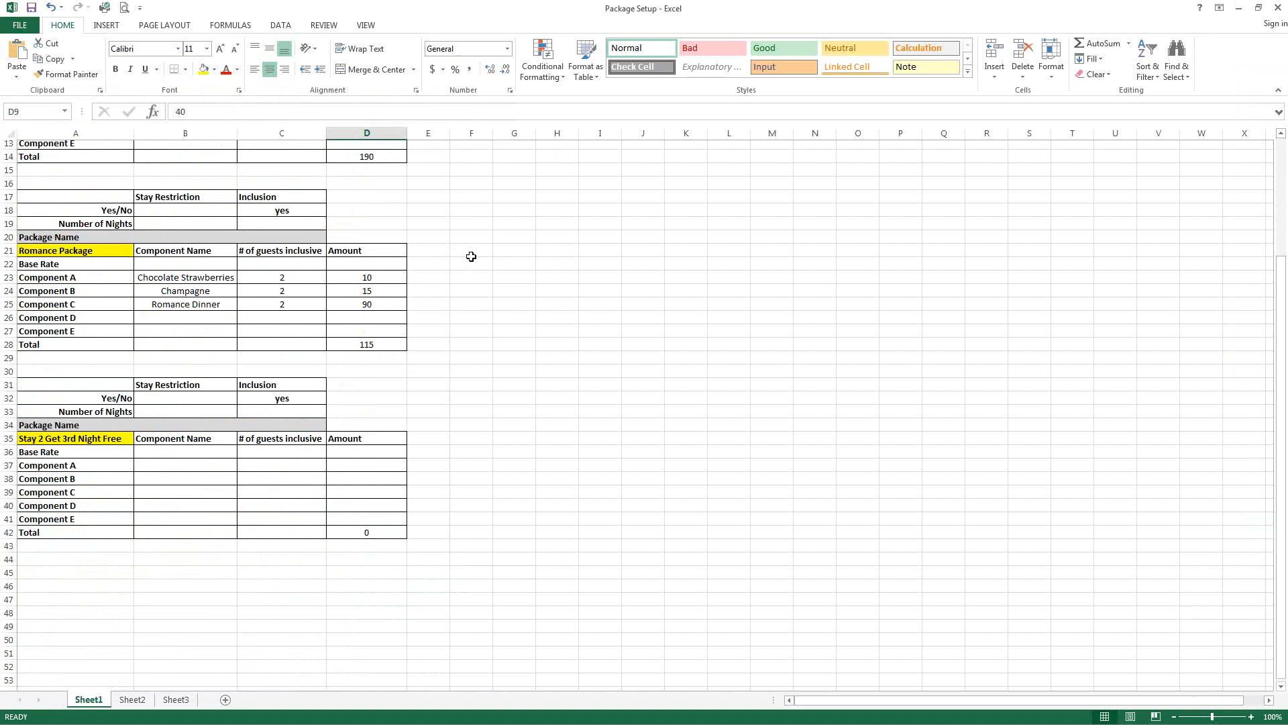
pyautogui.scroll(-1, 470, 255)
pyautogui.click(262, 177)
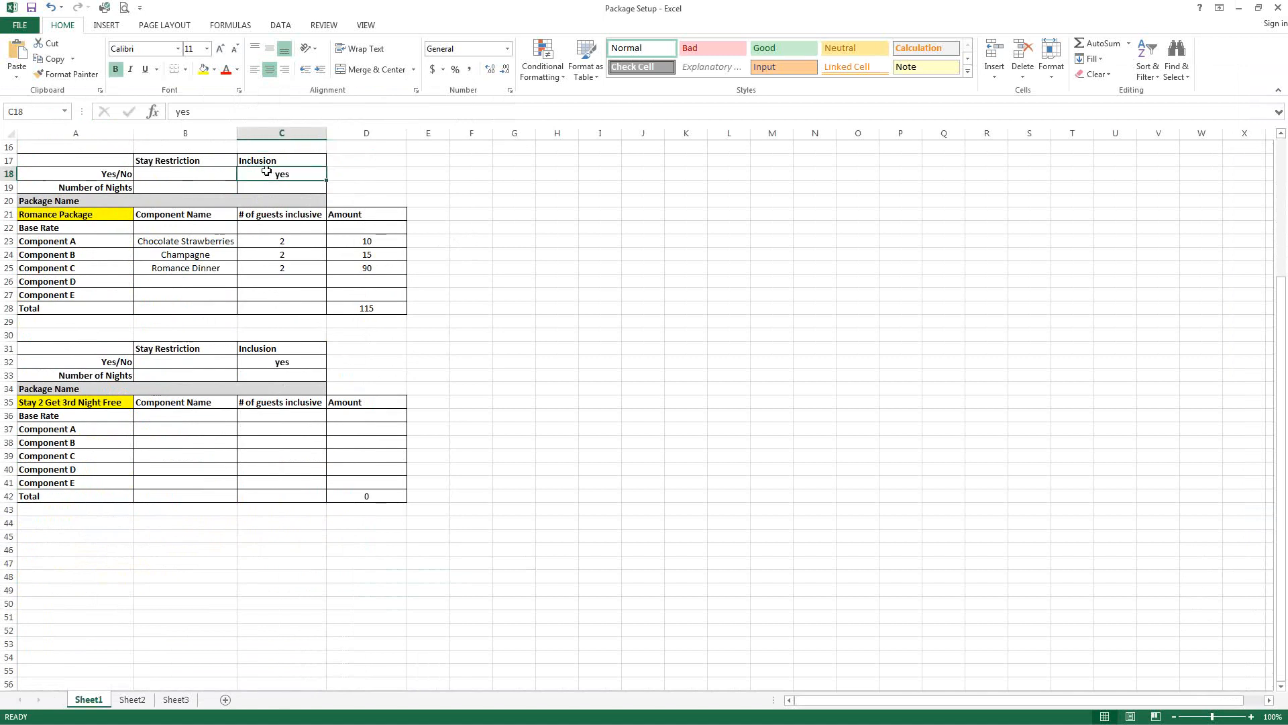
pyautogui.click(264, 190)
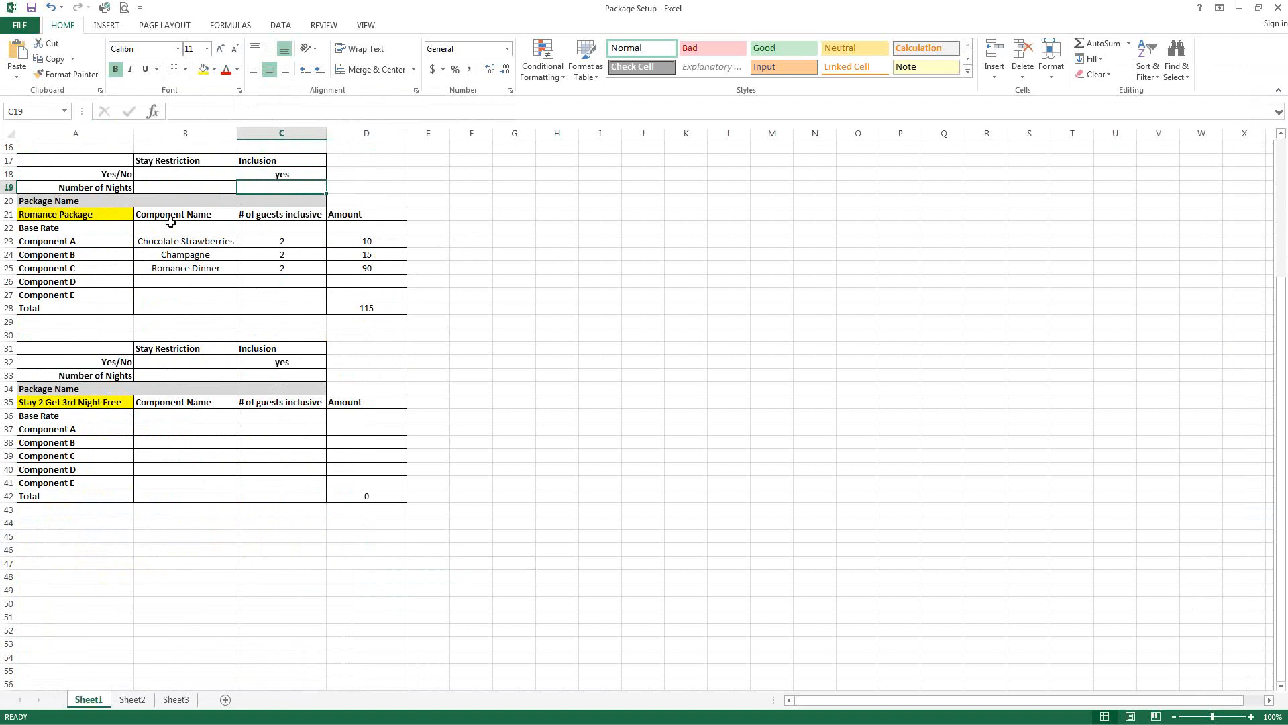
pyautogui.click(66, 215)
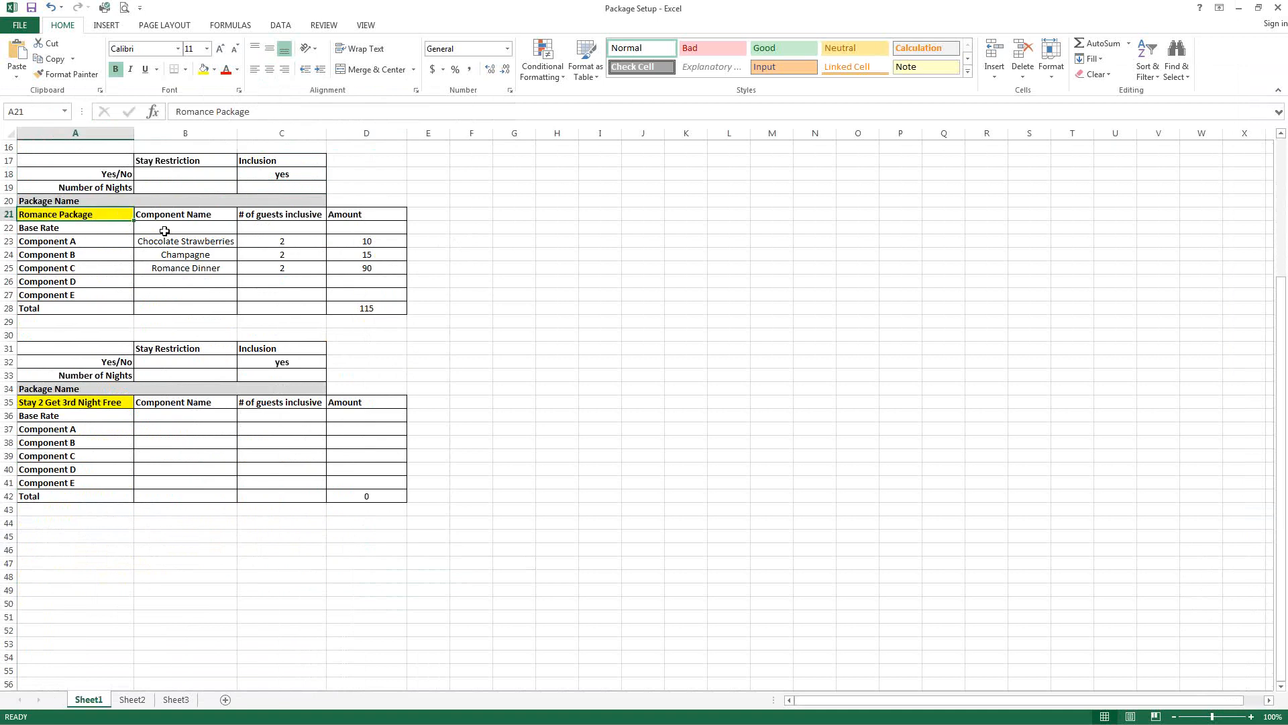
# Step: Set the Romance Package base rate's number of guests inclusive to 2 in the spreadsheet
pyautogui.click(214, 230)
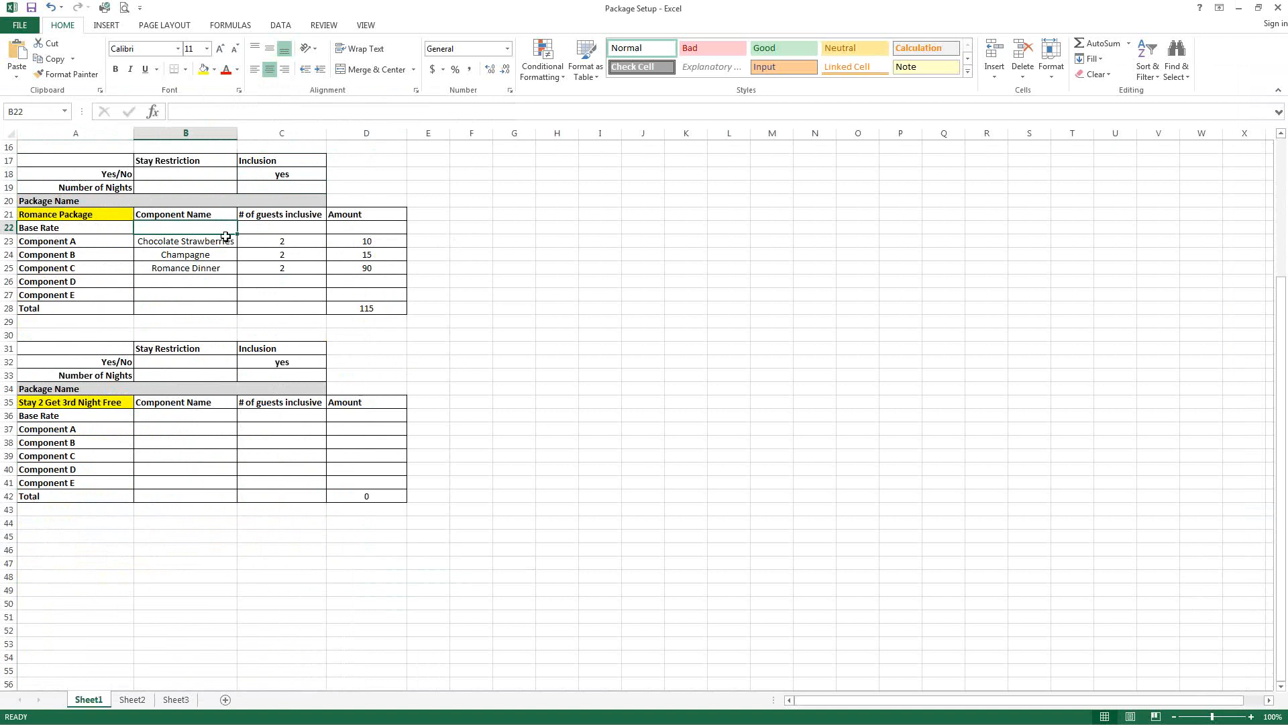
pyautogui.click(285, 229)
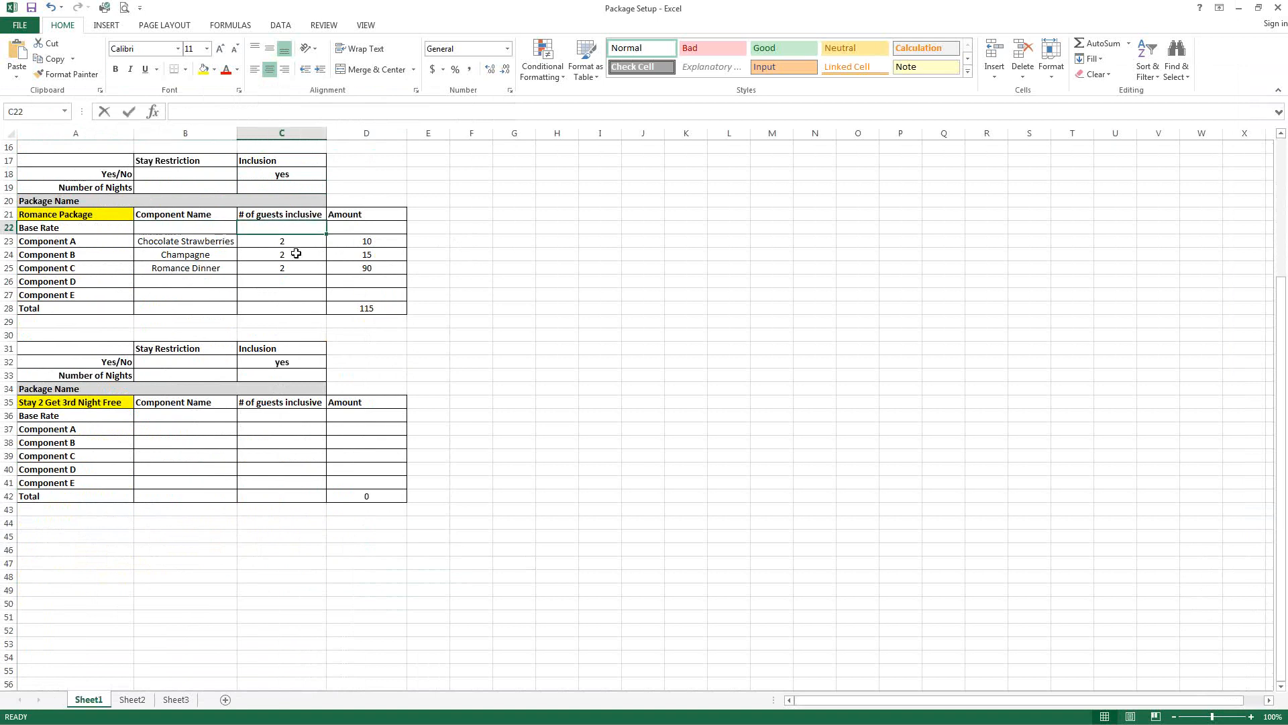
pyautogui.write('2')
pyautogui.press('Tab')
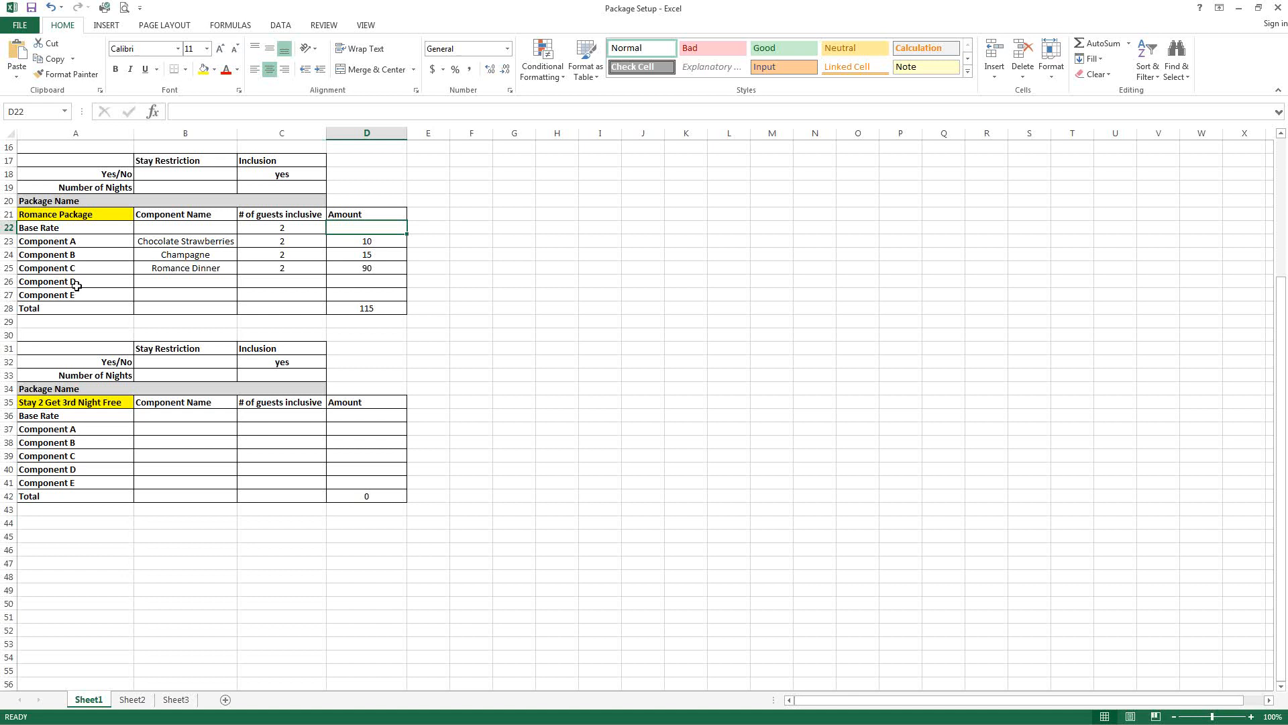
# Step: Review the Romance Package component names and guest counts in the spreadsheet
pyautogui.click(174, 245)
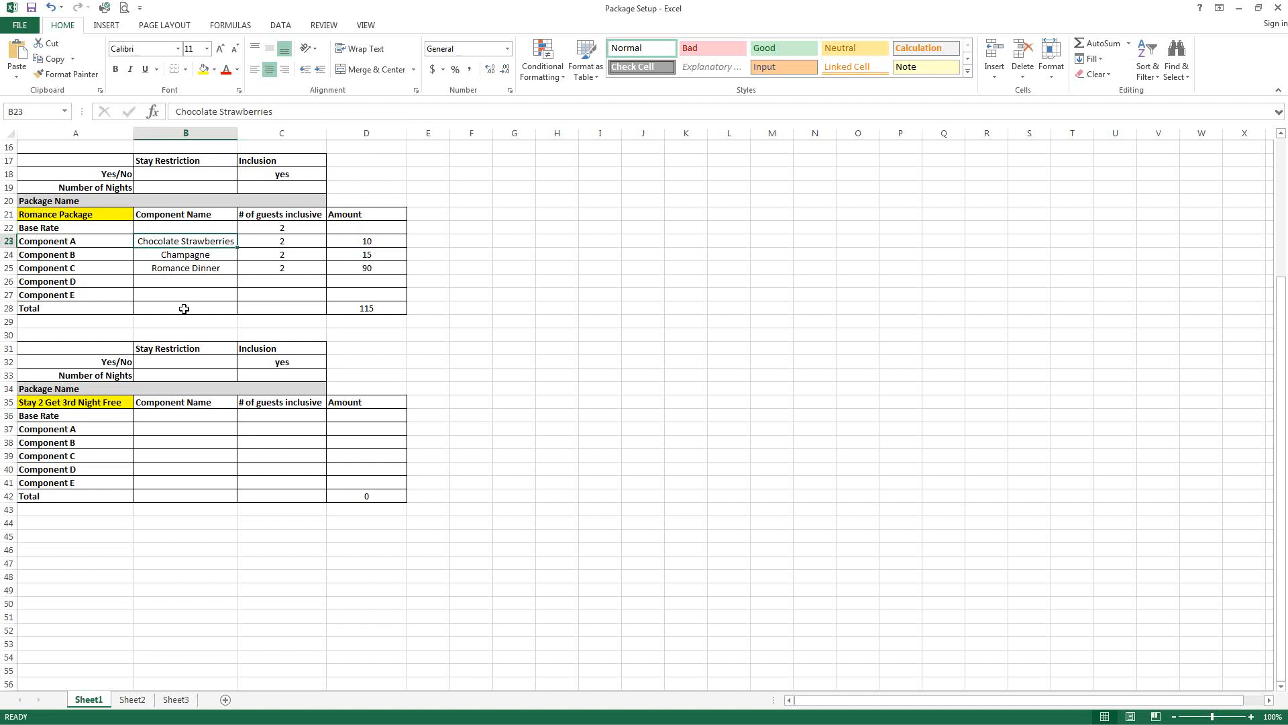
pyautogui.click(261, 246)
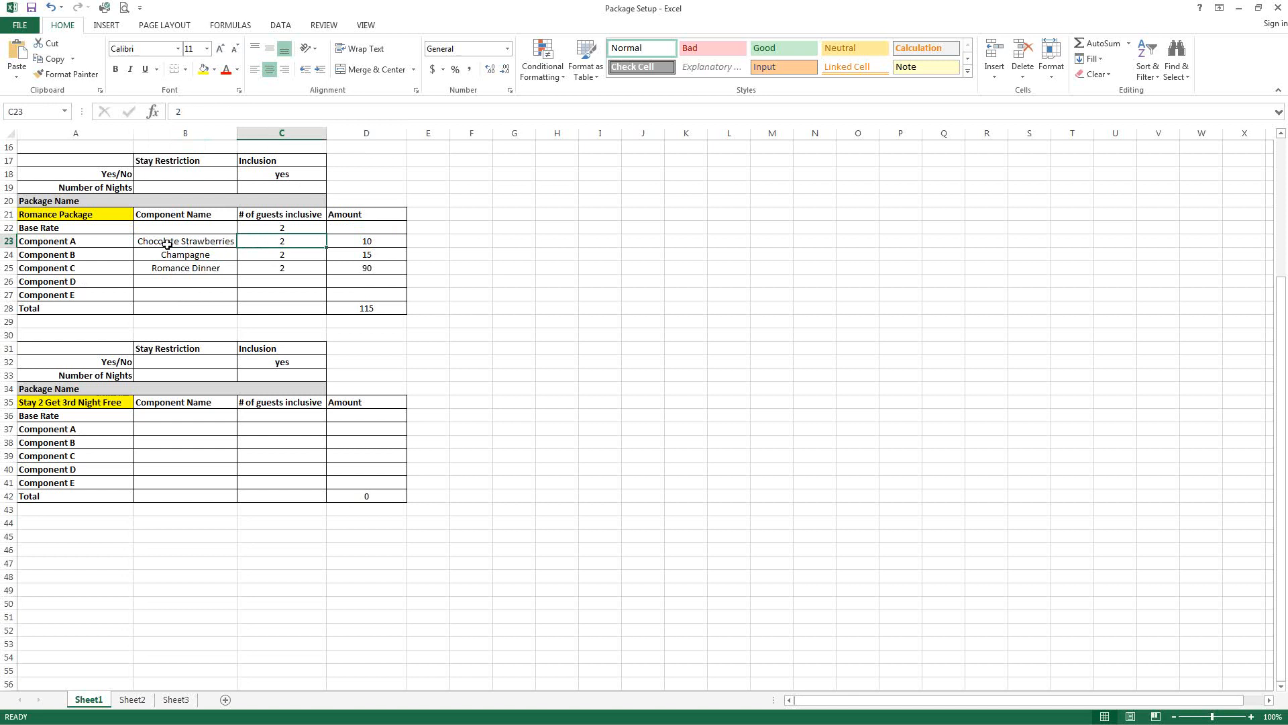
pyautogui.click(201, 257)
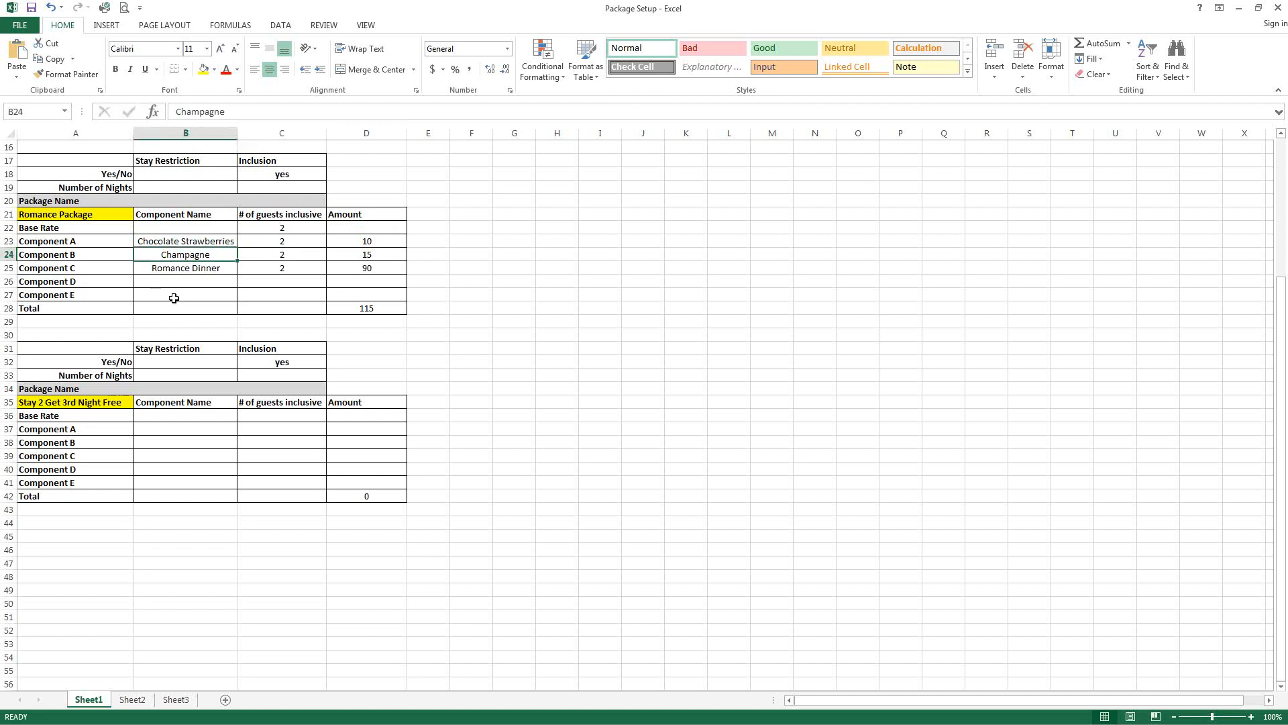
pyautogui.scroll(4, 174, 298)
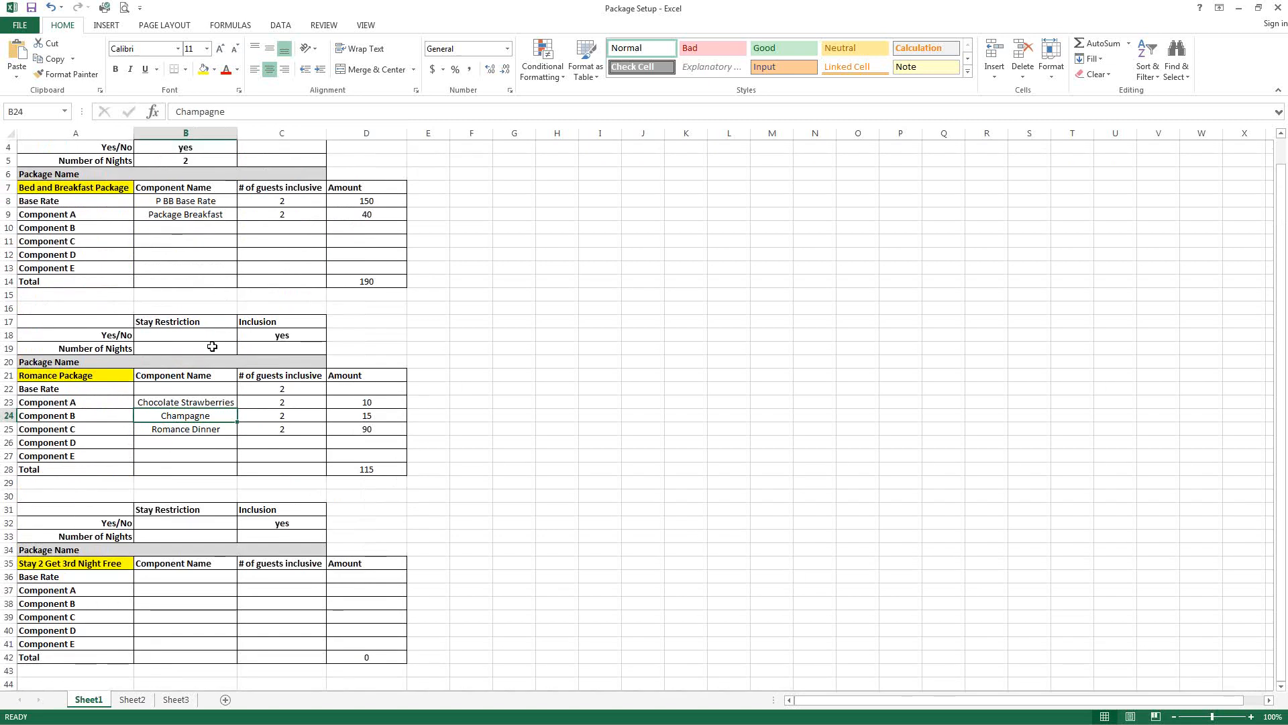
pyautogui.scroll(-1, 212, 346)
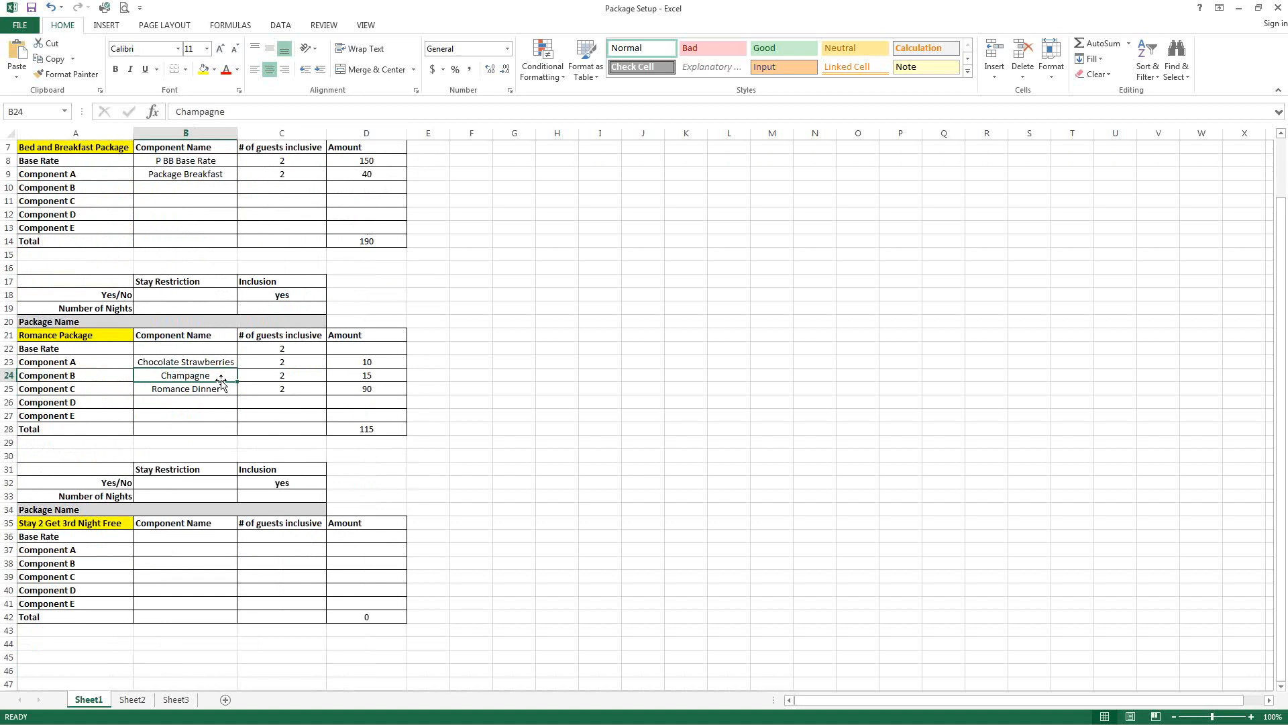
pyautogui.scroll(-1, 221, 381)
pyautogui.scroll(-1, 221, 381)
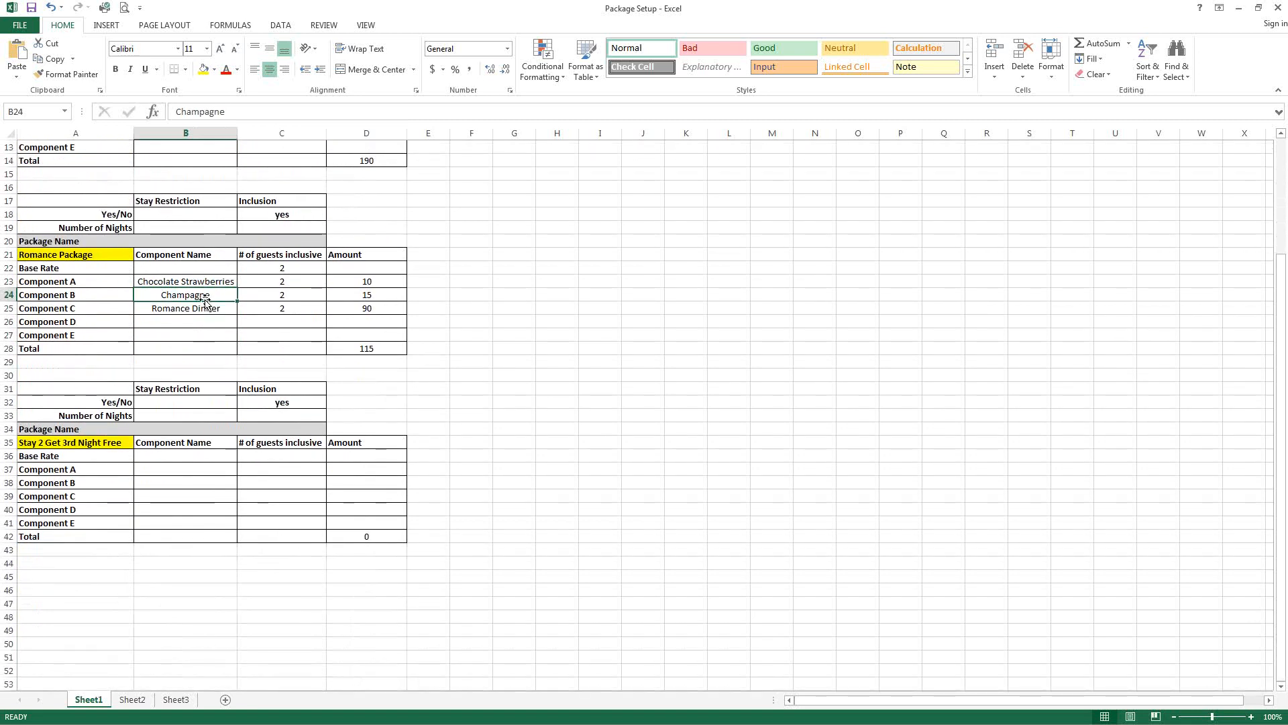
# Step: Examine the Romance Package component amounts and the total's sum formula
pyautogui.click(182, 321)
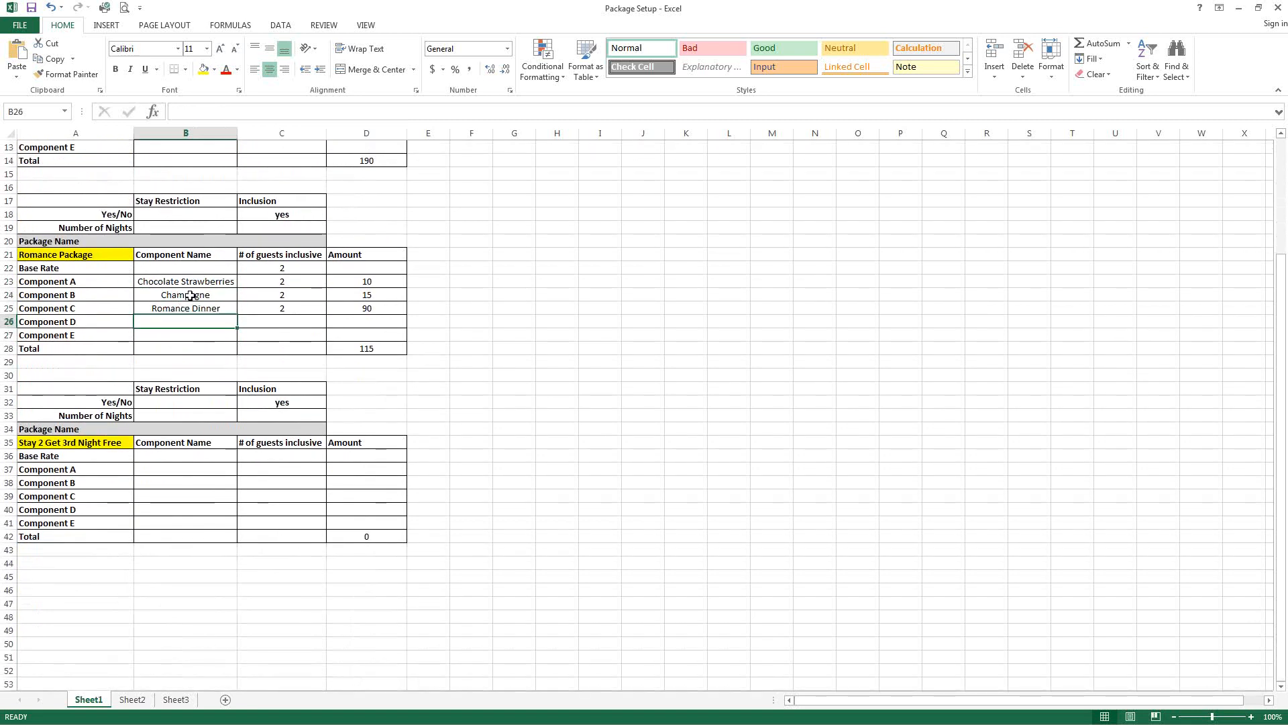
pyautogui.click(193, 295)
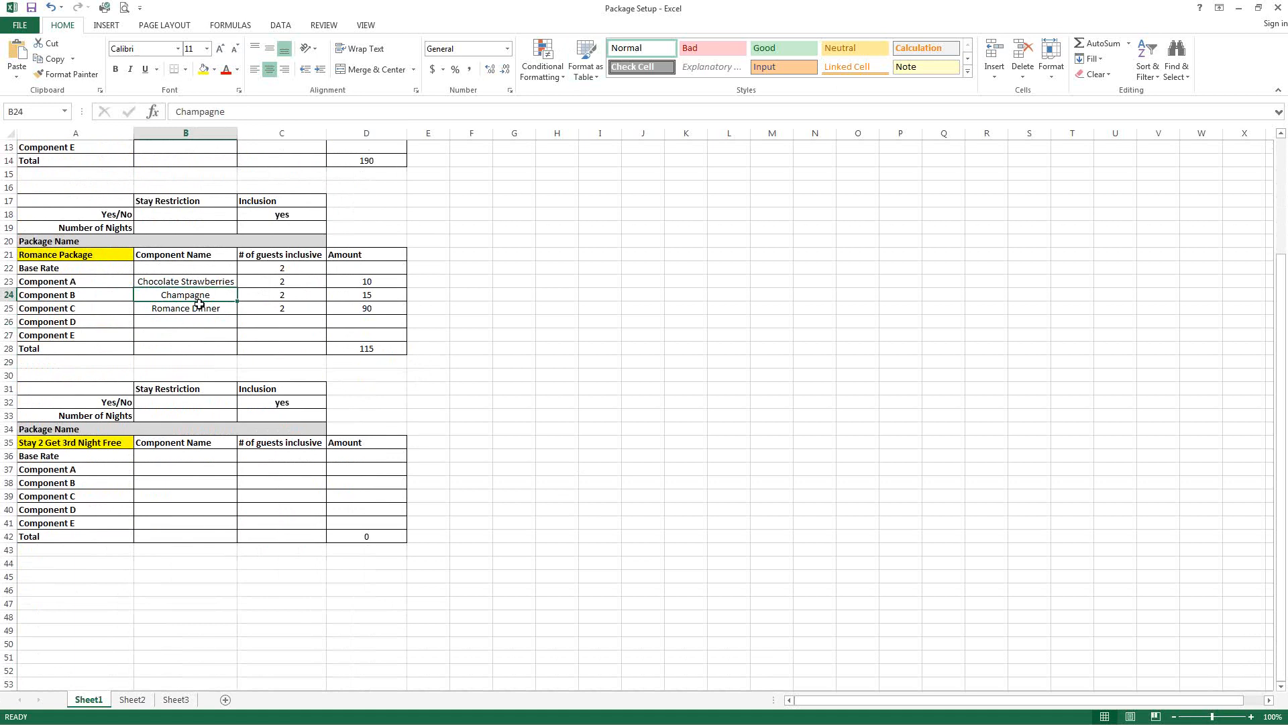
pyautogui.click(352, 280)
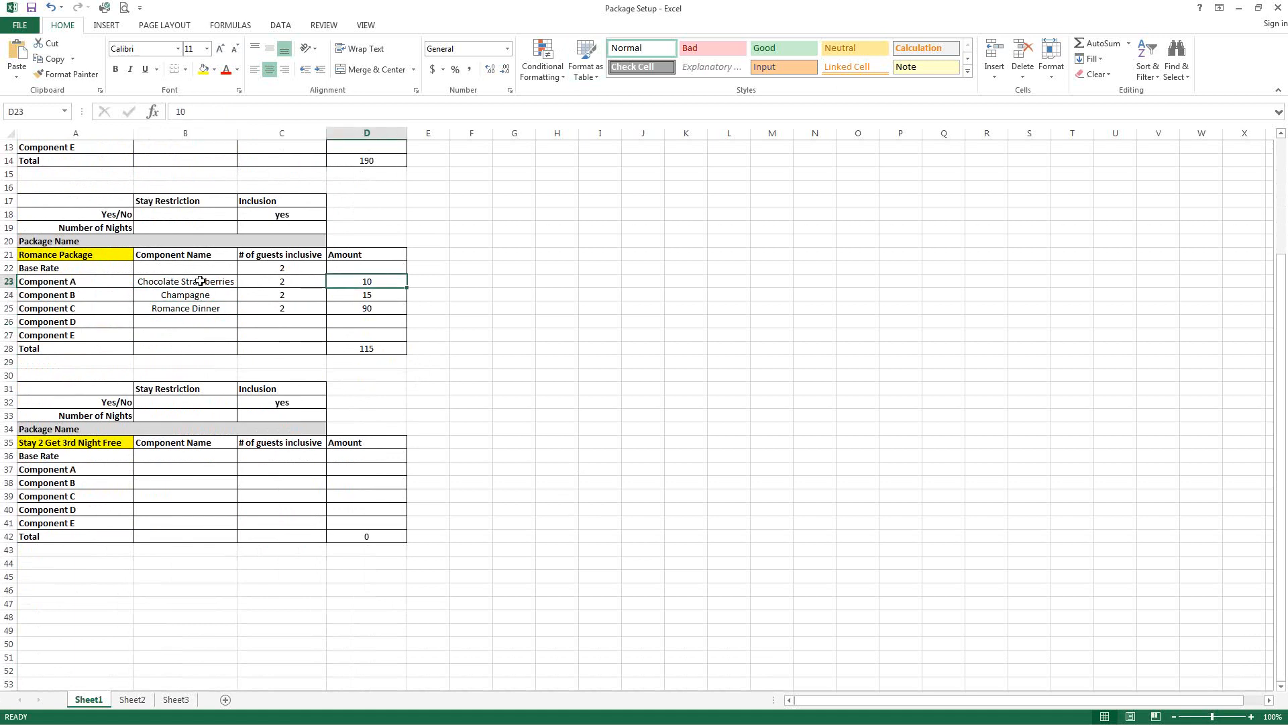
pyautogui.click(262, 284)
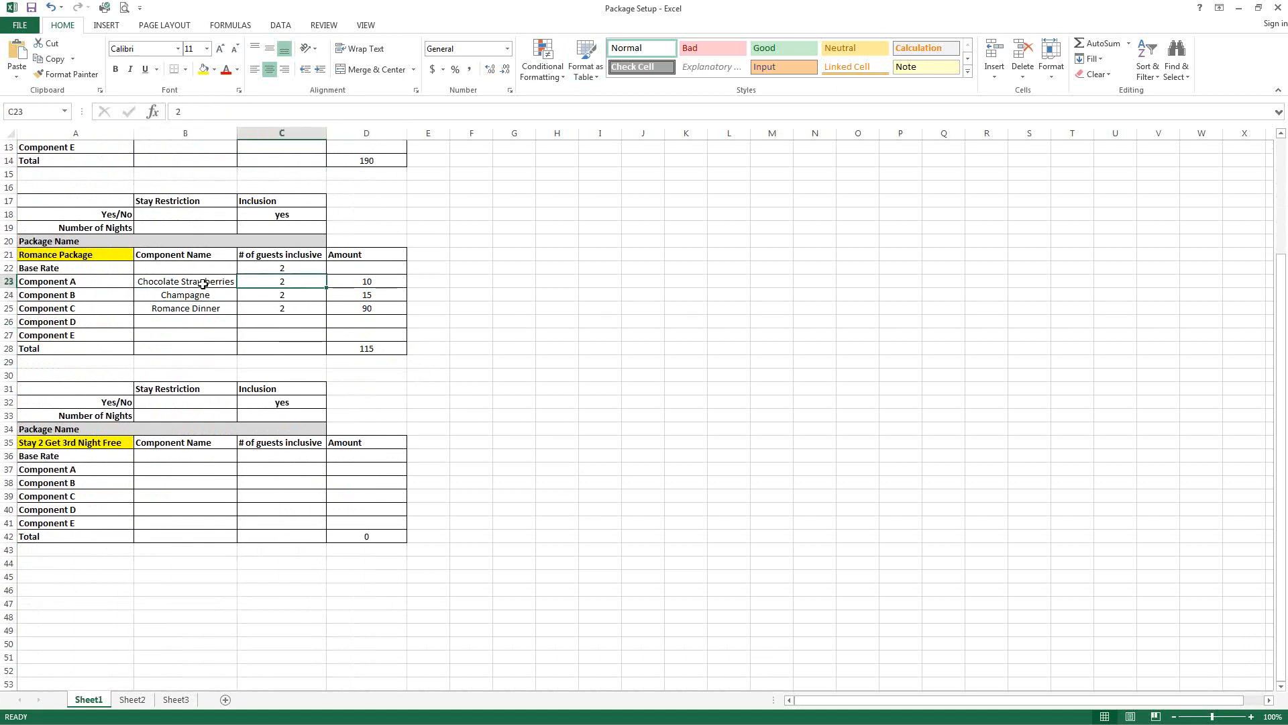
pyautogui.click(367, 282)
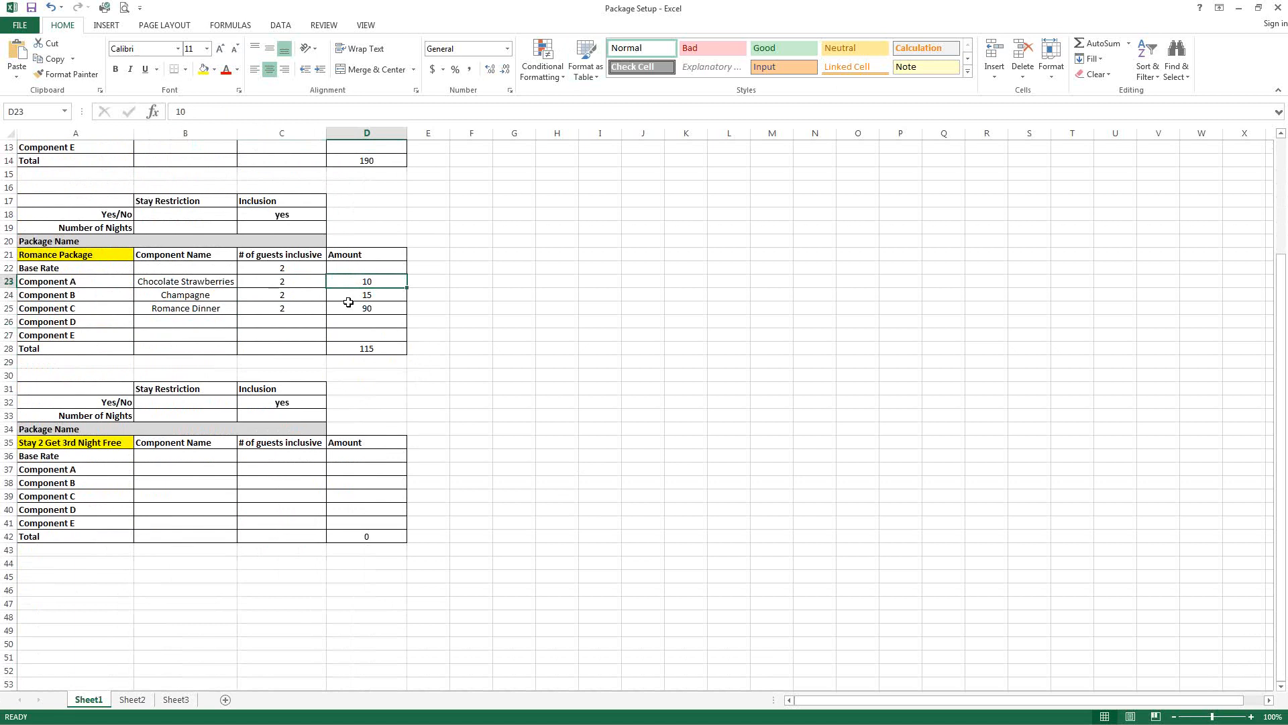
pyautogui.click(350, 295)
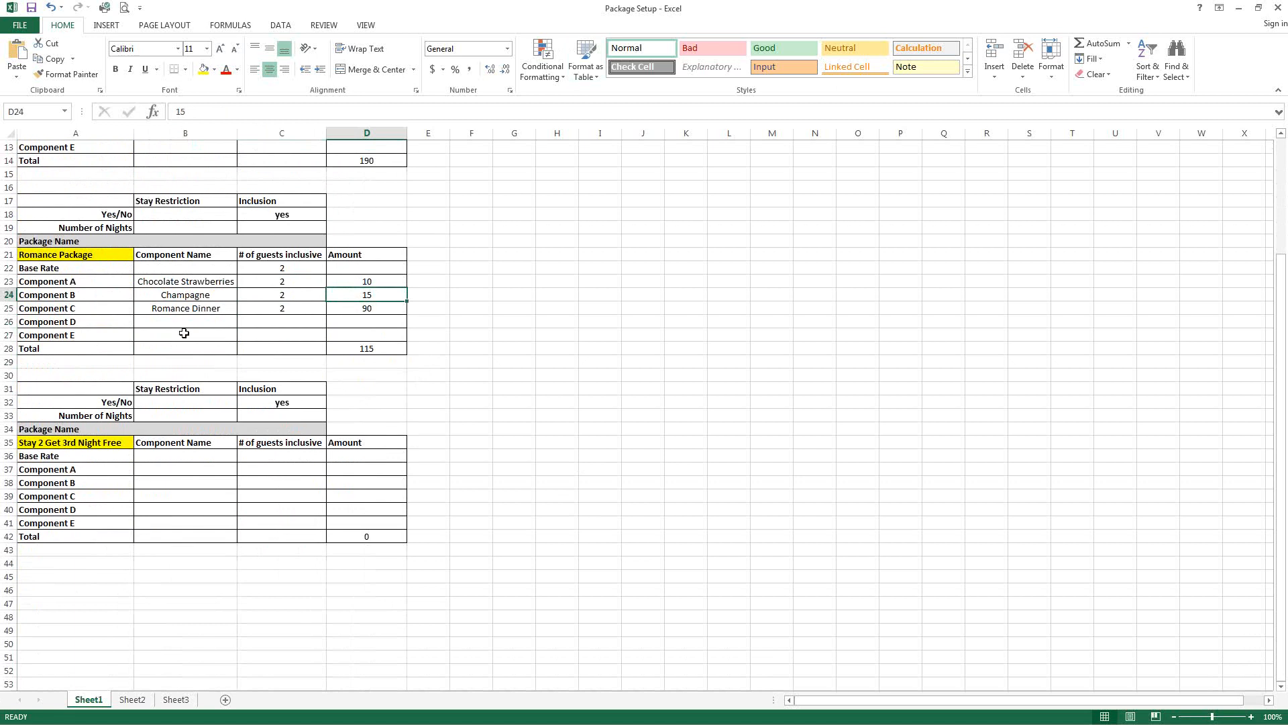
pyautogui.click(190, 308)
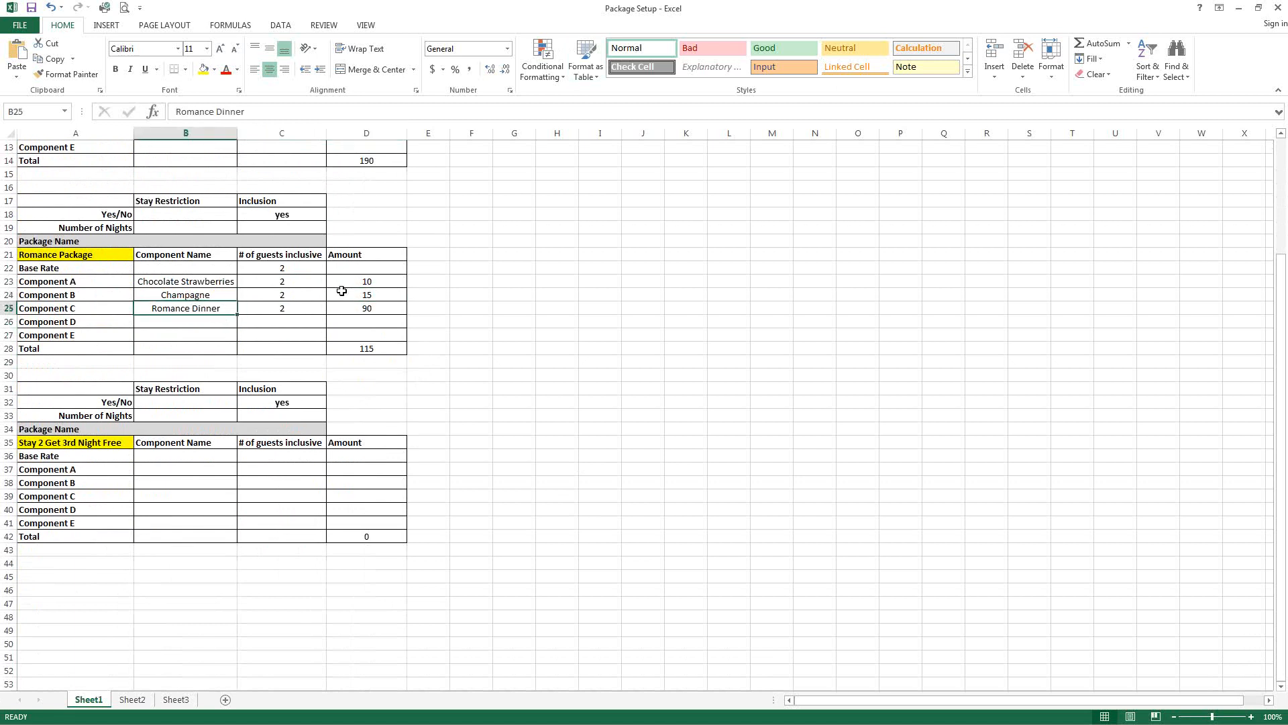
pyautogui.click(280, 308)
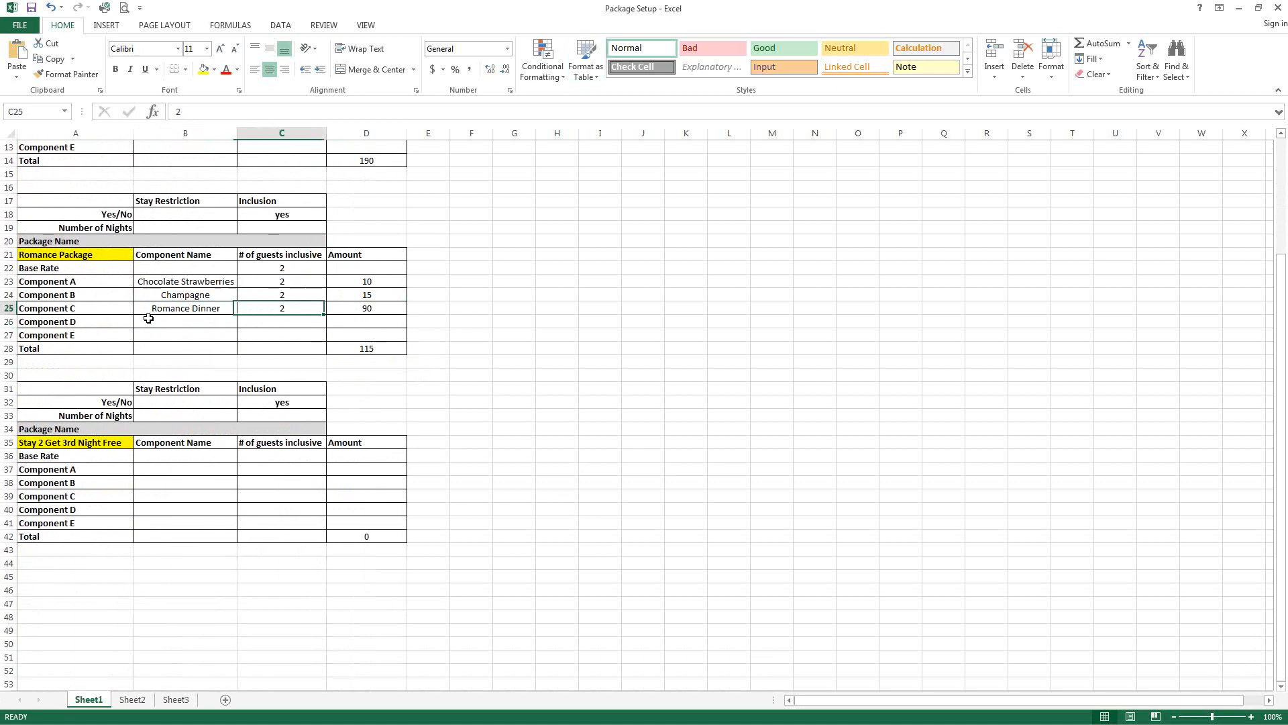
pyautogui.click(378, 309)
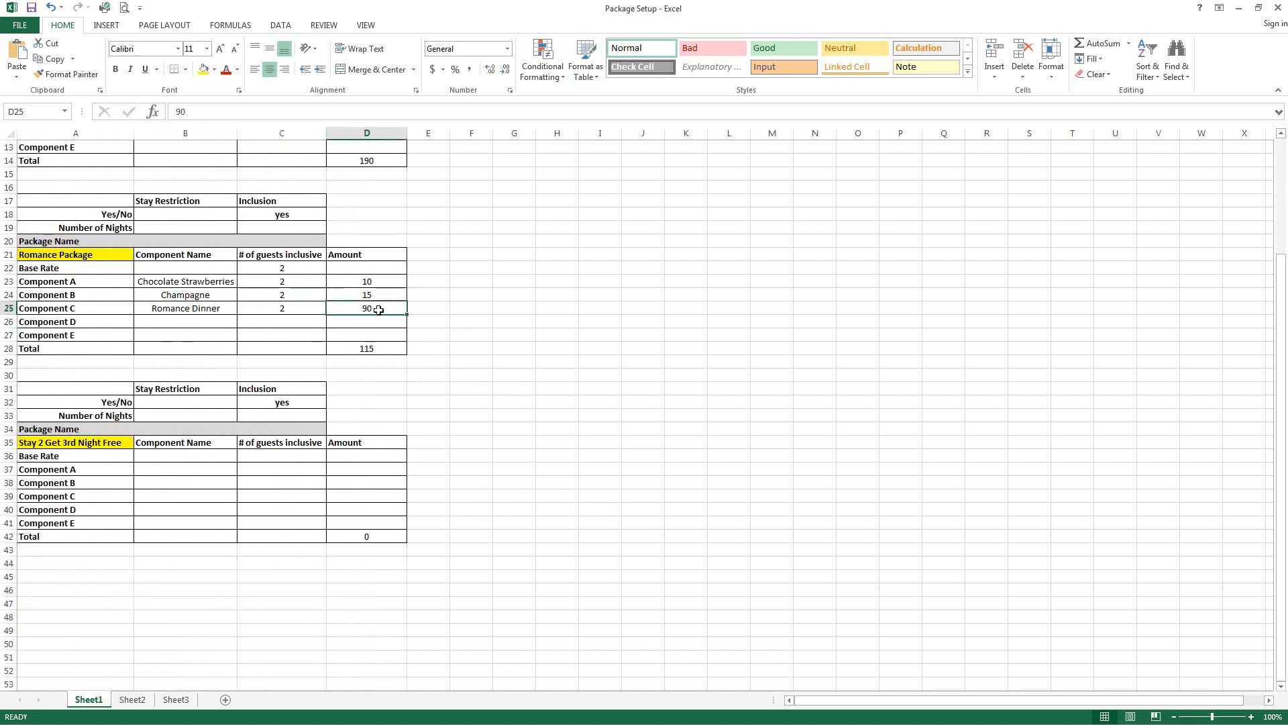
pyautogui.click(214, 309)
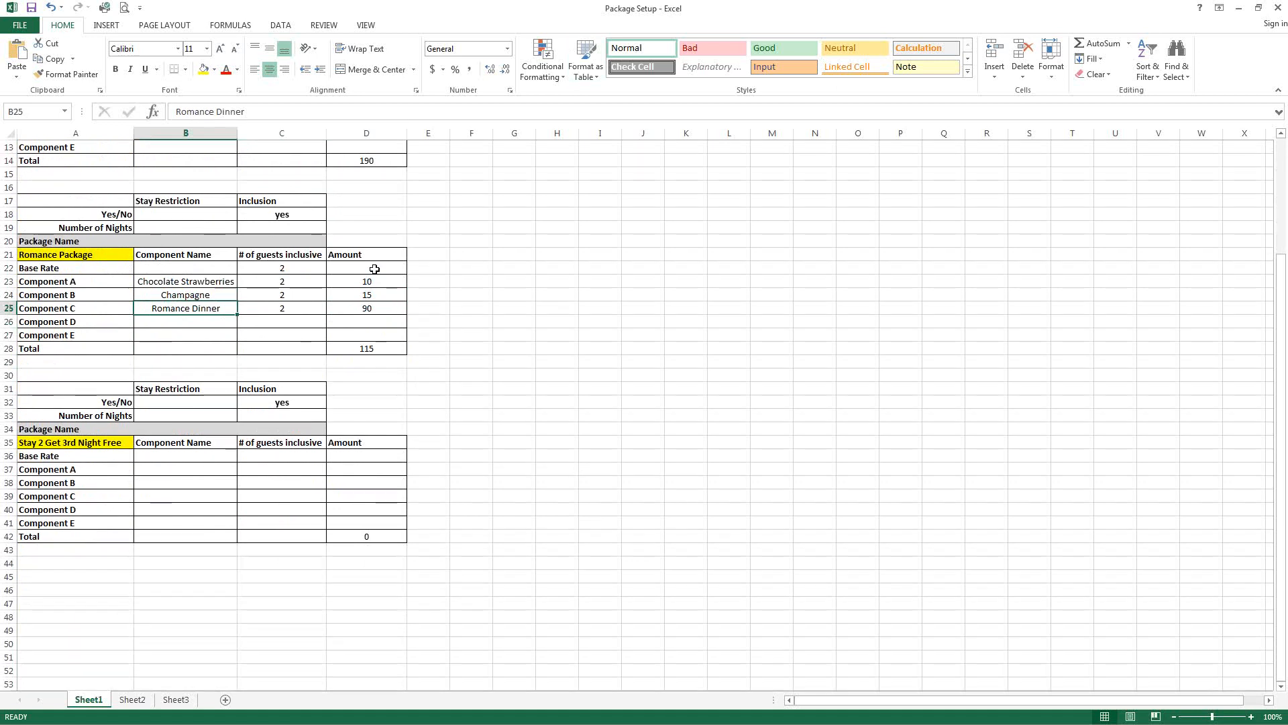
pyautogui.click(363, 346)
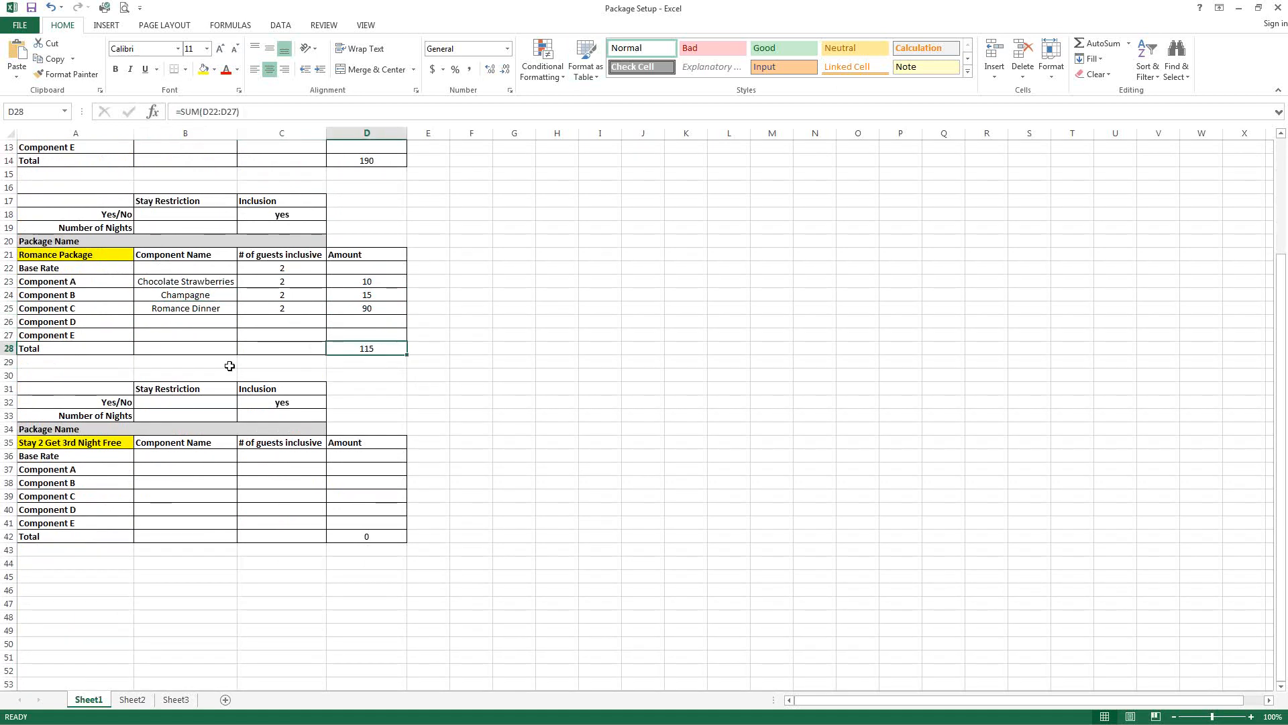
# Step: Switch to RoomKey and open the P Romance Package Base Rate for editing in the Rate Wizard
pyautogui.hotkey('alt', 'Tab')
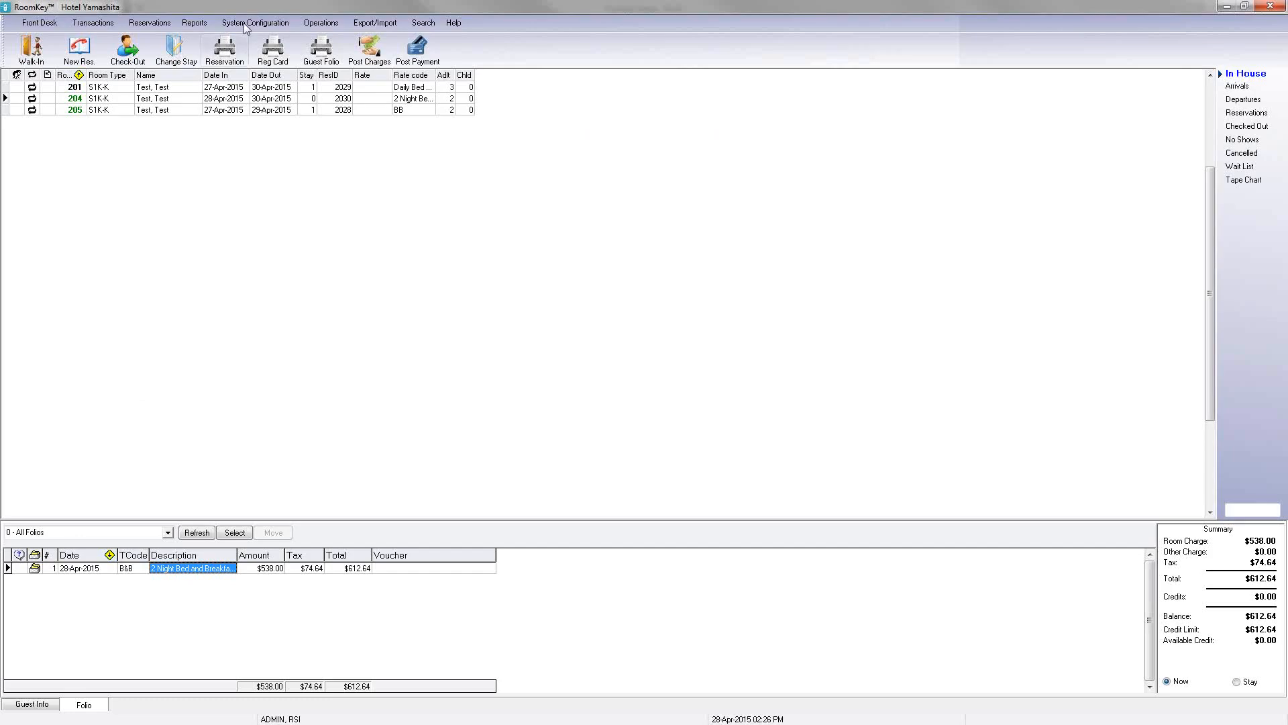
pyautogui.click(255, 23)
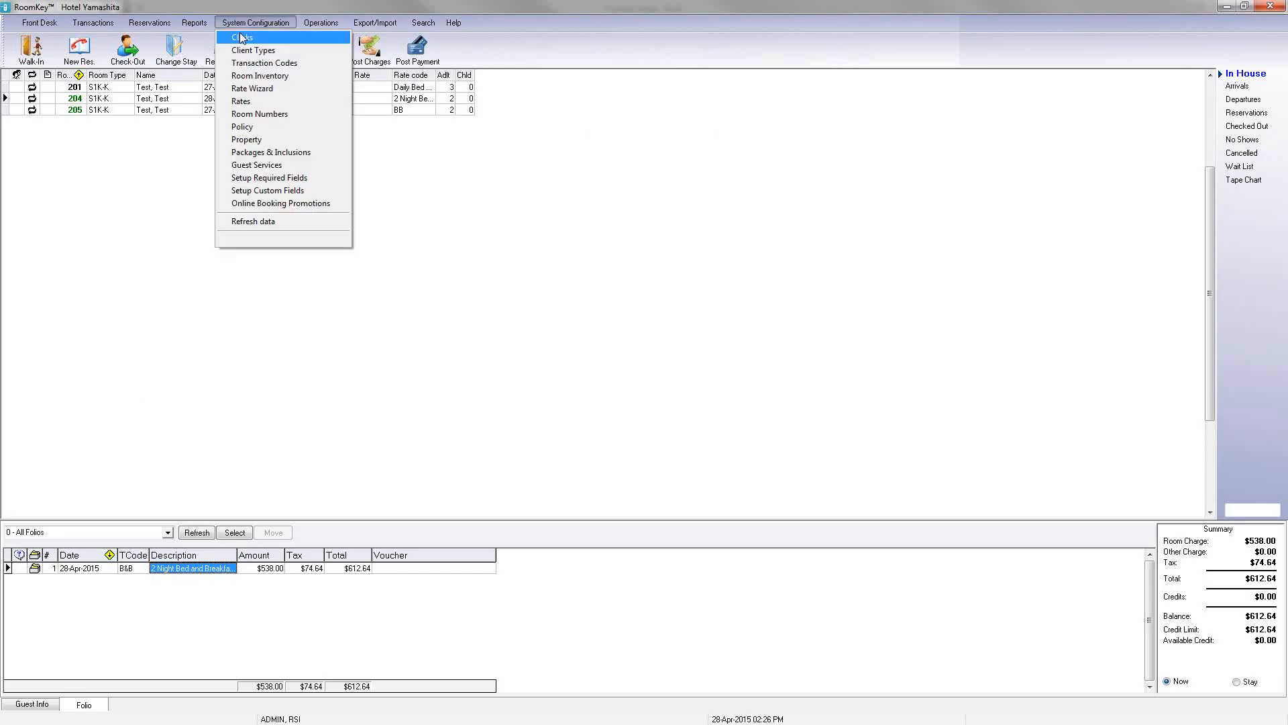
pyautogui.click(277, 88)
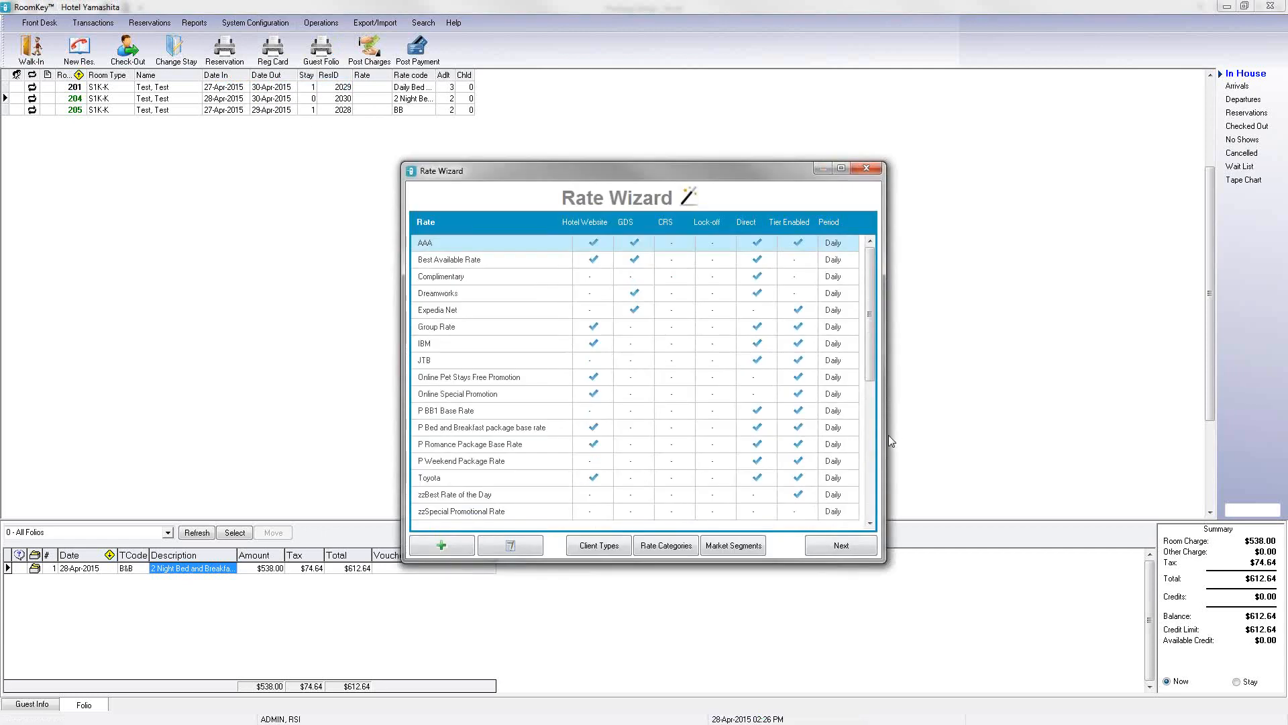
pyautogui.click(493, 443)
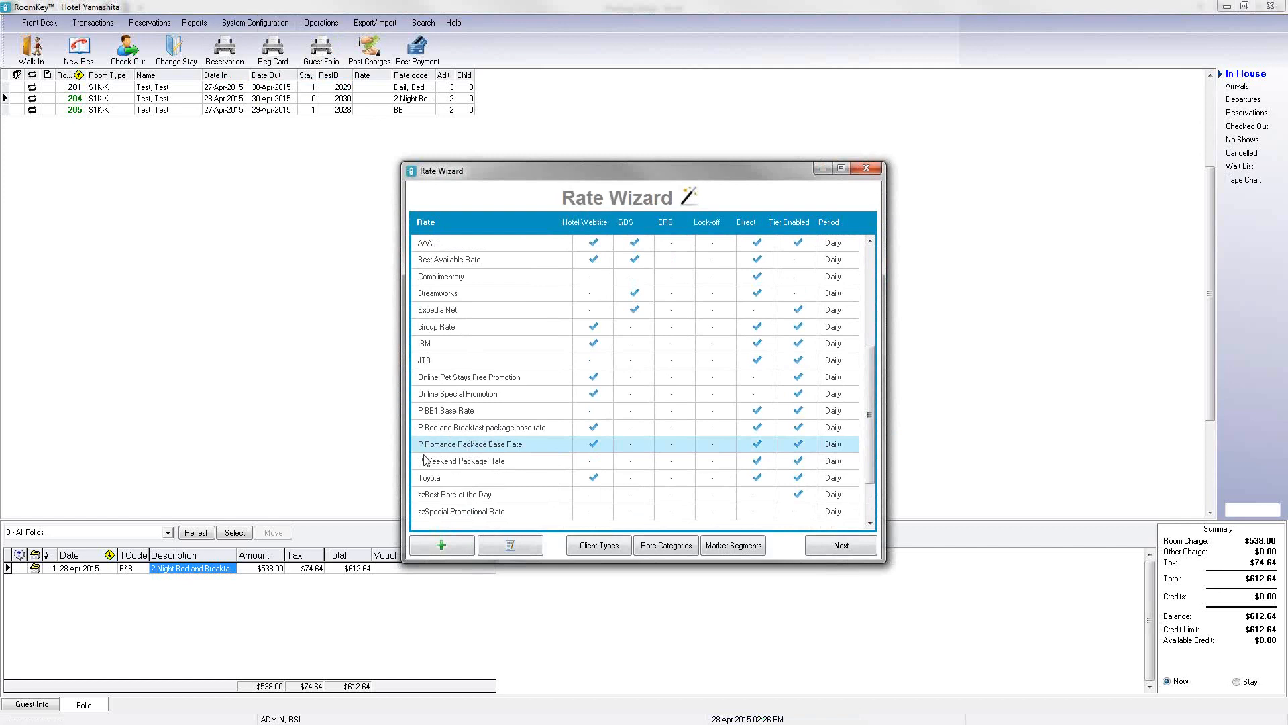
pyautogui.click(505, 547)
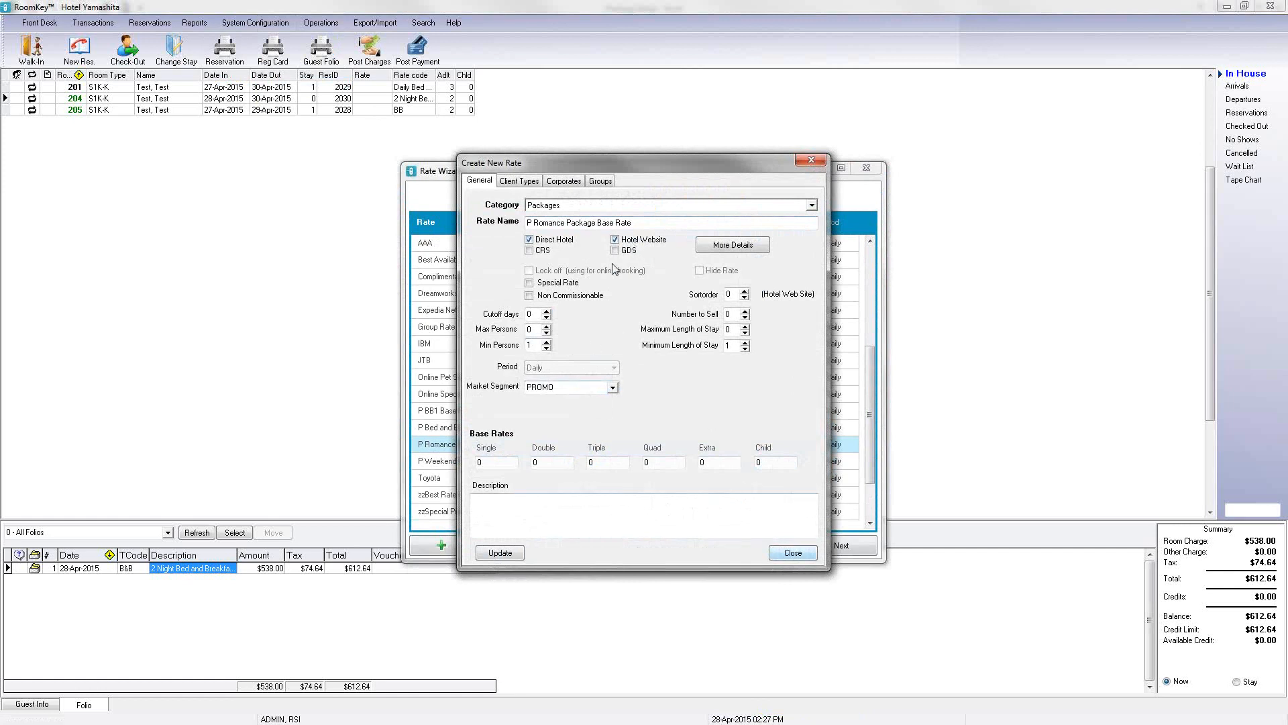
# Step: Review the rate's client type, corporate and group assignments, close the dialog and open its rate tiering settings
pyautogui.click(545, 185)
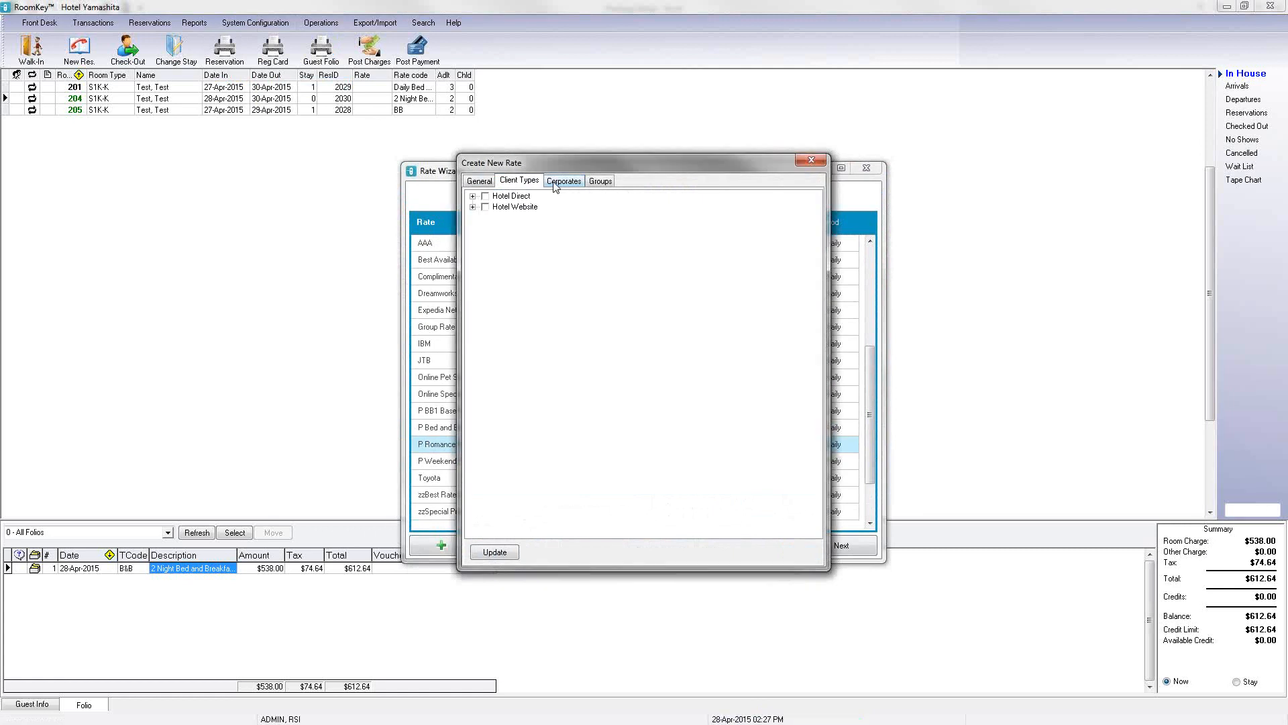
pyautogui.click(563, 181)
pyautogui.click(601, 181)
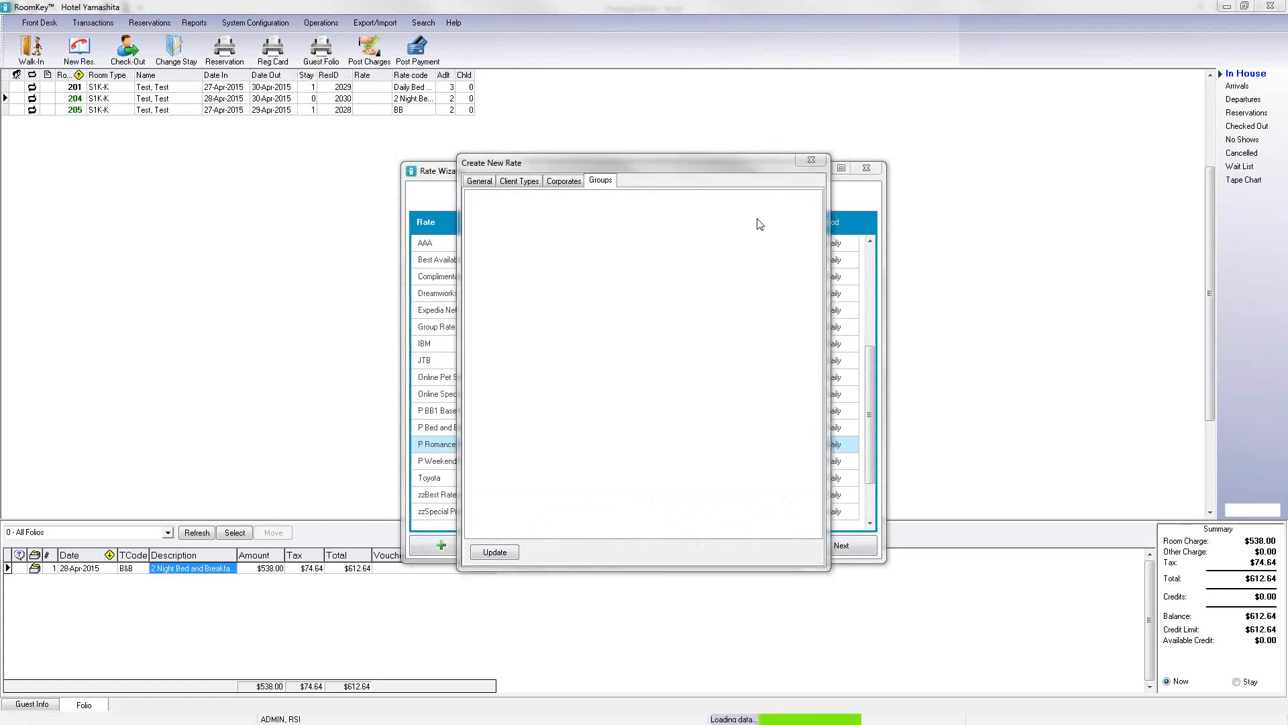
pyautogui.click(811, 163)
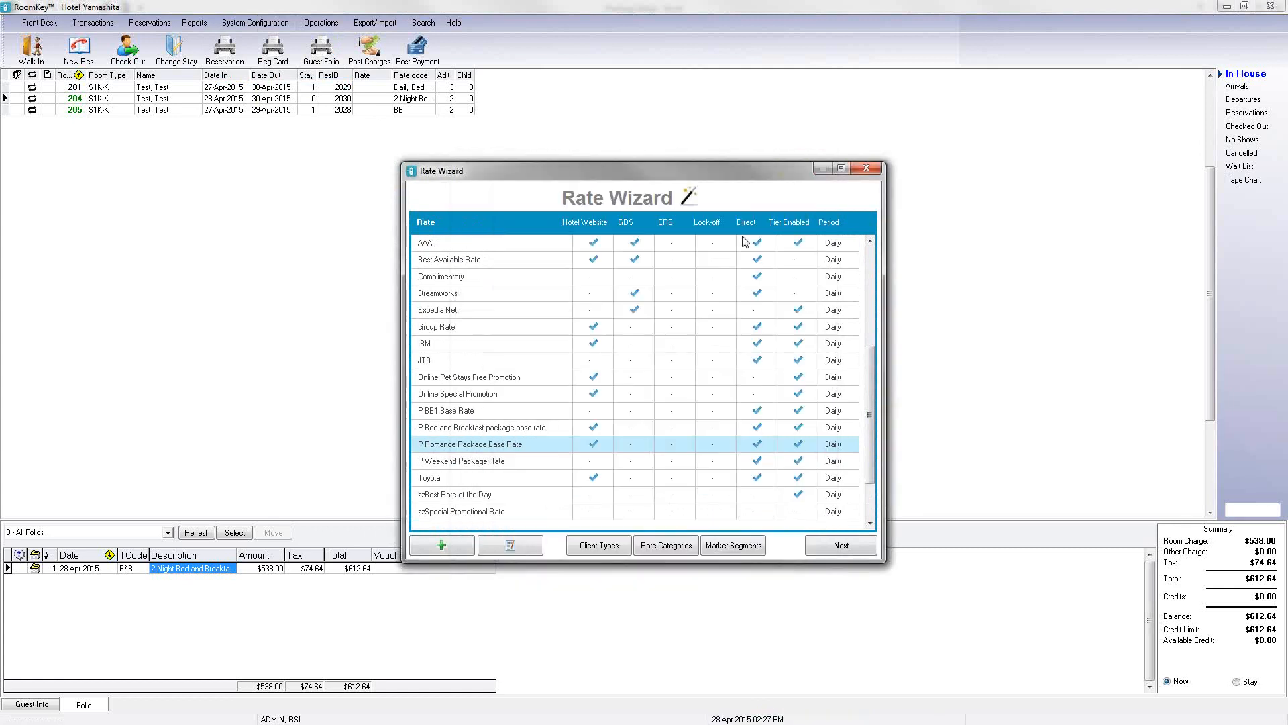
pyautogui.click(820, 549)
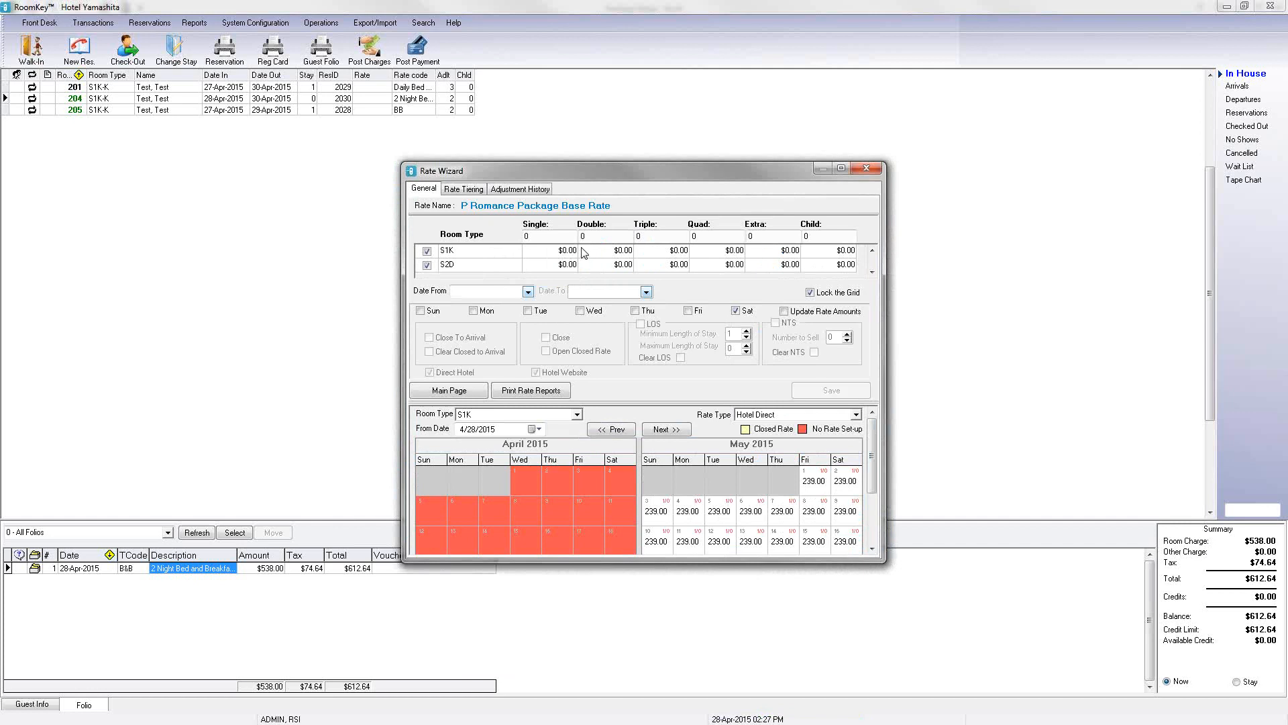
pyautogui.click(474, 190)
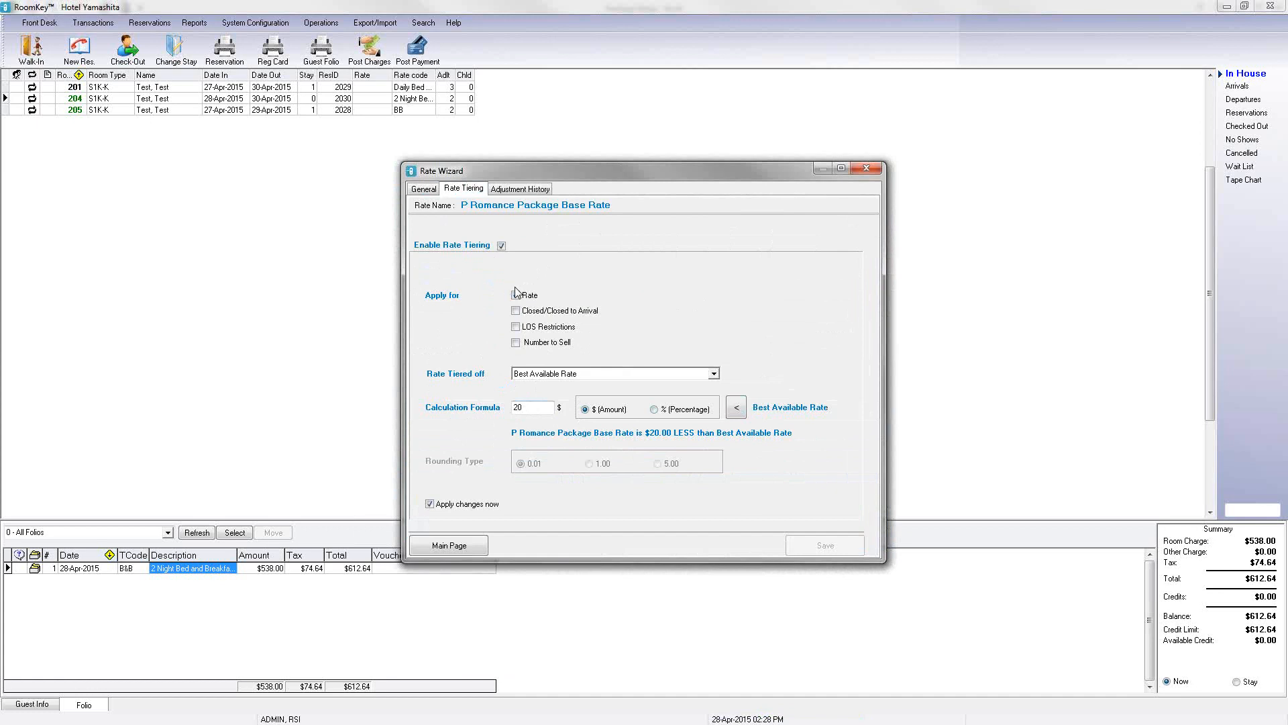
# Step: Close the Rate Wizard and open the transaction codes list for the Other Charge category
pyautogui.click(515, 295)
pyautogui.click(470, 554)
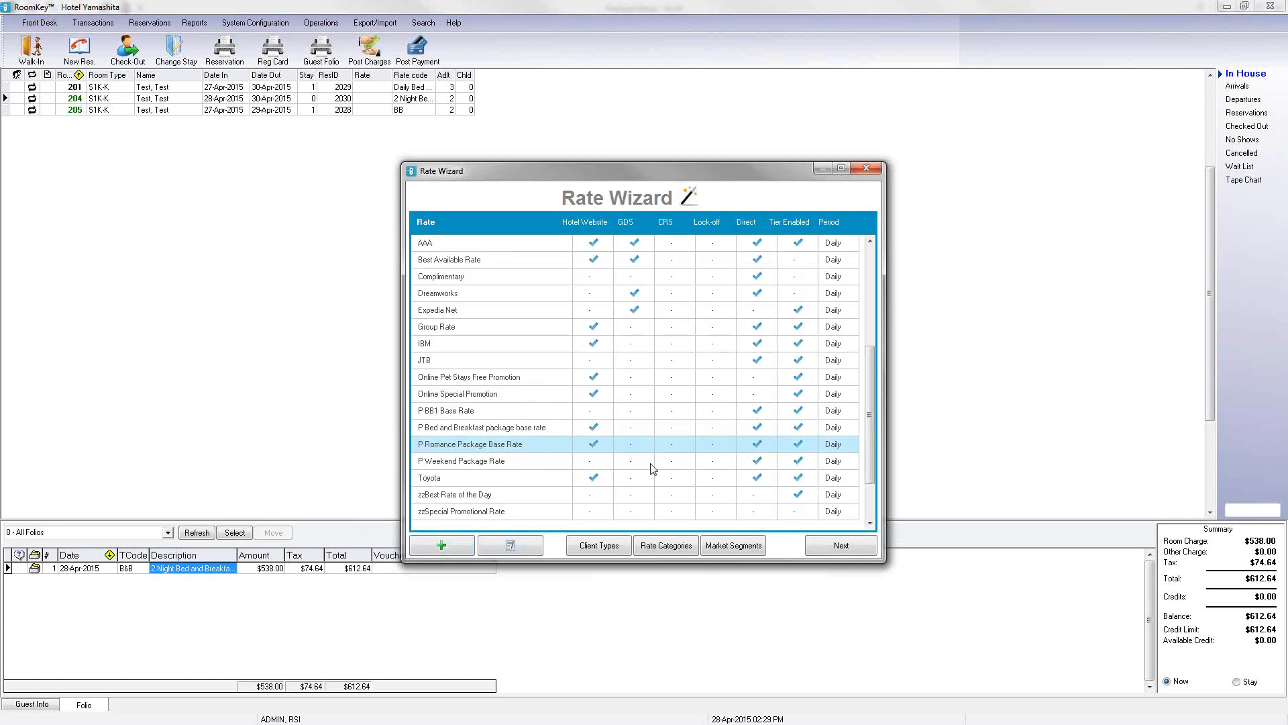
pyautogui.click(866, 168)
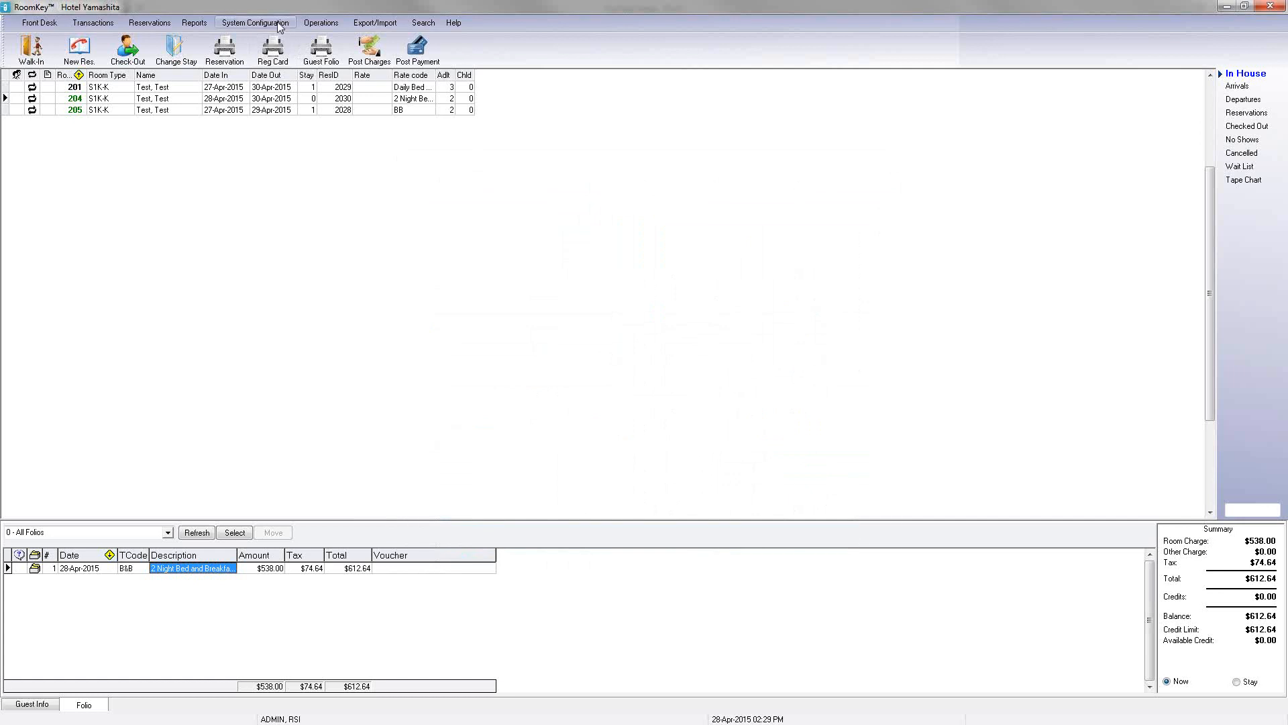
pyautogui.click(255, 22)
pyautogui.click(277, 62)
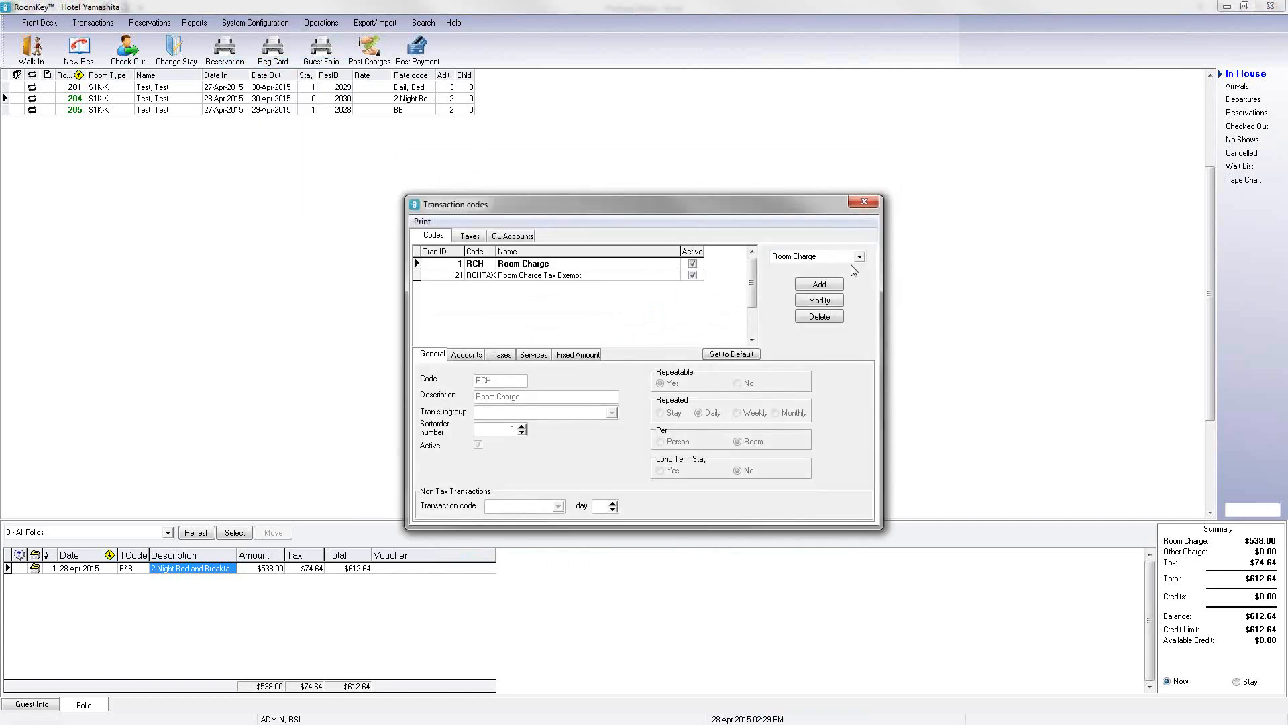
pyautogui.click(859, 256)
pyautogui.click(815, 280)
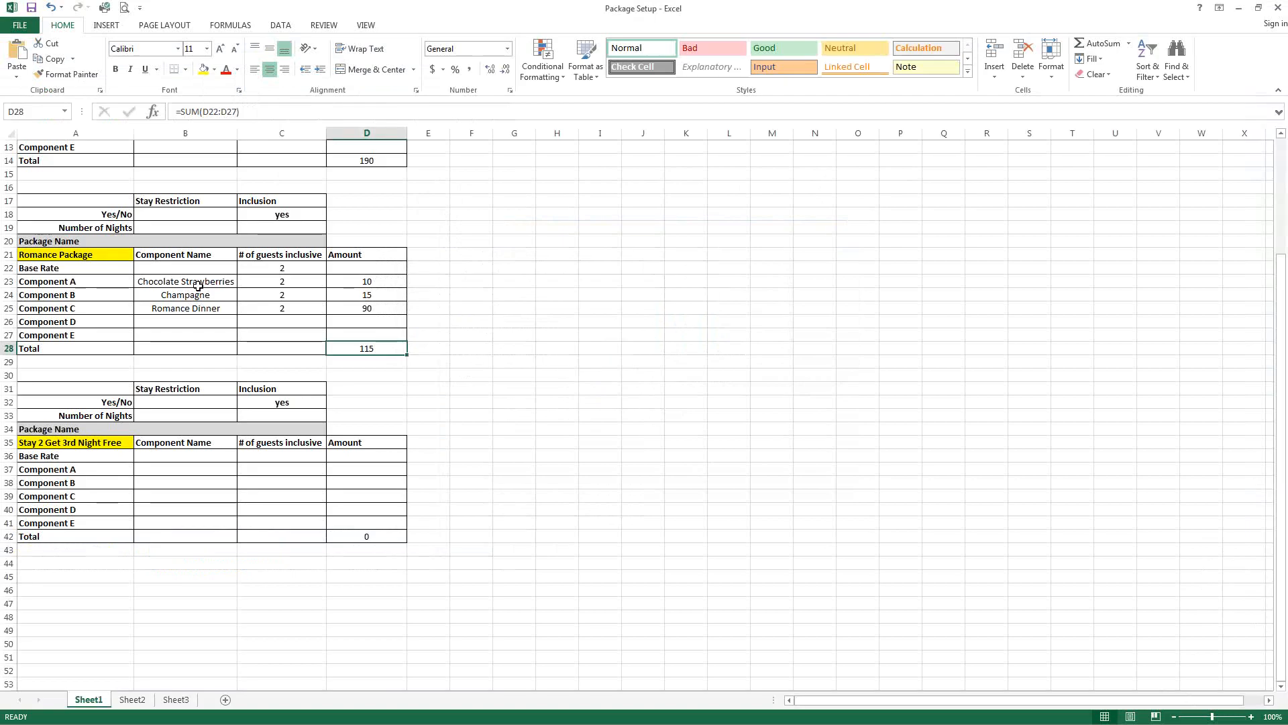
# Step: Review the Romance Package component names in the spreadsheet
pyautogui.click(195, 283)
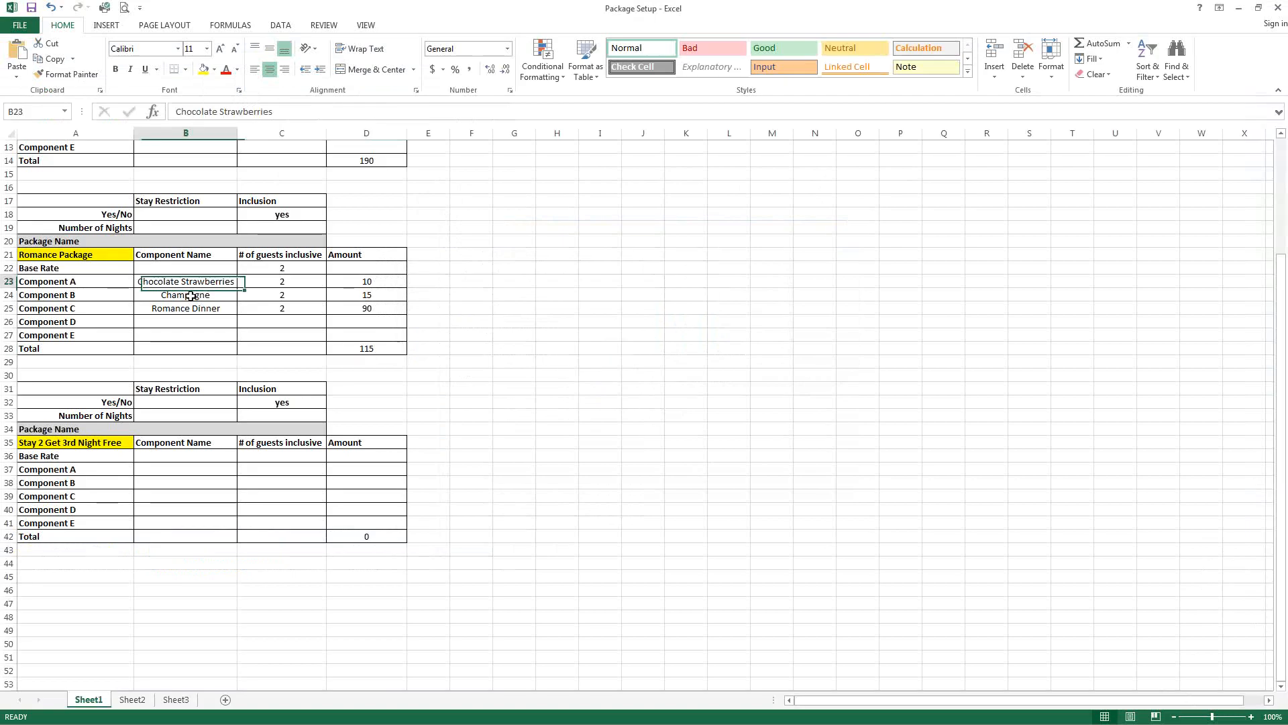
pyautogui.click(197, 298)
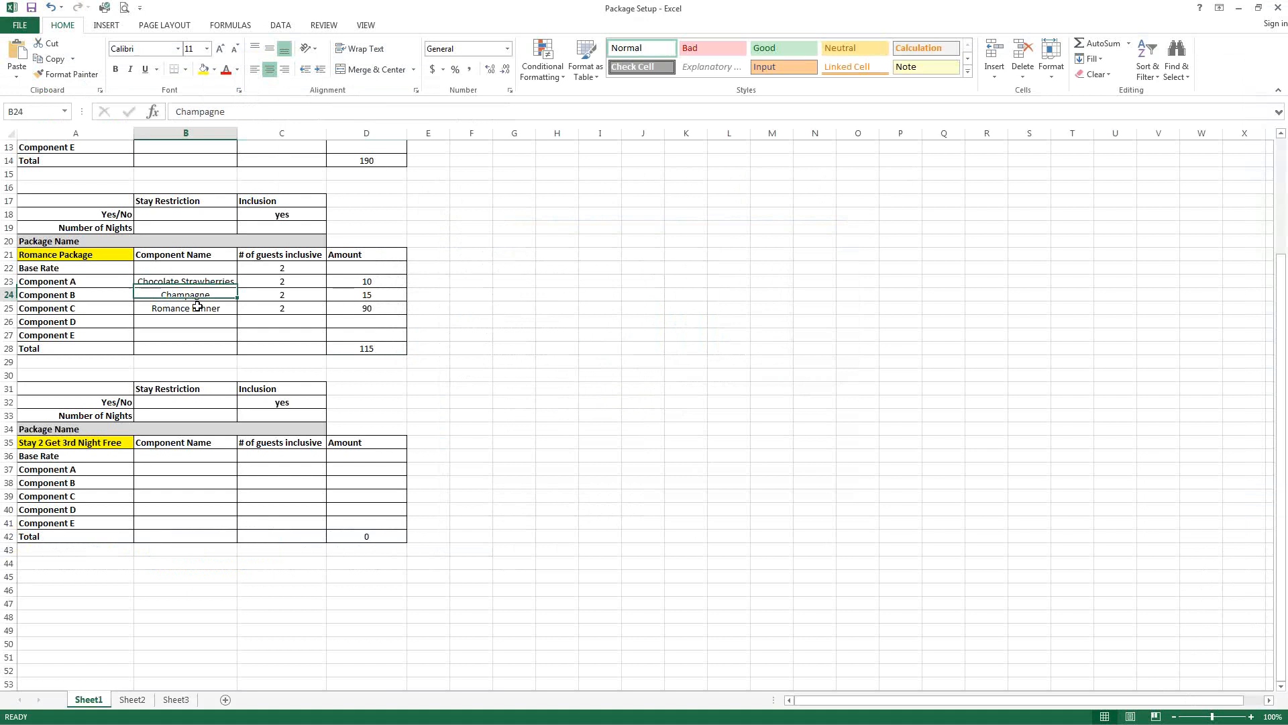
pyautogui.click(195, 308)
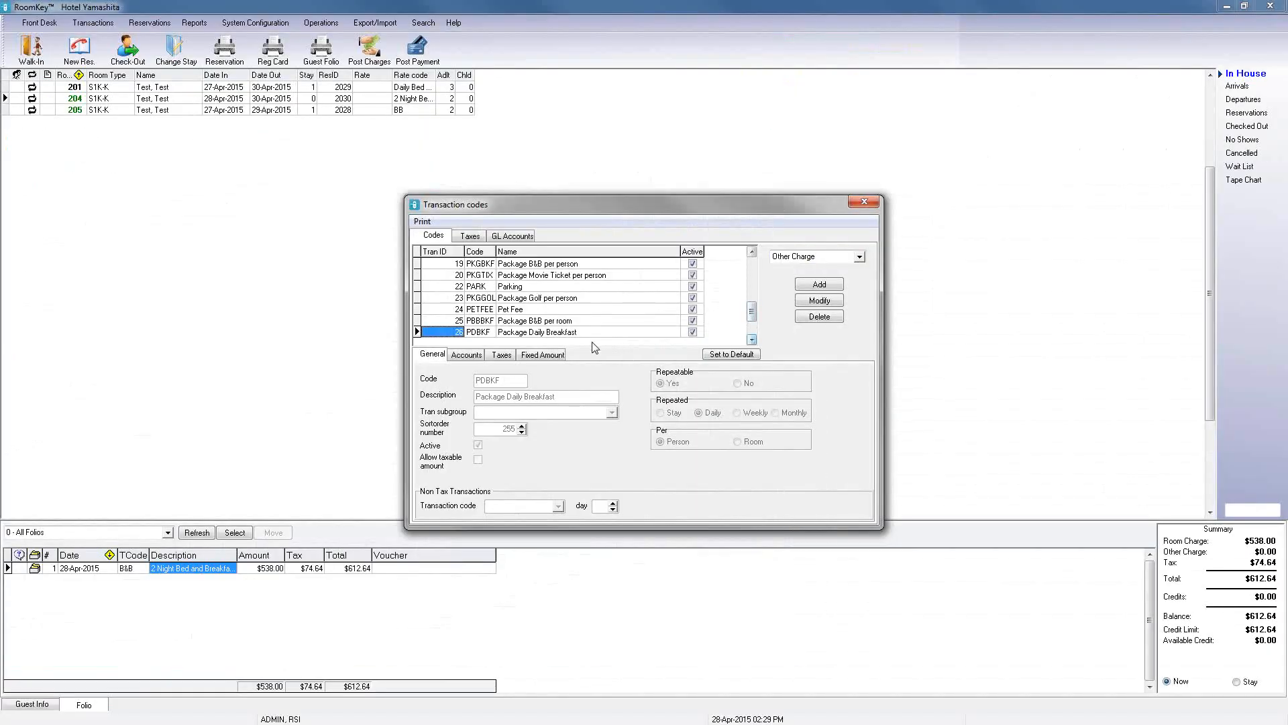
# Step: Make the Package Champagne transaction code repeatable
pyautogui.click(752, 340)
pyautogui.click(752, 341)
pyautogui.click(752, 340)
pyautogui.click(752, 340)
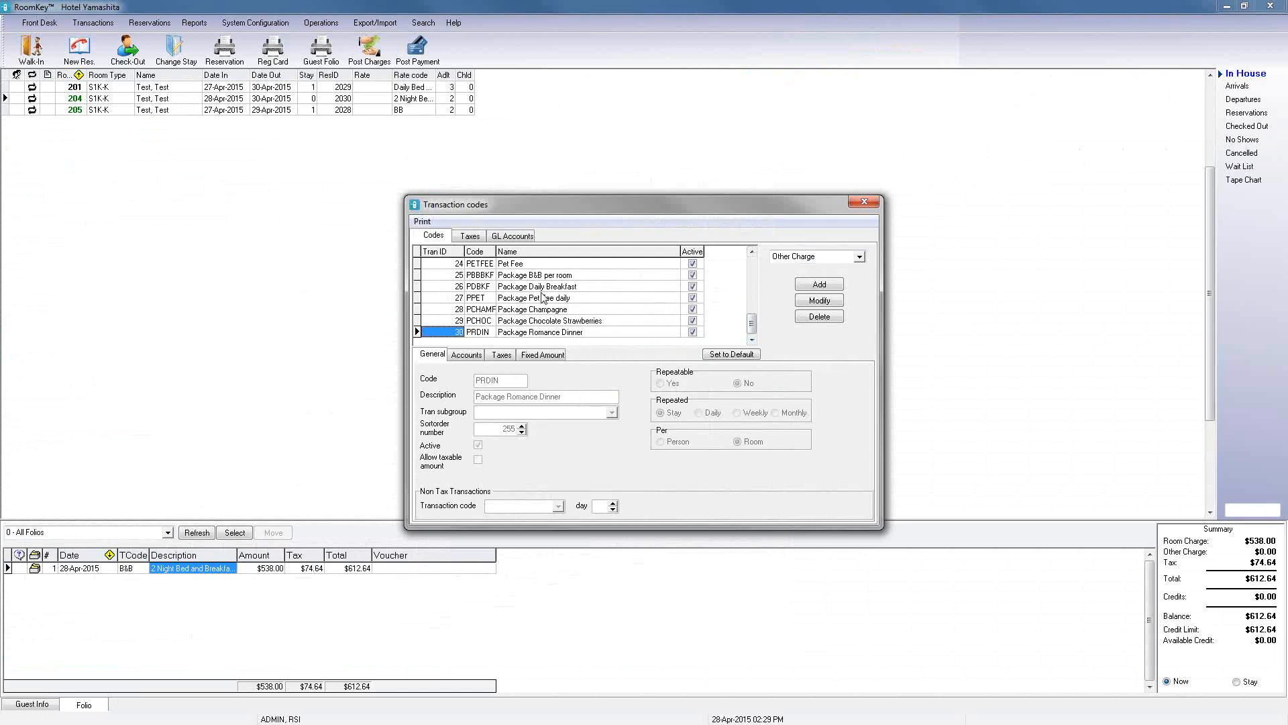
pyautogui.click(520, 312)
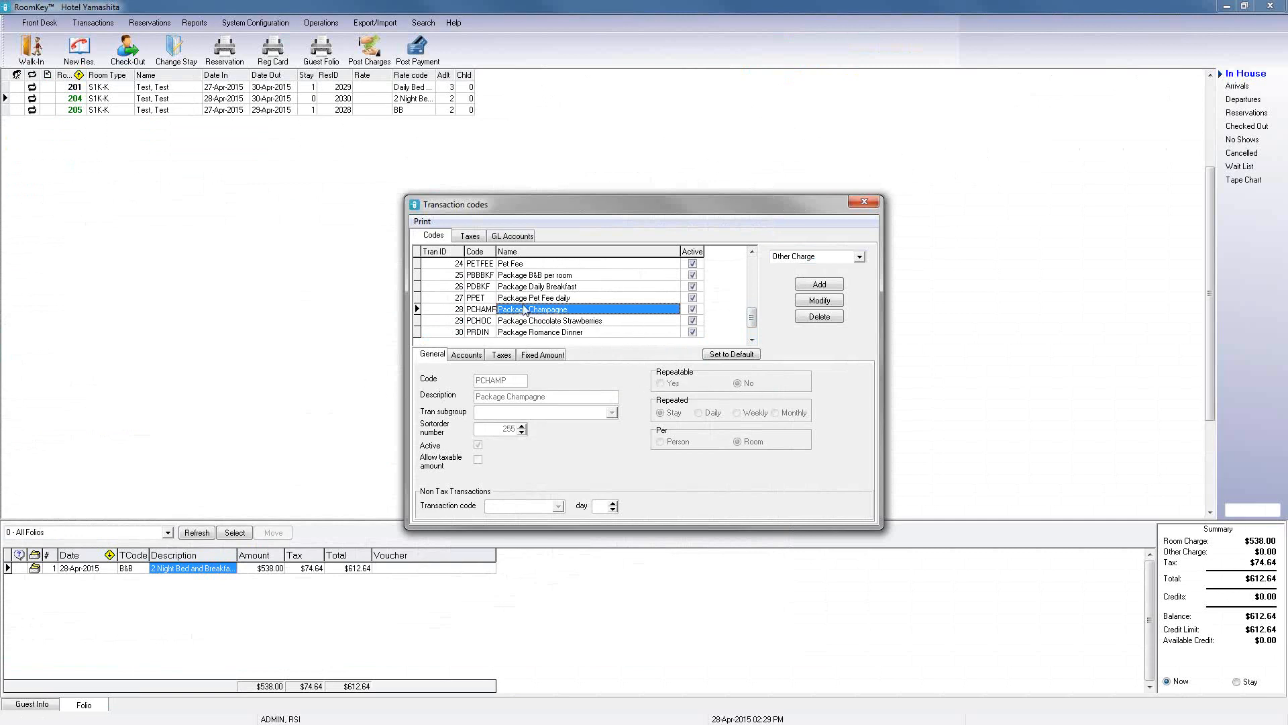
pyautogui.click(803, 300)
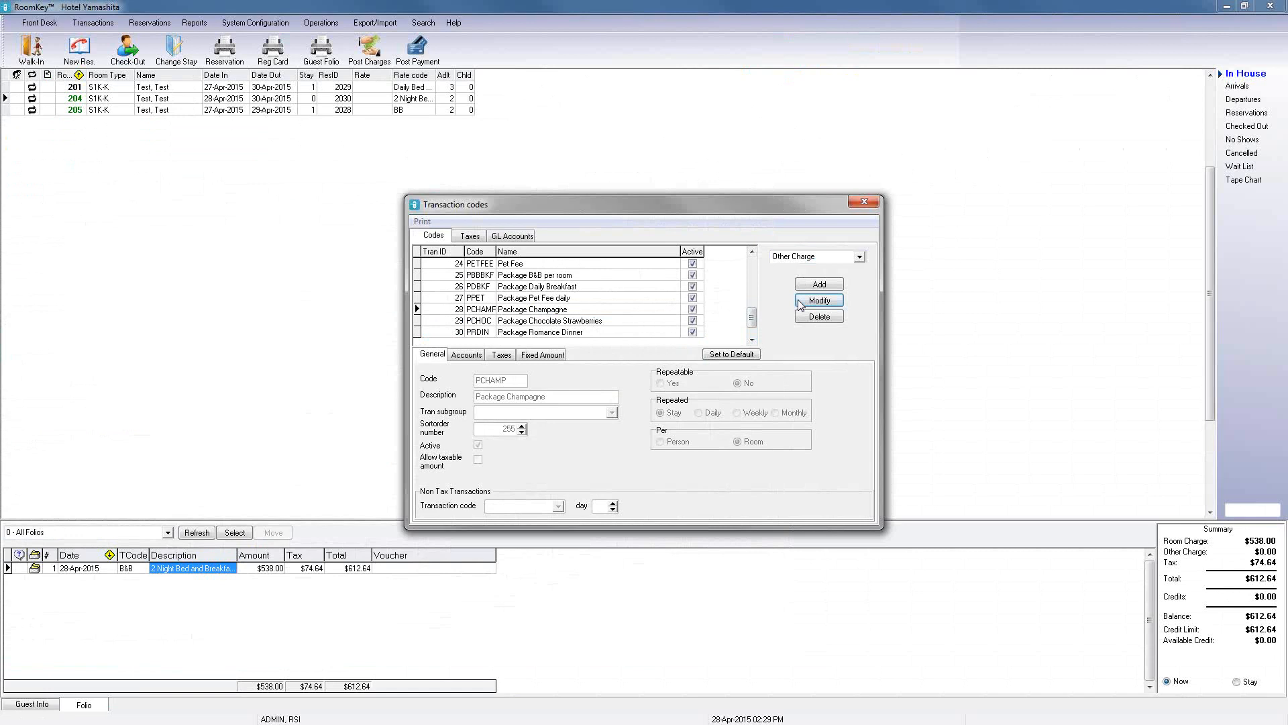
pyautogui.click(661, 384)
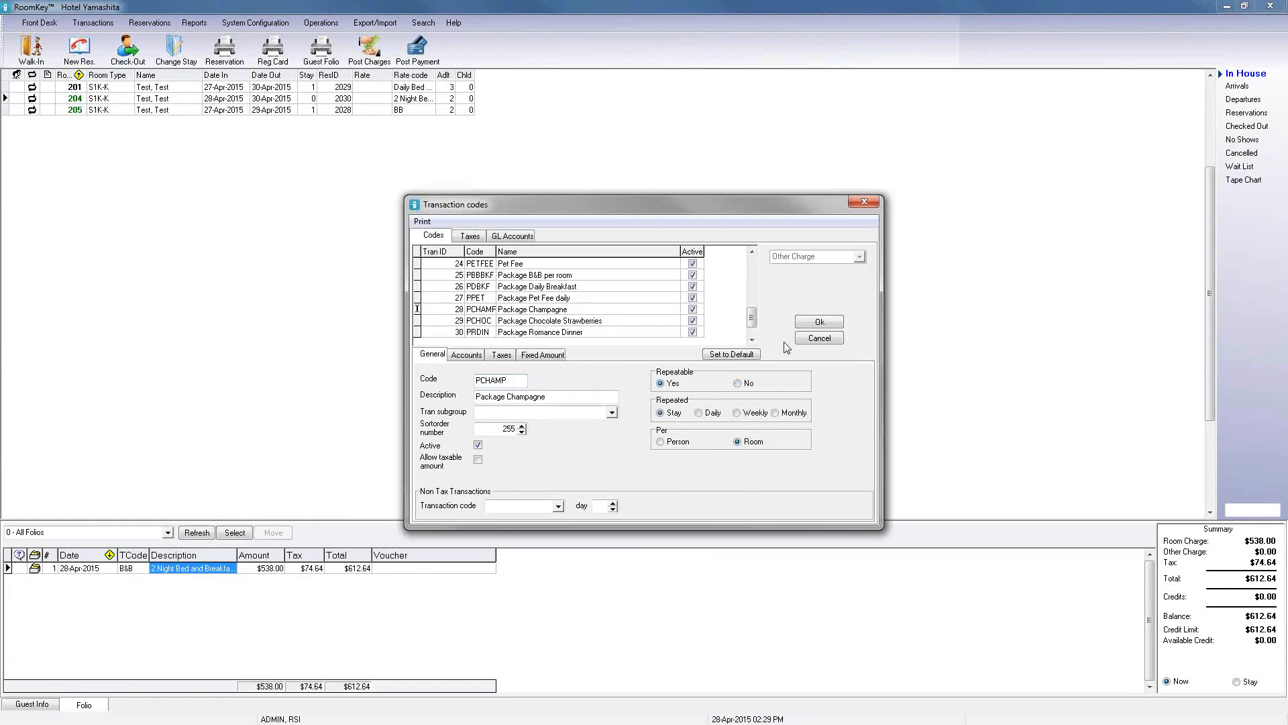
pyautogui.click(820, 324)
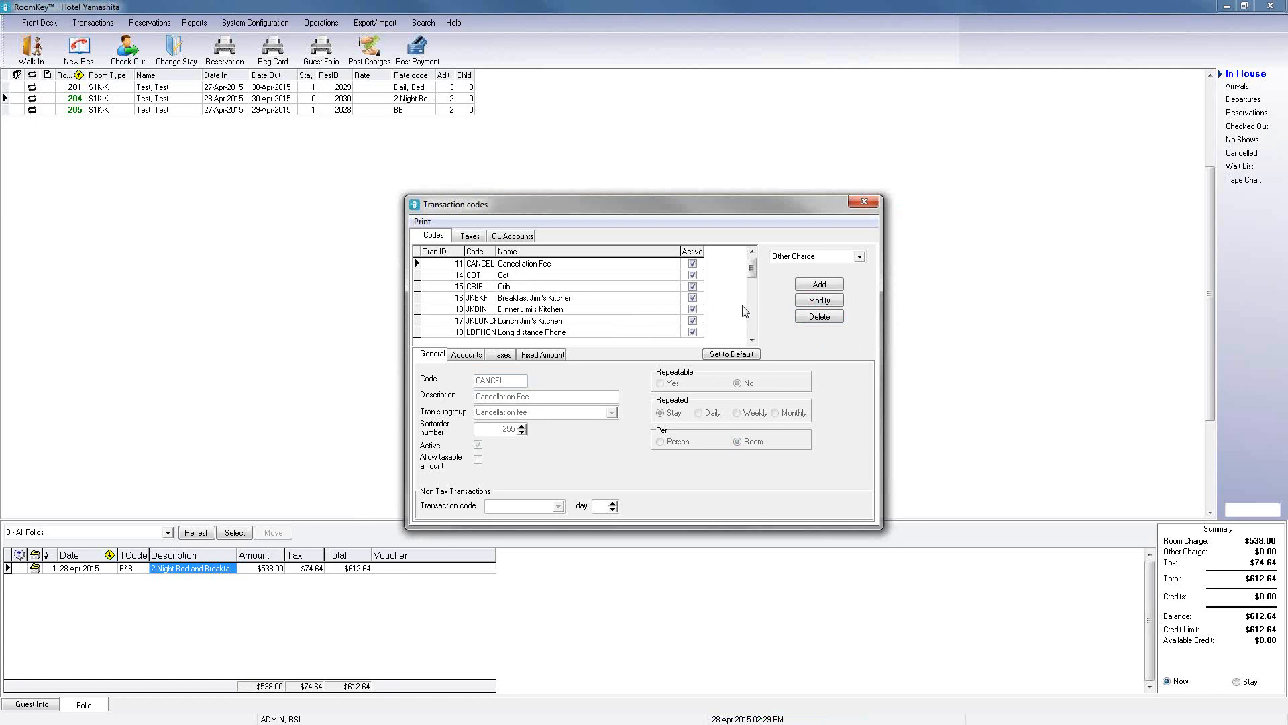
# Step: Set the Package Champagne transaction code to repeat daily
pyautogui.click(751, 321)
pyautogui.click(751, 322)
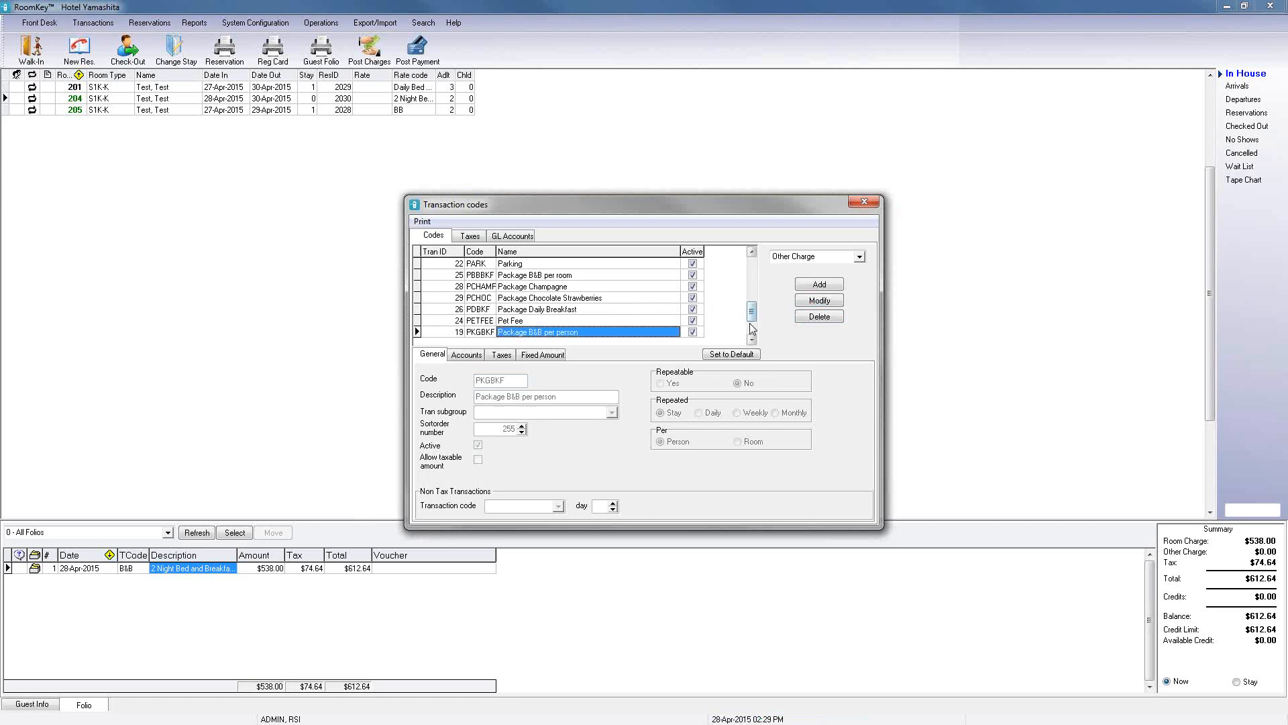
pyautogui.click(602, 286)
pyautogui.click(819, 300)
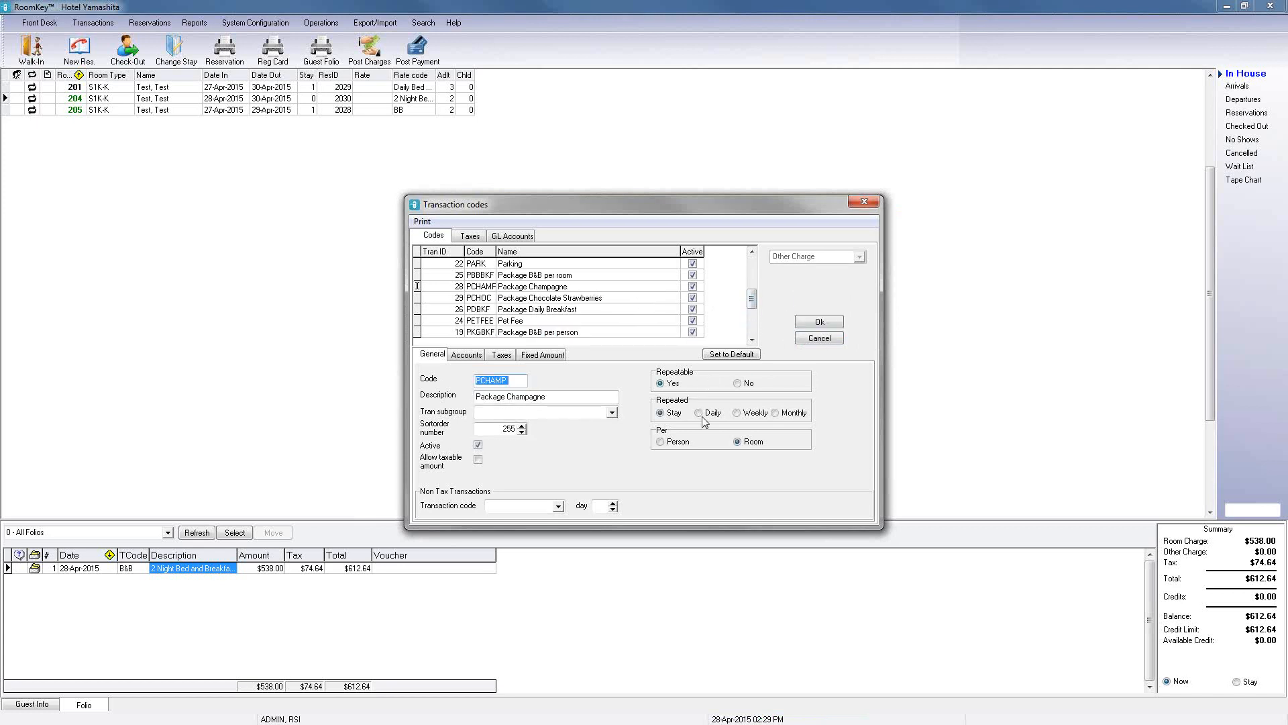
pyautogui.click(699, 413)
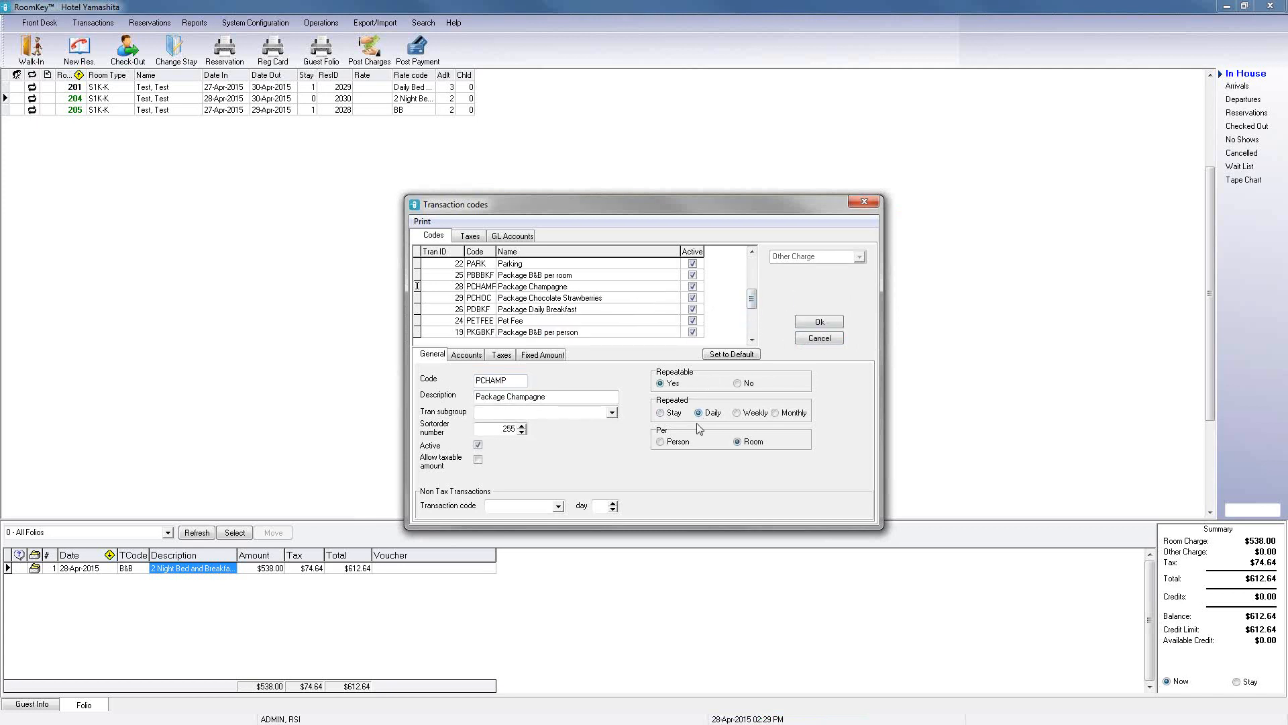
pyautogui.click(813, 323)
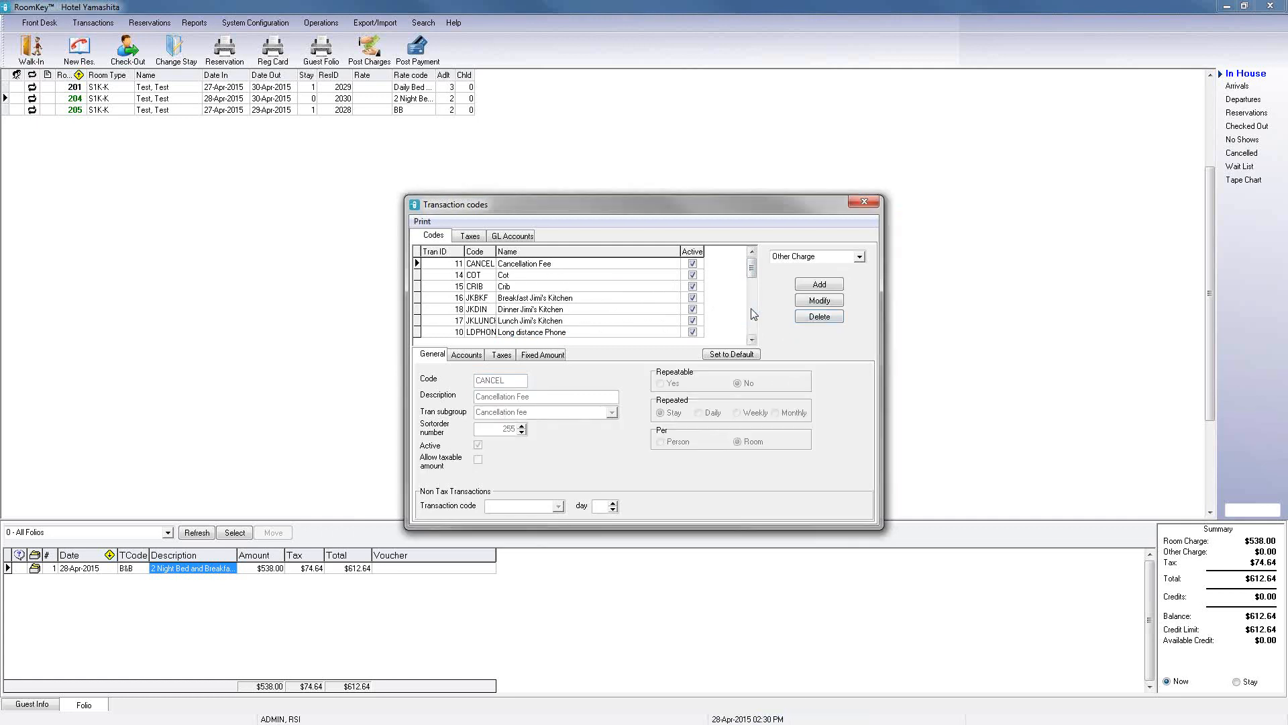
# Step: Rename the Package Champagne code's description to Package Champagne per day
pyautogui.scroll(-1, 754, 314)
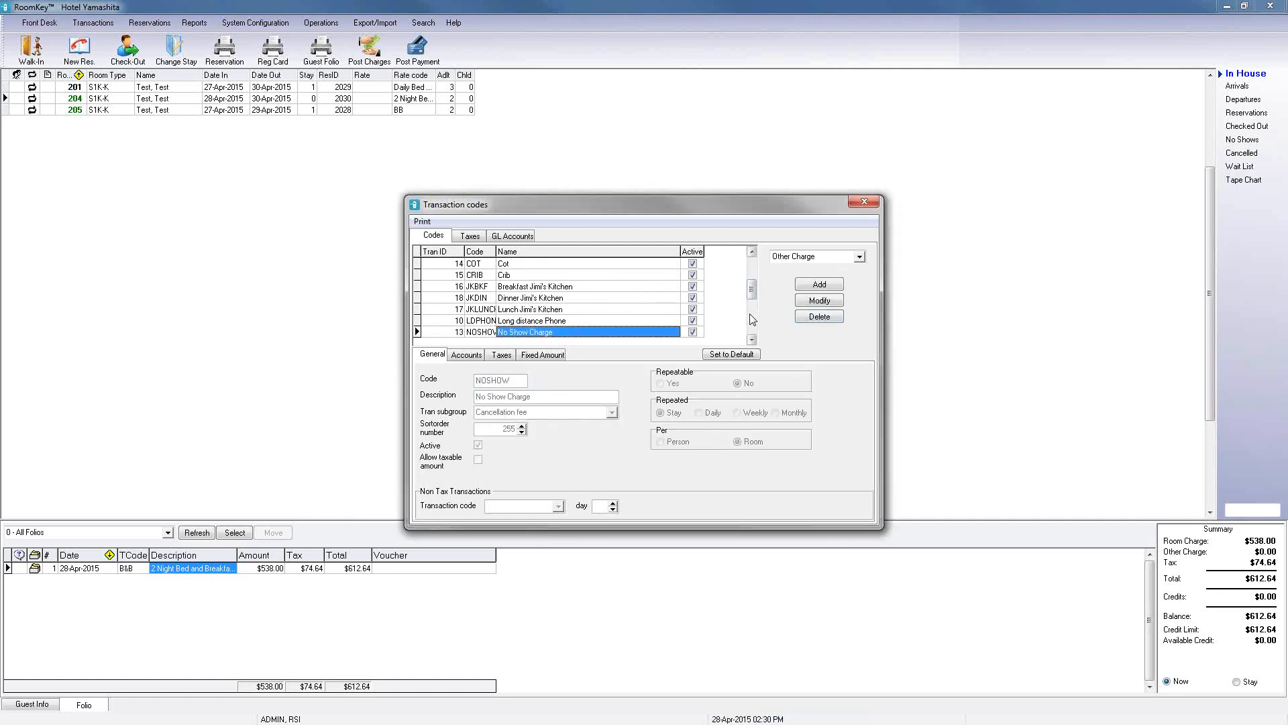
pyautogui.scroll(-7, 752, 320)
pyautogui.click(576, 288)
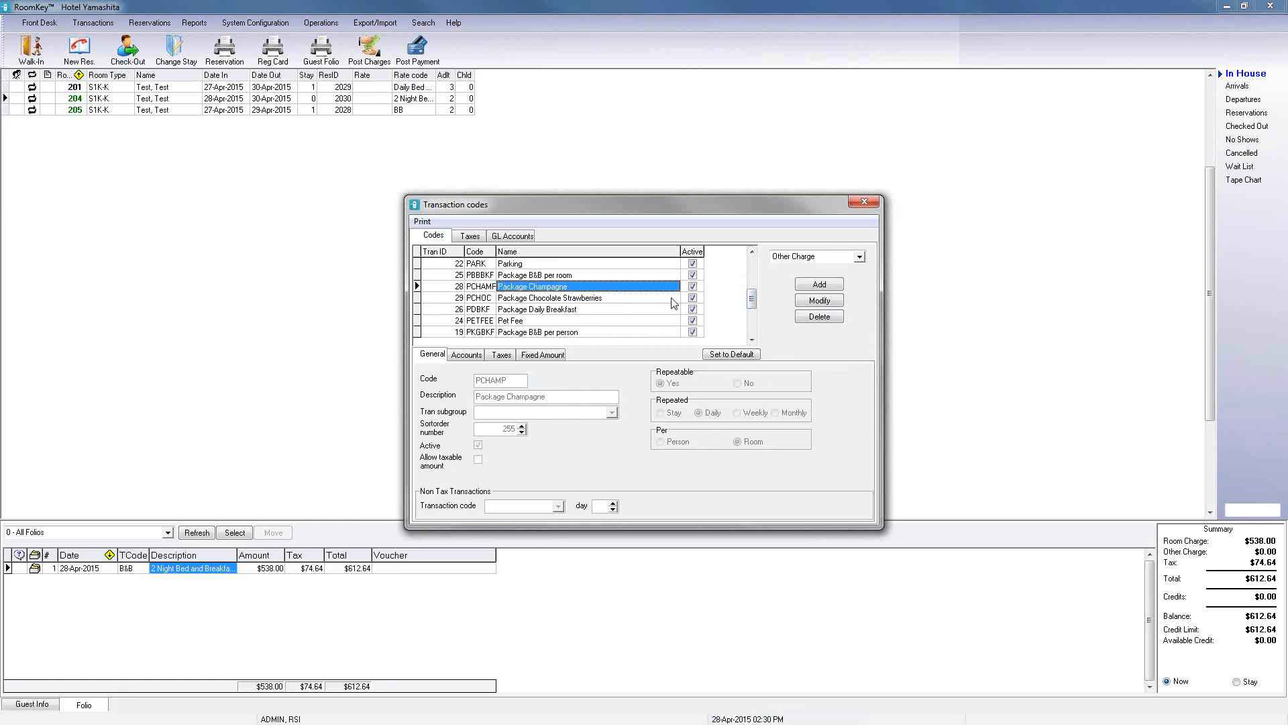
pyautogui.click(832, 305)
pyautogui.click(583, 397)
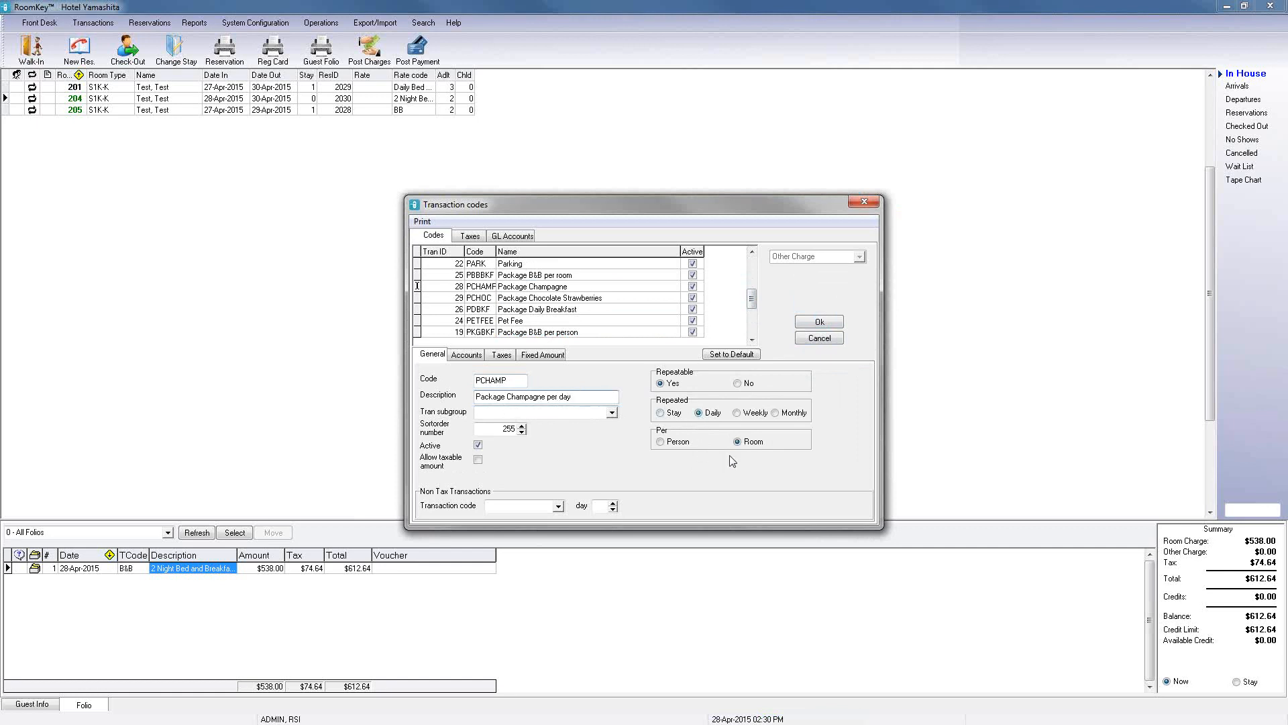
pyautogui.click(813, 322)
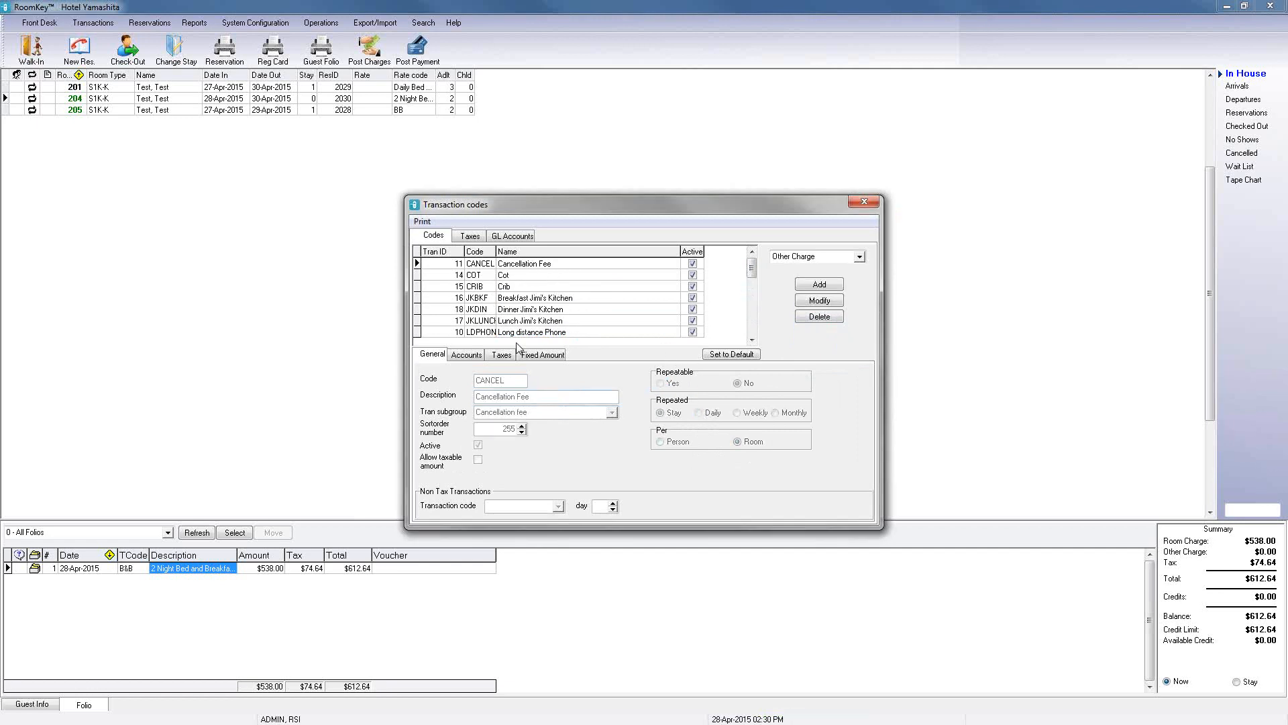
# Step: Rename Package Chocolate Strawberries to Package Chocolate Strawberries per day and make it repeatable daily
pyautogui.click(753, 320)
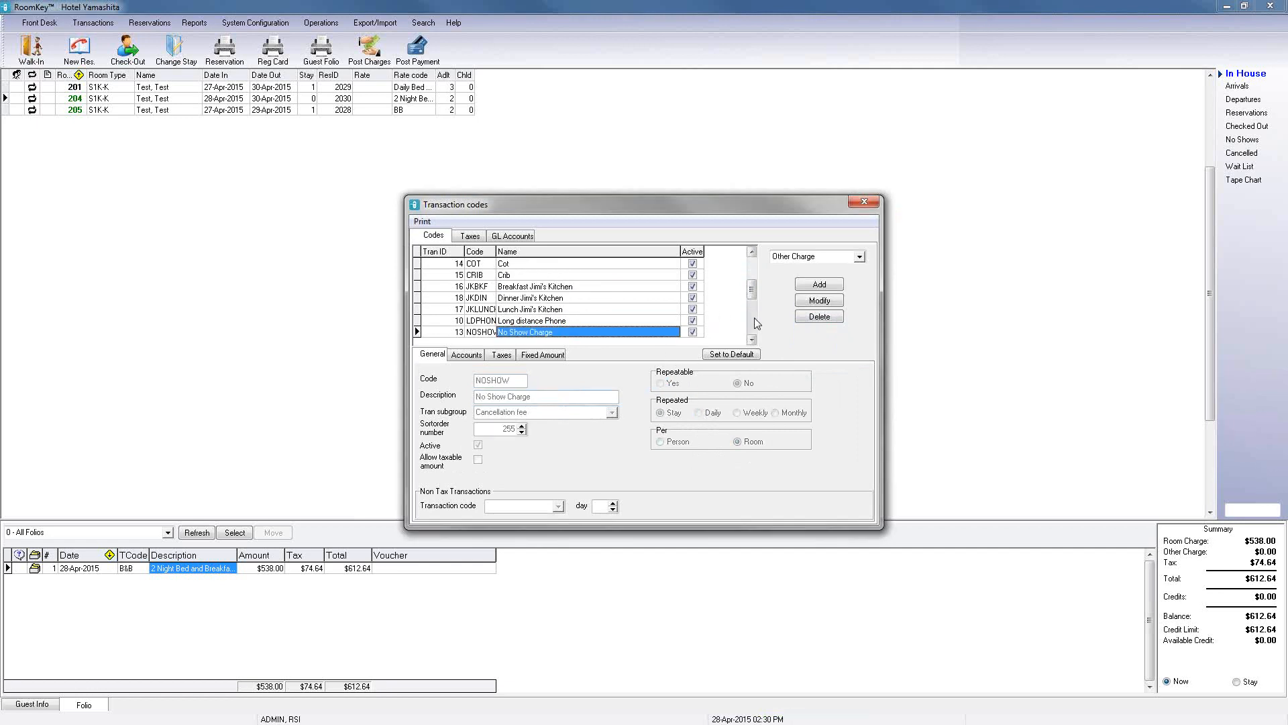
pyautogui.click(753, 320)
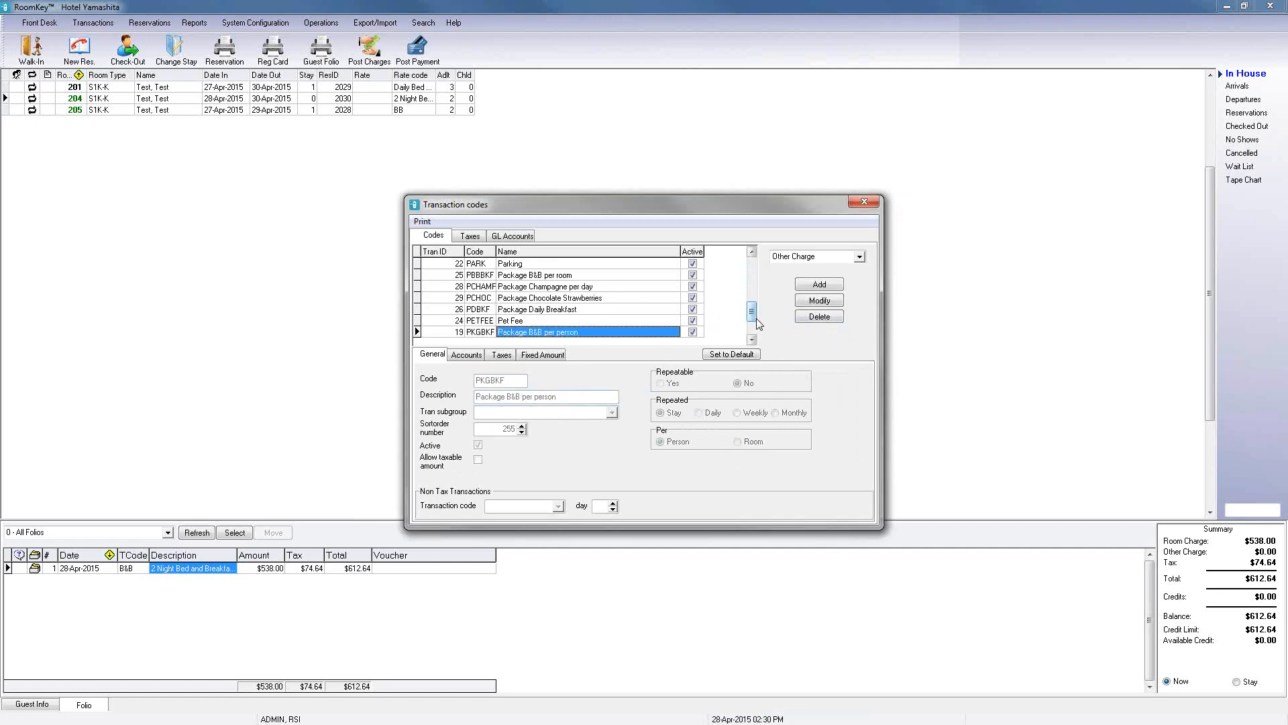
pyautogui.click(634, 300)
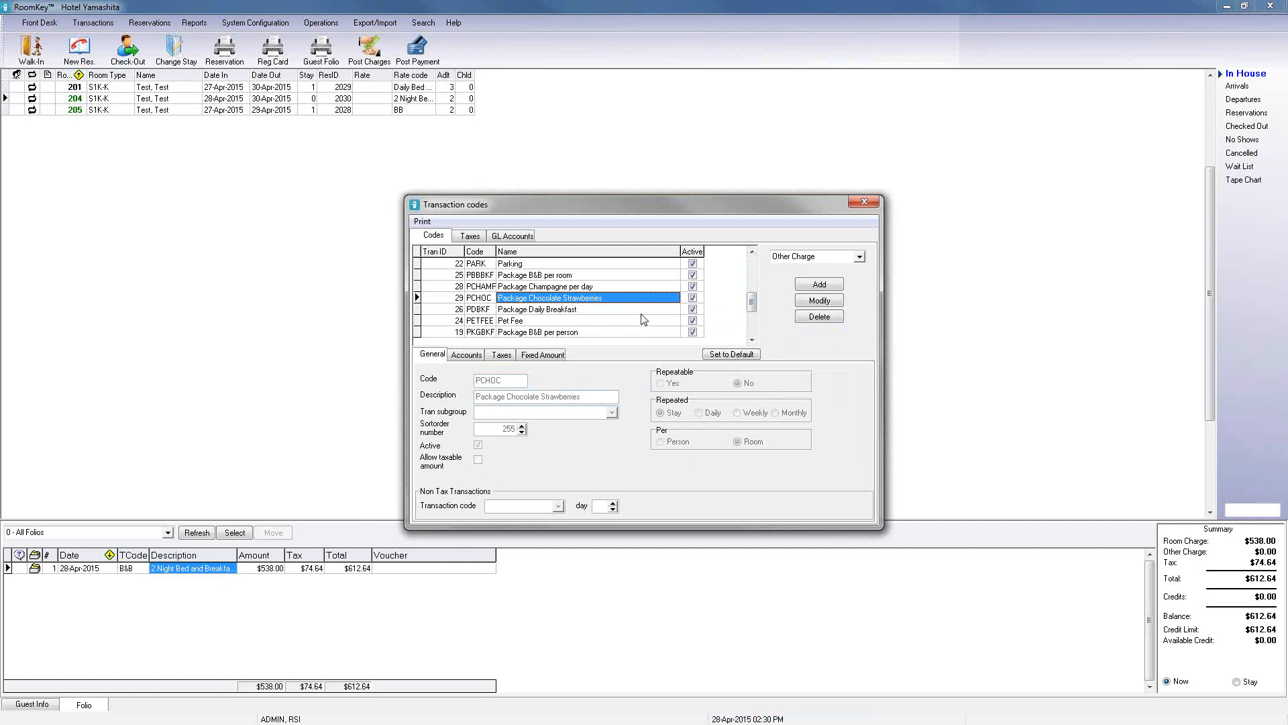
pyautogui.click(819, 301)
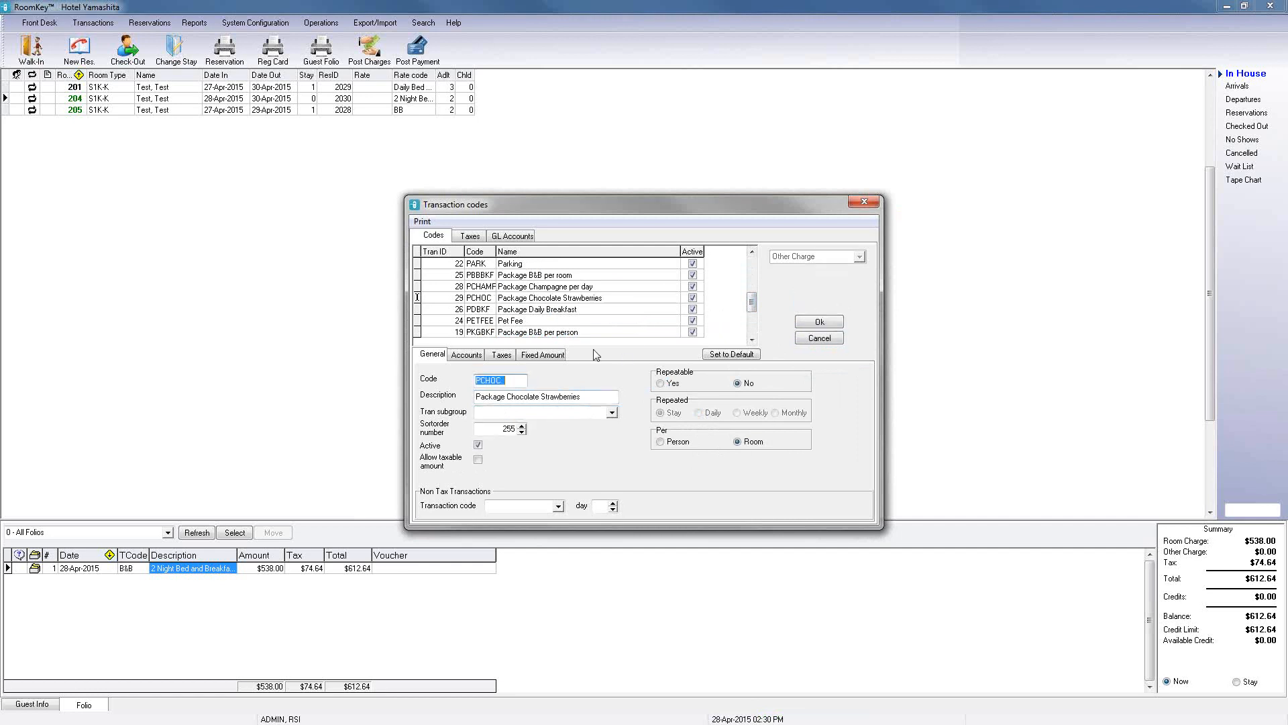
pyautogui.click(591, 399)
pyautogui.click(660, 383)
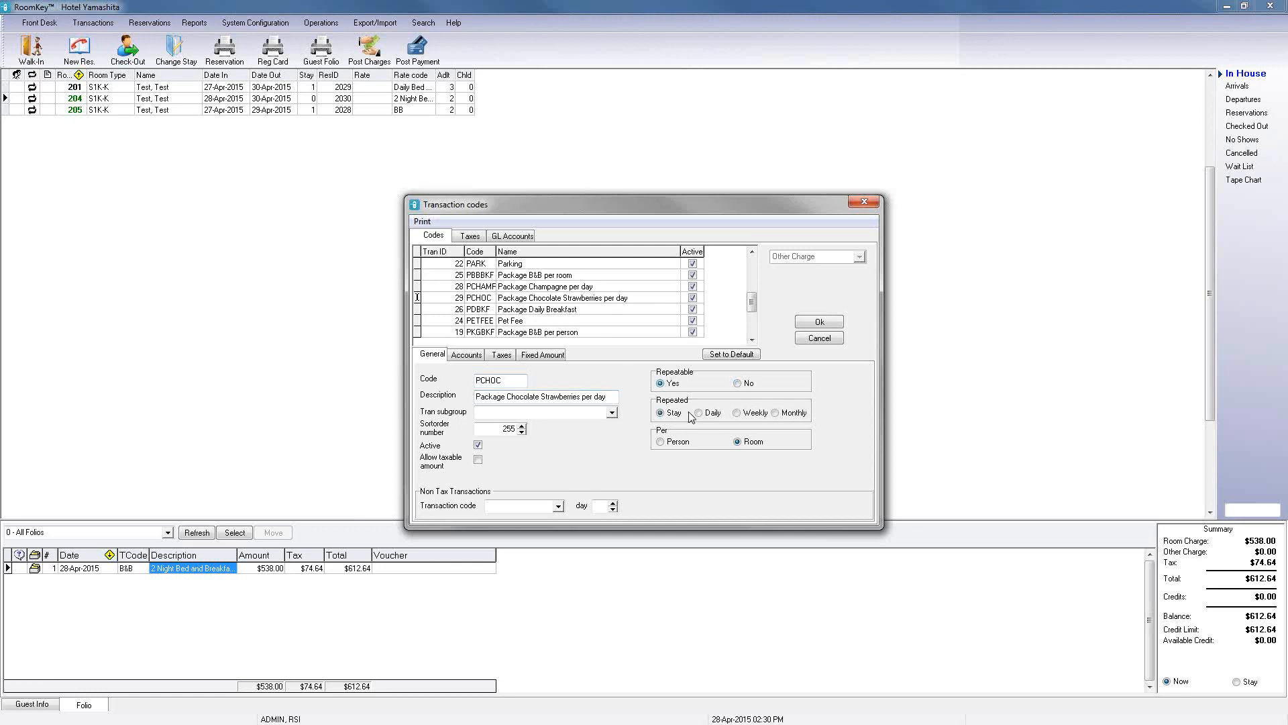
pyautogui.click(699, 413)
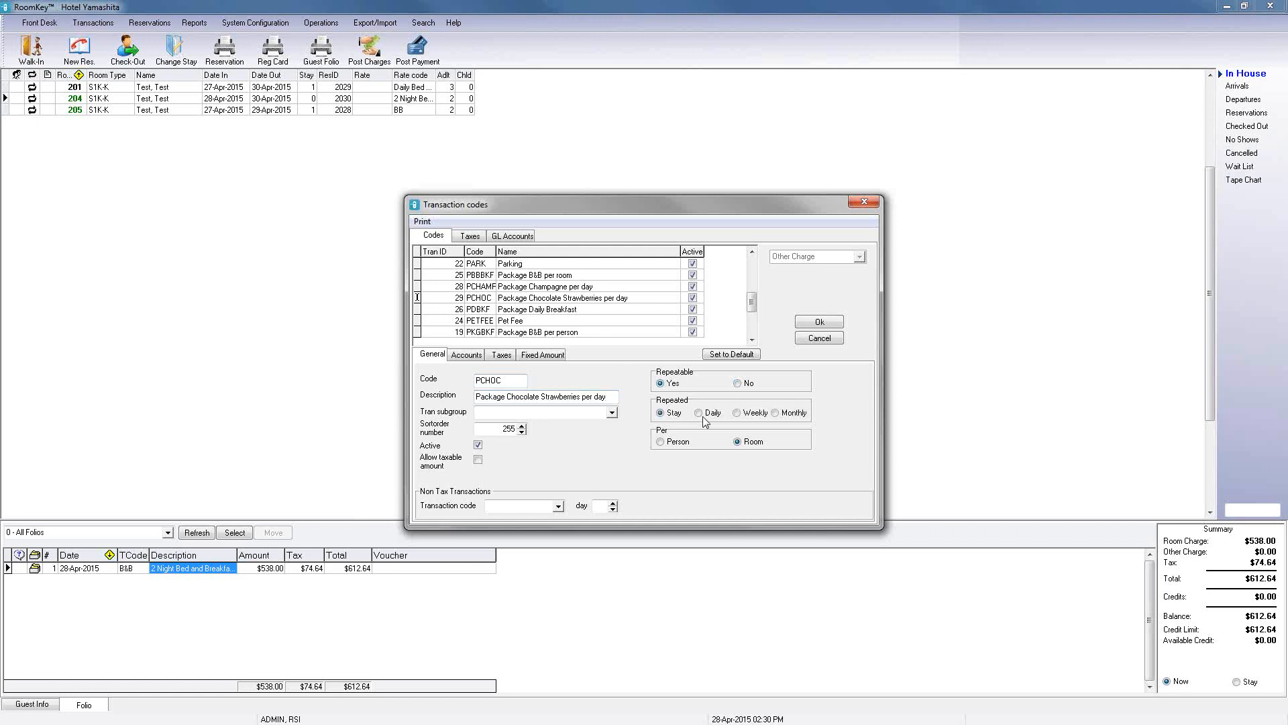
pyautogui.click(820, 323)
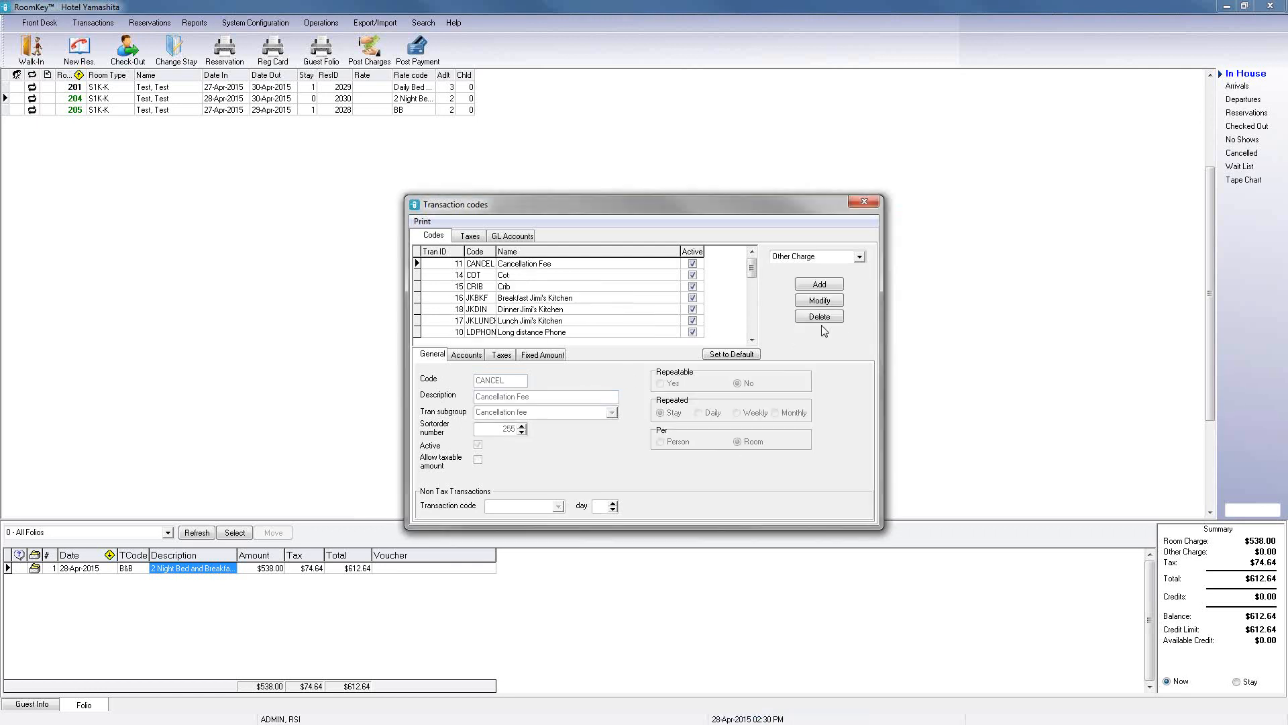
# Step: Check the Romance Package components in the spreadsheet again
pyautogui.click(753, 324)
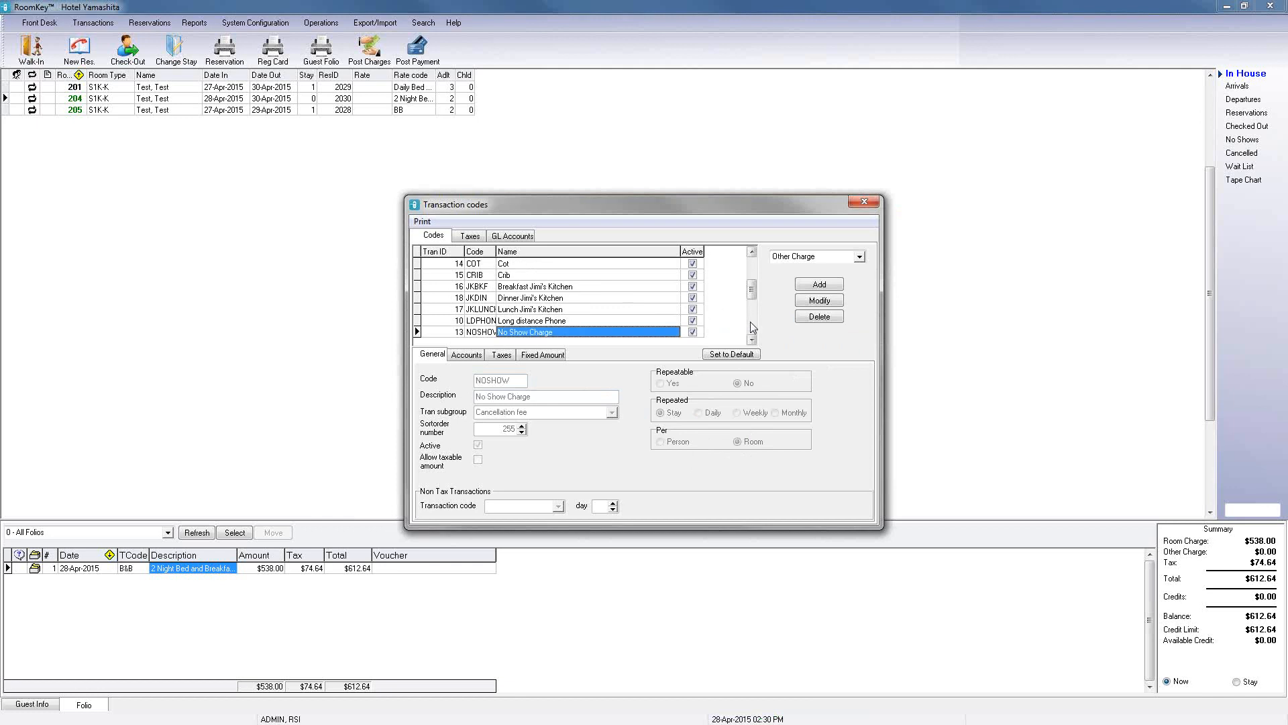
pyautogui.click(753, 327)
pyautogui.click(752, 340)
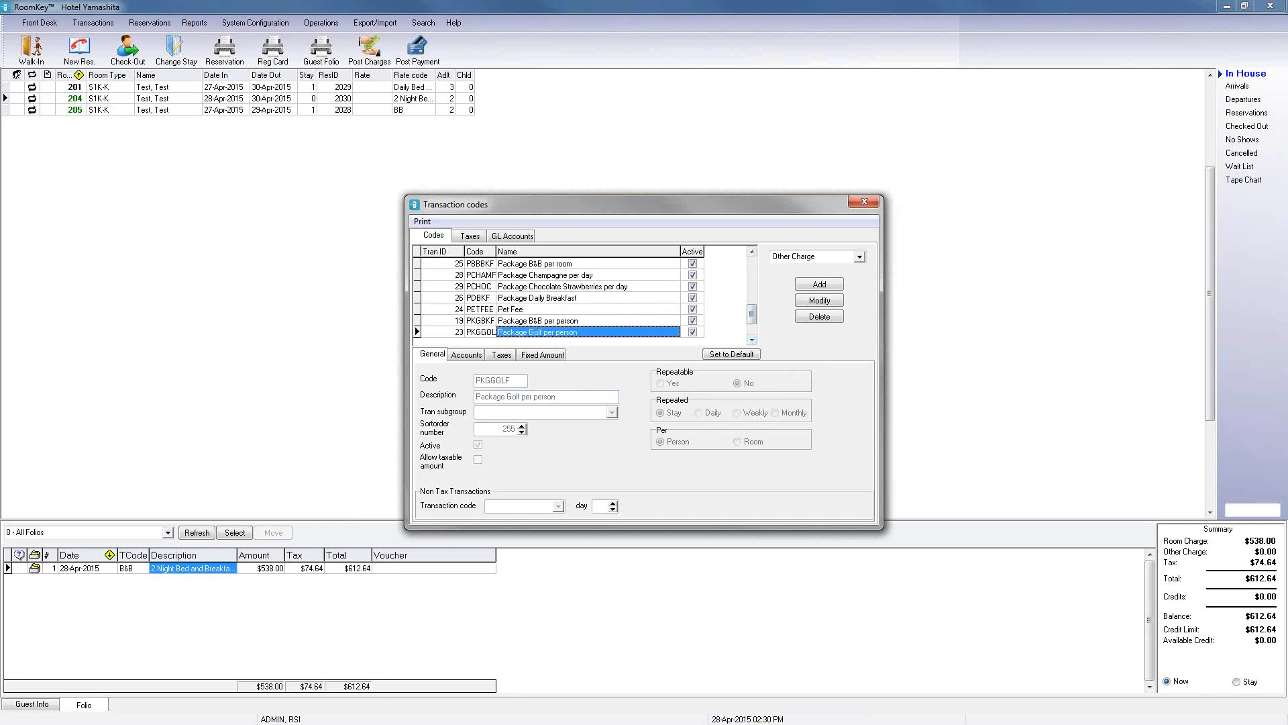
pyautogui.click(864, 201)
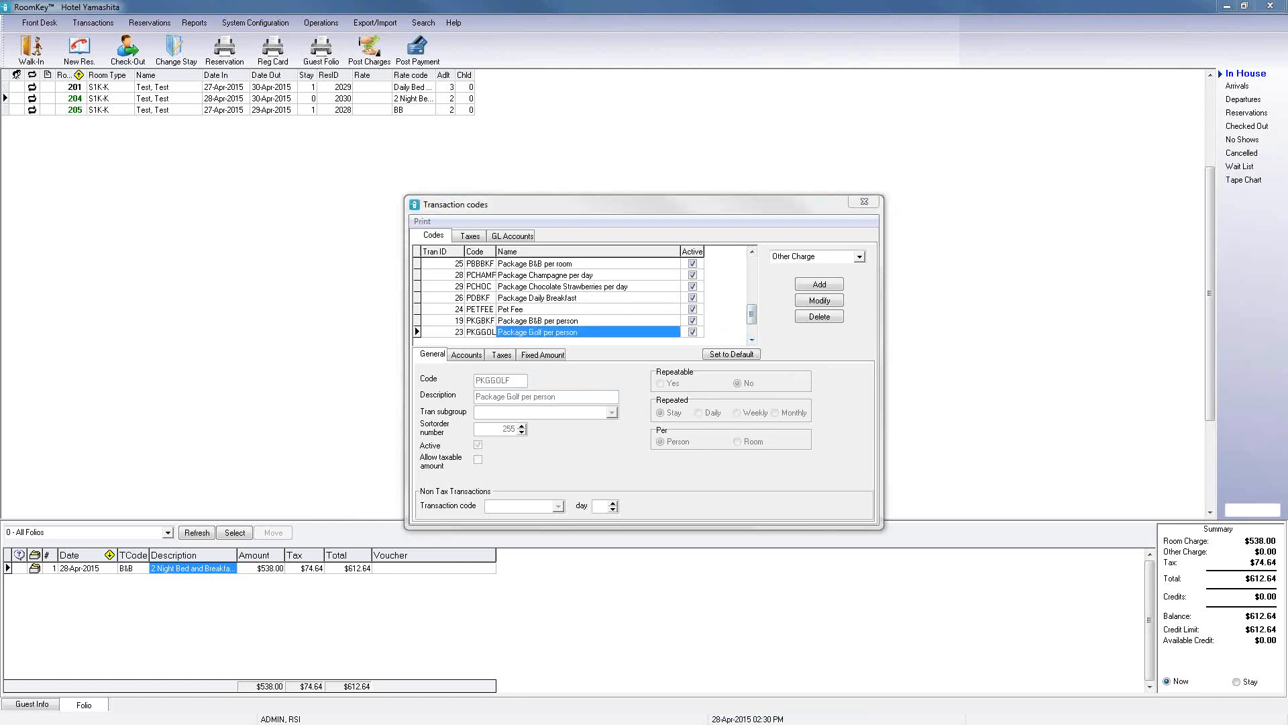
pyautogui.hotkey('alt', 'Tab')
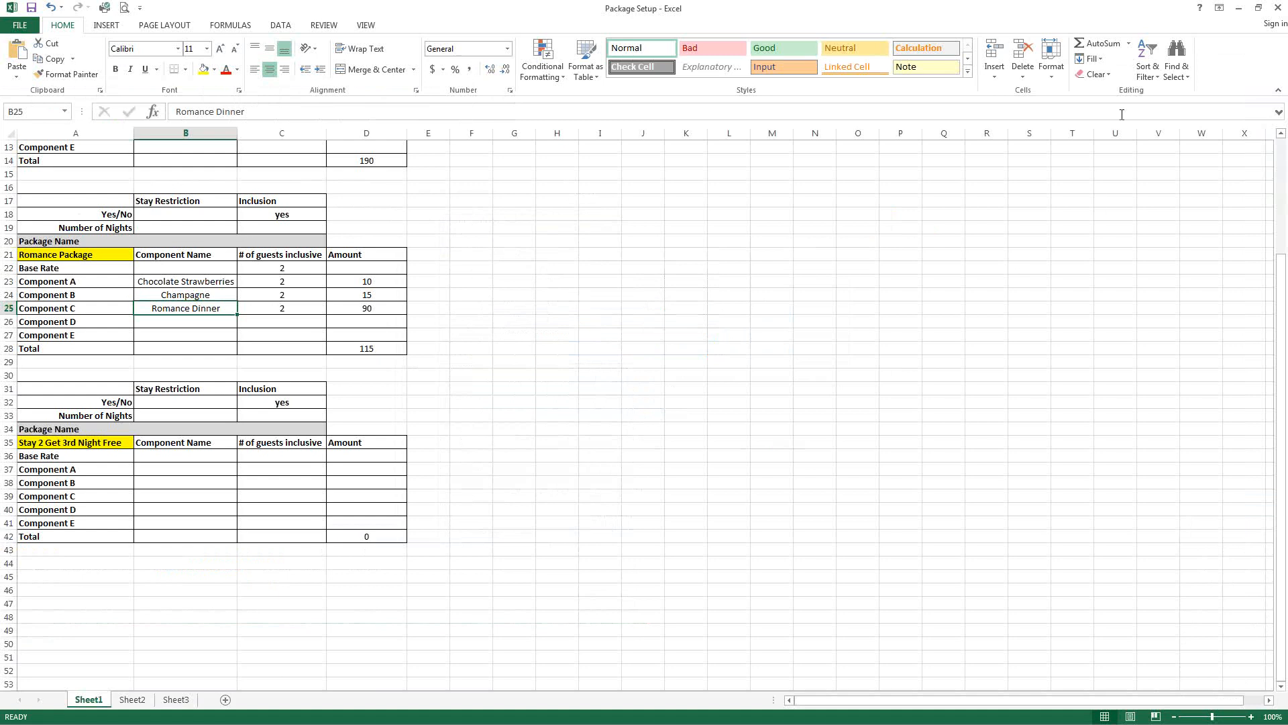
pyautogui.click(1241, 13)
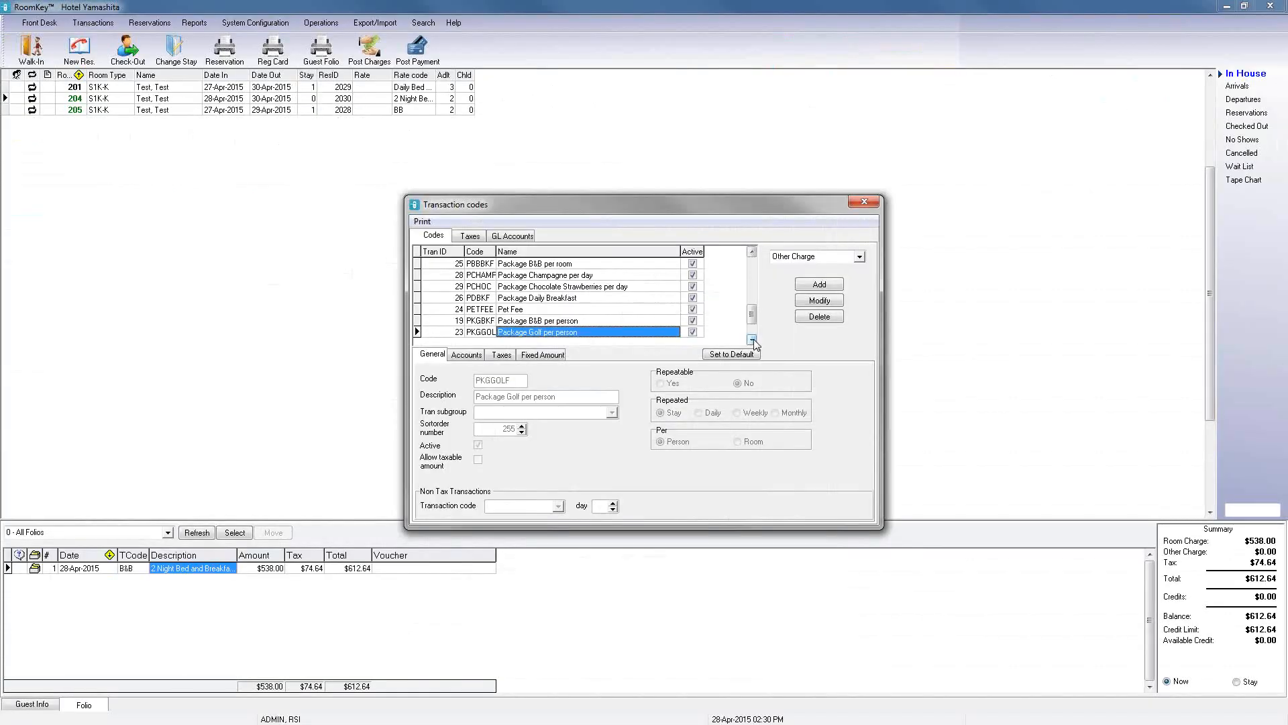
# Step: Rename Package Romance Dinner to Package Romance Dinner per day and make it repeatable daily
pyautogui.click(753, 339)
pyautogui.click(752, 339)
pyautogui.click(753, 339)
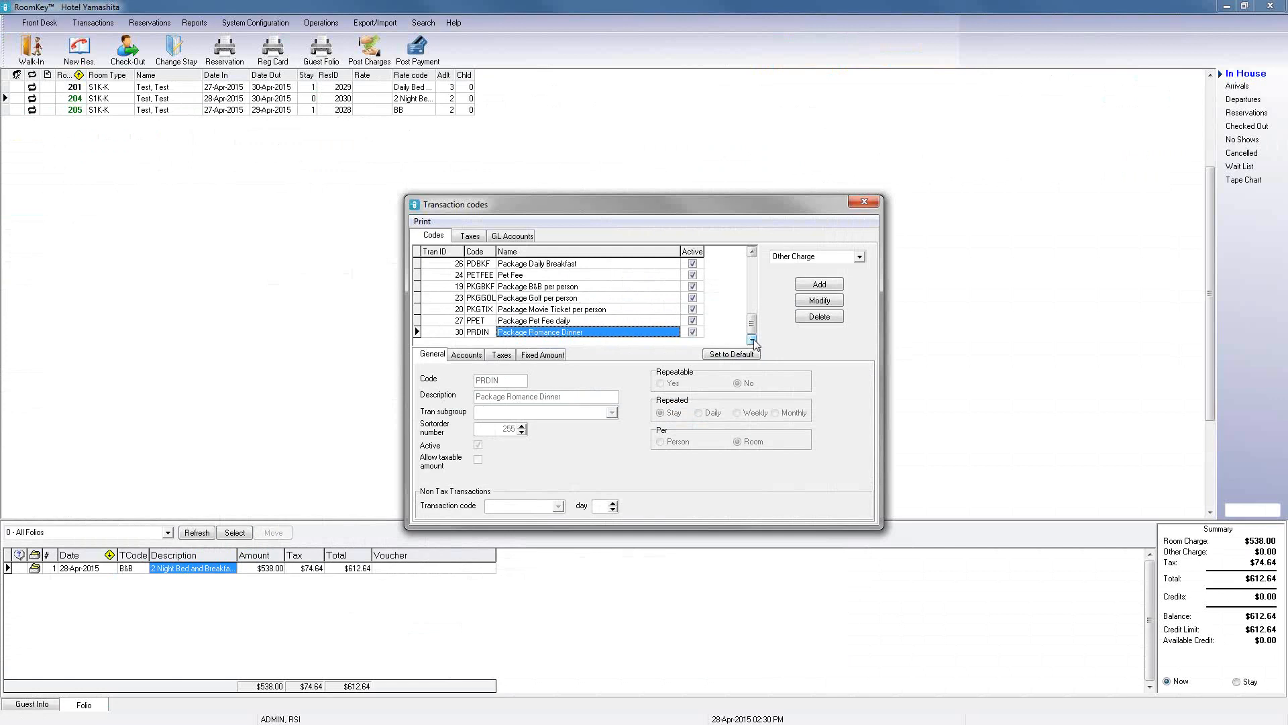
pyautogui.click(821, 305)
pyautogui.click(587, 399)
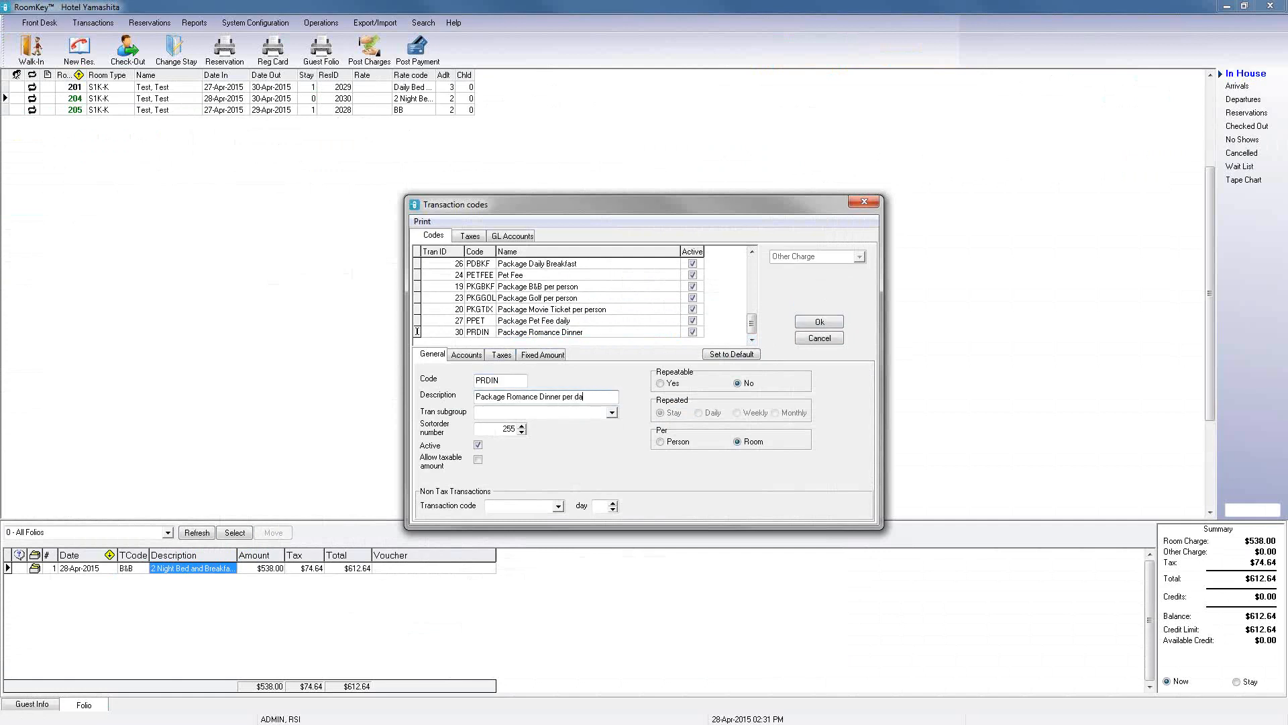
pyautogui.click(660, 383)
pyautogui.click(698, 412)
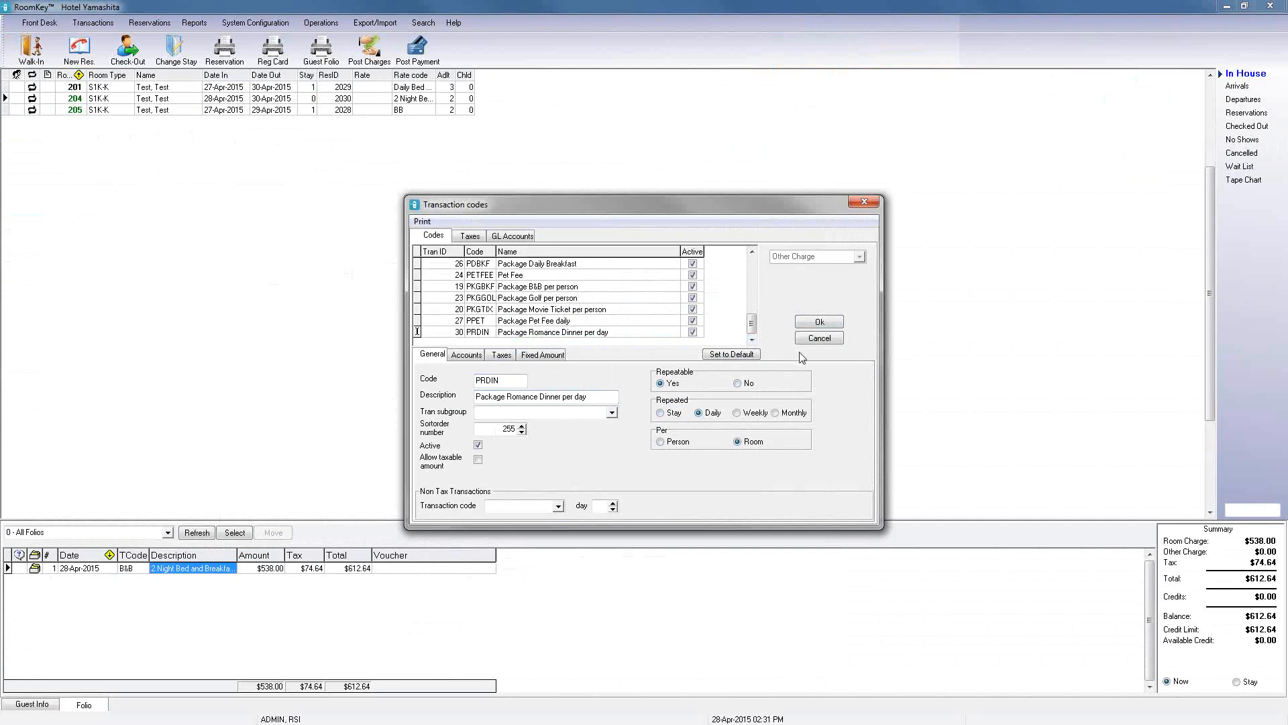
pyautogui.click(819, 322)
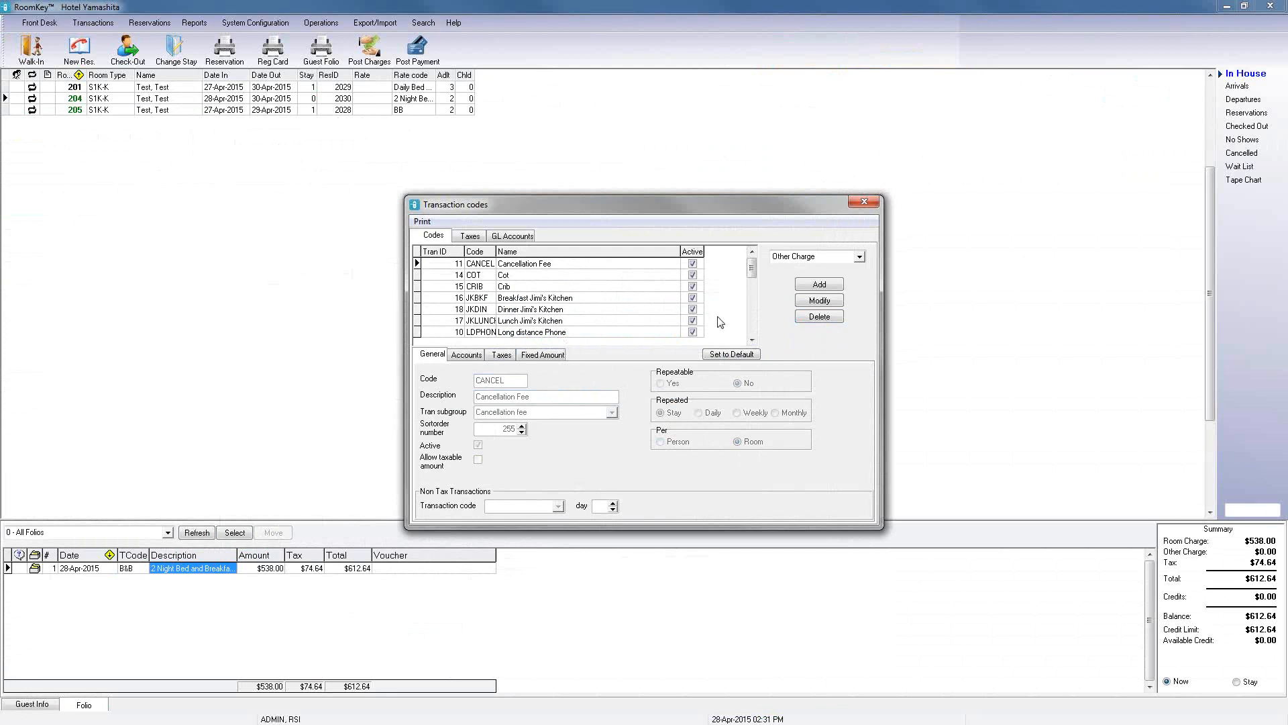
pyautogui.click(752, 334)
pyautogui.click(600, 333)
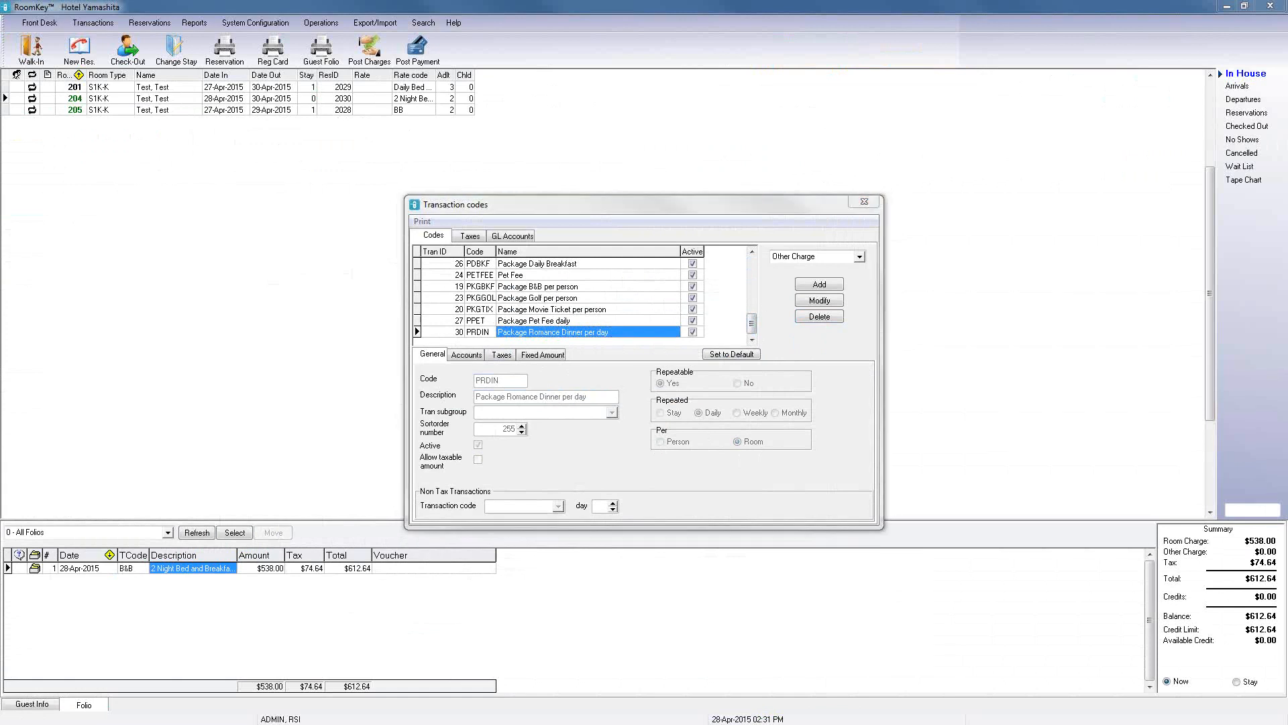
# Step: Review the Romance Package guest counts and component amounts in the Package Setup spreadsheet
pyautogui.hotkey('alt', 'Tab')
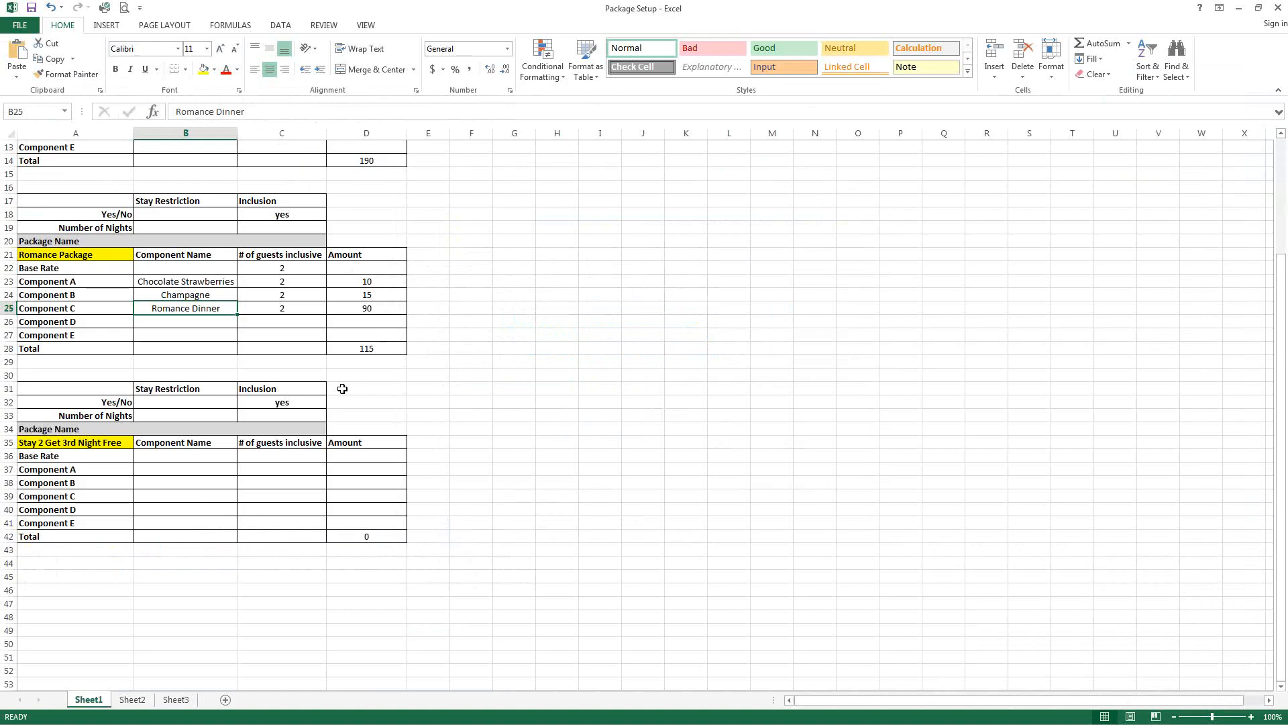
pyautogui.click(284, 309)
pyautogui.click(345, 311)
pyautogui.click(280, 307)
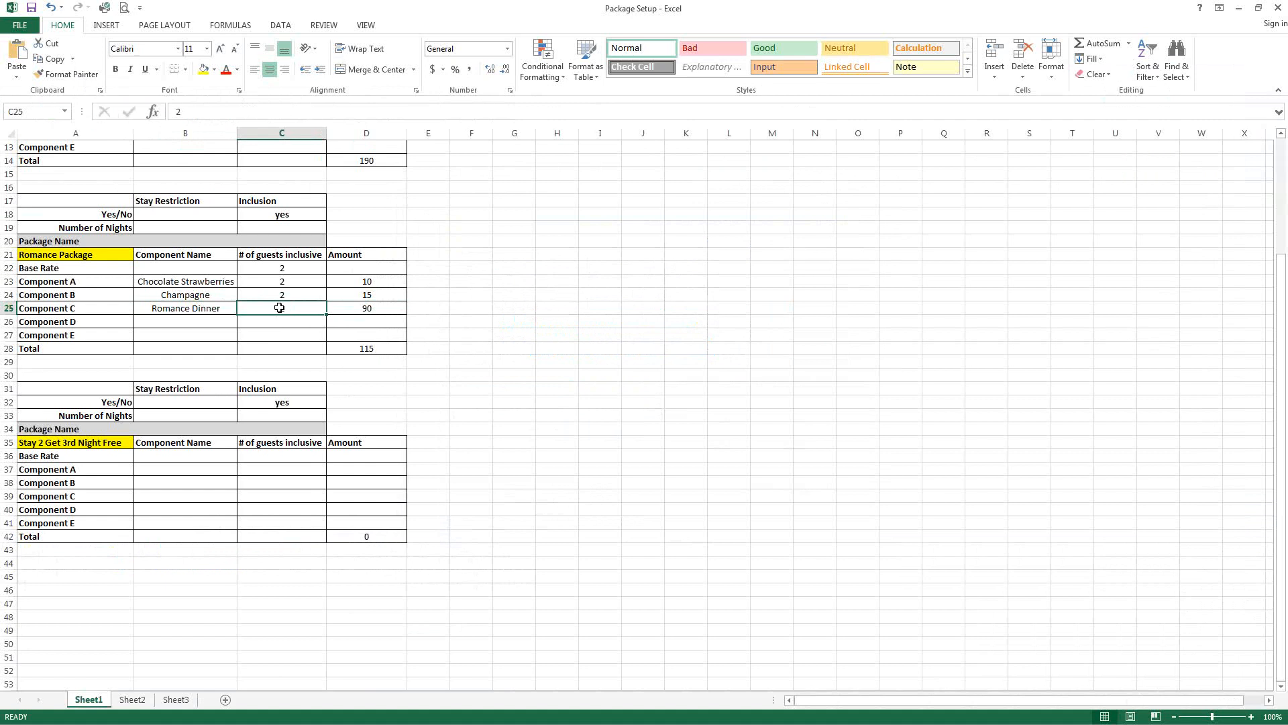
pyautogui.click(350, 311)
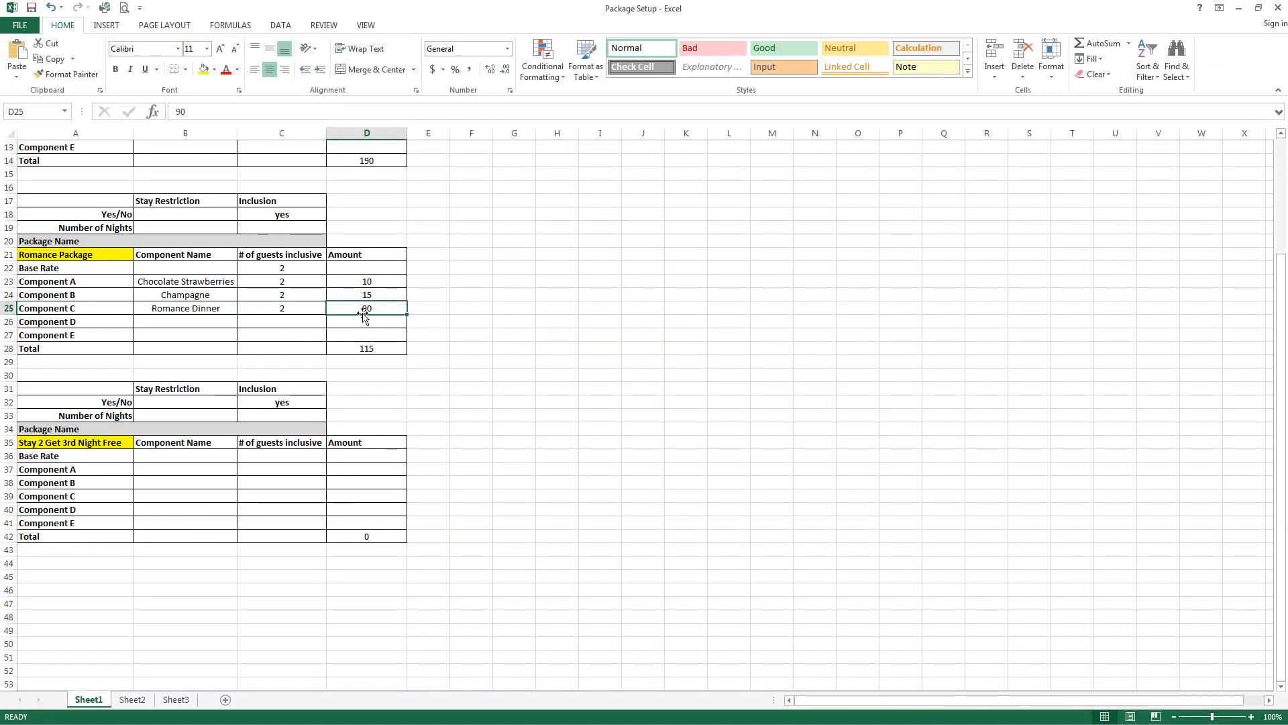
pyautogui.click(1239, 7)
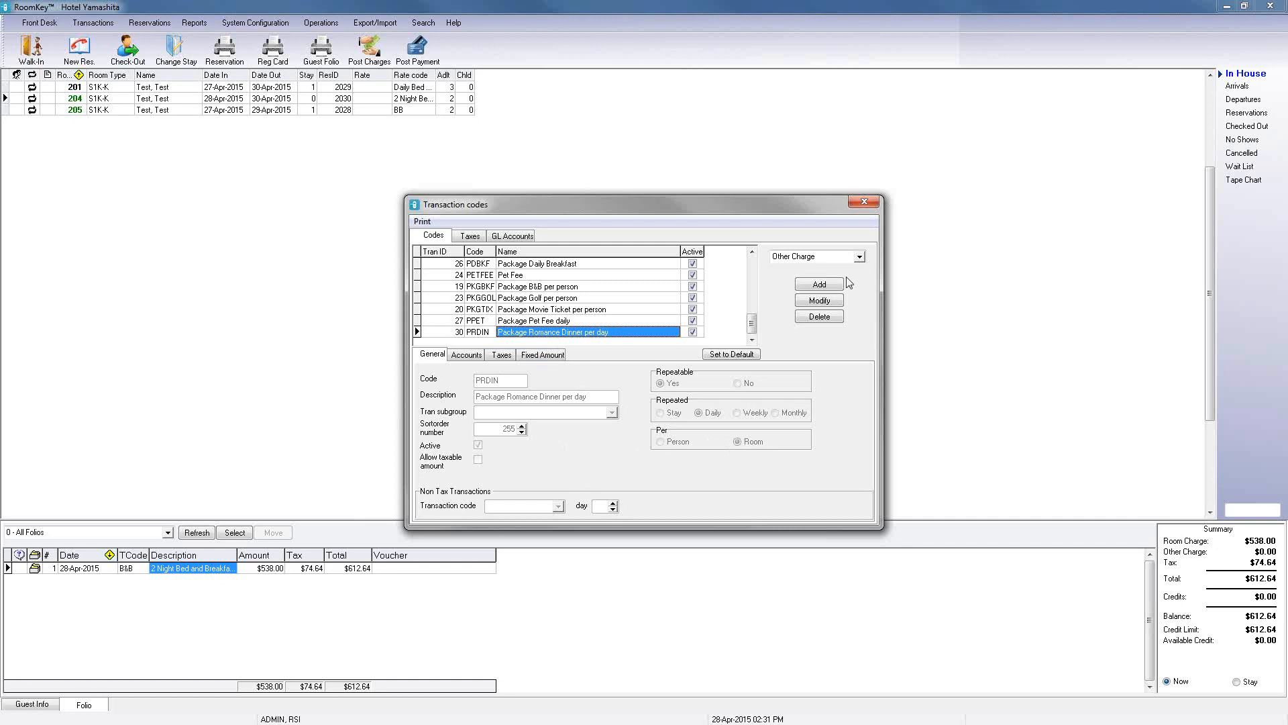
# Step: Add a new inclusion package with short name ROMPAC and name Romance Package
pyautogui.click(859, 206)
pyautogui.click(255, 22)
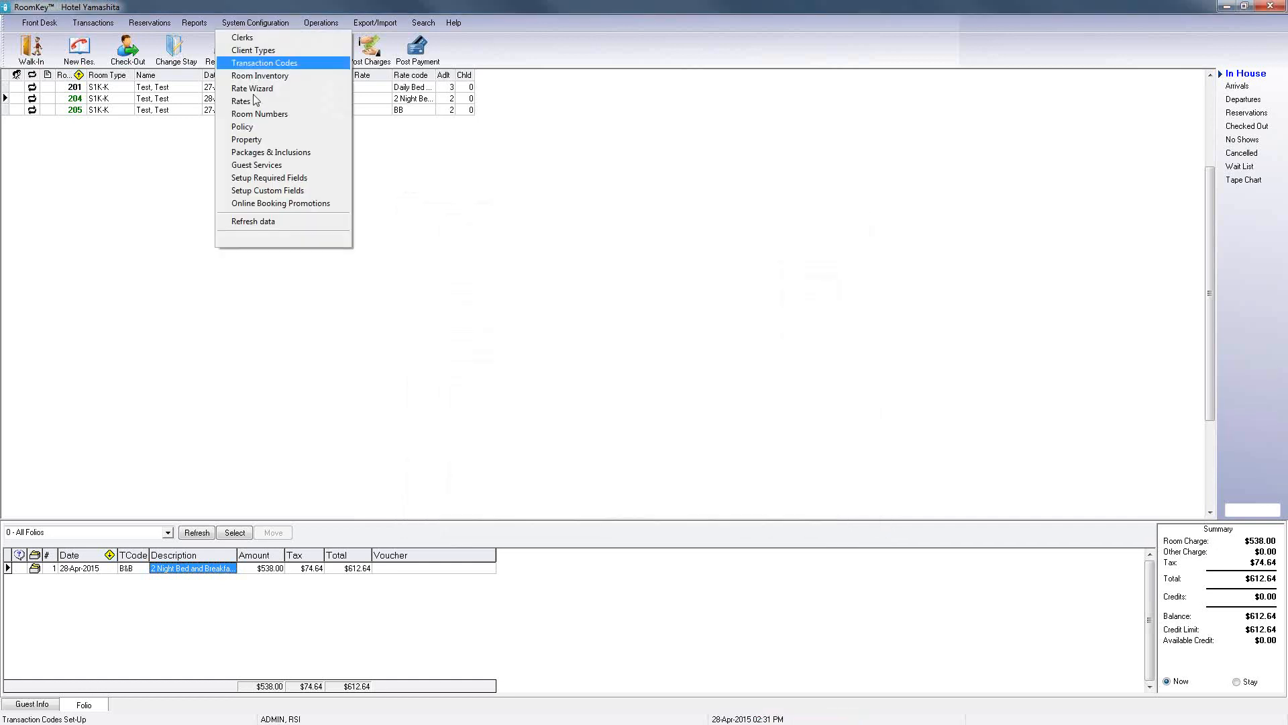
pyautogui.click(251, 152)
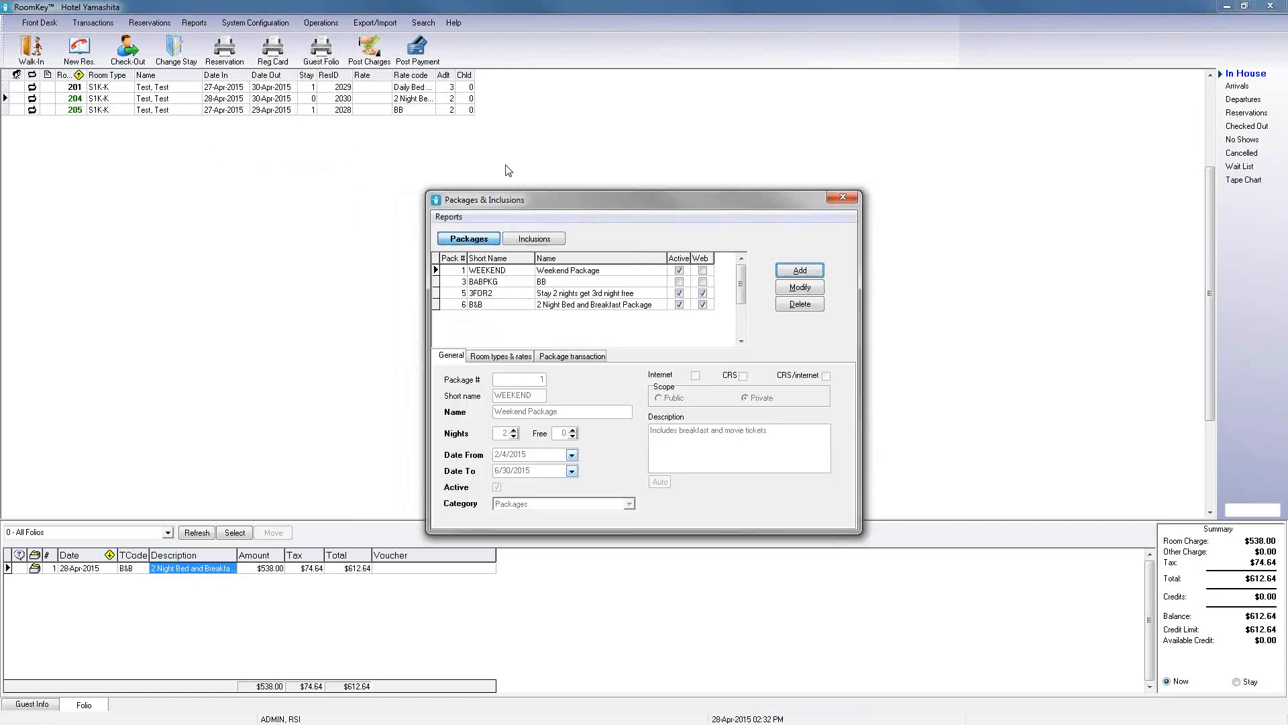
pyautogui.click(541, 239)
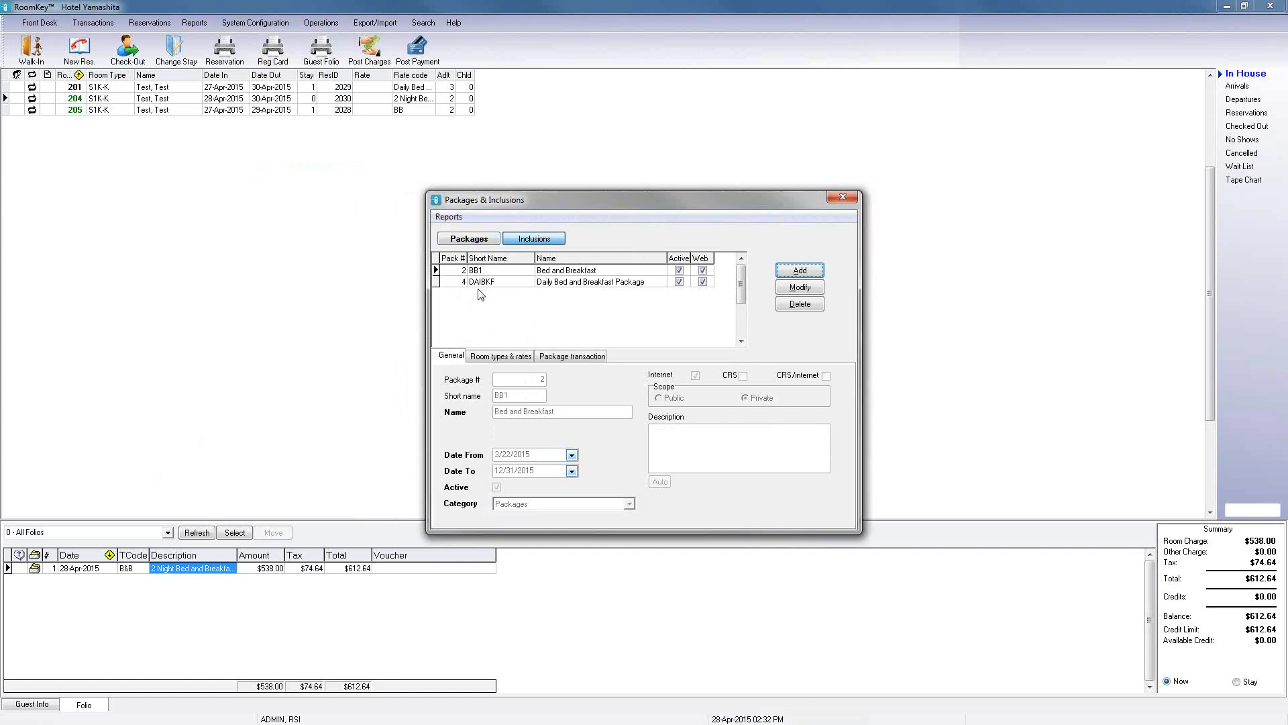
pyautogui.click(805, 272)
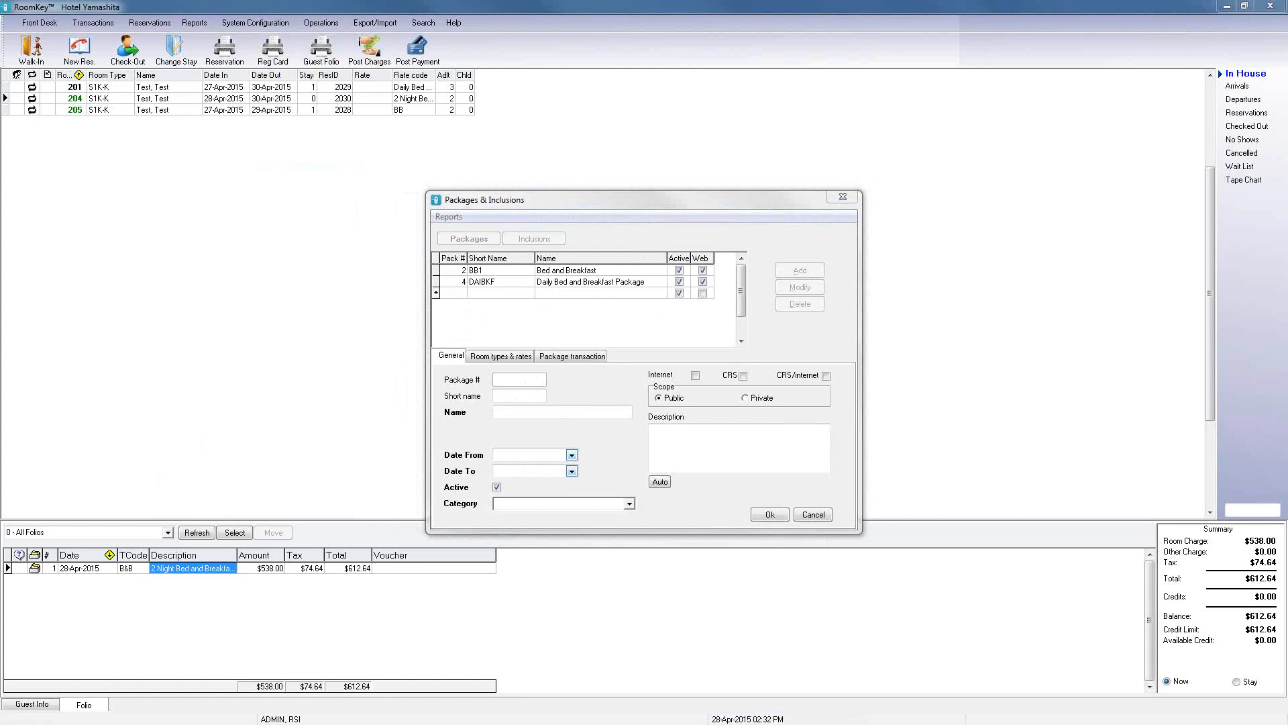
pyautogui.click(528, 334)
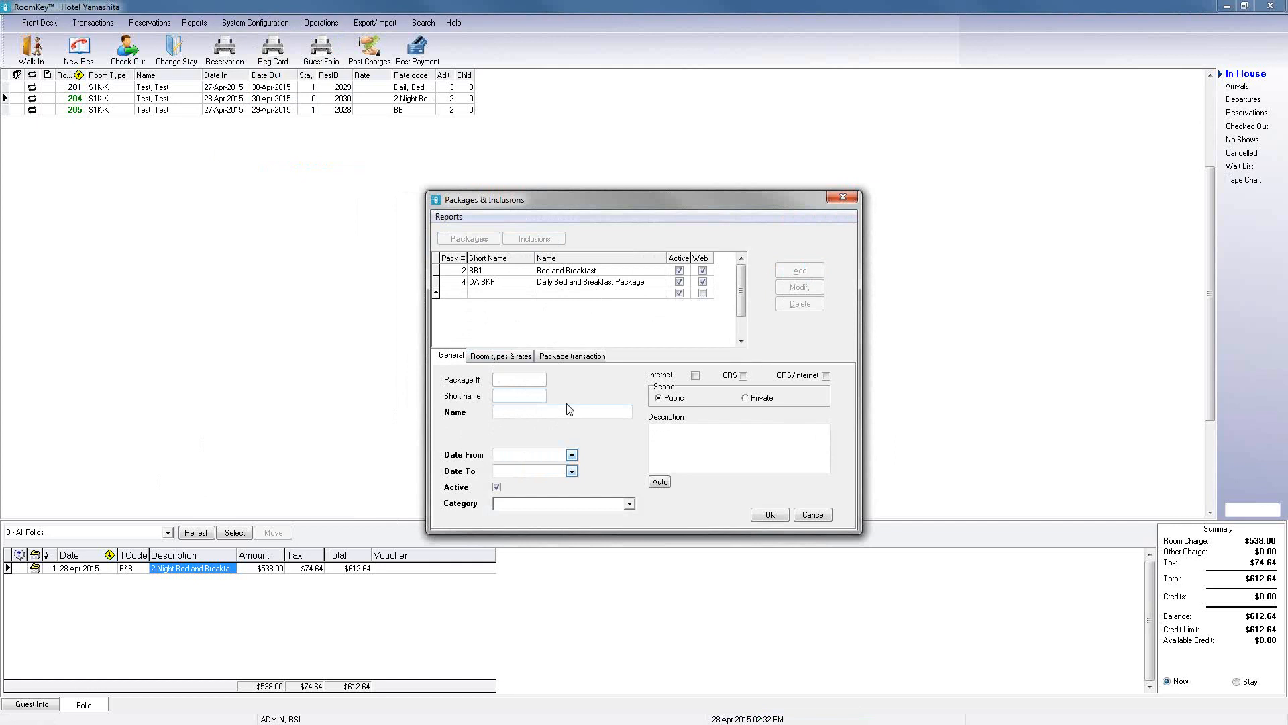
pyautogui.write('ROMPAC')
pyautogui.press('Tab')
pyautogui.write('Romance Pac')
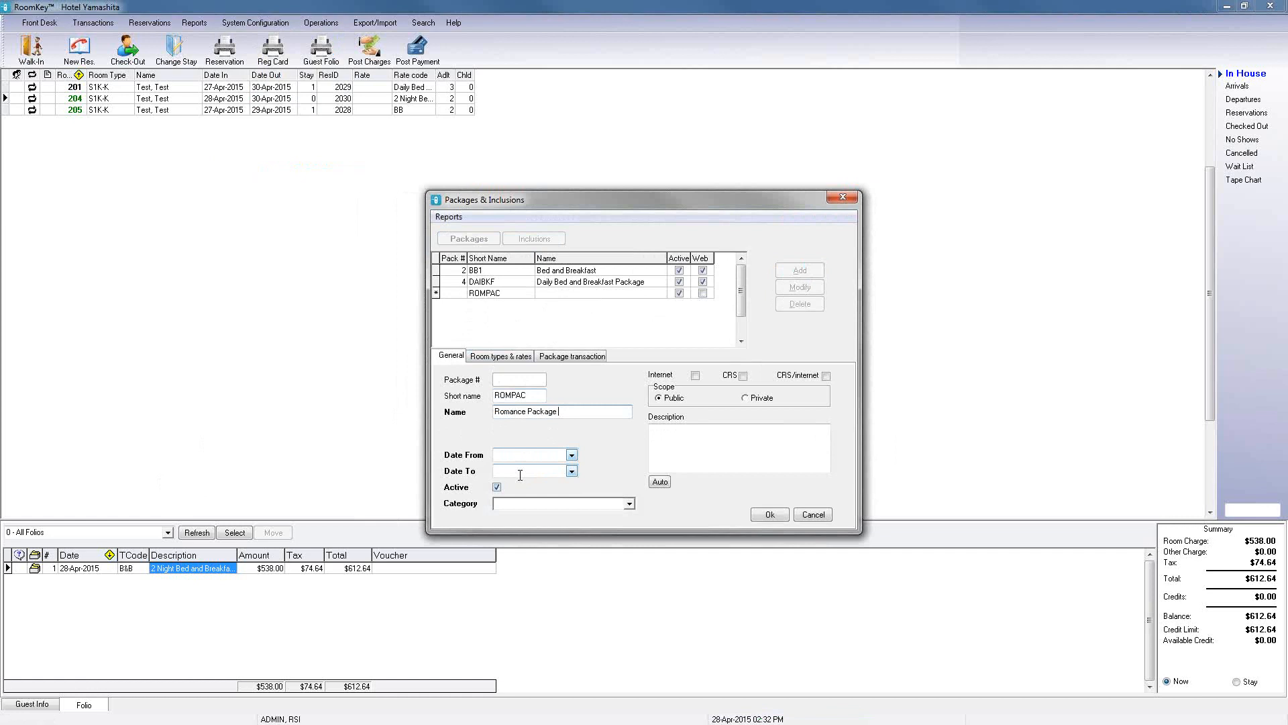
# Step: Set the package's date range from 4/28/2015 to 6/30/2015
pyautogui.click(571, 456)
pyautogui.click(482, 418)
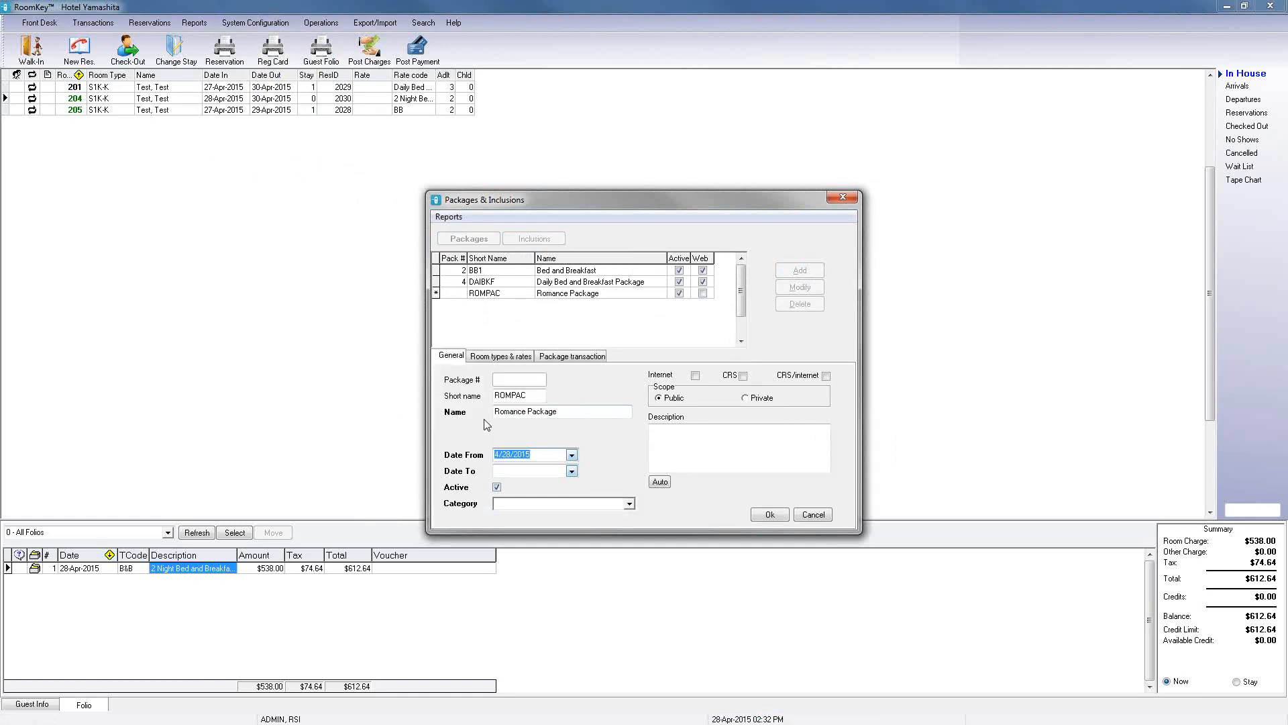
pyautogui.click(571, 472)
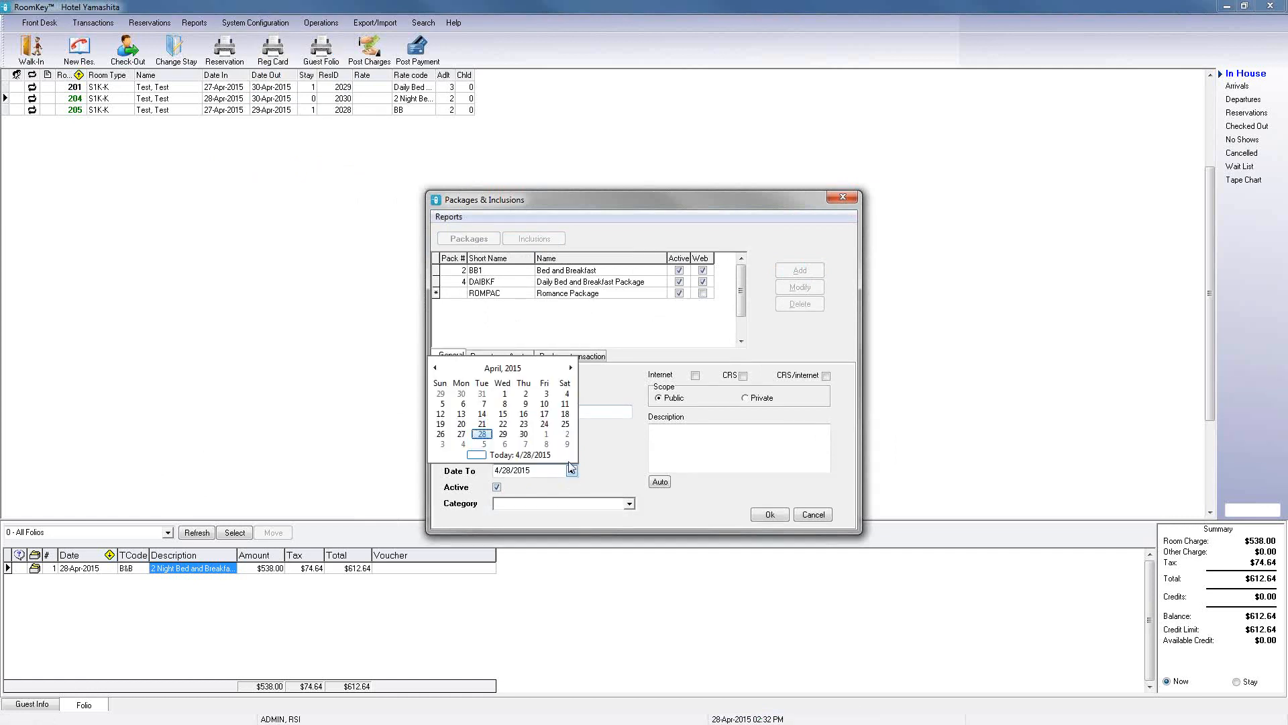
pyautogui.click(571, 369)
pyautogui.click(571, 368)
pyautogui.click(482, 434)
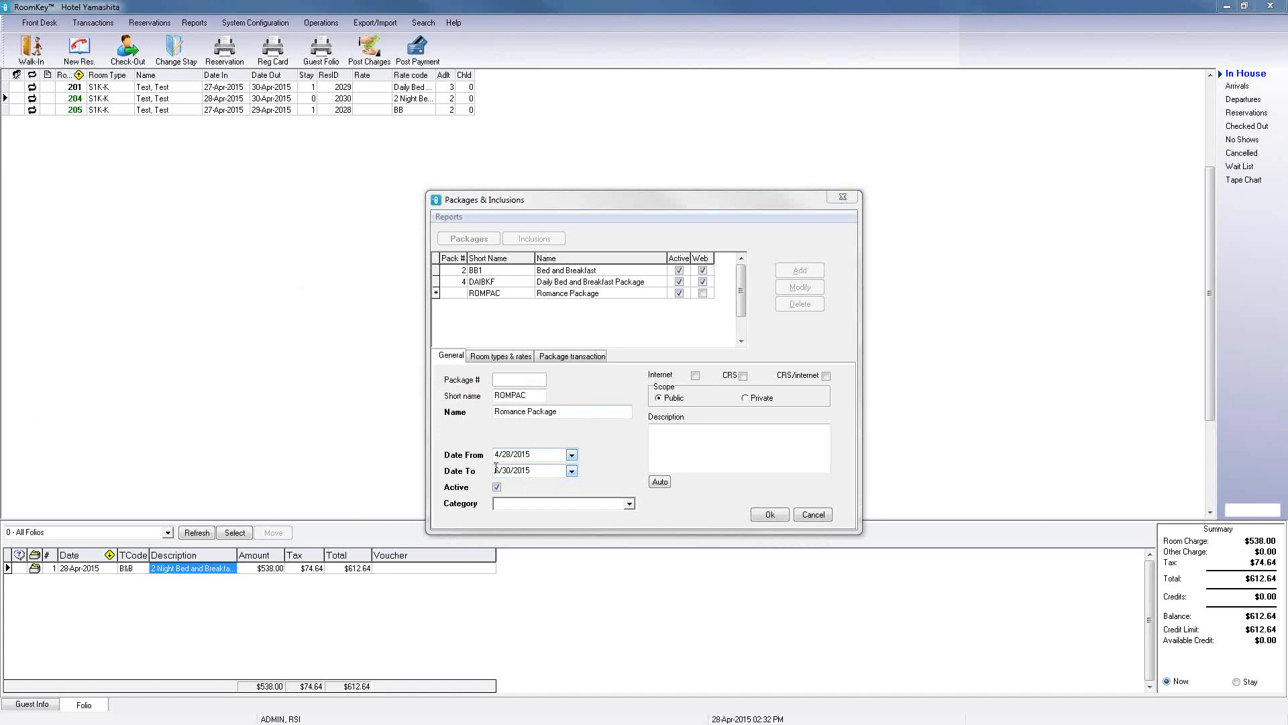
# Step: Set the package category to Packages, enable Internet, and set the scope to Private
pyautogui.click(629, 503)
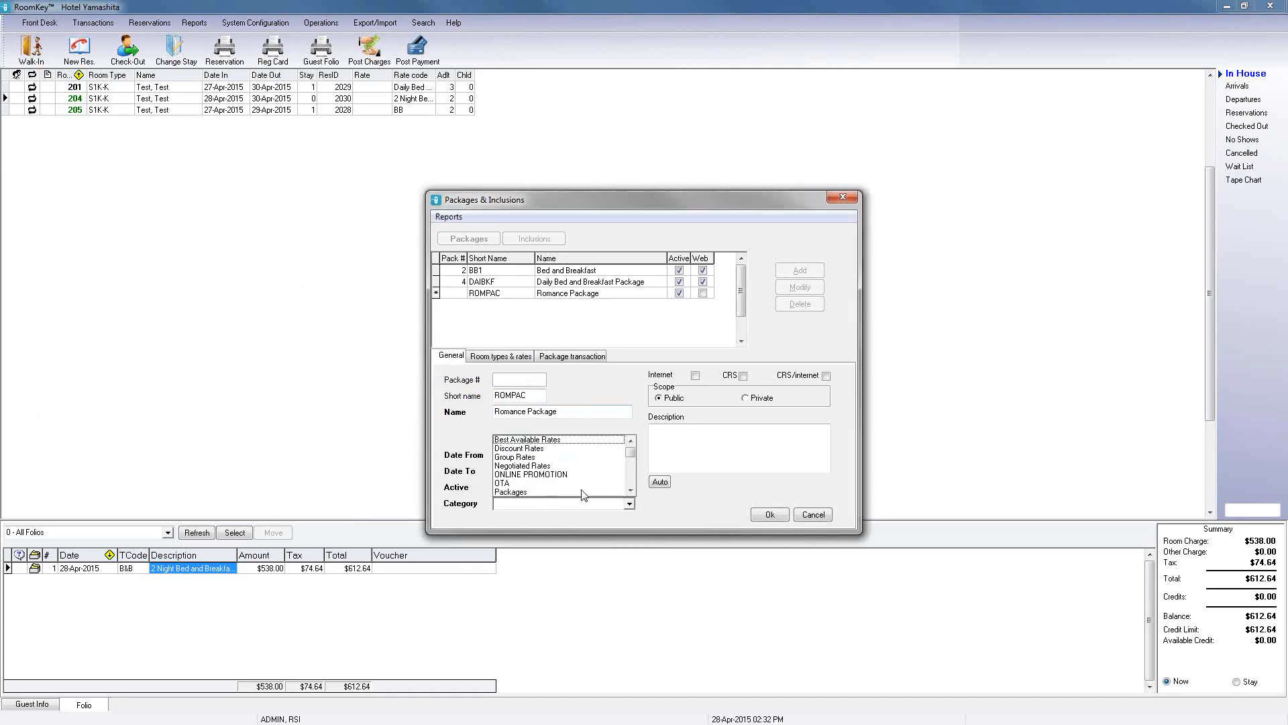
pyautogui.click(529, 492)
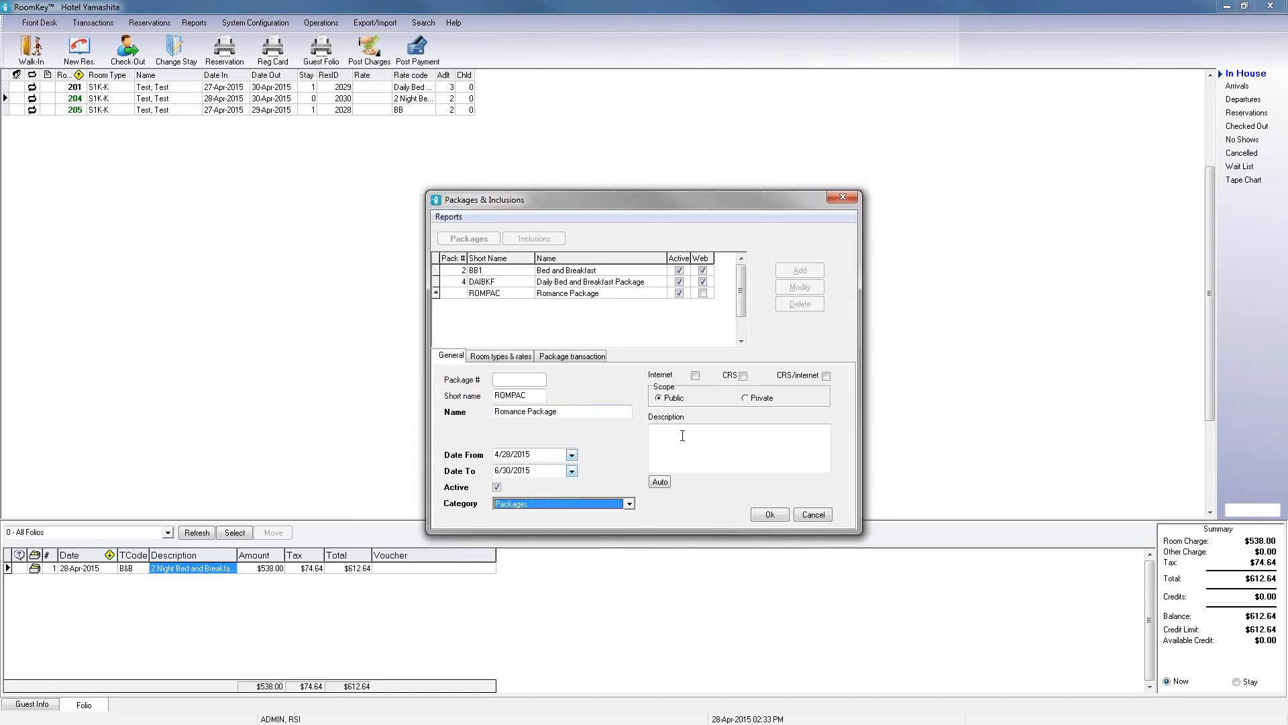
pyautogui.click(695, 377)
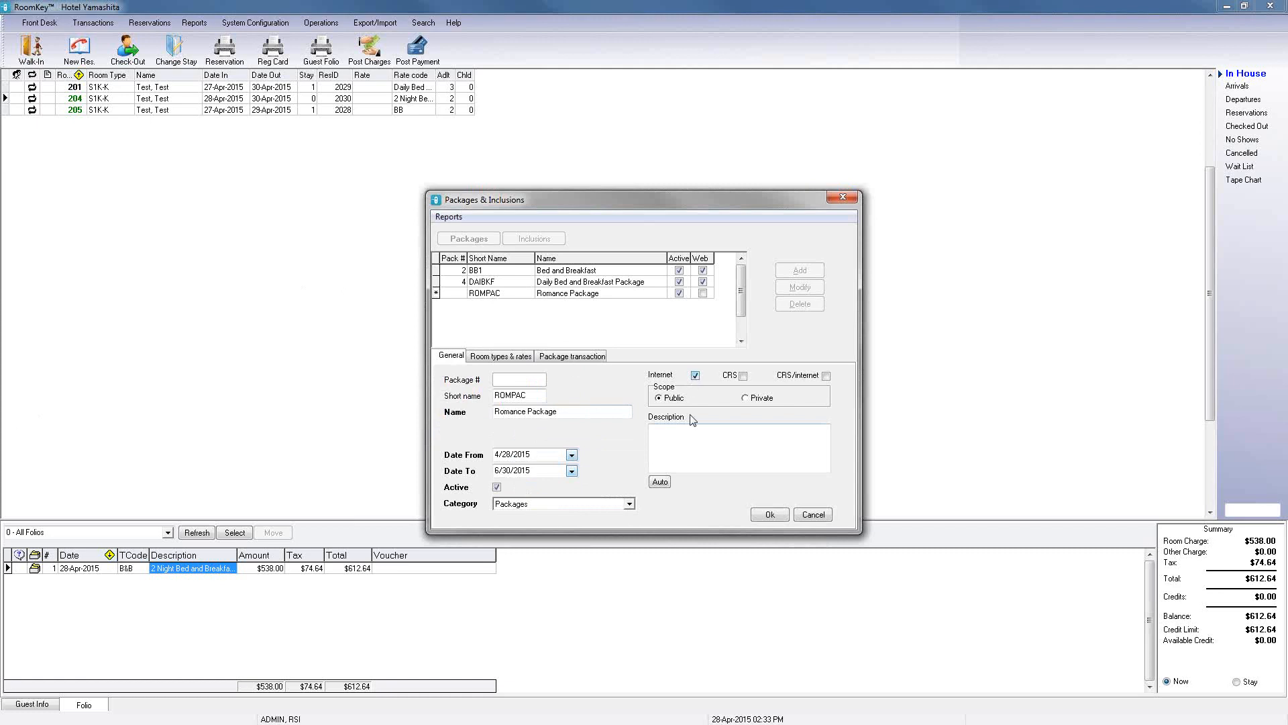
pyautogui.click(744, 398)
# Step: Enter the description "Package includes chocolate covered strawberries and champagne as well as dinner for 2 per night" and save the package
pyautogui.click(722, 443)
pyautogui.write('champange')
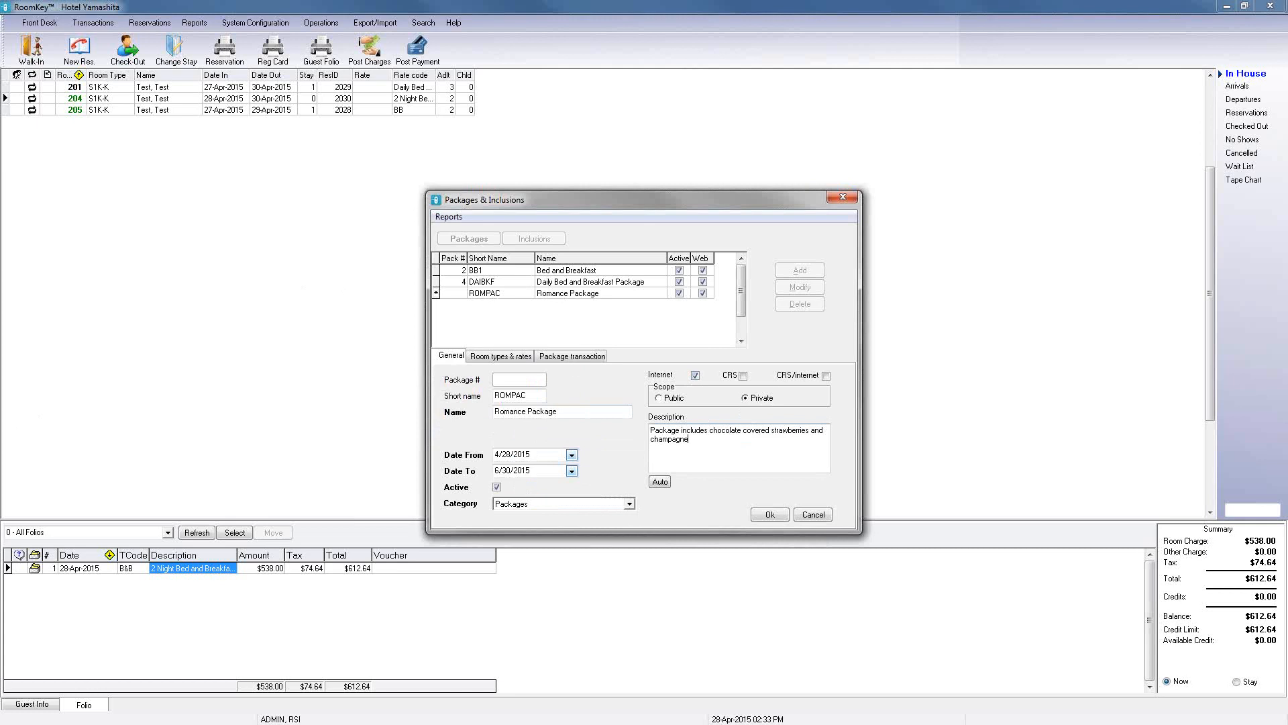
pyautogui.write(' as f')
pyautogui.press('BackSpace')
pyautogui.write('well as dinner for 2 per night')
pyautogui.click(769, 515)
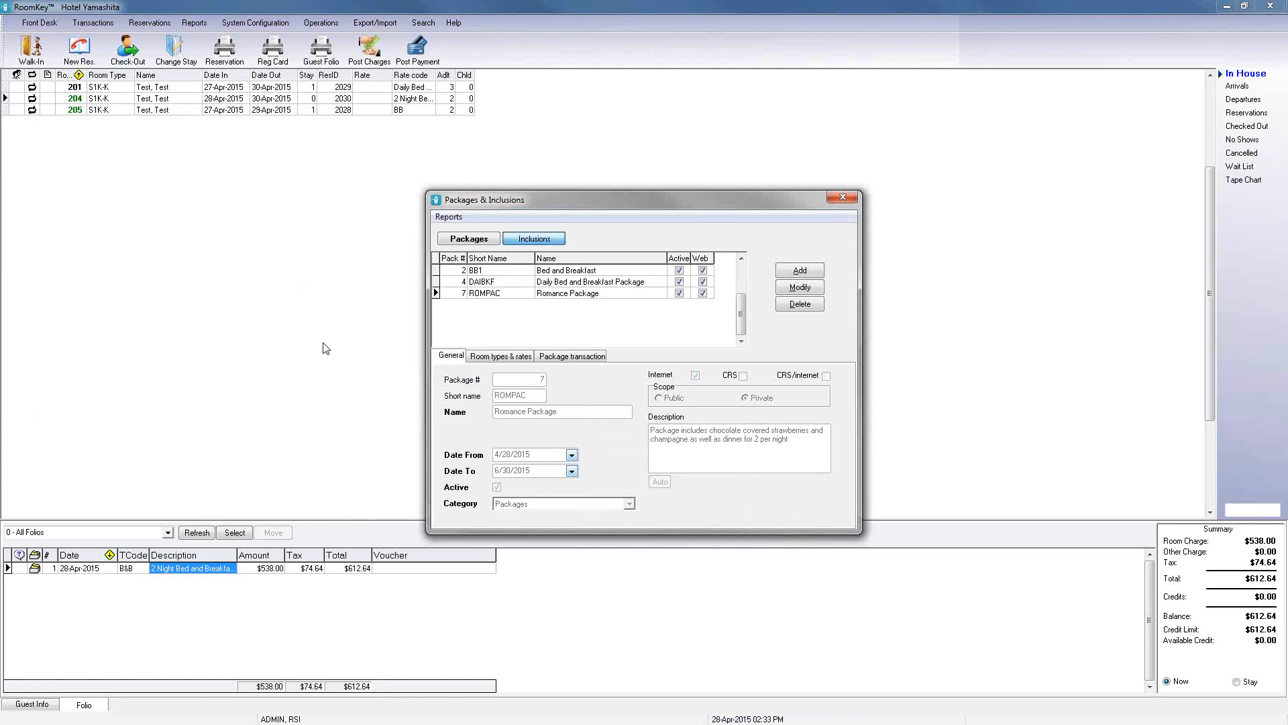
# Step: Include room types E1S-K, F2S-K/DD and J1S-K in the Romance Package
pyautogui.click(517, 361)
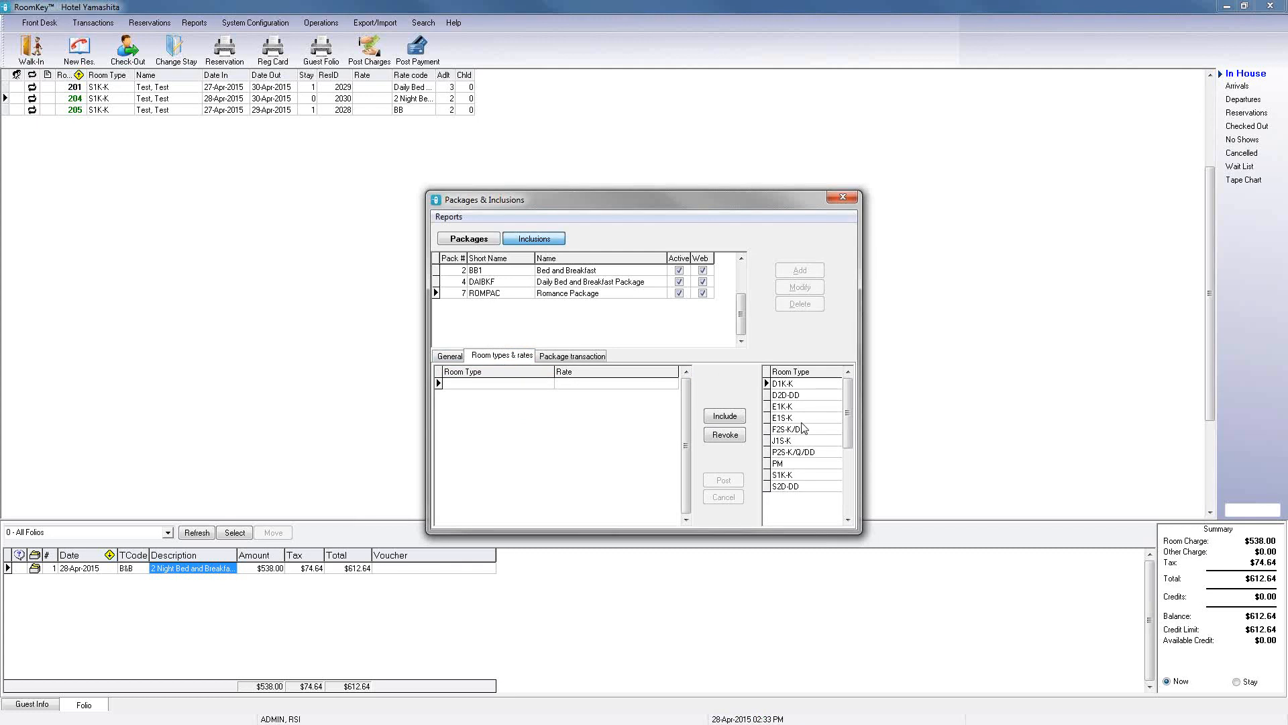
pyautogui.click(803, 419)
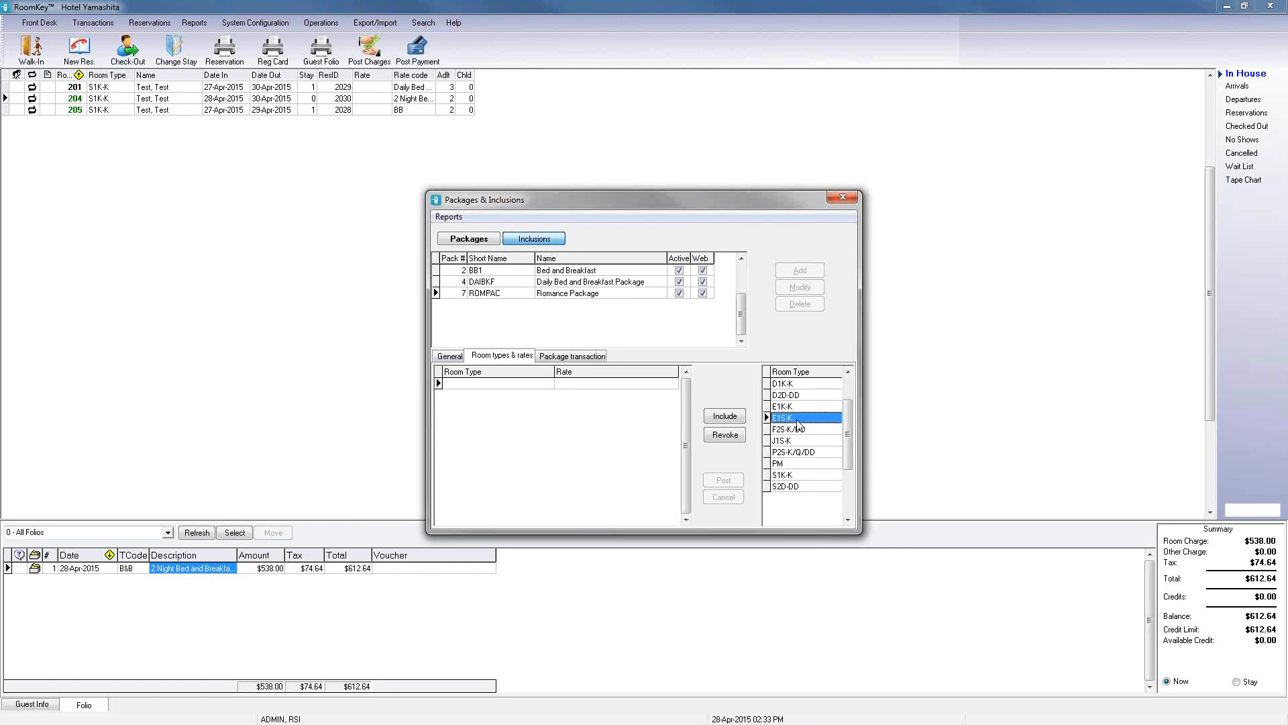
pyautogui.click(736, 421)
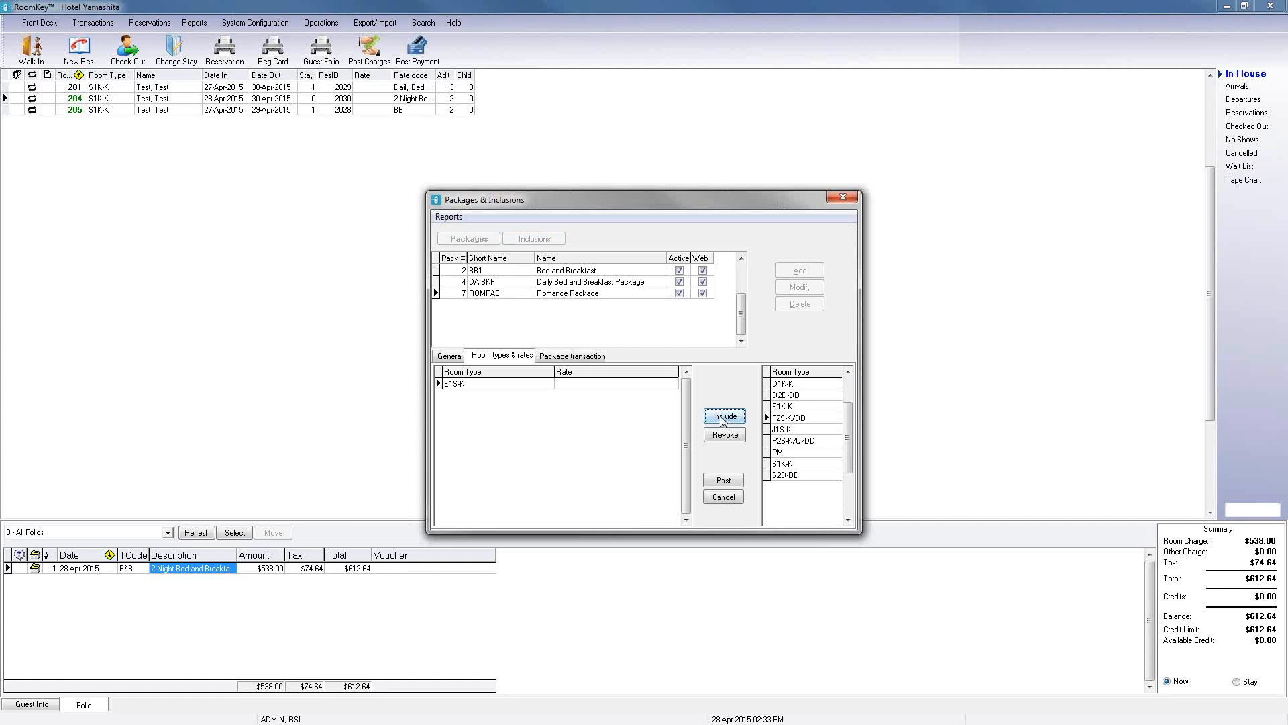
pyautogui.click(725, 417)
pyautogui.click(737, 420)
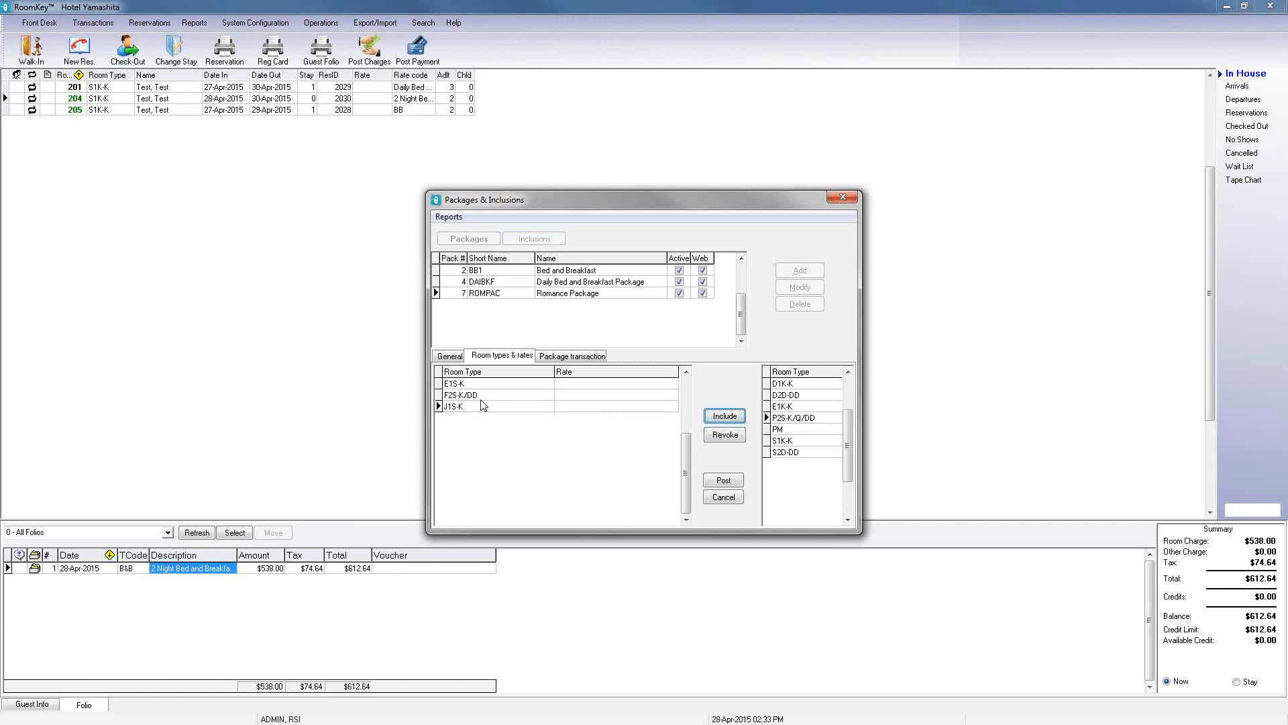
# Step: Assign the P Romance Package Base Rate to each included room type and post the changes
pyautogui.click(670, 385)
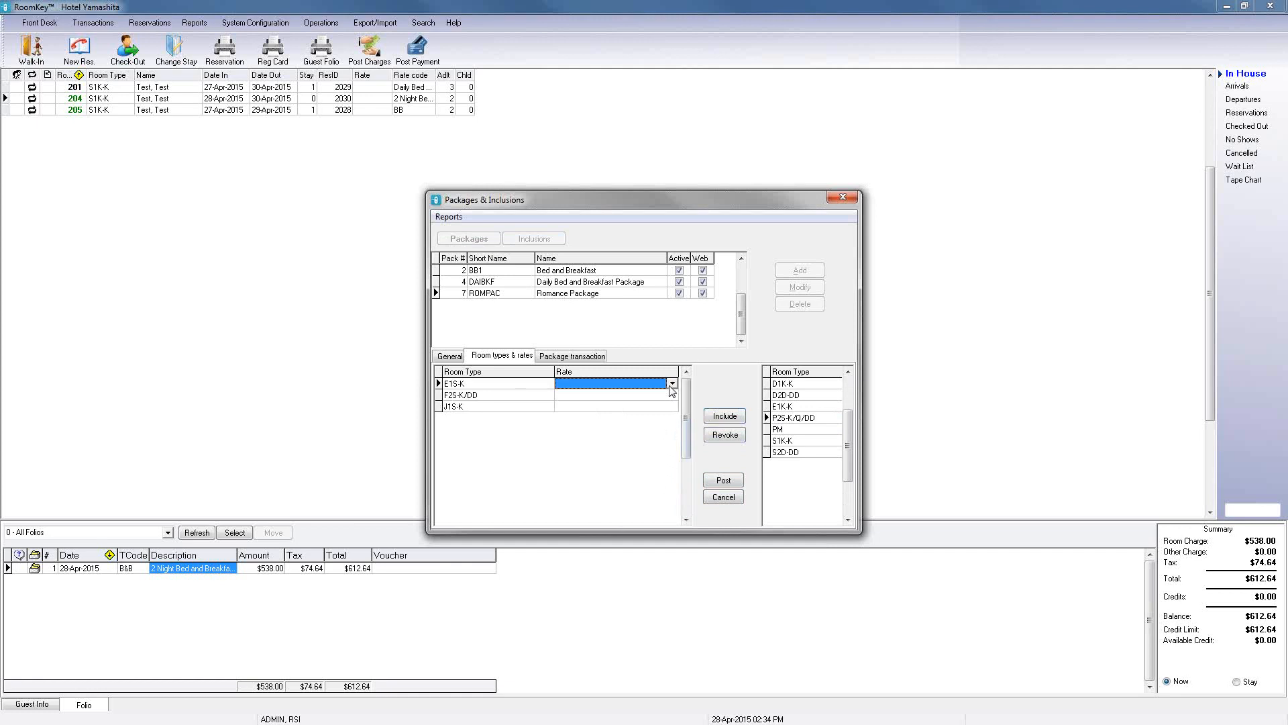
pyautogui.click(671, 384)
pyautogui.click(698, 441)
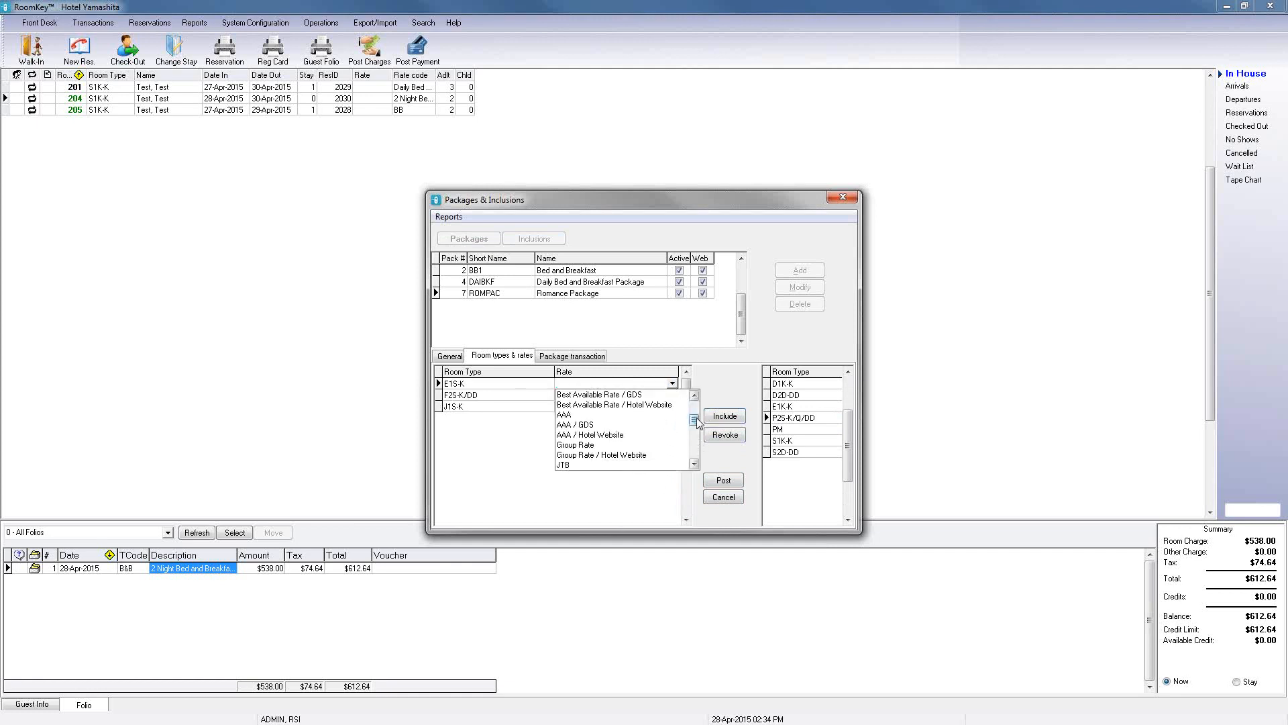
pyautogui.moveTo(695, 418); pyautogui.dragTo(691, 473)
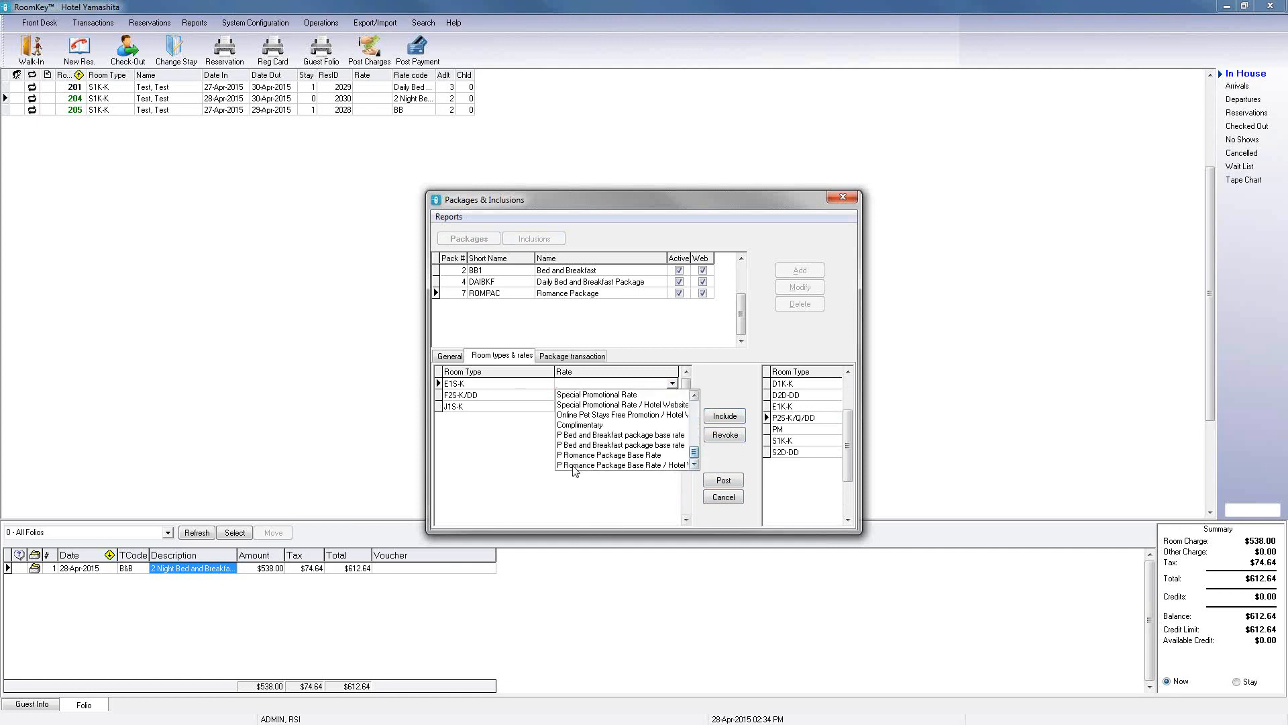
pyautogui.click(606, 455)
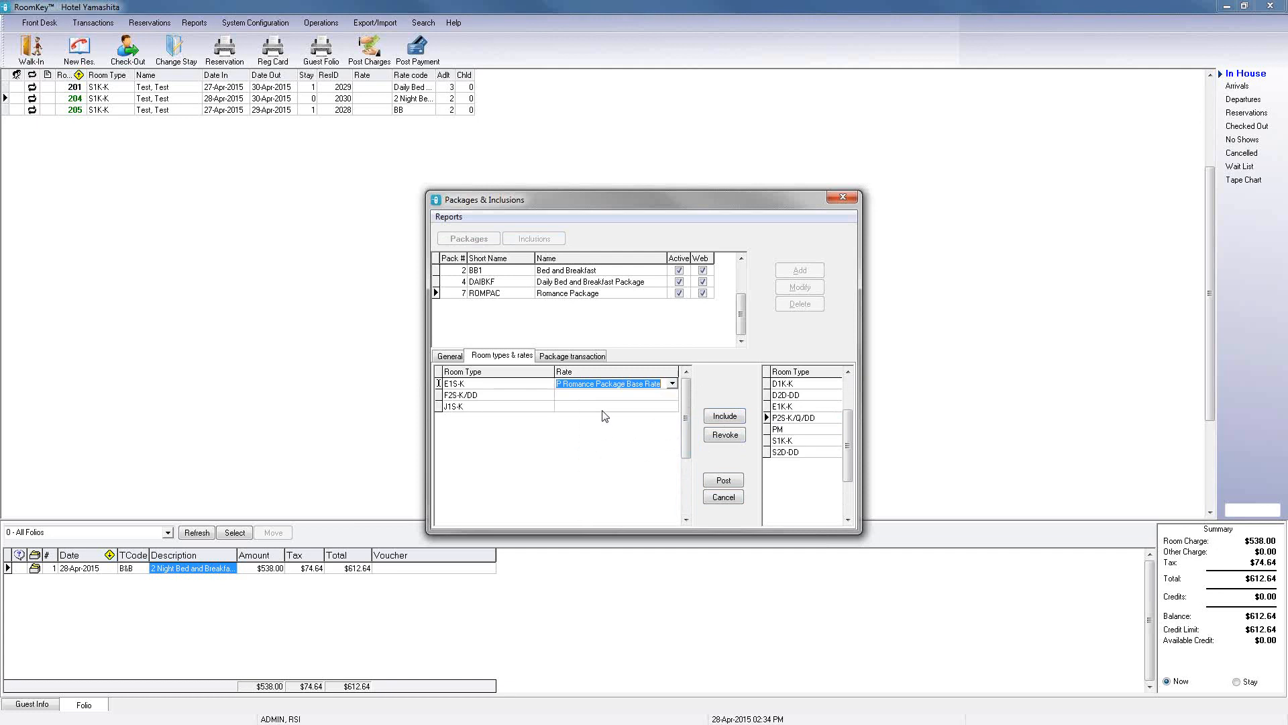
pyautogui.click(604, 395)
pyautogui.click(672, 394)
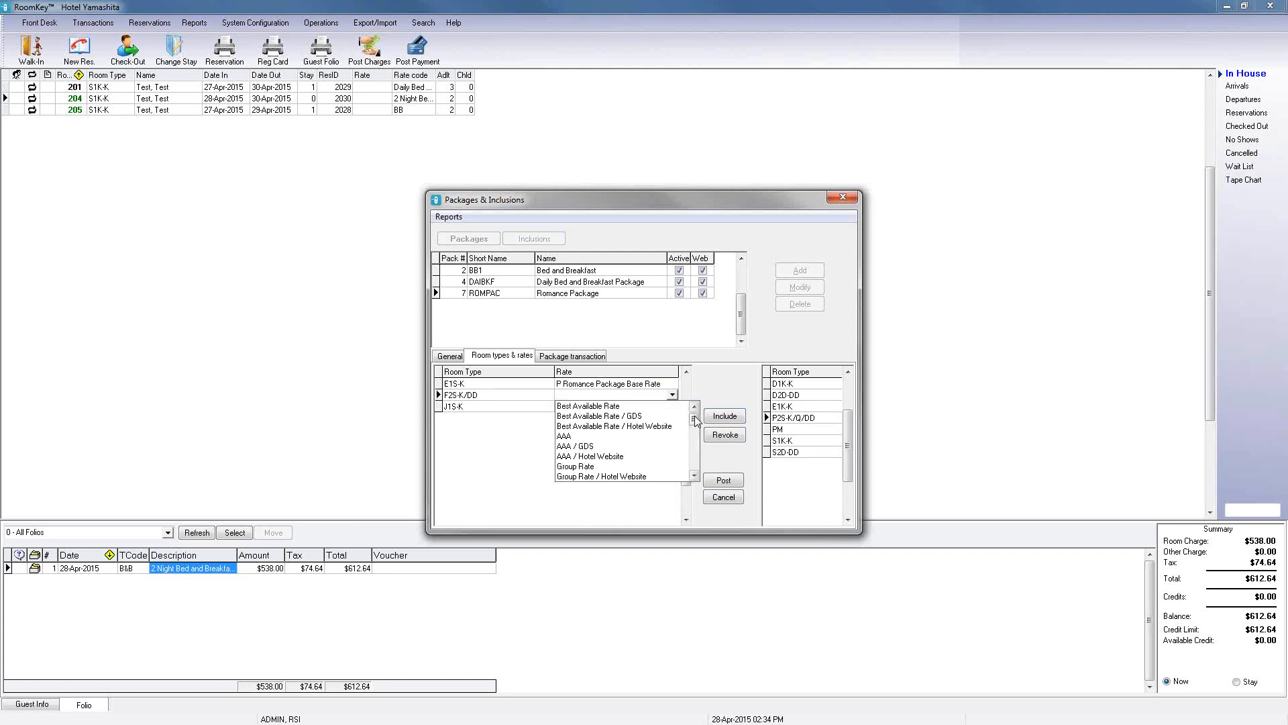
pyautogui.moveTo(695, 418); pyautogui.dragTo(696, 477)
pyautogui.click(616, 468)
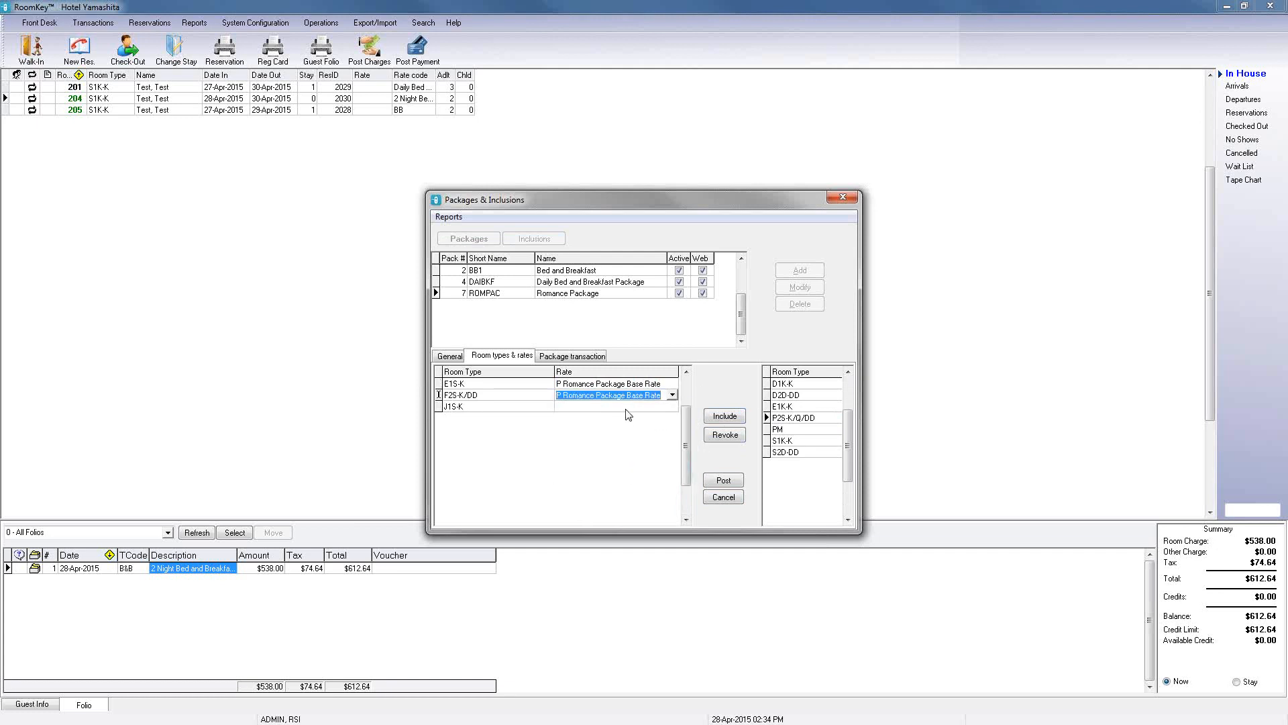
pyautogui.click(629, 406)
pyautogui.click(672, 406)
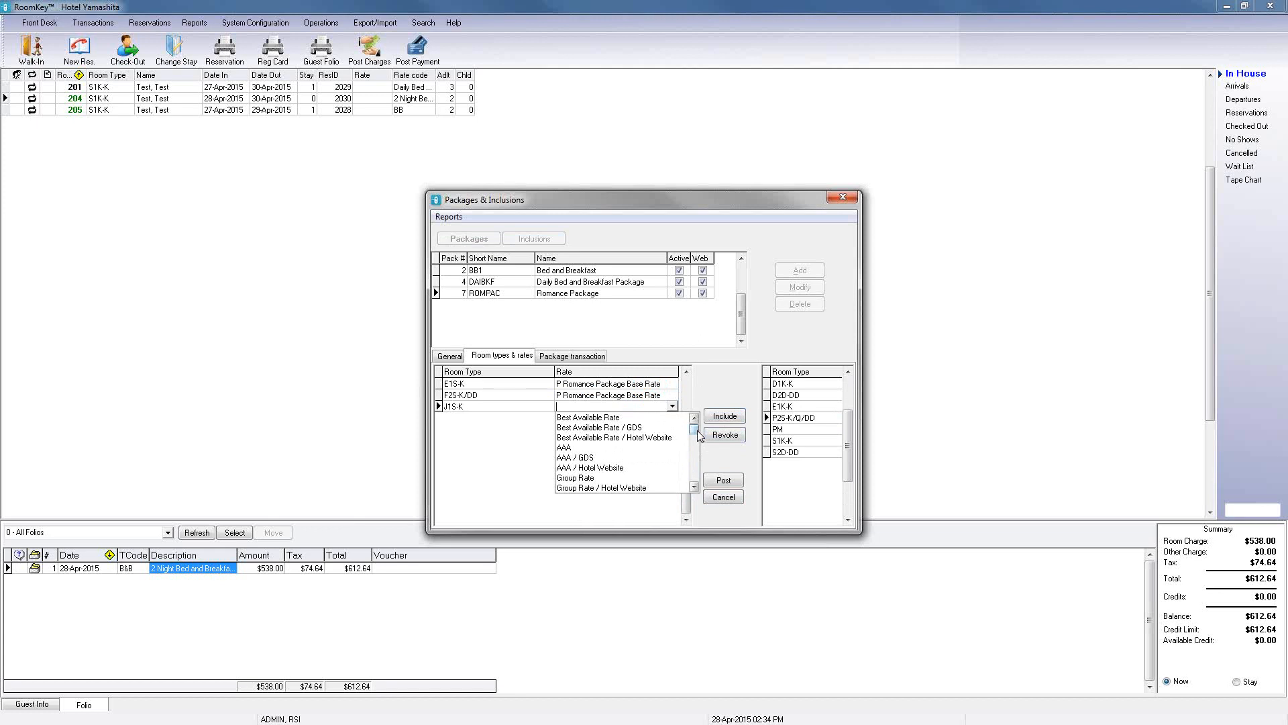
pyautogui.moveTo(694, 428); pyautogui.dragTo(695, 478)
pyautogui.click(639, 478)
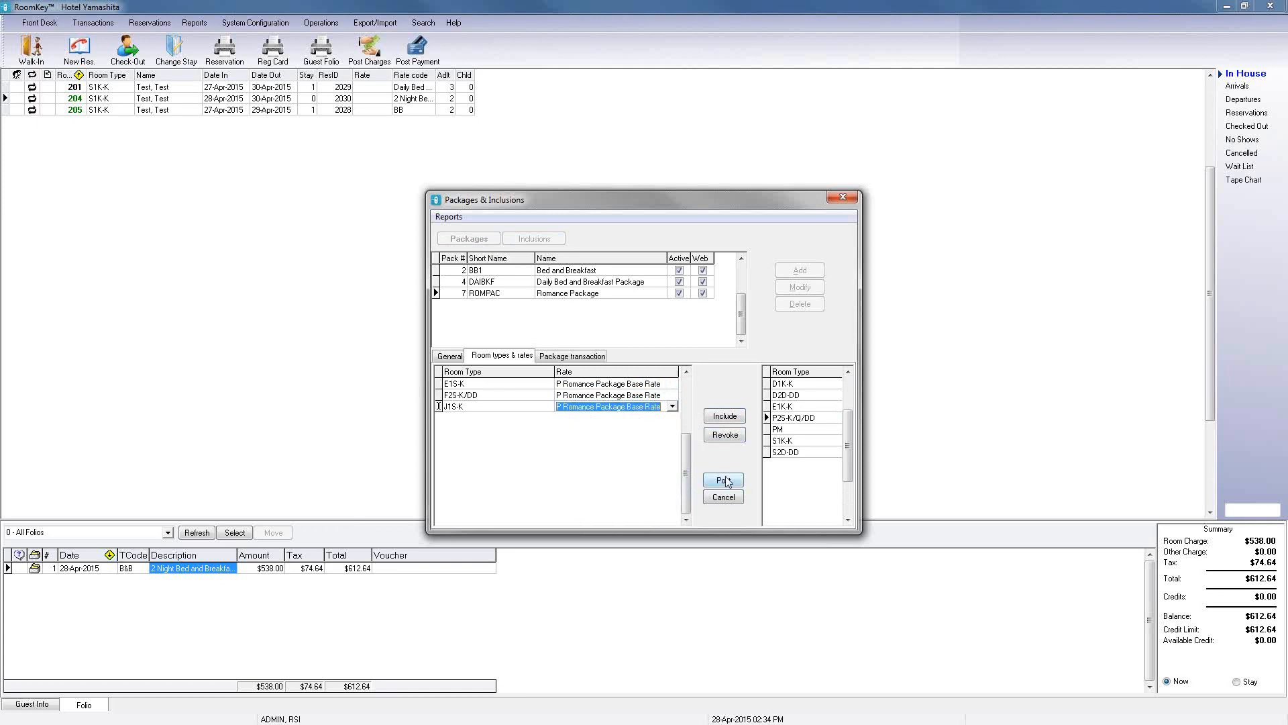
pyautogui.click(724, 481)
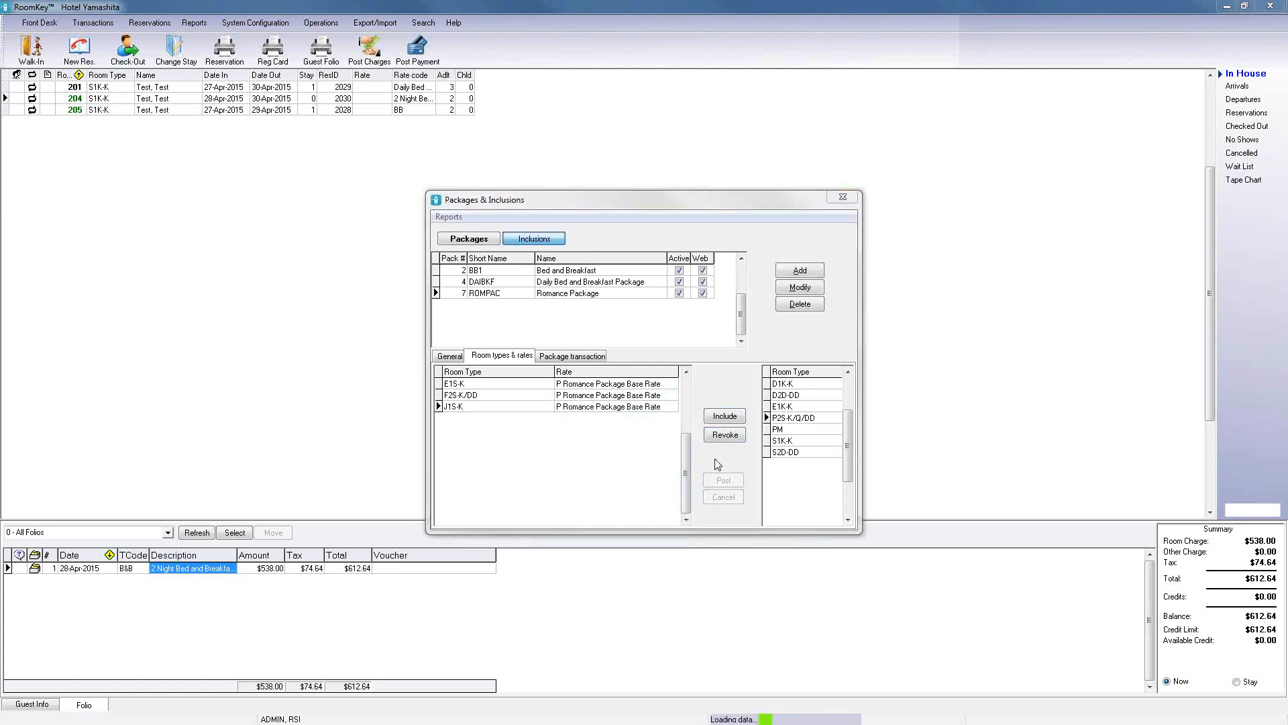
# Step: Include the RCH, PCHAMP, PCHOC and PRDIN transactions in the Romance Package's package transactions
pyautogui.click(590, 358)
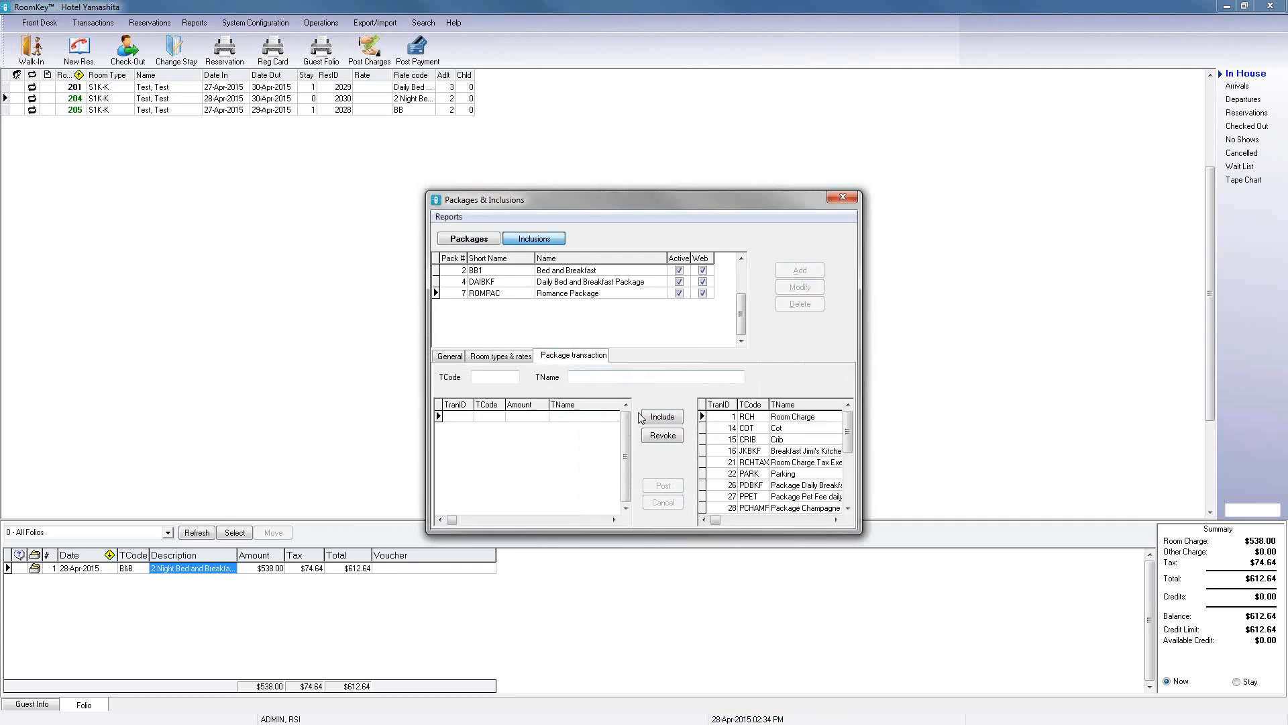
pyautogui.click(674, 425)
pyautogui.click(835, 519)
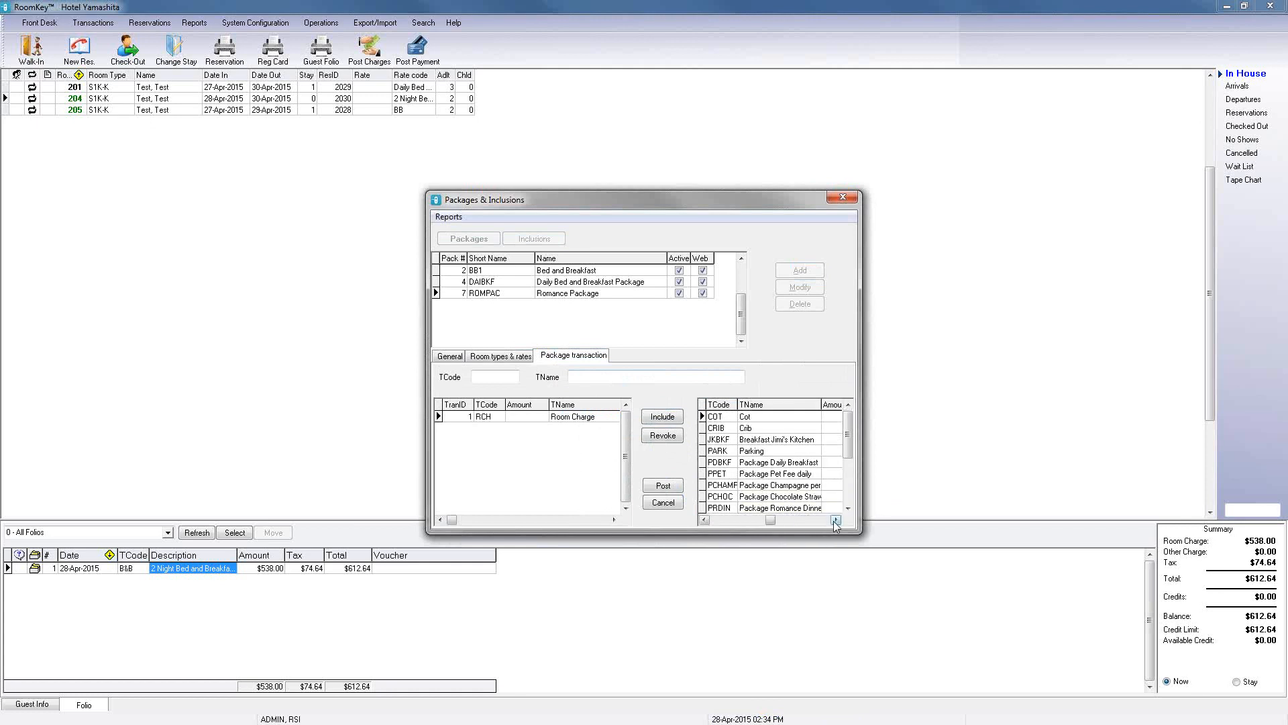
pyautogui.click(746, 487)
pyautogui.click(671, 419)
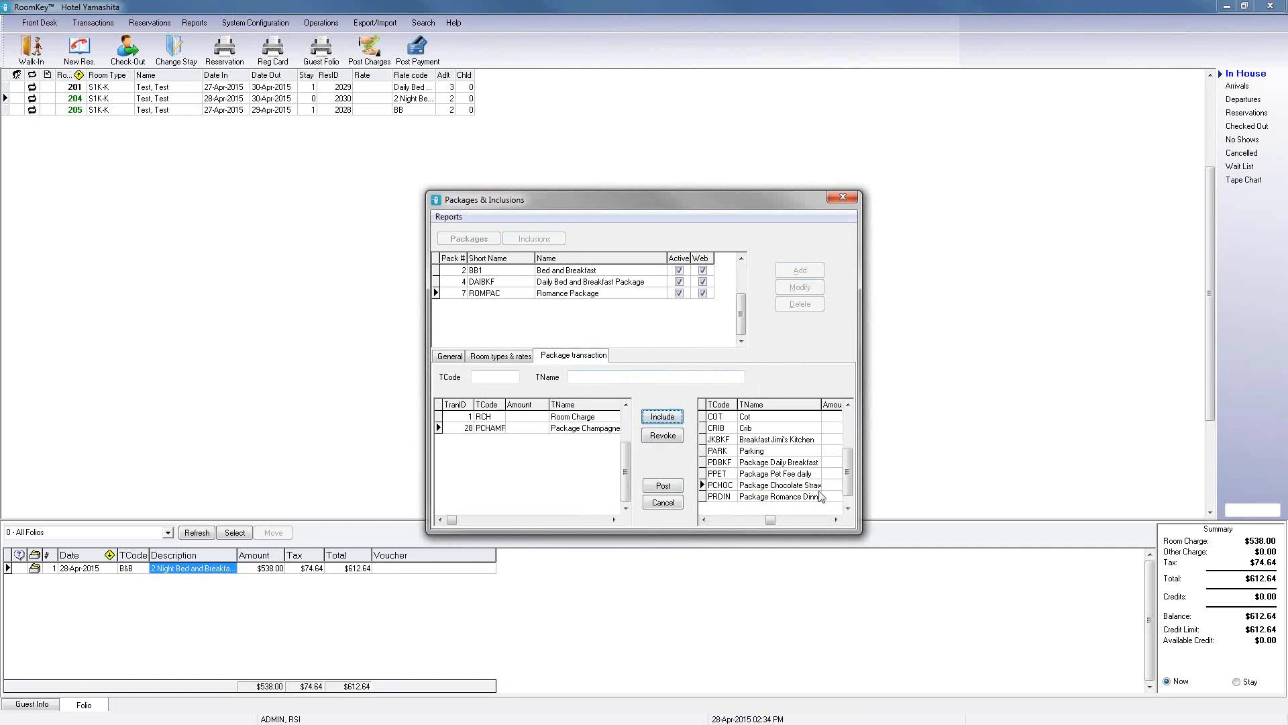
pyautogui.click(767, 487)
pyautogui.click(672, 418)
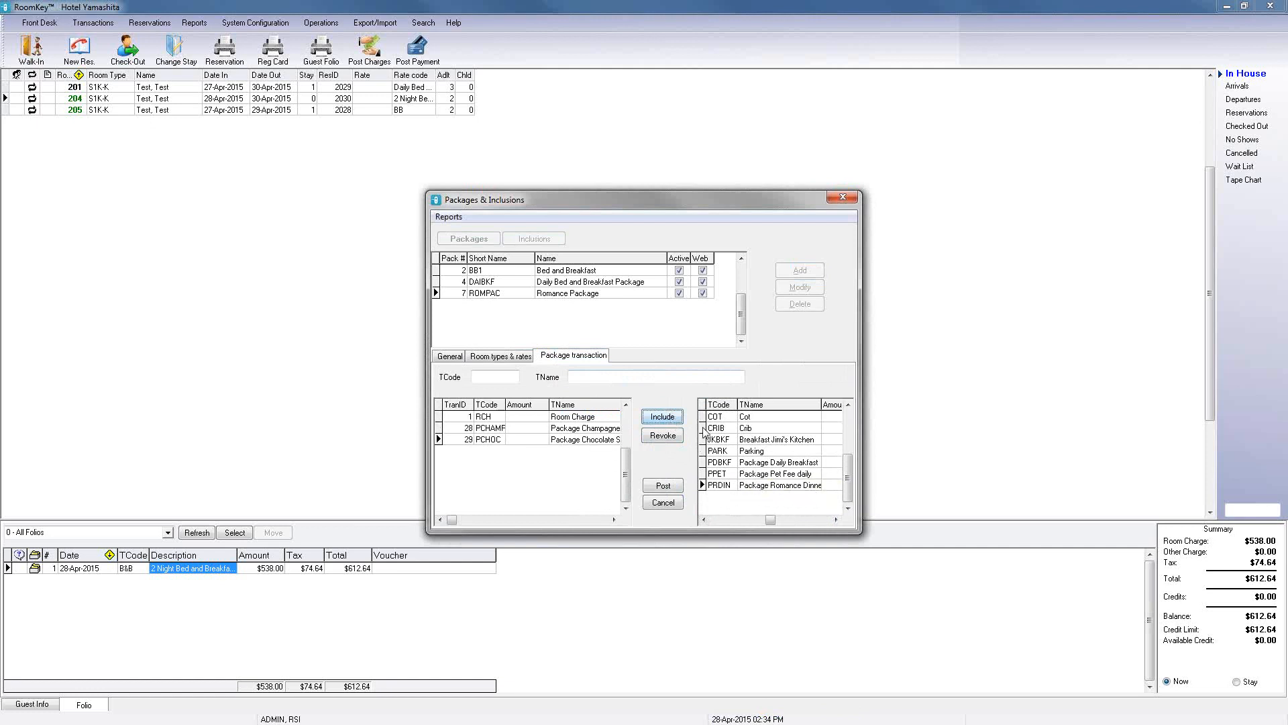
pyautogui.click(759, 487)
pyautogui.click(674, 419)
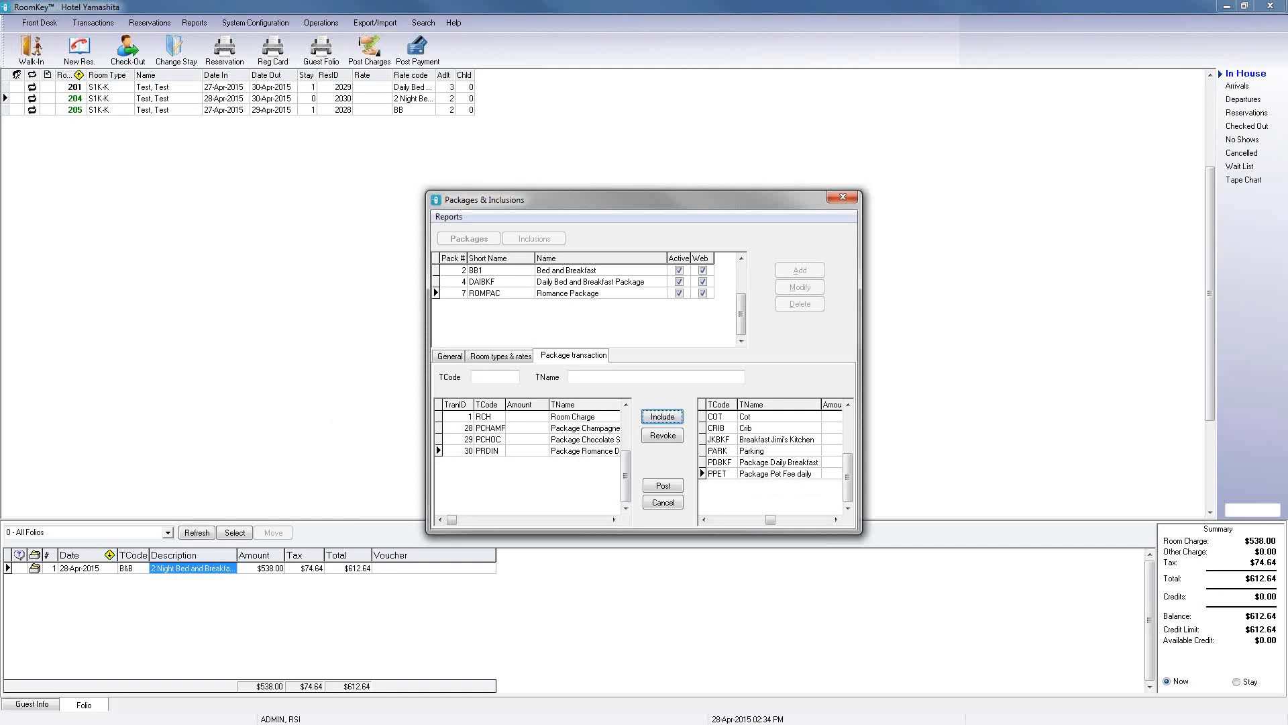
# Step: Set the package transaction amounts to 15 for Champagne, 10 for Chocolate Strawberries and 90 for Romance Dinner
pyautogui.hotkey('alt', 'Tab')
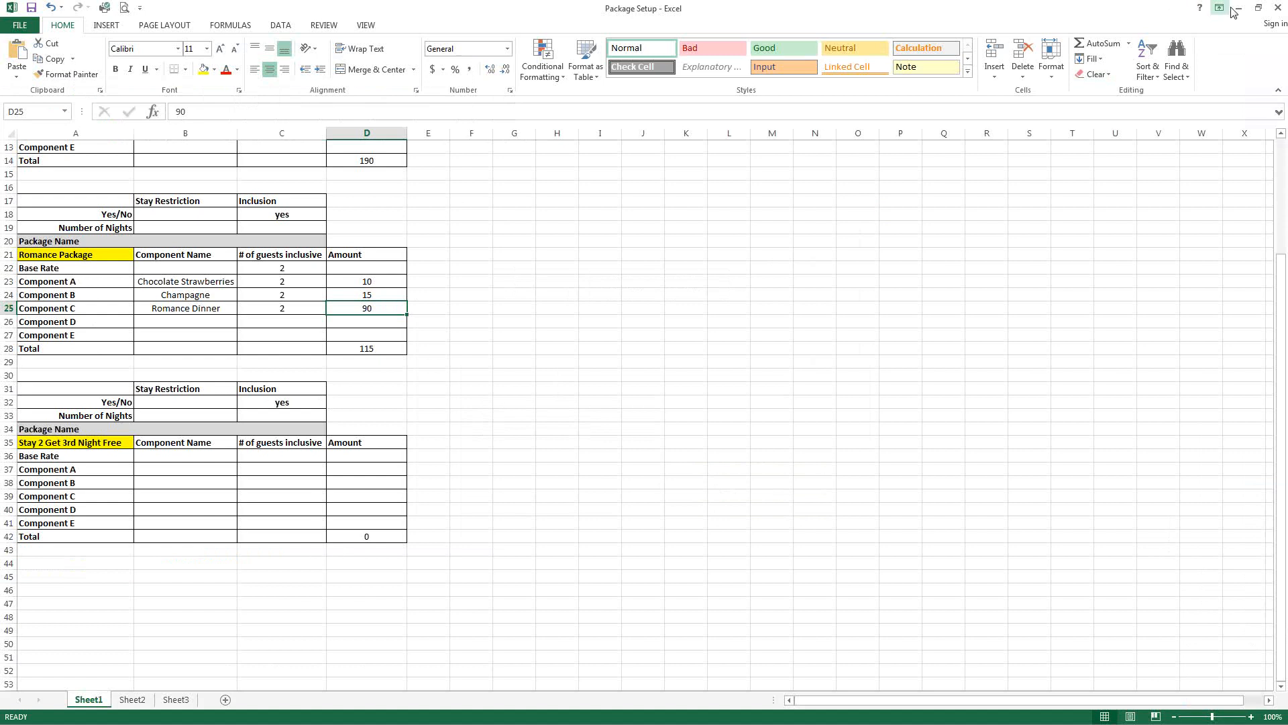
pyautogui.hotkey('alt', 'Tab')
pyautogui.click(530, 430)
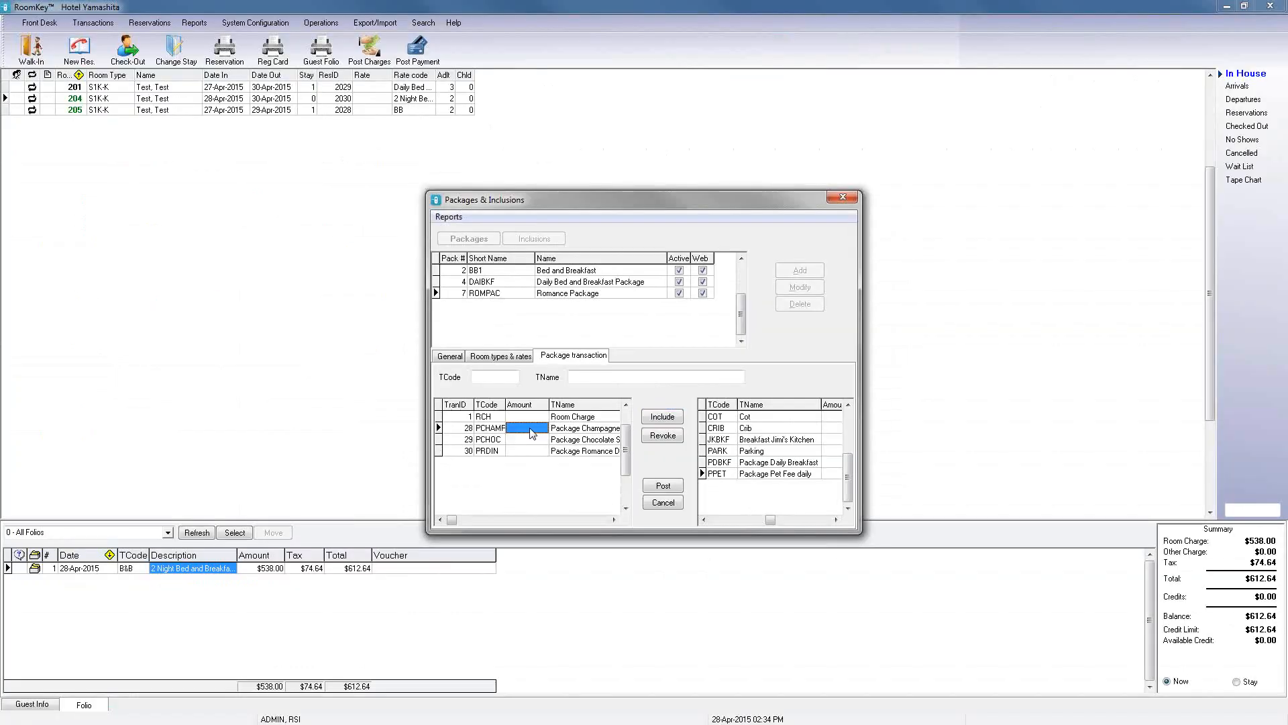
pyautogui.click(532, 440)
pyautogui.write('10')
pyautogui.click(524, 428)
pyautogui.write('15')
pyautogui.click(518, 450)
pyautogui.write('90')
# Step: Set the package TCode to ROMPAC and TName to Romance Package, post it, and close the packages window
pyautogui.click(506, 379)
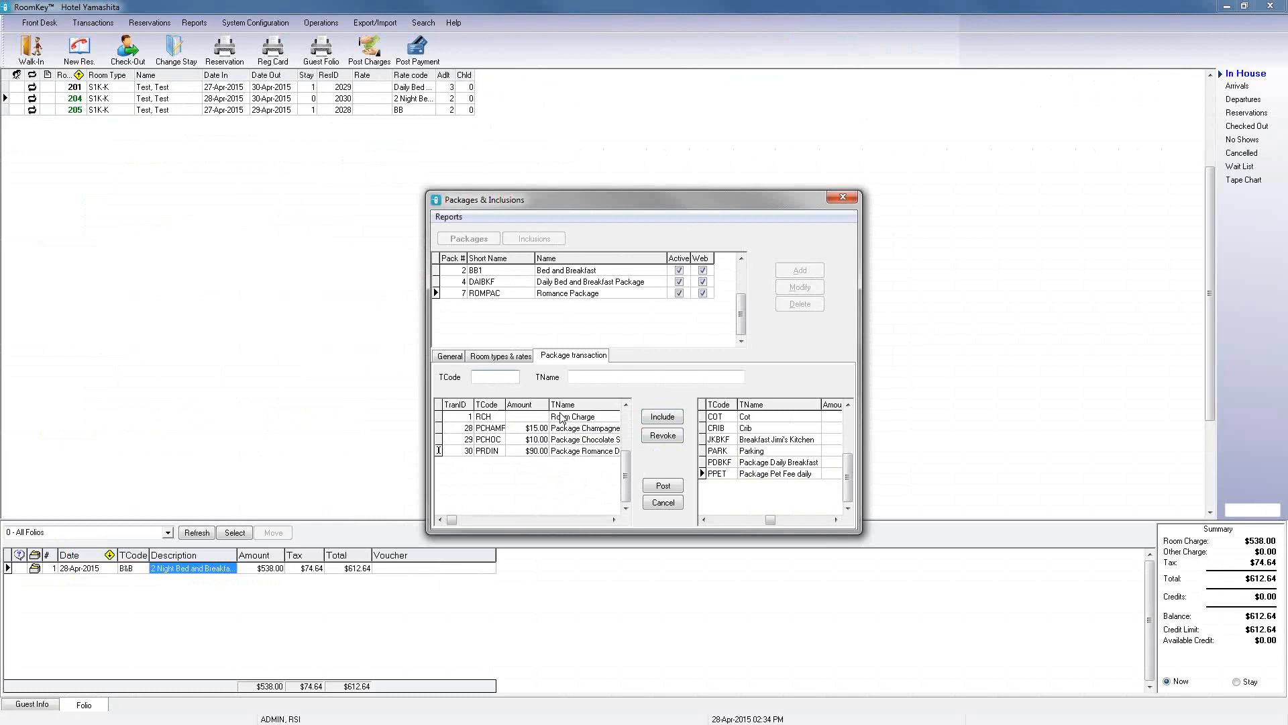
pyautogui.write('ROMPAC')
pyautogui.click(601, 377)
pyautogui.write('Romance ')
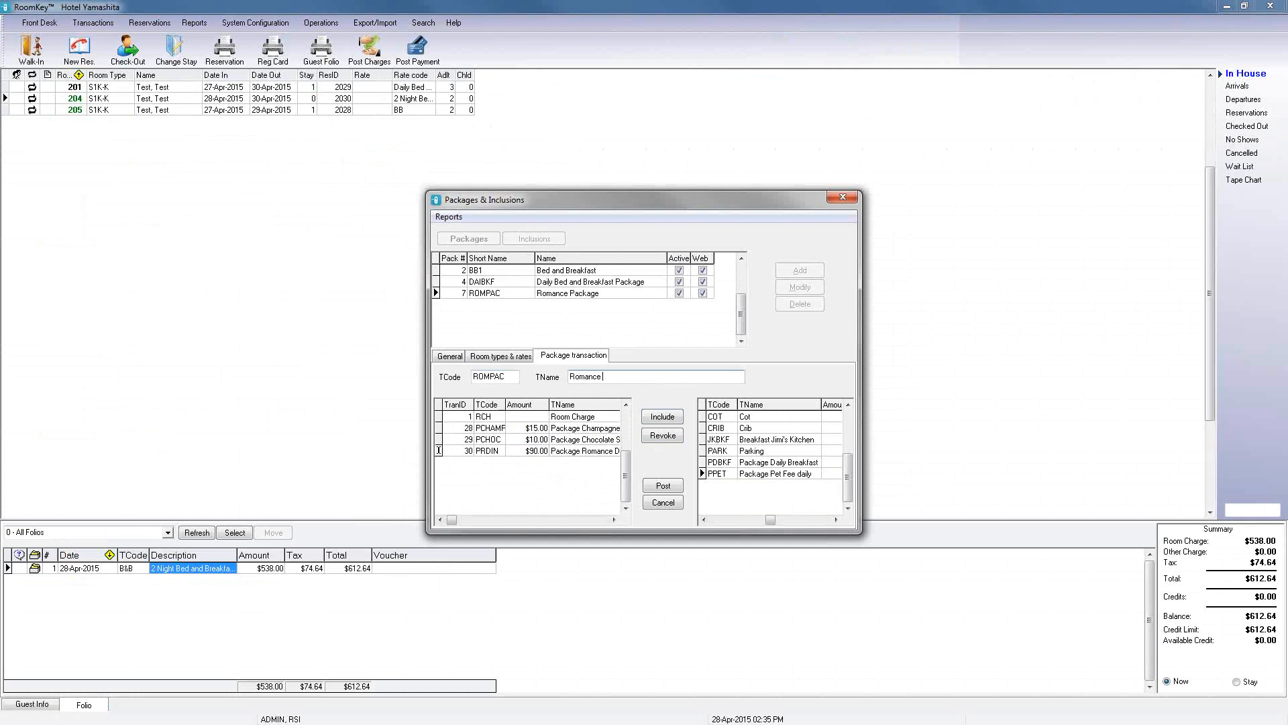
pyautogui.write('Package')
pyautogui.click(664, 485)
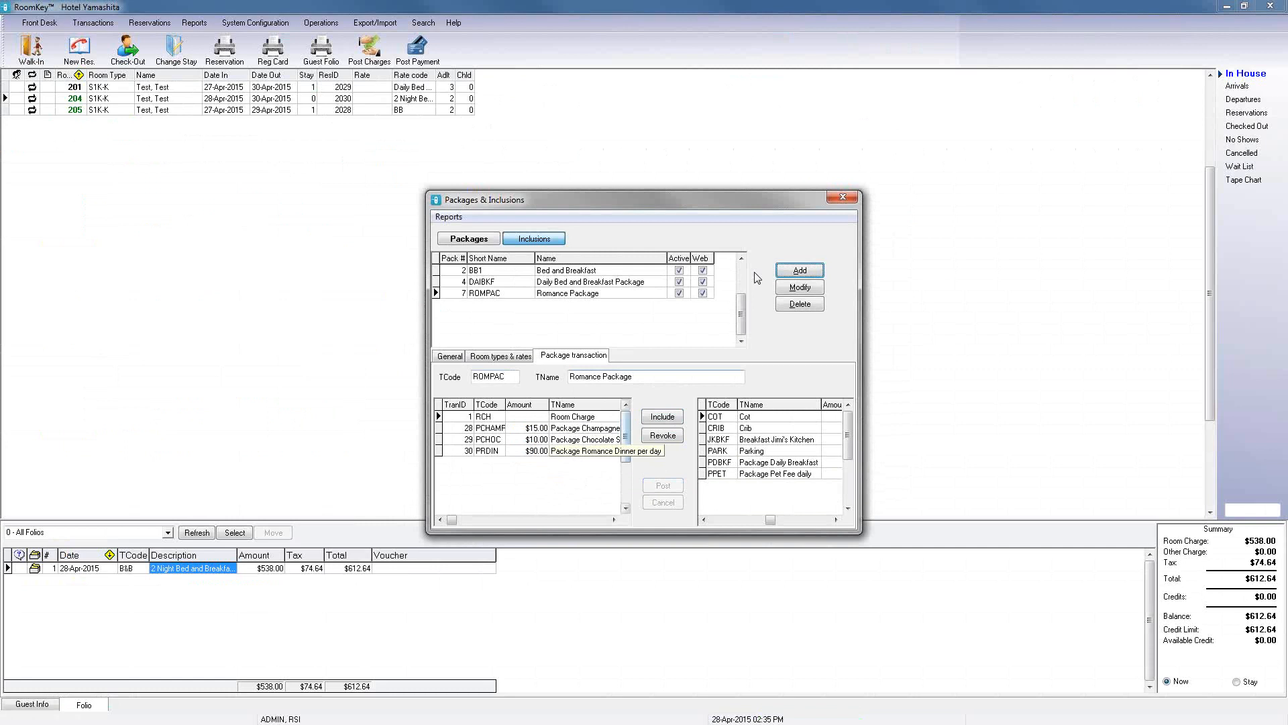
pyautogui.click(843, 200)
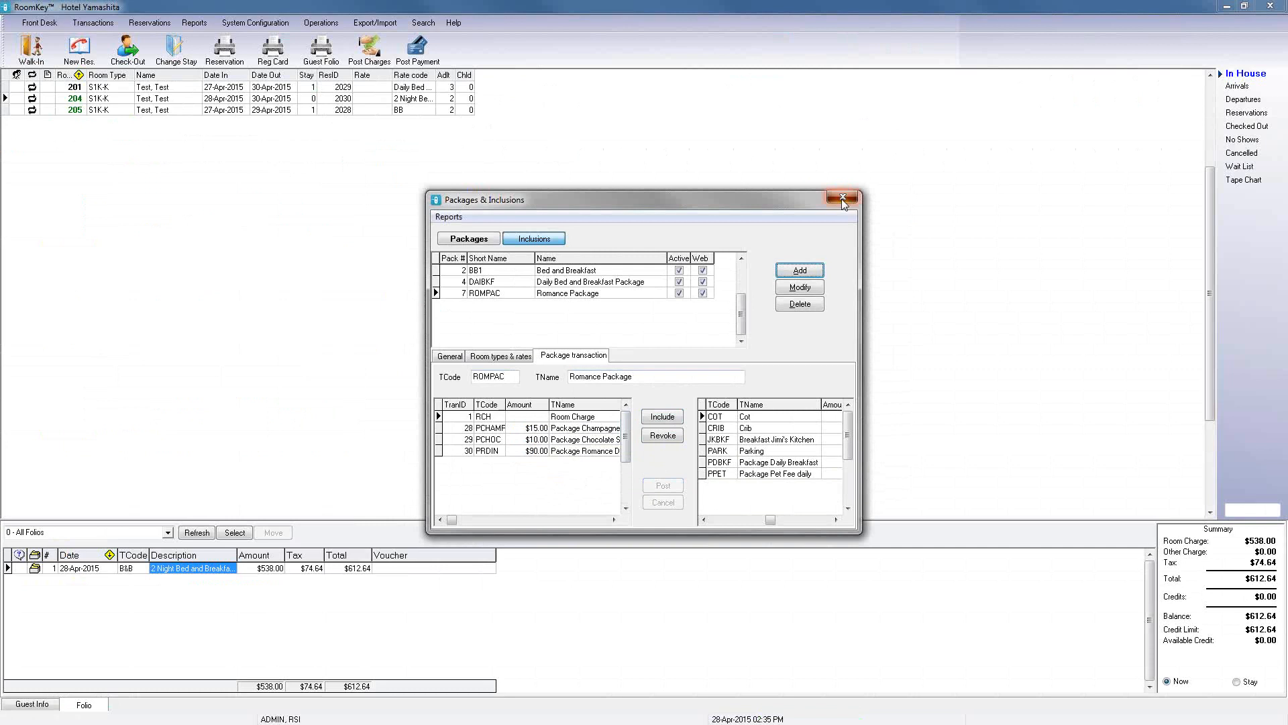
# Step: Attach the Romance Package rate to room type E1S-K for the Package client type and post it
pyautogui.click(255, 22)
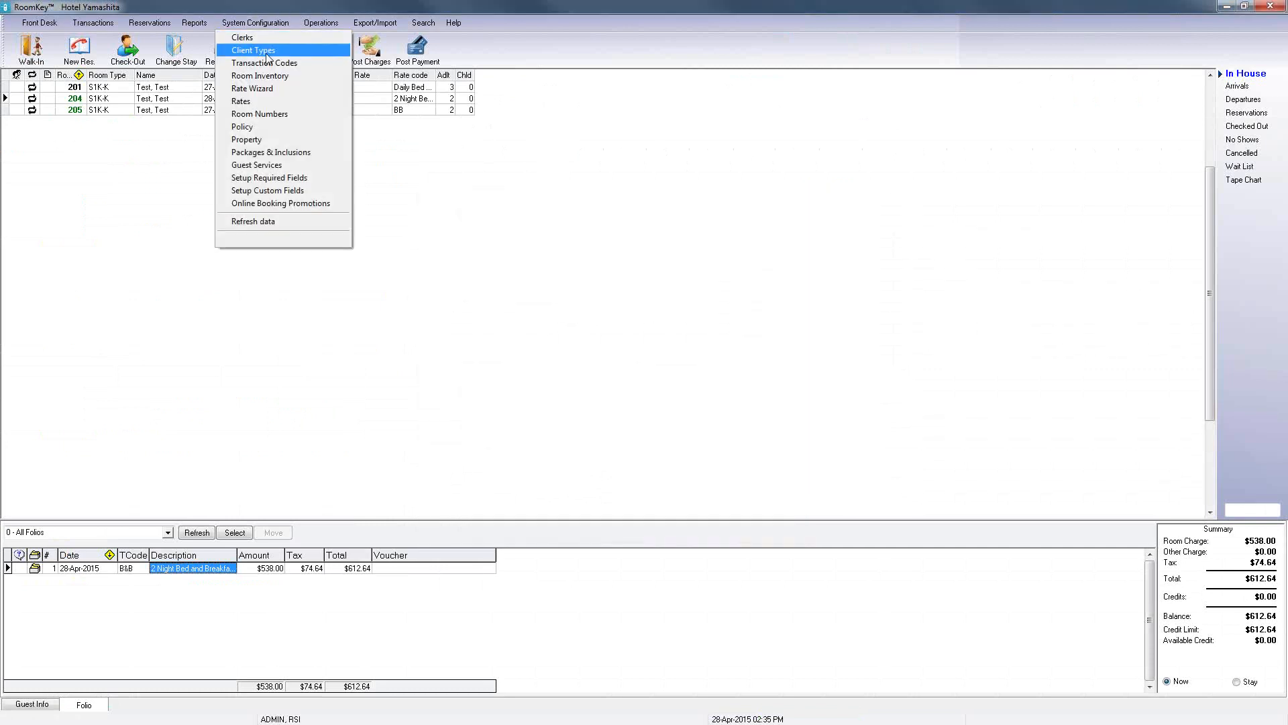
pyautogui.click(267, 52)
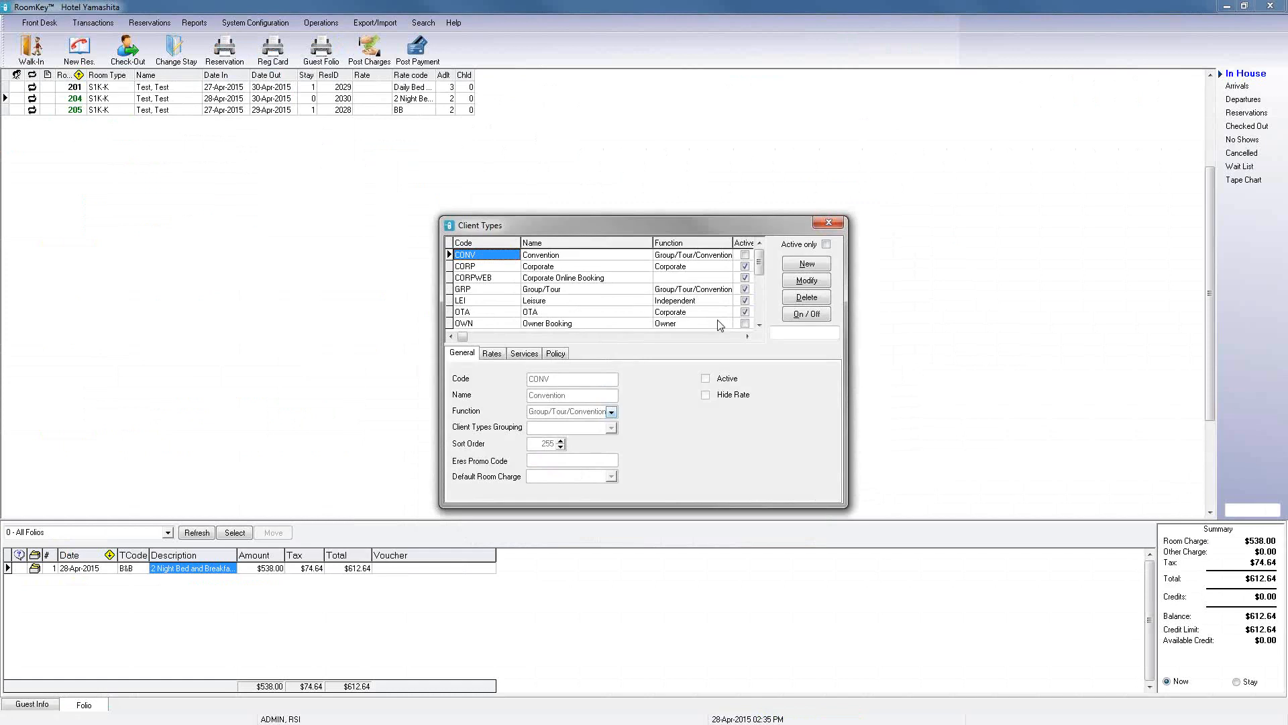
pyautogui.click(760, 327)
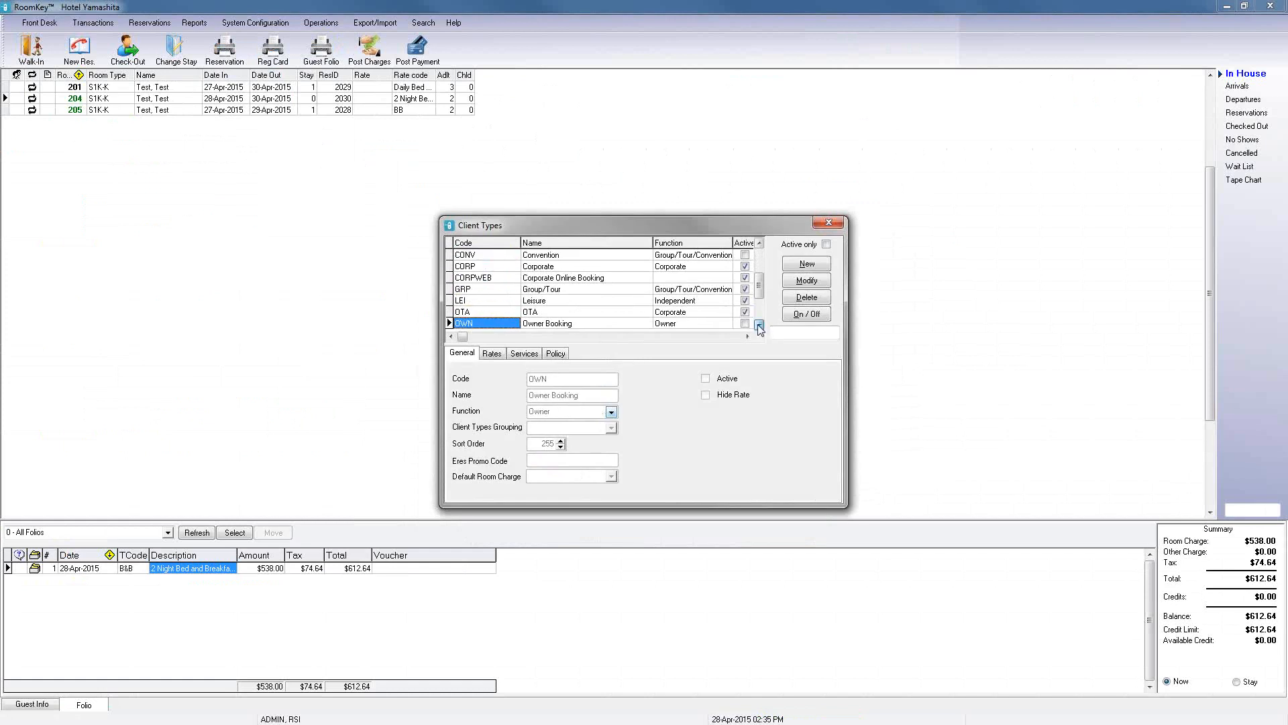
pyautogui.click(760, 327)
pyautogui.click(760, 326)
pyautogui.click(760, 327)
pyautogui.click(760, 327)
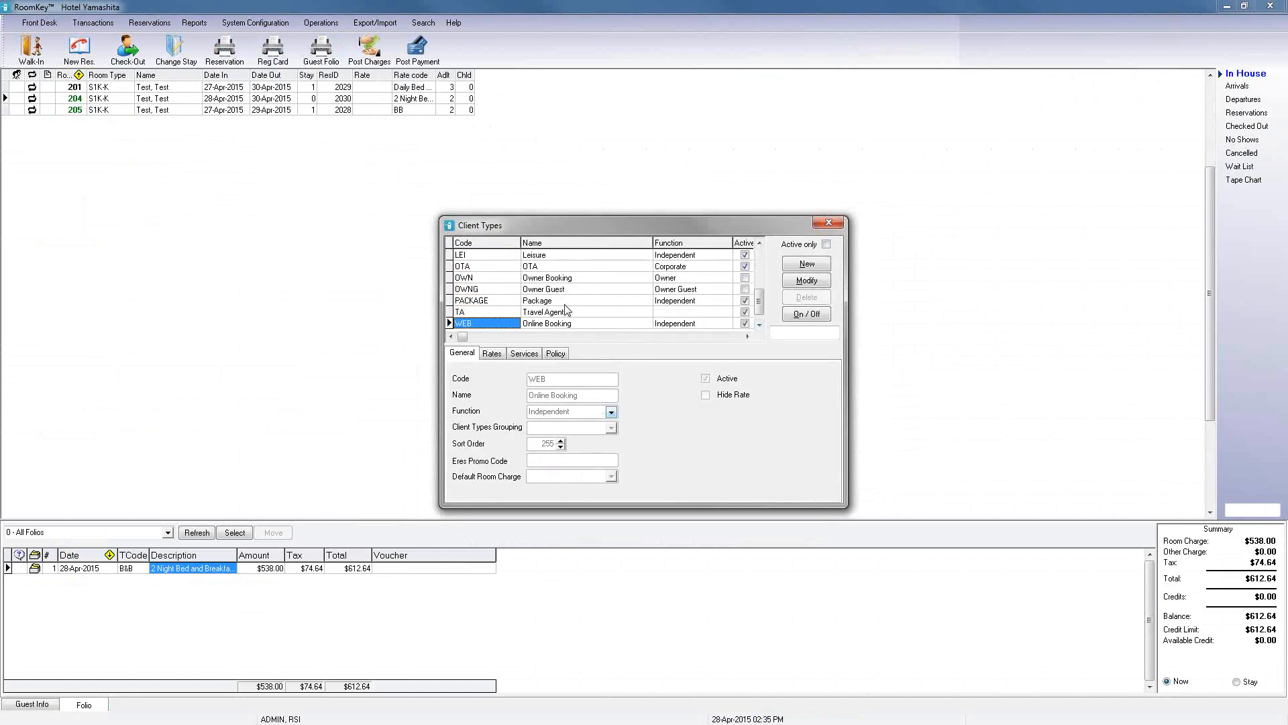
pyautogui.click(566, 301)
pyautogui.click(494, 354)
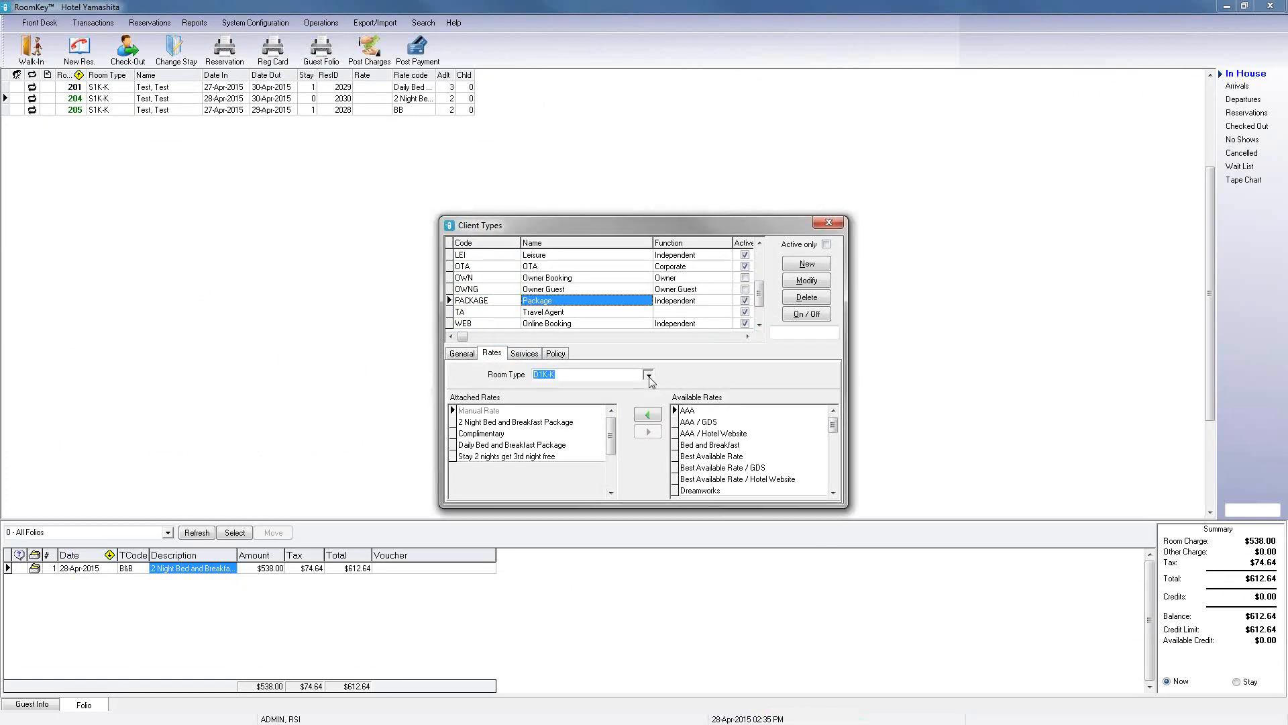
pyautogui.click(648, 376)
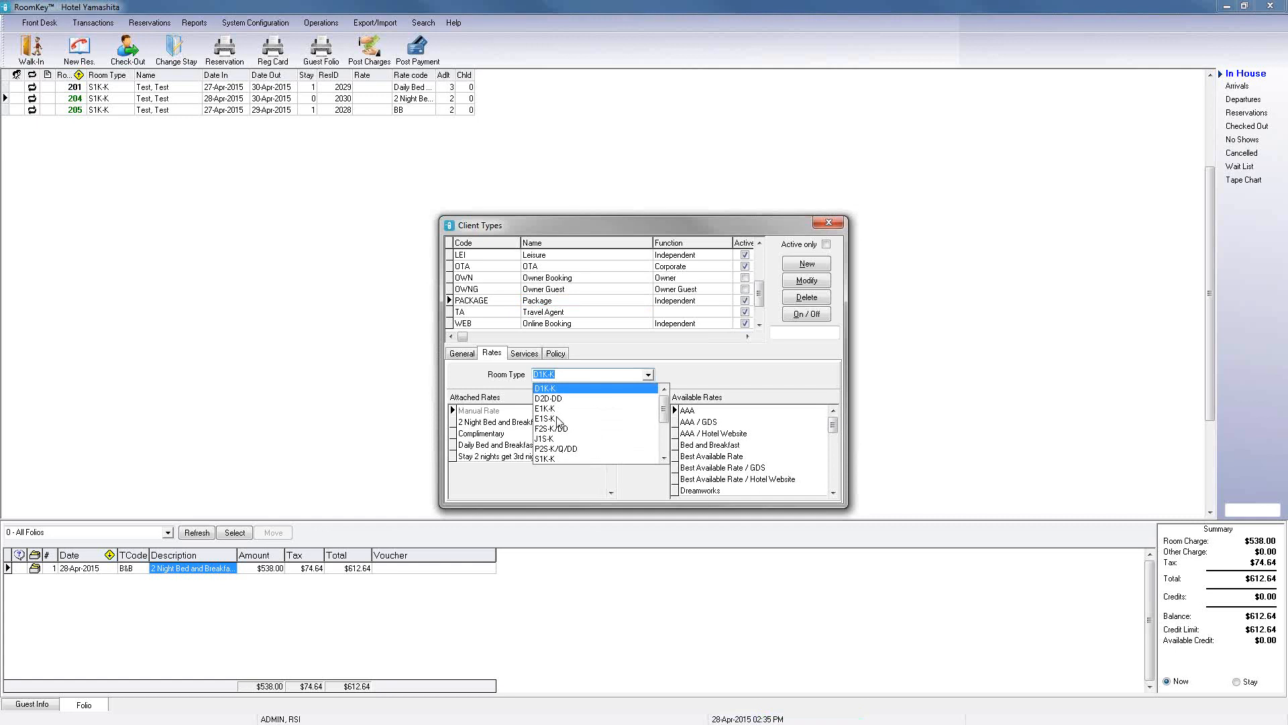
pyautogui.click(557, 419)
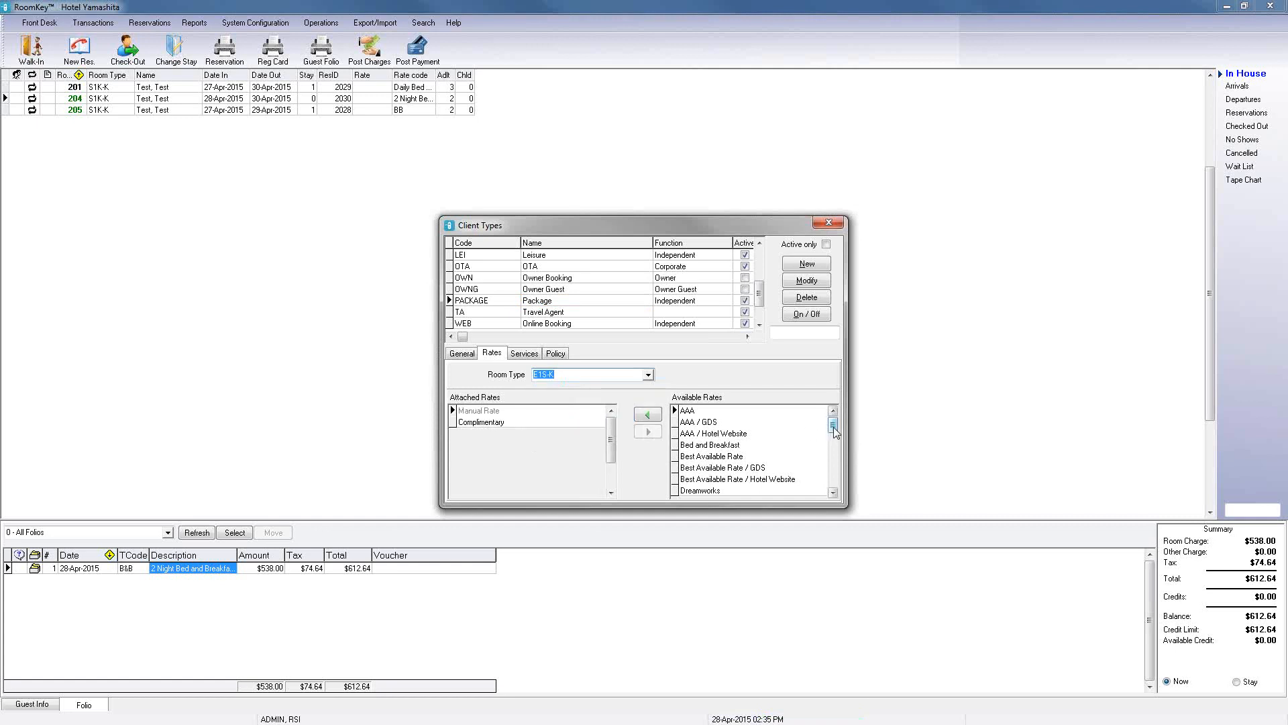
pyautogui.moveTo(834, 426); pyautogui.dragTo(833, 489)
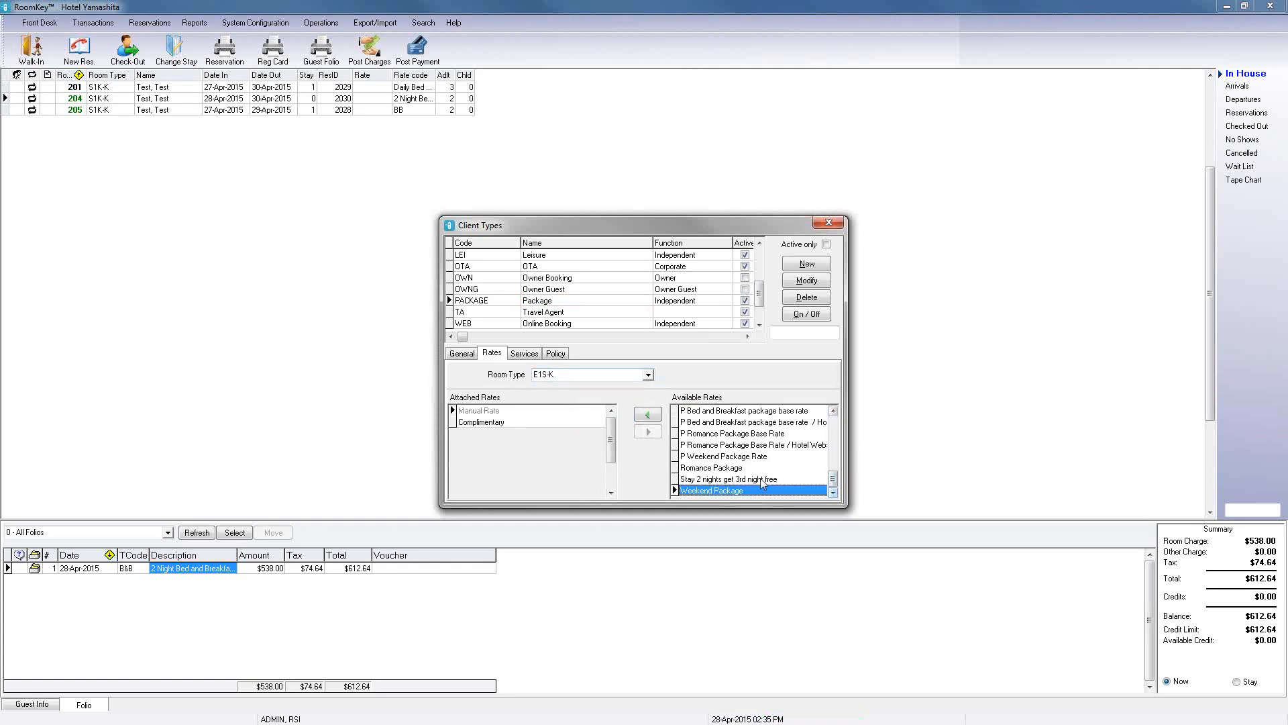
pyautogui.click(737, 469)
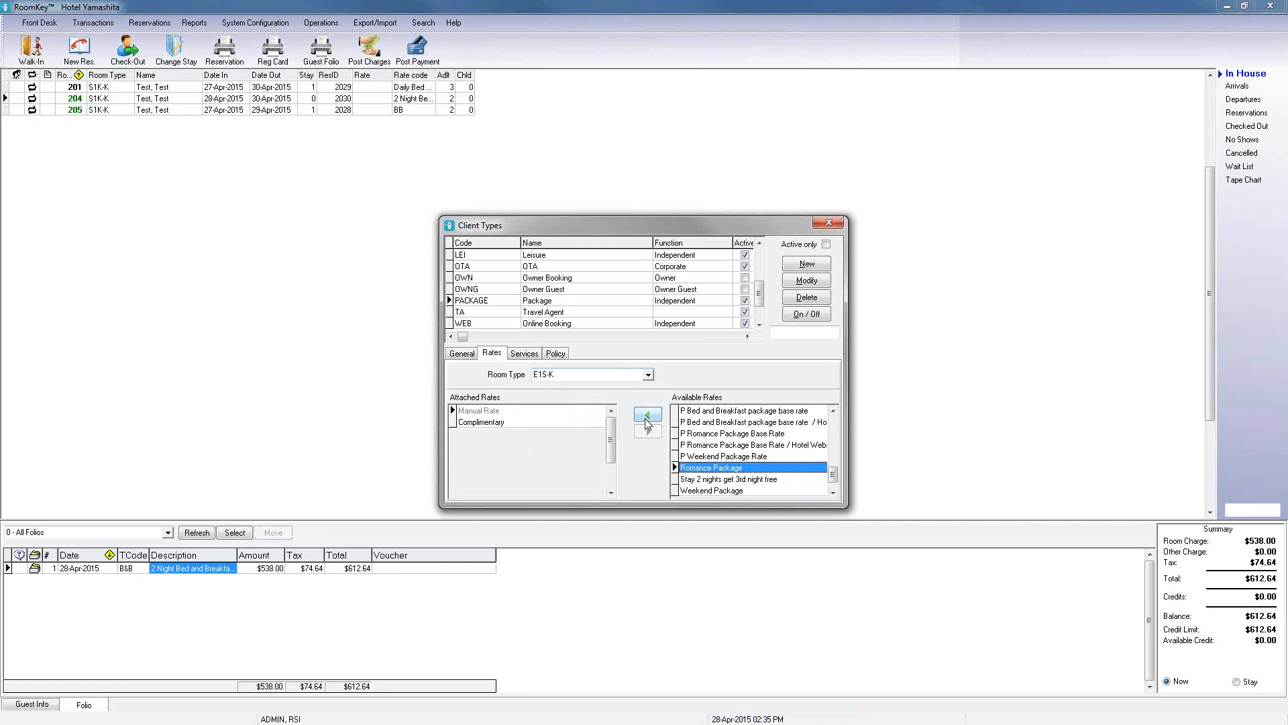
pyautogui.click(648, 416)
pyautogui.click(649, 475)
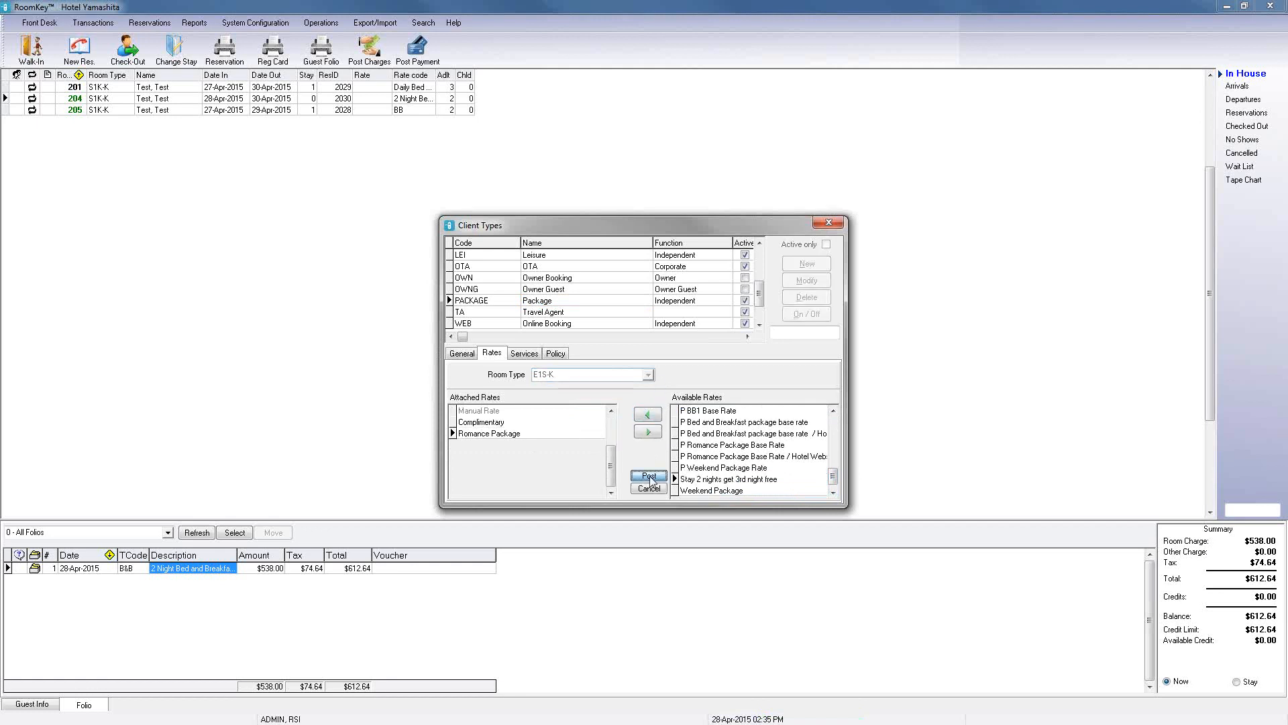
# Step: Attach the Romance Package rate to room type F2S-K/DD for the Package client type and post it
pyautogui.click(648, 375)
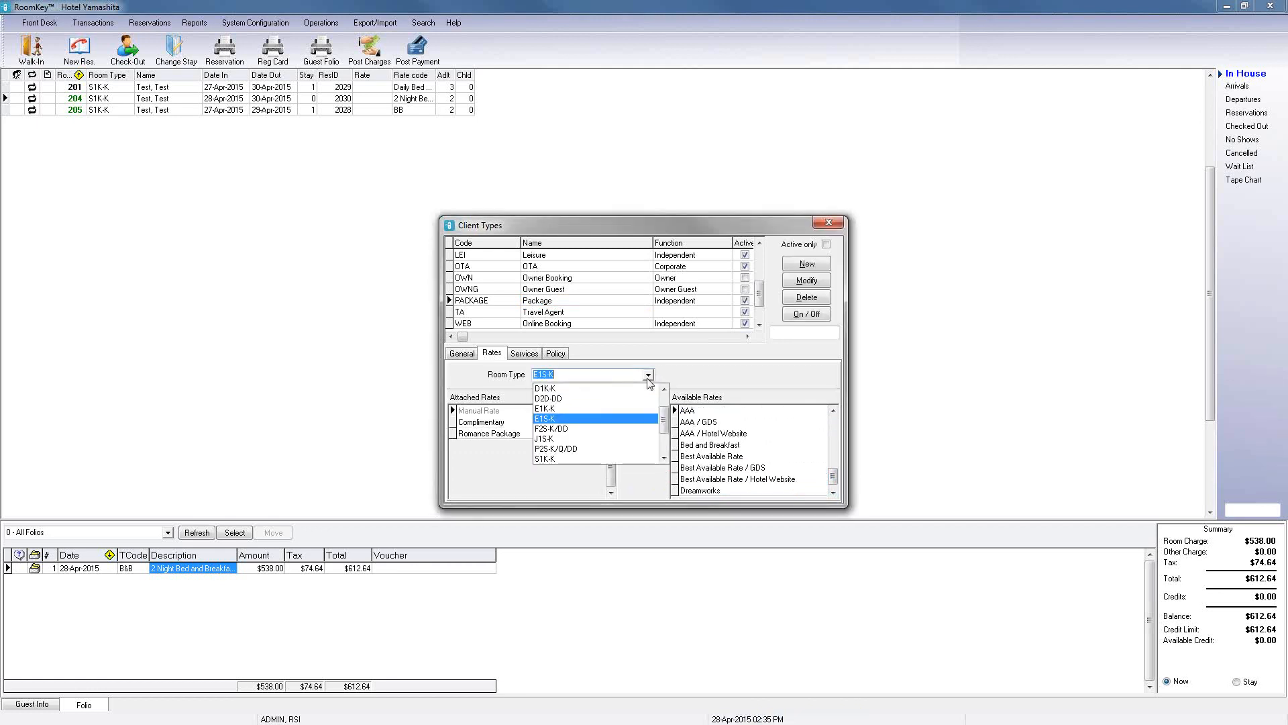
pyautogui.click(563, 429)
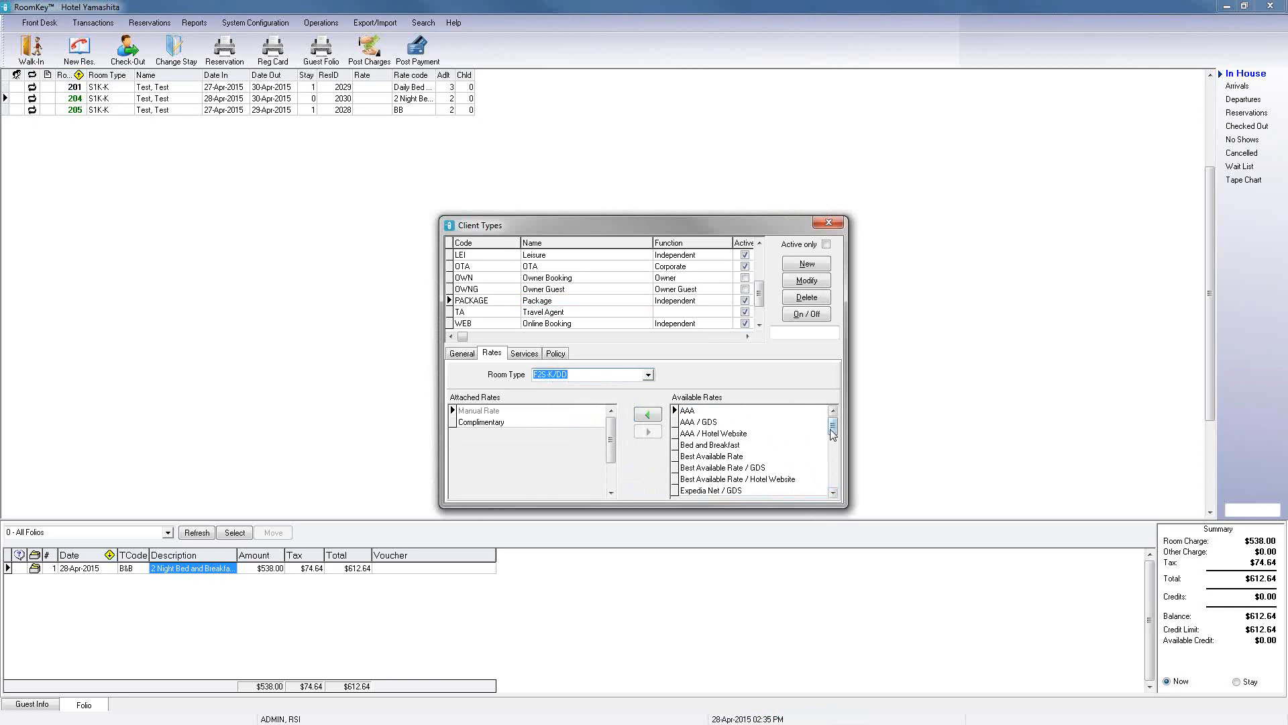
pyautogui.moveTo(833, 432); pyautogui.dragTo(833, 491)
pyautogui.click(718, 478)
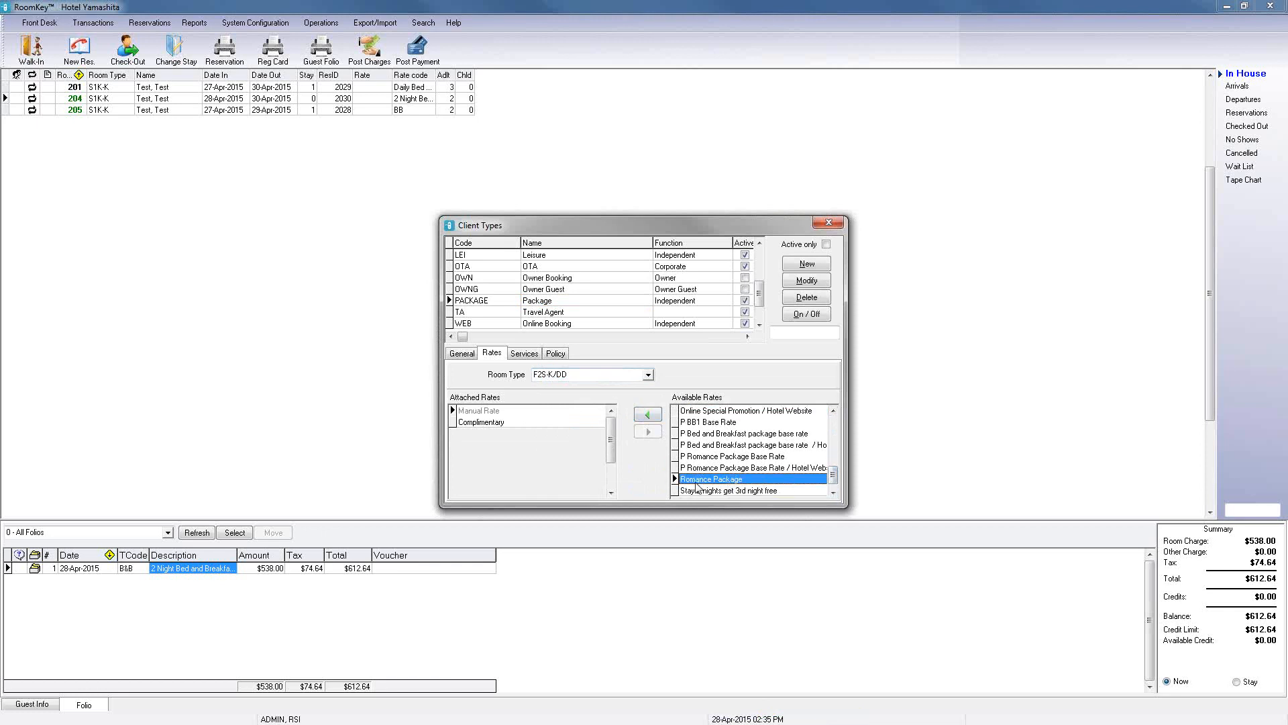
pyautogui.click(649, 414)
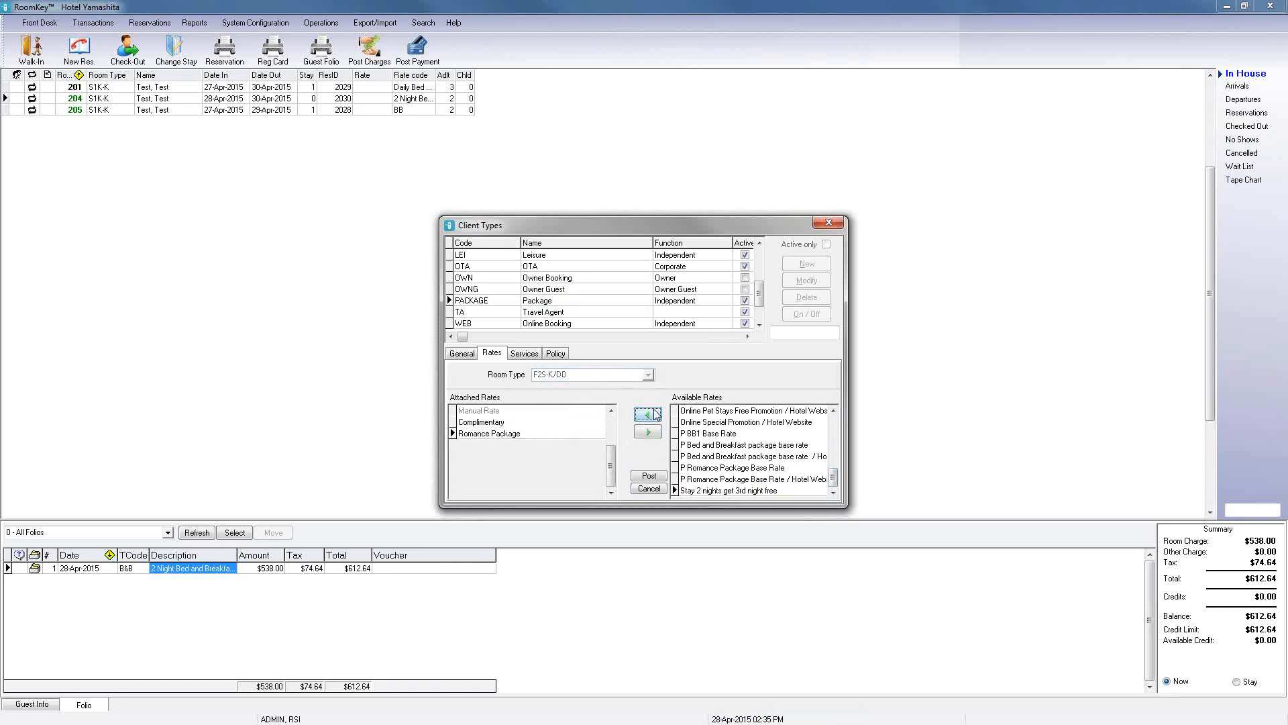
pyautogui.click(649, 477)
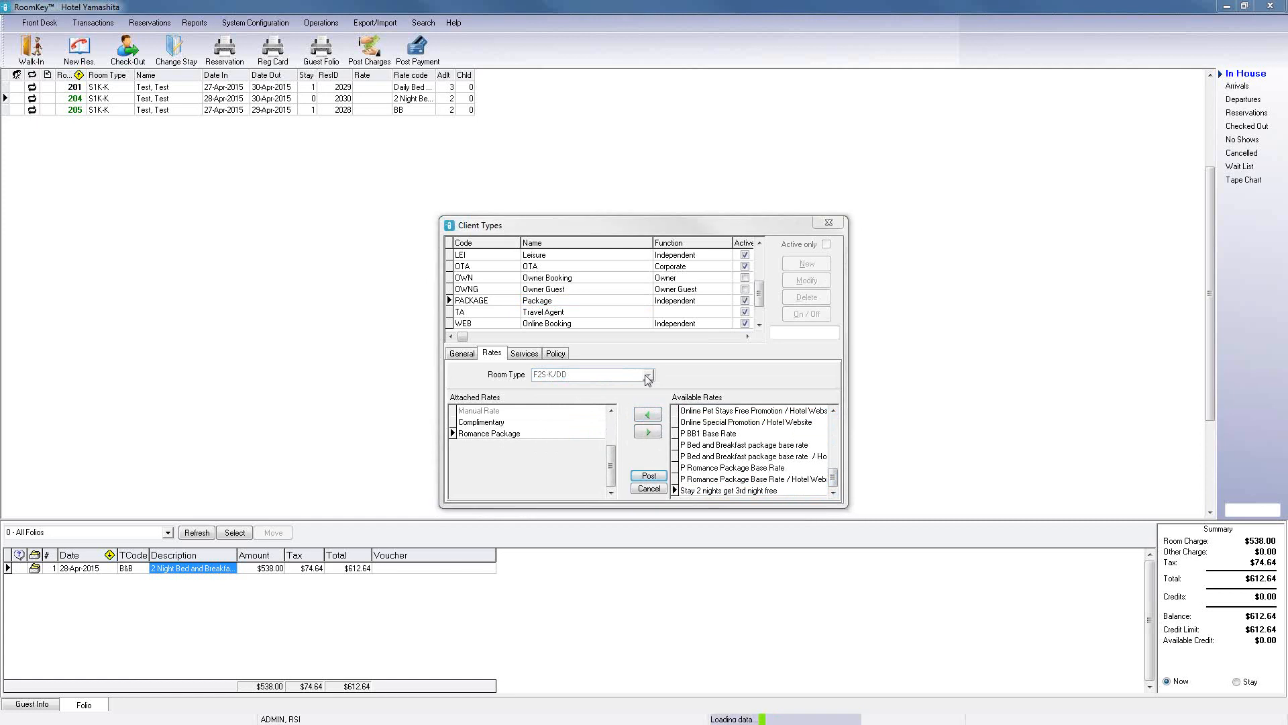
# Step: Attach the Romance Package rate to room type J1S-K for the Package client type and post it
pyautogui.click(651, 376)
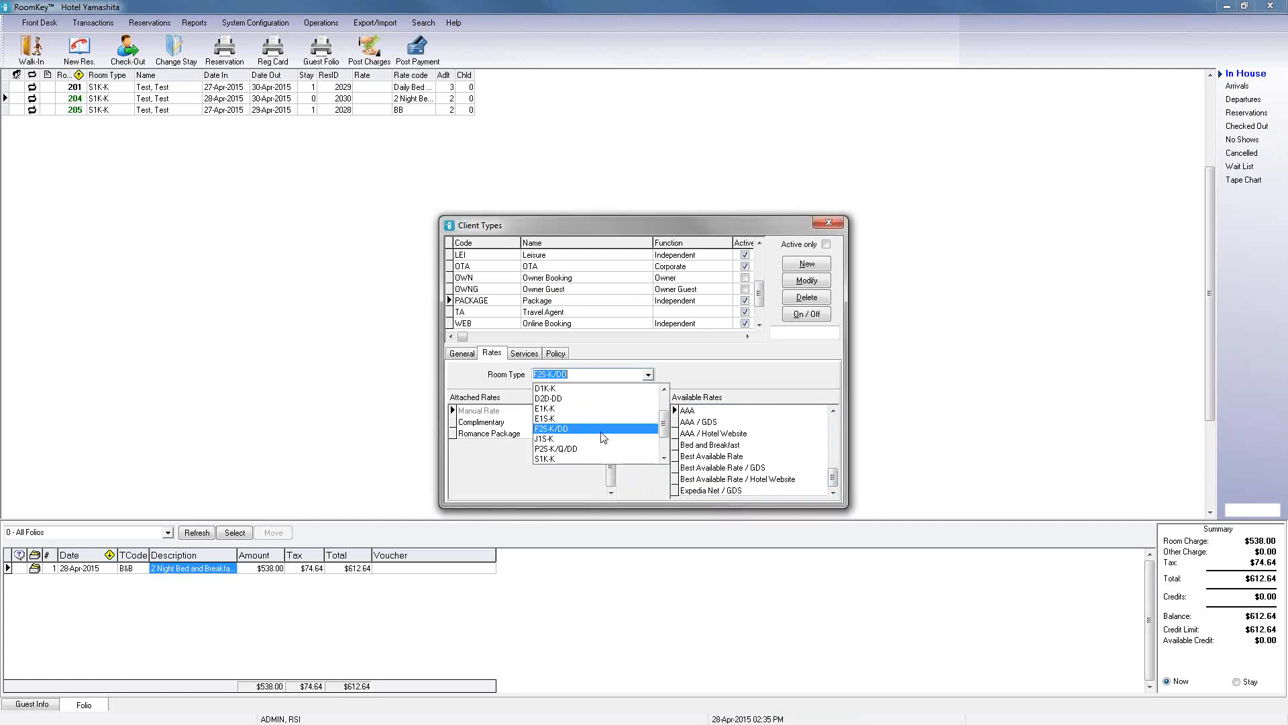
pyautogui.click(614, 440)
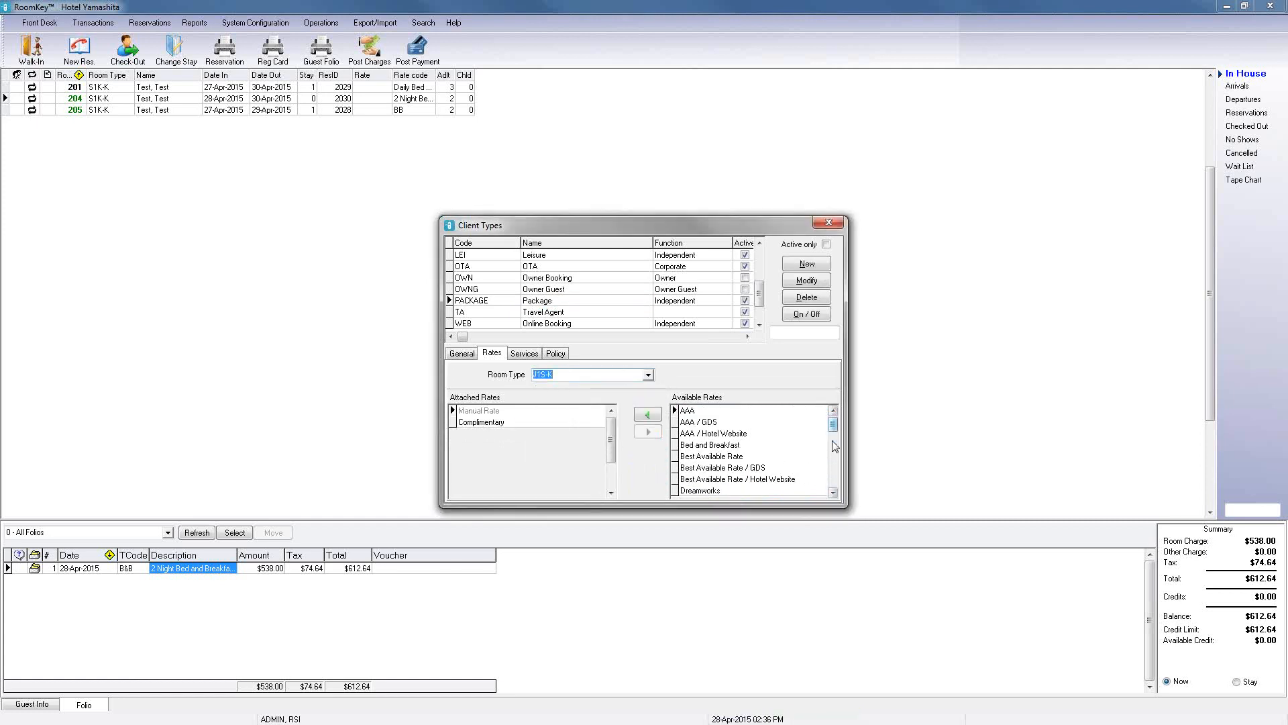
pyautogui.moveTo(833, 428); pyautogui.dragTo(810, 498)
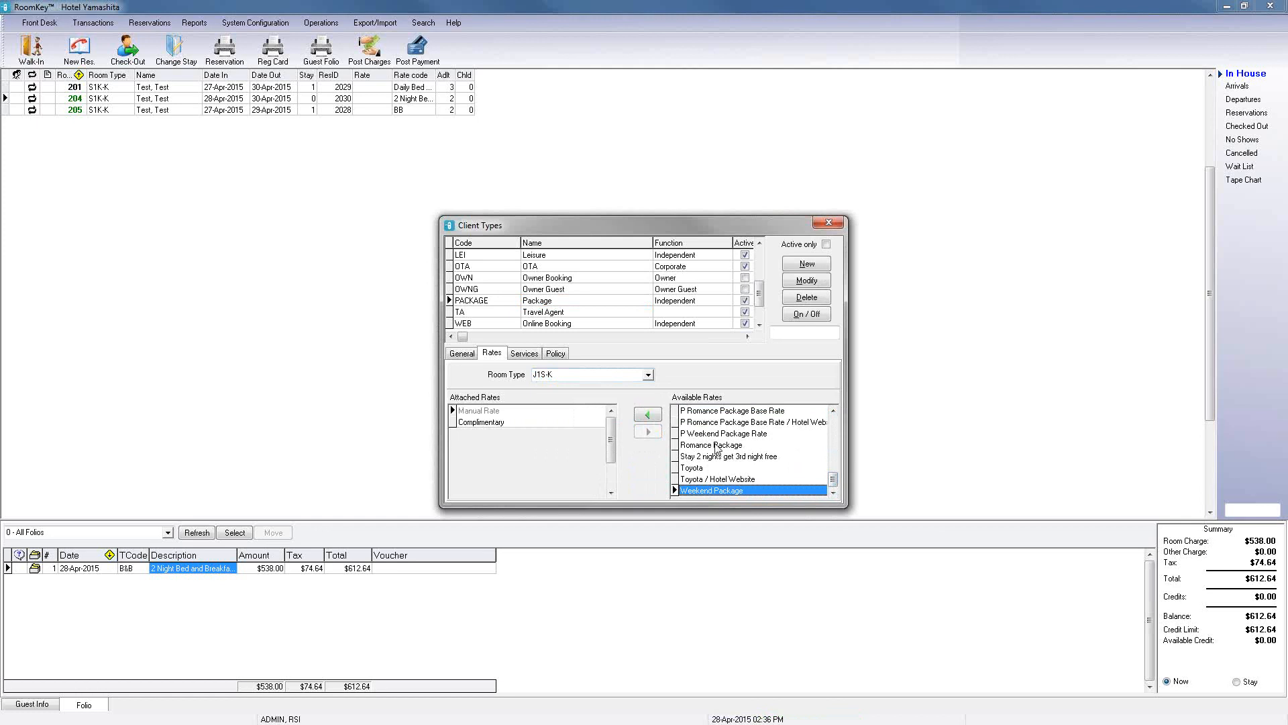
pyautogui.click(716, 447)
pyautogui.click(647, 414)
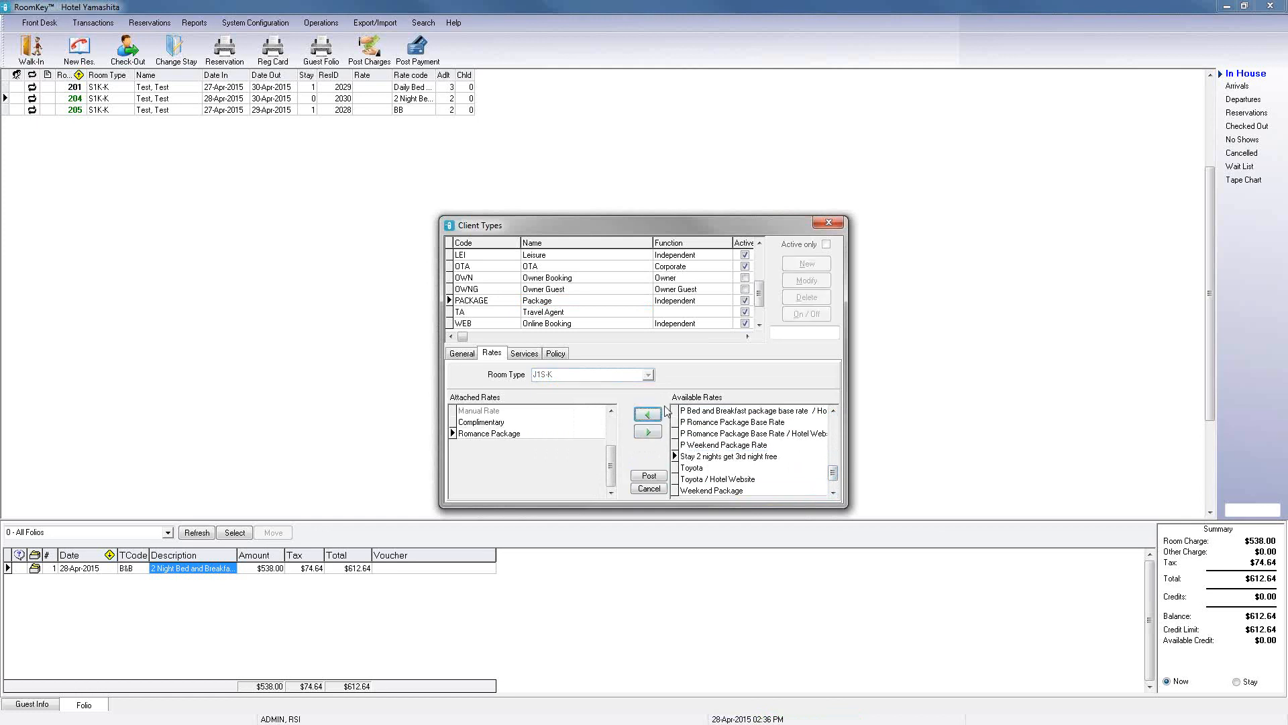
pyautogui.click(648, 476)
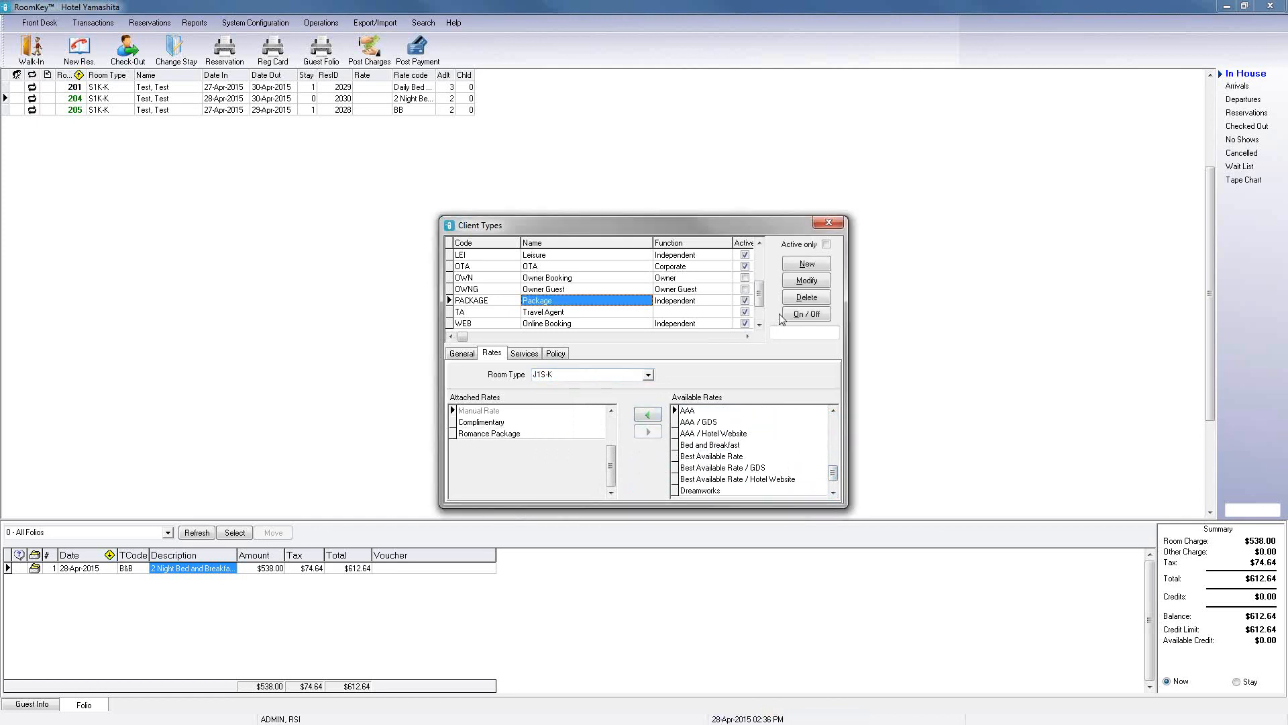
# Step: Select the WEB client type and browse the available rates listed for room type D1K-K
pyautogui.click(759, 311)
pyautogui.click(481, 312)
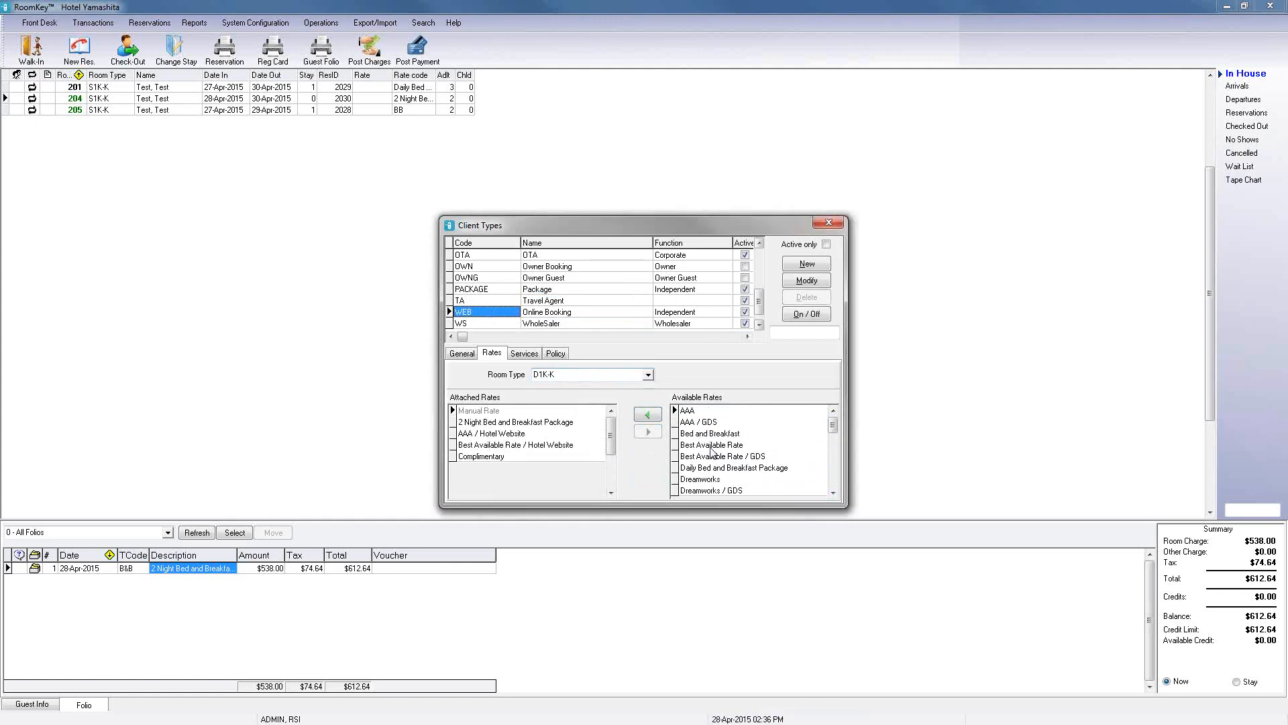
pyautogui.moveTo(833, 428); pyautogui.dragTo(819, 497)
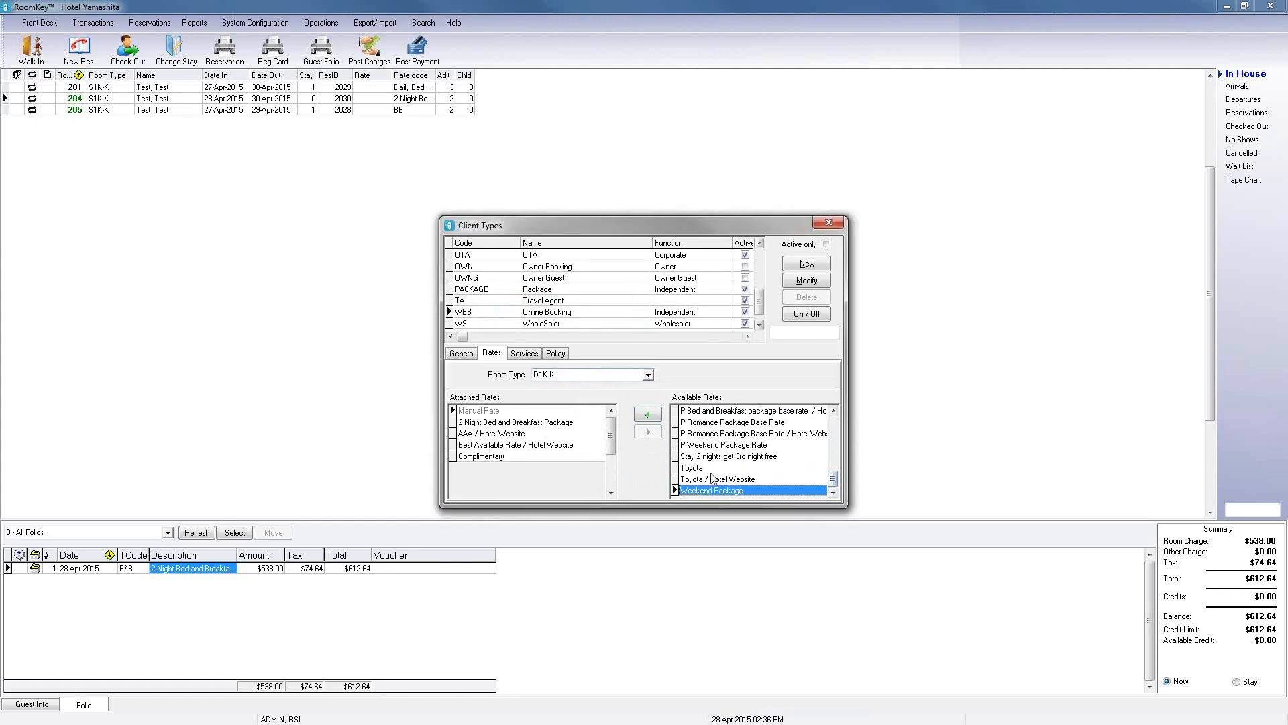
pyautogui.click(708, 448)
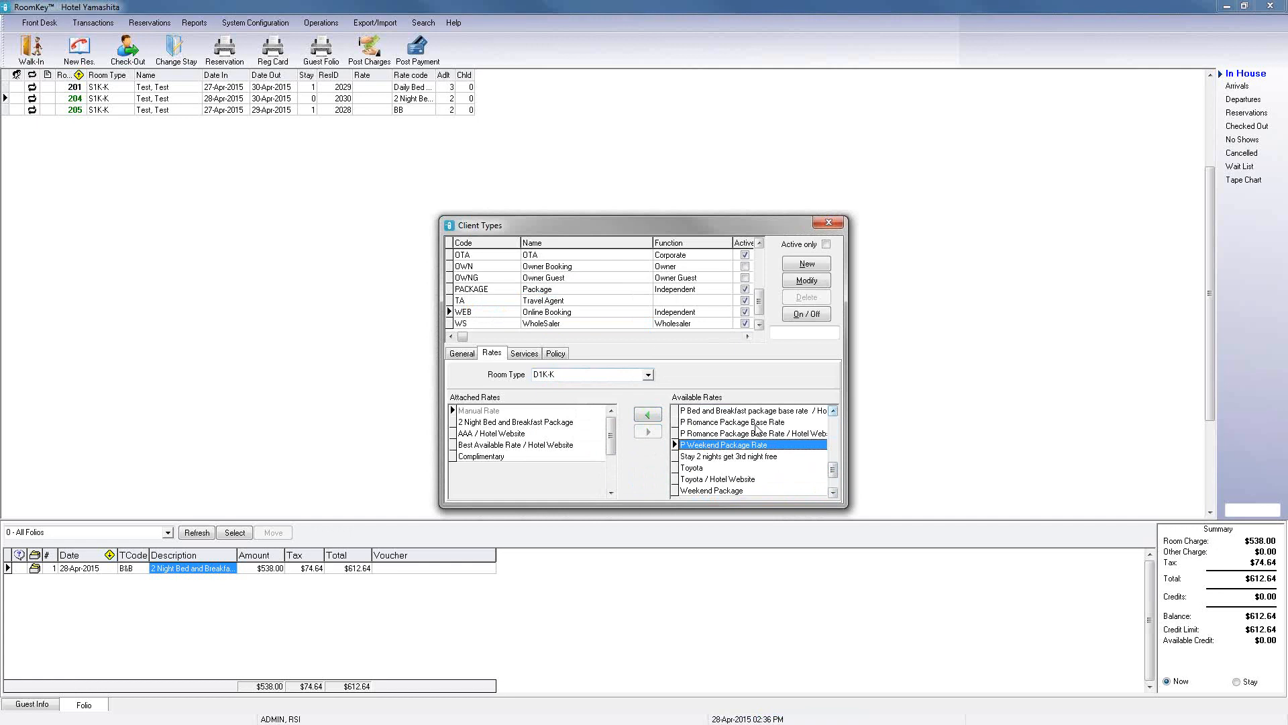
pyautogui.click(833, 410)
pyautogui.click(833, 411)
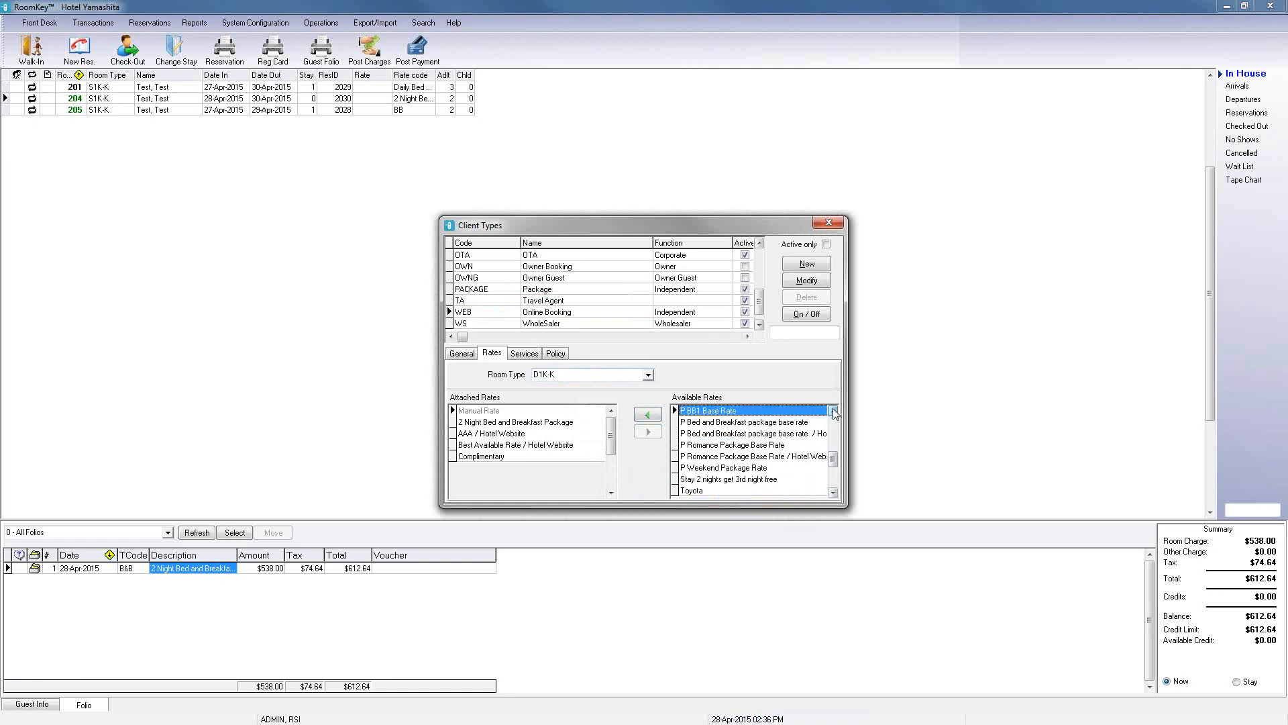
pyautogui.click(833, 410)
pyautogui.click(832, 410)
pyautogui.click(832, 411)
pyautogui.click(832, 411)
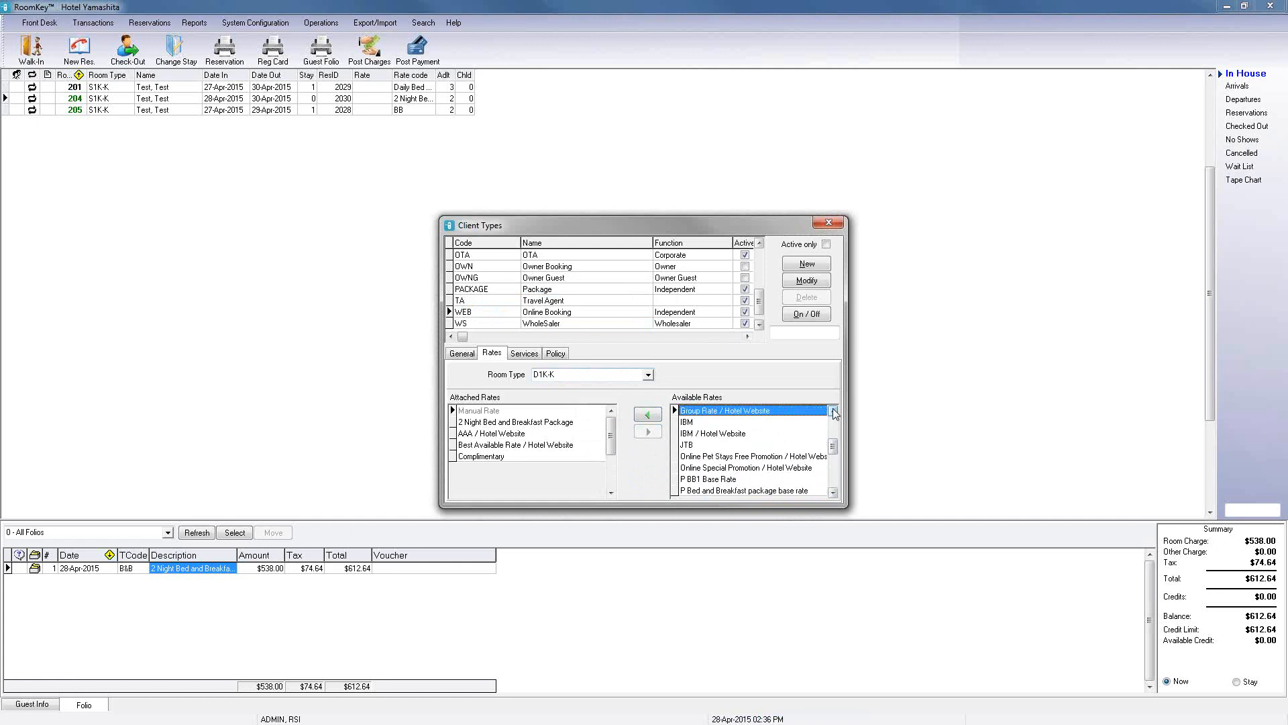
pyautogui.click(832, 410)
pyautogui.click(833, 410)
pyautogui.click(833, 411)
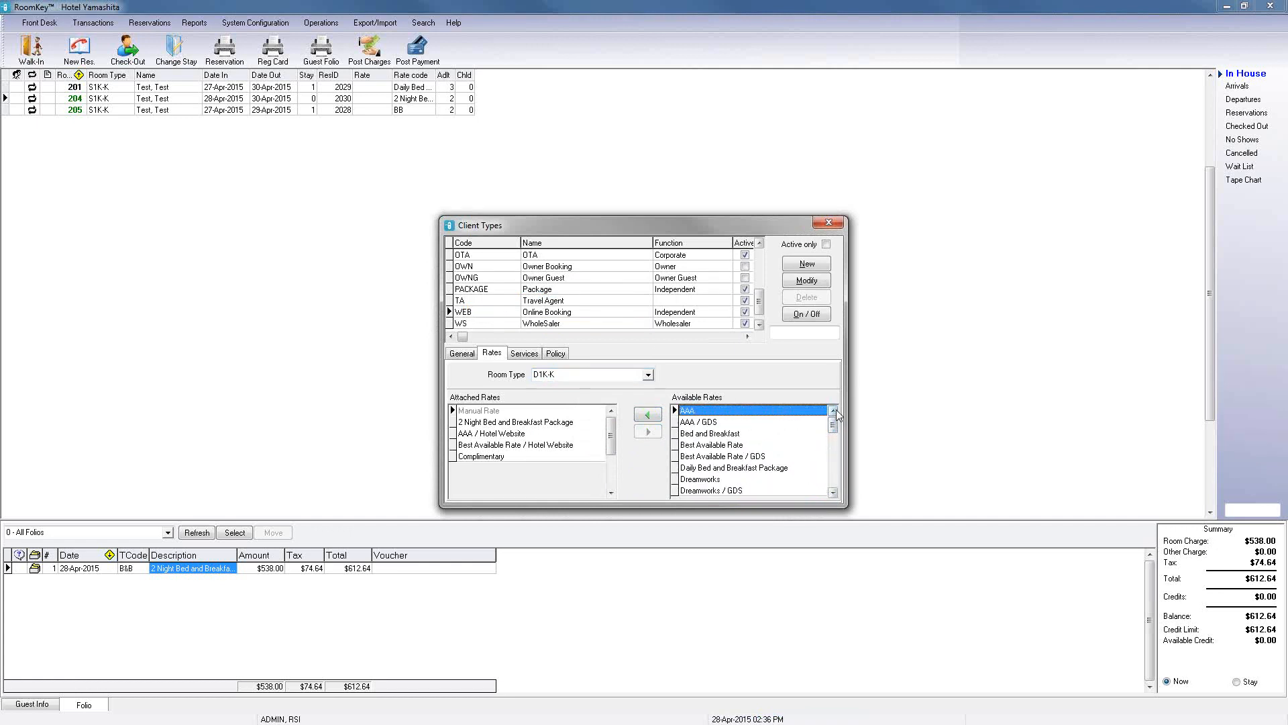
pyautogui.click(833, 493)
pyautogui.click(833, 493)
pyautogui.click(832, 493)
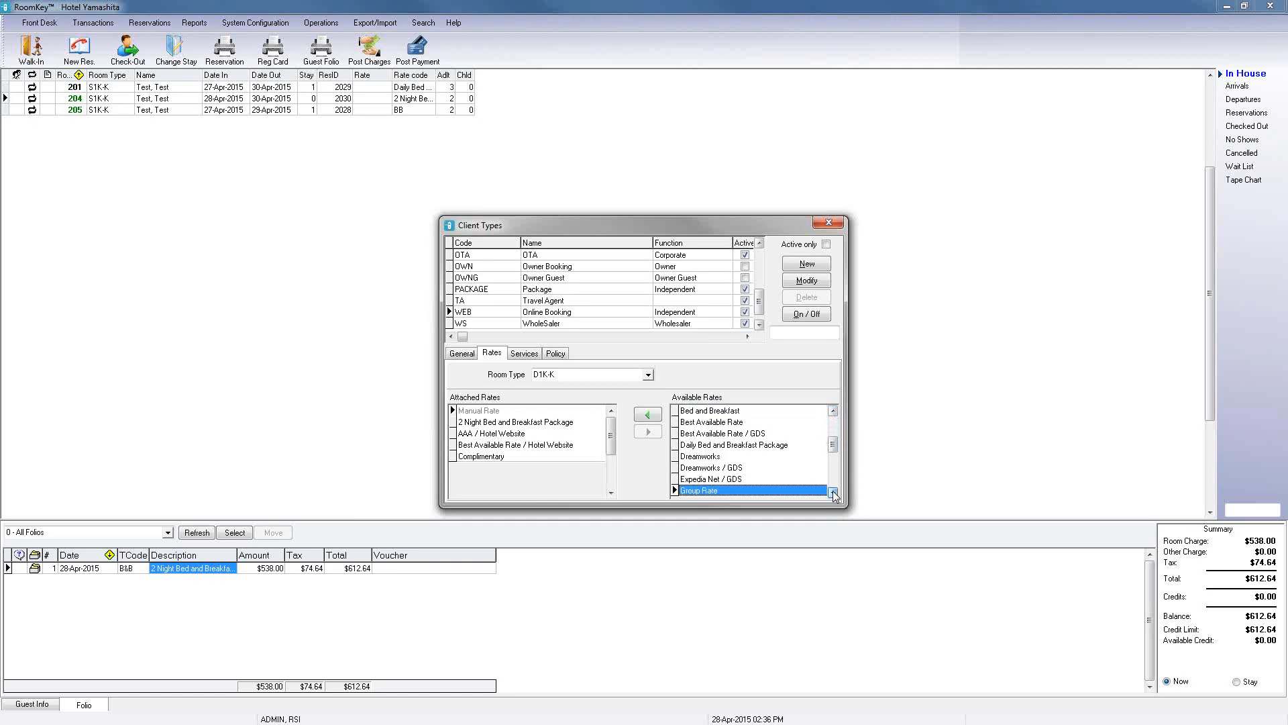
pyautogui.click(832, 493)
pyautogui.click(833, 493)
pyautogui.click(833, 493)
pyautogui.click(833, 493)
pyautogui.click(833, 493)
pyautogui.click(832, 493)
pyautogui.click(833, 493)
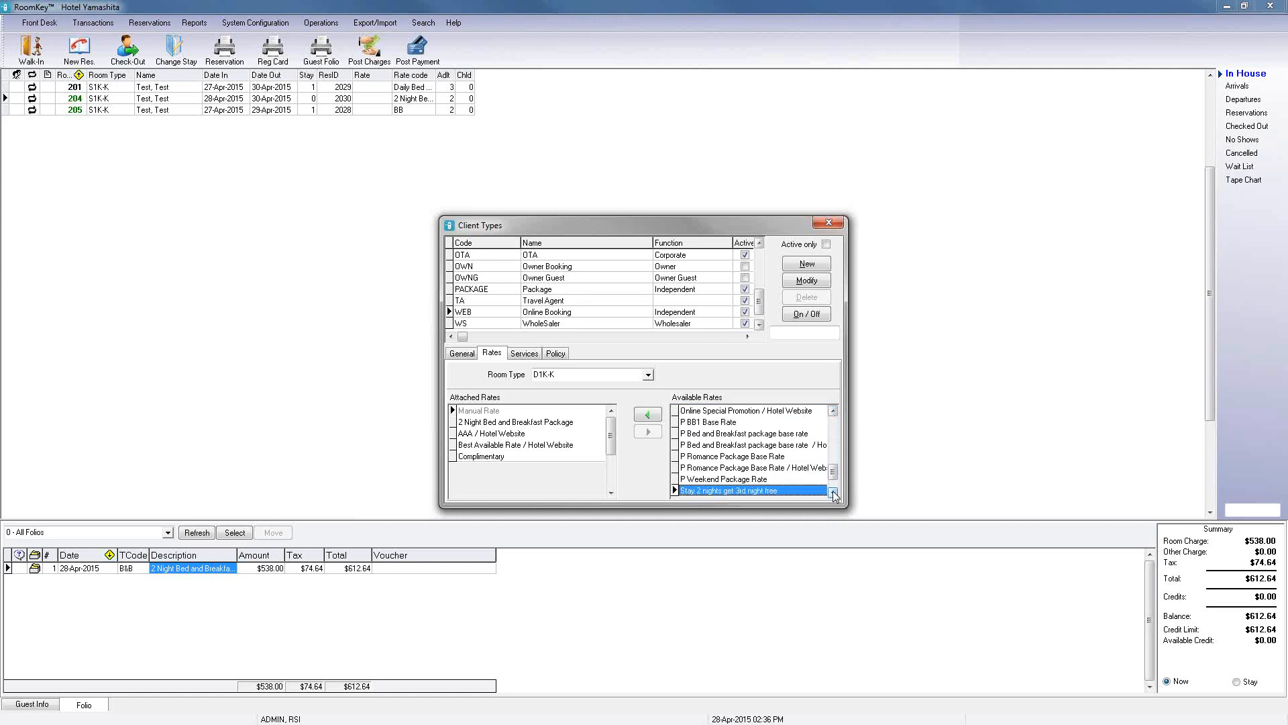
pyautogui.click(832, 493)
pyautogui.click(833, 493)
pyautogui.click(833, 493)
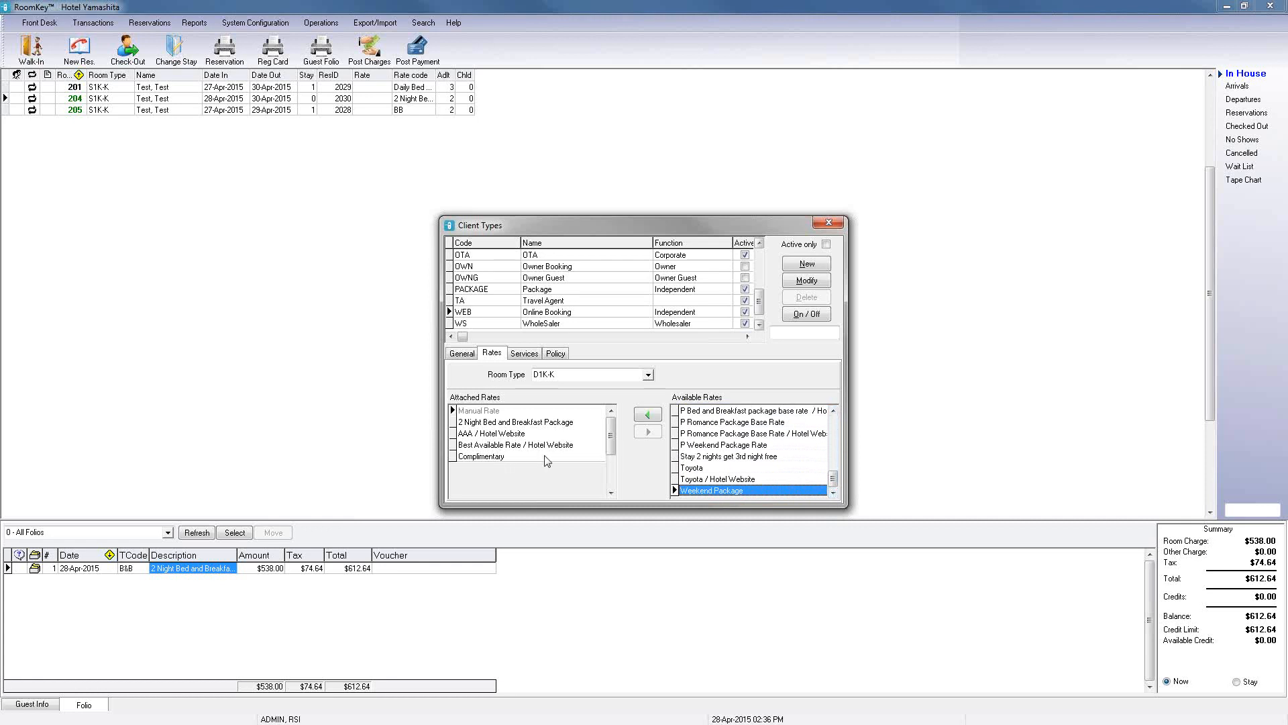
# Step: Attach the Romance Package rate to room type E1S-K for the WEB client type and post it
pyautogui.click(648, 375)
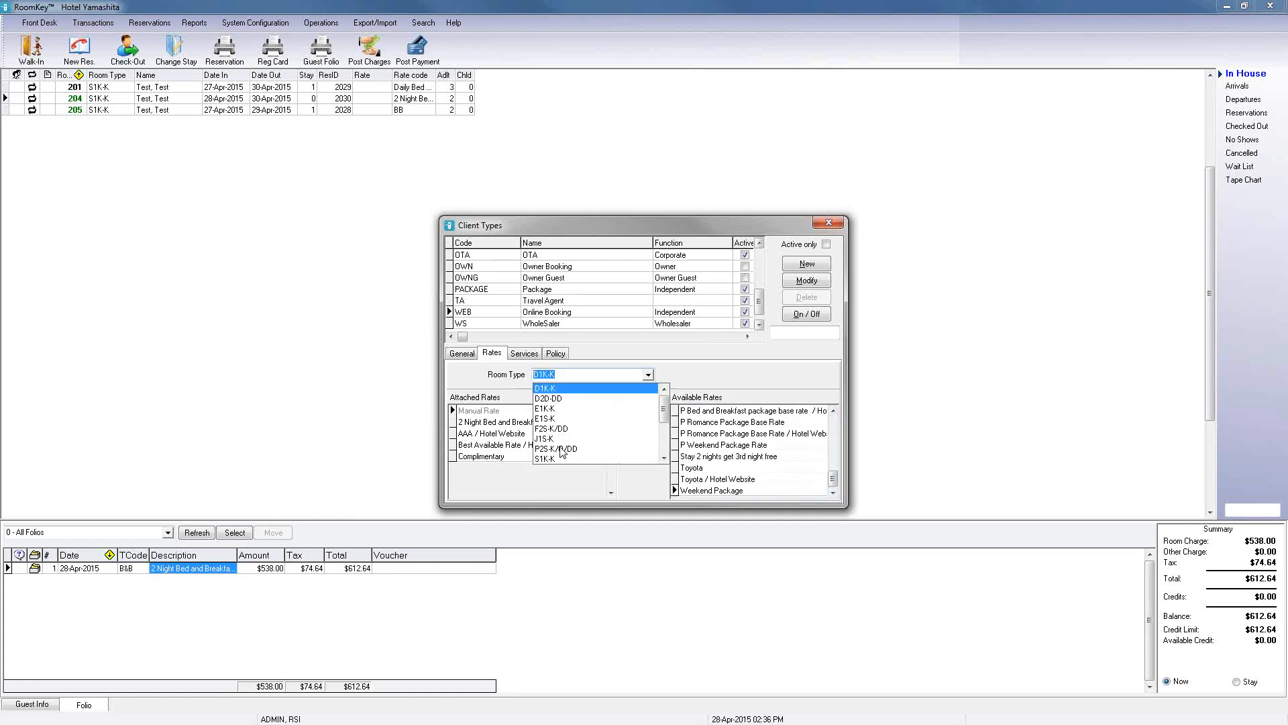
pyautogui.click(546, 419)
pyautogui.moveTo(832, 429); pyautogui.dragTo(832, 480)
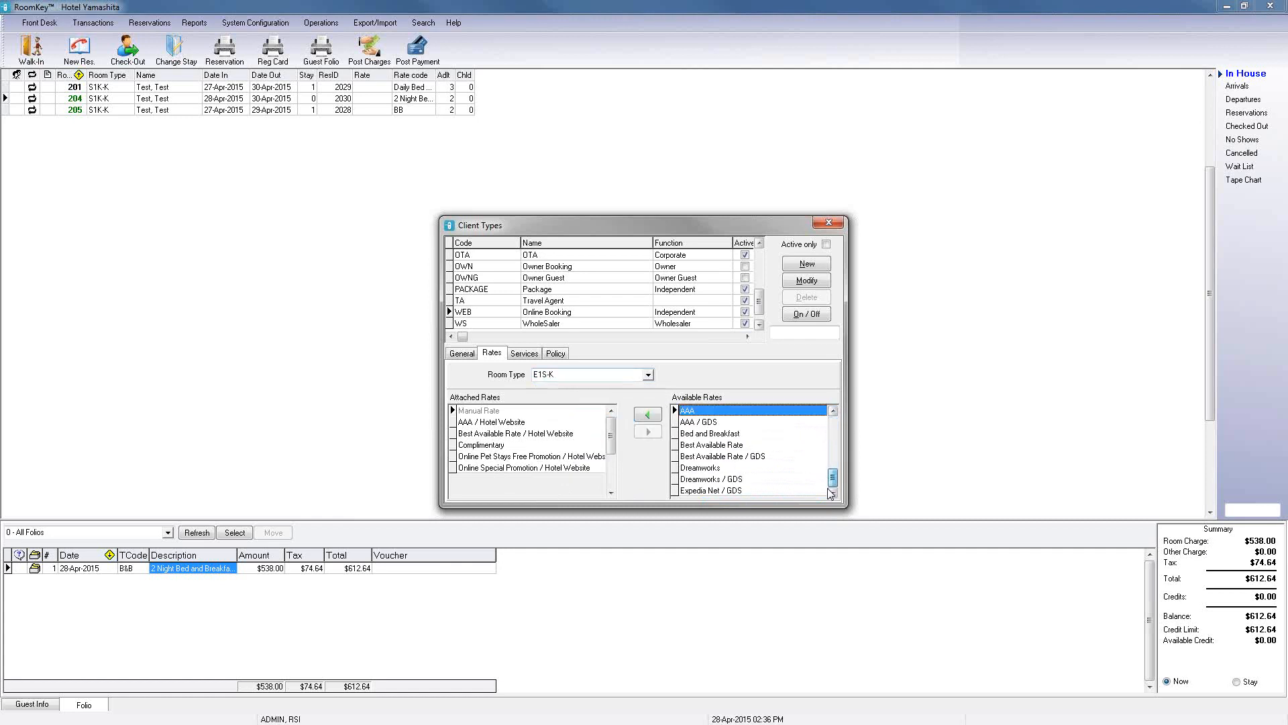
pyautogui.click(745, 488)
pyautogui.click(729, 469)
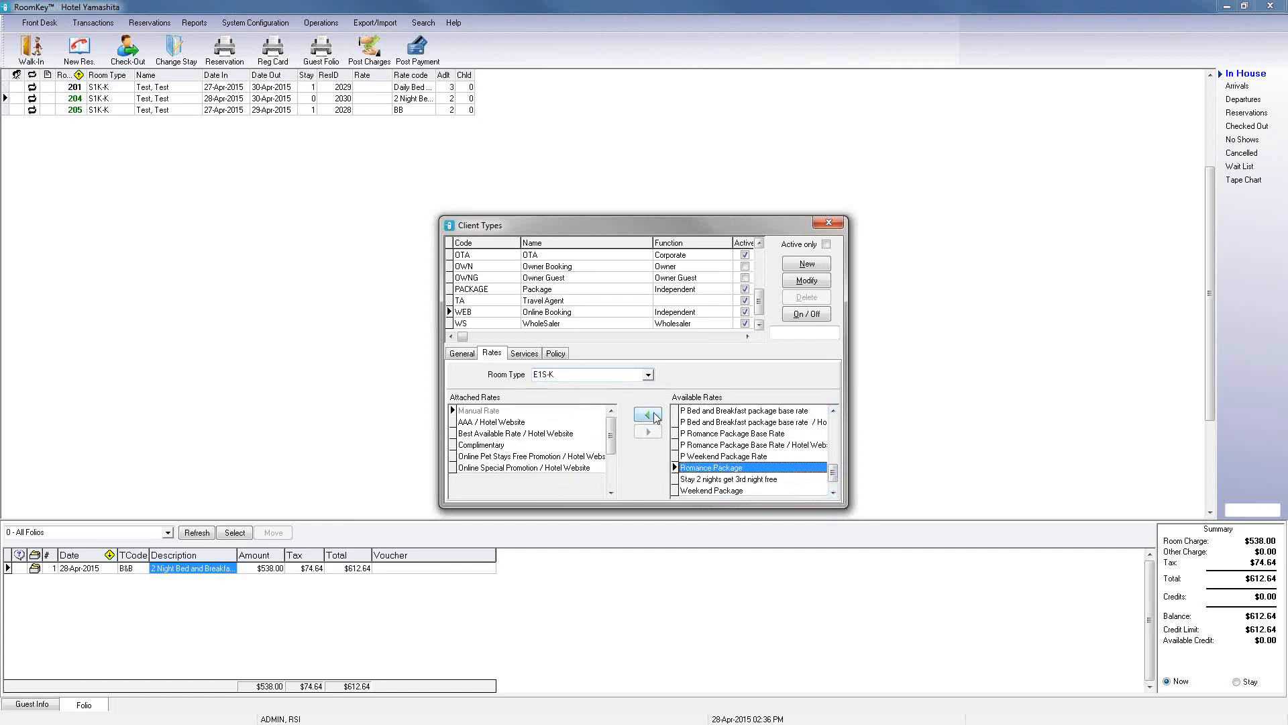
pyautogui.click(647, 414)
pyautogui.click(635, 476)
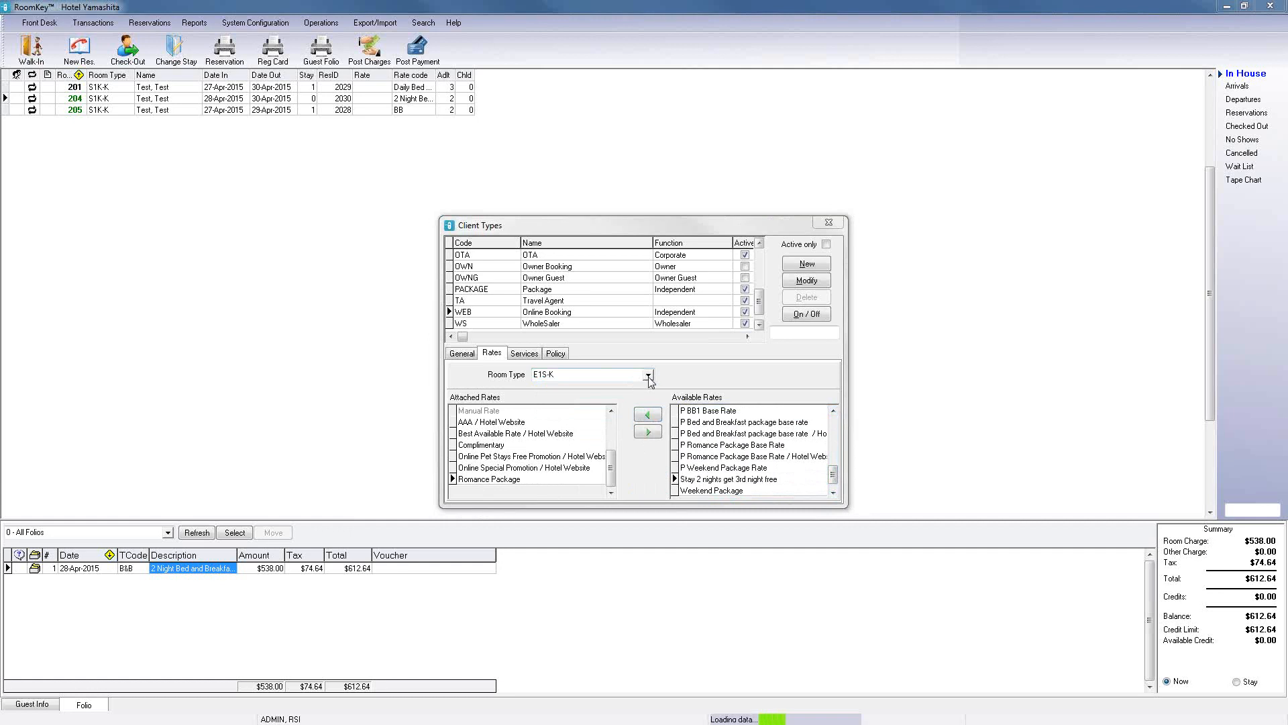
# Step: Attach the Romance Package rate to room type F2S-K/DD for the WEB client type
pyautogui.click(648, 375)
pyautogui.click(558, 429)
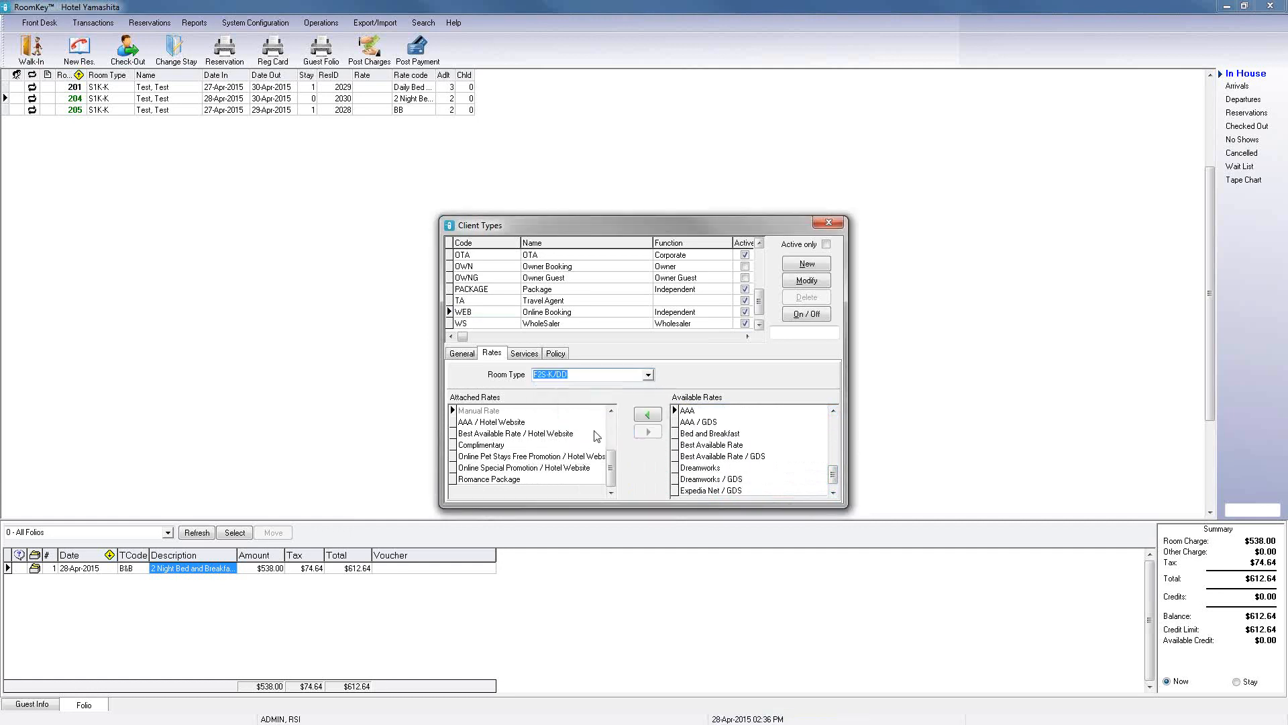
pyautogui.moveTo(834, 426); pyautogui.dragTo(834, 488)
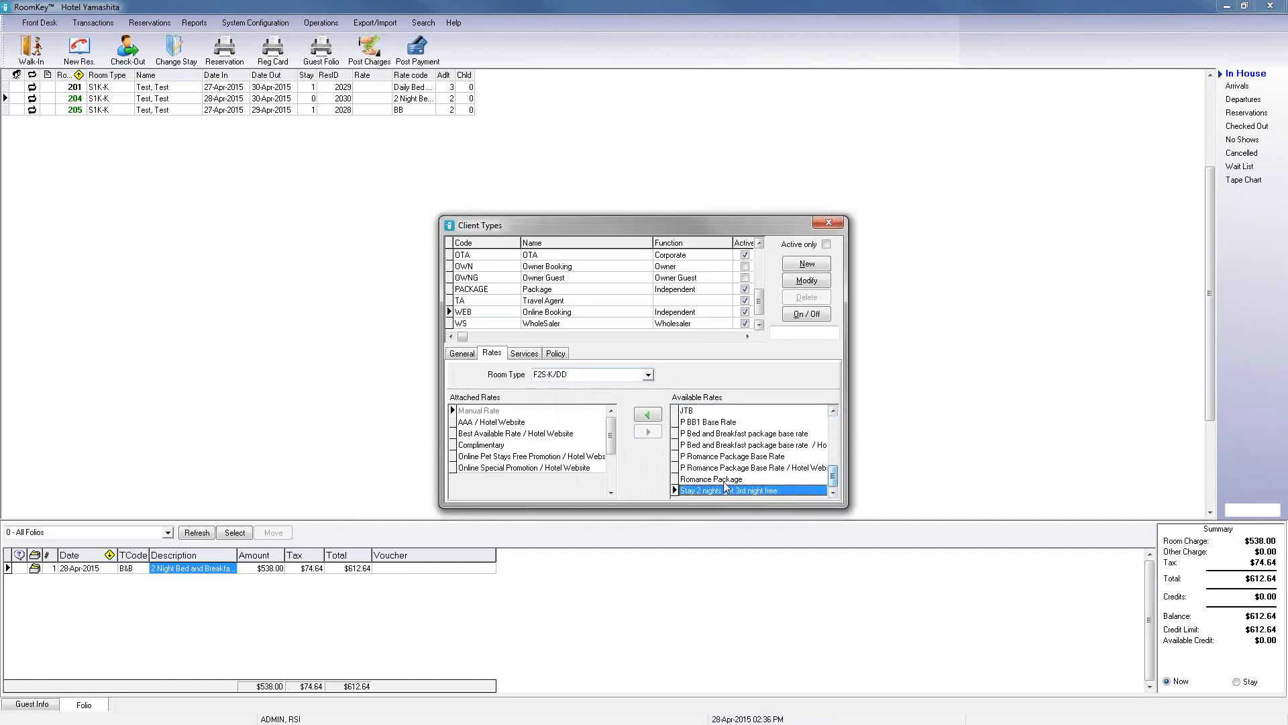
pyautogui.click(722, 480)
pyautogui.click(648, 415)
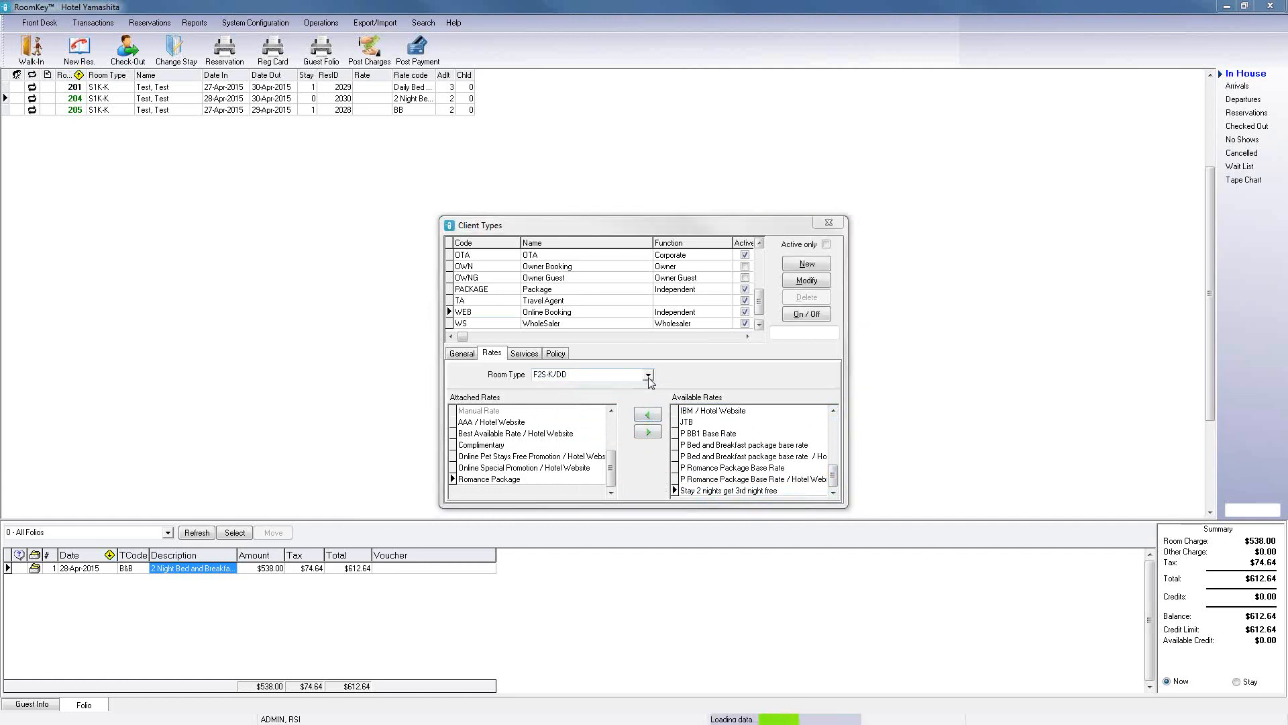
# Step: Attach the Romance Package rate to room type J1S-K for the WEB client type, post it, and close the client types window
pyautogui.click(648, 375)
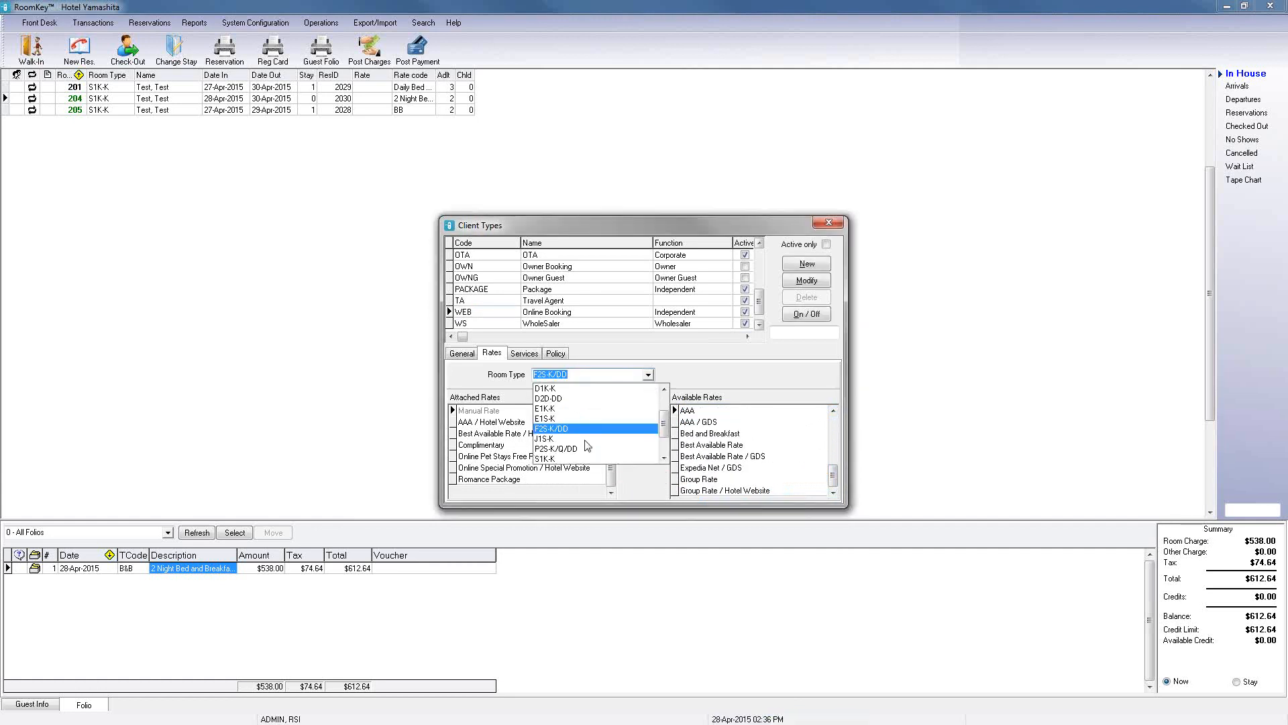
pyautogui.click(545, 439)
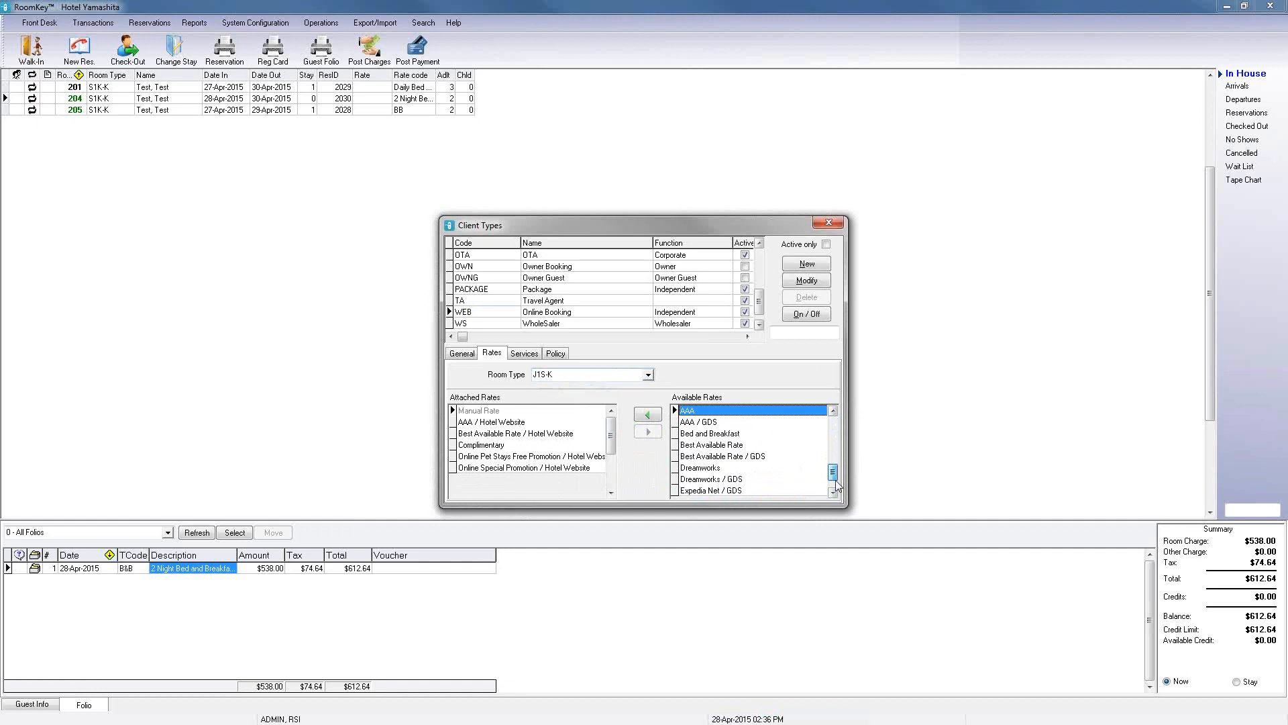
pyautogui.click(712, 477)
pyautogui.click(711, 445)
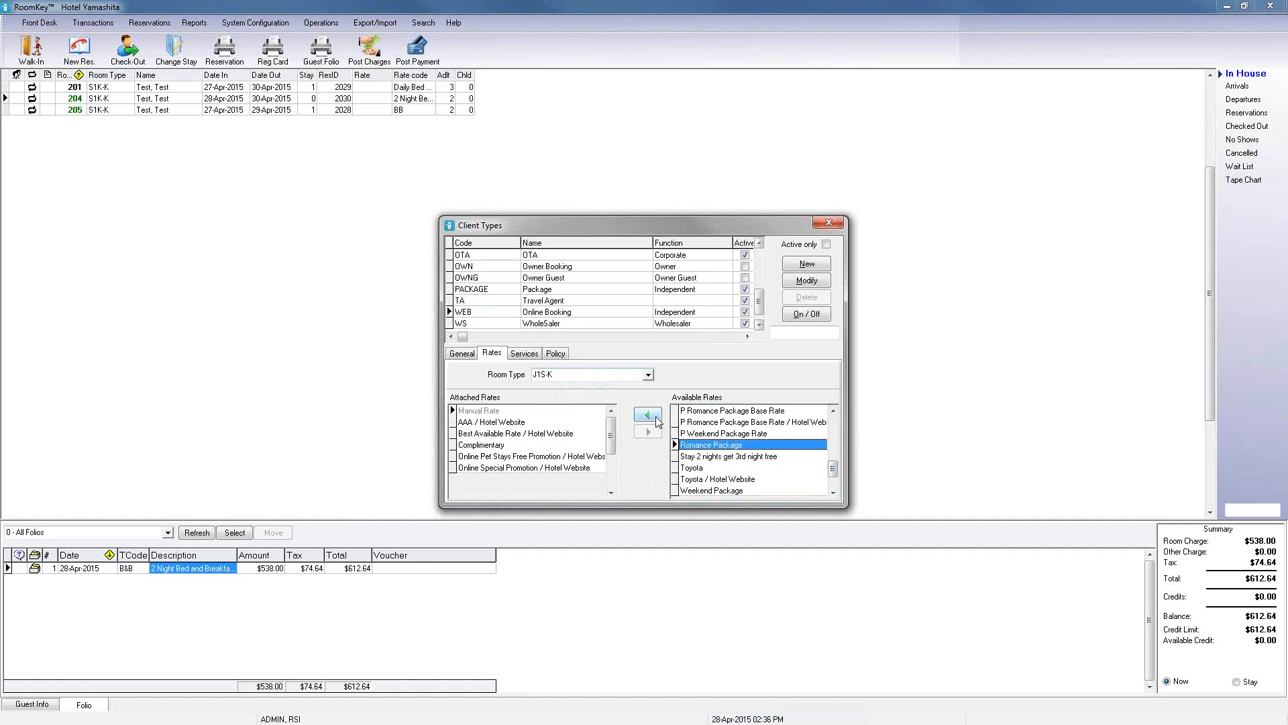
pyautogui.click(647, 416)
pyautogui.click(646, 476)
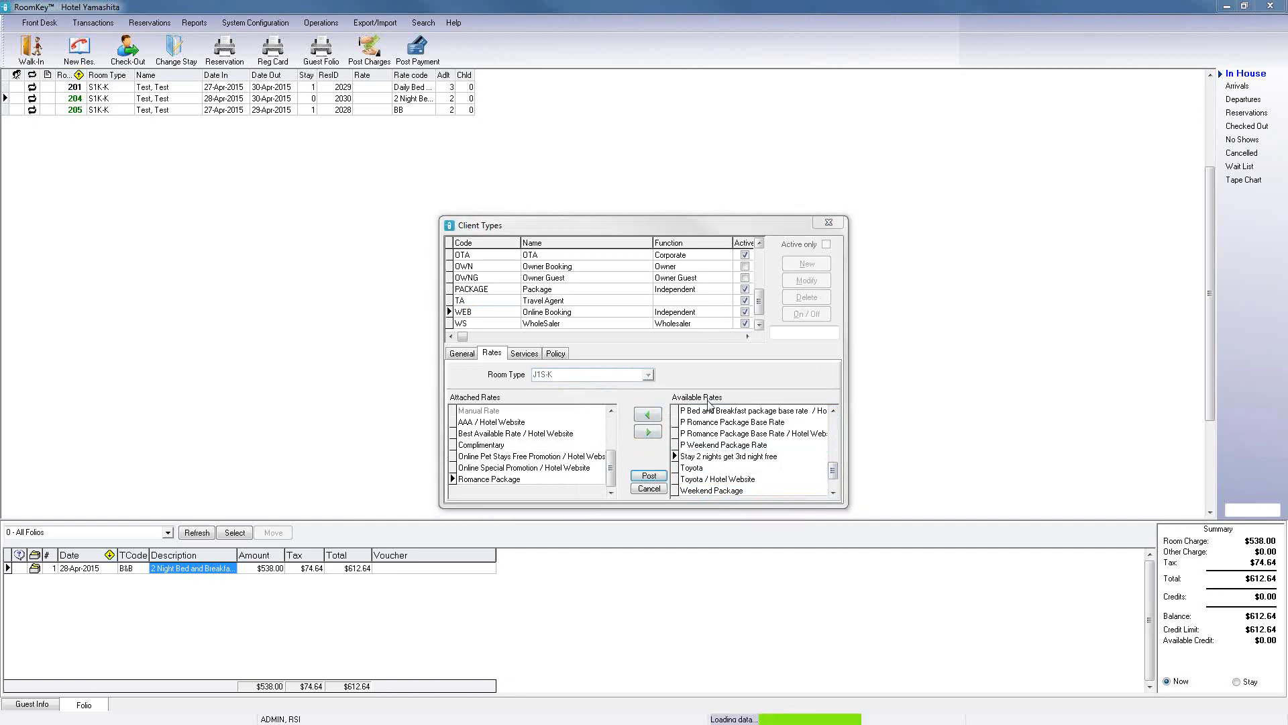
pyautogui.click(830, 224)
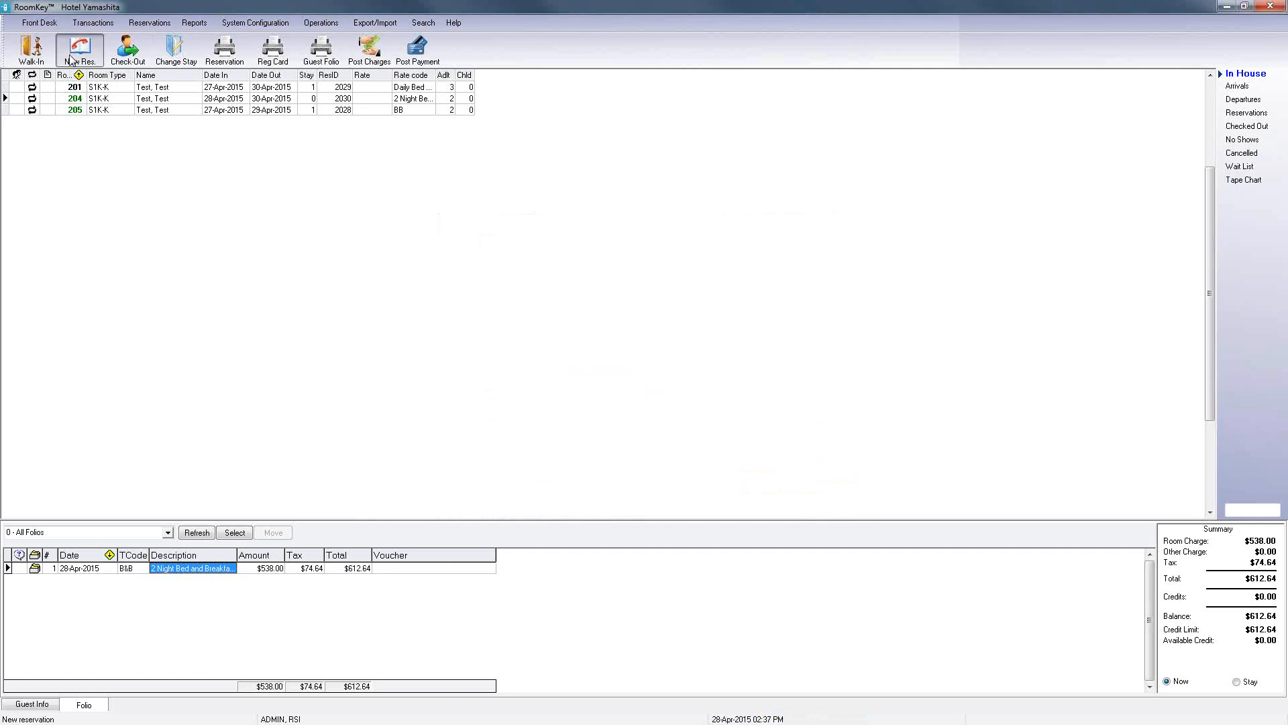
# Step: Start a new 2-night PACKAGE reservation and check the rates offered for room type S1K-K
pyautogui.click(72, 54)
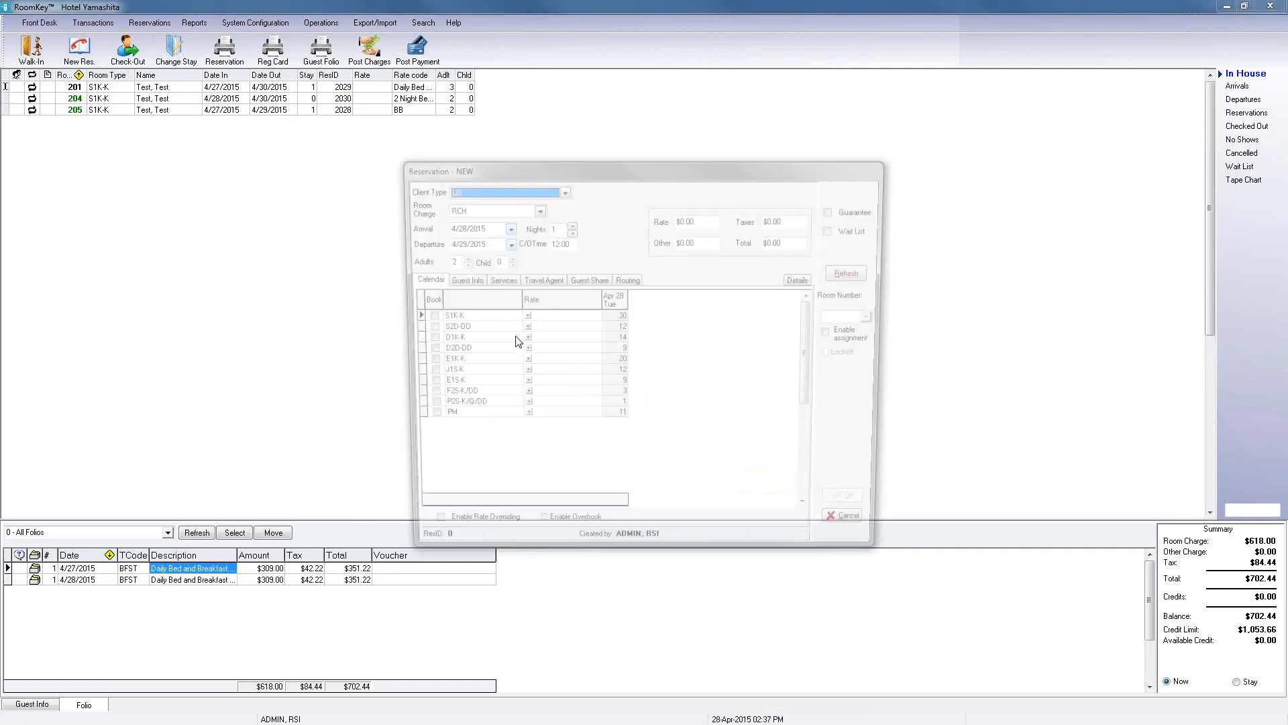
pyautogui.click(465, 244)
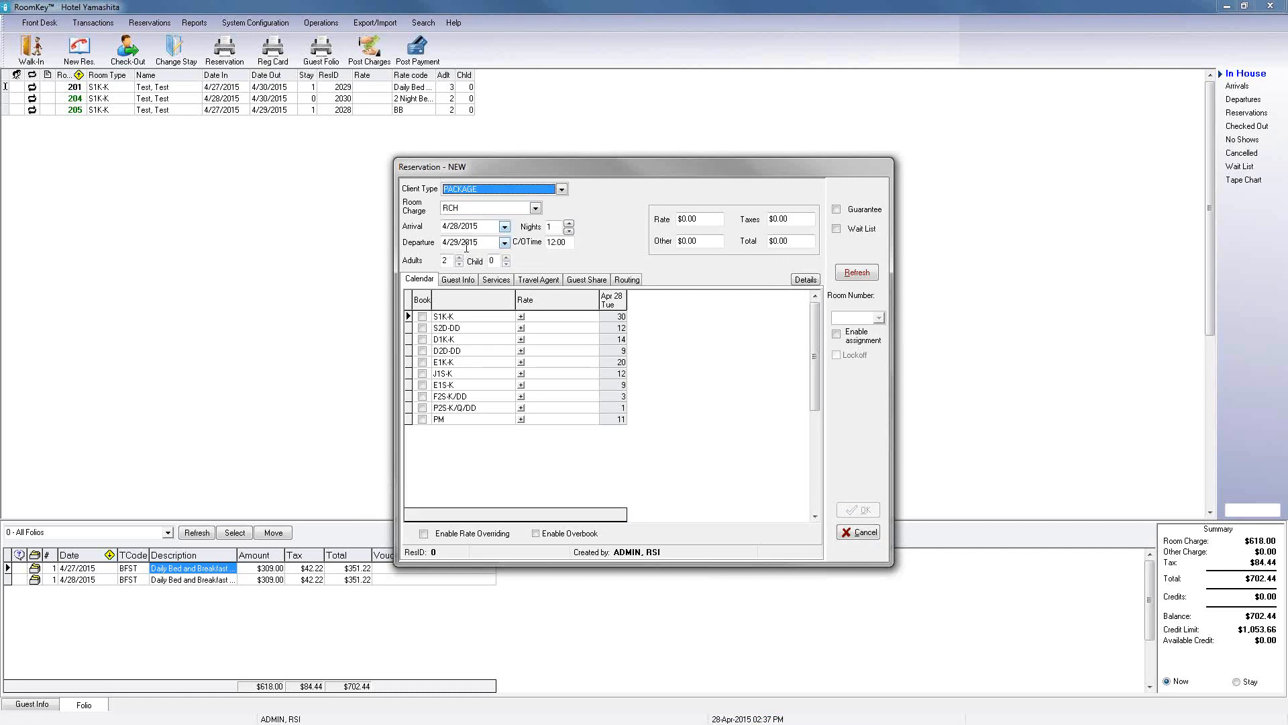
pyautogui.click(521, 317)
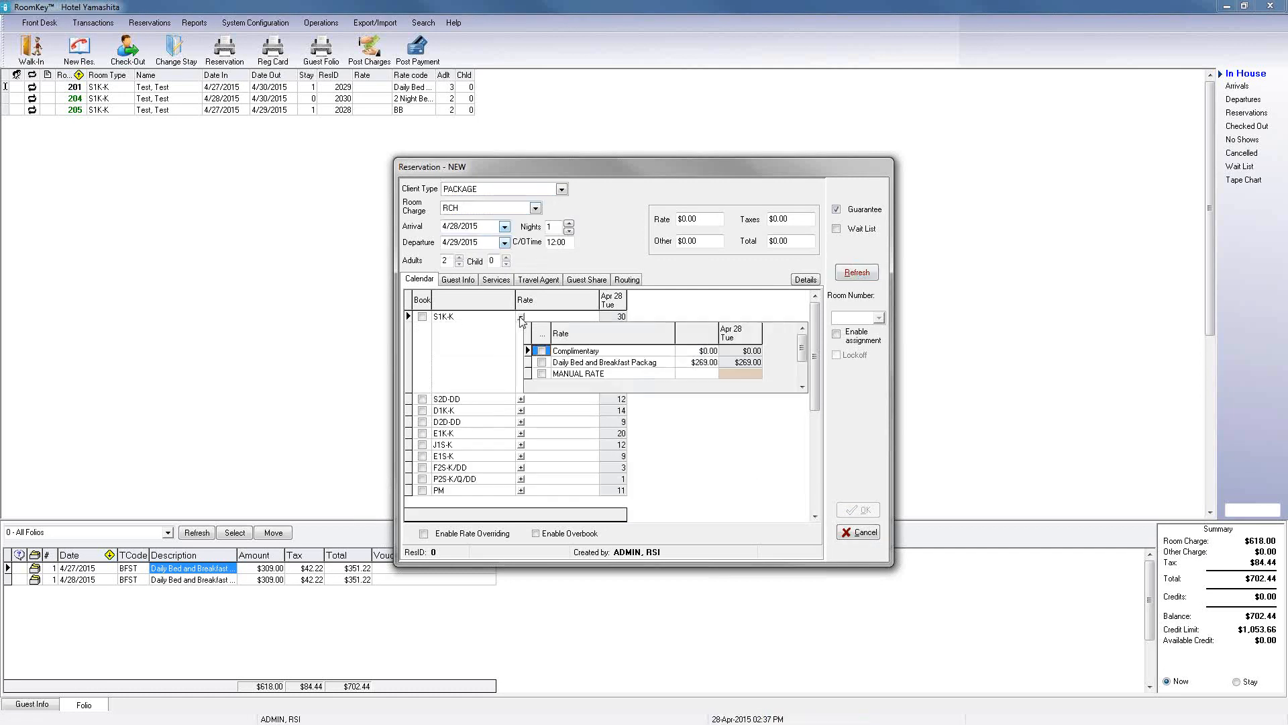
pyautogui.click(802, 388)
pyautogui.click(803, 389)
pyautogui.moveTo(804, 366); pyautogui.dragTo(808, 338)
pyautogui.click(569, 224)
pyautogui.click(857, 271)
pyautogui.click(521, 318)
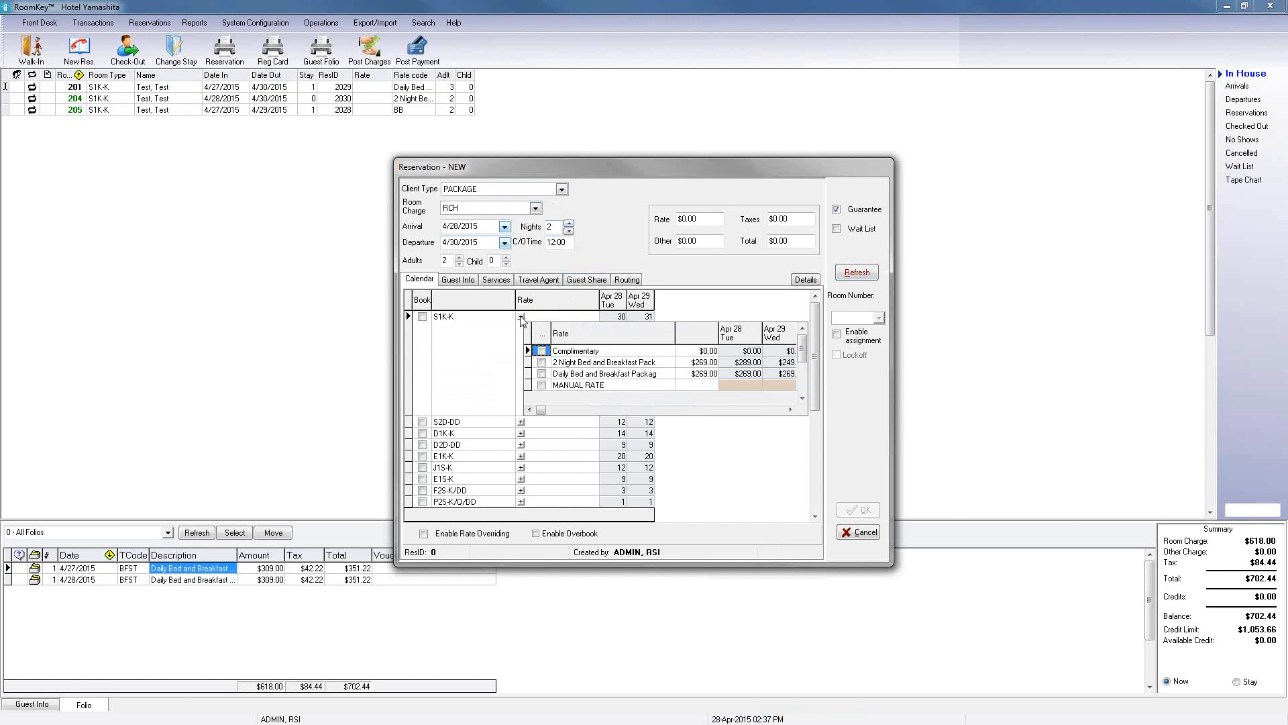
# Step: Cancel the test reservation, abandoning it with the reason Rate Shopping
pyautogui.click(841, 535)
pyautogui.click(738, 377)
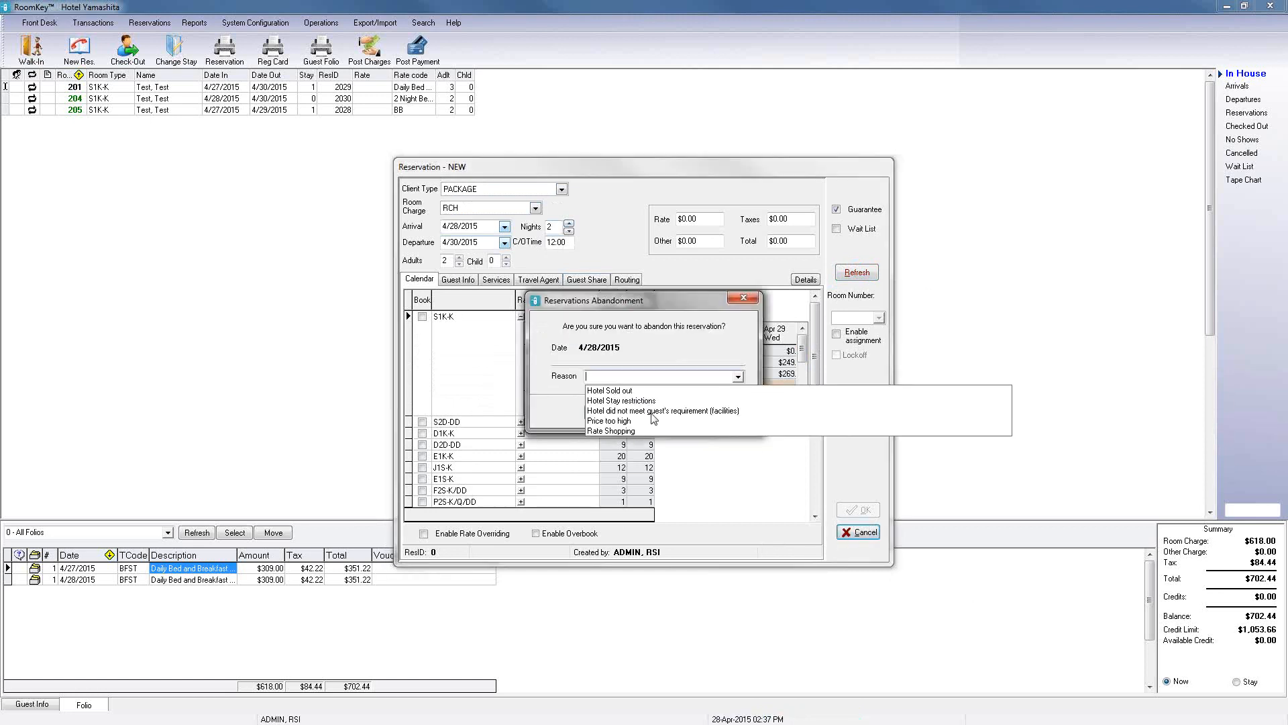
pyautogui.click(614, 418)
pyautogui.click(612, 415)
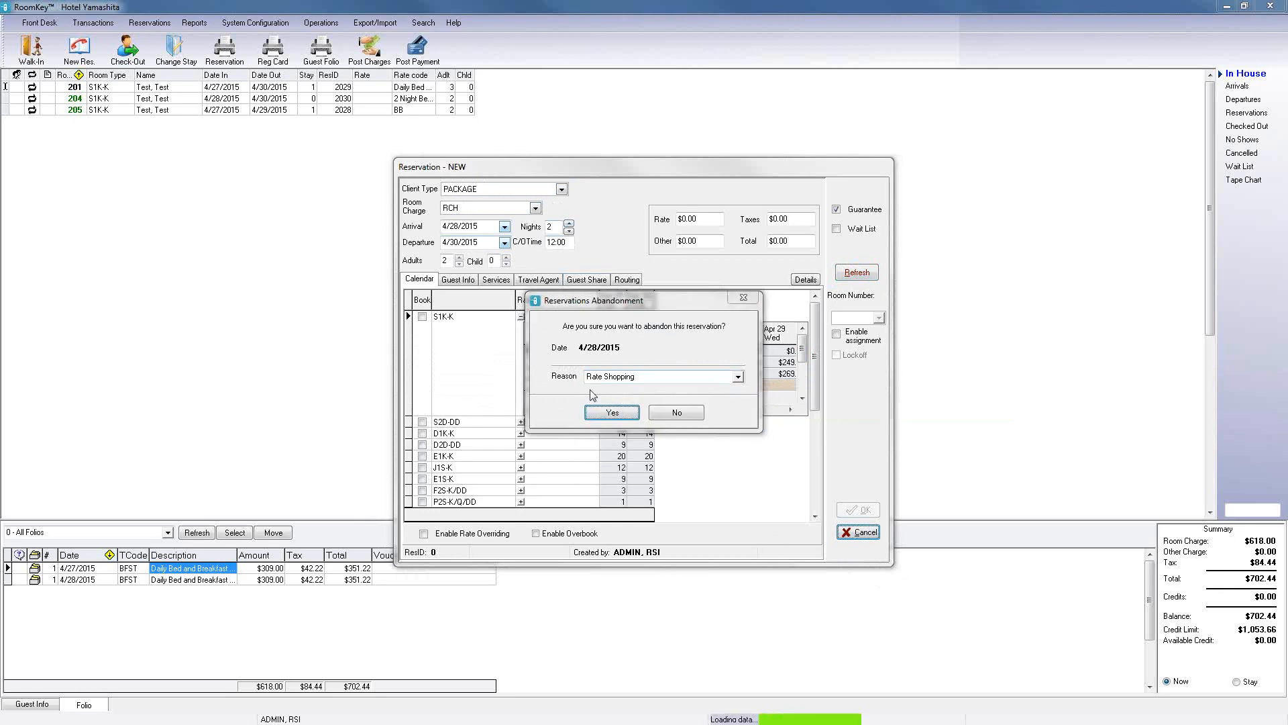
# Step: Review the room types and rates of the ROMPAC inclusion in Packages & Inclusions, then close the window
pyautogui.click(255, 22)
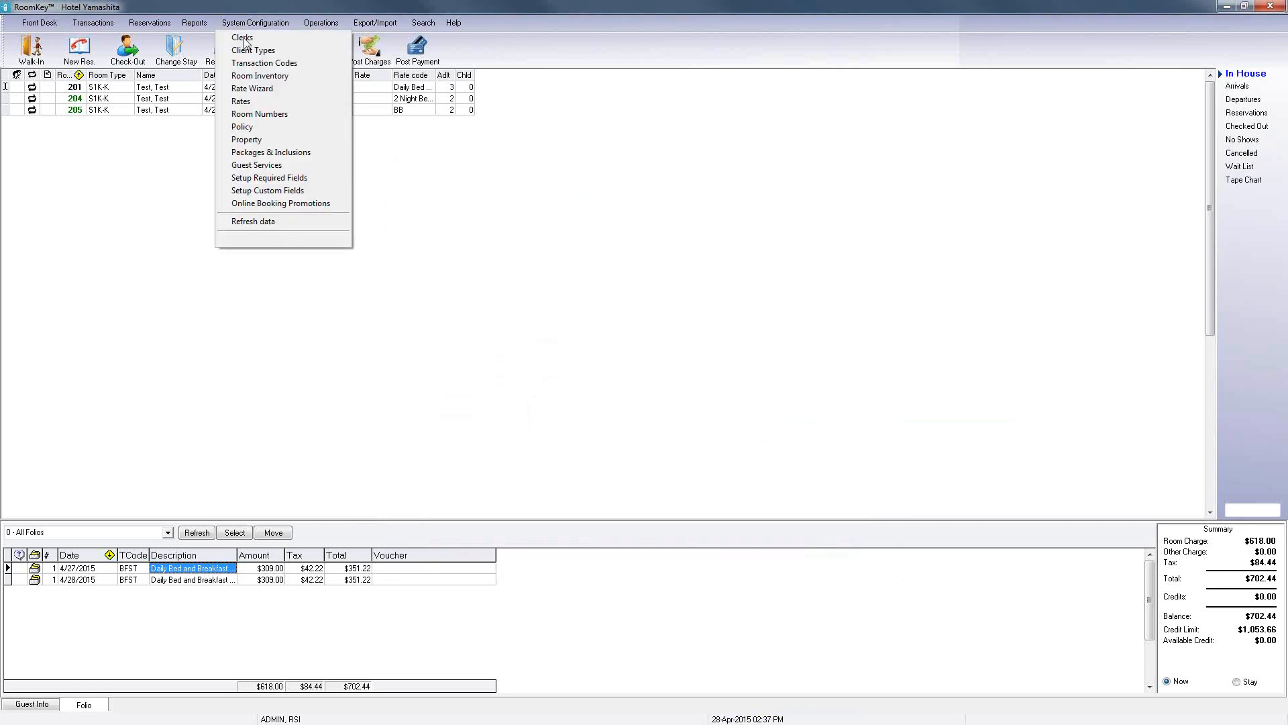
pyautogui.click(272, 153)
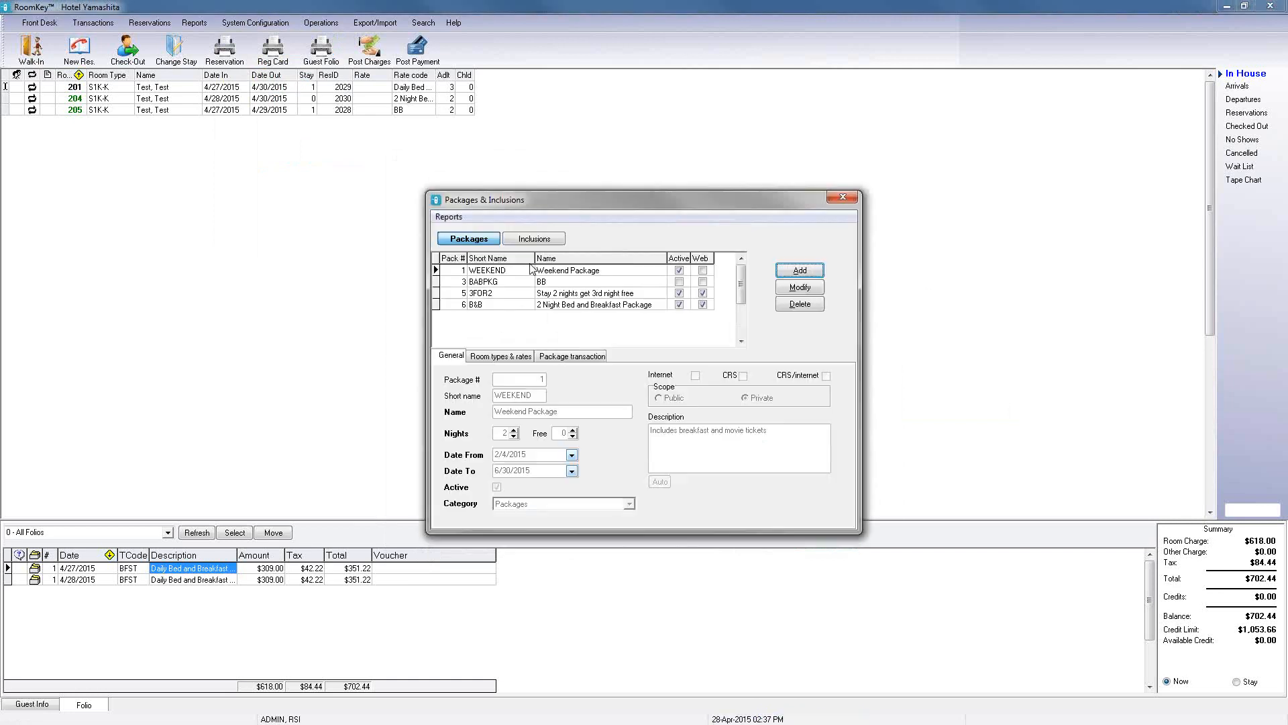
pyautogui.click(527, 240)
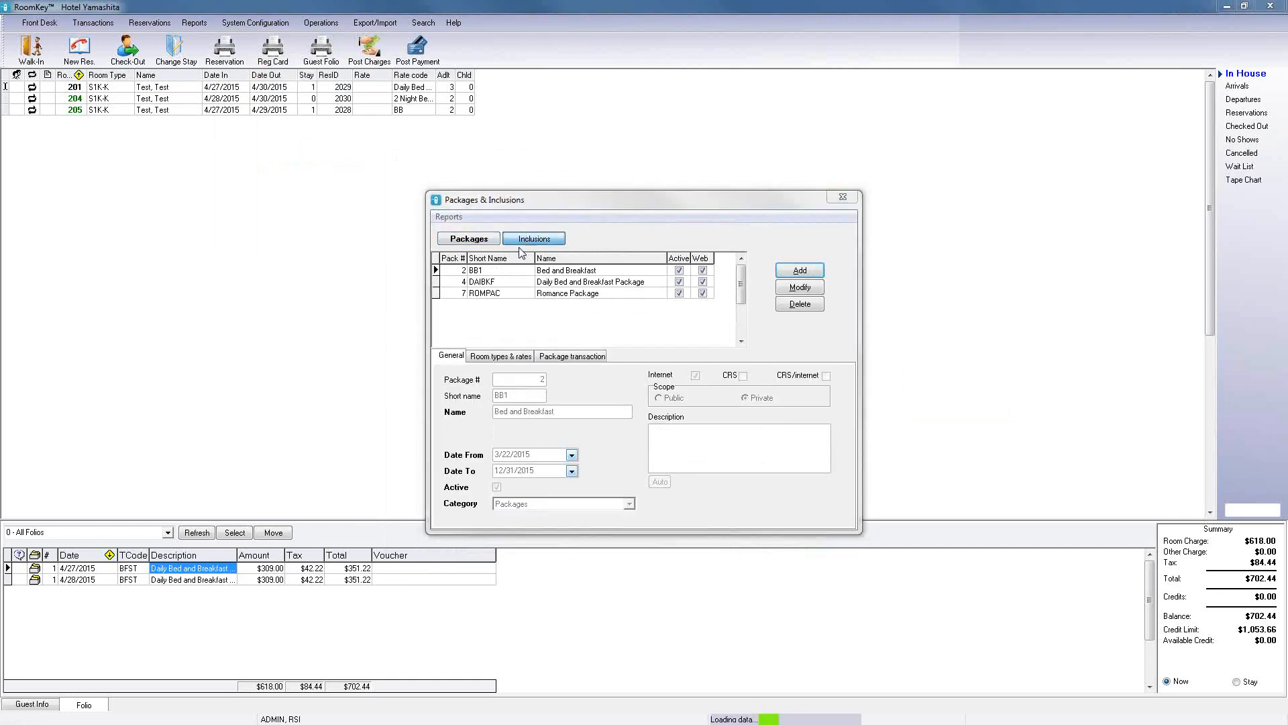
pyautogui.click(510, 296)
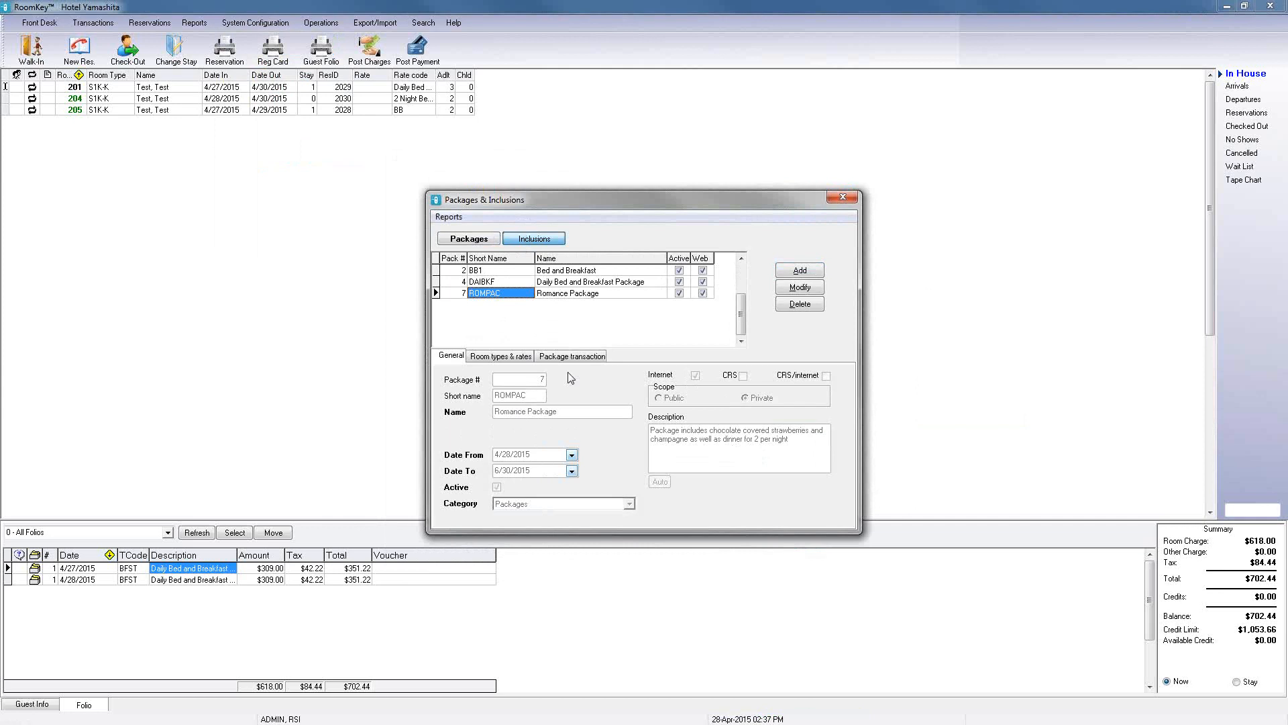
pyautogui.click(521, 359)
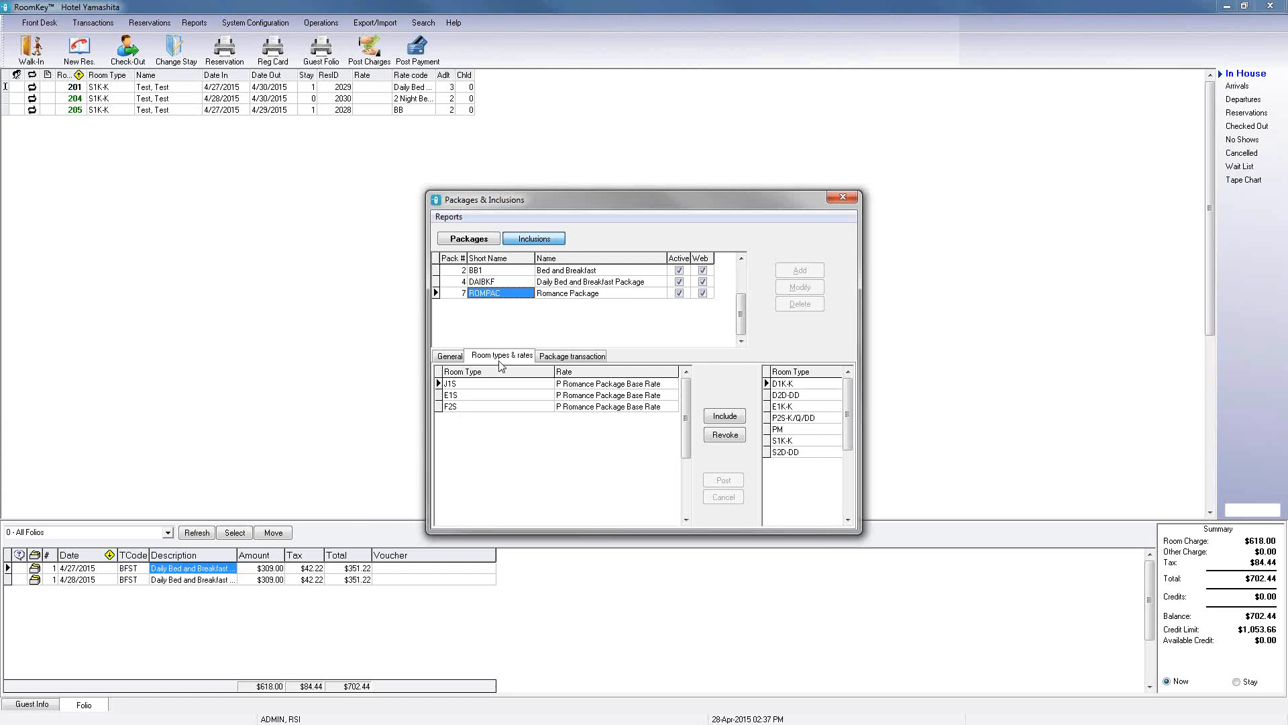
pyautogui.click(835, 197)
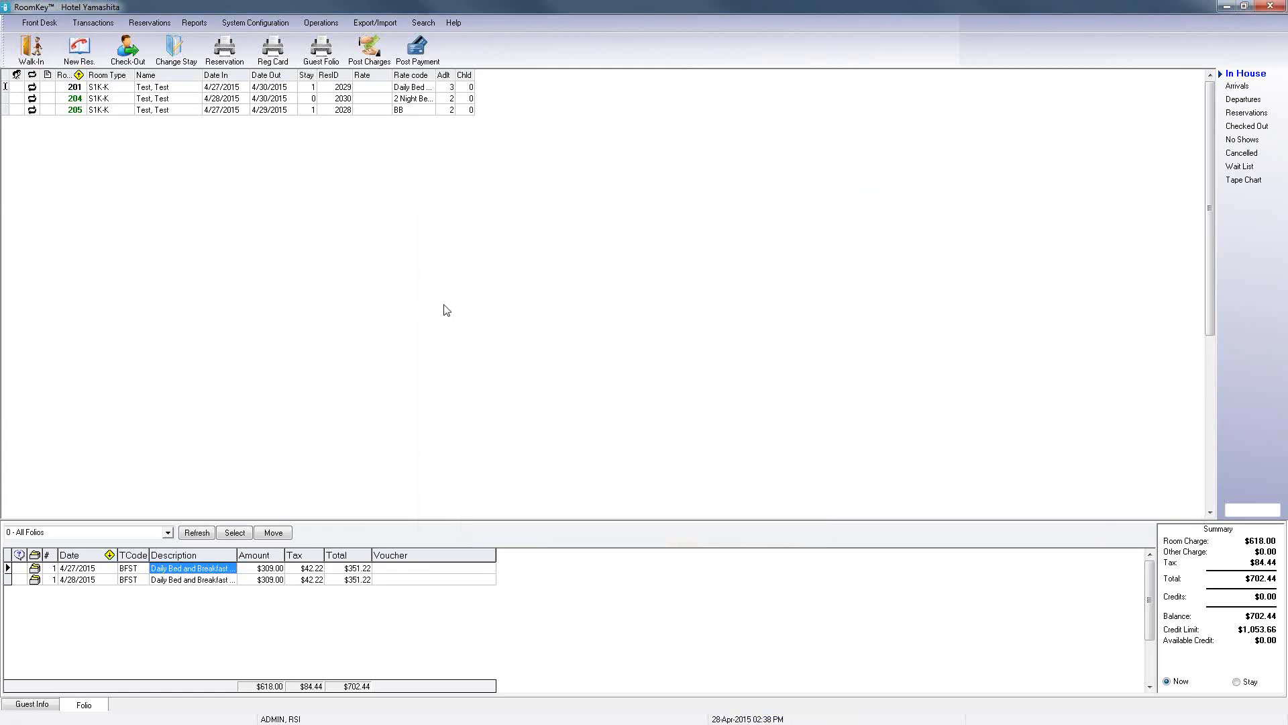
# Step: Start a new PACKAGE client-type reservation and expand the rates offered for room type J1S-K
pyautogui.click(562, 192)
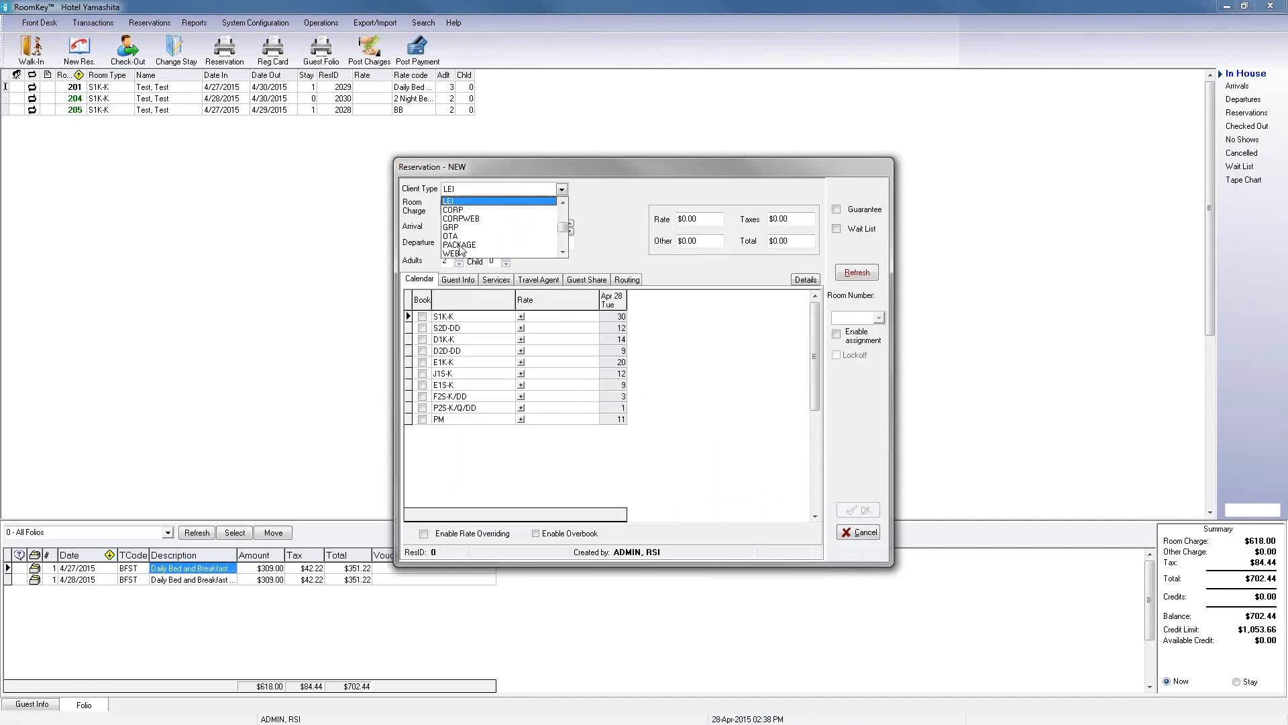
pyautogui.click(460, 246)
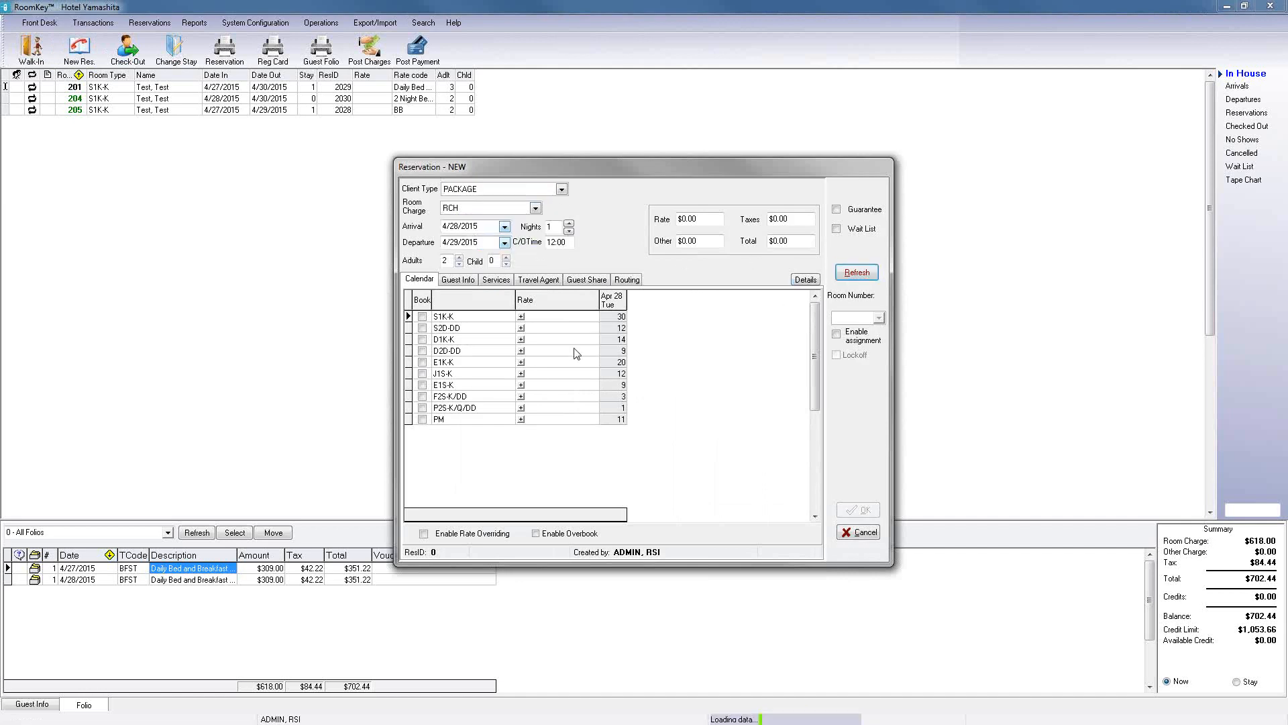
pyautogui.click(521, 374)
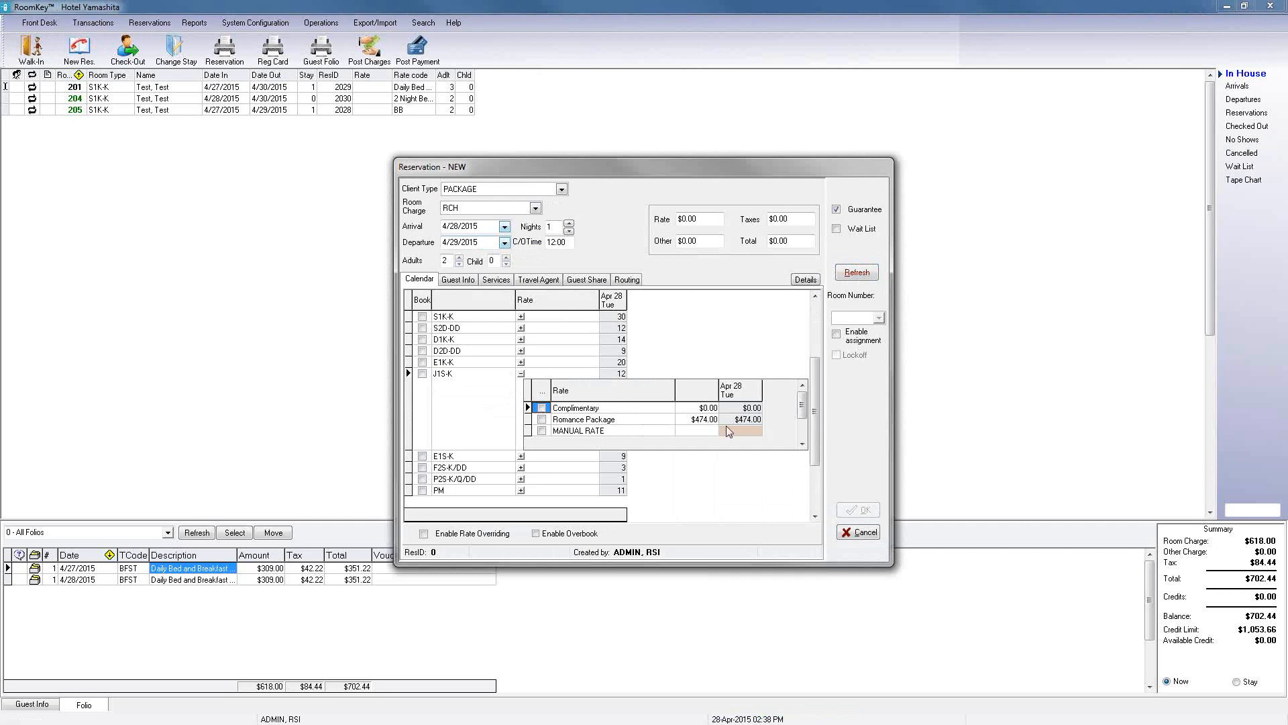
# Step: Extend the test stay to 2 nights, refresh availability, and review the J1S-K rates for both nights
pyautogui.click(569, 224)
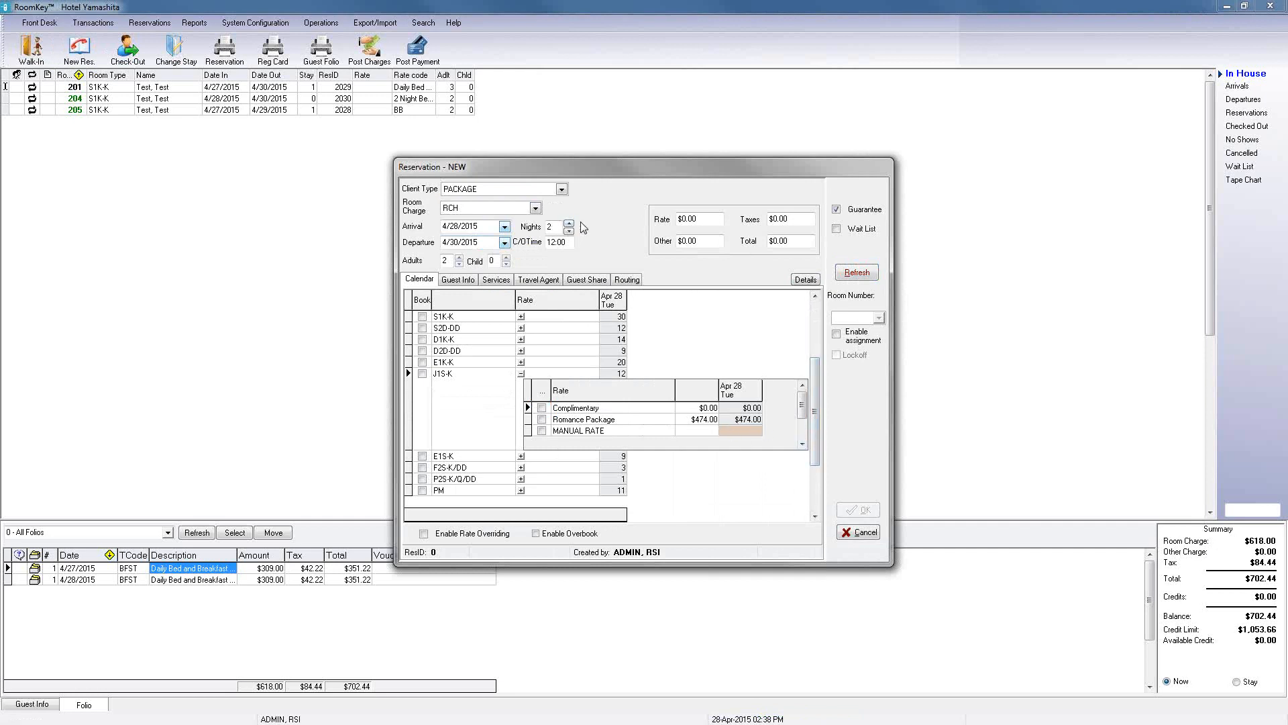
pyautogui.click(857, 272)
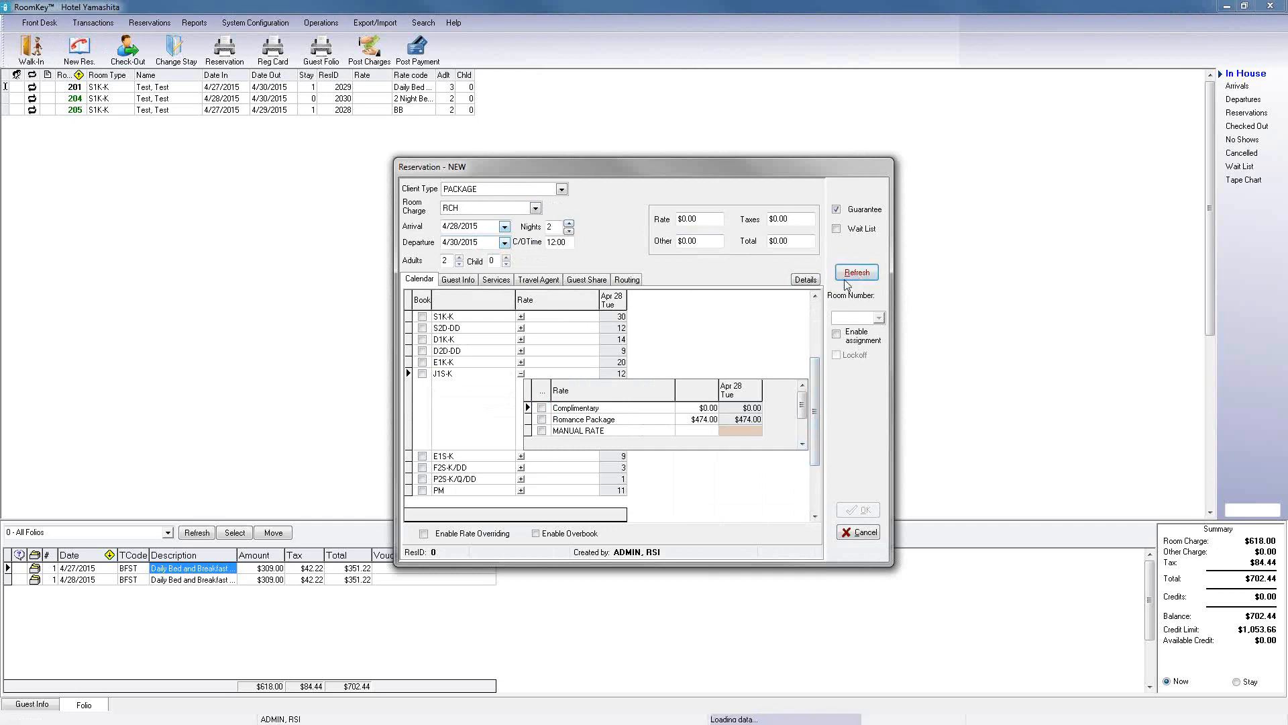
pyautogui.click(521, 374)
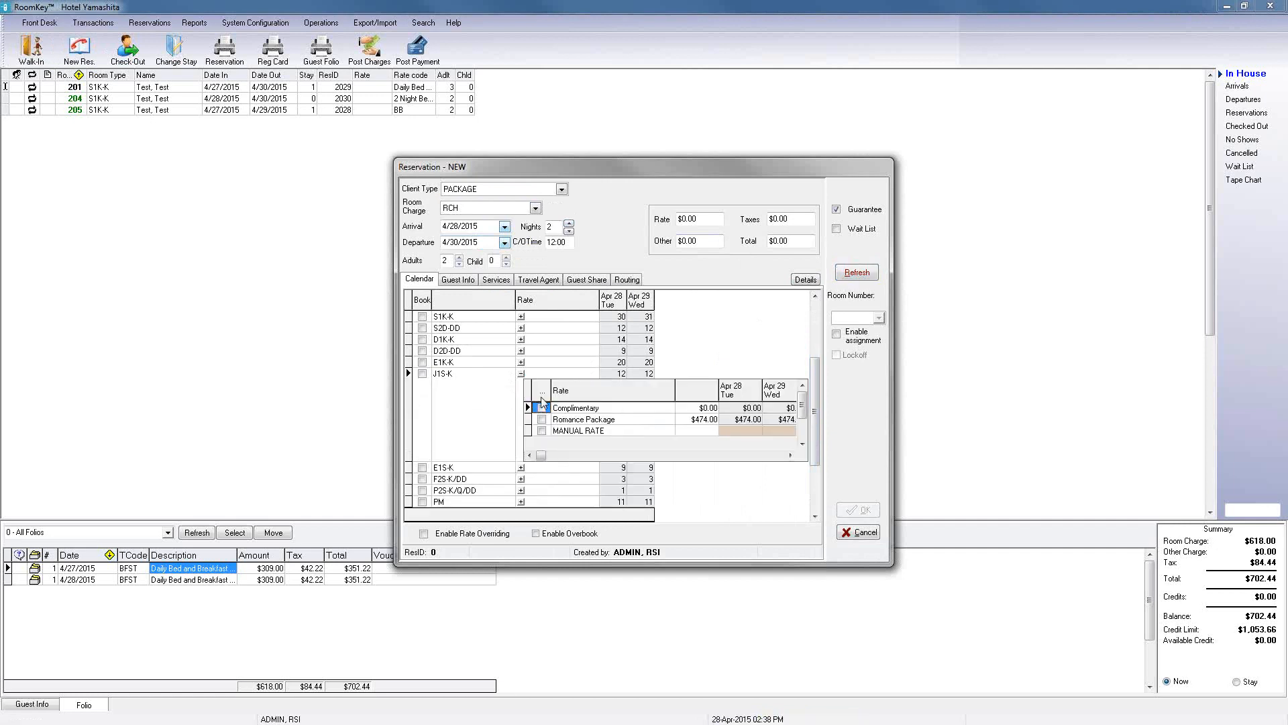
pyautogui.click(793, 457)
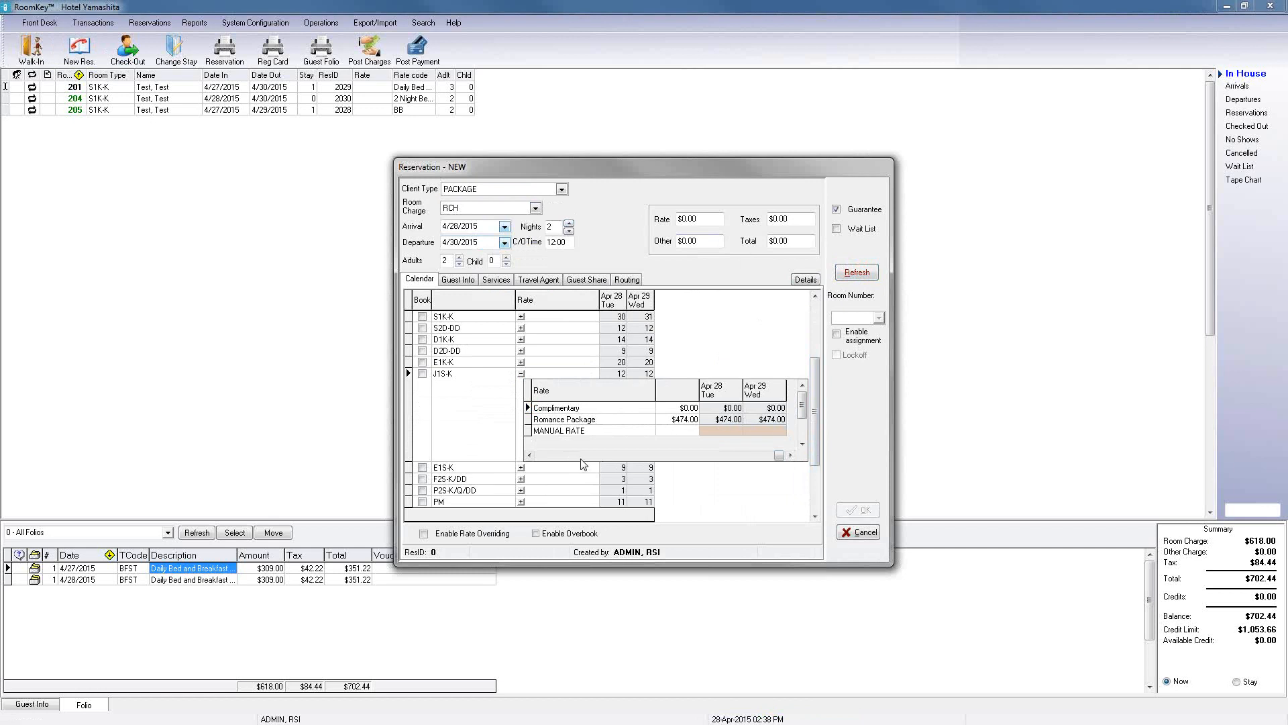
# Step: Extend the test stay to 5 nights, refresh availability, and scroll through the J1S-K rates for each date
pyautogui.click(569, 224)
pyautogui.click(569, 224)
pyautogui.click(569, 224)
pyautogui.click(852, 276)
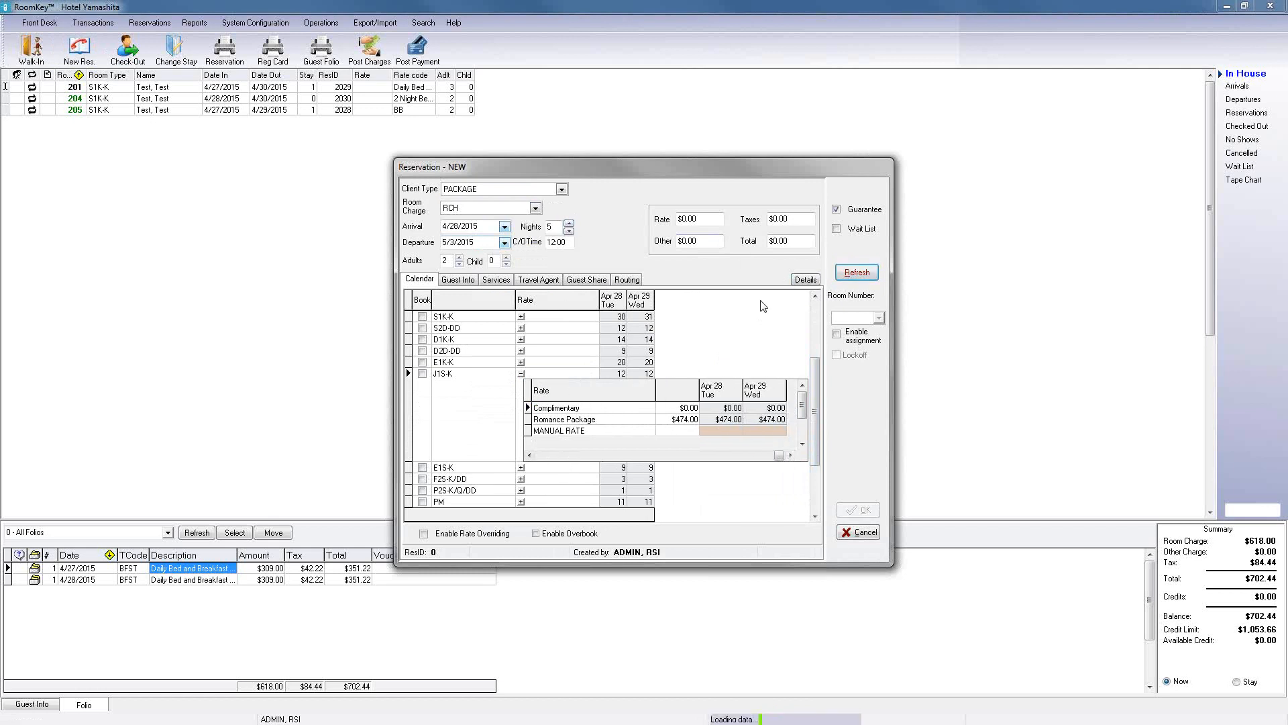
pyautogui.click(521, 374)
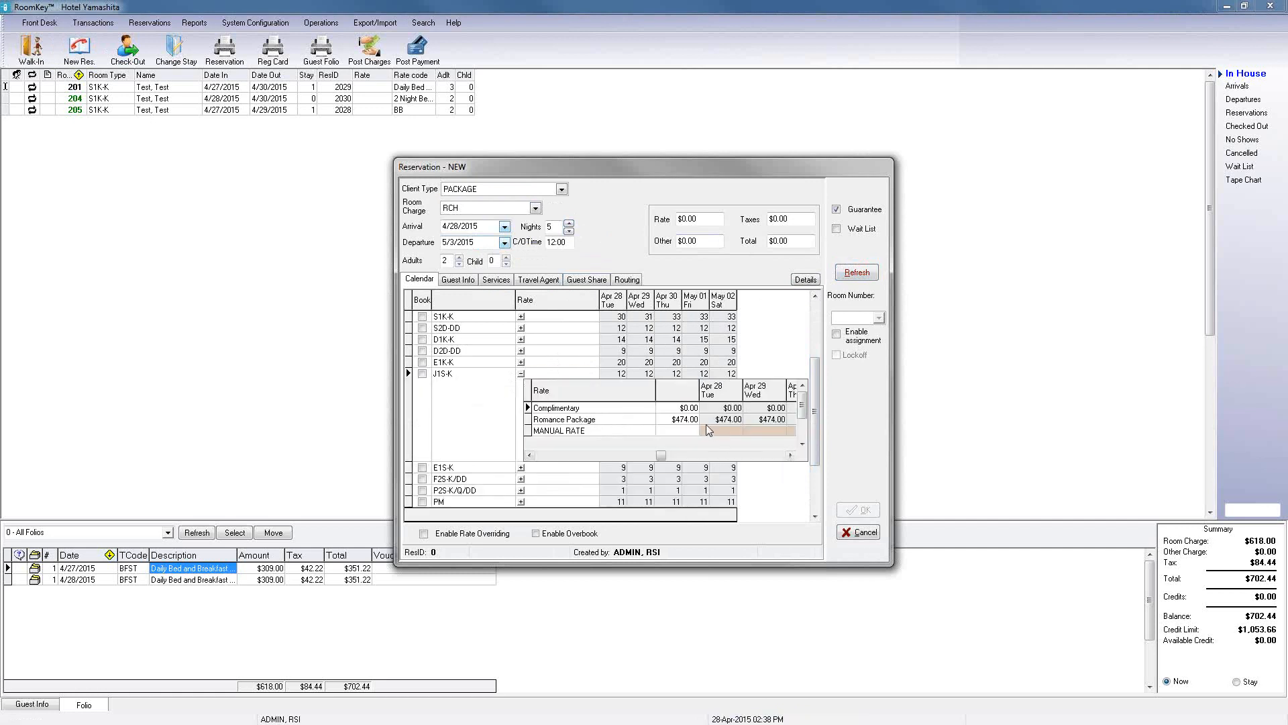
pyautogui.click(784, 455)
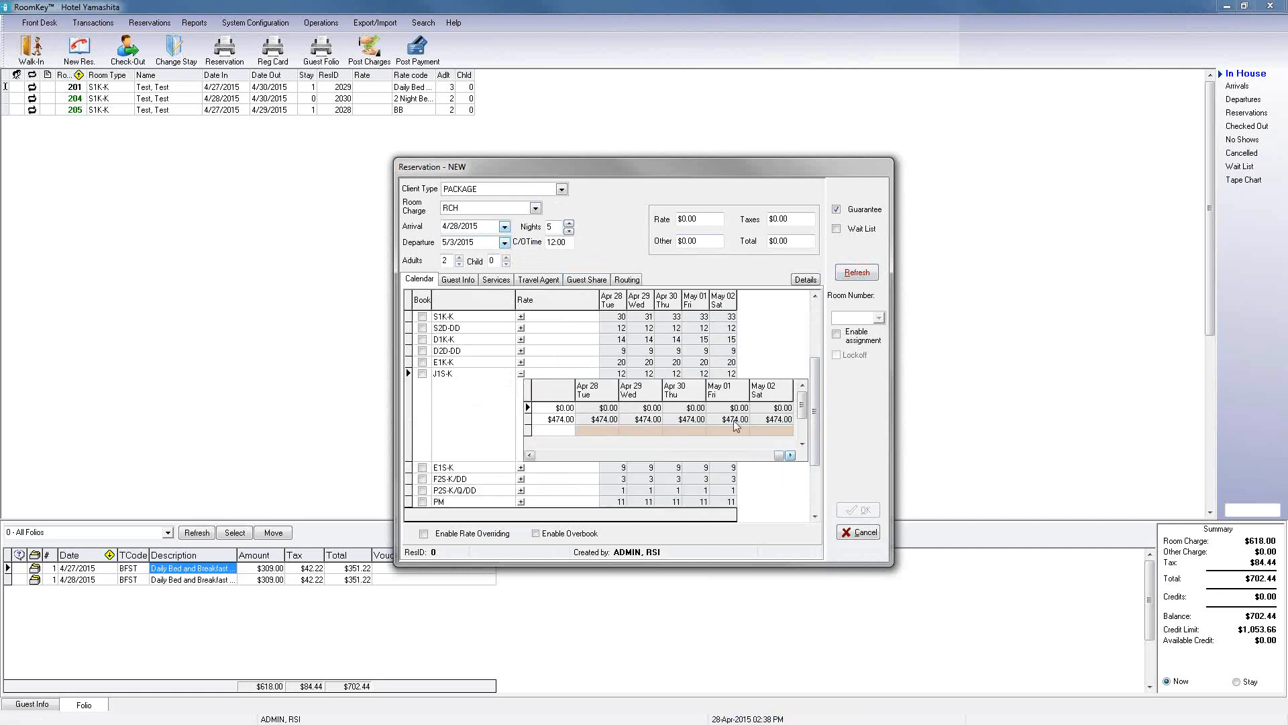
pyautogui.click(551, 455)
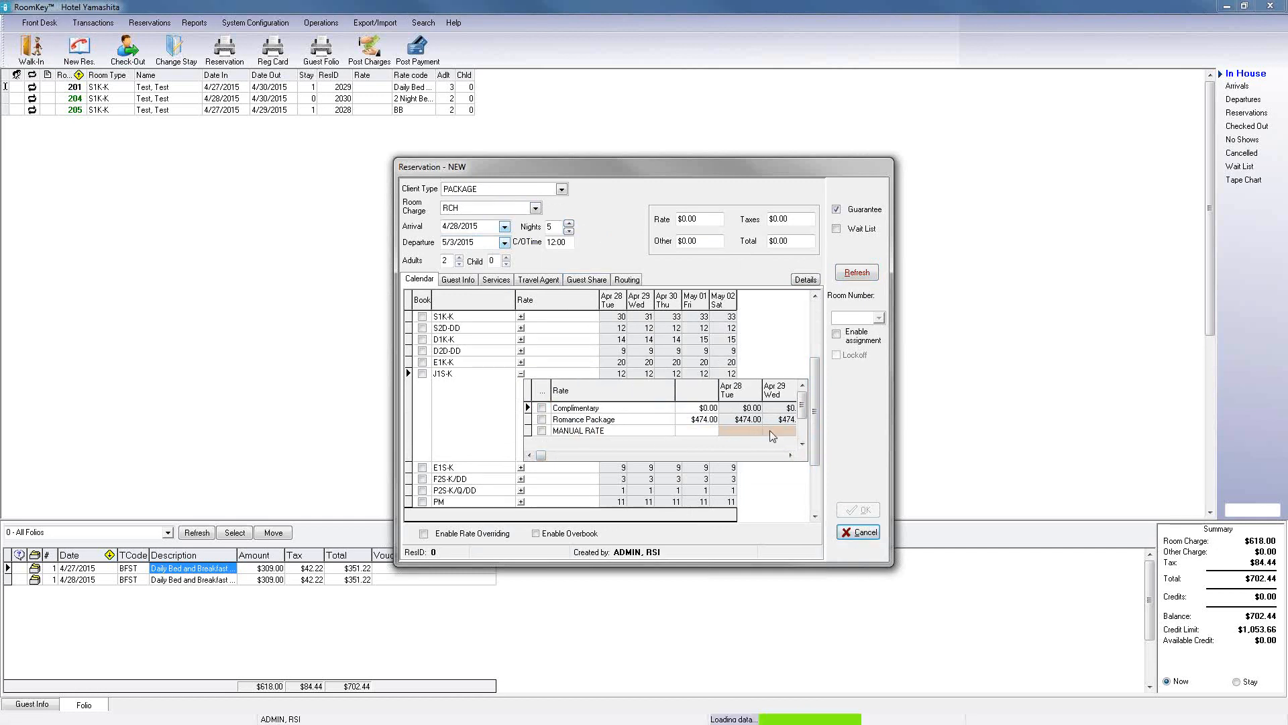
# Step: Cancel the test reservation and abandon it with the reason Rate Shopping
pyautogui.click(859, 531)
pyautogui.click(737, 376)
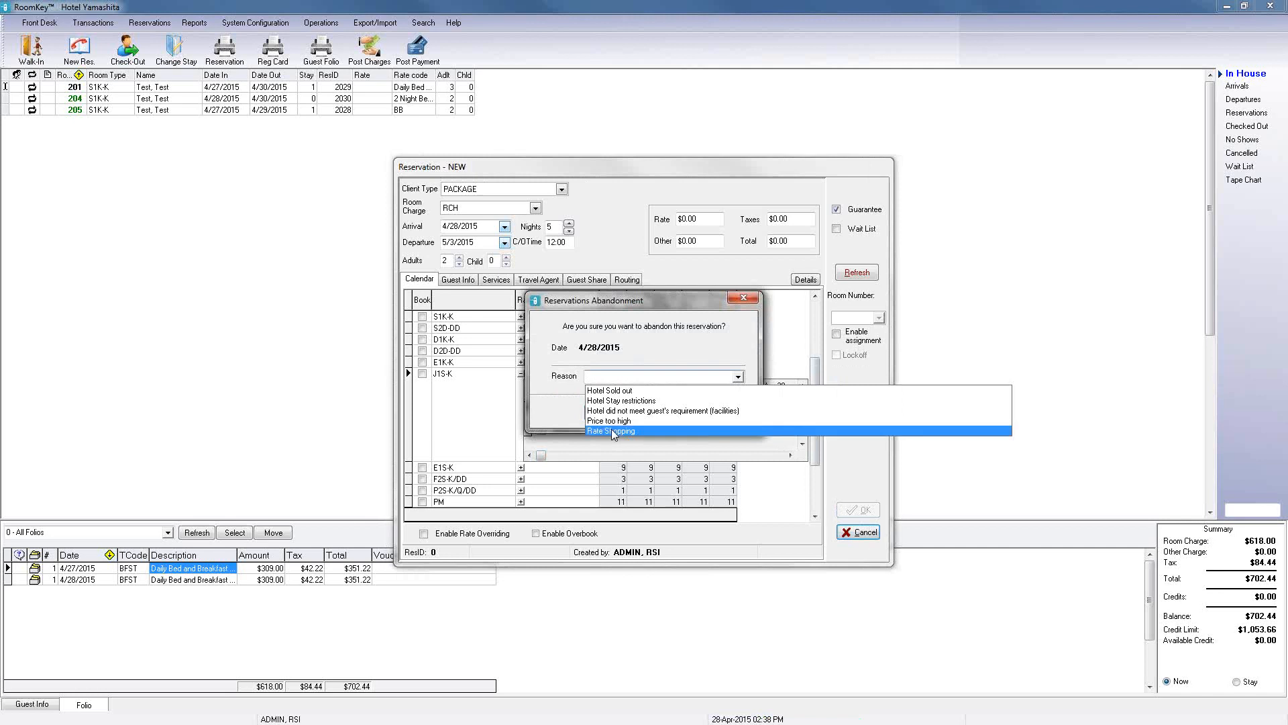
pyautogui.click(611, 430)
pyautogui.click(607, 411)
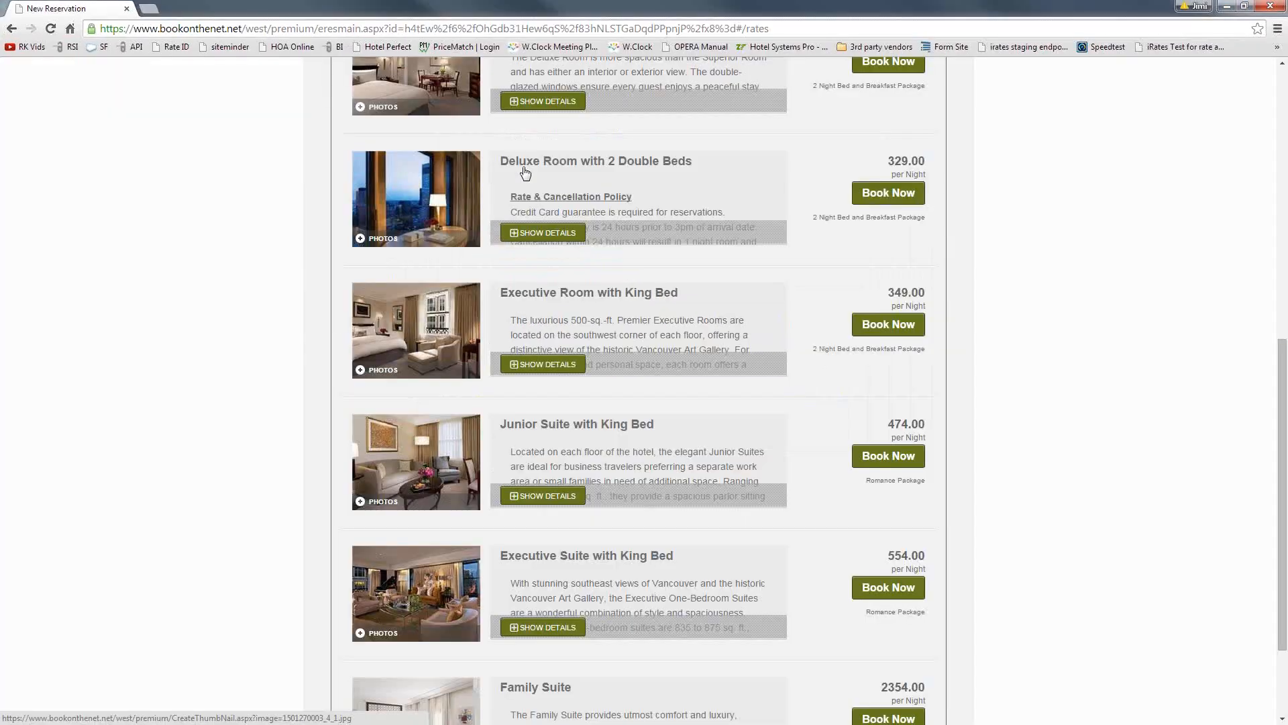
# Step: Scroll through the Packages rates listed on the online booking engine for the 2-night stay
pyautogui.scroll(9, 525, 173)
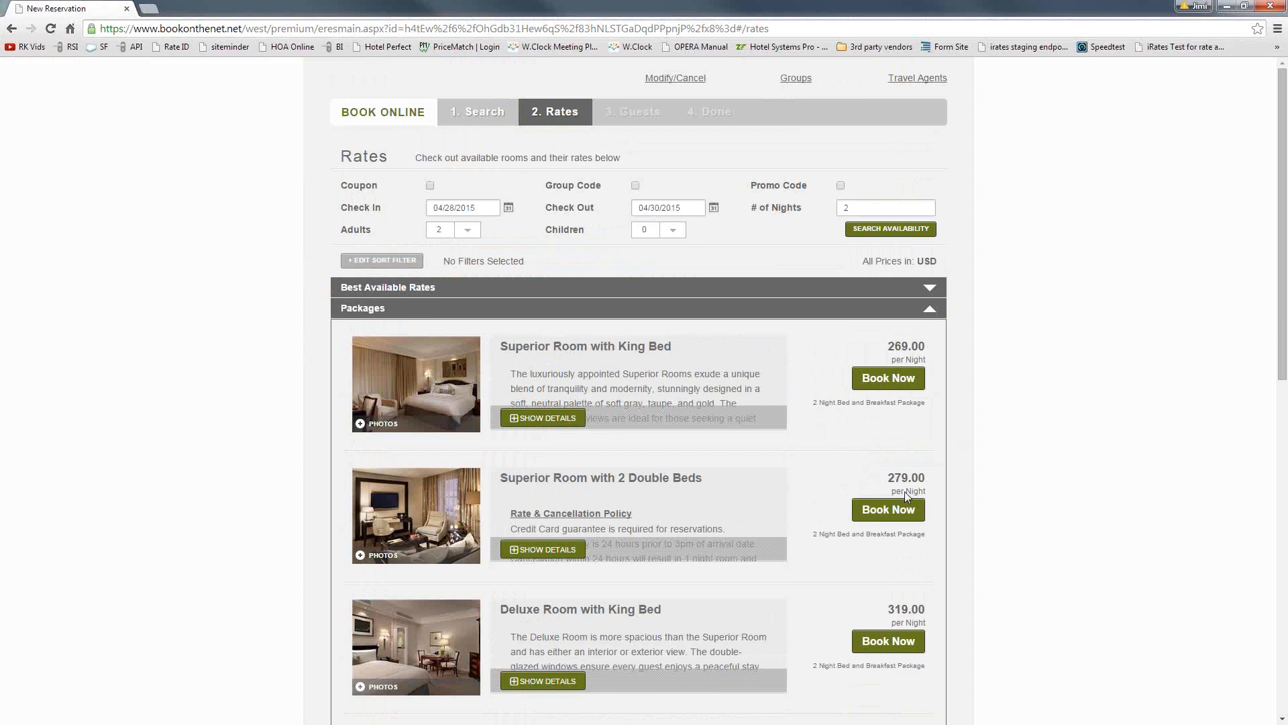
pyautogui.scroll(-1, 905, 491)
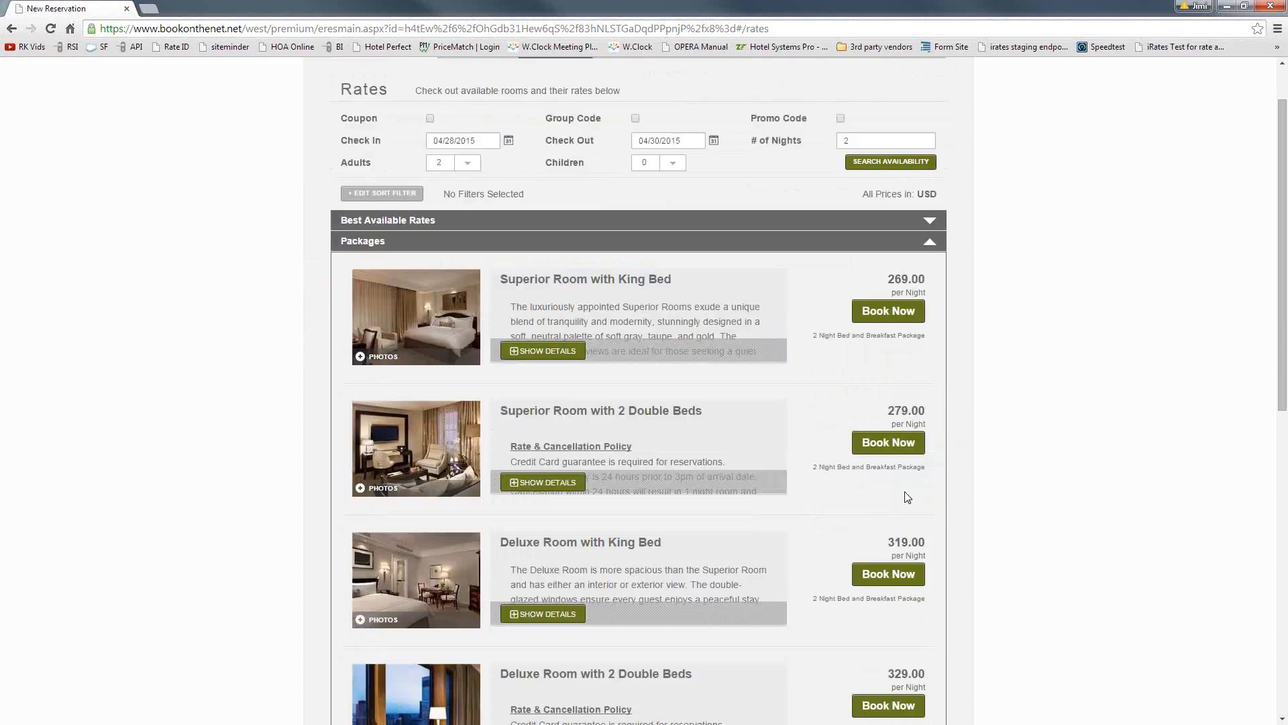
pyautogui.scroll(-2, 907, 497)
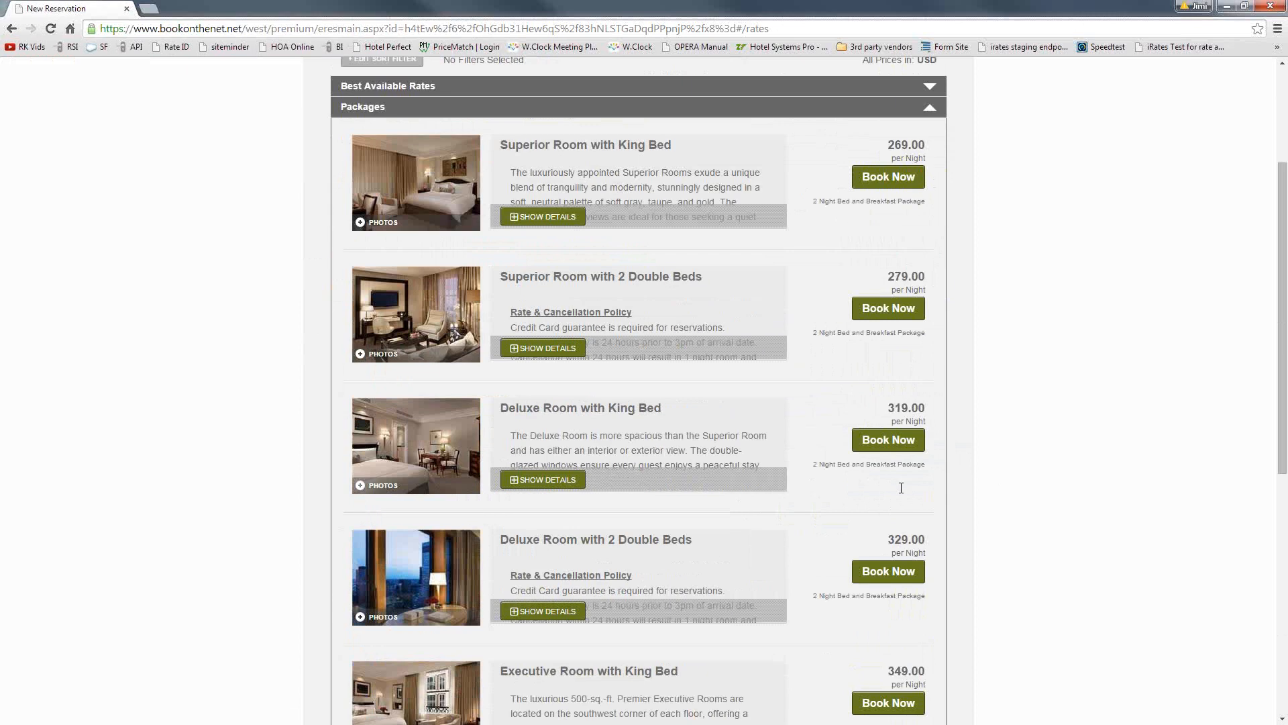
pyautogui.scroll(-2, 901, 488)
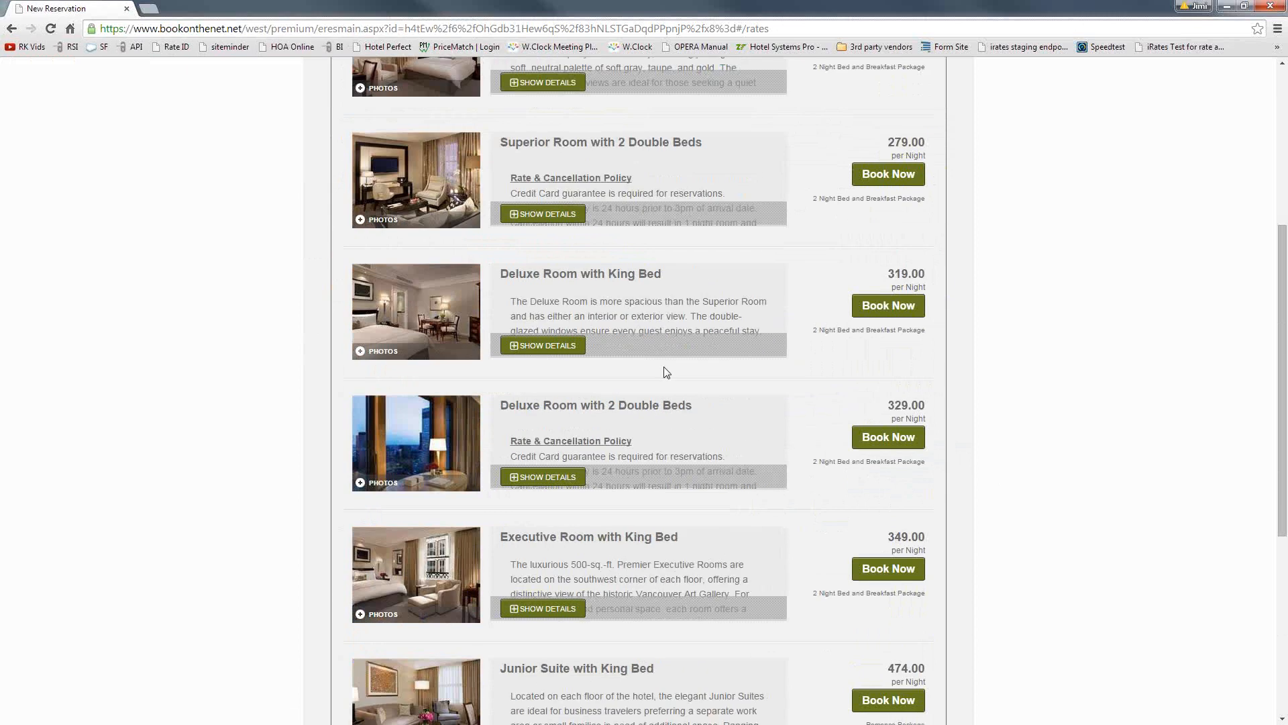
pyautogui.scroll(-2, 667, 373)
pyautogui.scroll(-2, 783, 385)
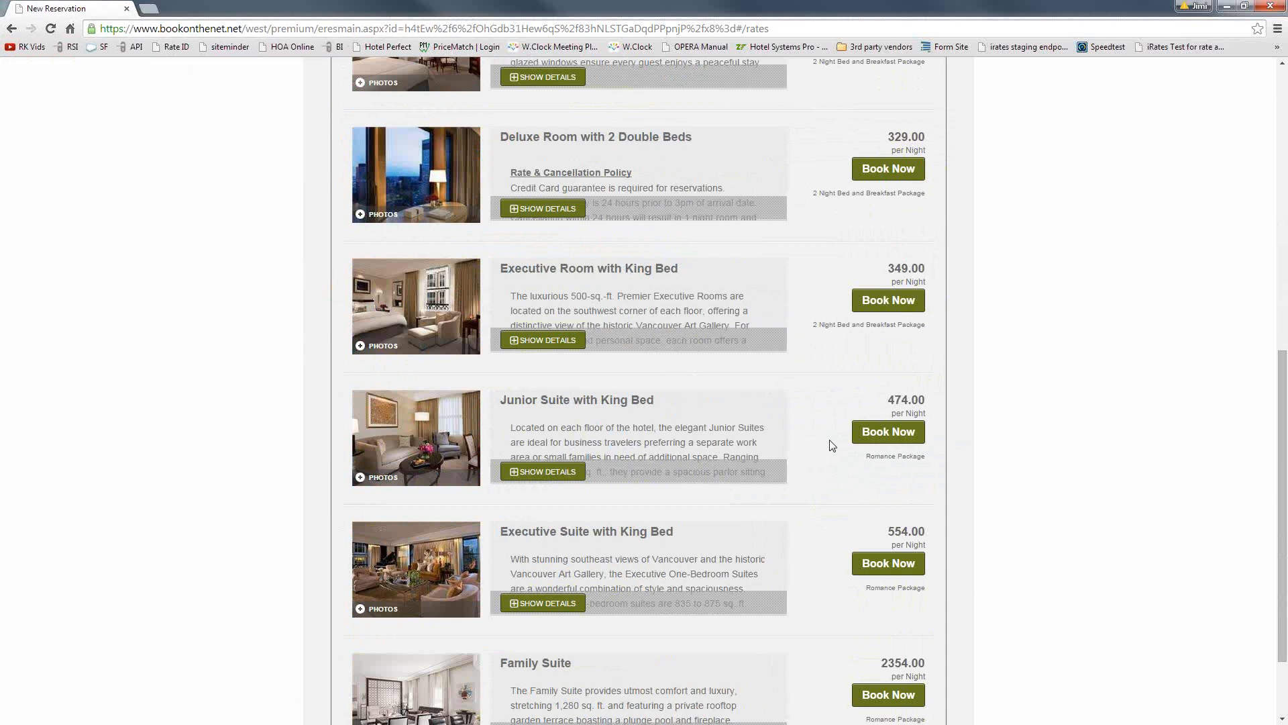
pyautogui.scroll(-2, 832, 445)
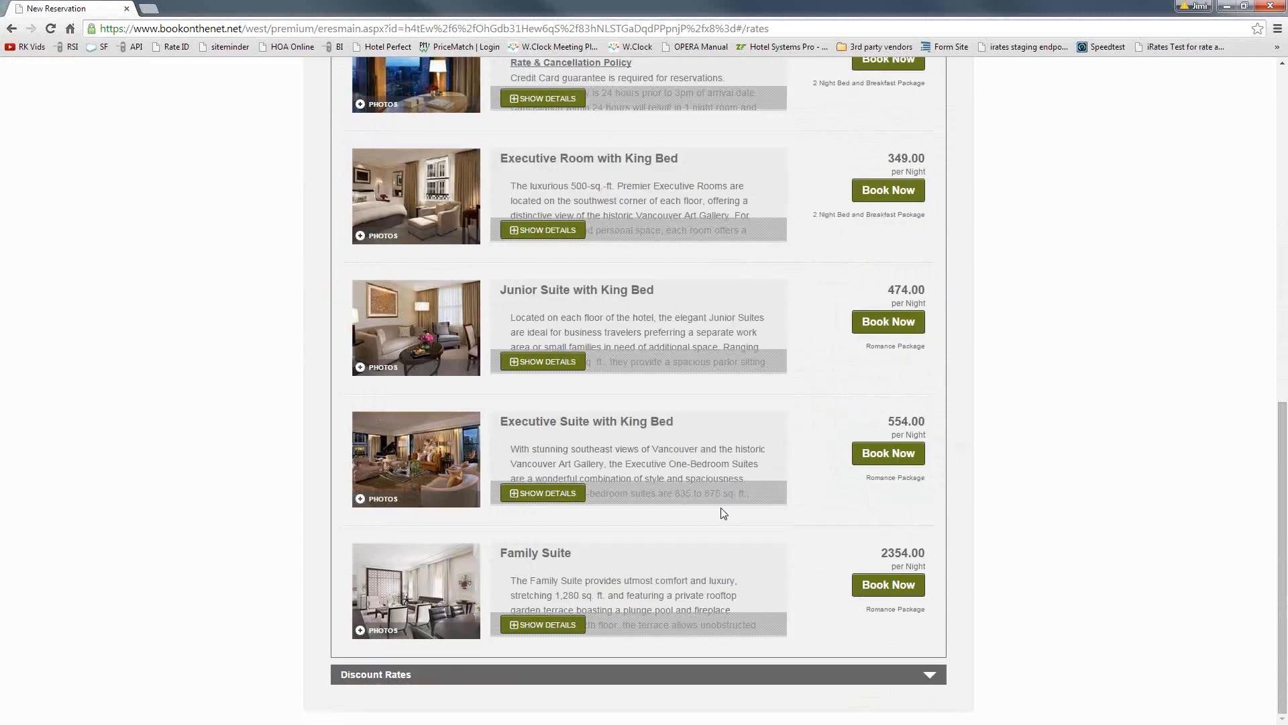
# Step: Book the Junior Suite with King Bed Romance Package online to view its booking summary, then close the browser tab
pyautogui.scroll(1, 723, 513)
pyautogui.click(878, 397)
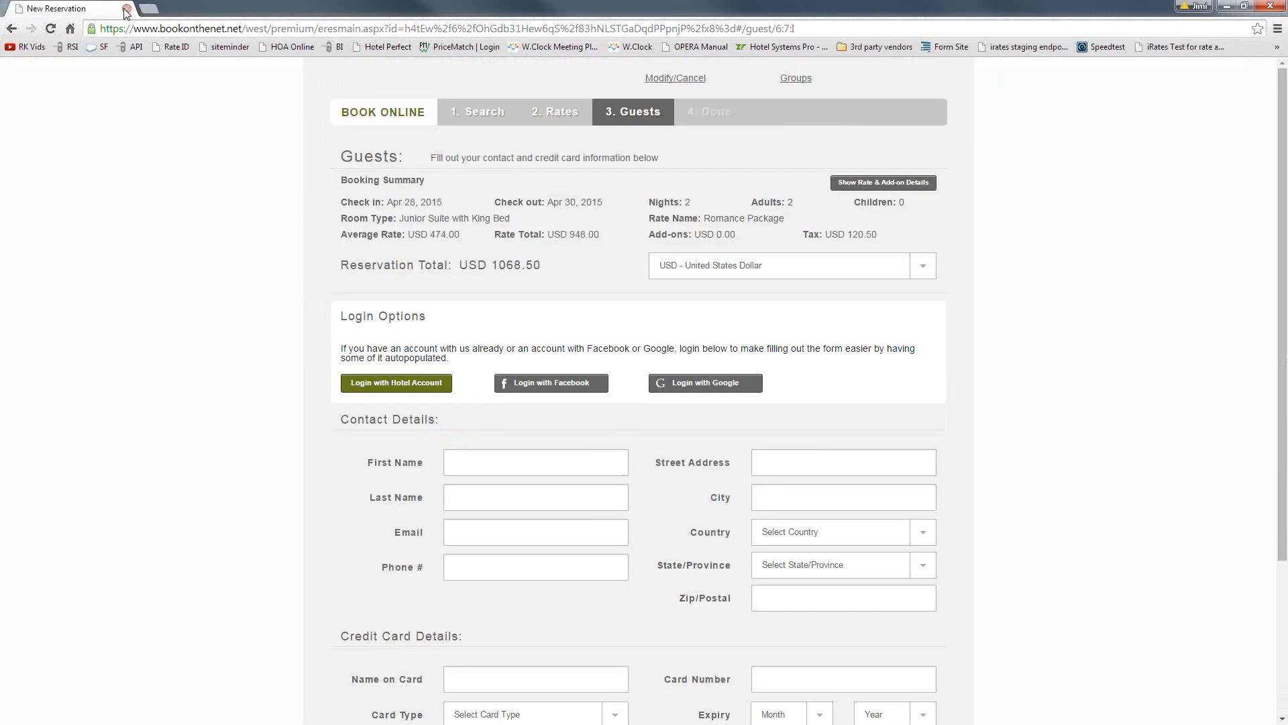
pyautogui.click(127, 10)
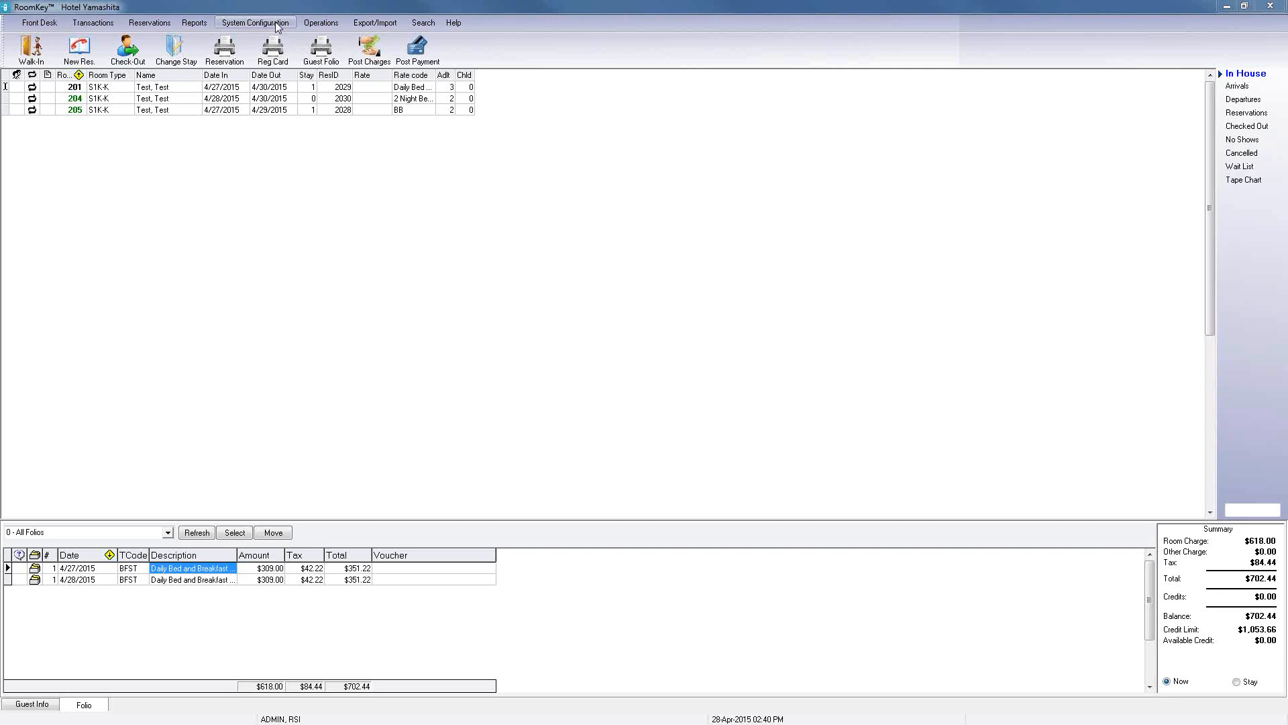
# Step: Open Guest Services, enlarge the window, review the settings of several listed services, and close it
pyautogui.click(277, 28)
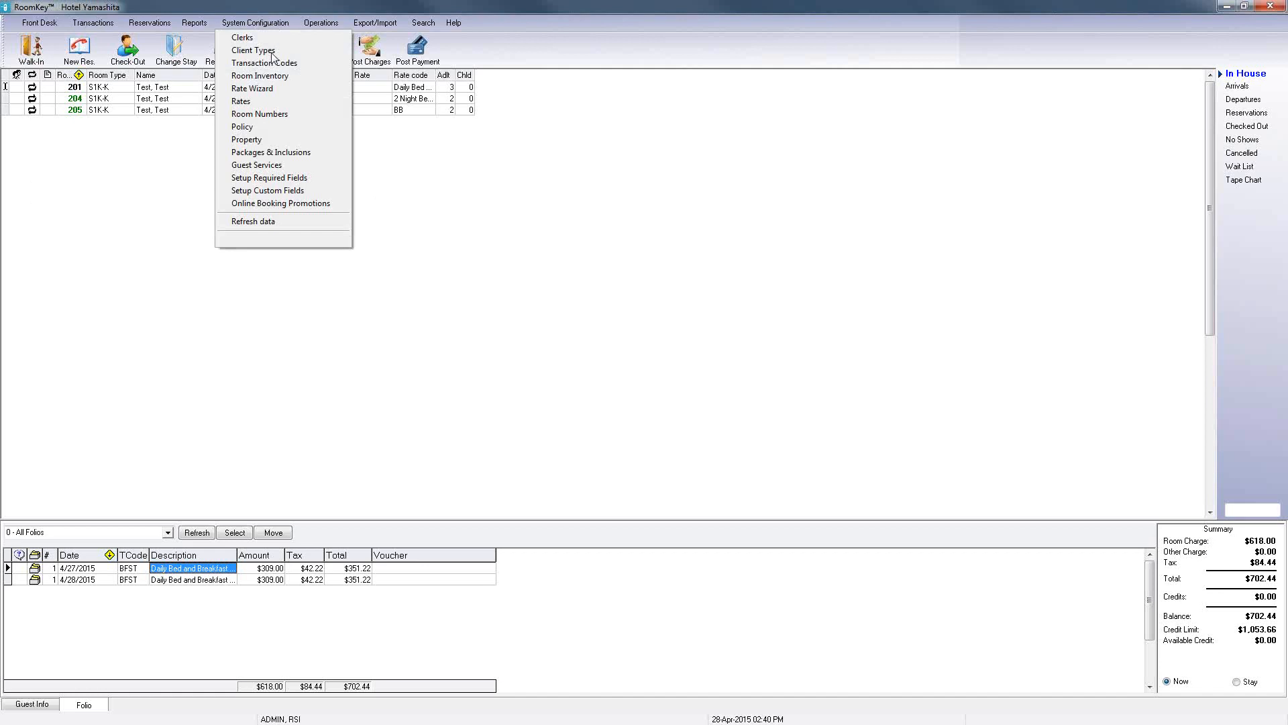
pyautogui.click(279, 167)
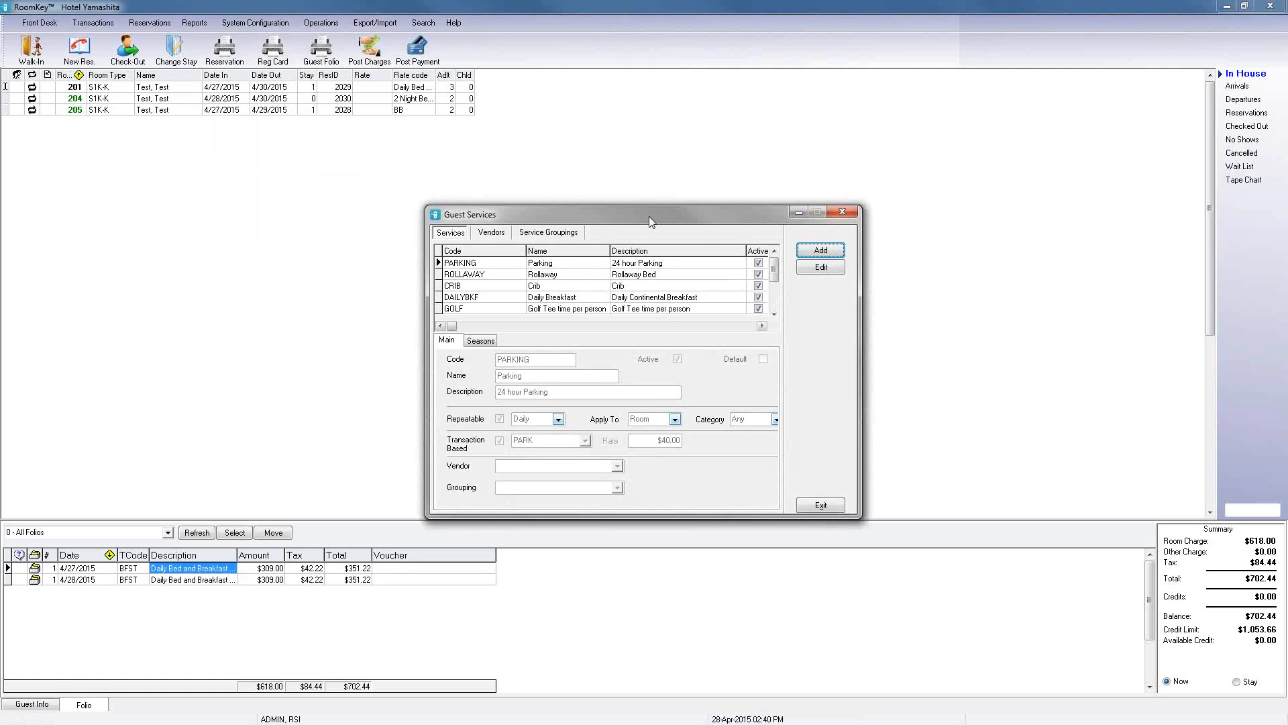
pyautogui.click(566, 275)
pyautogui.click(565, 285)
pyautogui.click(564, 297)
pyautogui.click(562, 309)
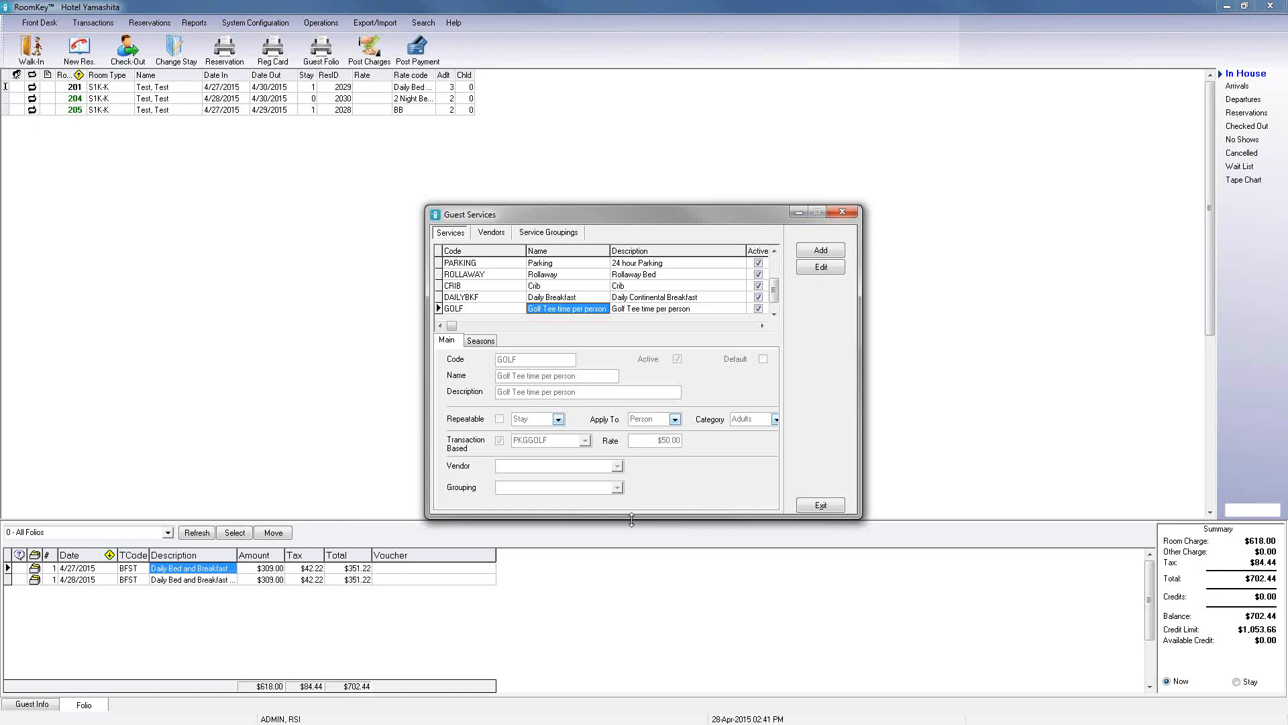
pyautogui.moveTo(632, 518); pyautogui.dragTo(631, 632)
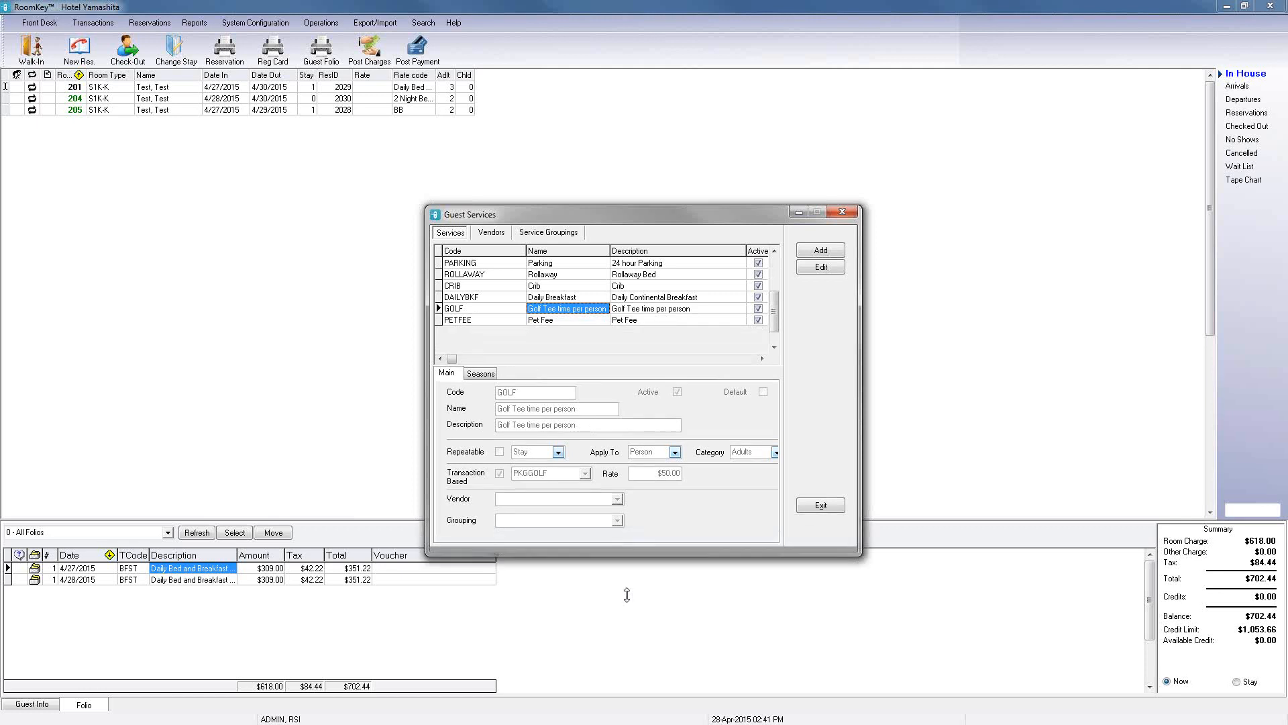
pyautogui.click(580, 320)
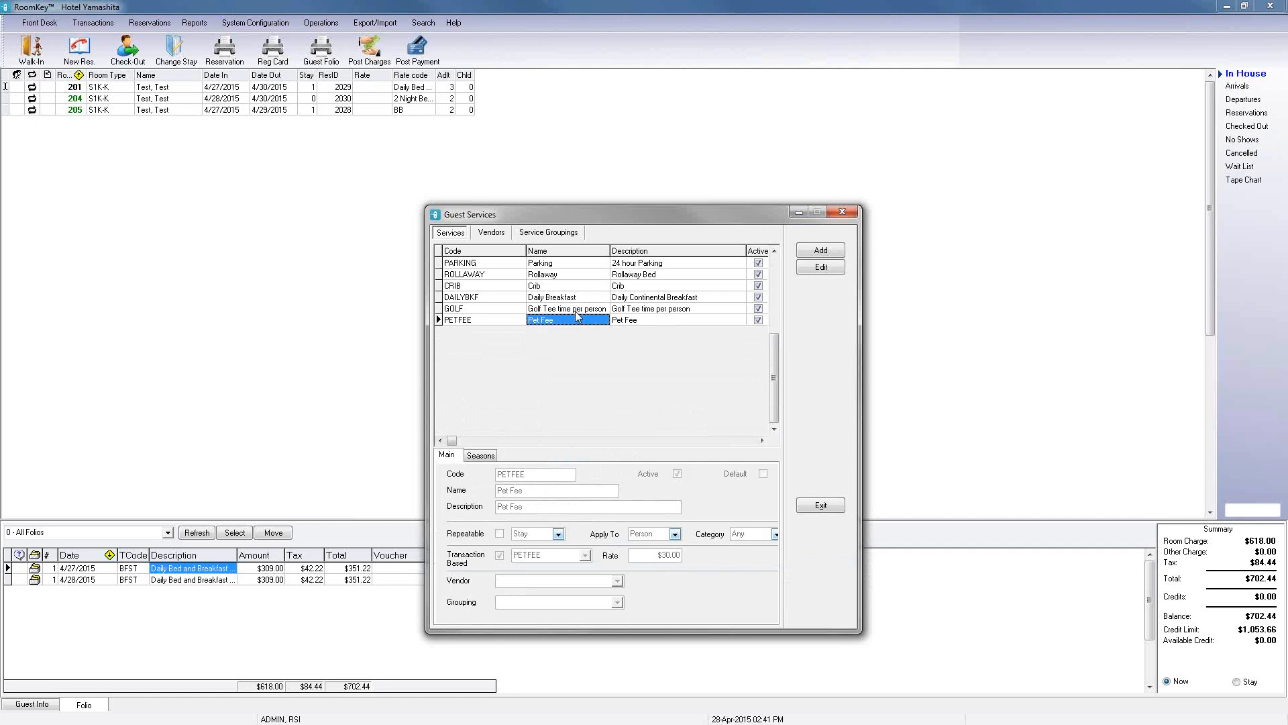
pyautogui.click(558, 265)
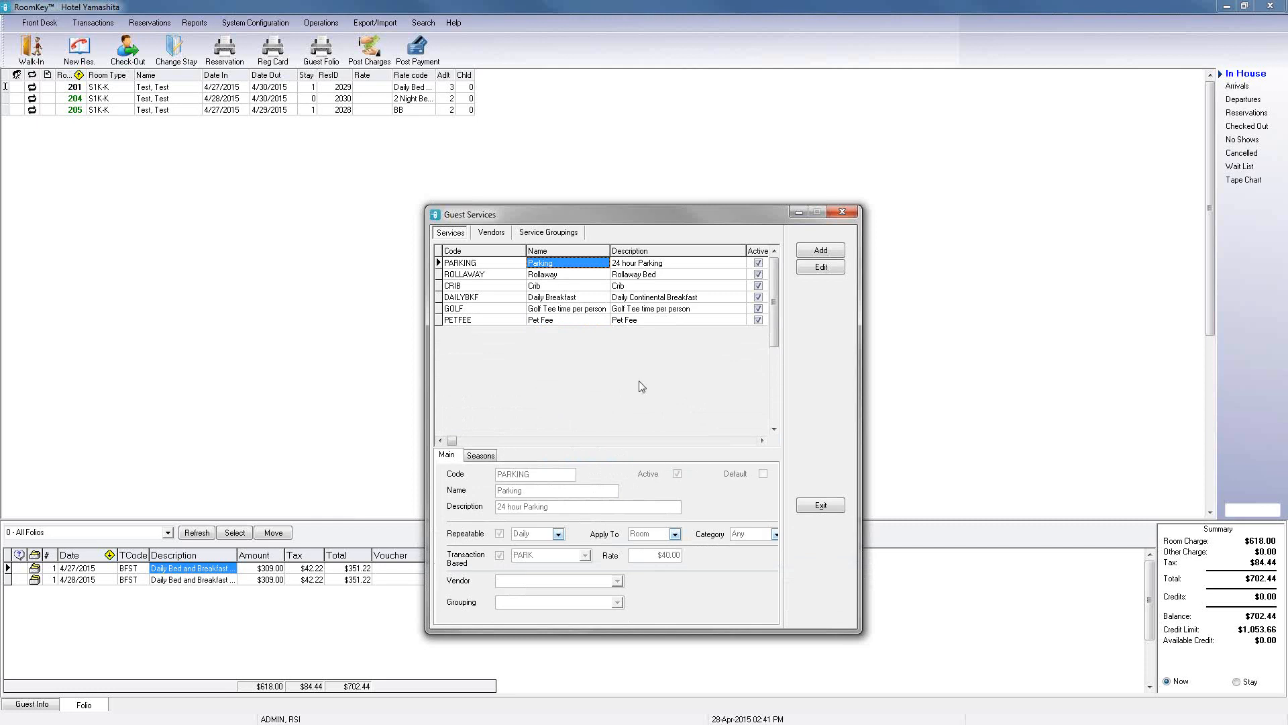
pyautogui.click(635, 274)
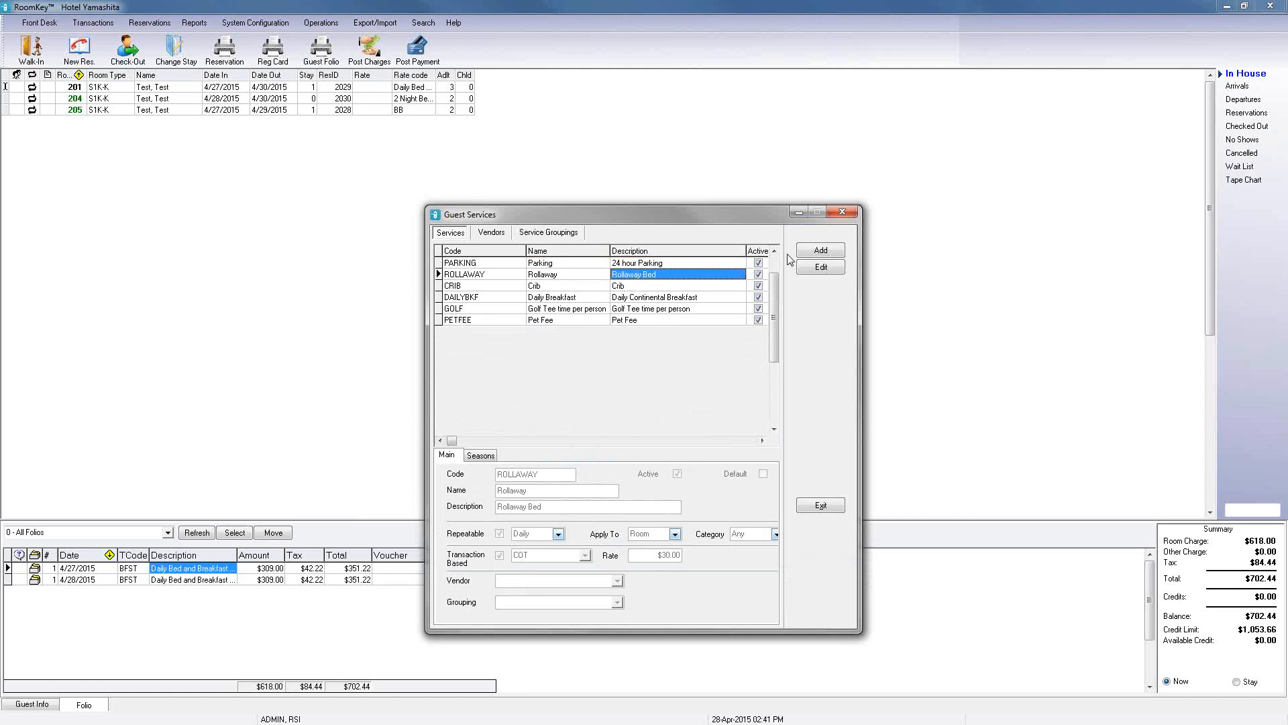
pyautogui.click(842, 212)
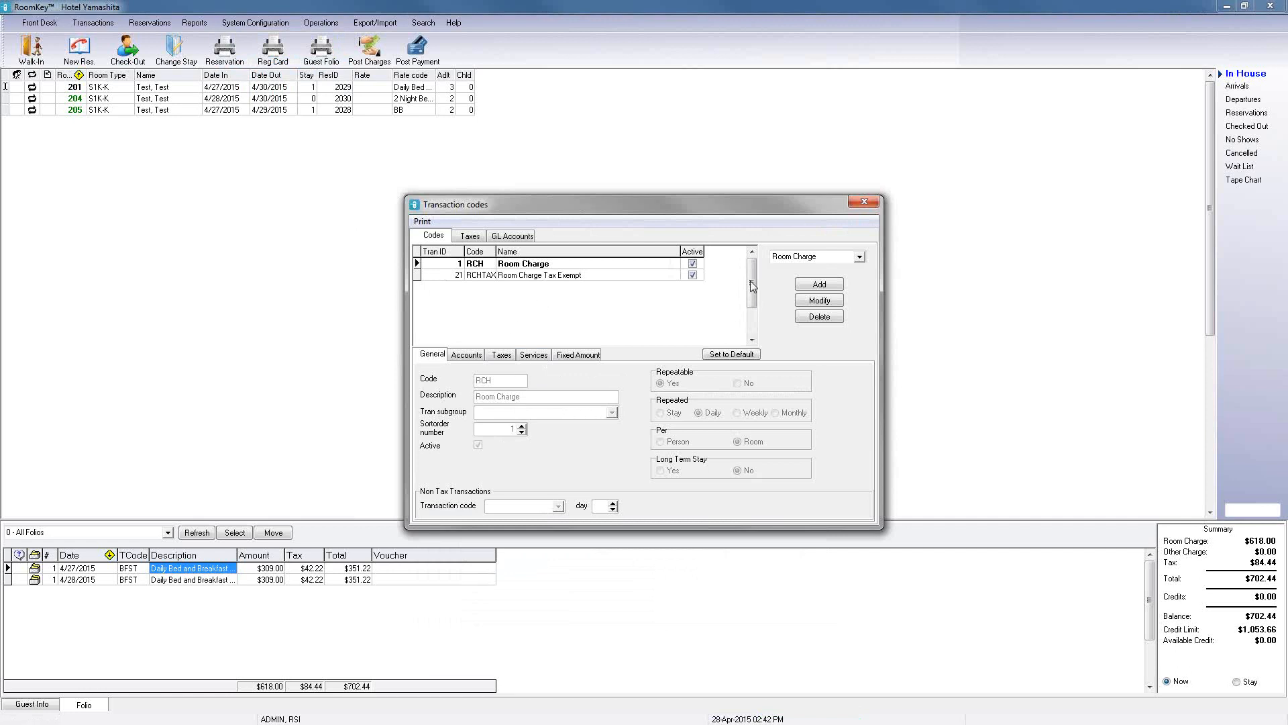
# Step: Review the Other Charge transaction codes, including Parking, then close the Transaction codes window
pyautogui.click(859, 257)
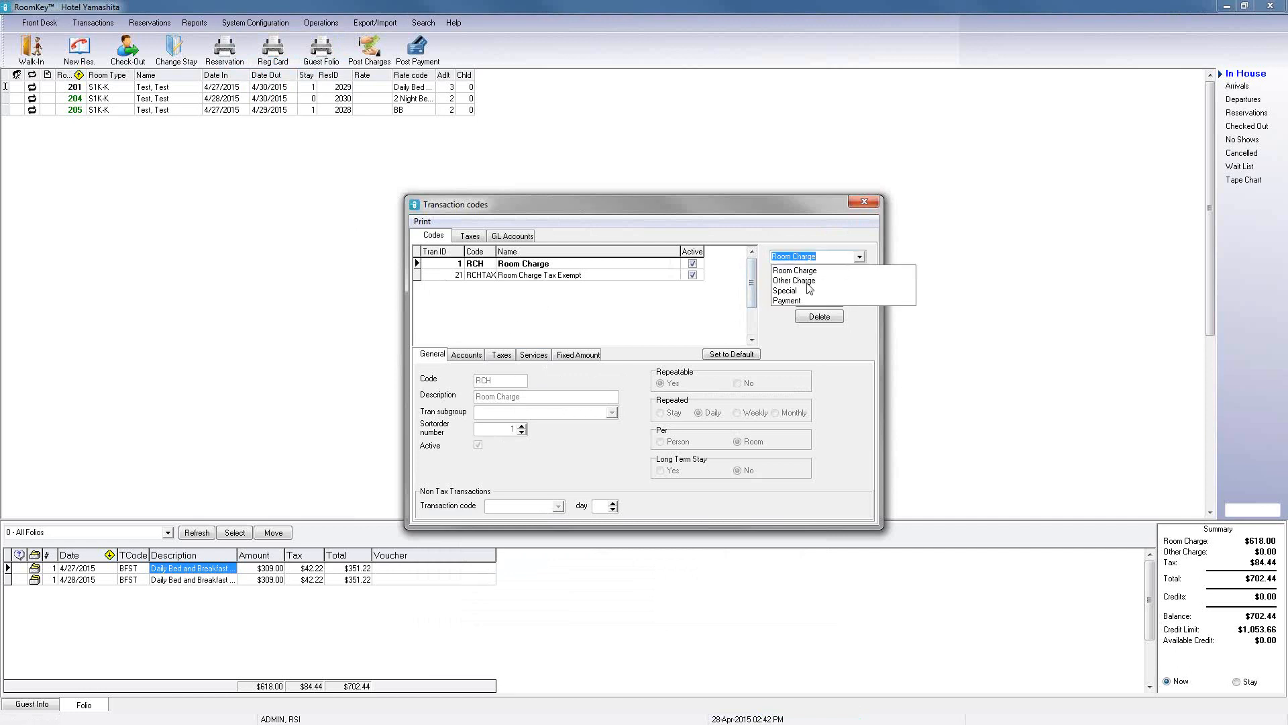
pyautogui.click(892, 280)
pyautogui.click(751, 334)
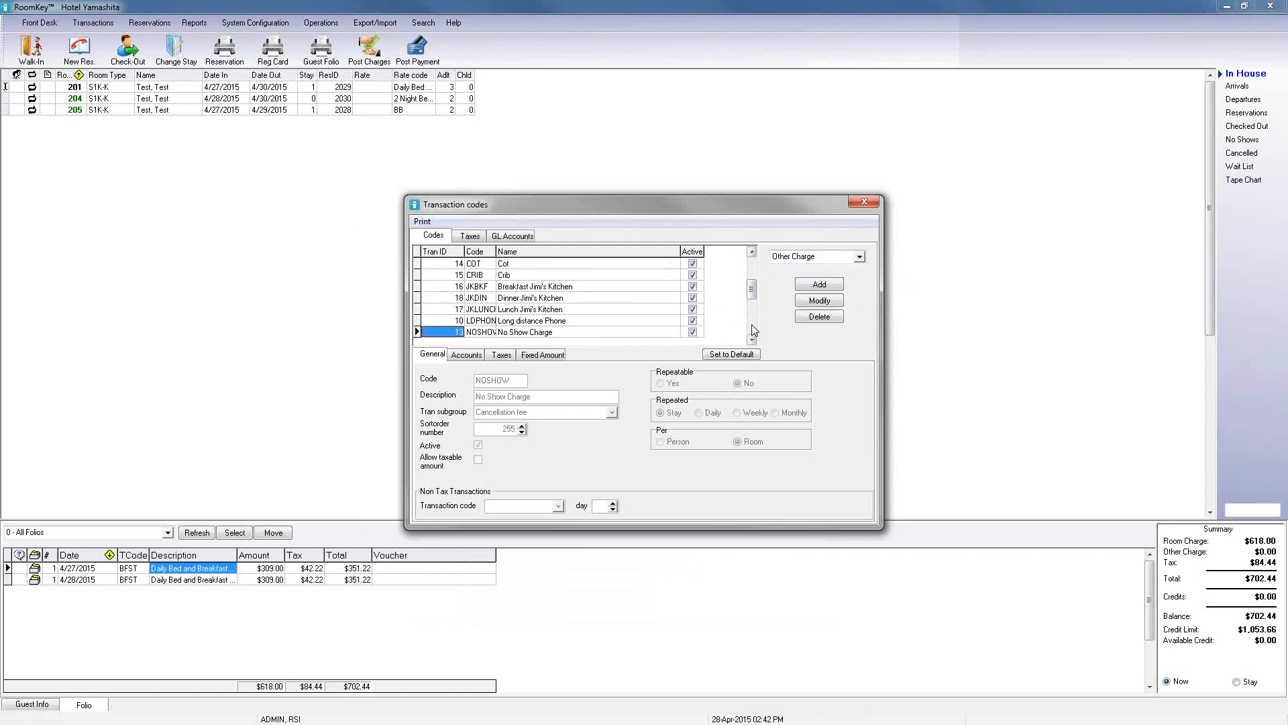
pyautogui.click(752, 321)
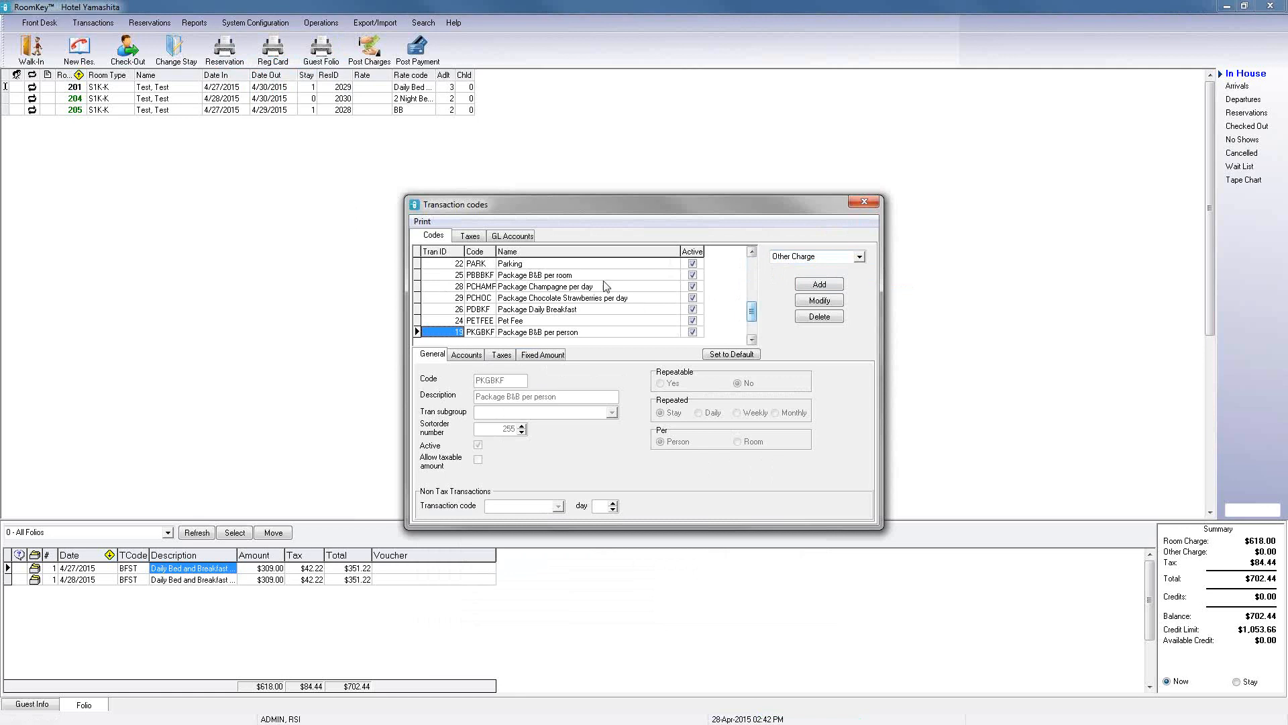
pyautogui.click(571, 265)
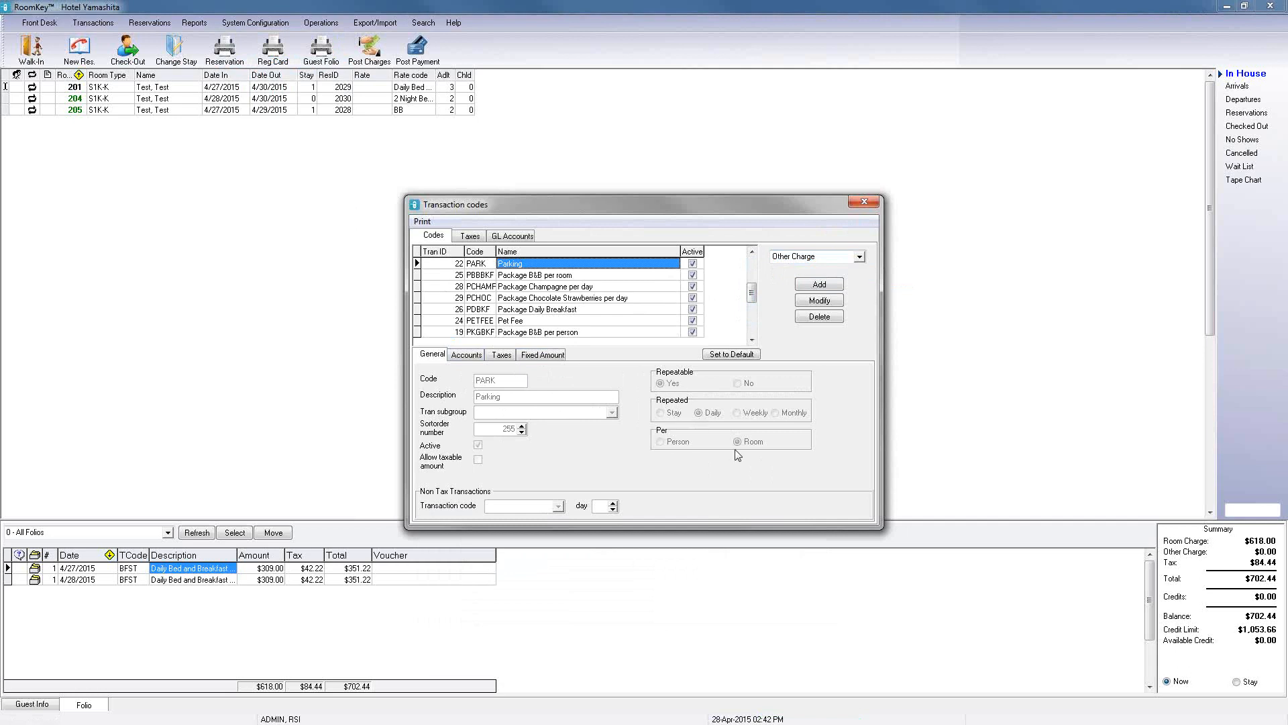
pyautogui.click(873, 203)
# Step: Reopen Guest Services from the system configuration
pyautogui.click(255, 22)
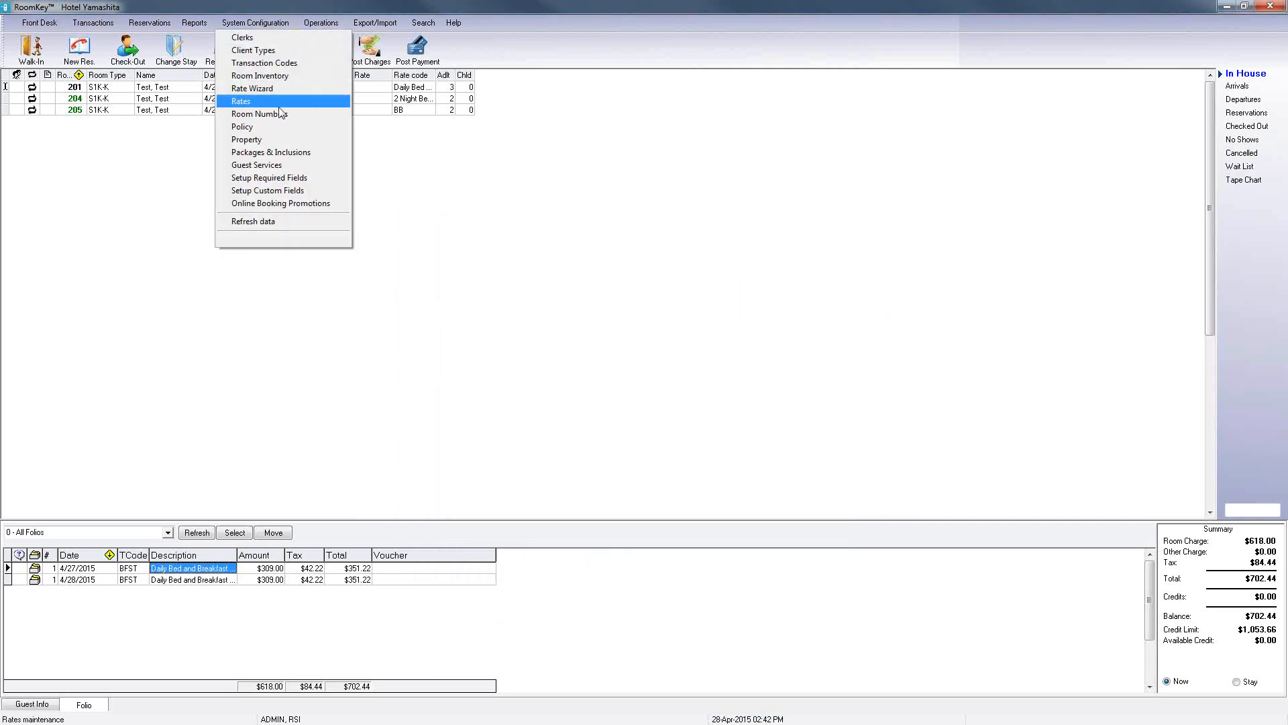
pyautogui.click(412, 200)
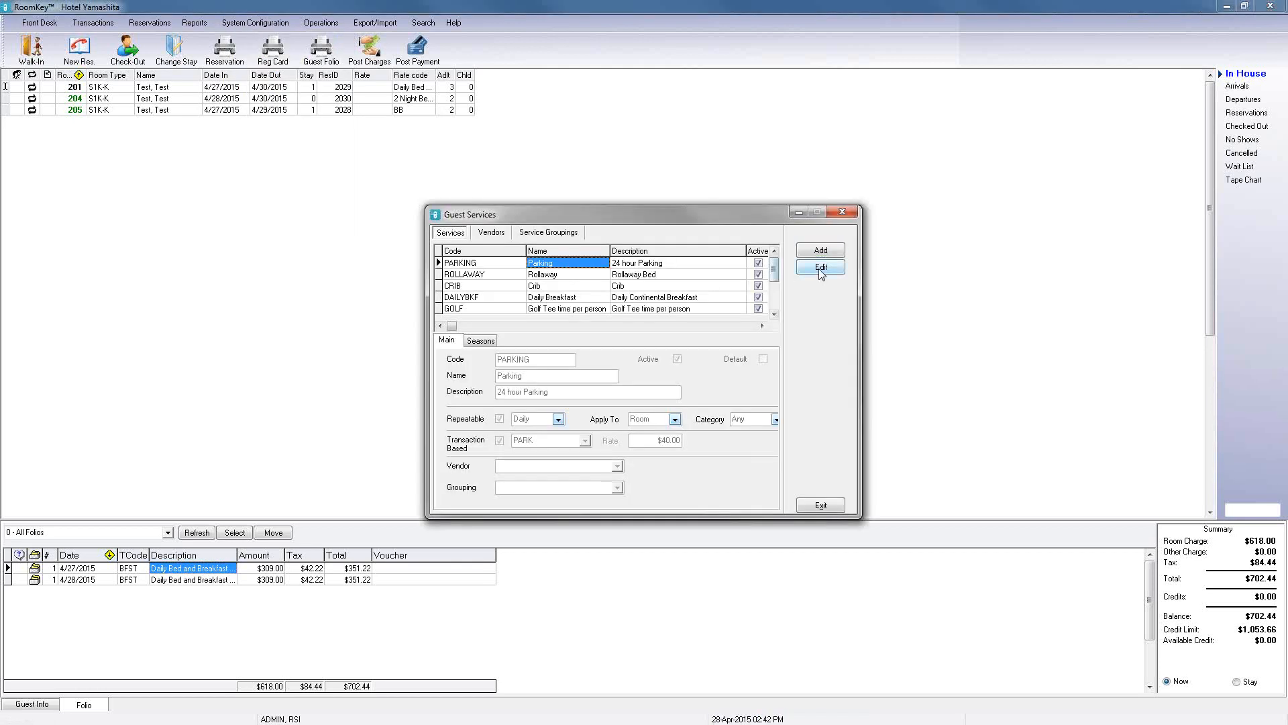
# Step: Open the Parking service for editing and review its repeat frequency and apply-to options
pyautogui.click(819, 269)
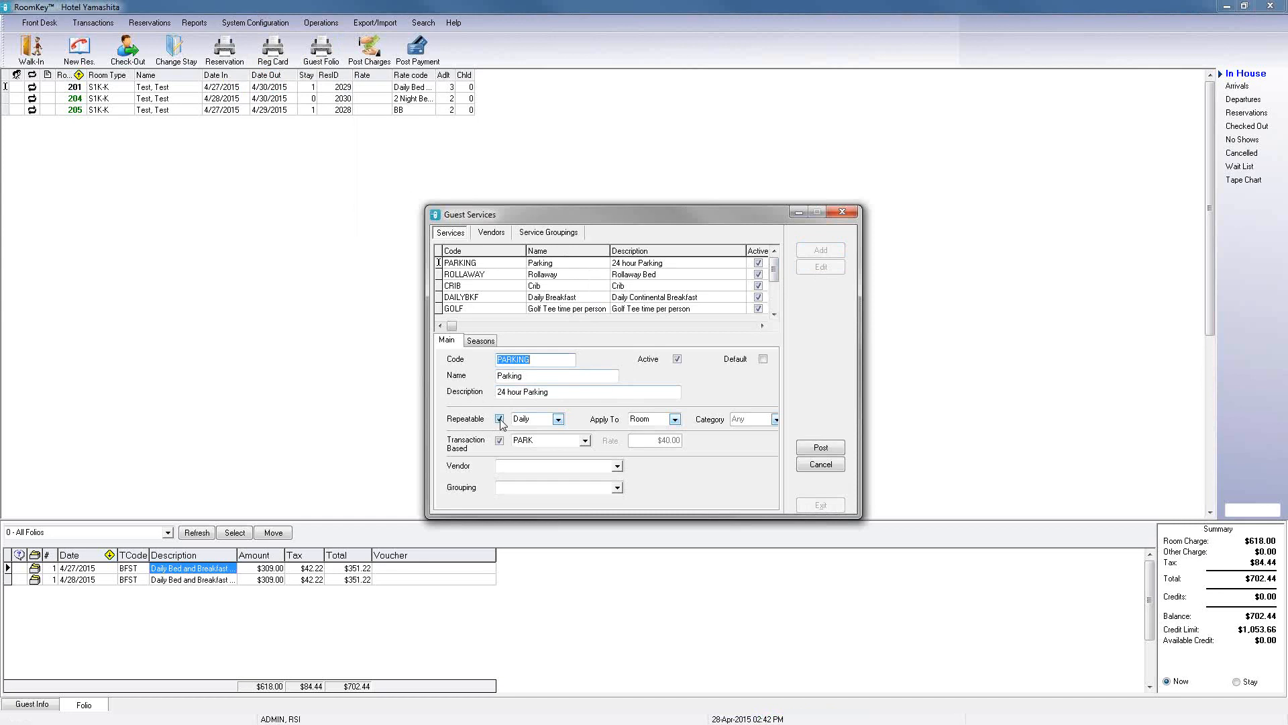
pyautogui.click(559, 420)
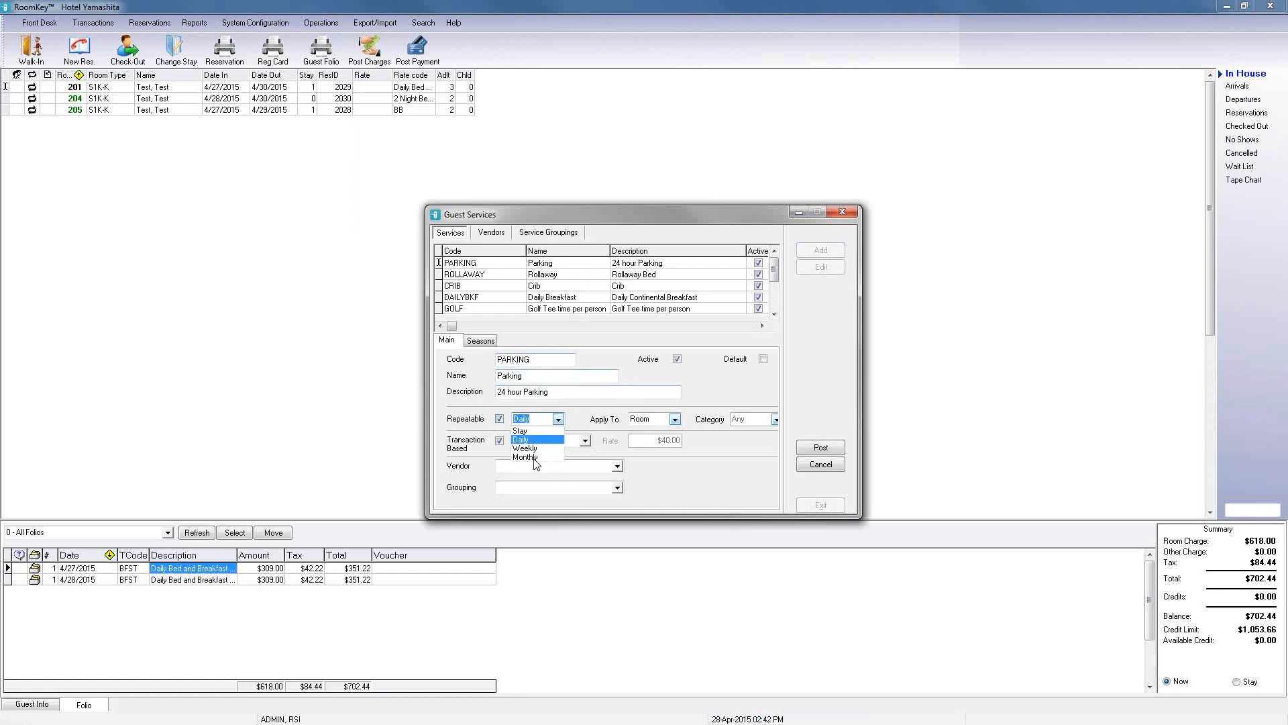
pyautogui.click(577, 415)
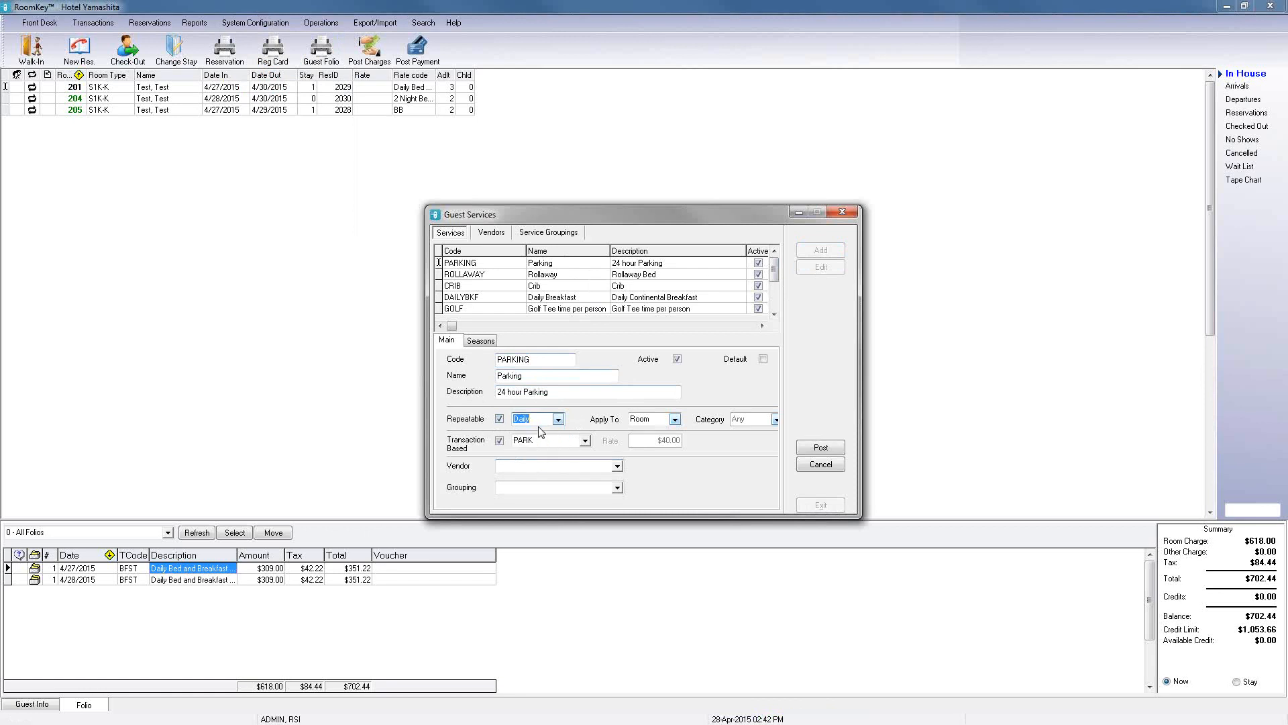
pyautogui.click(675, 423)
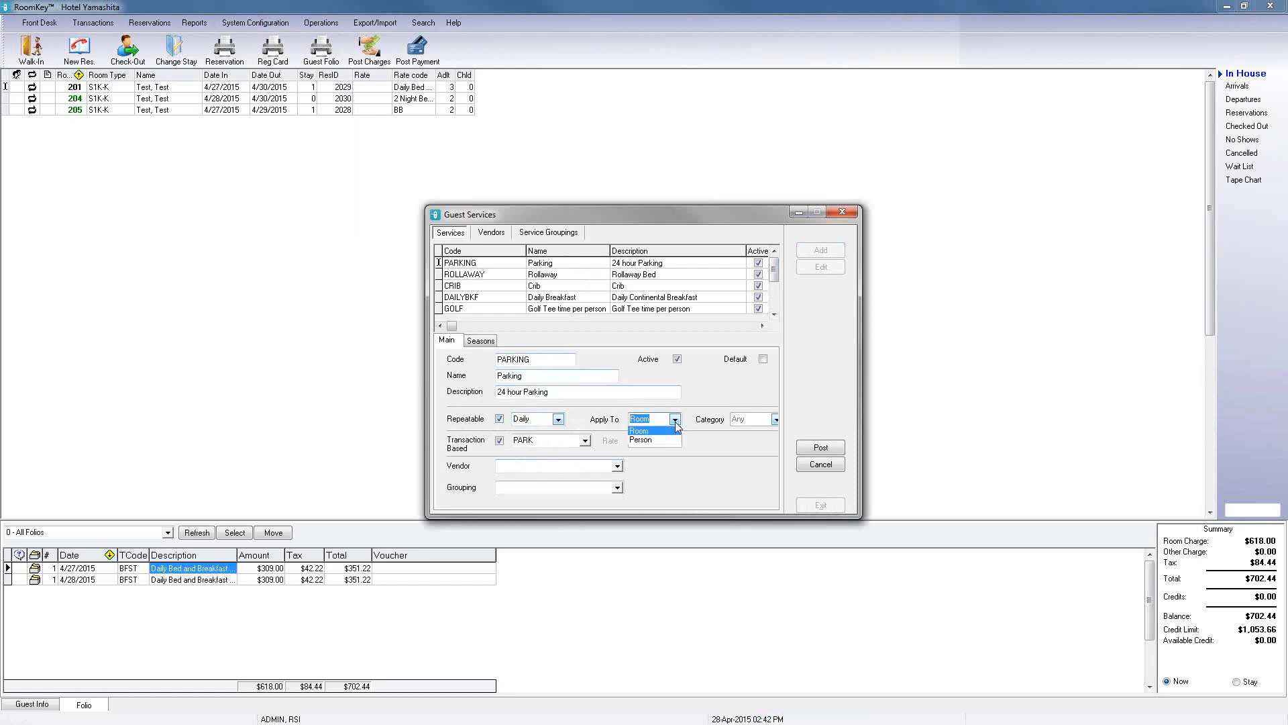
pyautogui.click(675, 422)
pyautogui.click(675, 422)
pyautogui.click(659, 440)
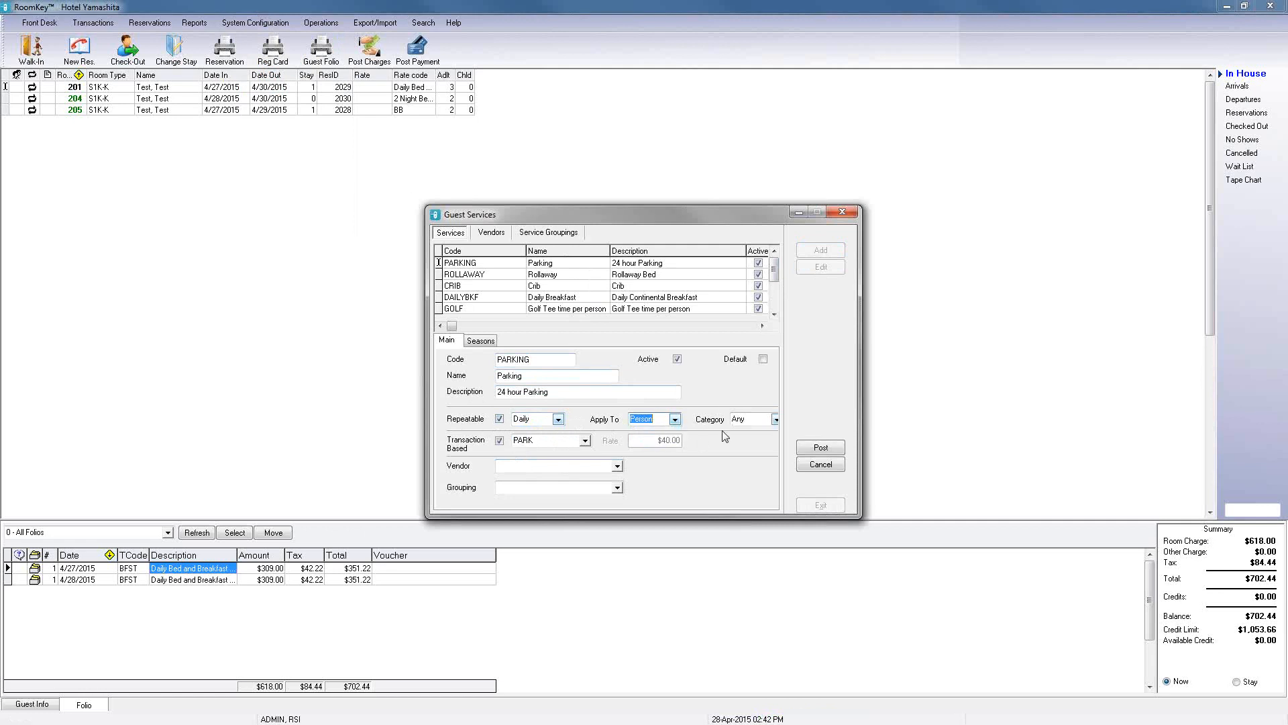
# Step: Review the Parking service's category options and transaction code list, keep it applied to Room, and post it
pyautogui.click(775, 420)
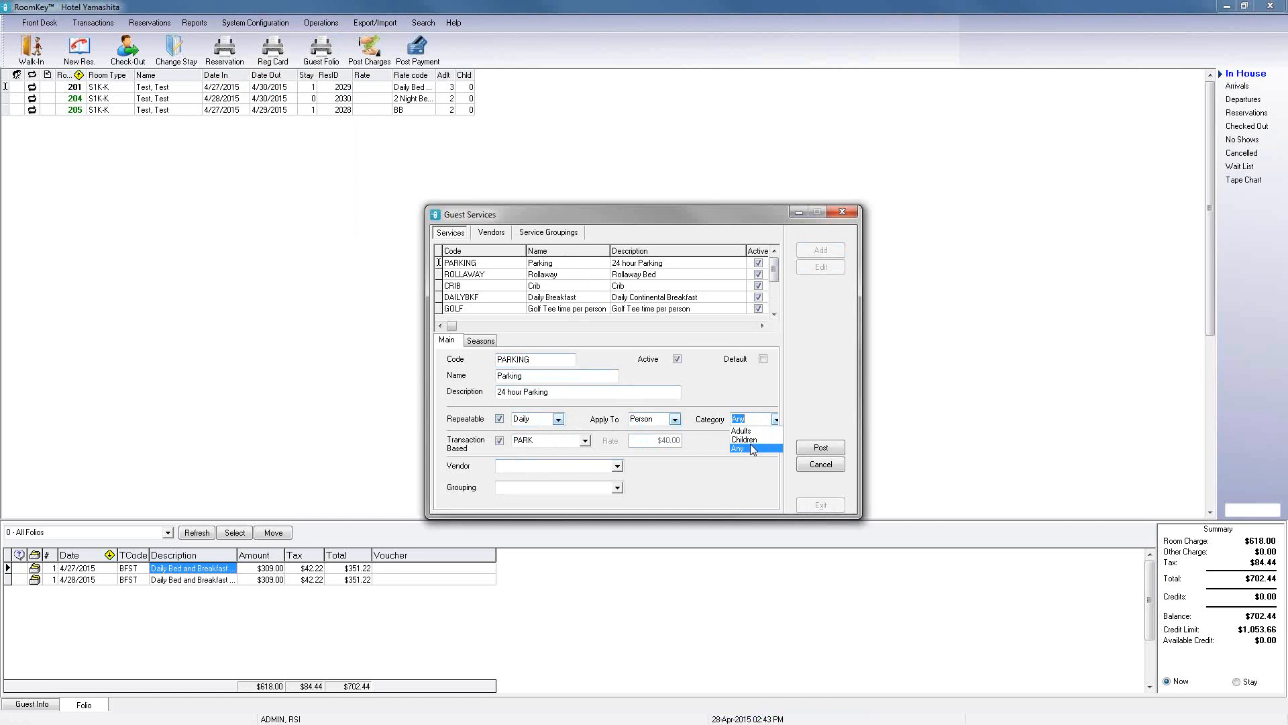
pyautogui.click(675, 420)
pyautogui.click(655, 431)
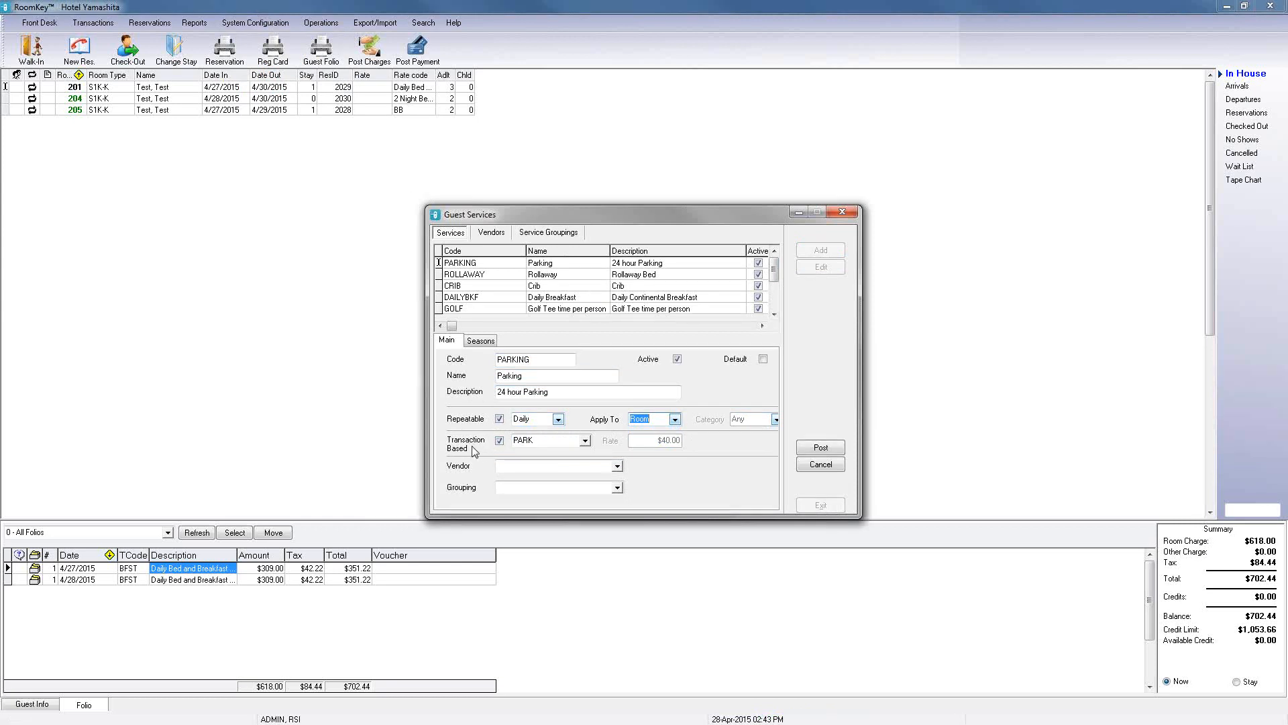
pyautogui.click(585, 441)
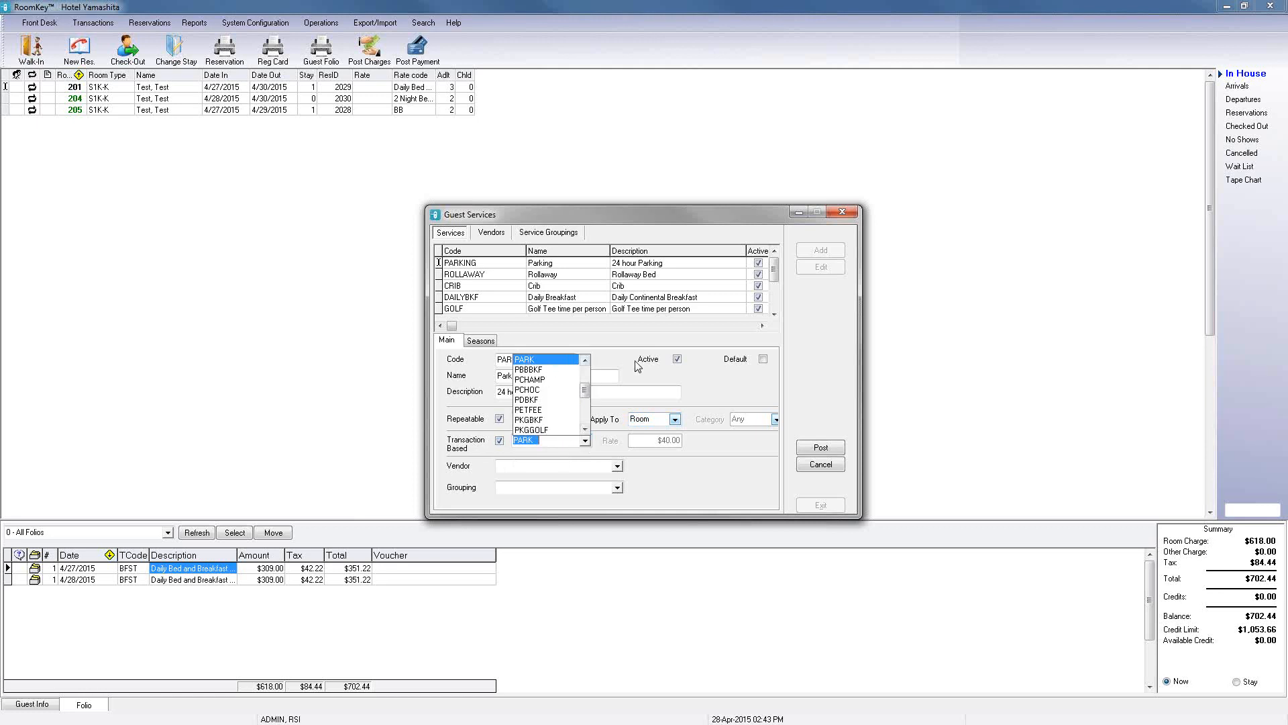
pyautogui.click(725, 403)
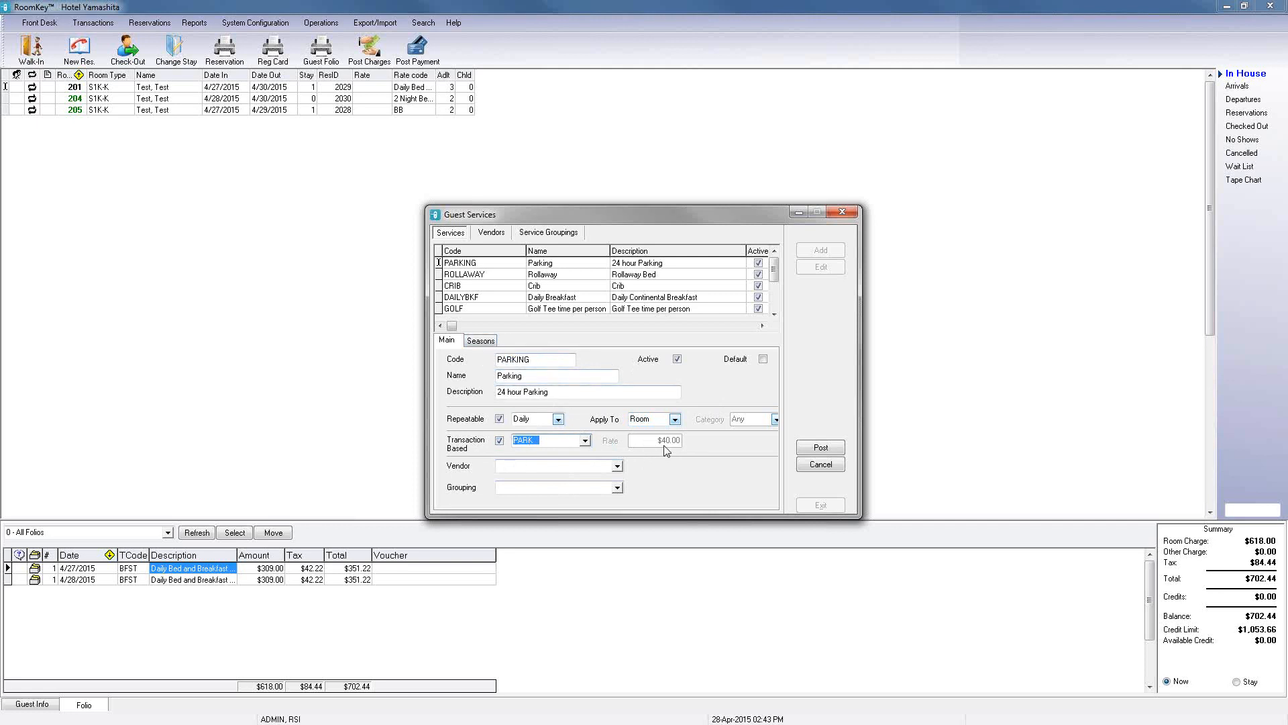
pyautogui.click(817, 450)
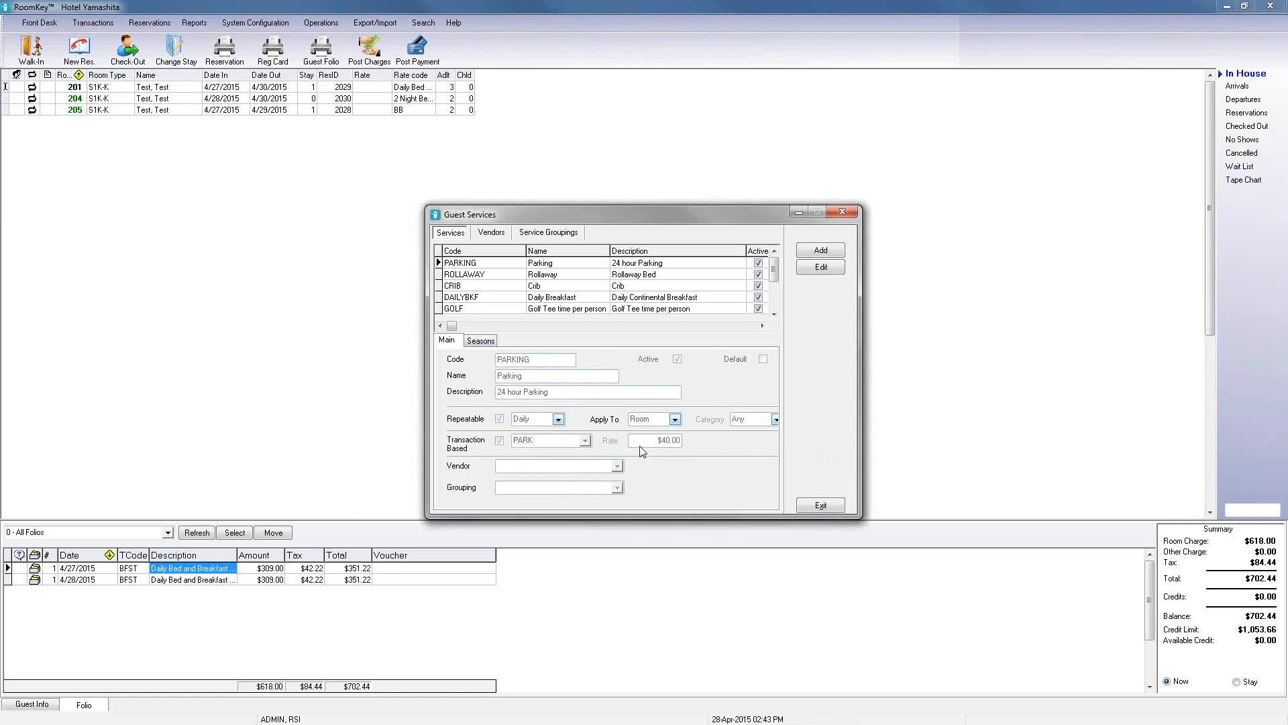
# Step: Inspect the Parking service's seasonal prices and try inserting a new season row before cancelling it
pyautogui.click(485, 343)
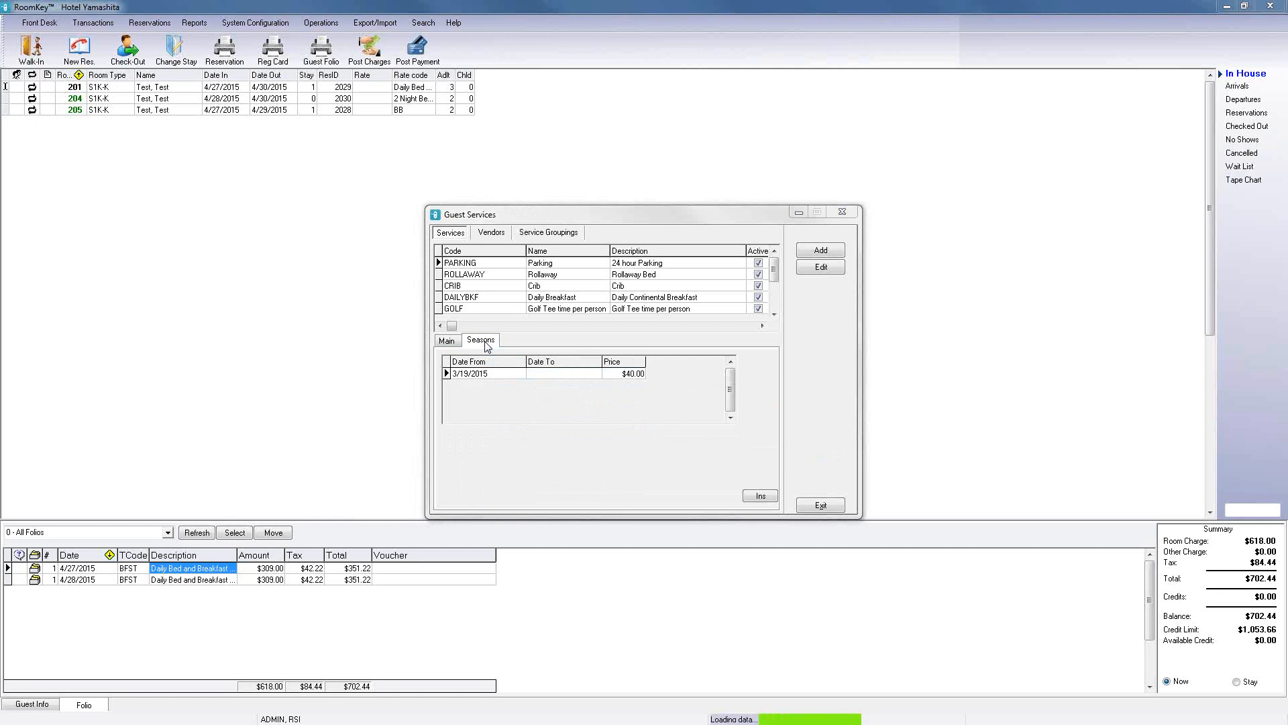
pyautogui.click(750, 498)
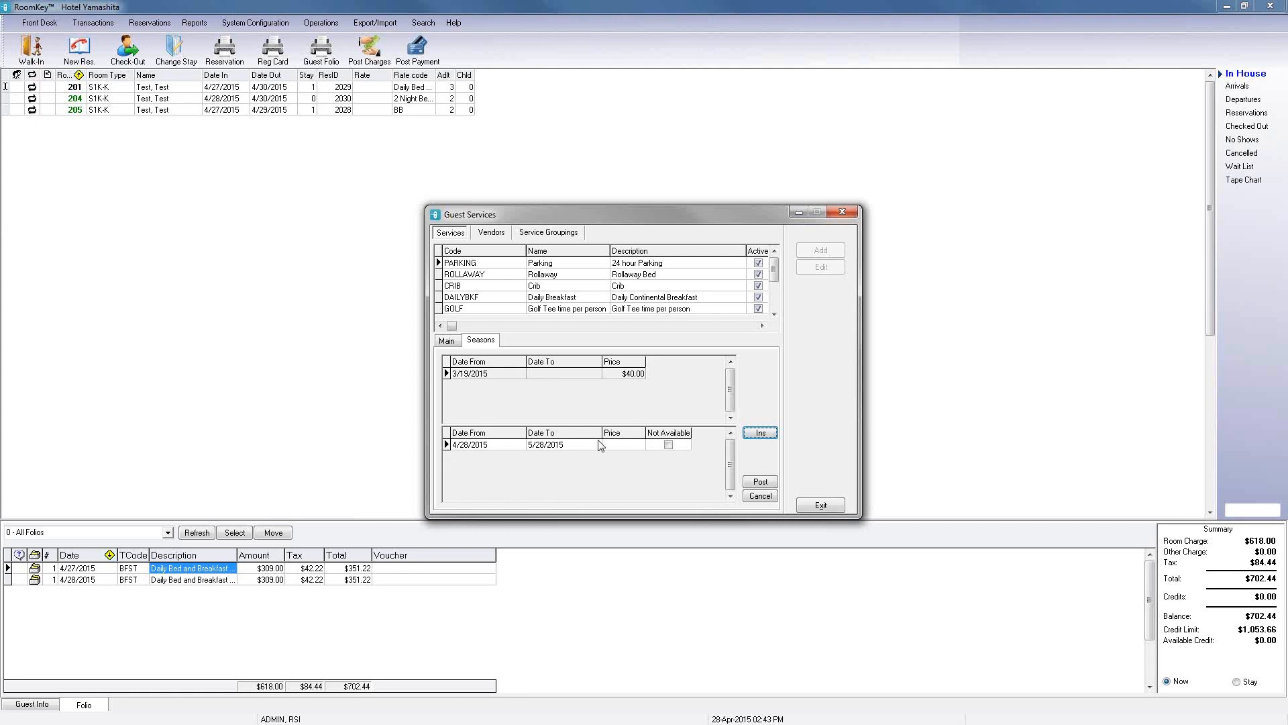
pyautogui.click(570, 445)
pyautogui.press('Delete')
pyautogui.click(767, 499)
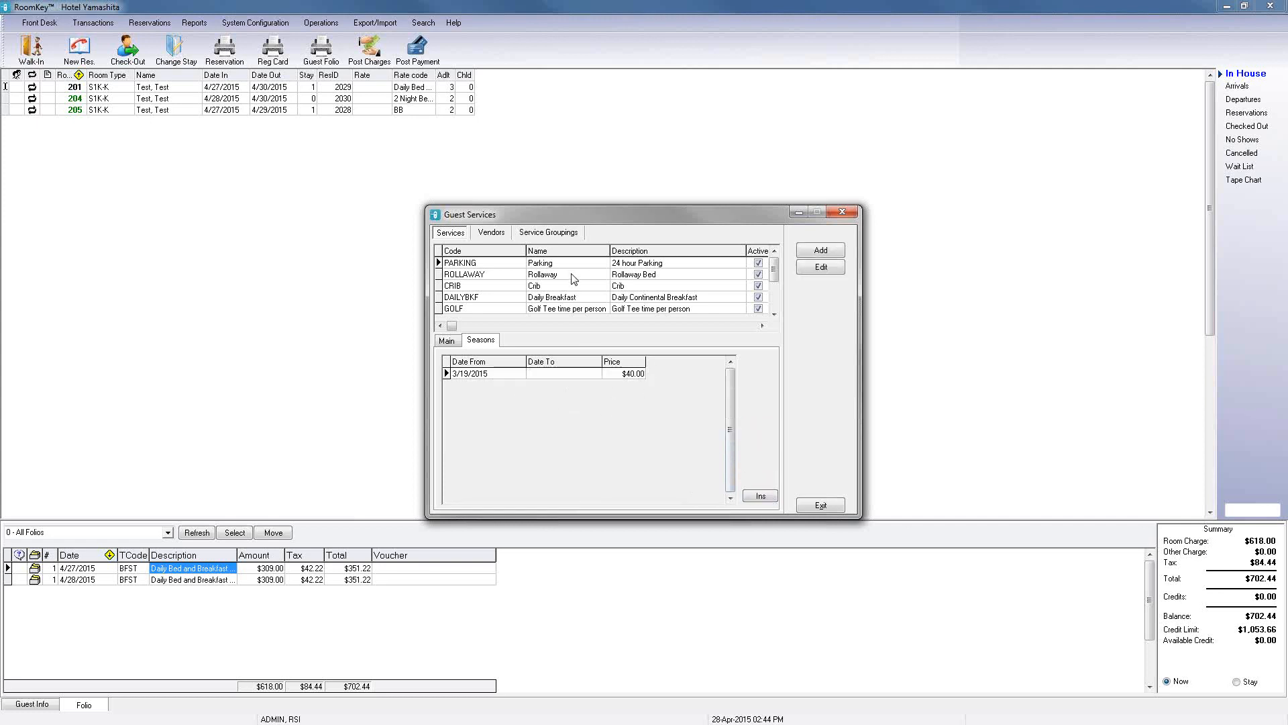
# Step: Review the main settings of the Rollaway, Crib, Daily Breakfast and Golf services, then close Guest Services
pyautogui.click(453, 343)
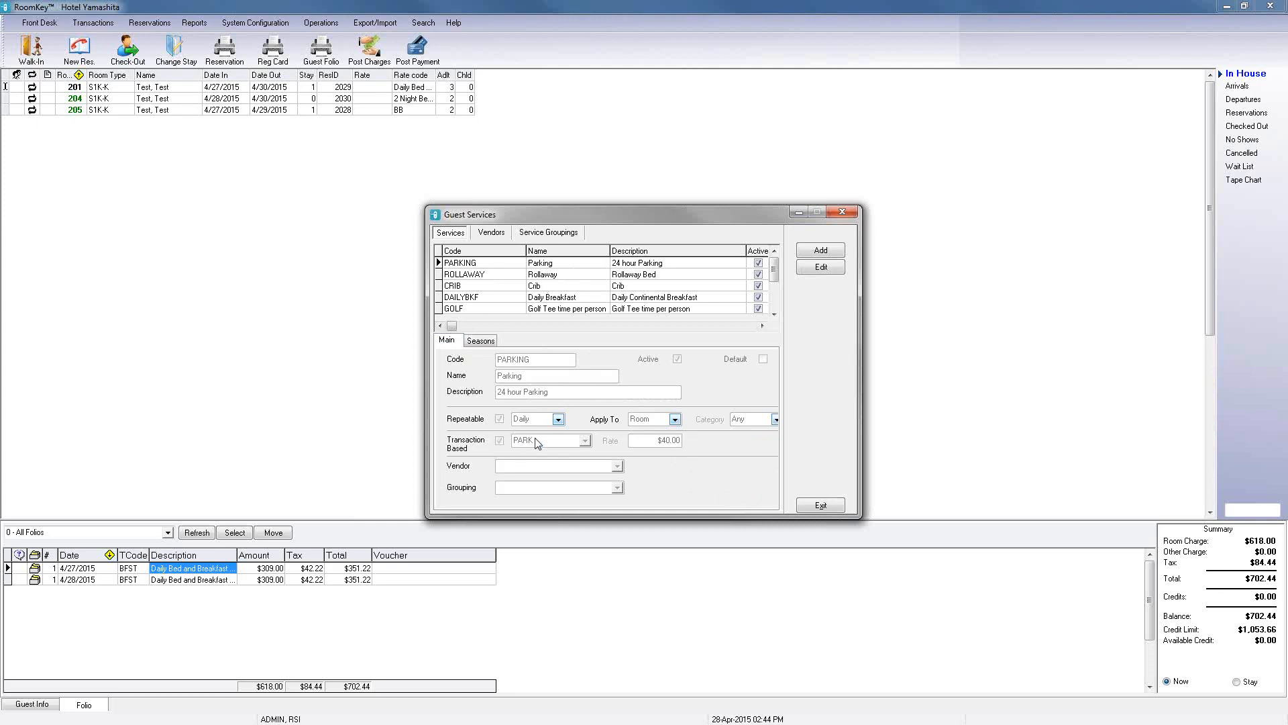
pyautogui.click(575, 276)
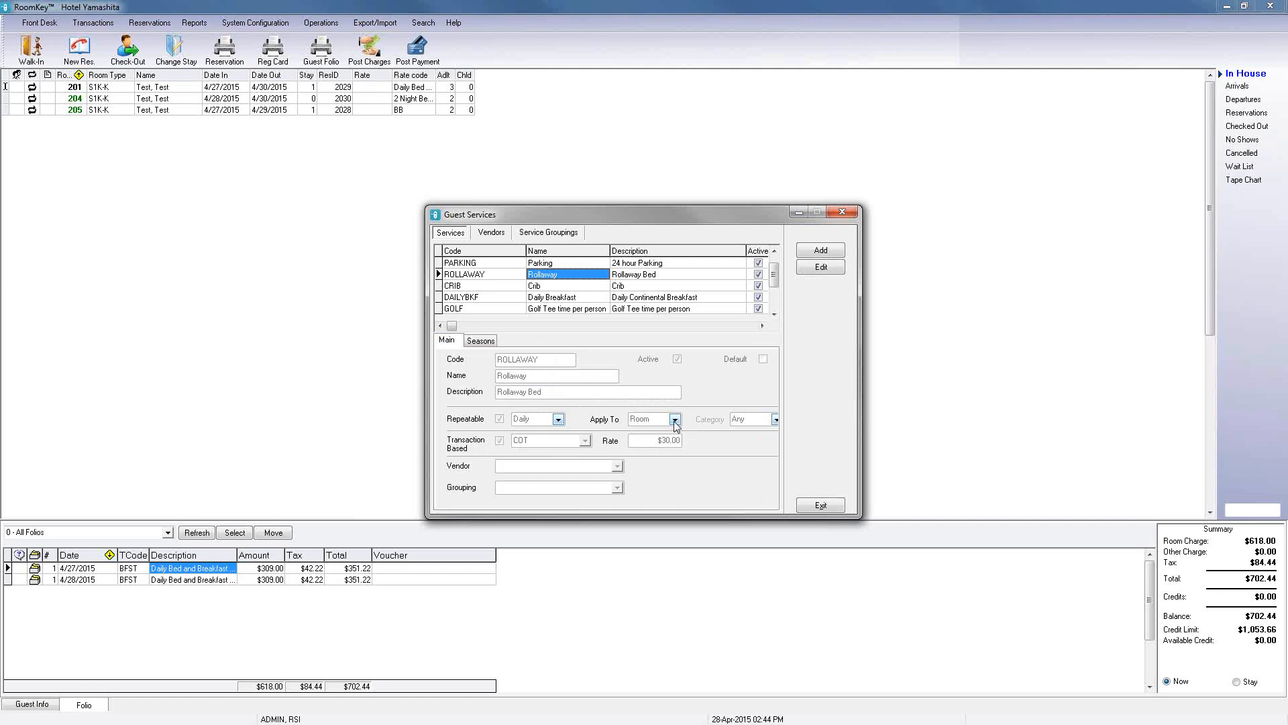
pyautogui.click(576, 286)
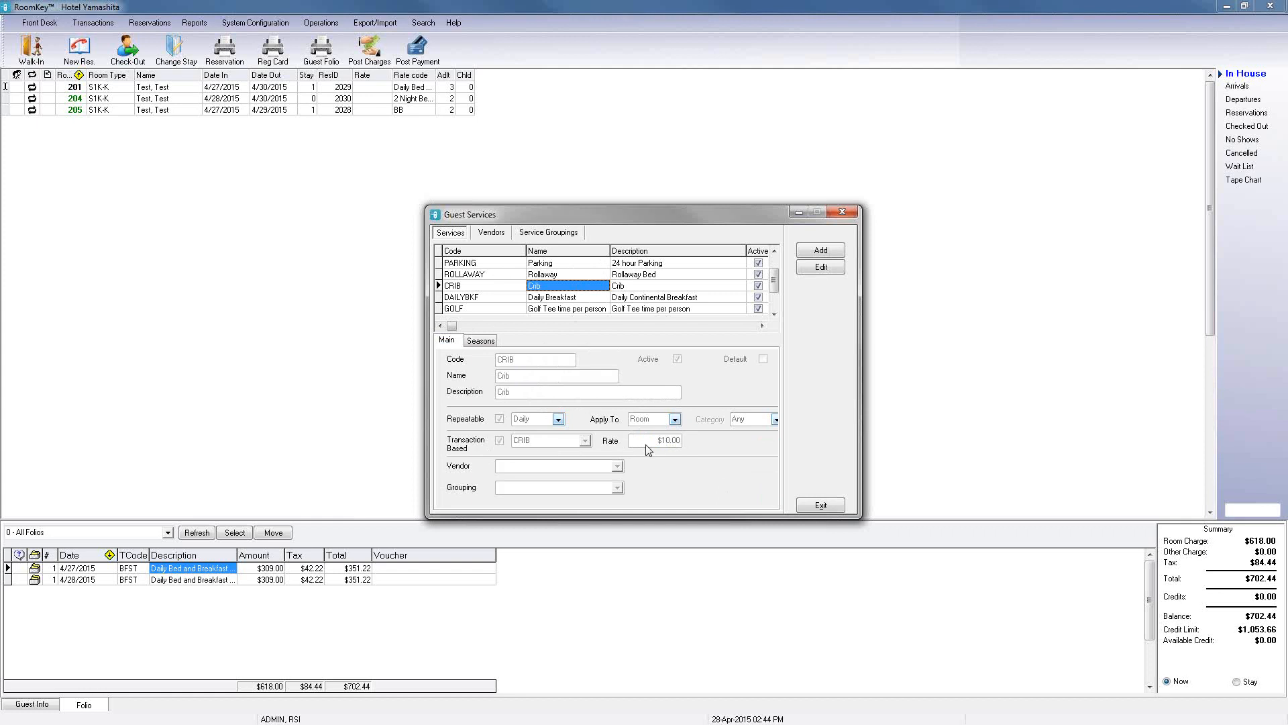
pyautogui.click(579, 299)
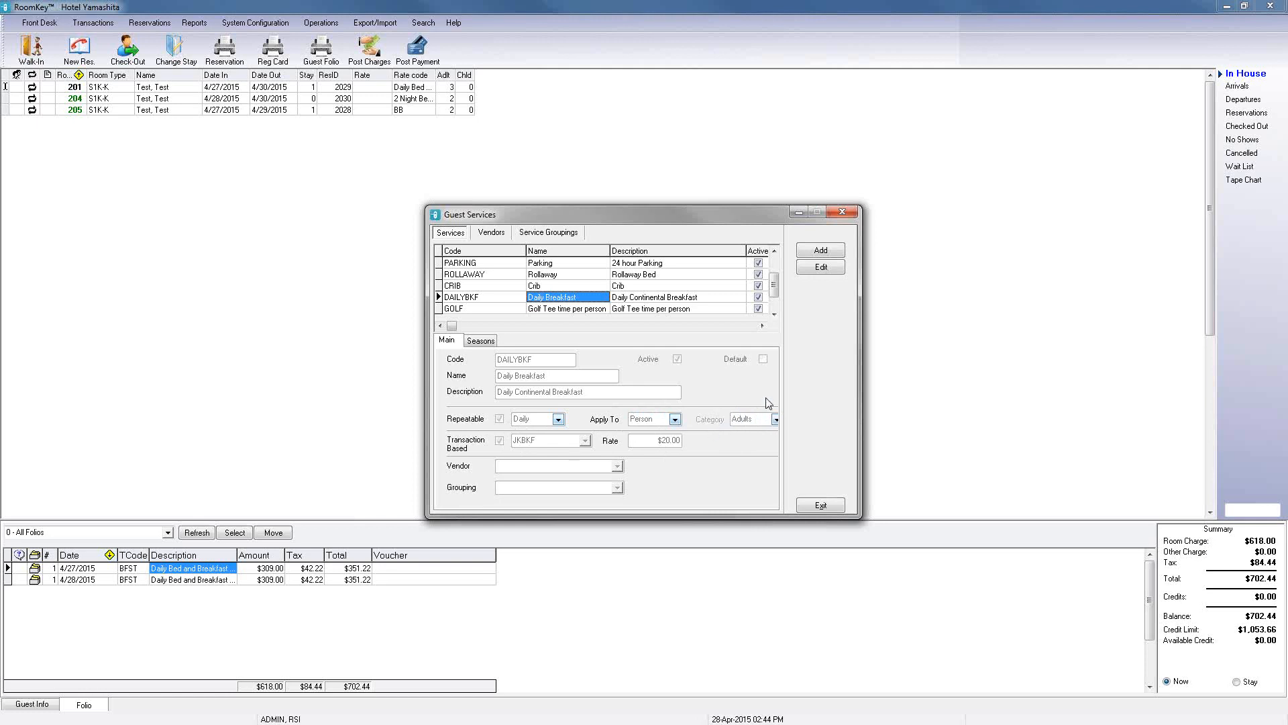
pyautogui.click(574, 310)
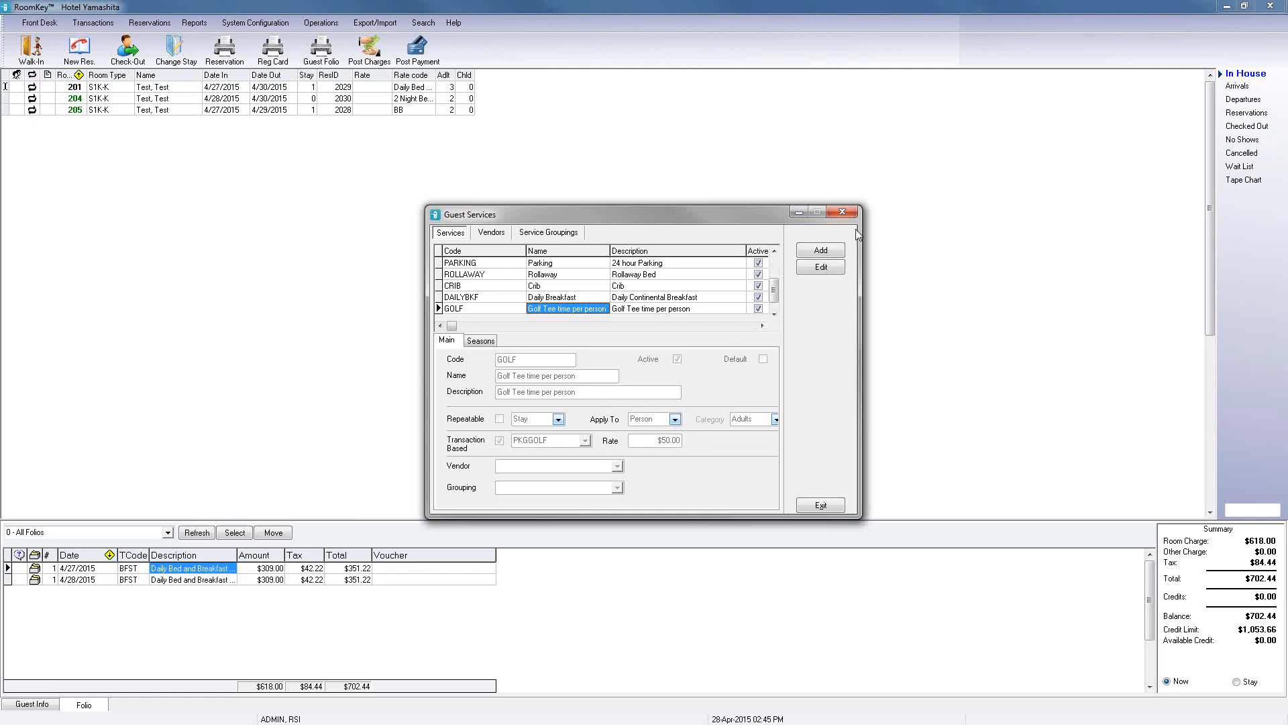
pyautogui.click(842, 212)
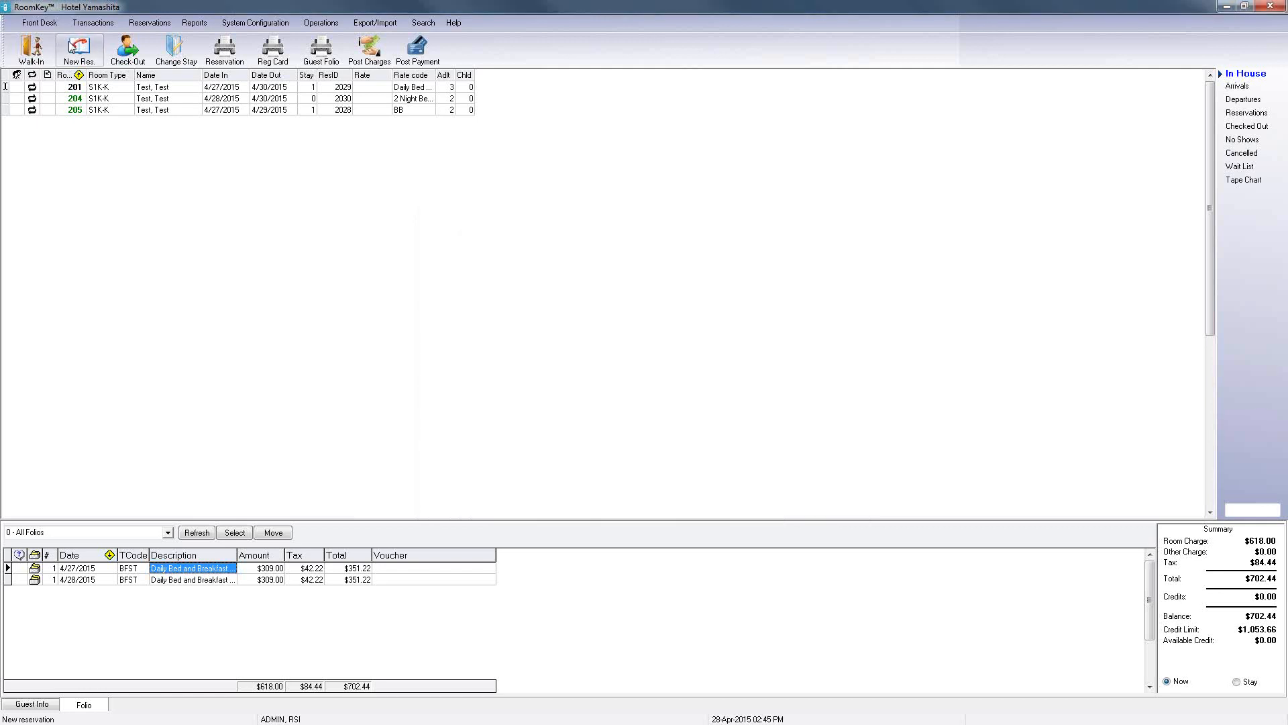
# Step: Start a new reservation for 6 nights and book an S1K-K room at the Best Available Rate
pyautogui.click(71, 50)
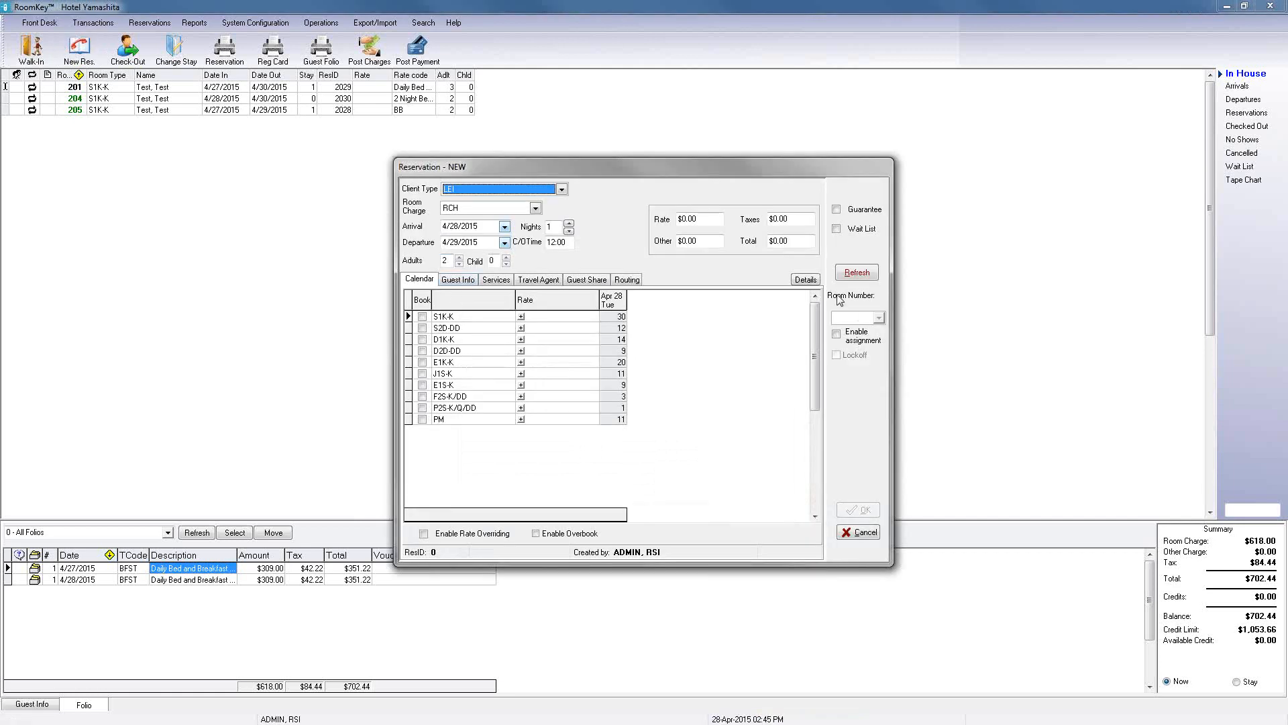
pyautogui.click(569, 224)
pyautogui.click(569, 225)
pyautogui.click(569, 225)
pyautogui.click(569, 225)
pyautogui.click(569, 224)
pyautogui.click(869, 272)
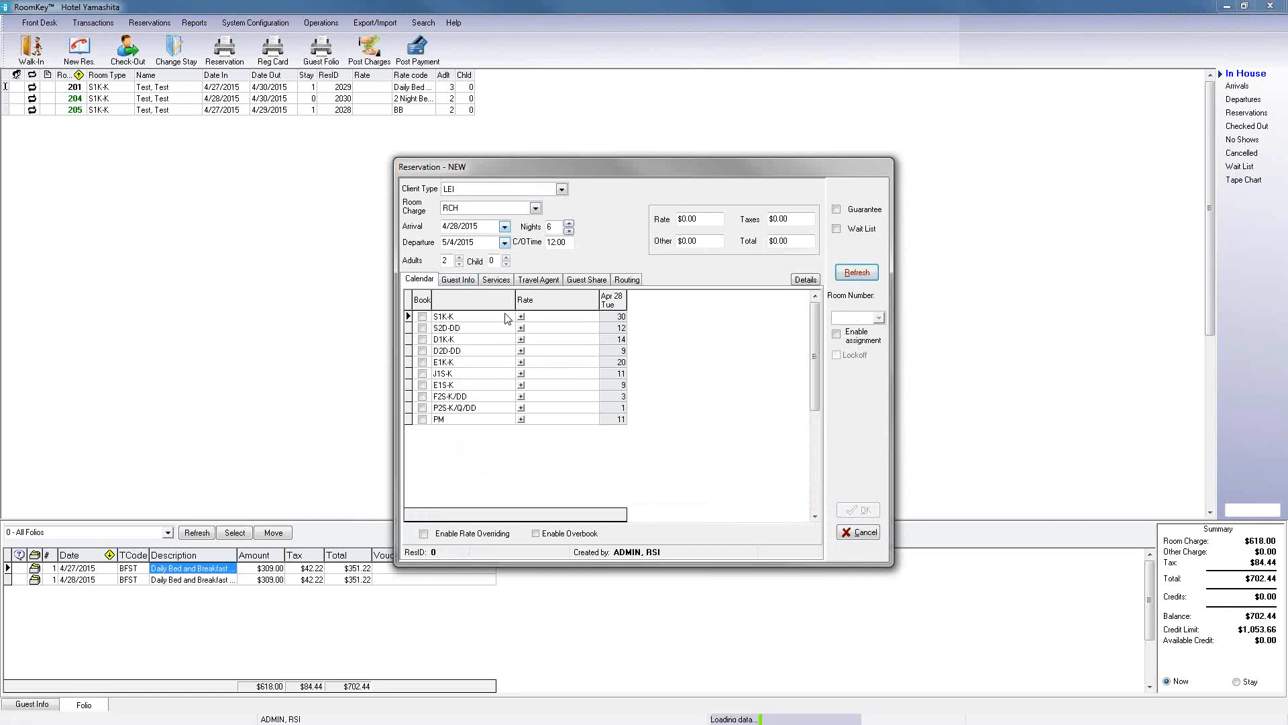
pyautogui.click(521, 316)
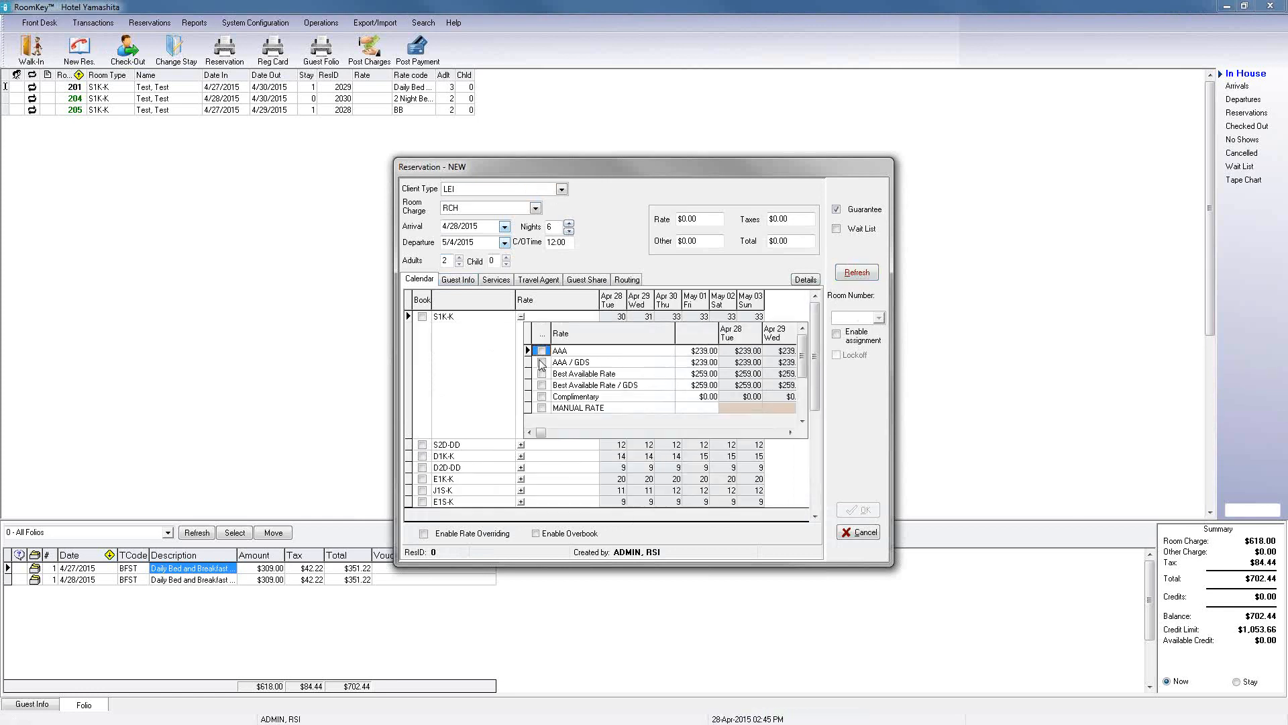
pyautogui.click(547, 375)
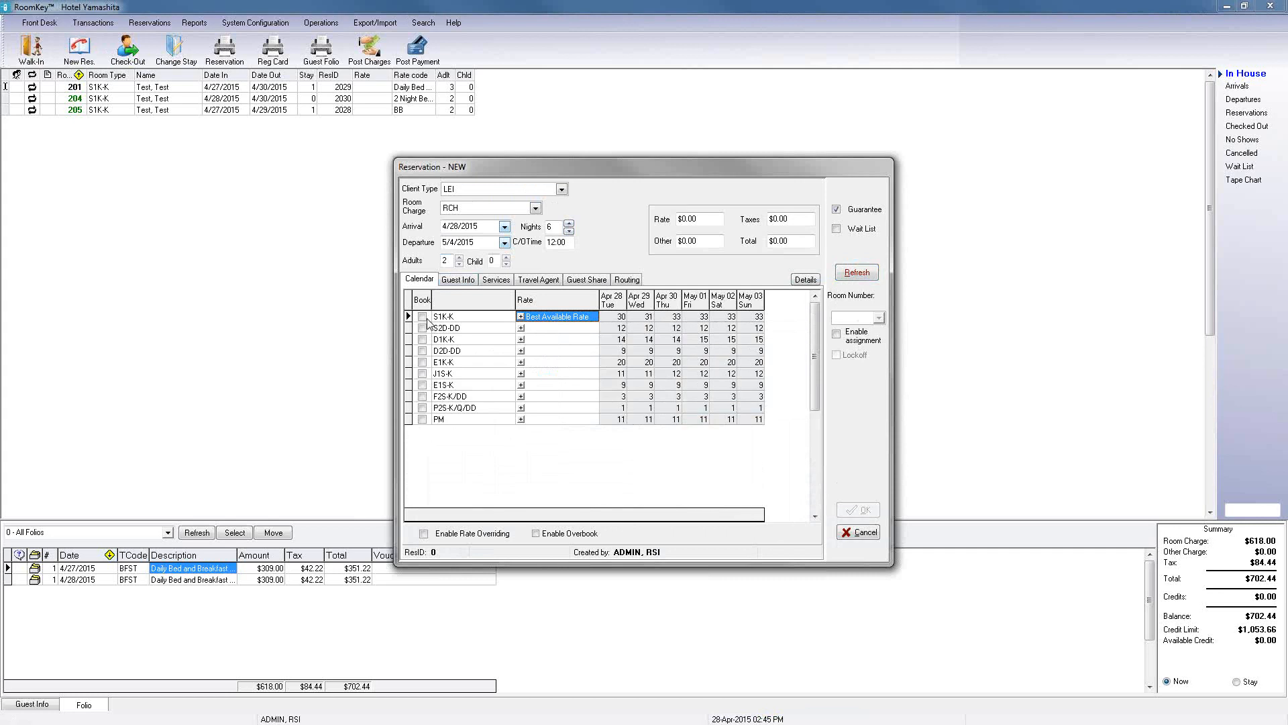
pyautogui.click(423, 316)
# Step: Add the Daily Breakfast service to the reservation
pyautogui.click(457, 279)
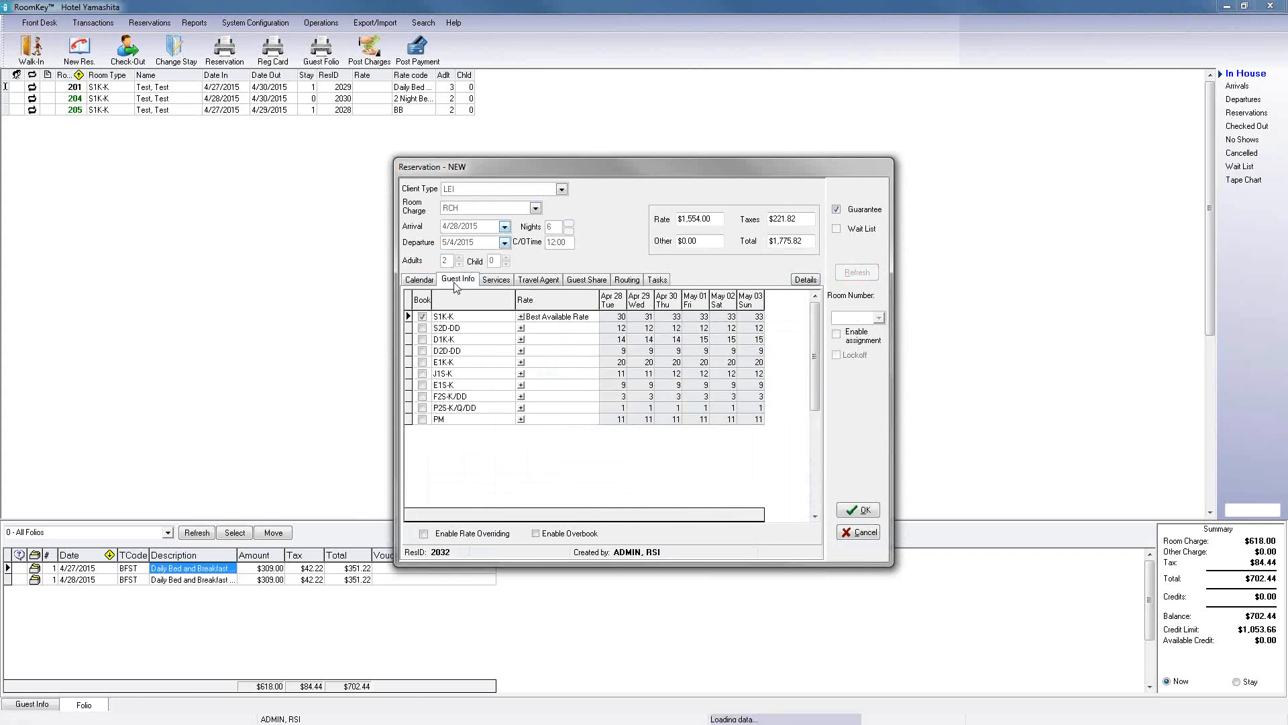
pyautogui.click(501, 281)
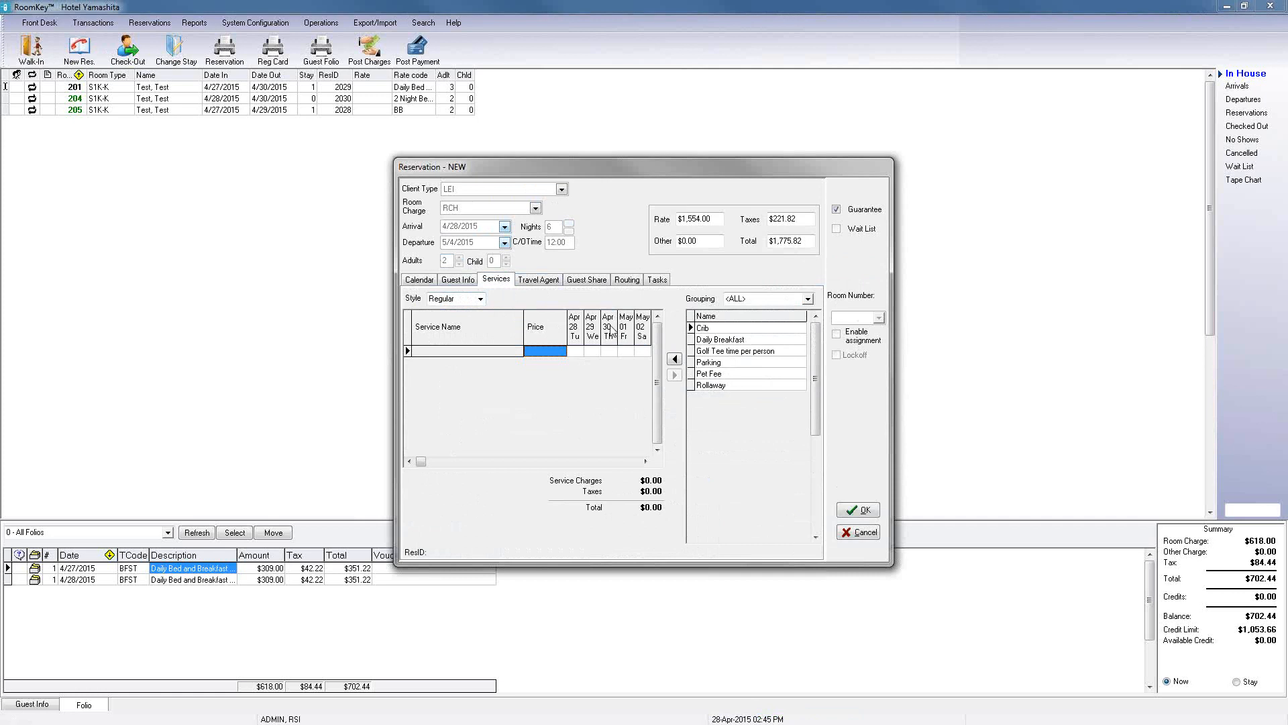
pyautogui.click(730, 343)
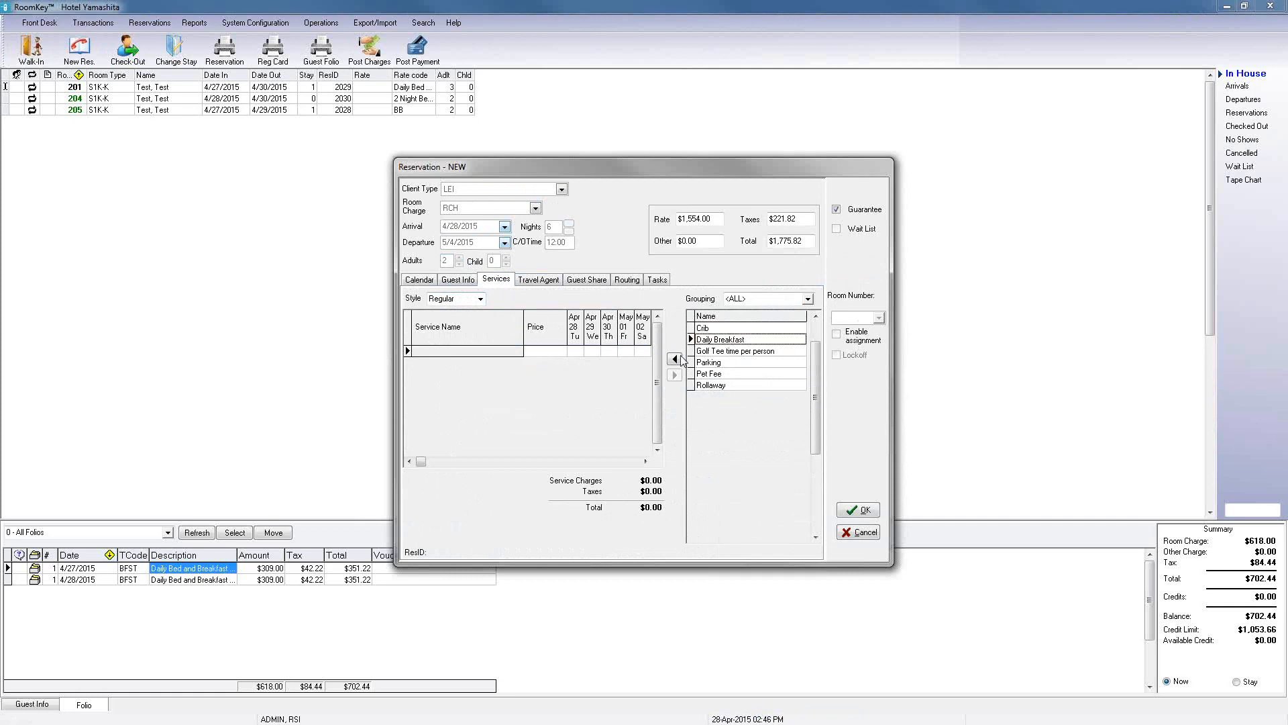
pyautogui.click(674, 359)
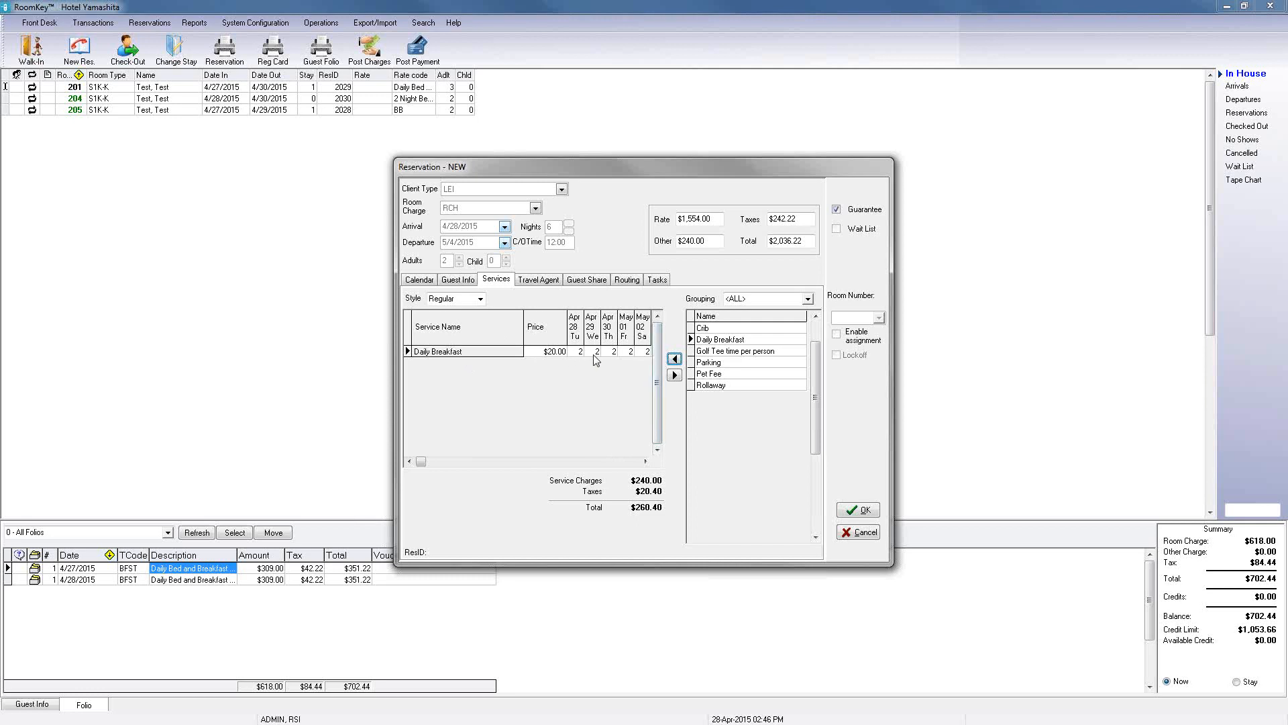
# Step: Add the Golf Tee time per person and Parking services to the reservation
pyautogui.click(709, 354)
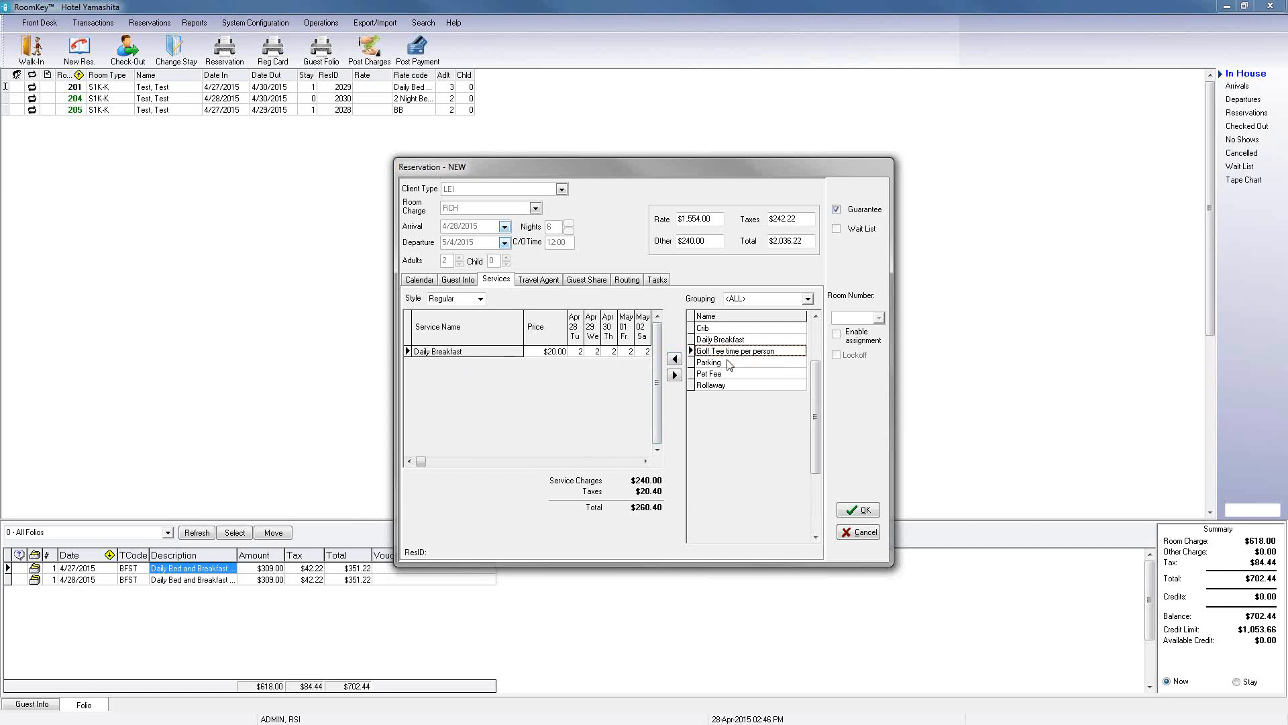
pyautogui.click(675, 359)
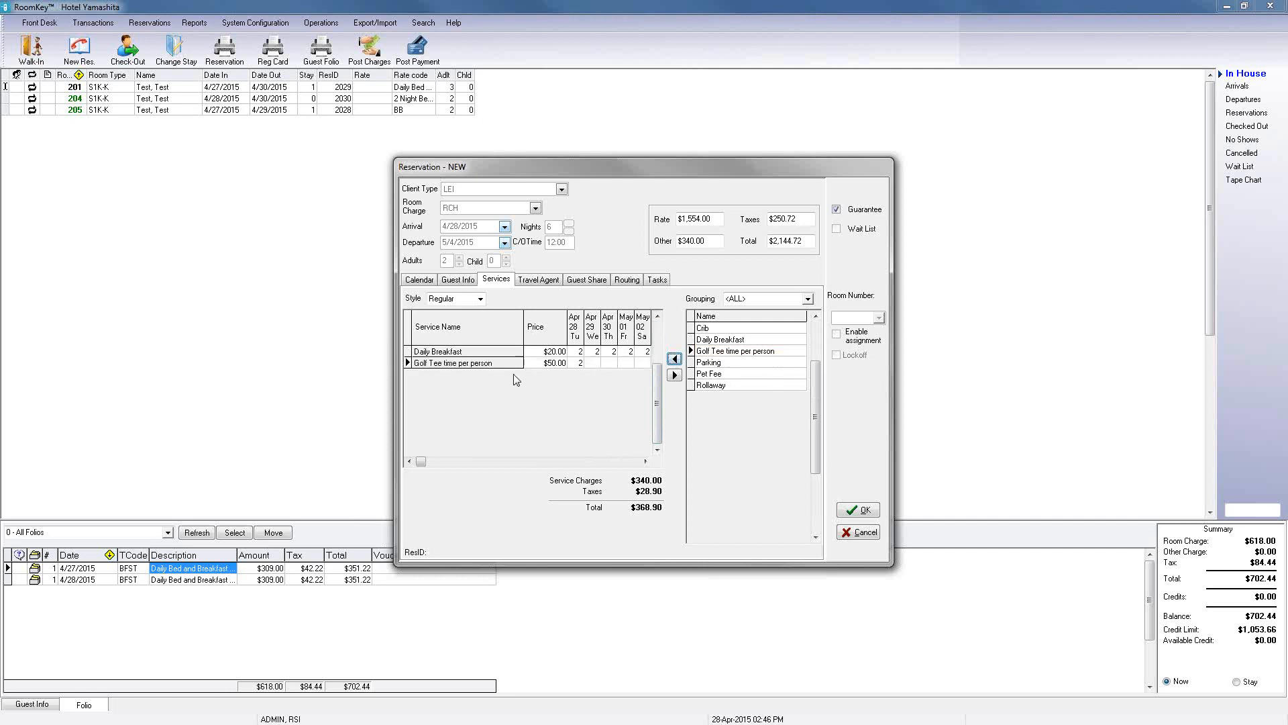
pyautogui.click(710, 363)
pyautogui.click(675, 359)
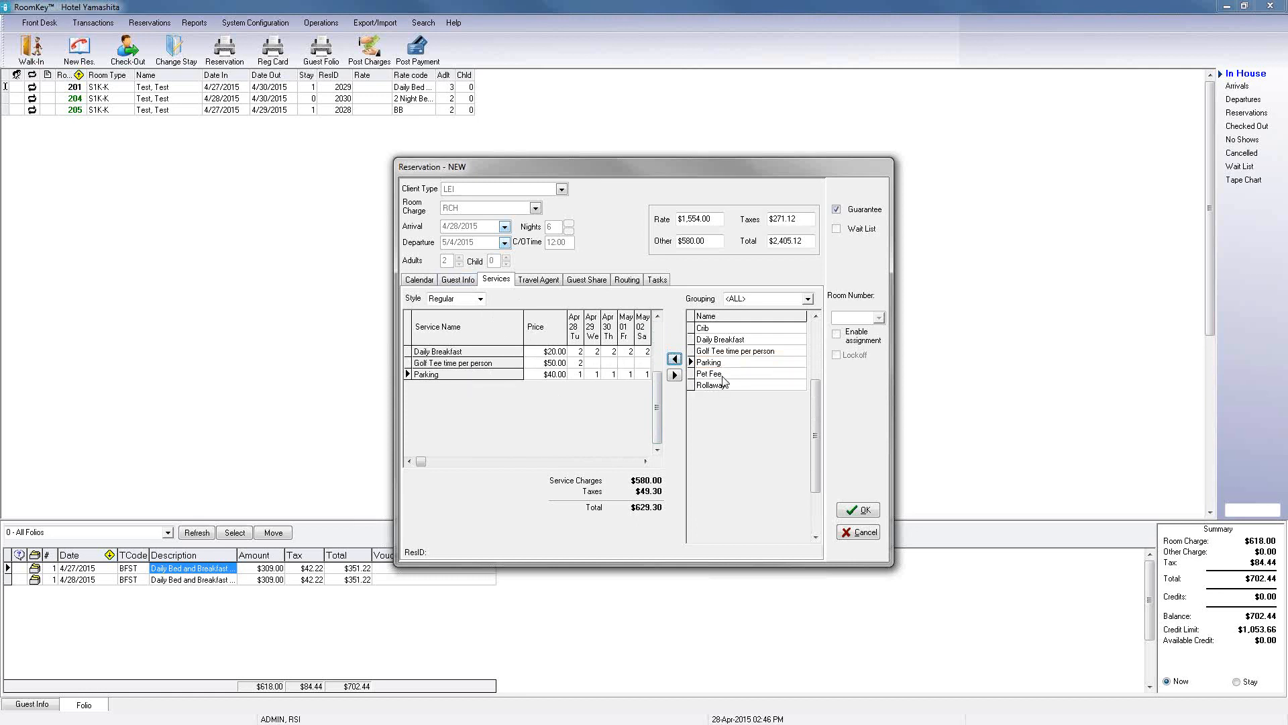
# Step: Set the Parking quantity to 0 for the last days of the stay
pyautogui.click(645, 462)
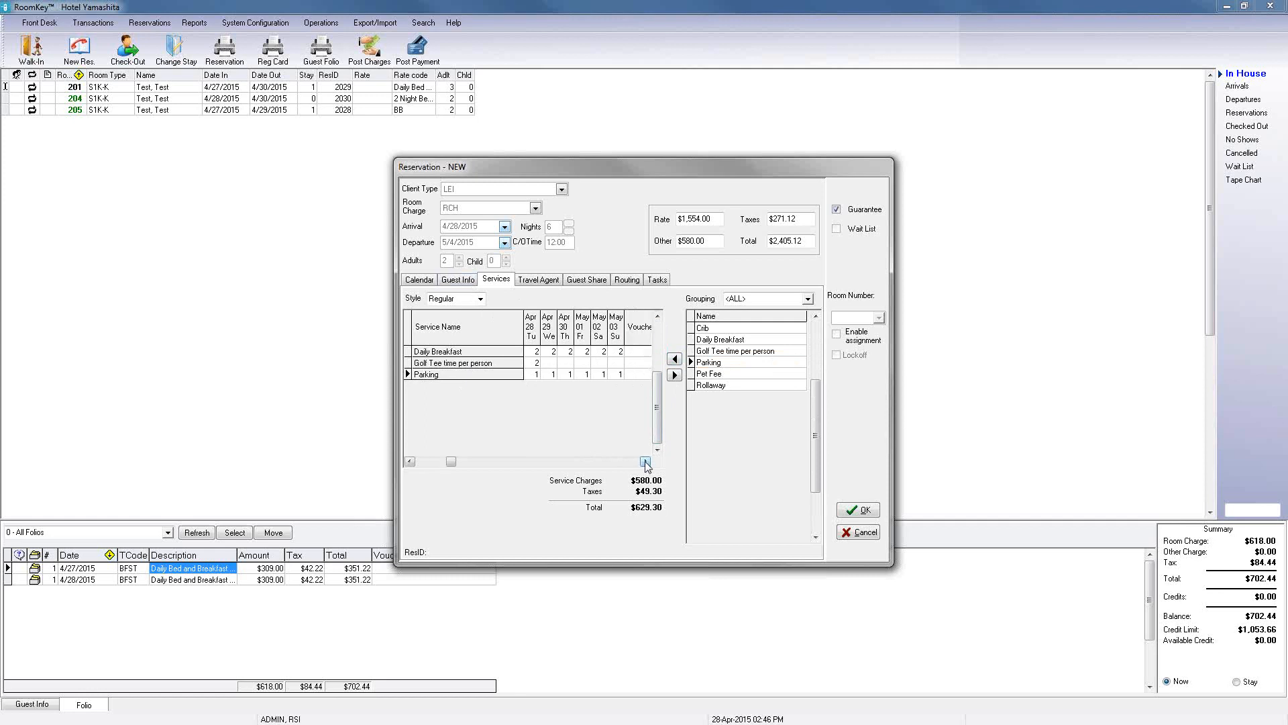
pyautogui.click(410, 462)
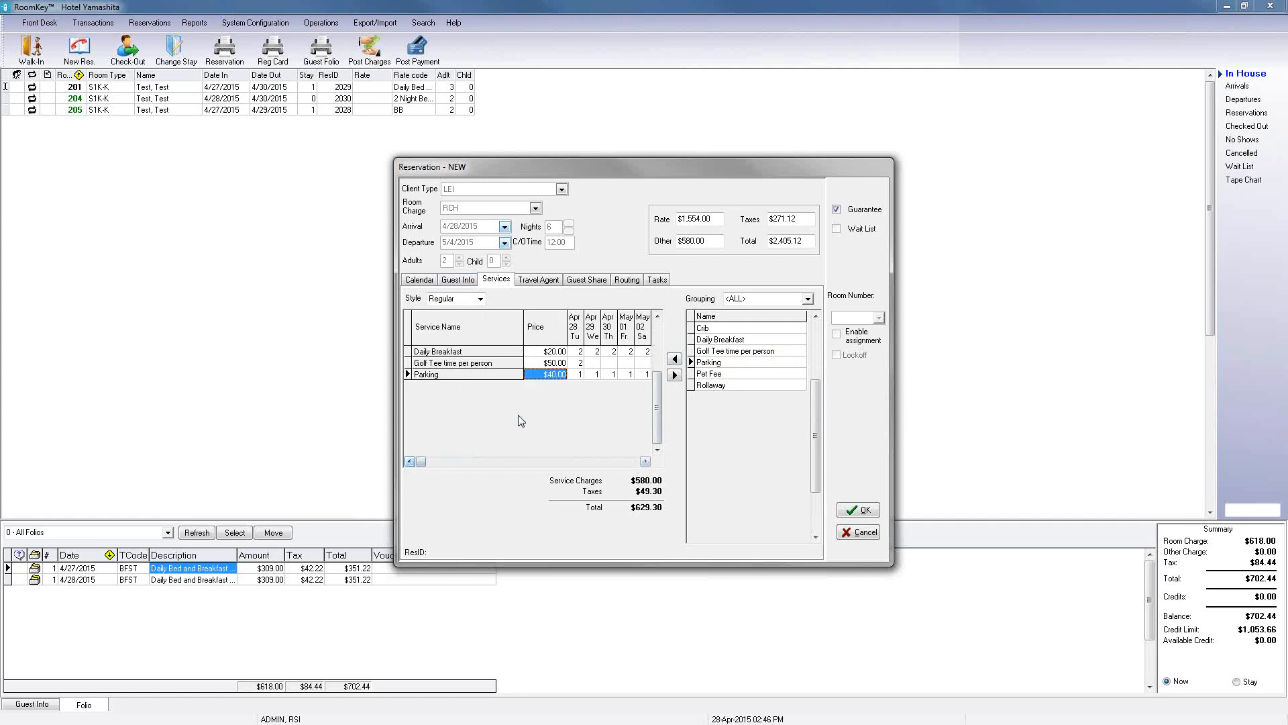
pyautogui.click(645, 462)
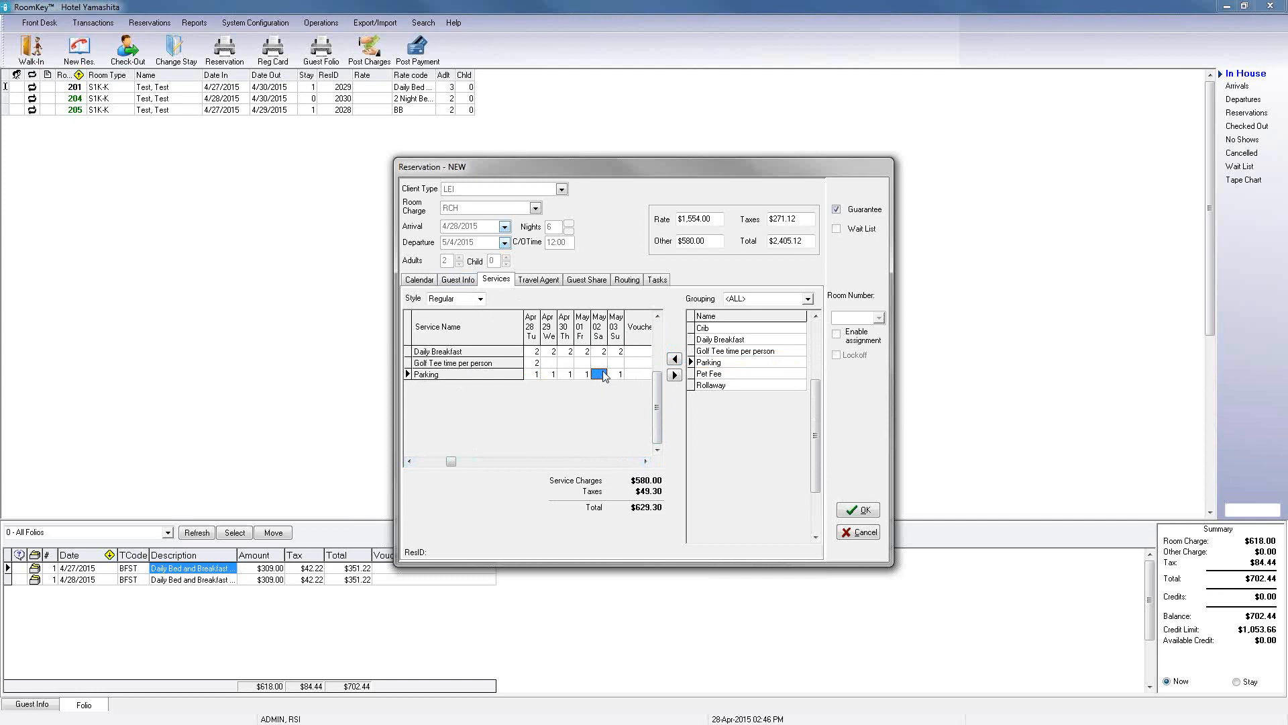
pyautogui.write('00')
pyautogui.click(409, 461)
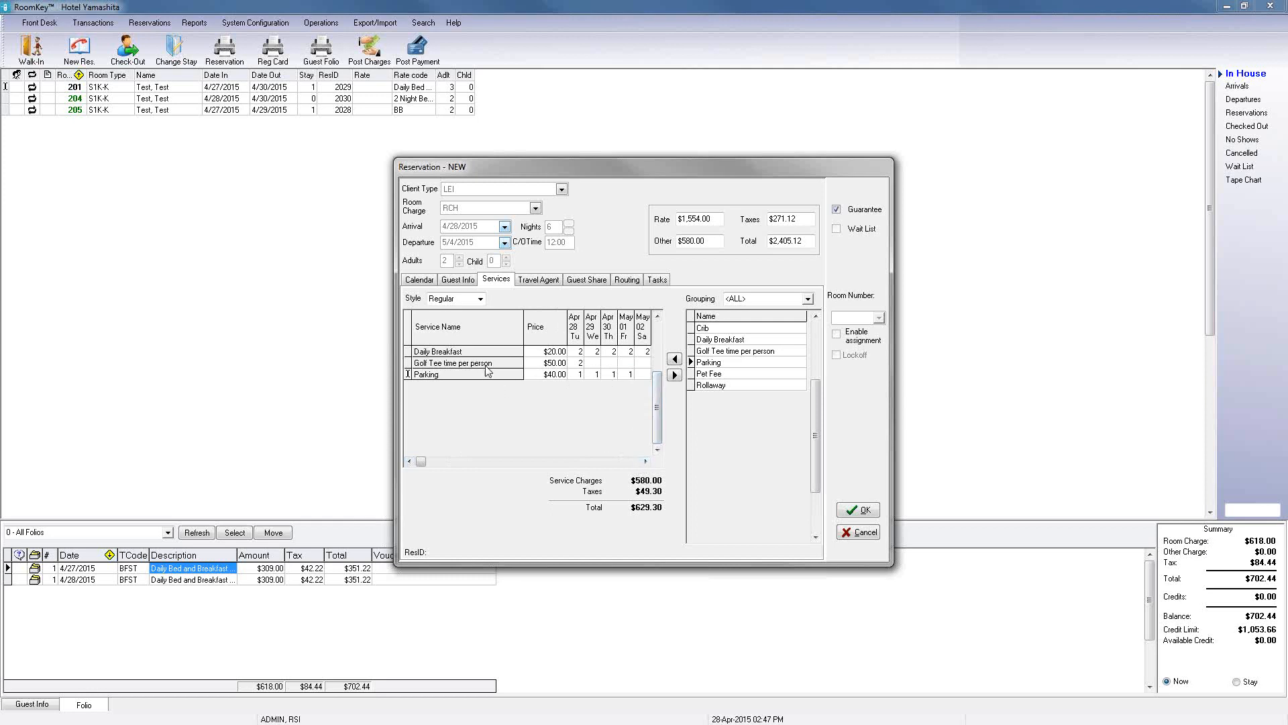
# Step: Set the Golf Tee time quantity to 2 for May 01
pyautogui.click(645, 461)
pyautogui.click(585, 365)
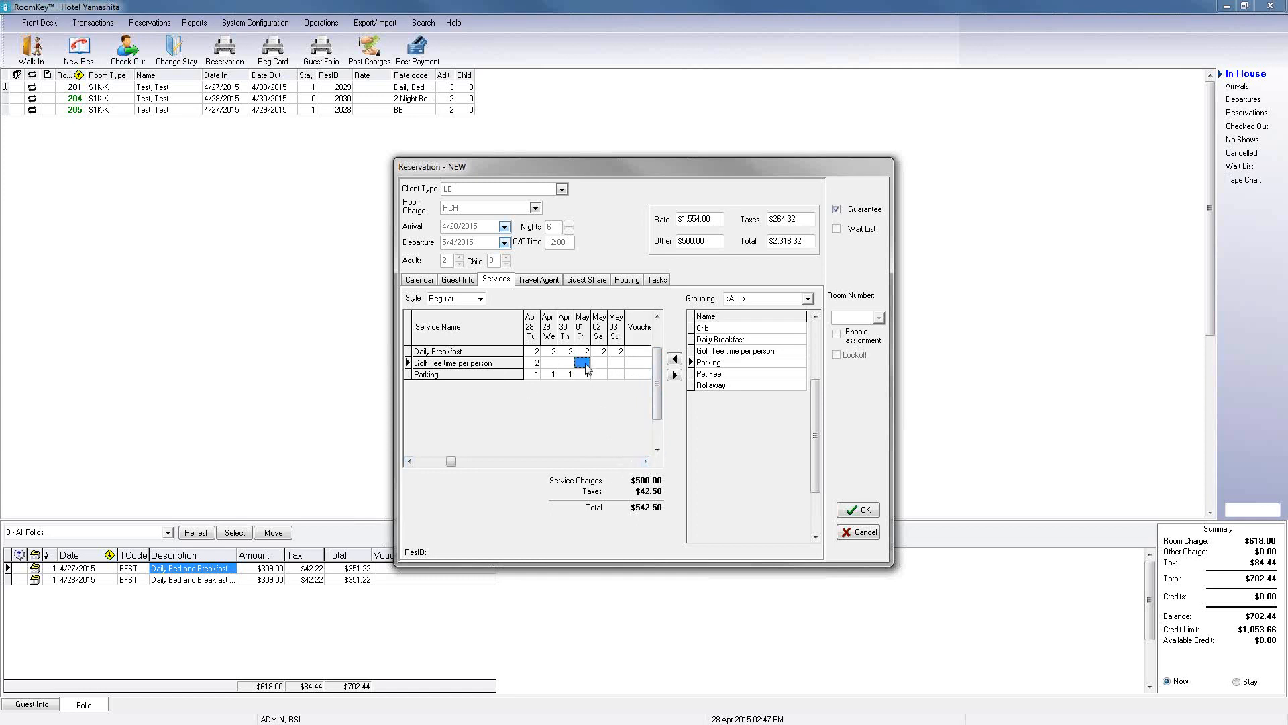
pyautogui.write('2')
pyautogui.click(409, 460)
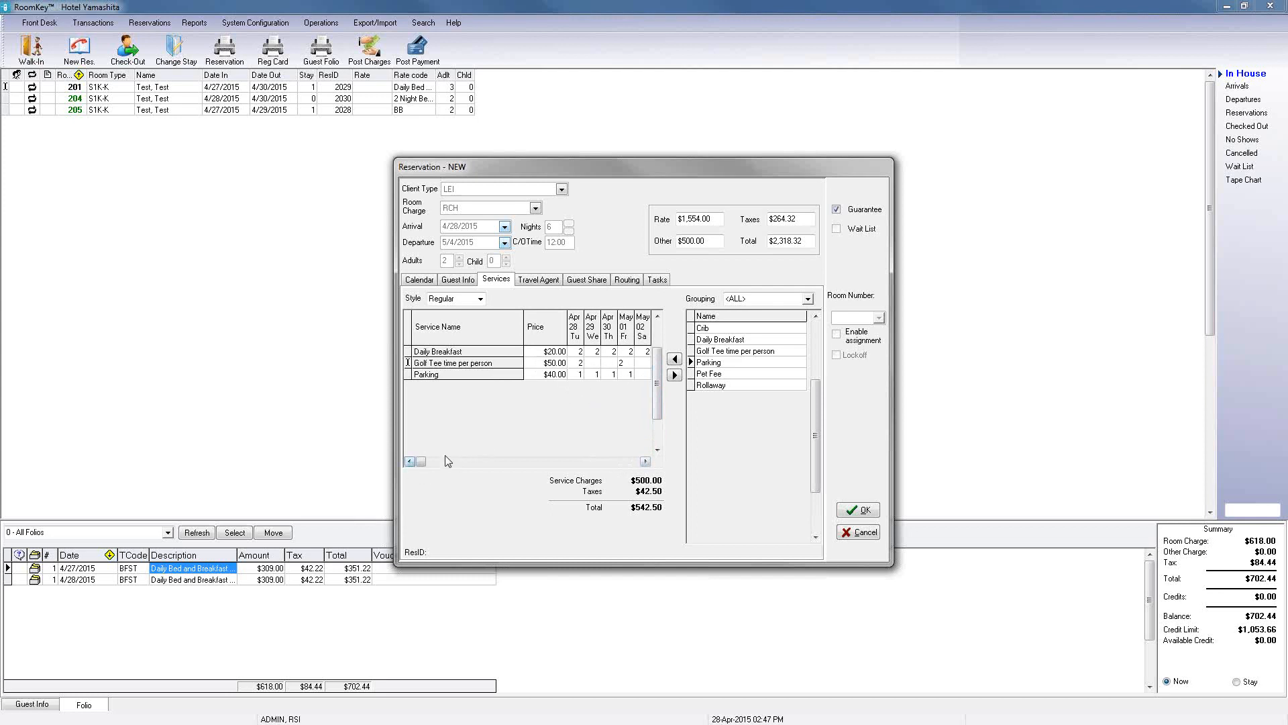
# Step: Set the Daily Breakfast quantities to 1 on Apr 29 and 3 on May 01
pyautogui.click(593, 351)
pyautogui.write('1')
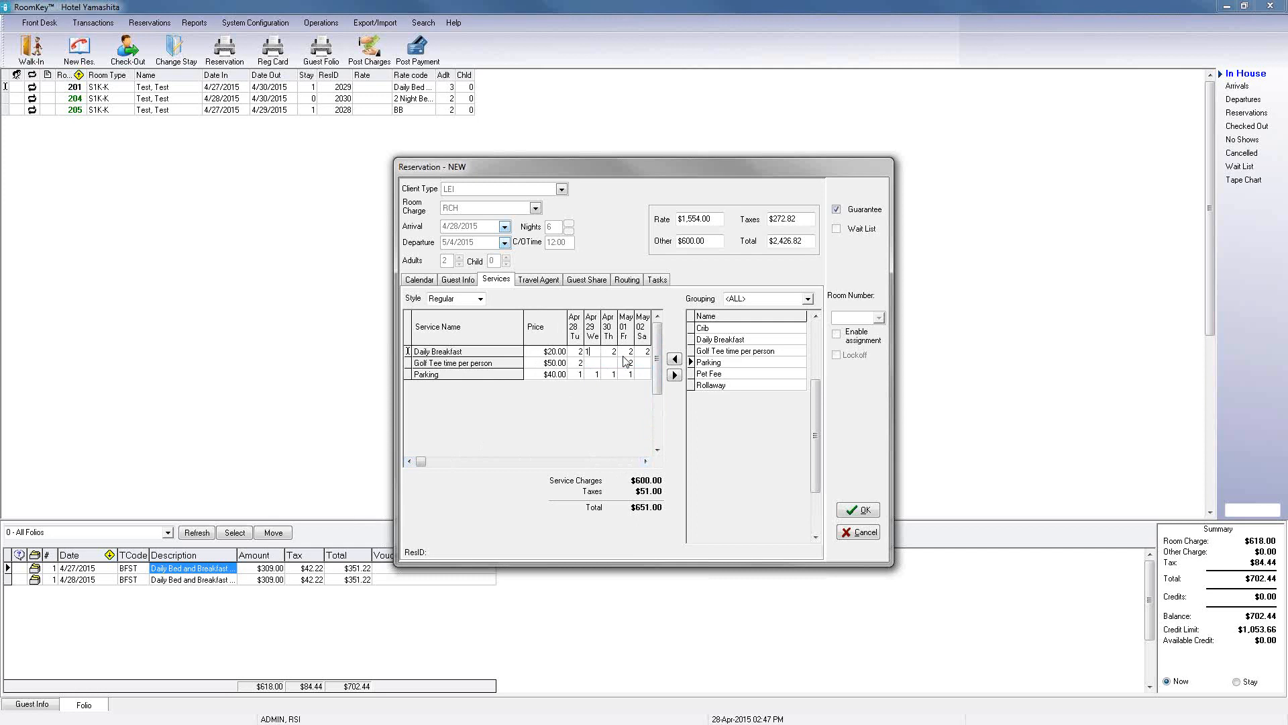
pyautogui.click(629, 351)
pyautogui.write('3')
# Step: Cancel the new reservation, choosing Rate Shopping as the abandonment reason
pyautogui.click(863, 534)
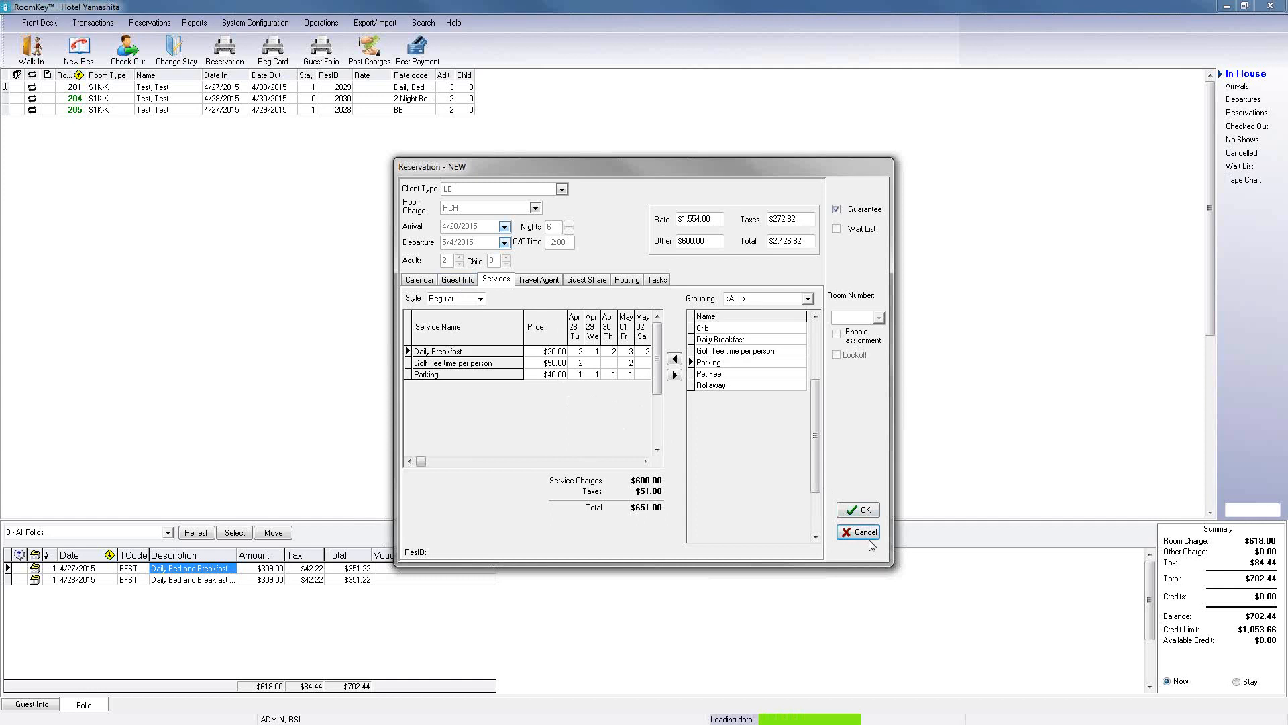
pyautogui.click(739, 378)
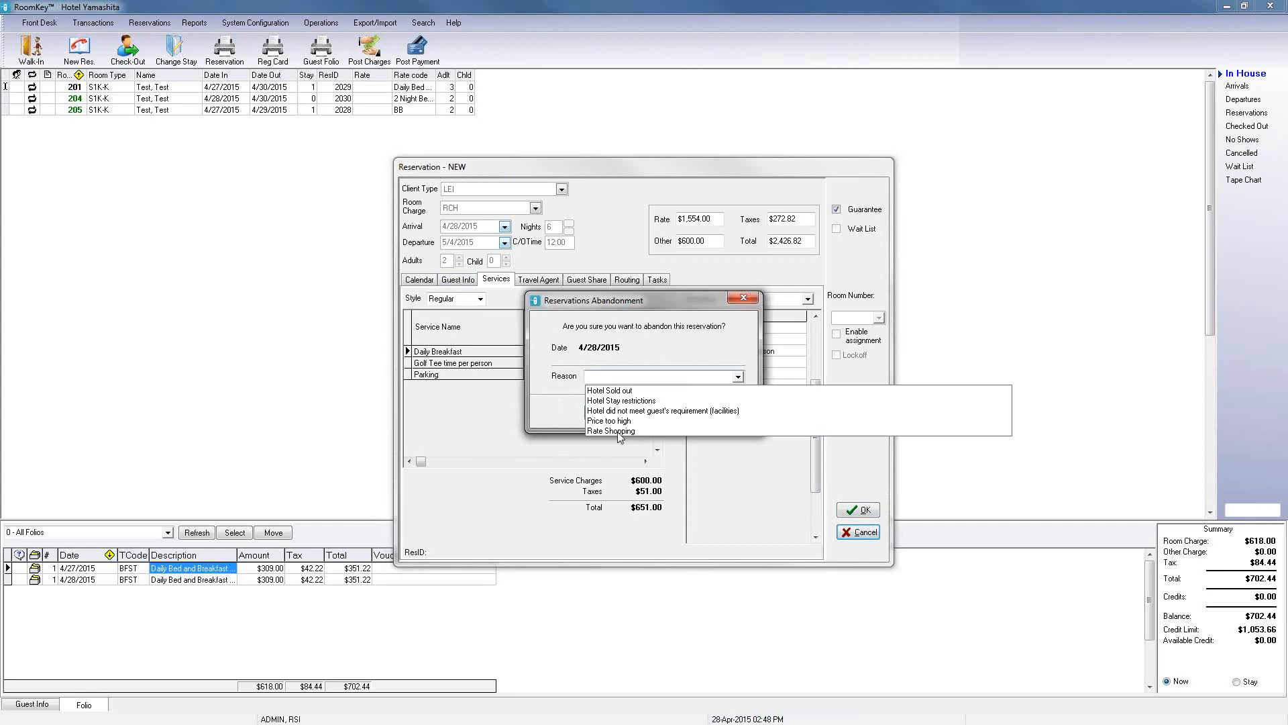
pyautogui.click(618, 432)
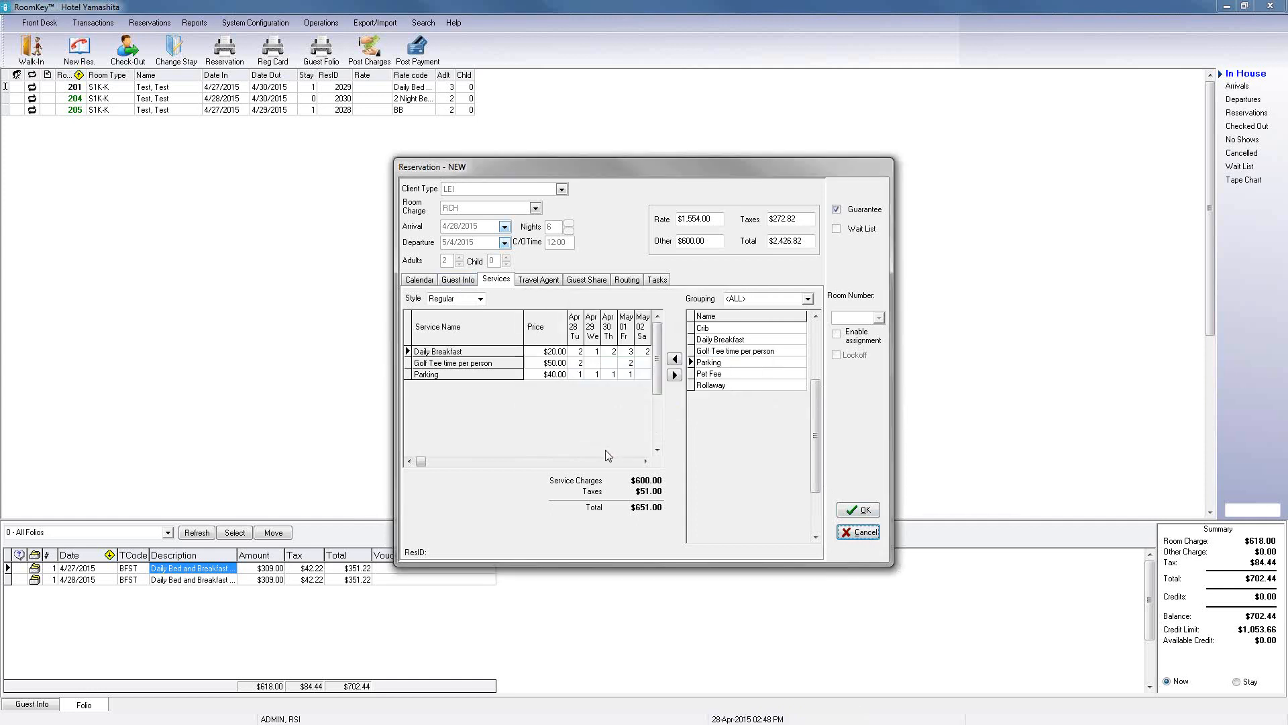
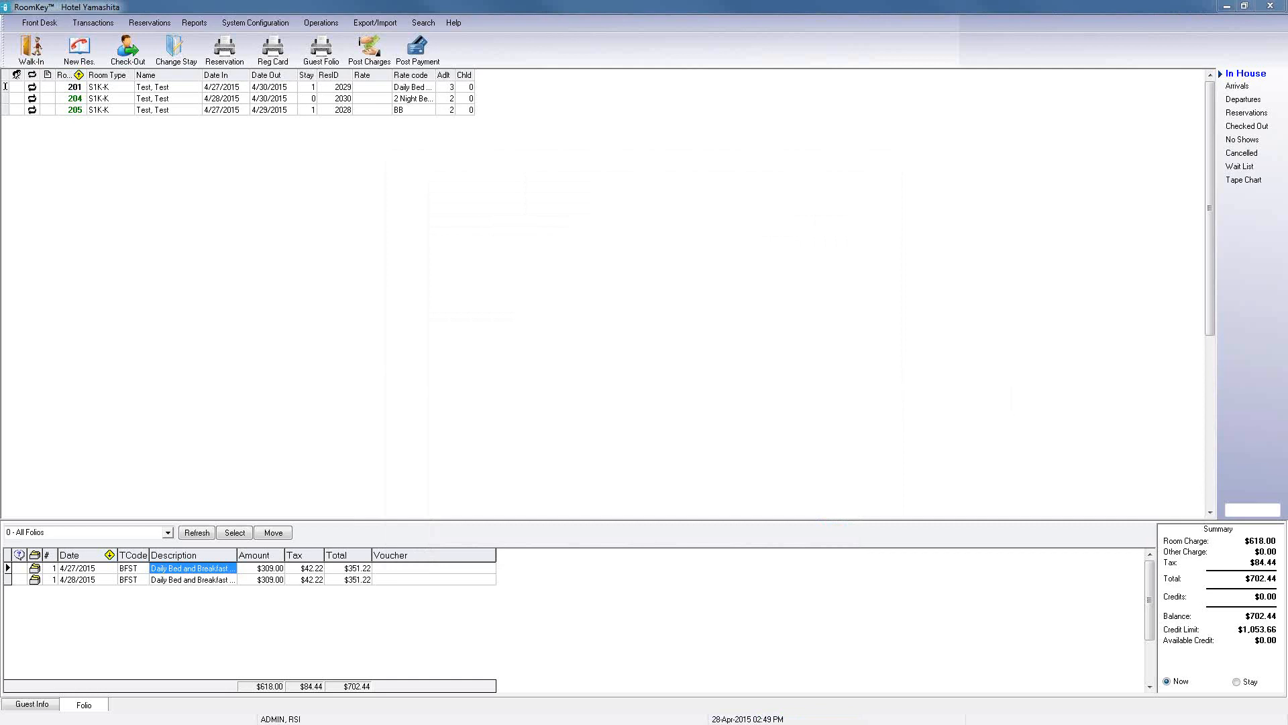
# Step: Open the Packages & Inclusions setup to review the package list, then close it
pyautogui.click(277, 24)
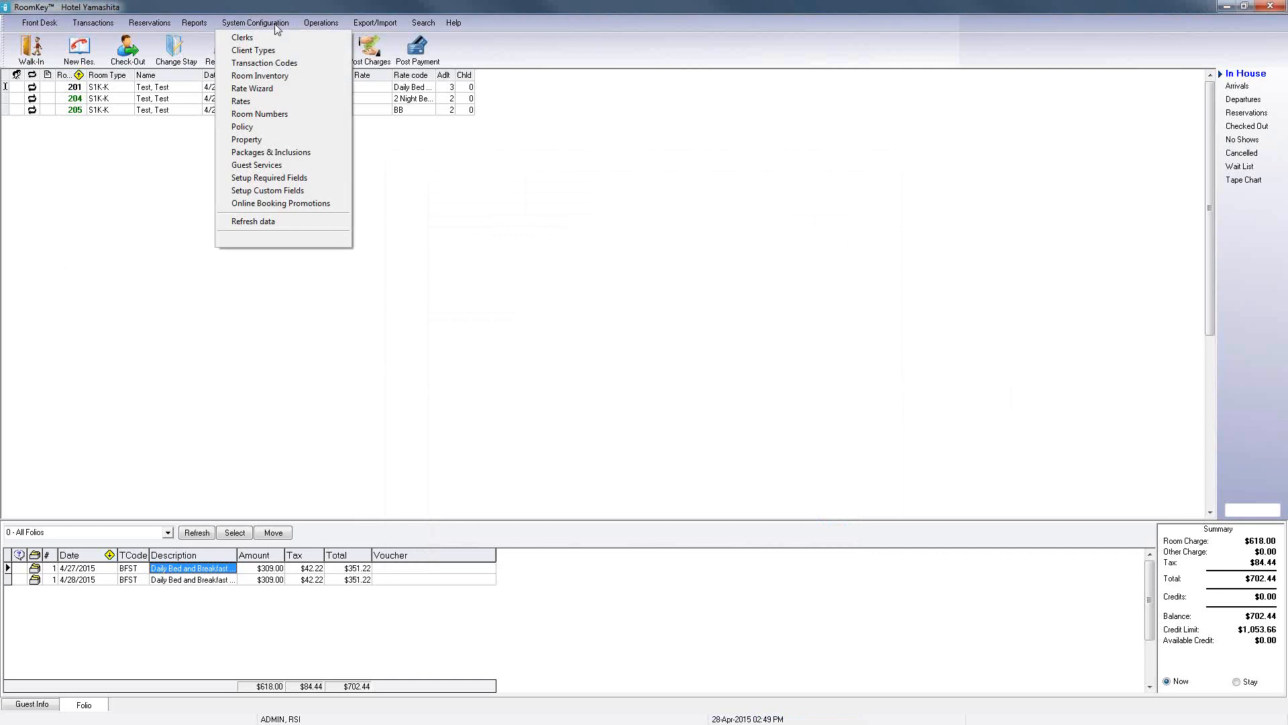
pyautogui.click(274, 156)
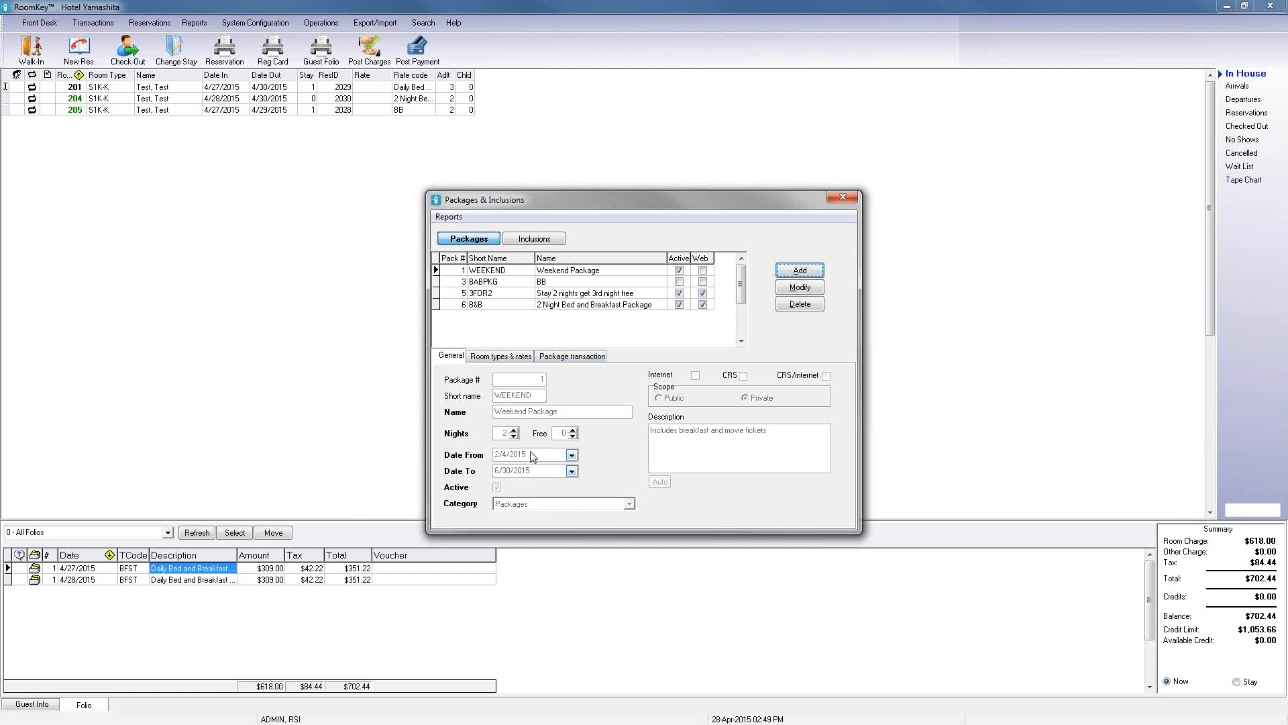
pyautogui.click(847, 199)
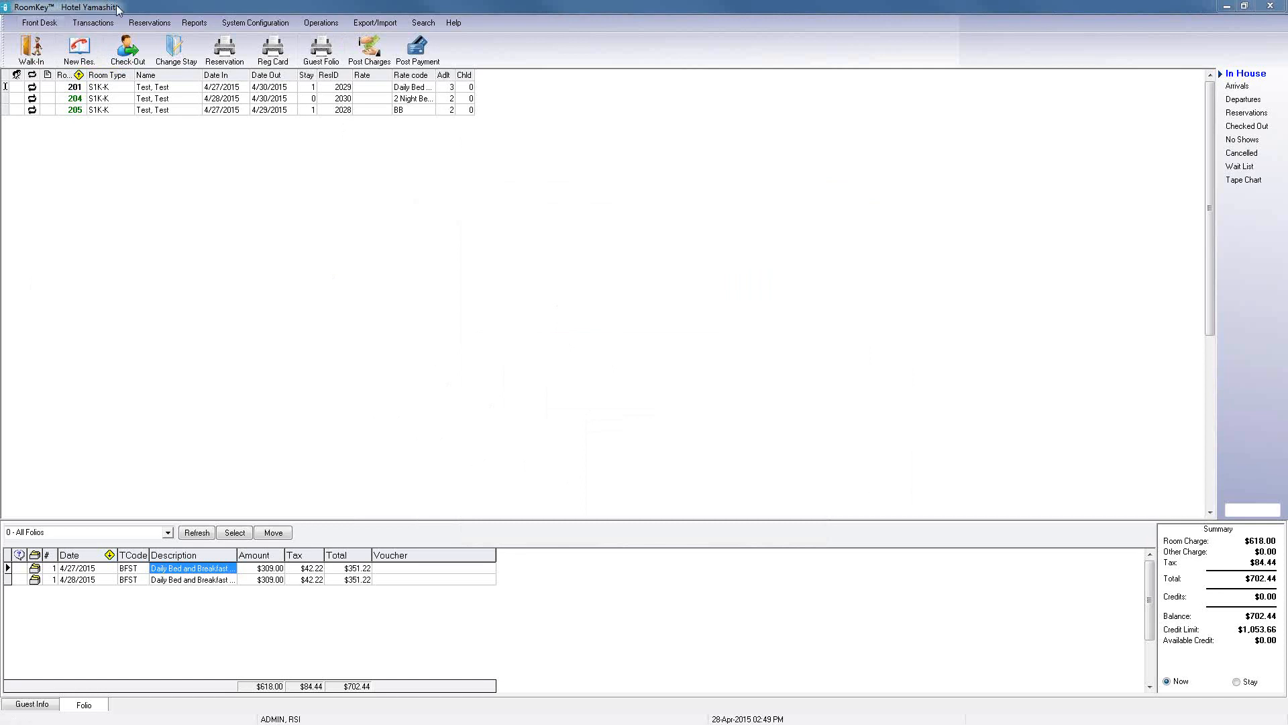
# Step: Start a new reservation with client type PACKAGE and a stay of 5 nights
pyautogui.click(86, 52)
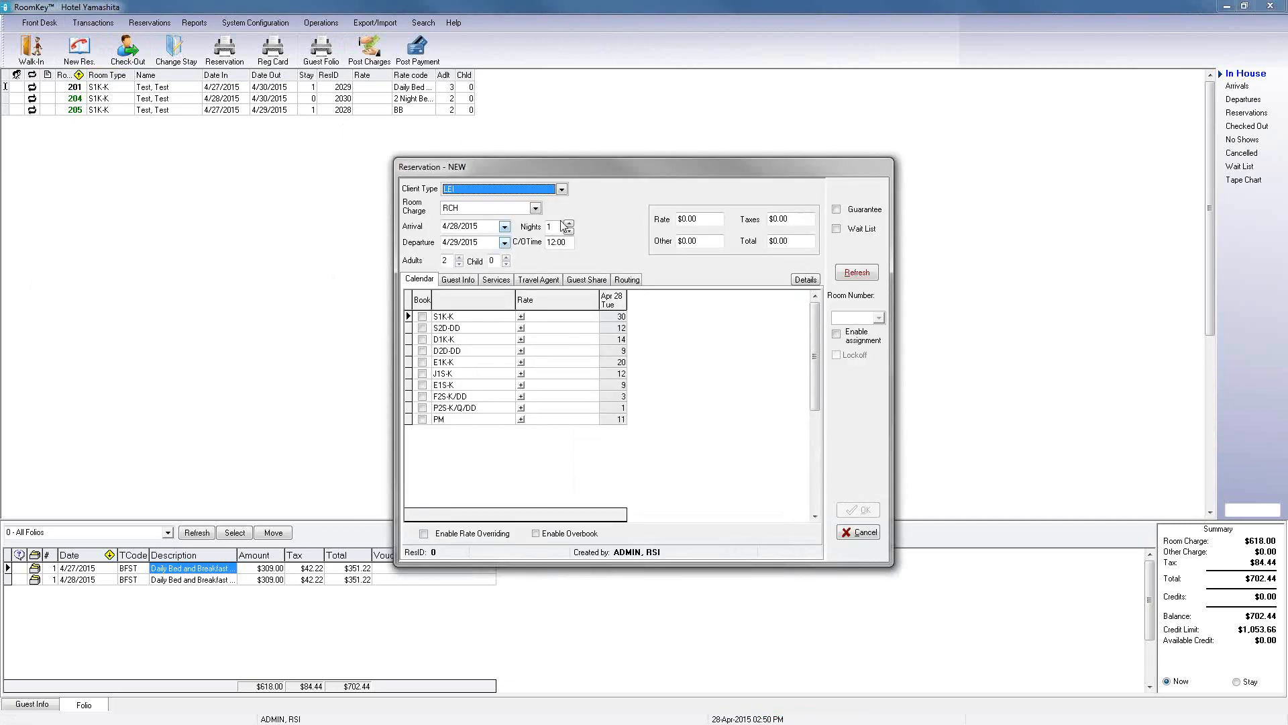
pyautogui.click(562, 190)
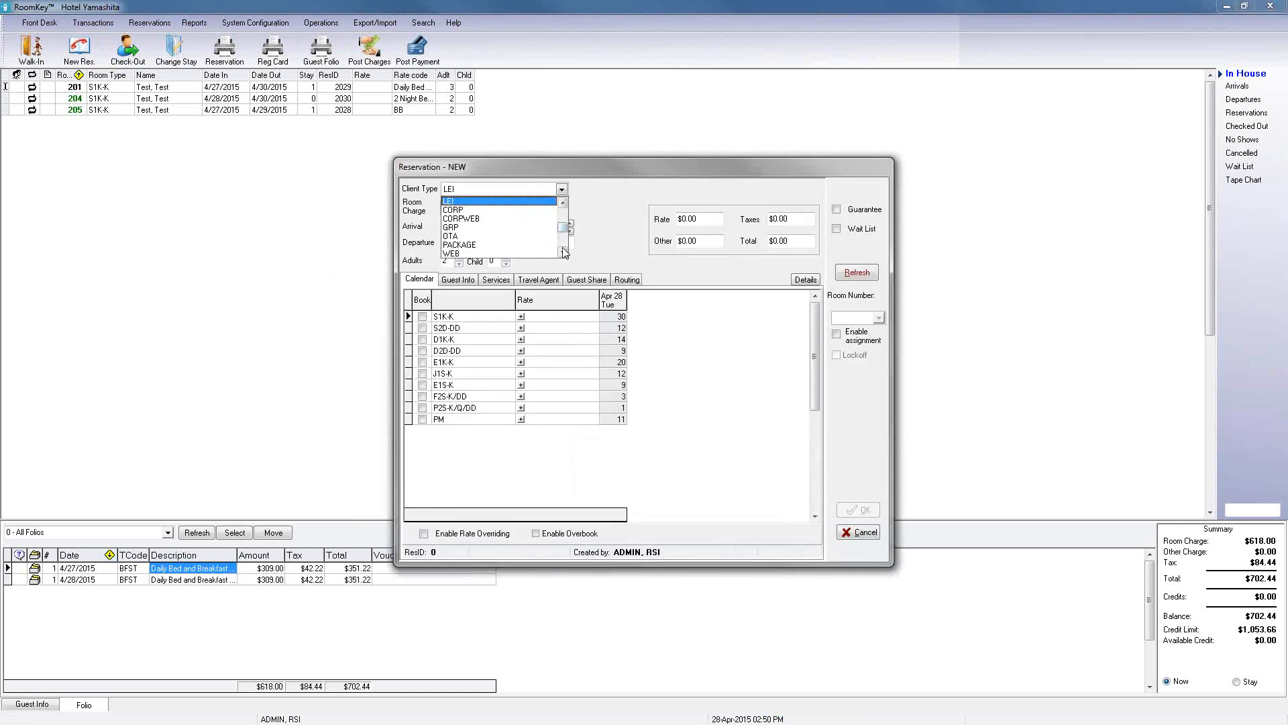
pyautogui.click(564, 251)
pyautogui.click(460, 236)
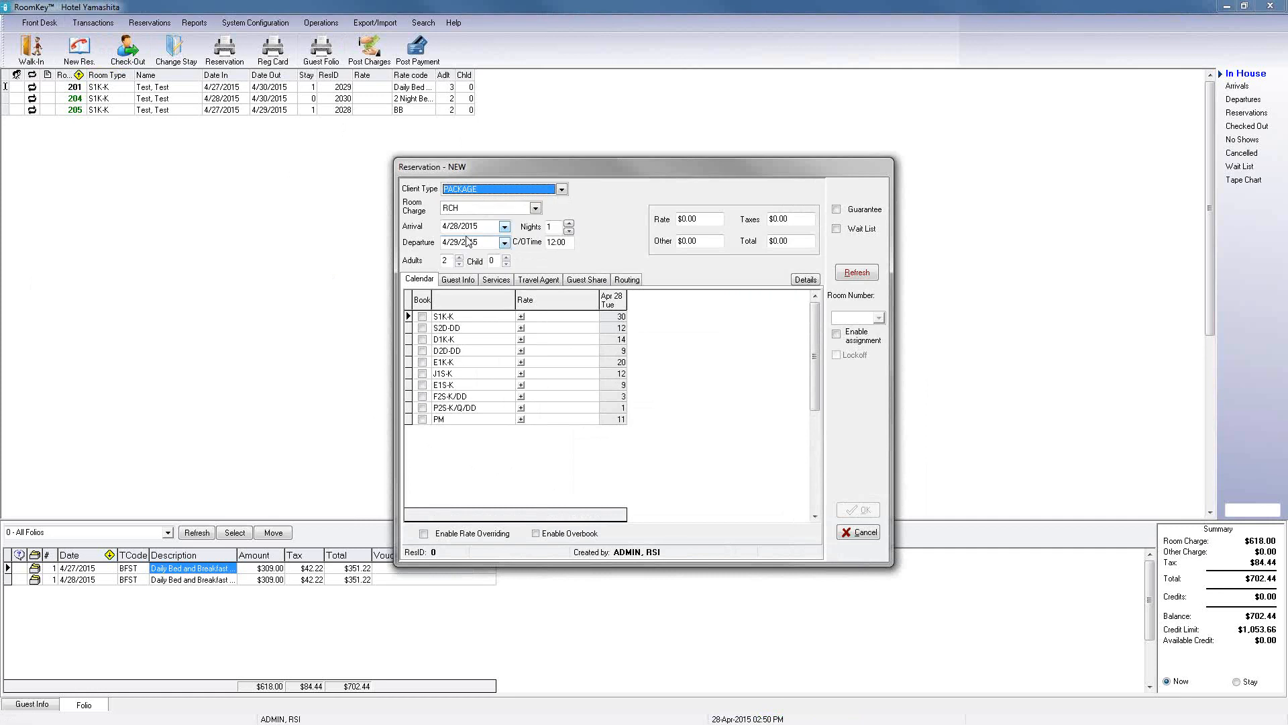
pyautogui.click(569, 225)
pyautogui.click(569, 224)
pyautogui.click(569, 225)
pyautogui.click(569, 225)
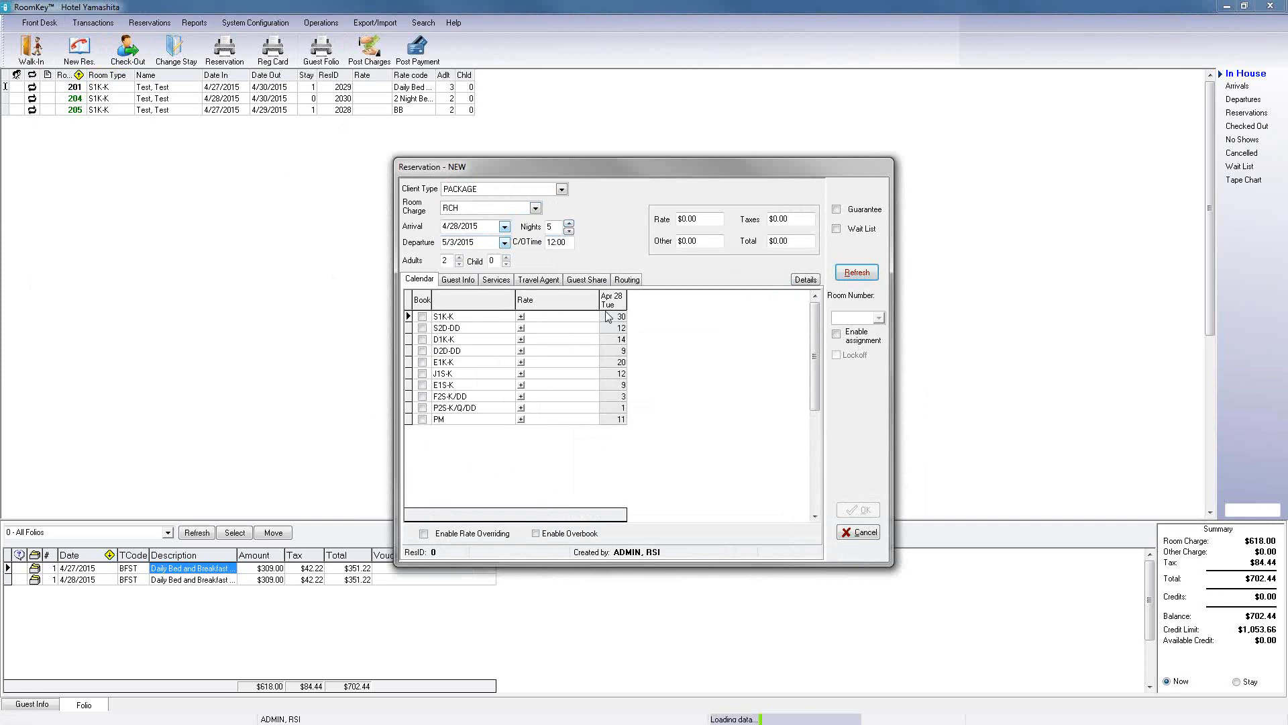
# Step: Expand the S1K-K rates and open the custom rate calendar for the Daily Bed and Breakfast Package
pyautogui.click(522, 317)
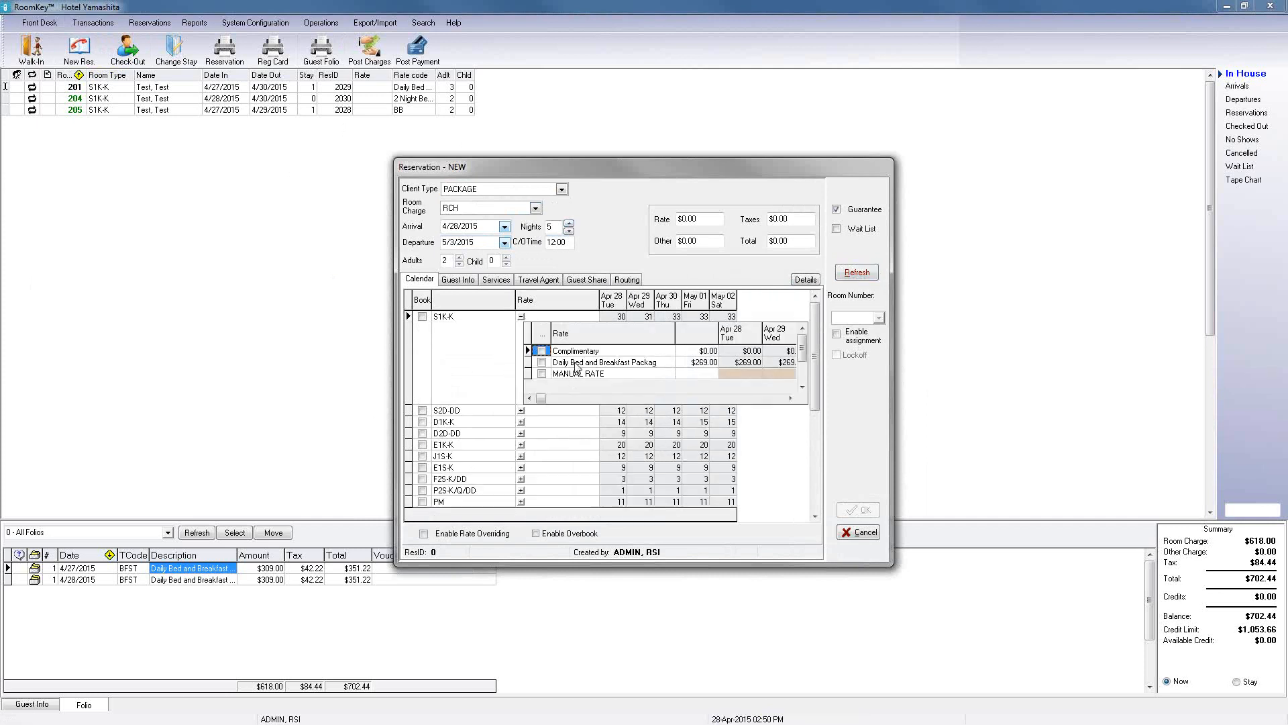
pyautogui.click(616, 363)
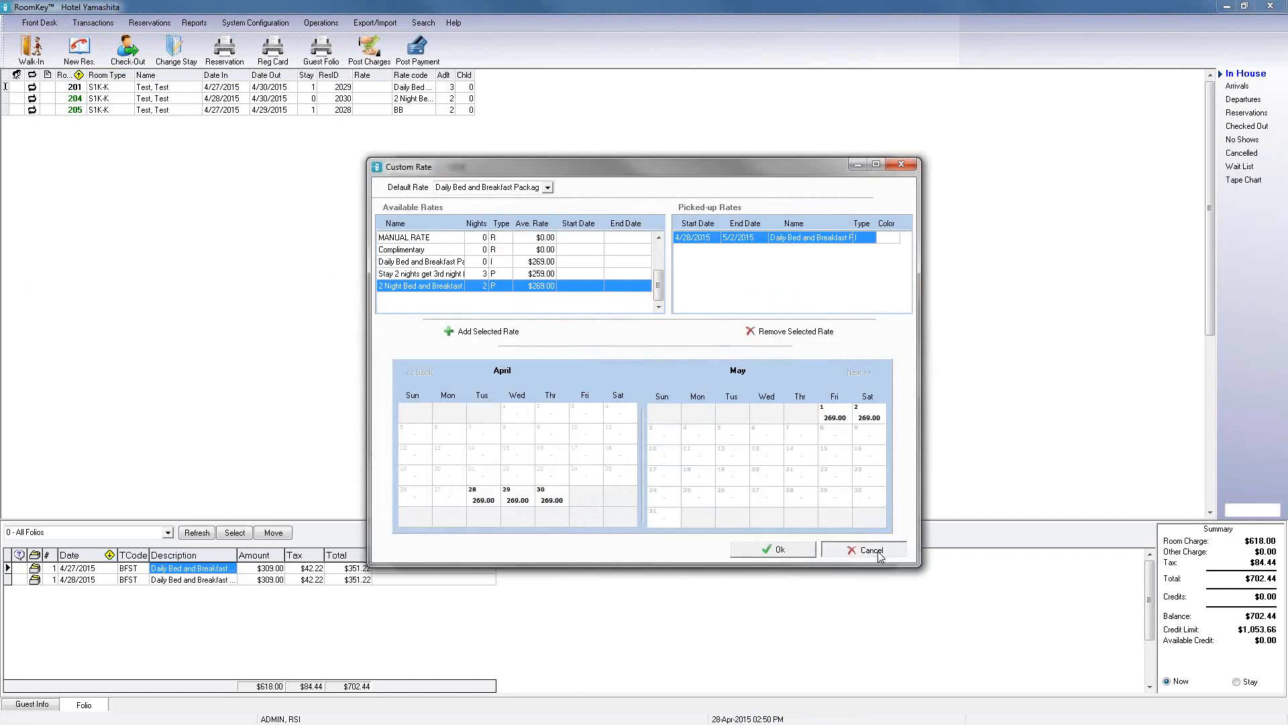
pyautogui.click(871, 550)
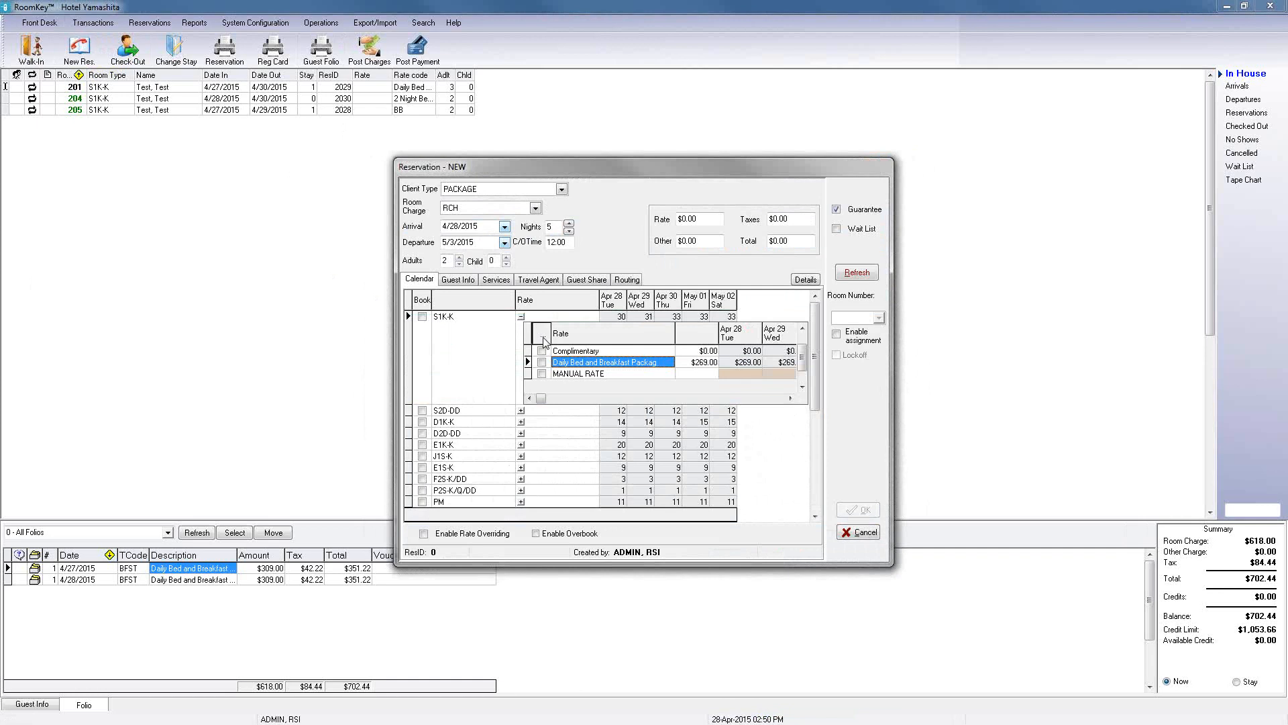
# Step: Examine the per-date rate options in the custom rate calendar for Apr 28 and Apr 29 without changing them
pyautogui.click(543, 341)
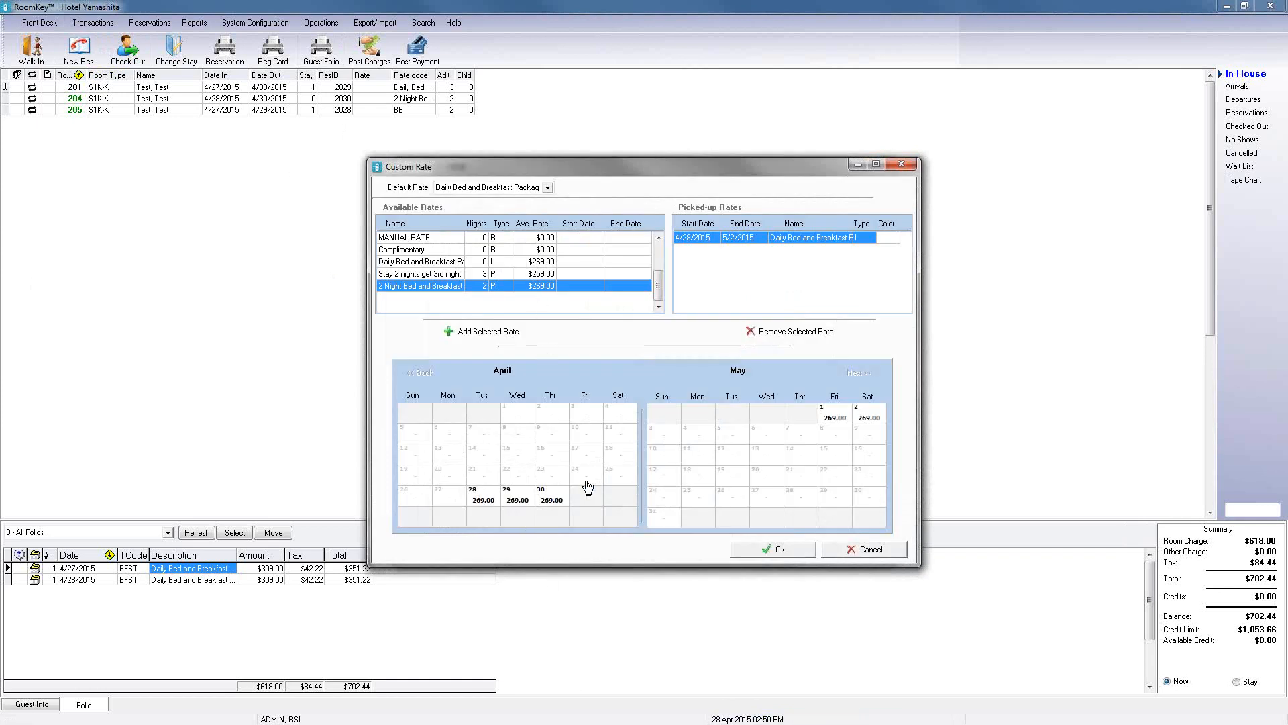
pyautogui.doubleClick(483, 503)
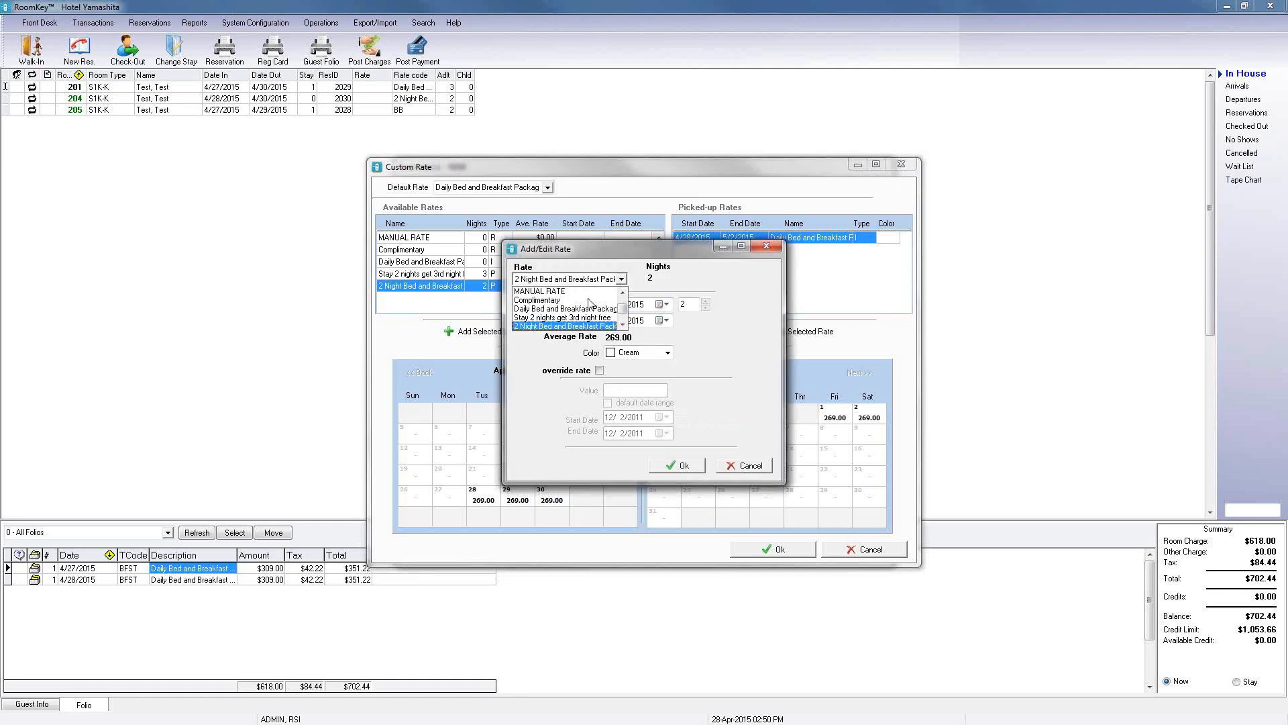
pyautogui.click(621, 278)
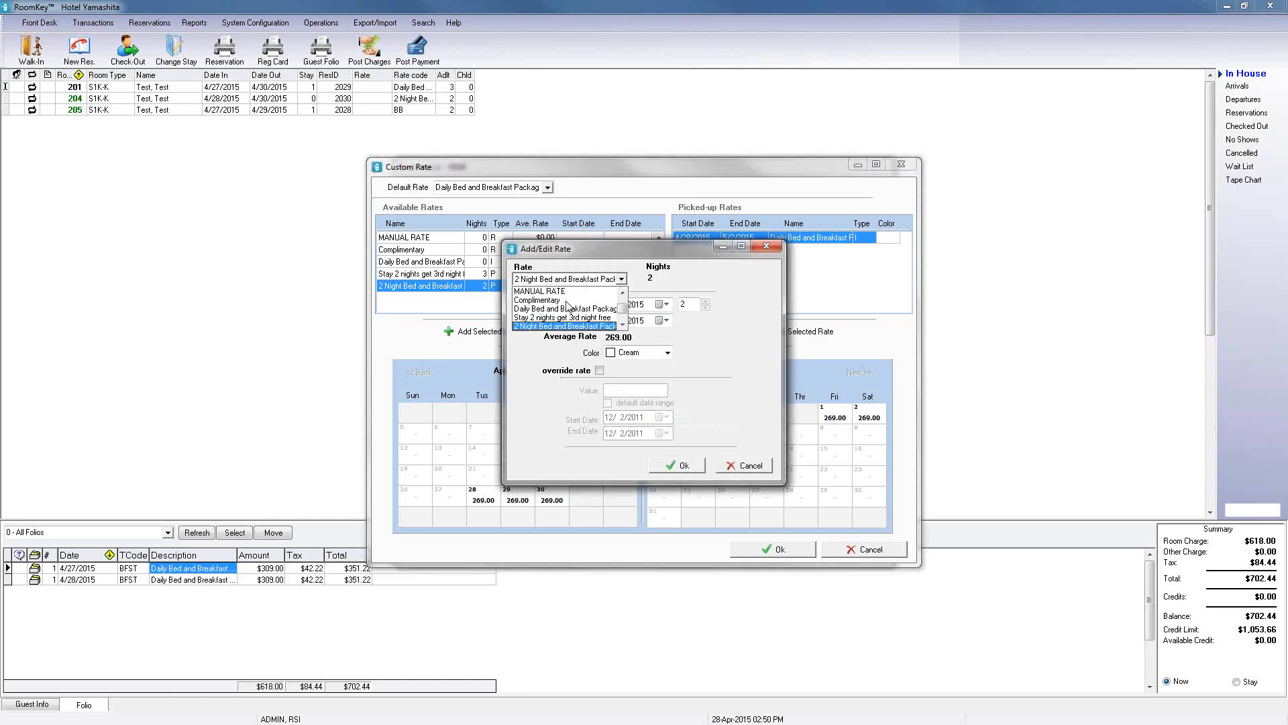
pyautogui.click(712, 284)
pyautogui.click(731, 470)
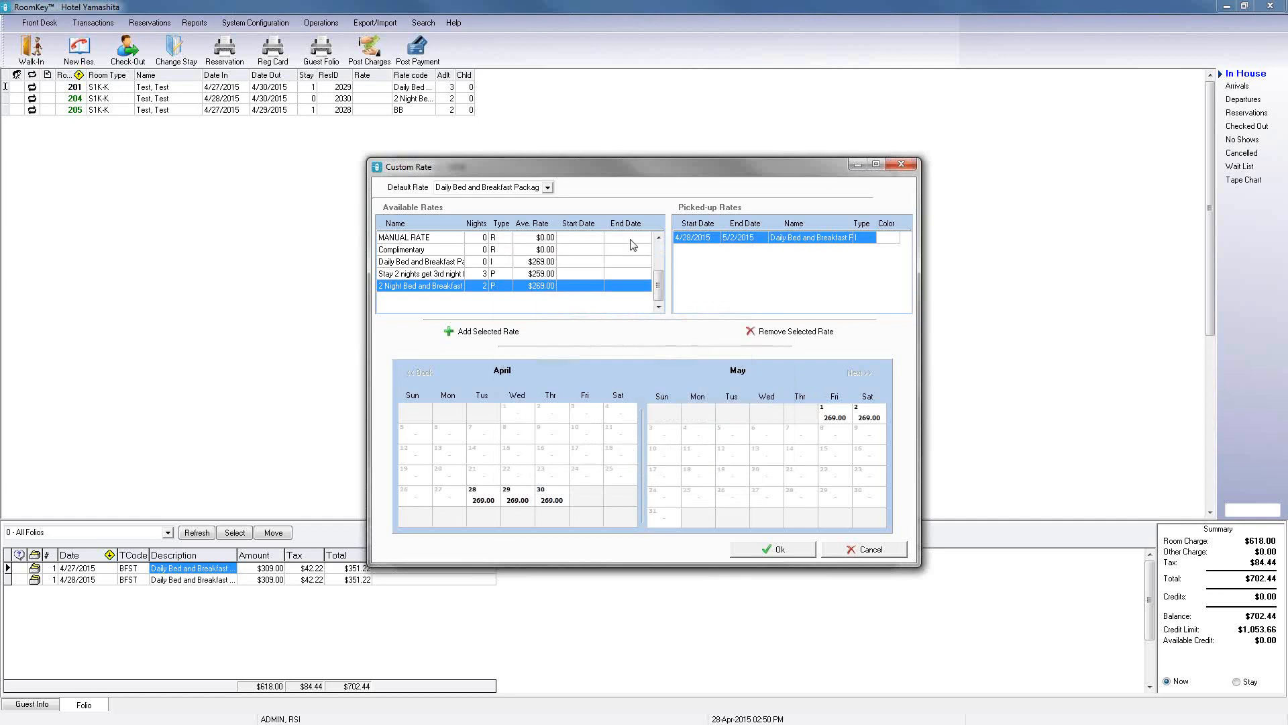
pyautogui.doubleClick(523, 498)
pyautogui.click(622, 278)
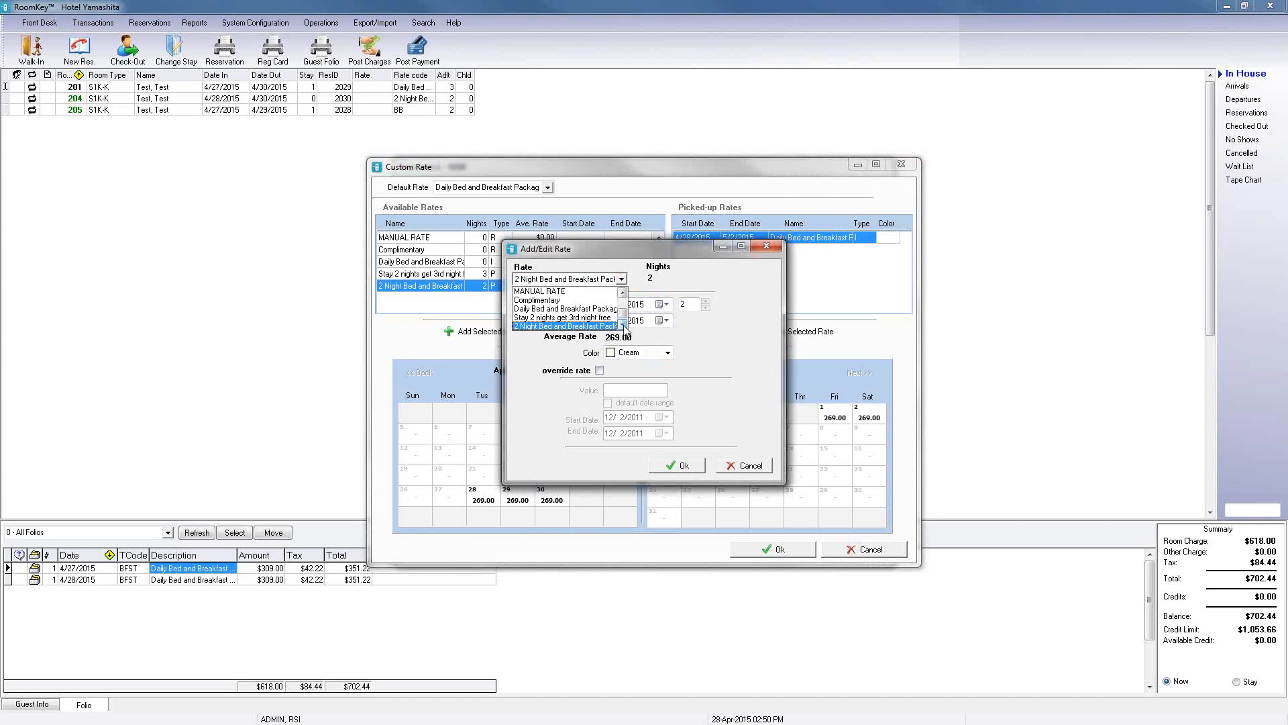
pyautogui.click(741, 466)
pyautogui.click(741, 466)
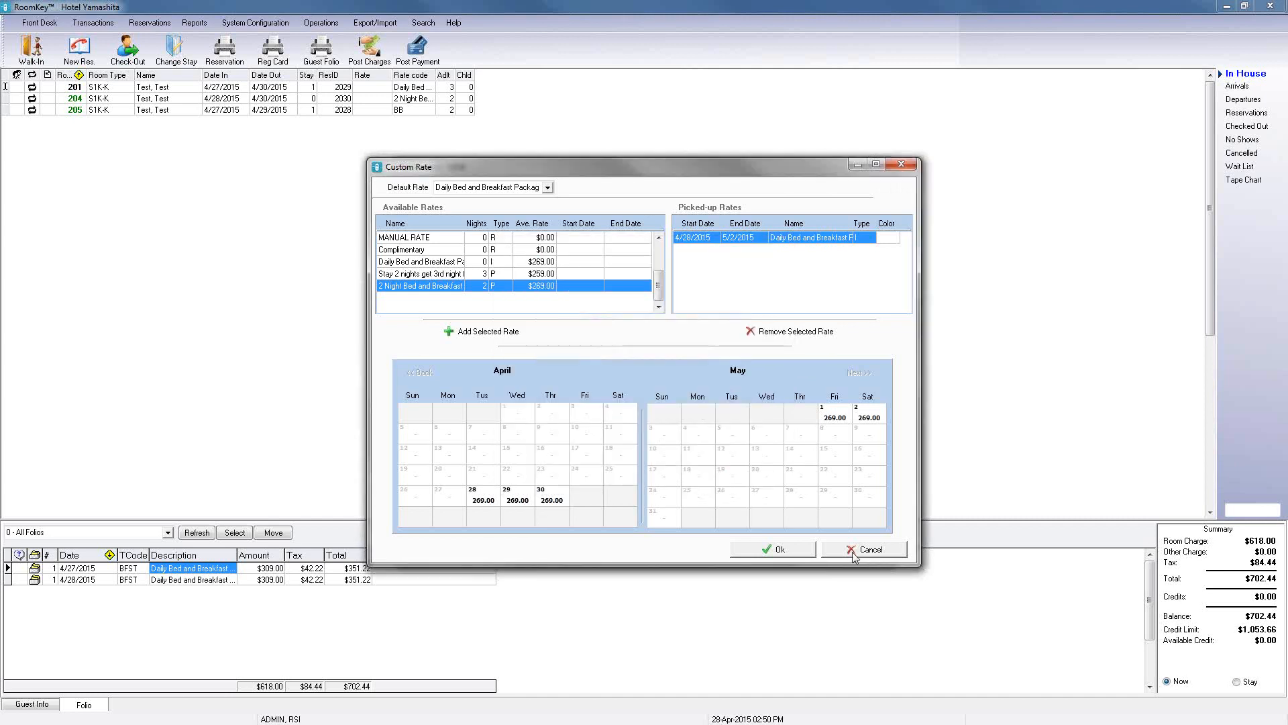
pyautogui.click(854, 557)
# Step: Switch the reservation's client type to LEI and refresh the availability
pyautogui.click(562, 189)
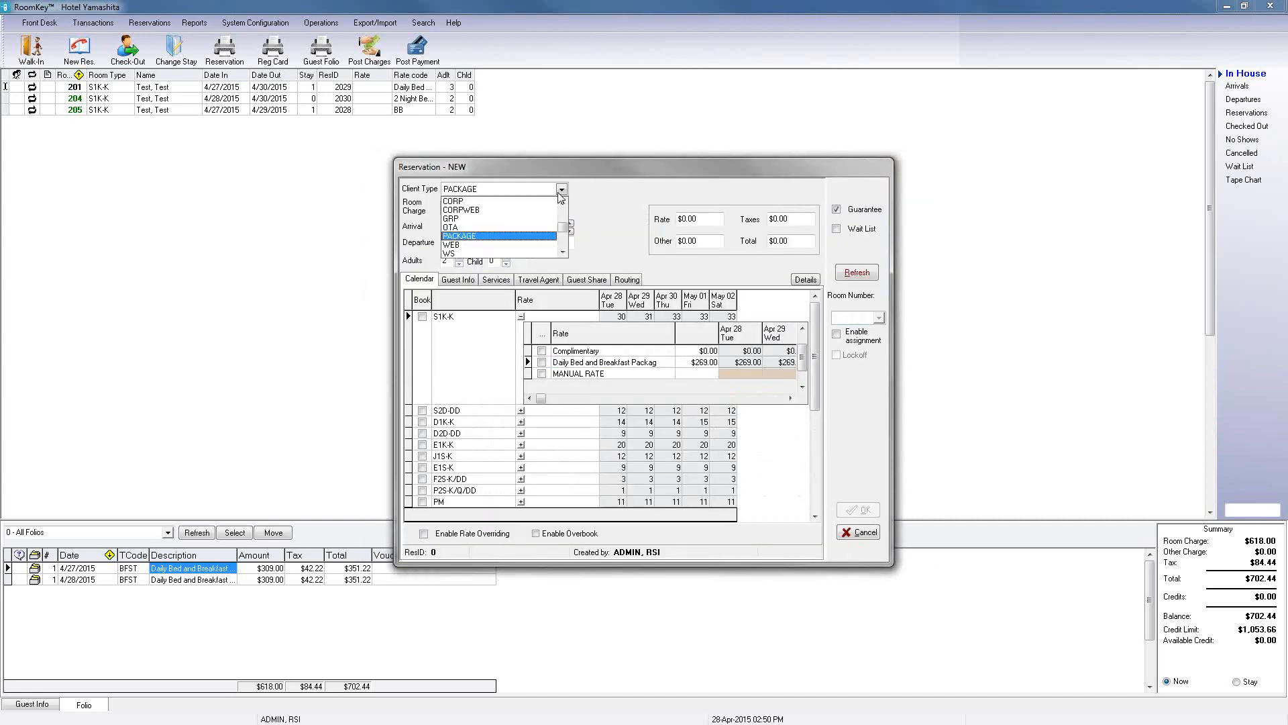
pyautogui.click(562, 213)
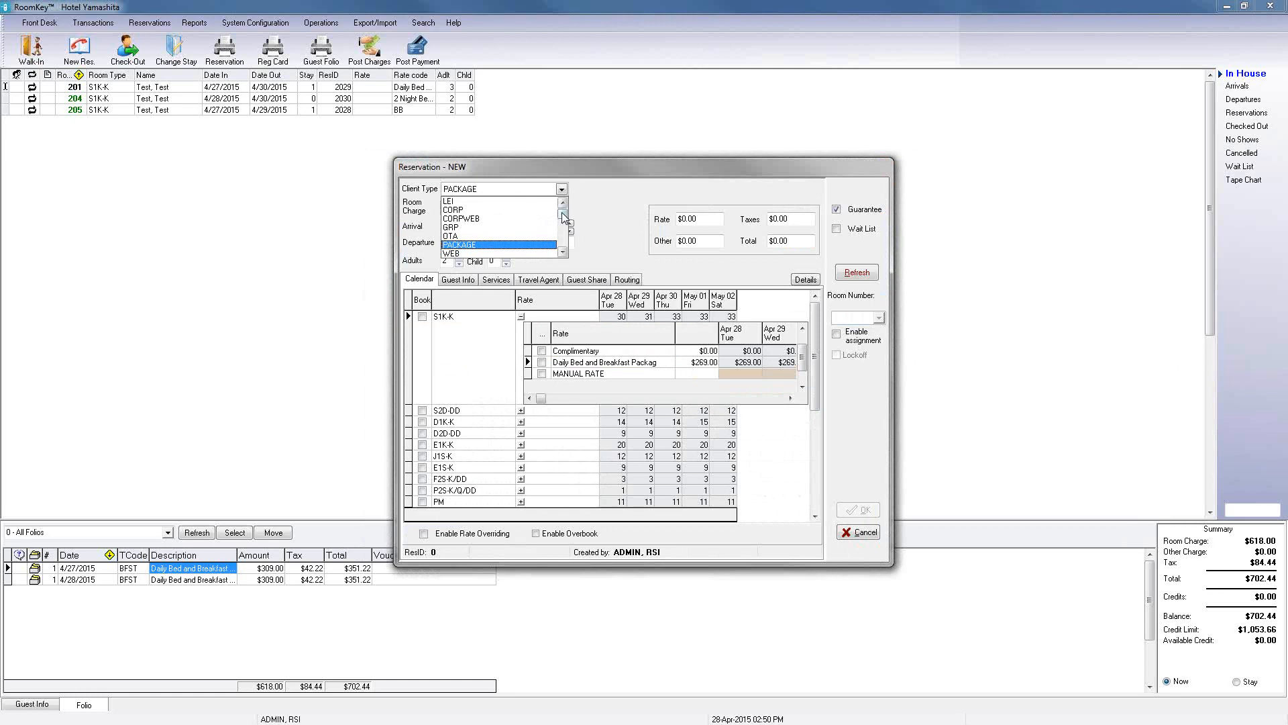
pyautogui.click(482, 202)
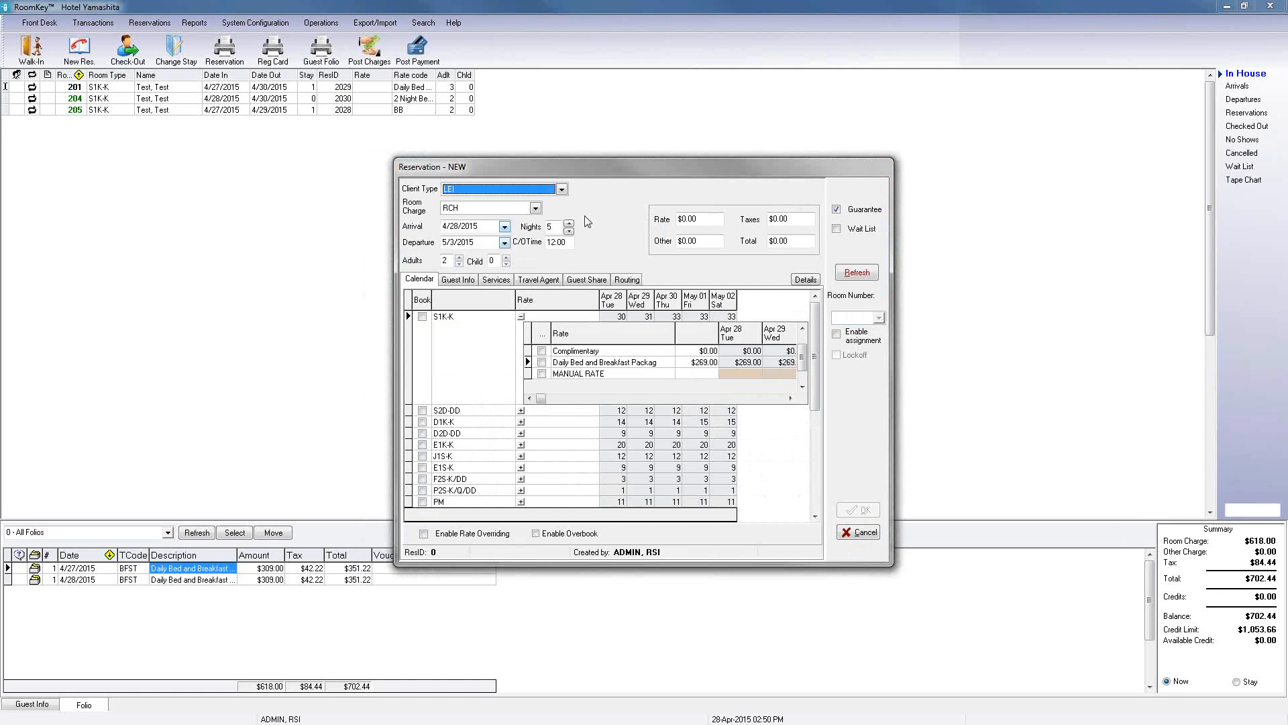
pyautogui.click(857, 274)
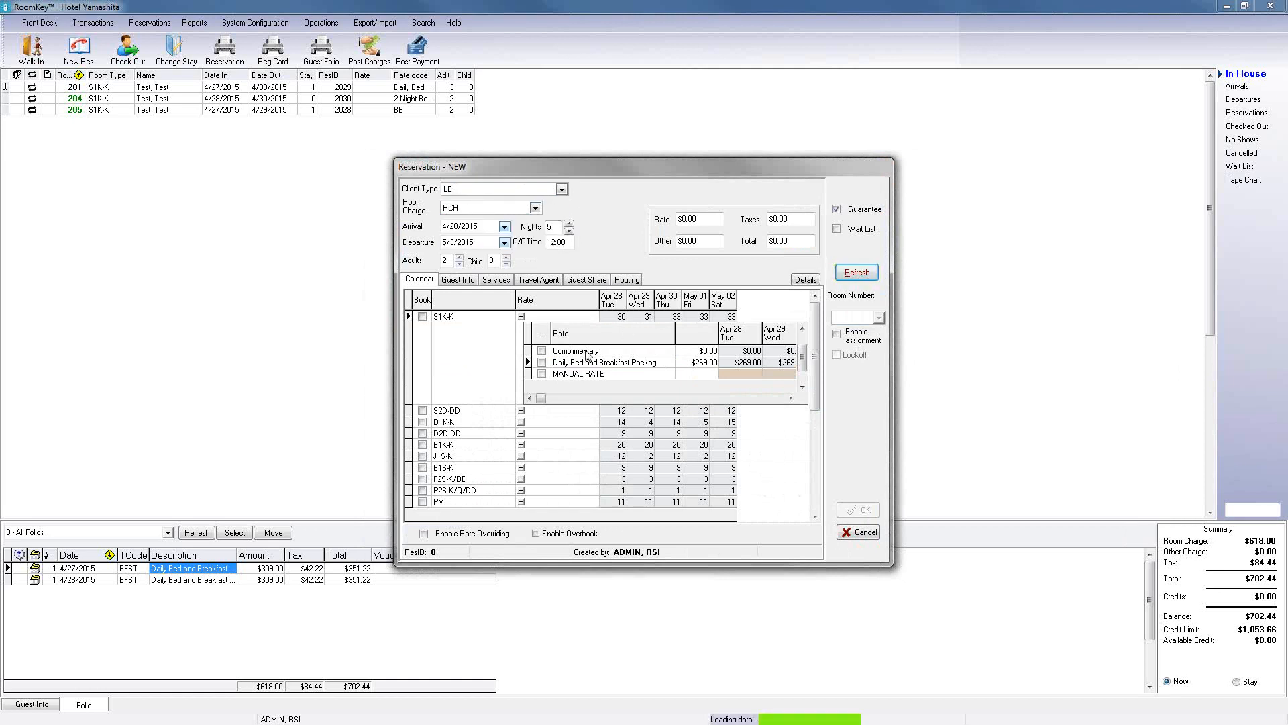
# Step: Select Best Available Rate for the S1K-K room and open its custom rate calendar
pyautogui.click(520, 317)
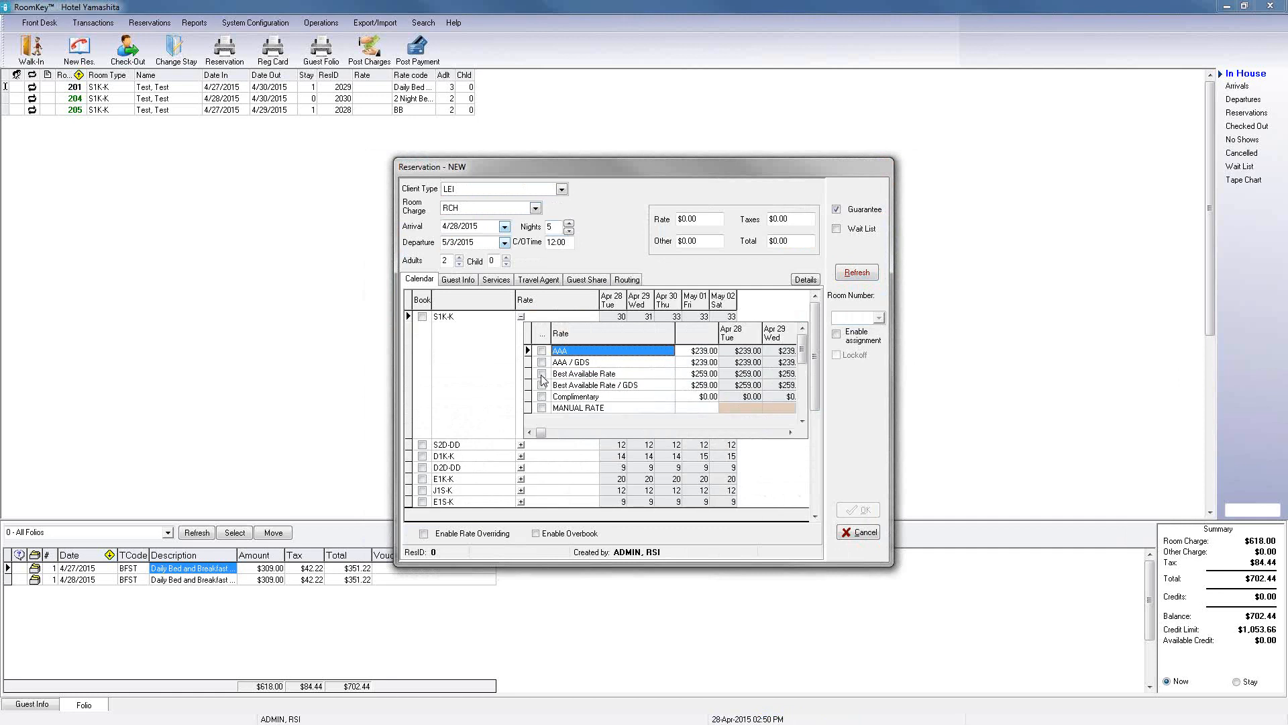
pyautogui.click(541, 377)
pyautogui.click(522, 318)
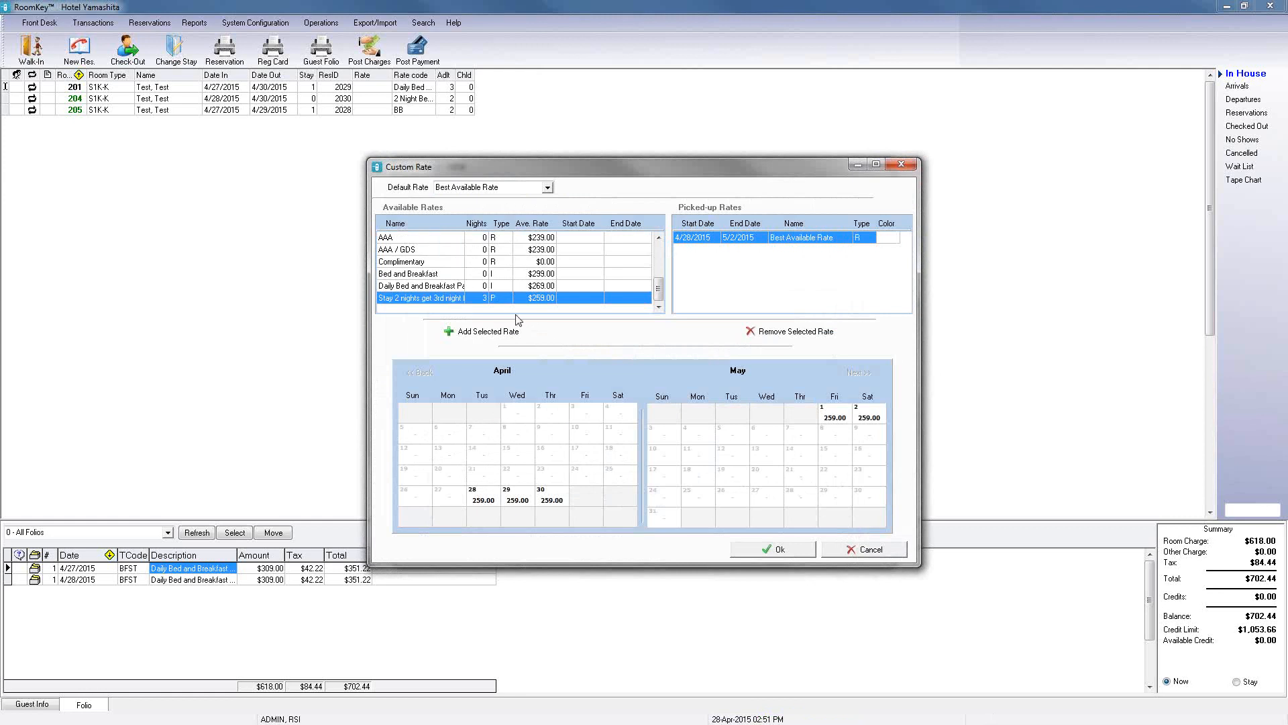
# Step: Try assigning the Daily Bed and Breakfast Package for 2 nights from Apr 29 in yellow, then cancel the custom rate
pyautogui.doubleClick(517, 504)
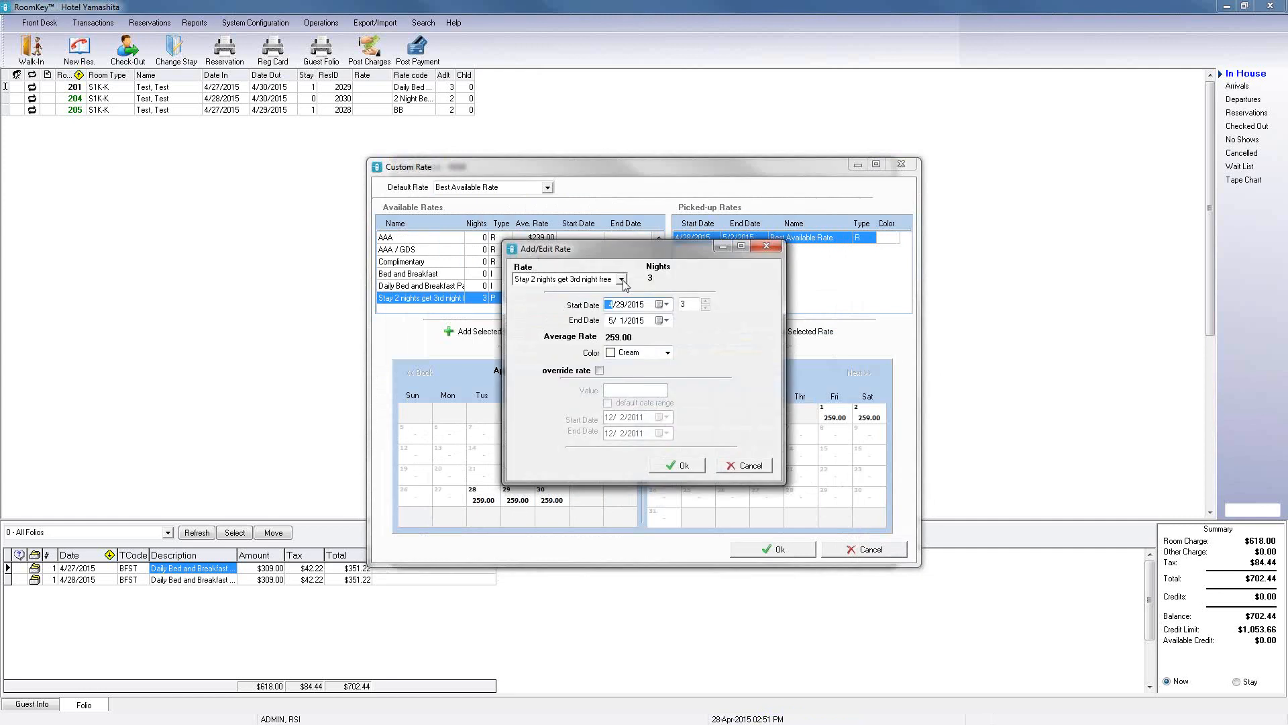
pyautogui.click(622, 280)
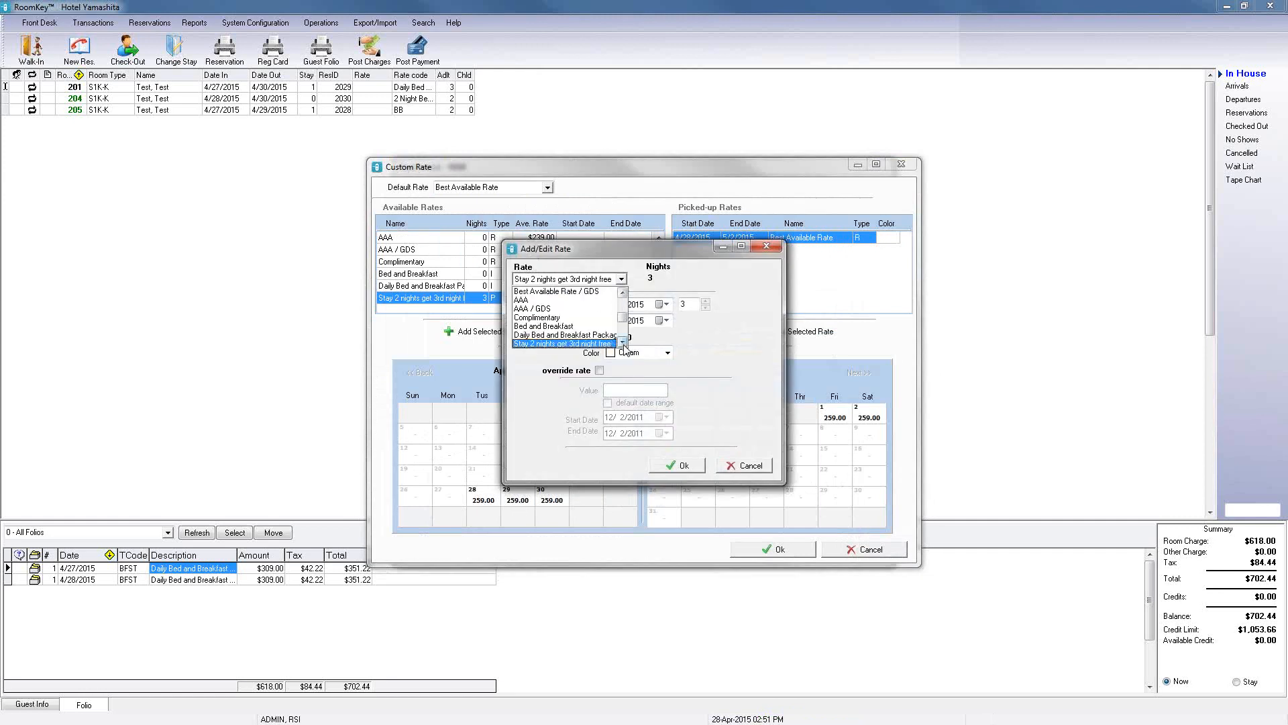
pyautogui.click(560, 335)
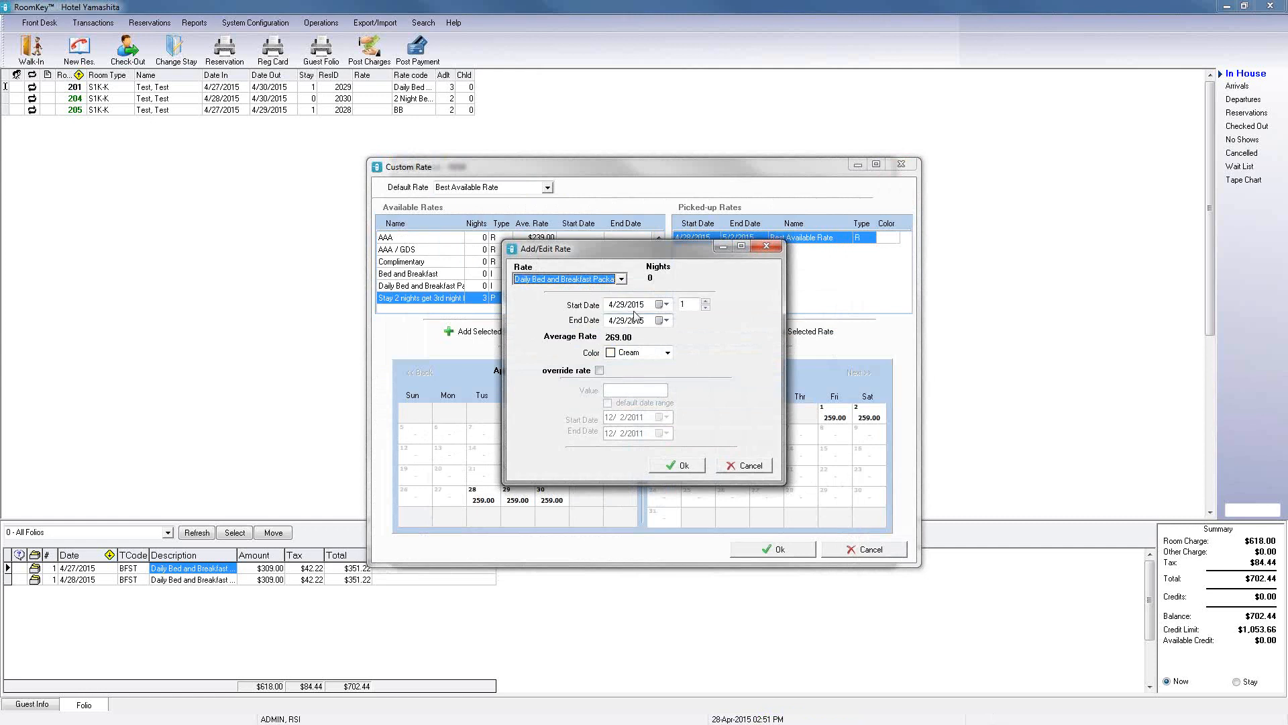
pyautogui.click(705, 302)
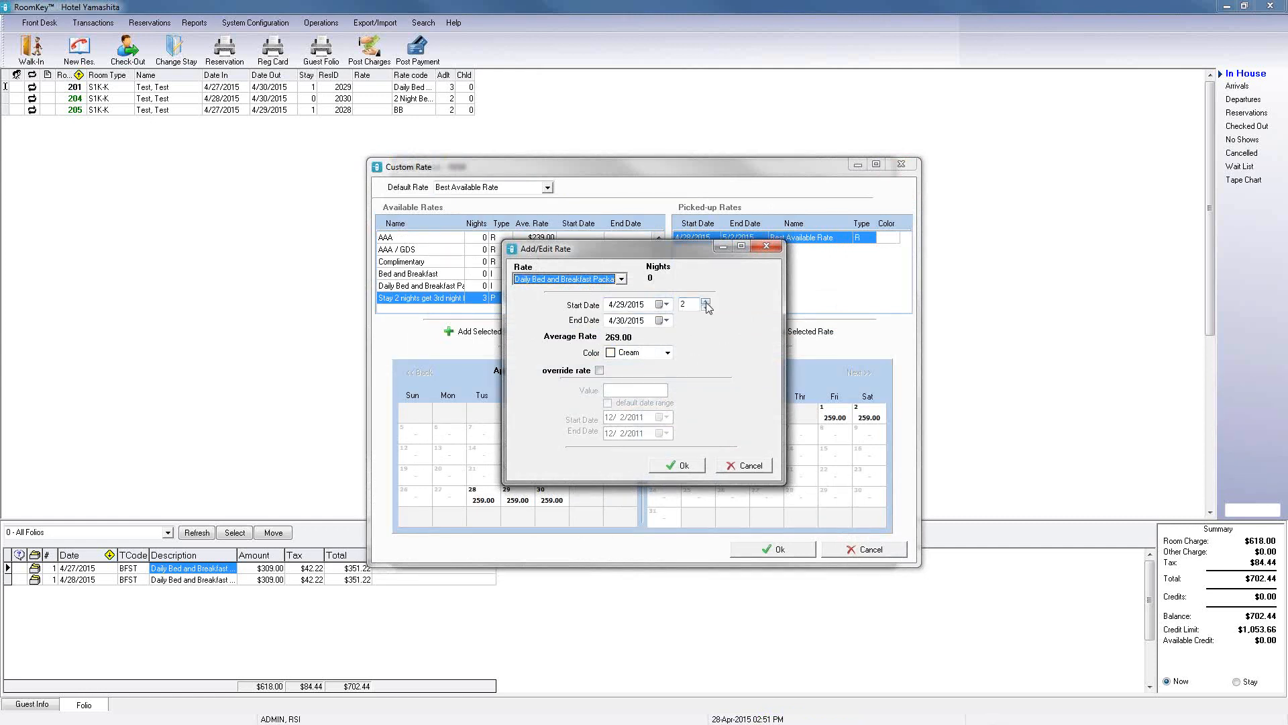
pyautogui.click(668, 352)
pyautogui.click(654, 487)
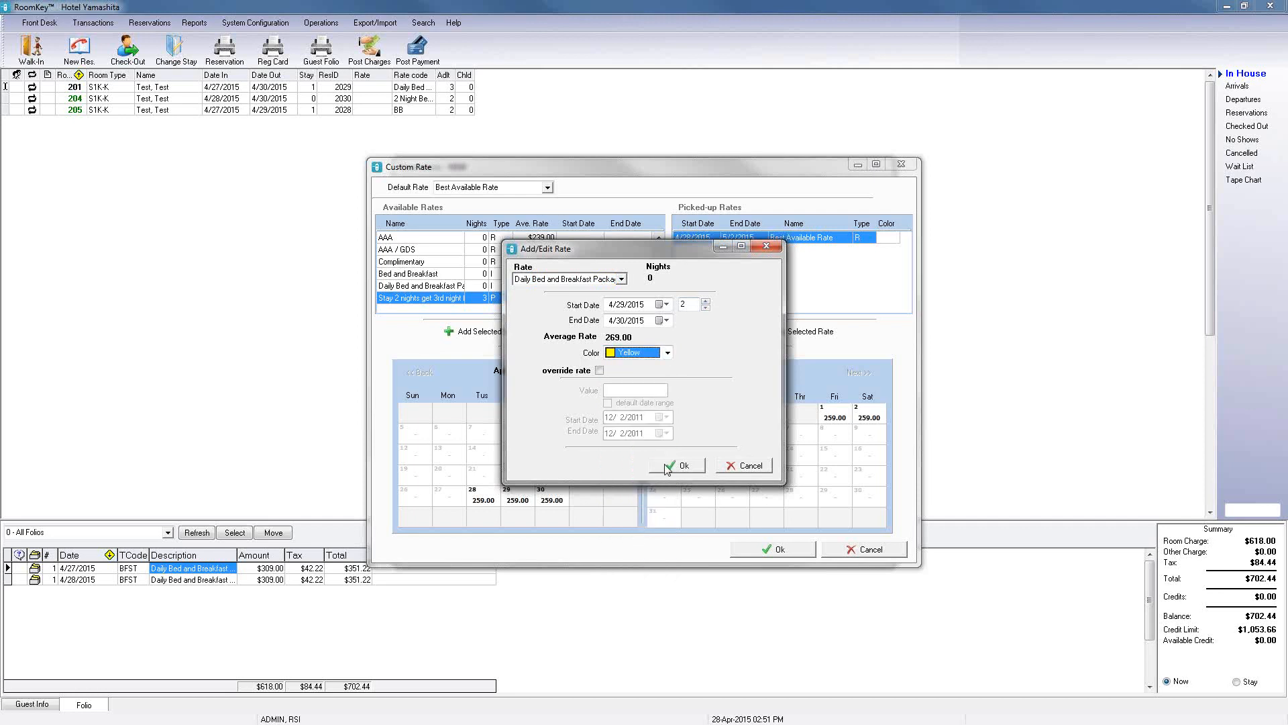
pyautogui.click(671, 471)
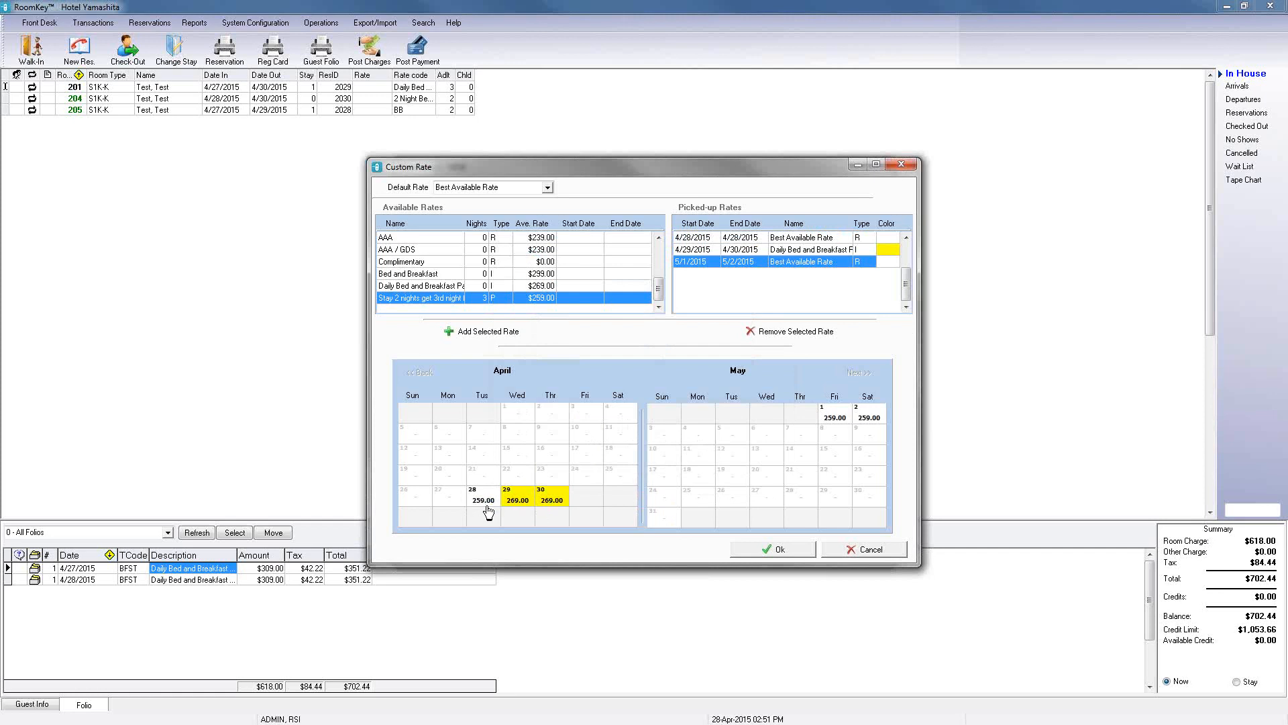
pyautogui.click(897, 555)
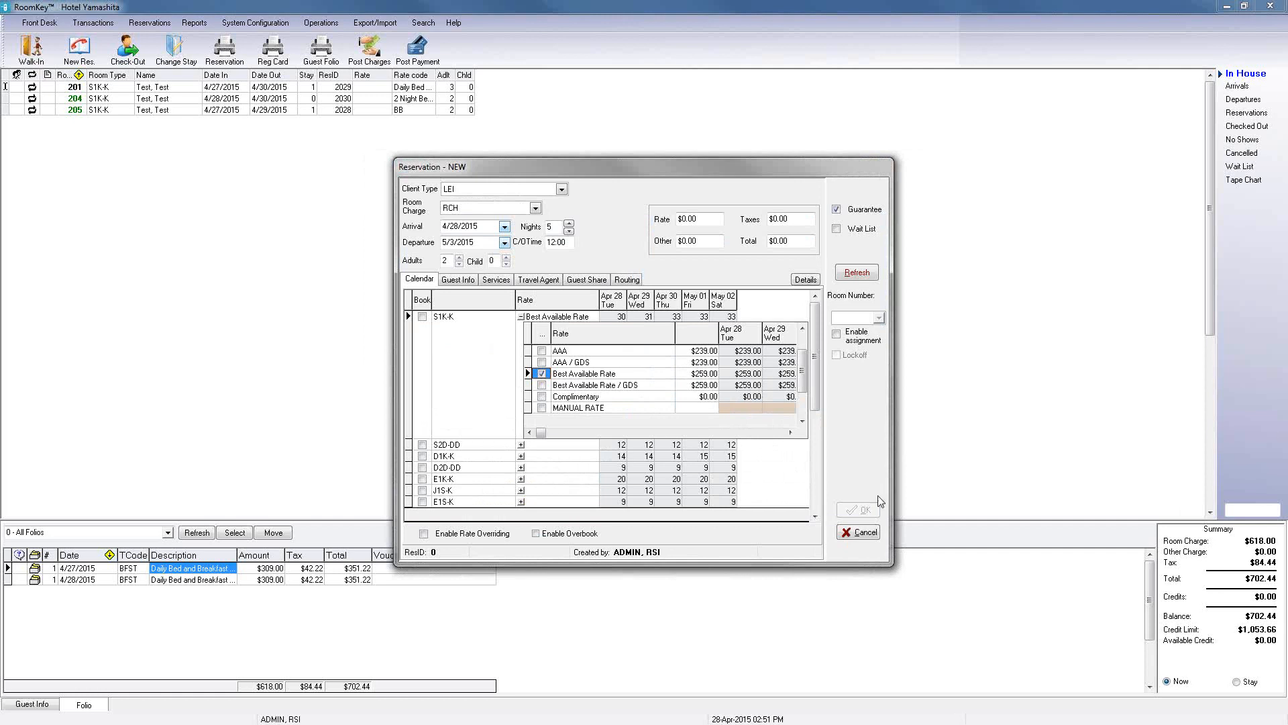
# Step: Cancel the new reservation, choosing Rate Shopping as the abandonment reason
pyautogui.click(865, 534)
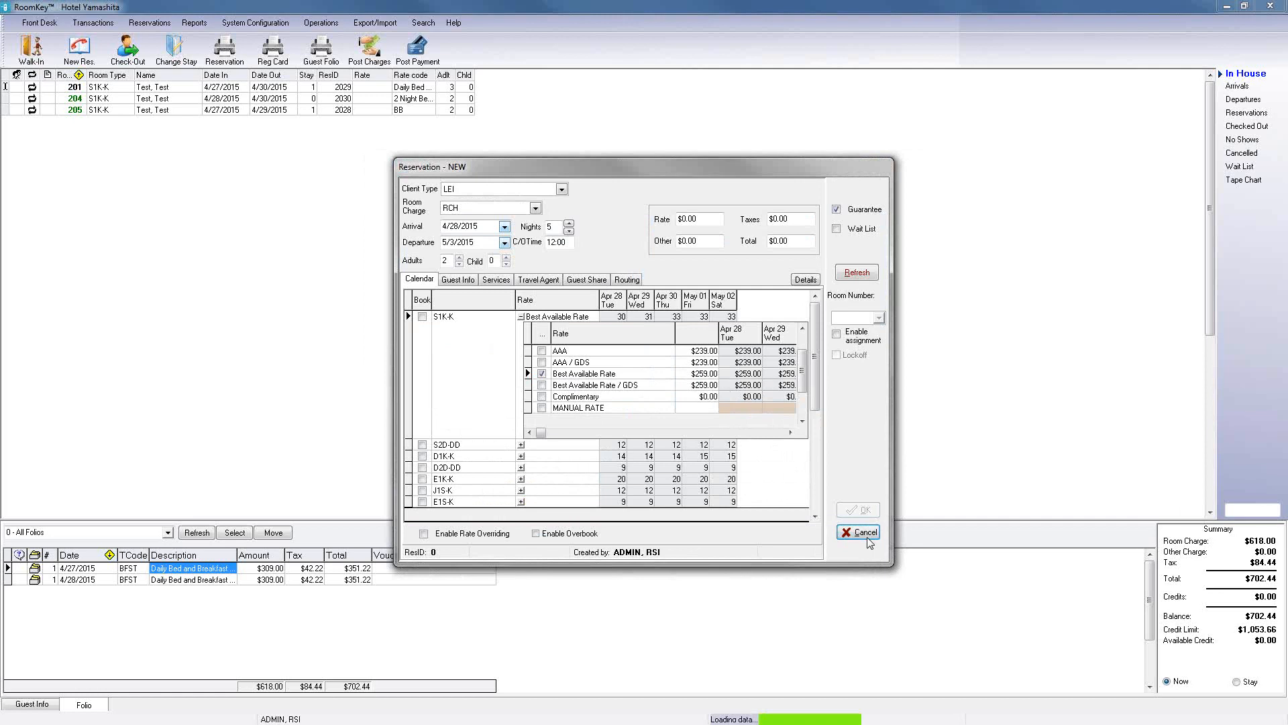
pyautogui.click(738, 376)
pyautogui.click(610, 430)
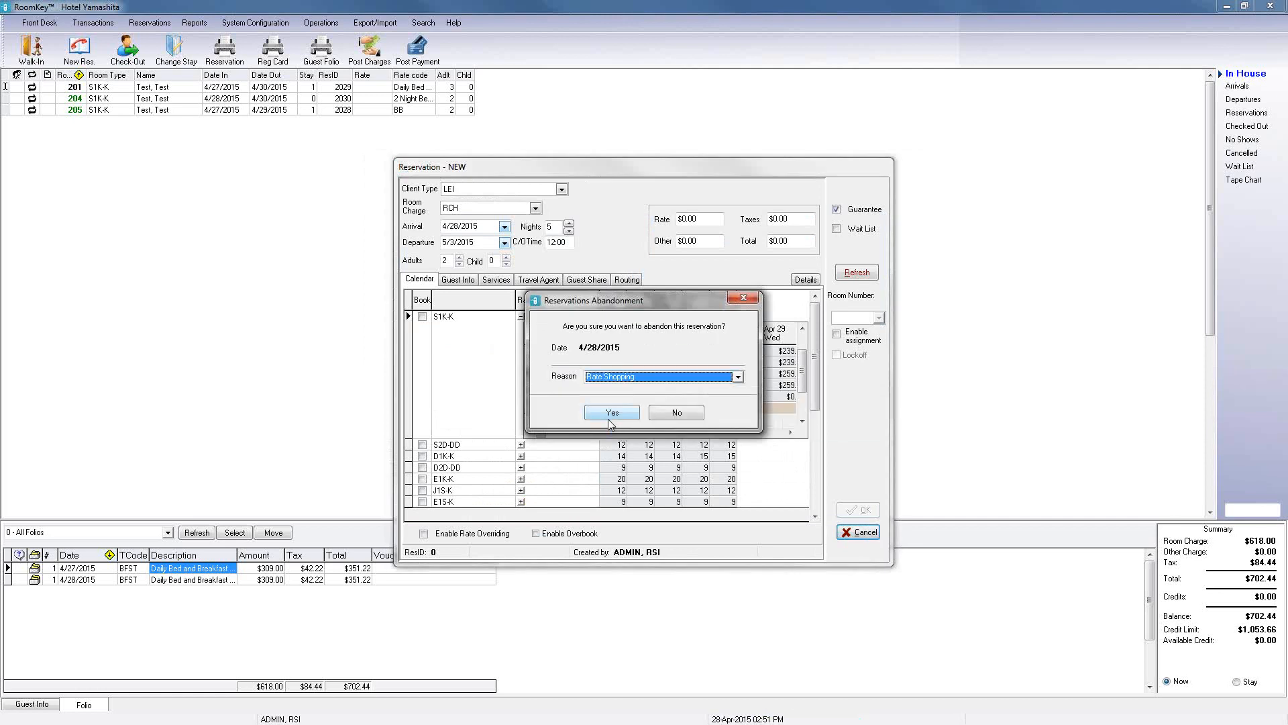
pyautogui.click(612, 412)
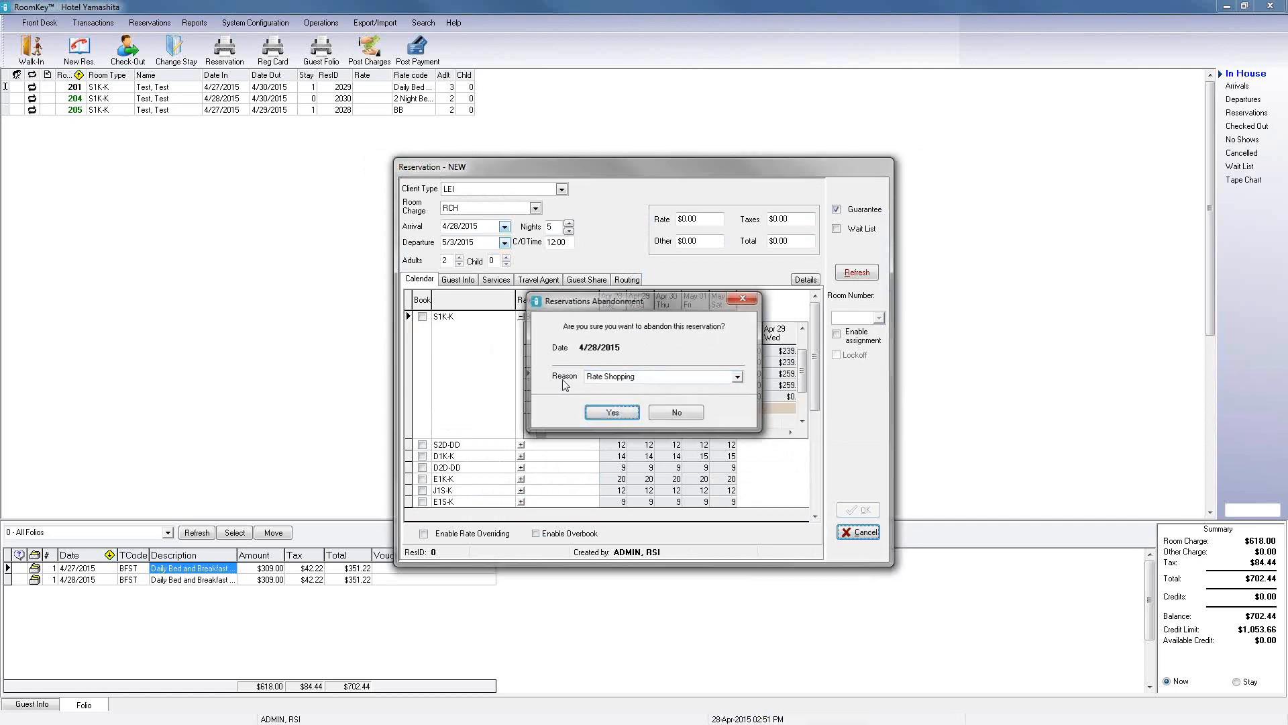
# Step: Reopen Packages & Inclusions and inspect the 3FOR2 package and the Room types & rates and Package transaction tabs
pyautogui.click(276, 22)
pyautogui.click(277, 153)
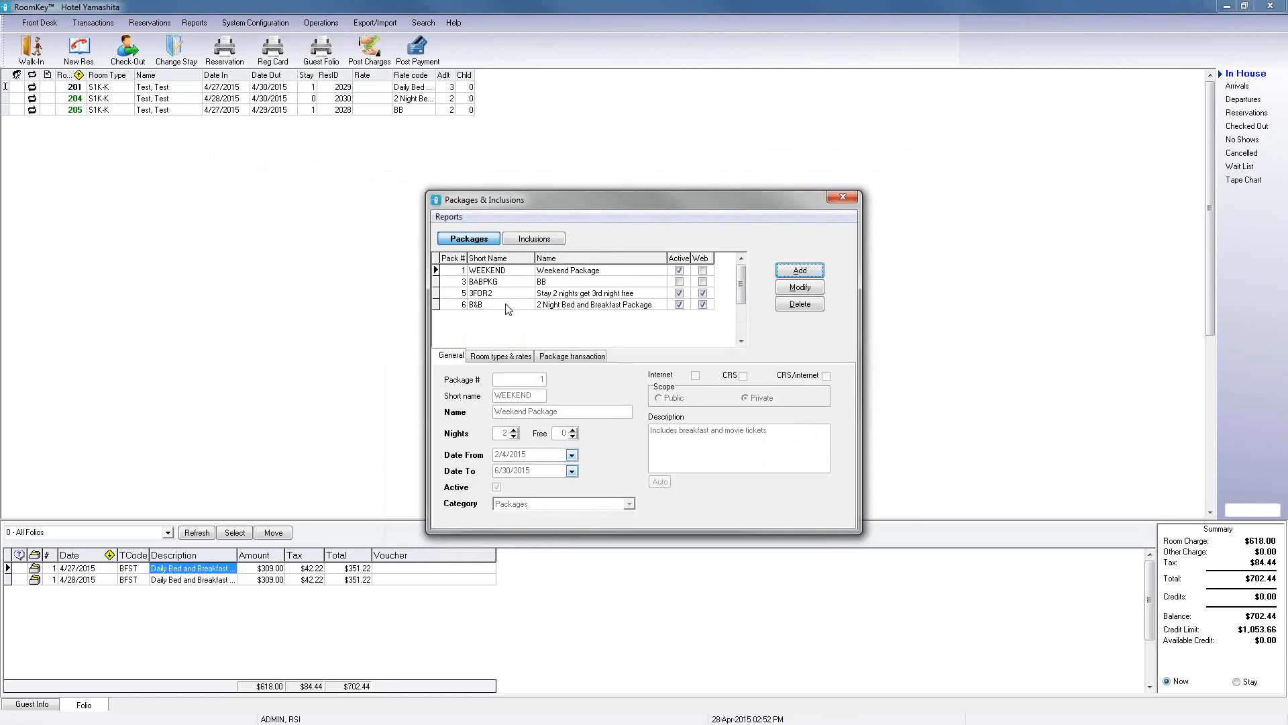
pyautogui.click(511, 295)
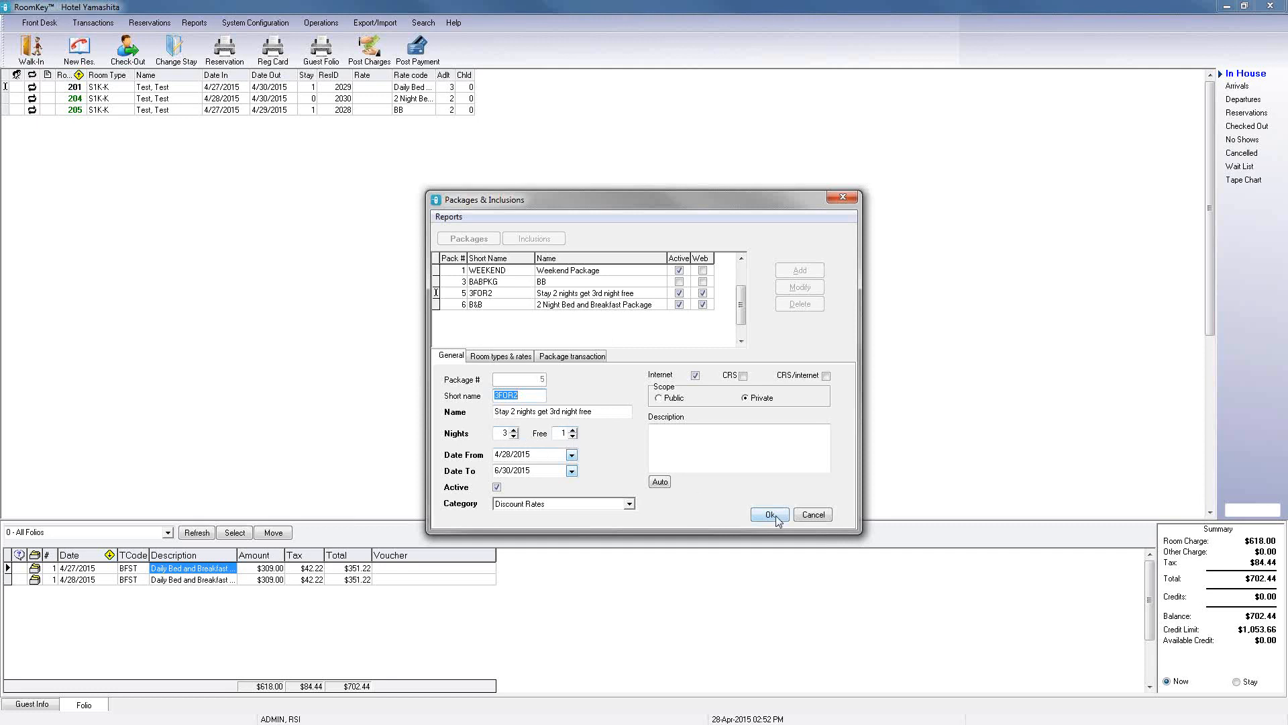
pyautogui.click(812, 515)
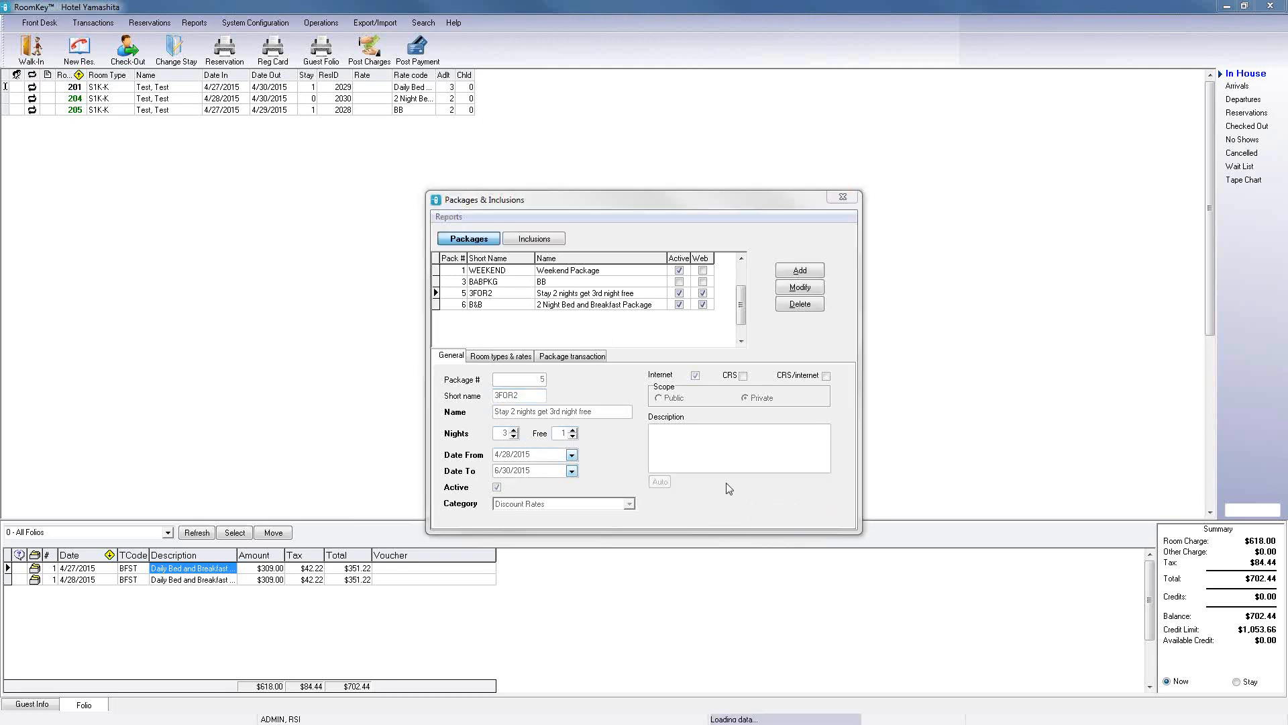
pyautogui.click(517, 357)
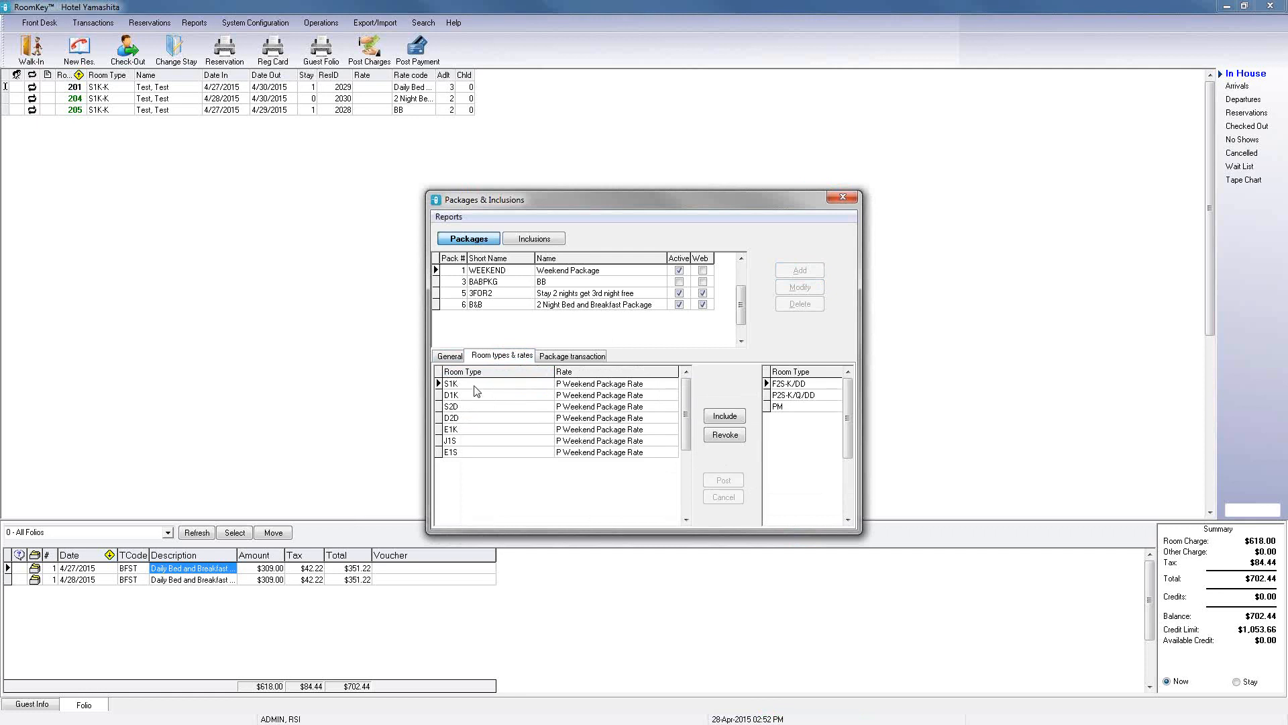
pyautogui.click(552, 357)
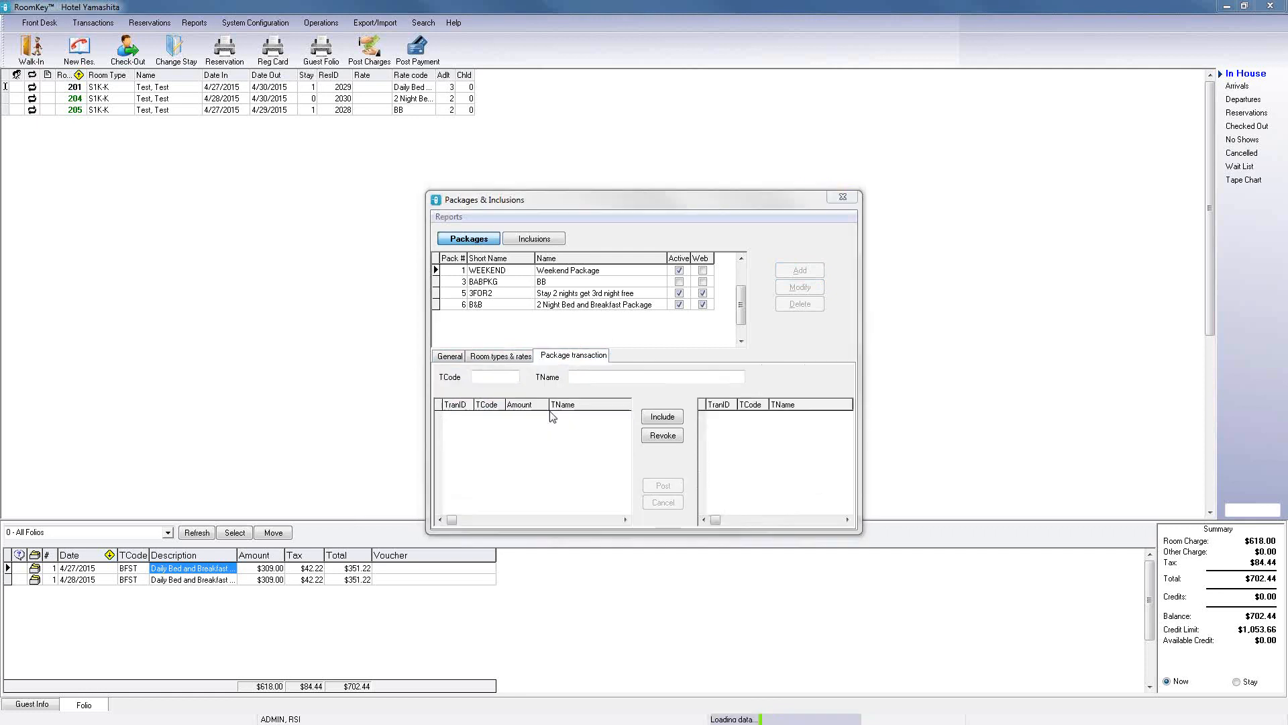
# Step: Go through the 3FOR2 package's Room types & rates, Package transaction and General tabs, then close Packages & Inclusions
pyautogui.click(510, 293)
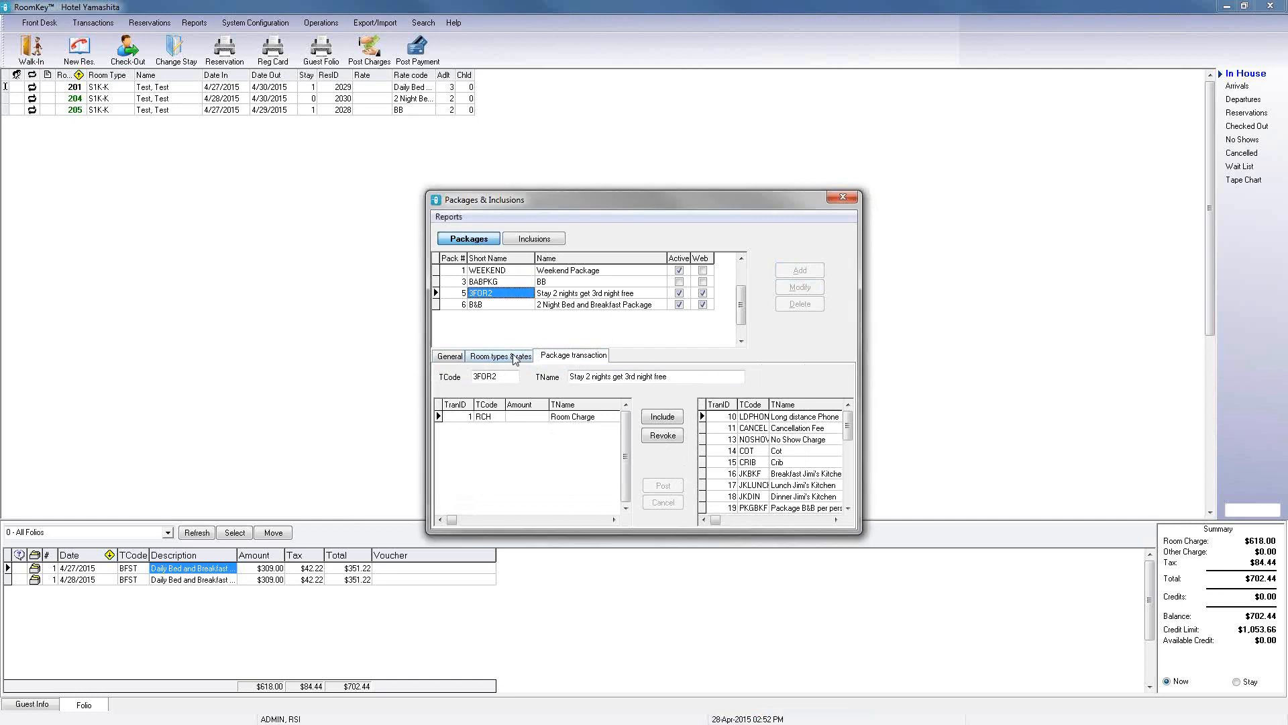
pyautogui.click(516, 358)
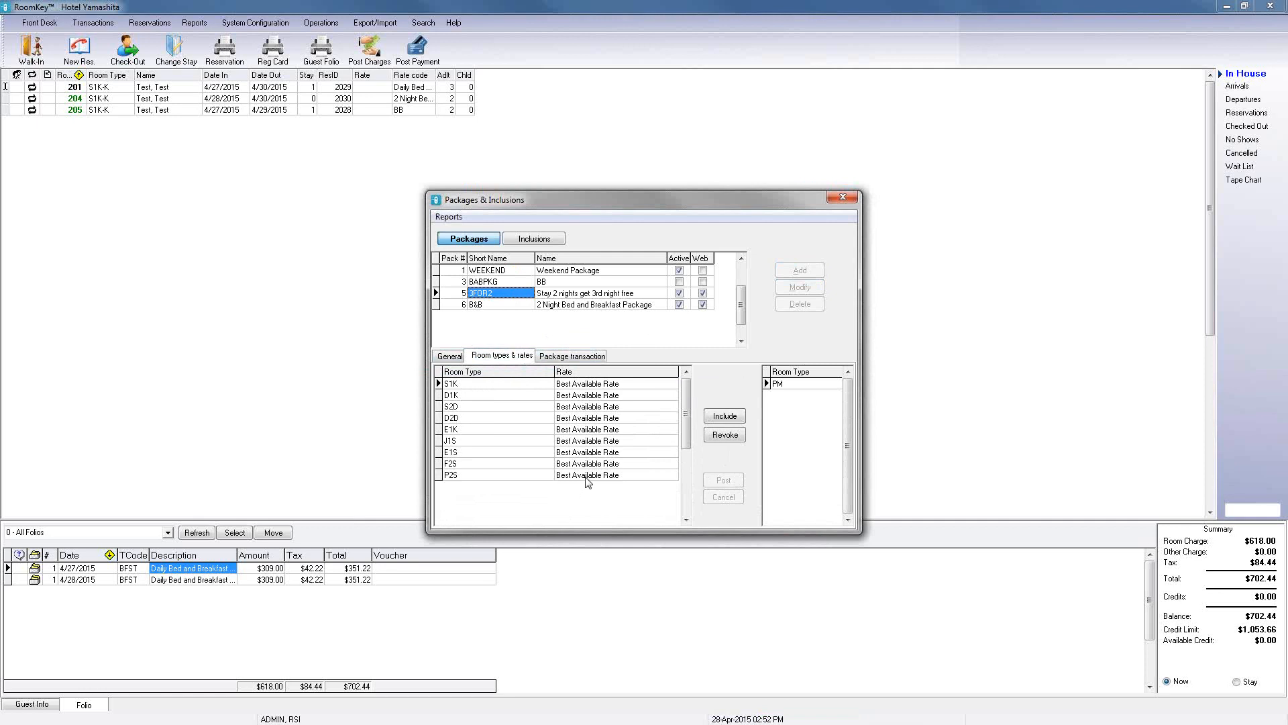
pyautogui.click(570, 360)
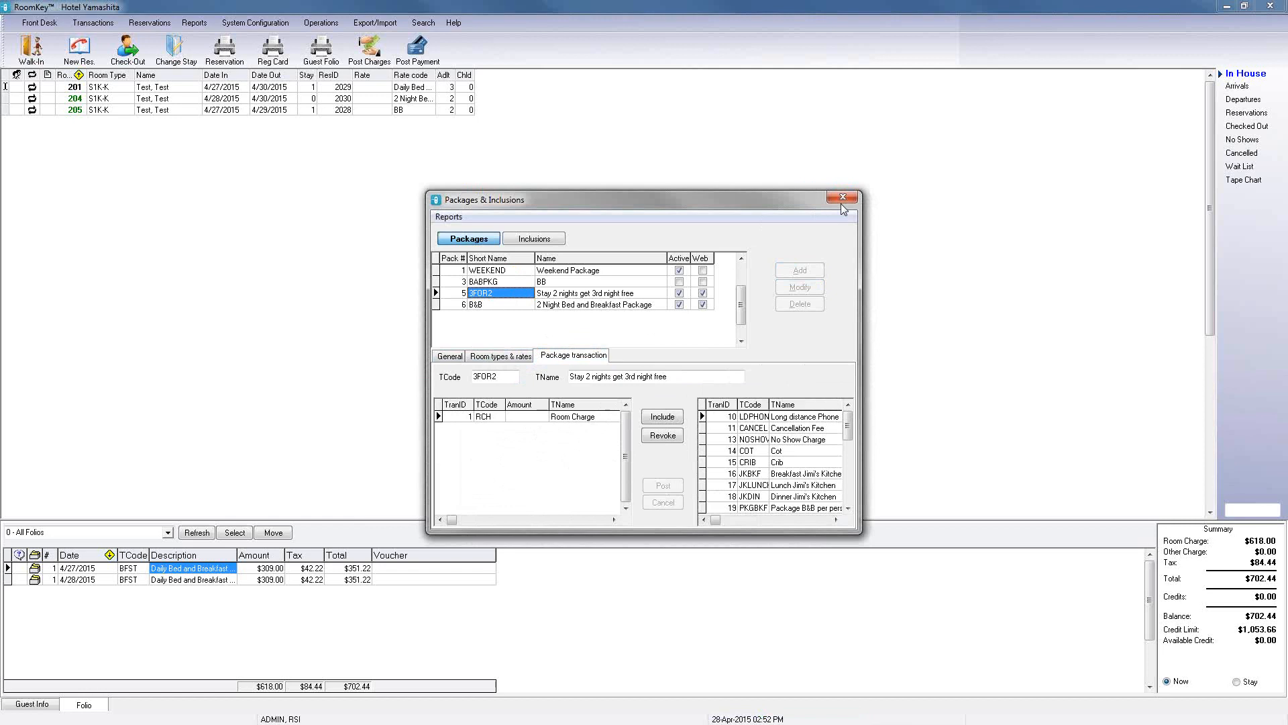
pyautogui.click(451, 356)
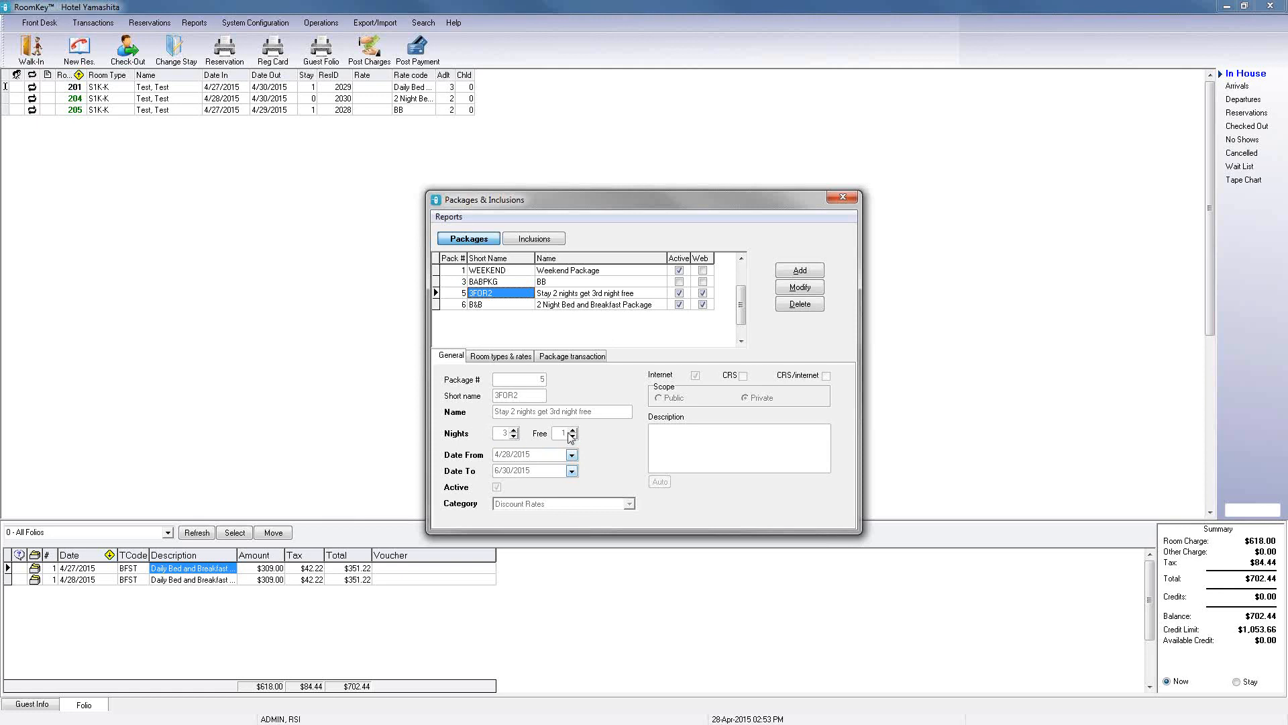
pyautogui.click(846, 198)
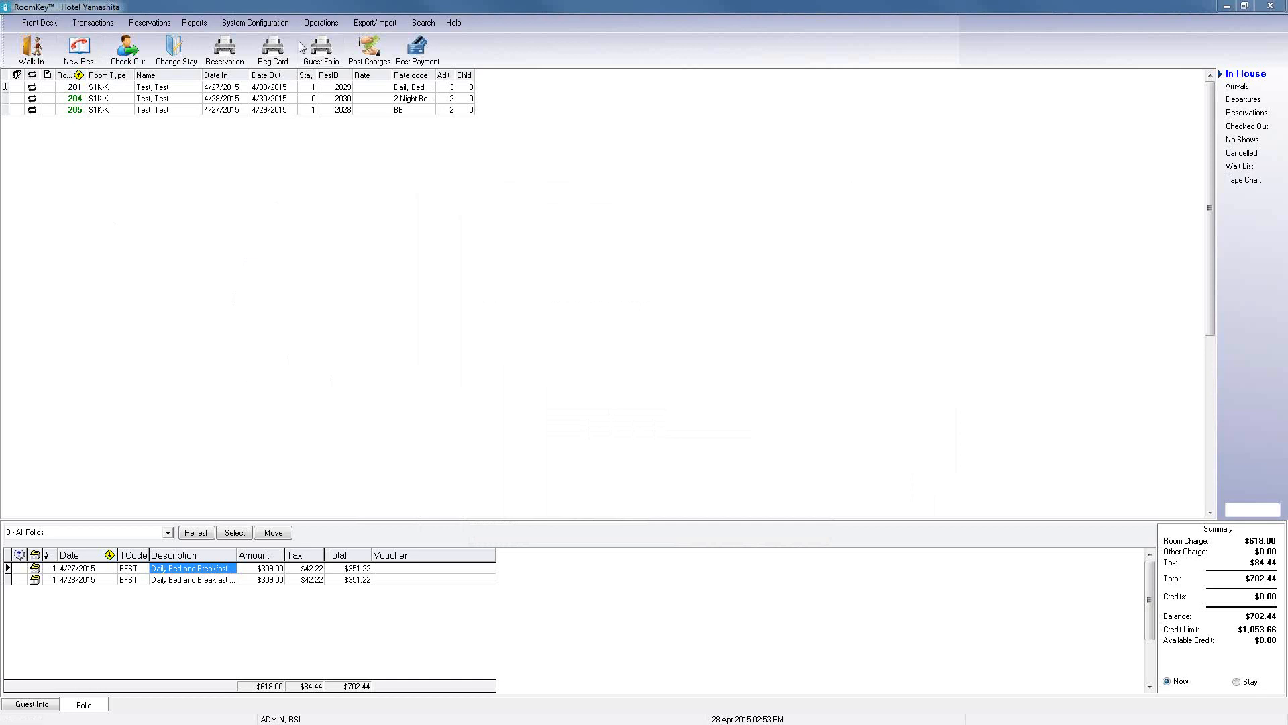
# Step: Reopen Packages & Inclusions, view the Weekend package's transactions and the Inclusions list, then close the dialog
pyautogui.click(284, 26)
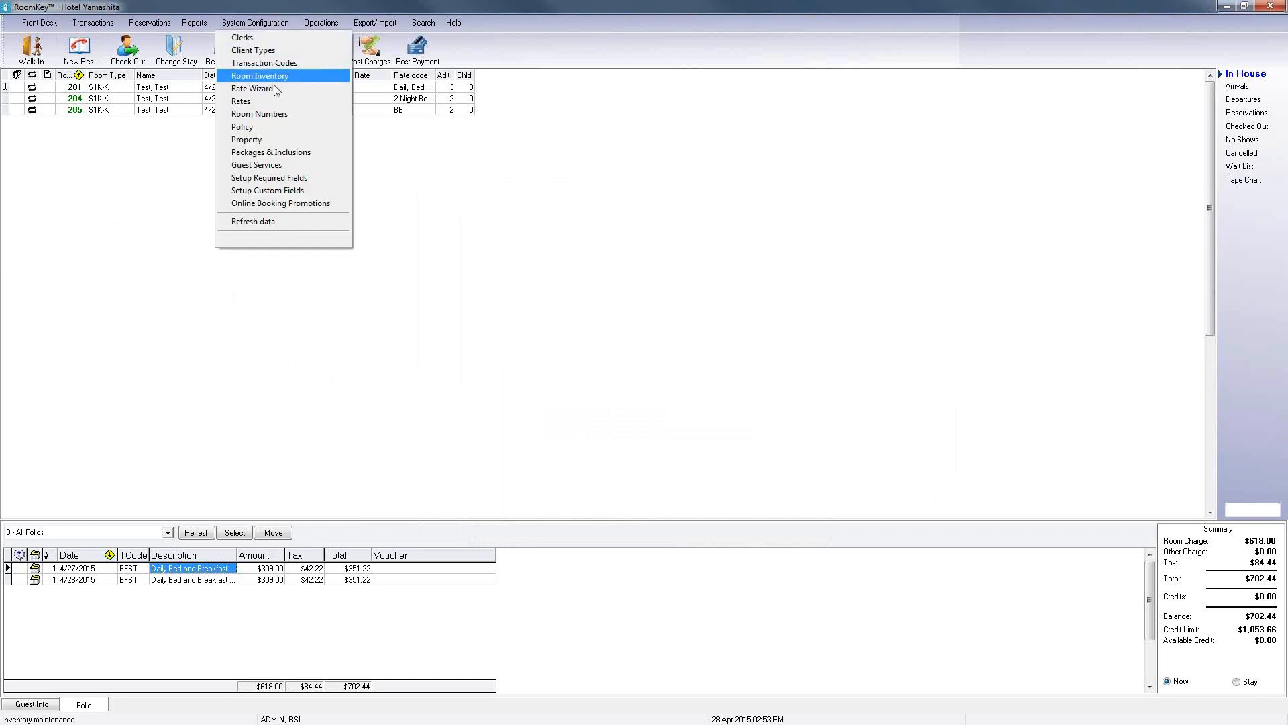
pyautogui.click(272, 153)
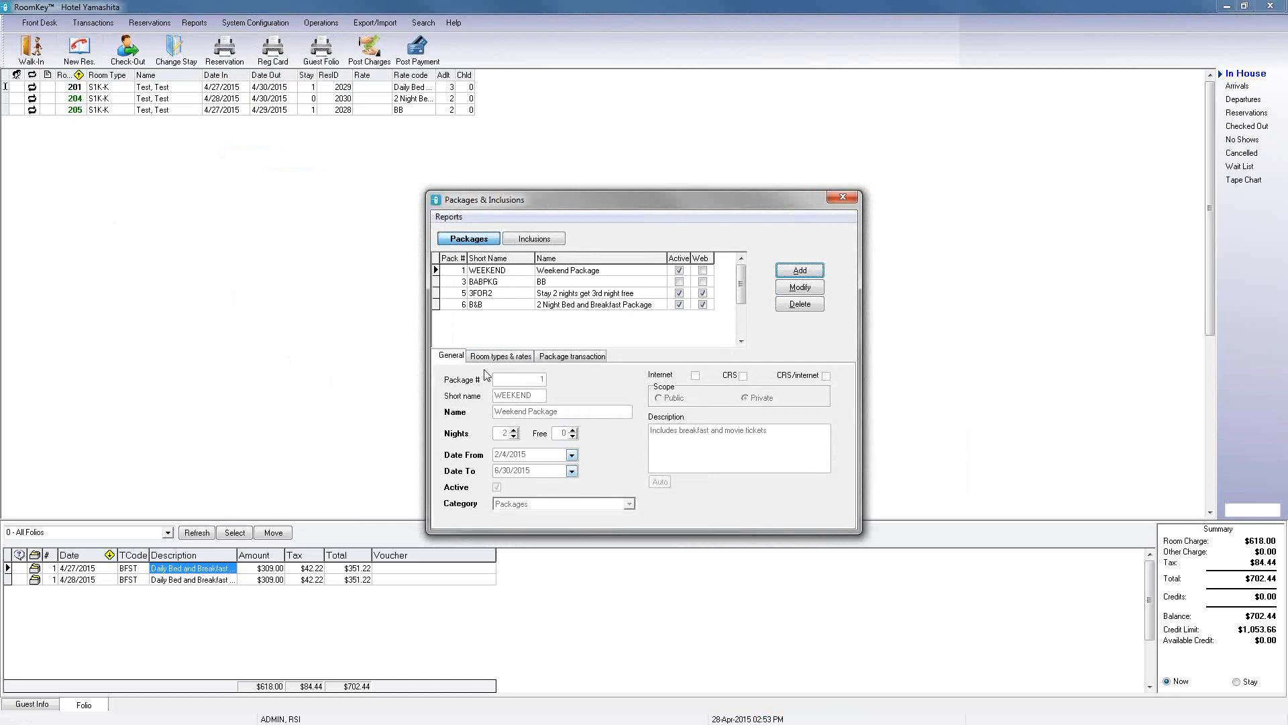
pyautogui.click(483, 246)
pyautogui.click(588, 356)
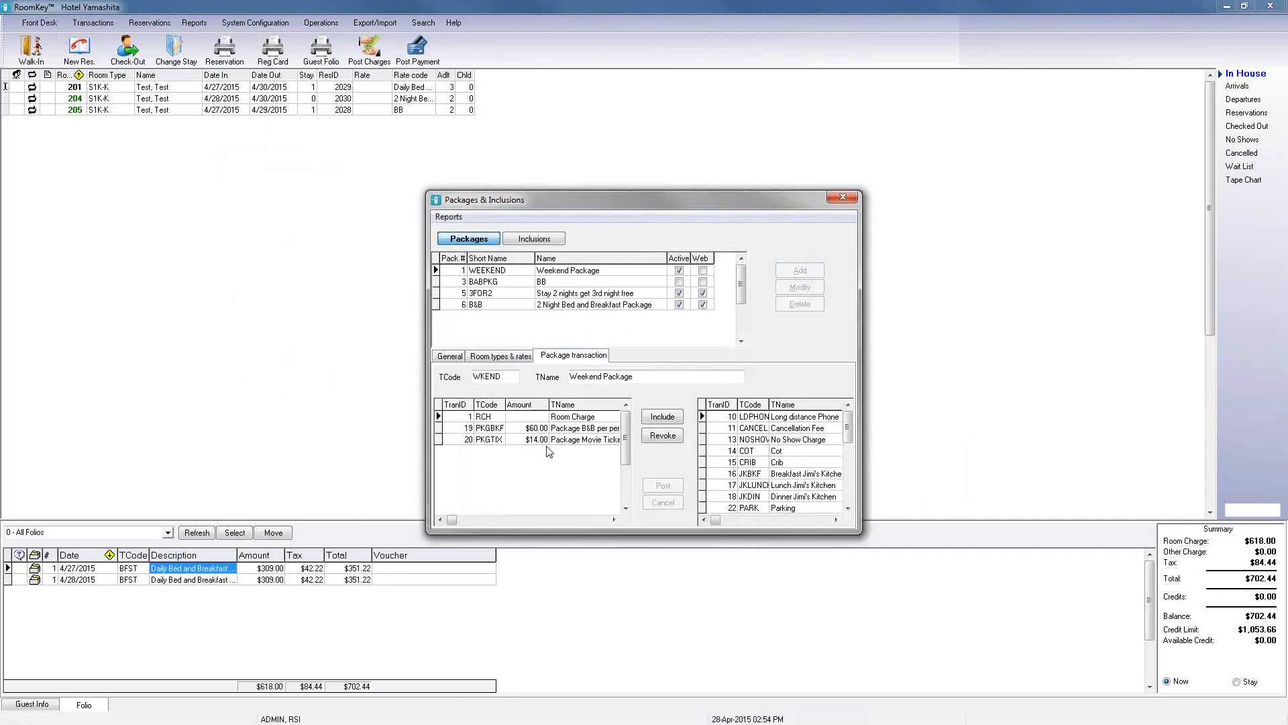
pyautogui.click(543, 242)
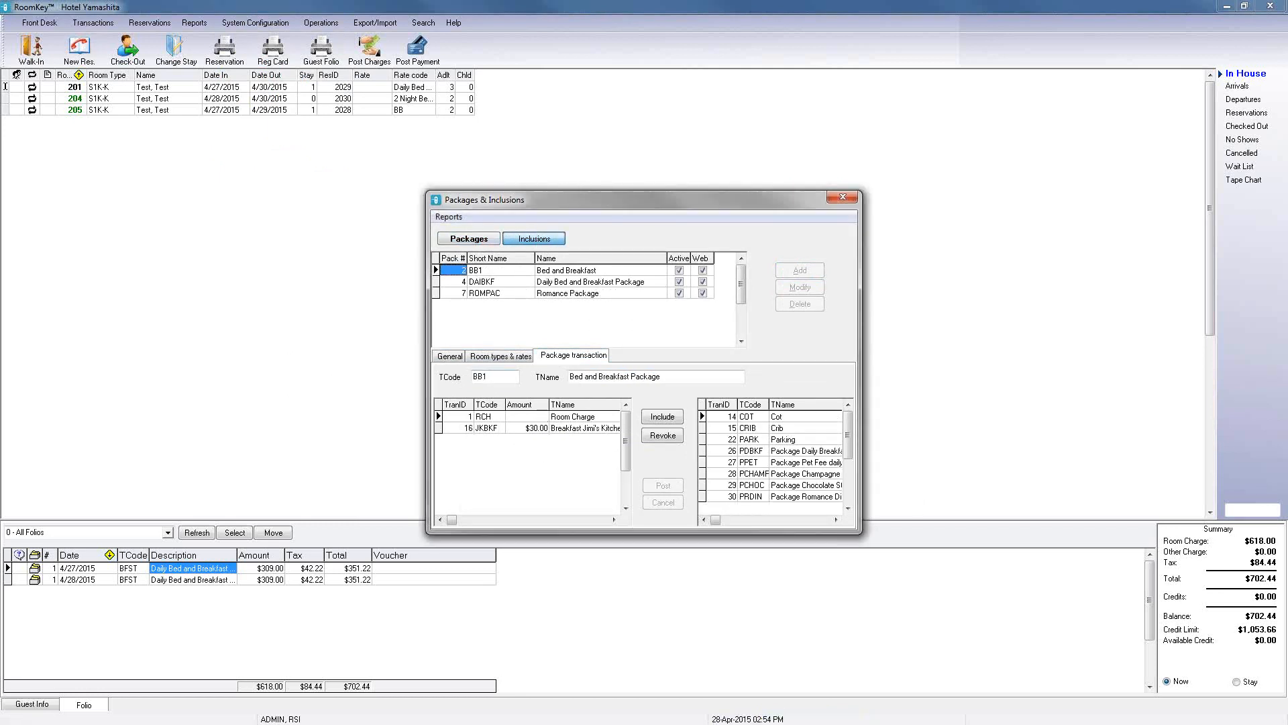
pyautogui.click(842, 197)
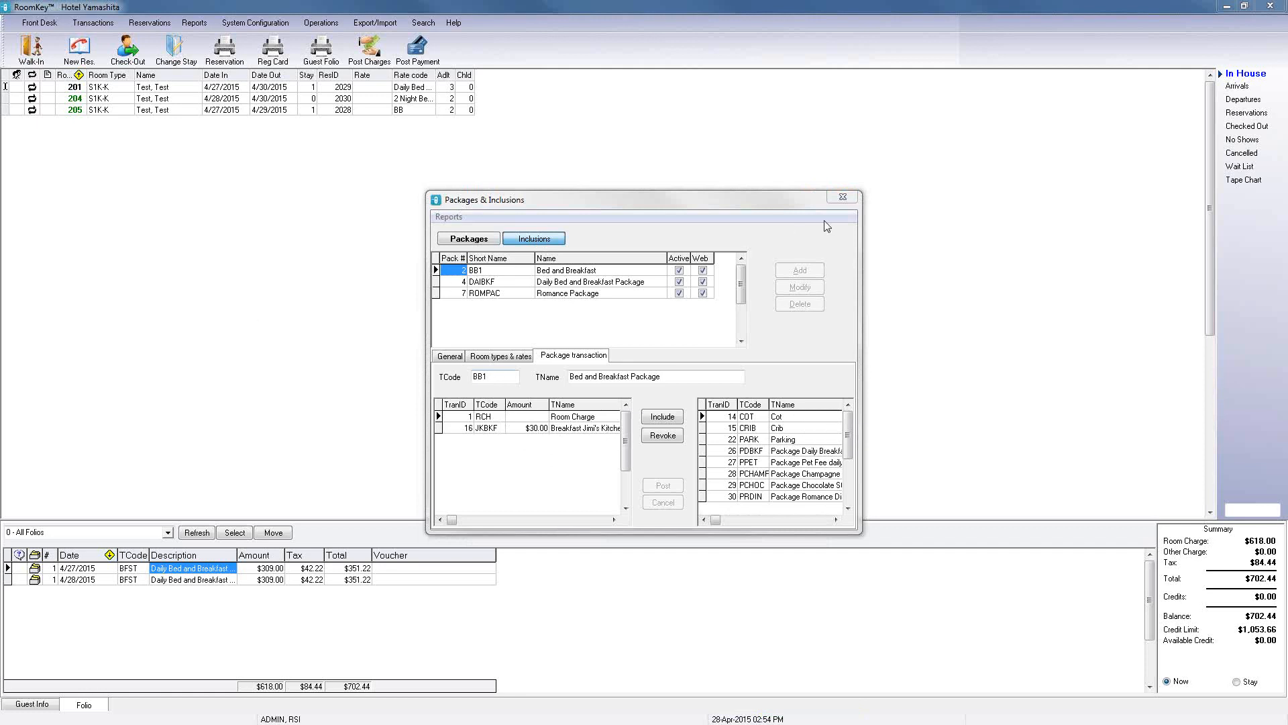
pyautogui.click(843, 198)
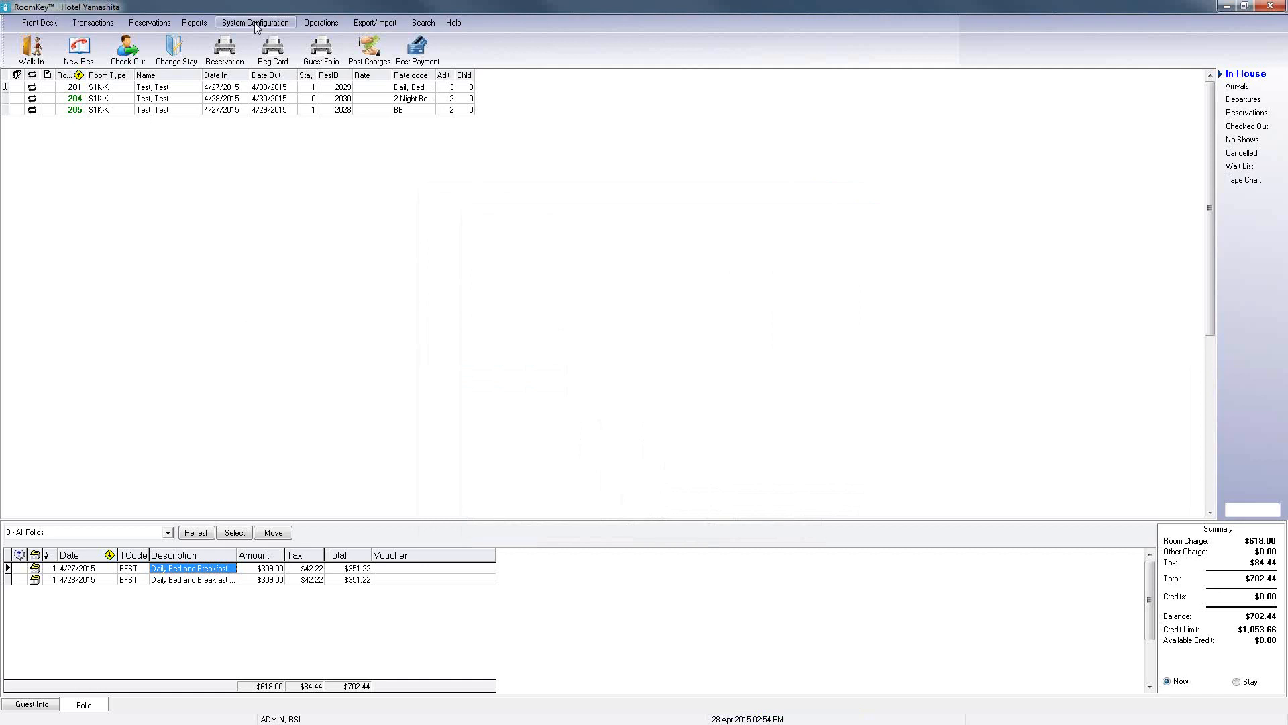
# Step: Open the Rate Wizard and proceed with the P Bed and Breakfast package base rate
pyautogui.click(255, 23)
pyautogui.click(251, 89)
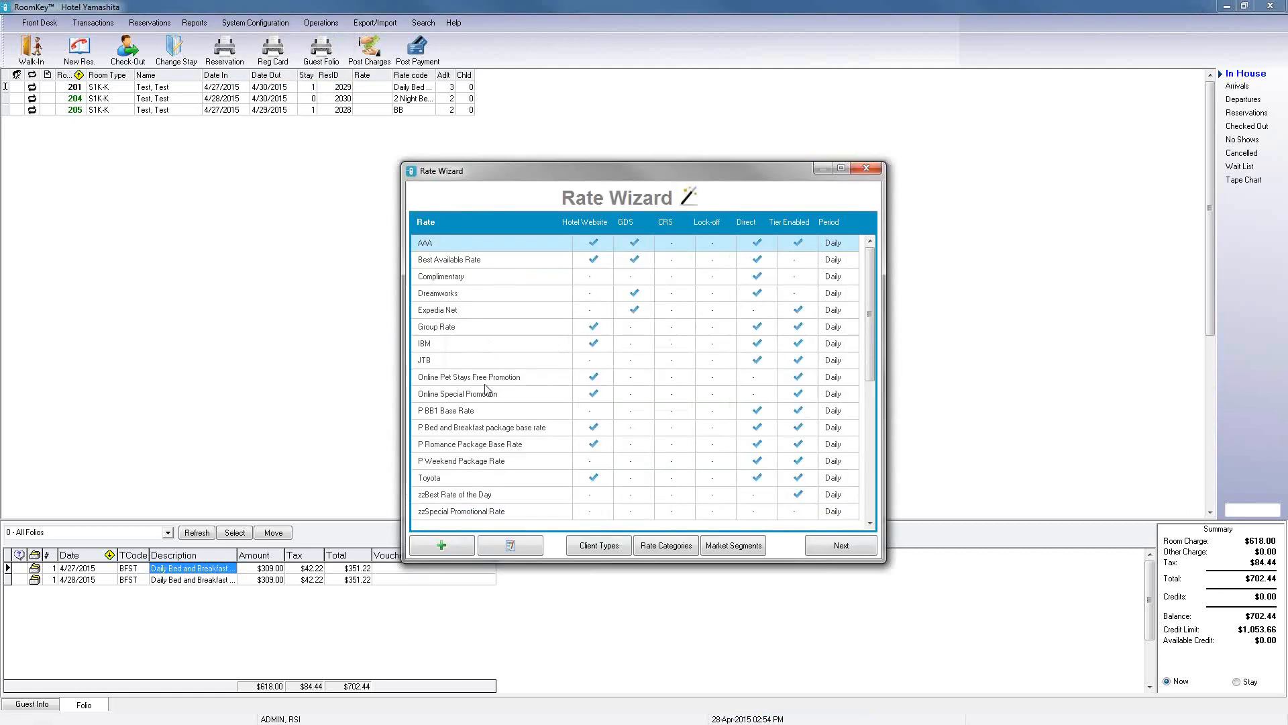
pyautogui.scroll(-3, 493, 434)
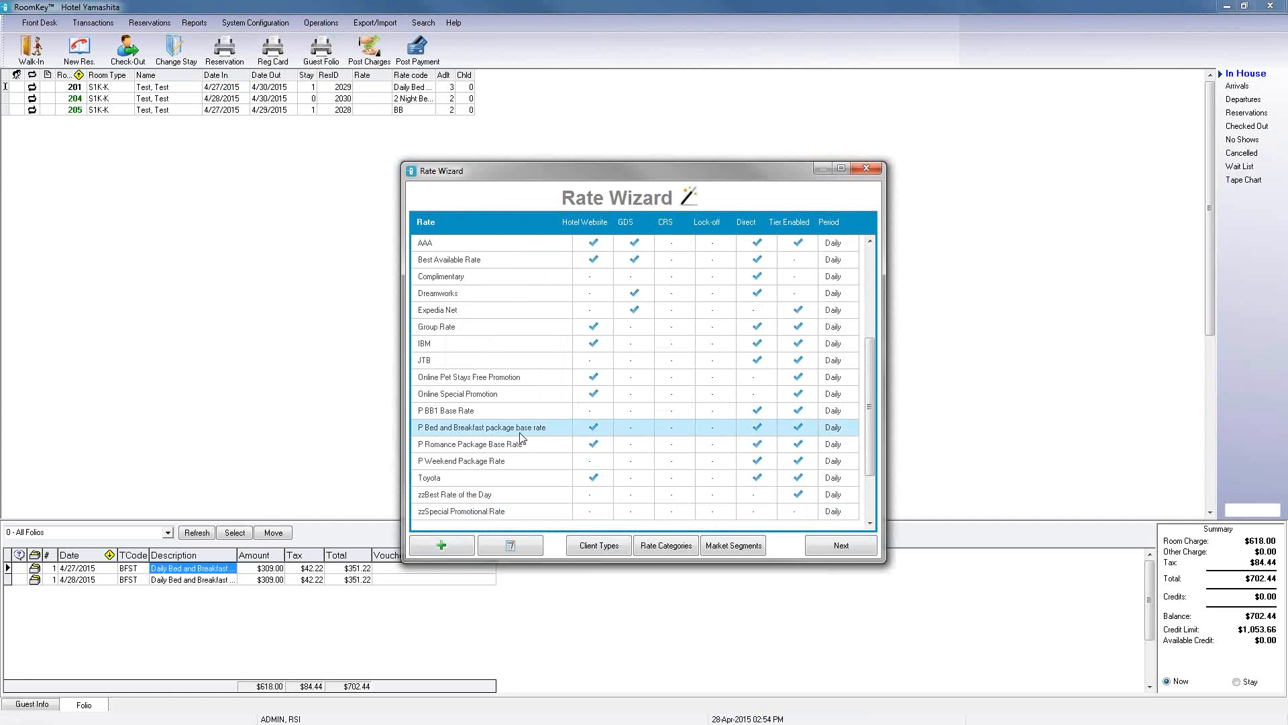
pyautogui.click(817, 547)
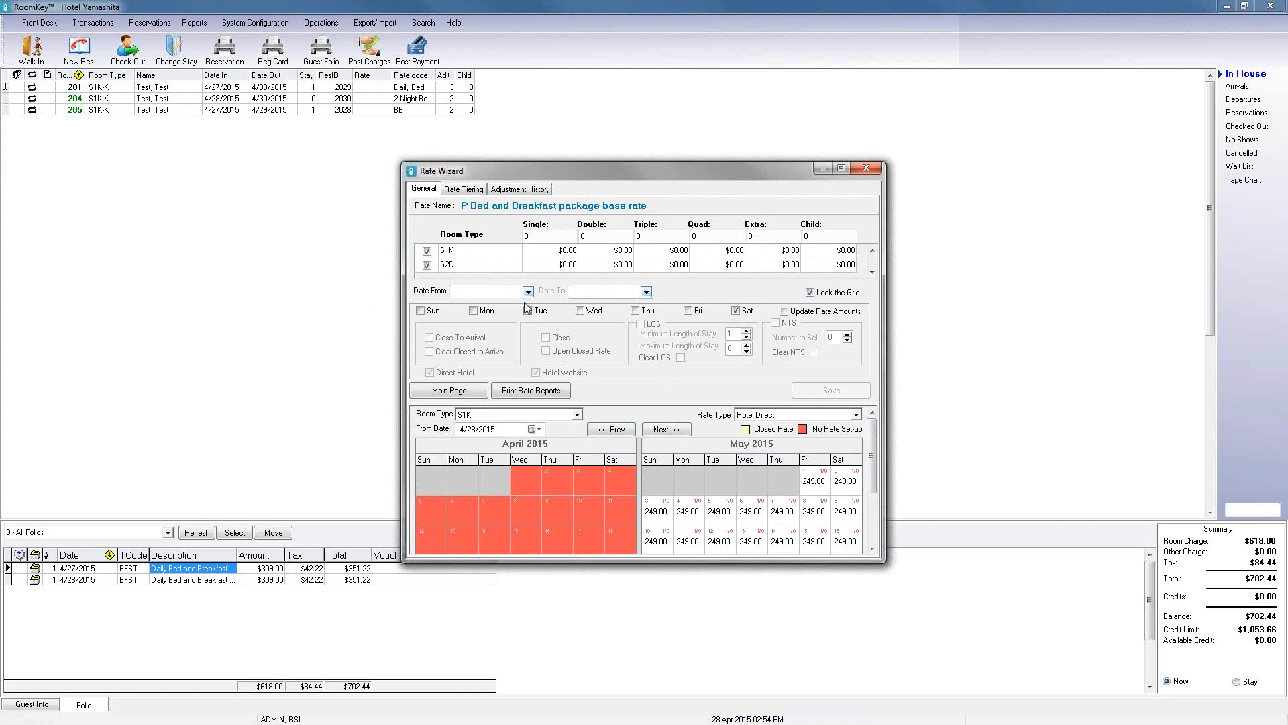
# Step: Mark the rate closed on Fridays, Saturdays and Sundays from 4/28/2015 to 6/30/2015, then close the wizard without saving
pyautogui.click(528, 292)
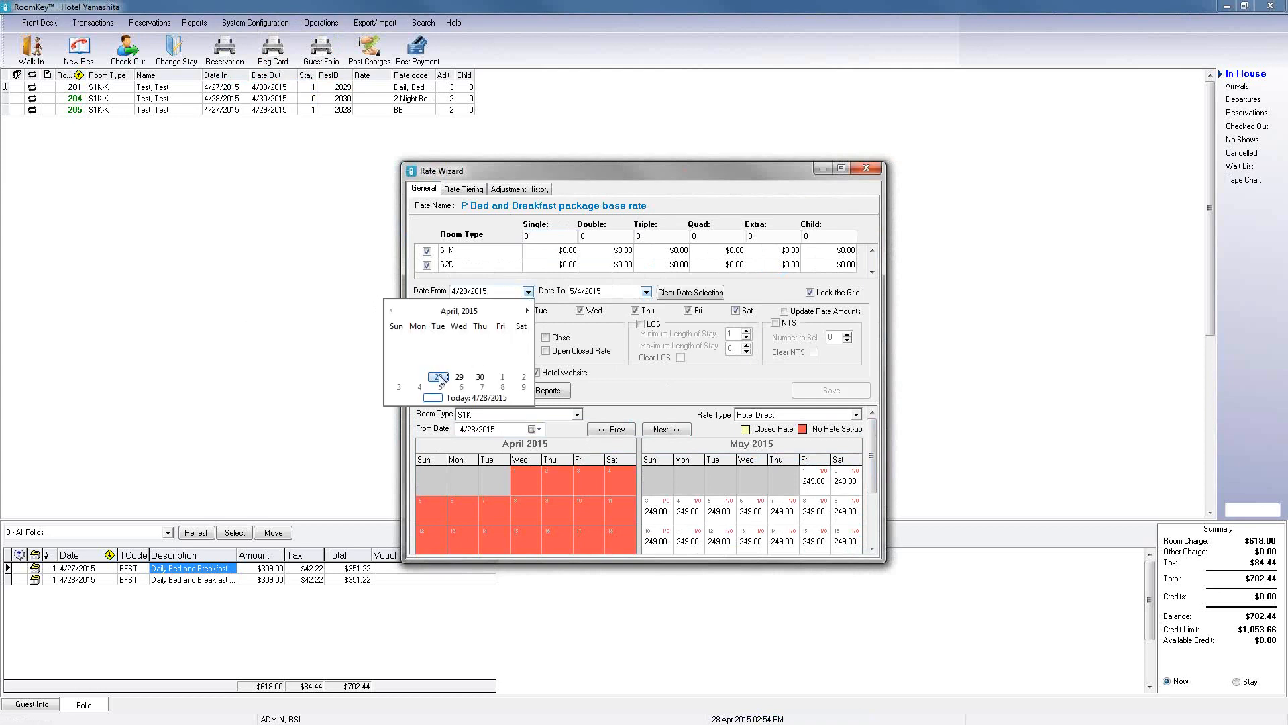
pyautogui.click(438, 377)
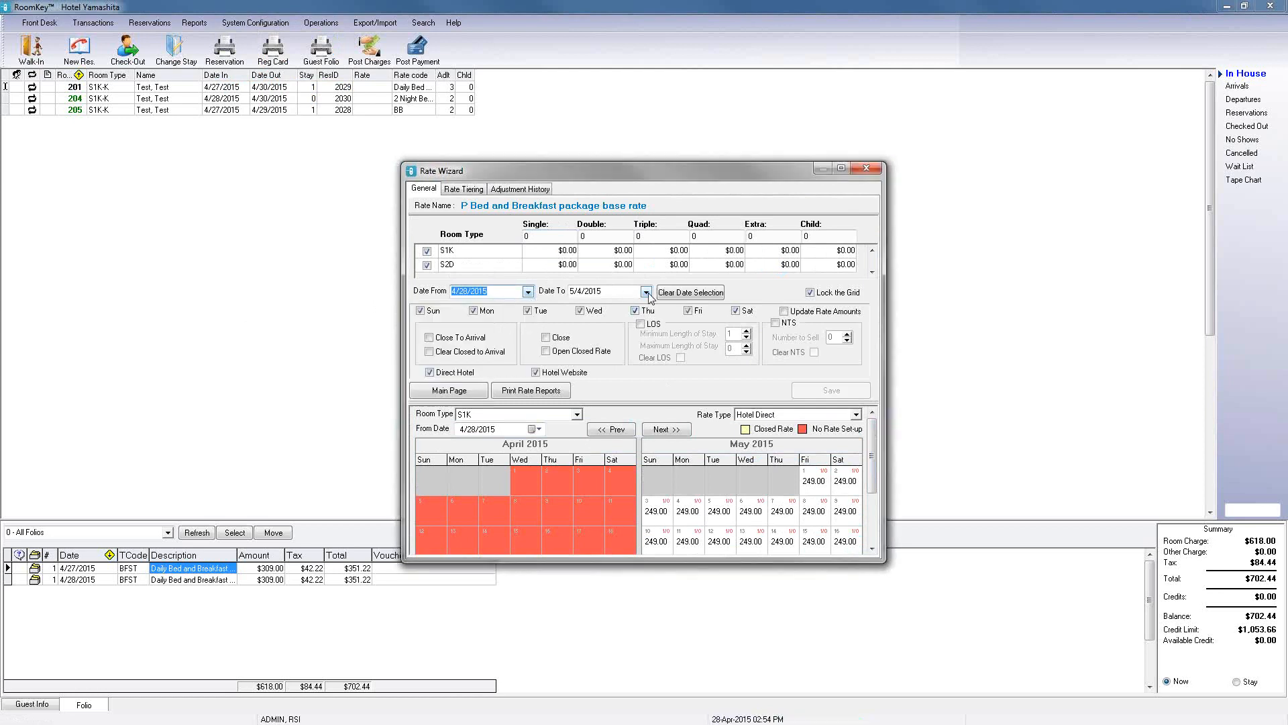
pyautogui.click(646, 292)
pyautogui.click(645, 310)
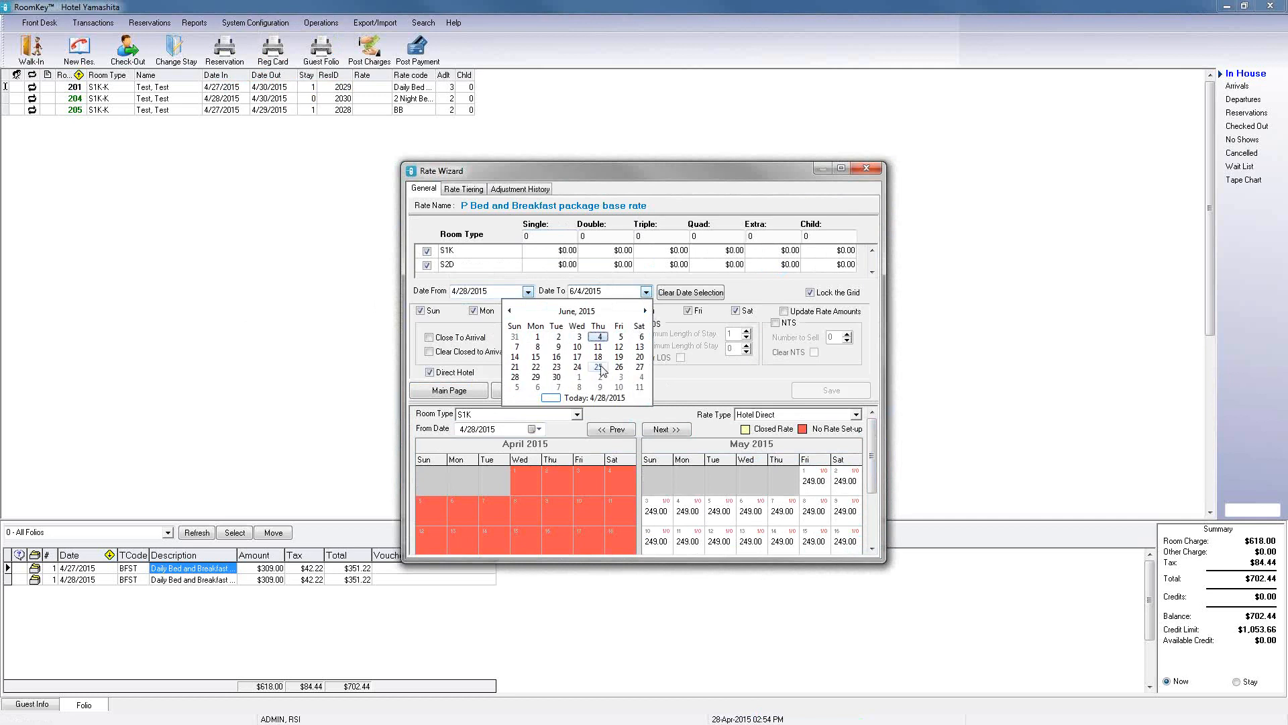
pyautogui.click(558, 378)
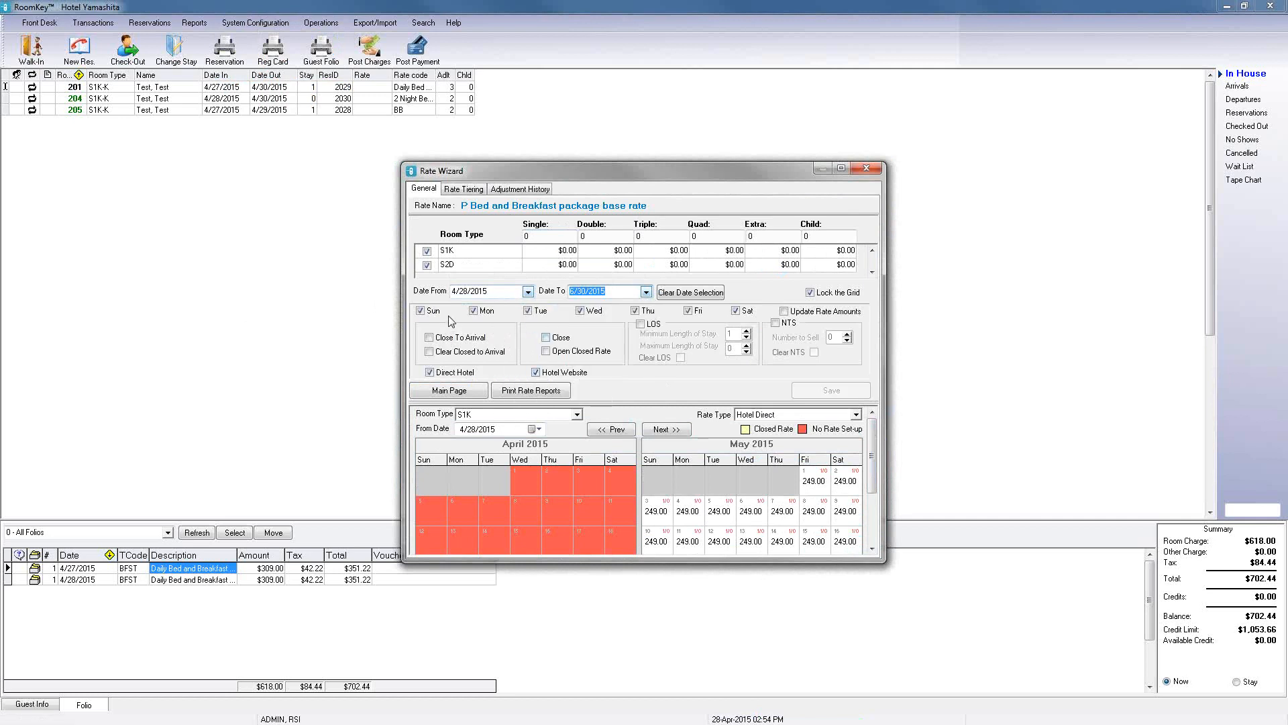
pyautogui.click(420, 310)
pyautogui.click(687, 311)
pyautogui.click(688, 310)
pyautogui.click(737, 313)
pyautogui.click(429, 314)
pyautogui.click(473, 311)
pyautogui.click(634, 312)
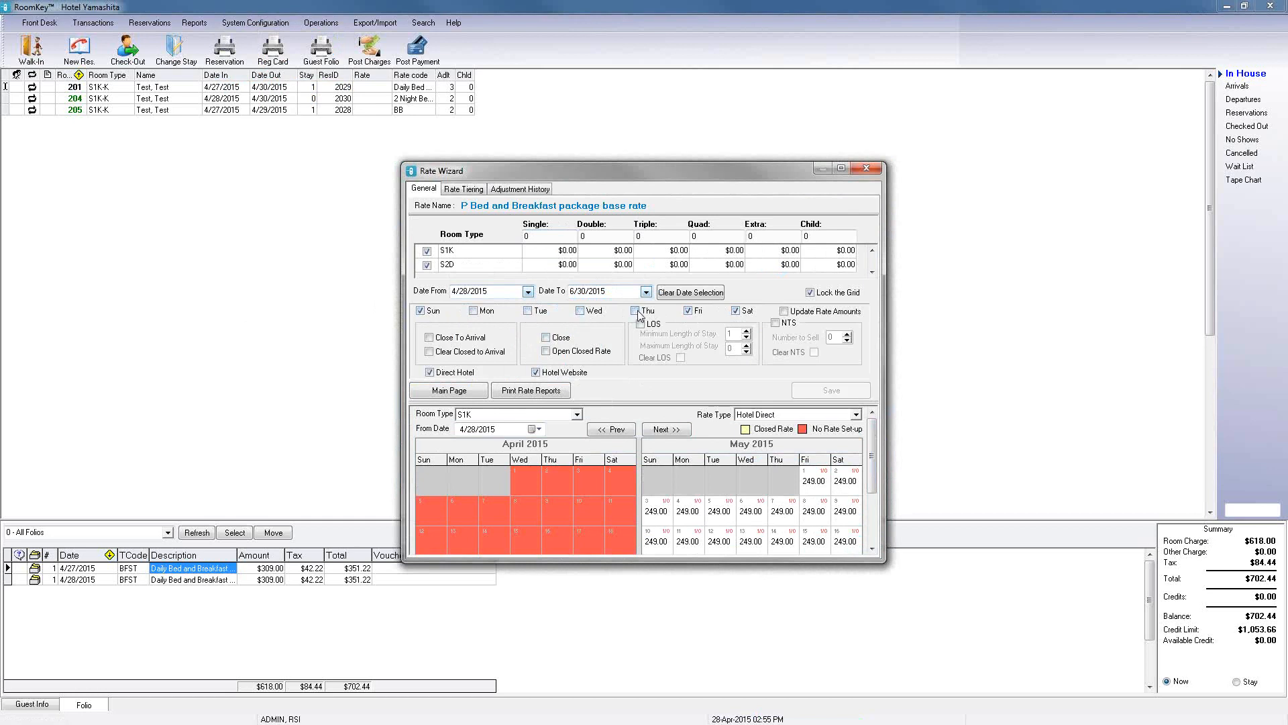
pyautogui.click(545, 338)
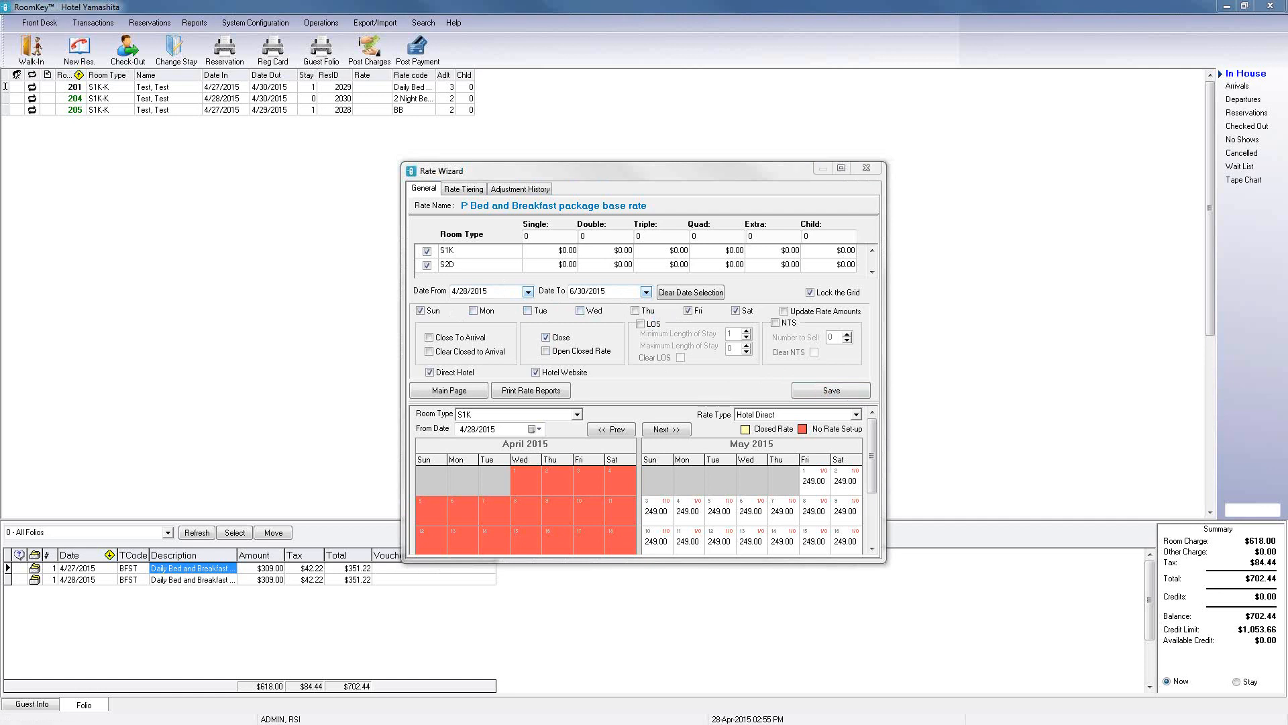
pyautogui.click(865, 168)
# Step: Reopen Packages & Inclusions, look through its Reports menu, and close the dialog
pyautogui.click(255, 22)
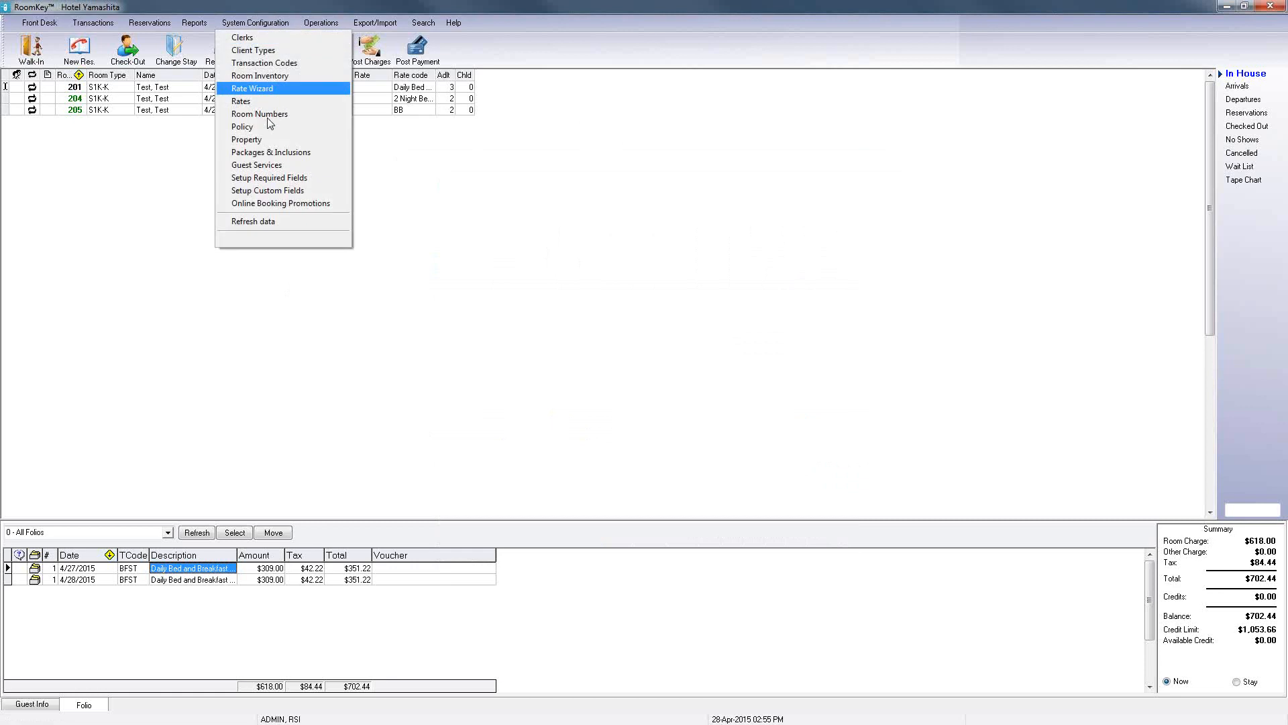
pyautogui.click(265, 154)
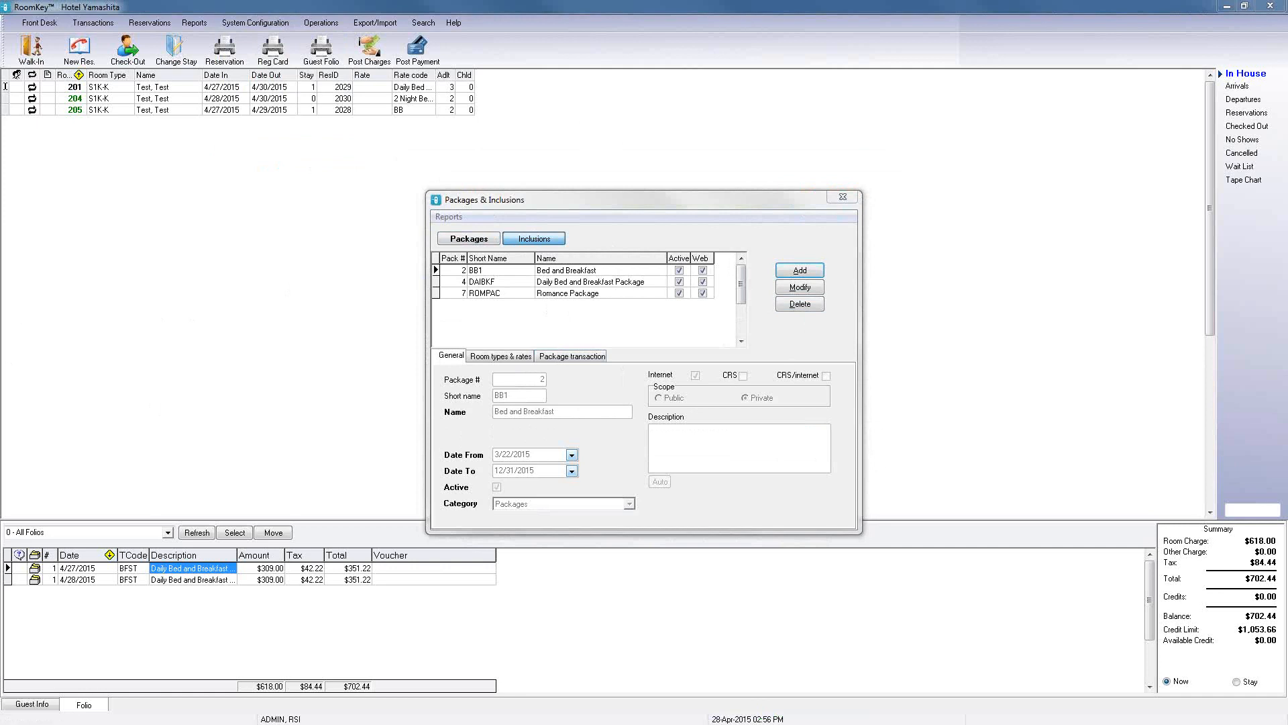
pyautogui.click(458, 218)
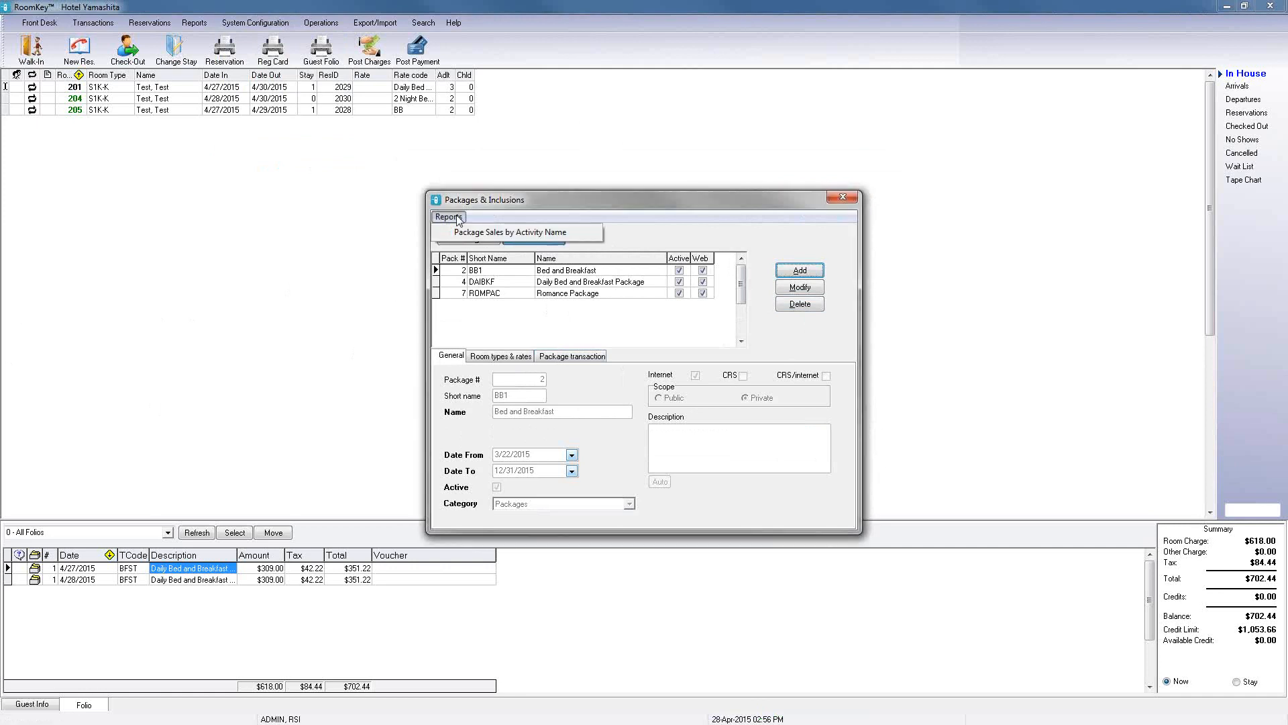
pyautogui.click(485, 201)
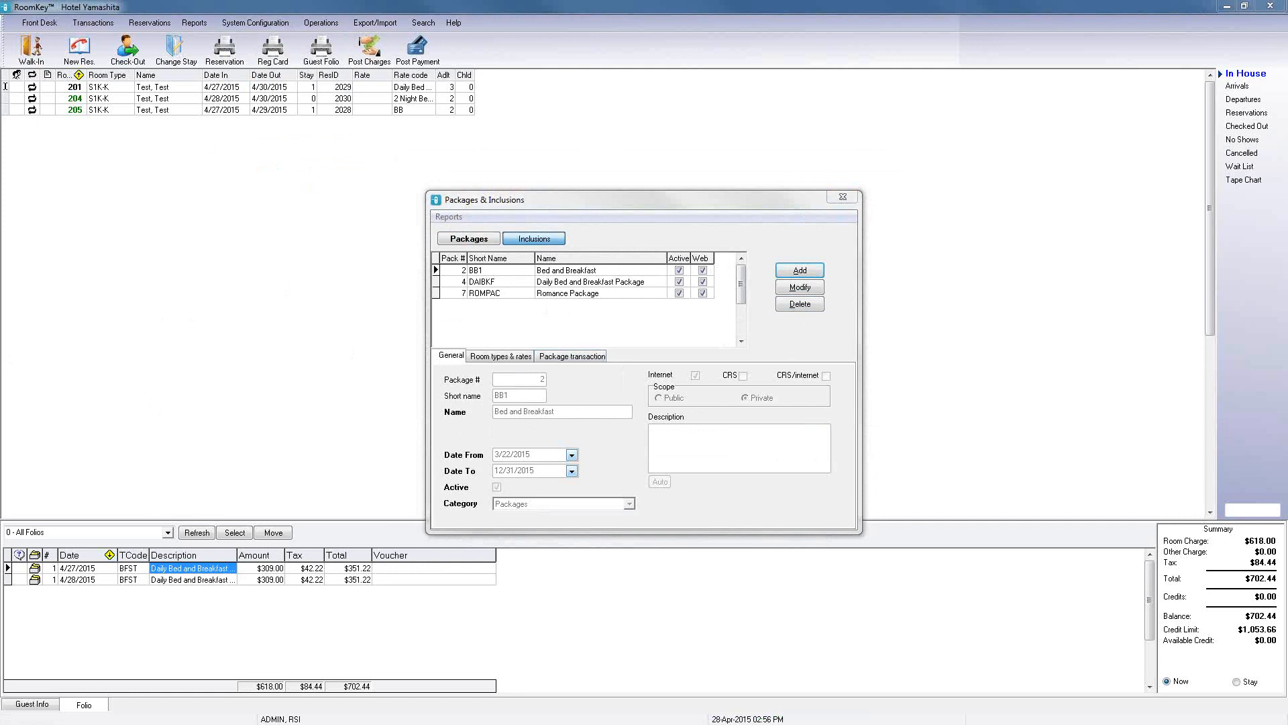
pyautogui.click(840, 198)
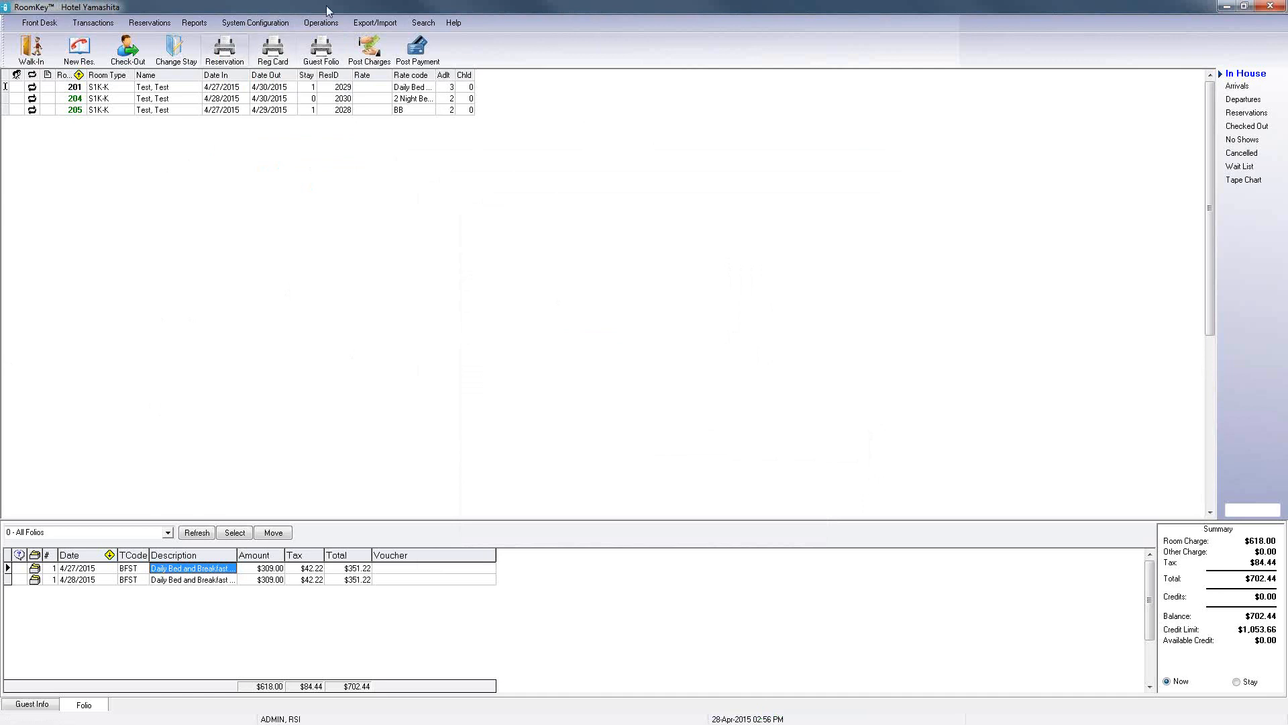
# Step: Search RoomKey Smart Support help for package articles, then close the support window
pyautogui.click(458, 22)
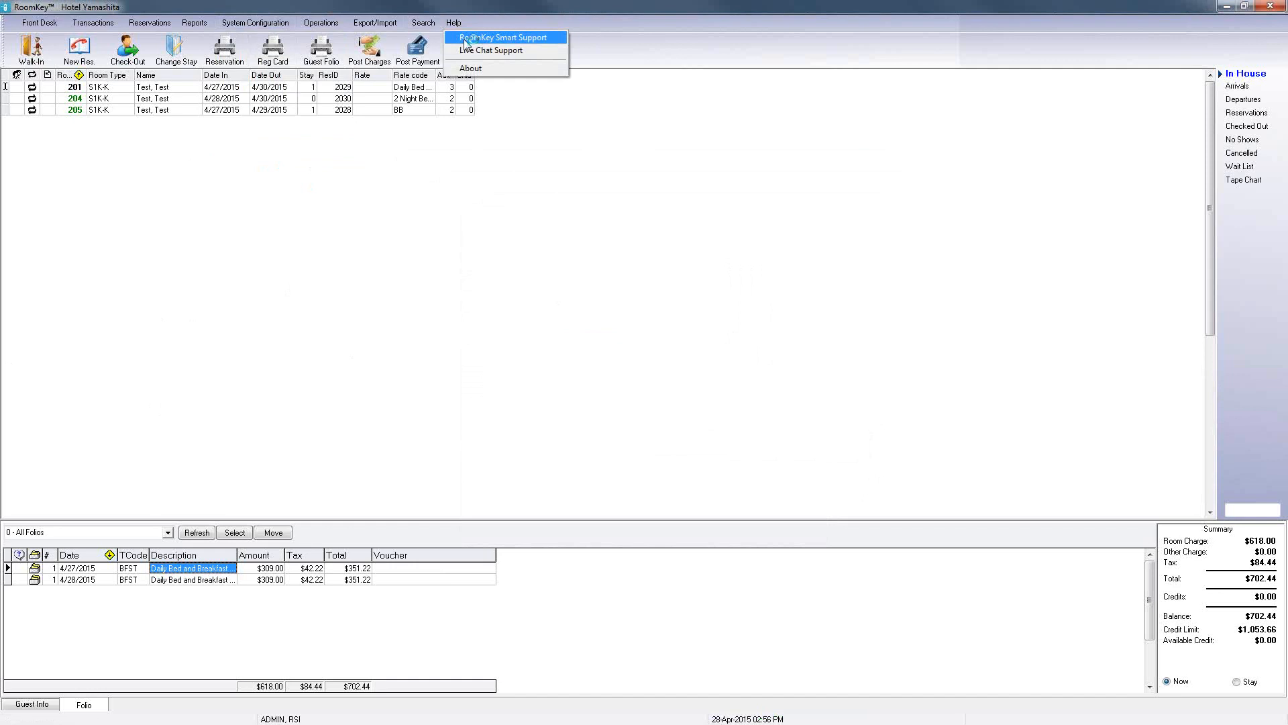
pyautogui.click(473, 38)
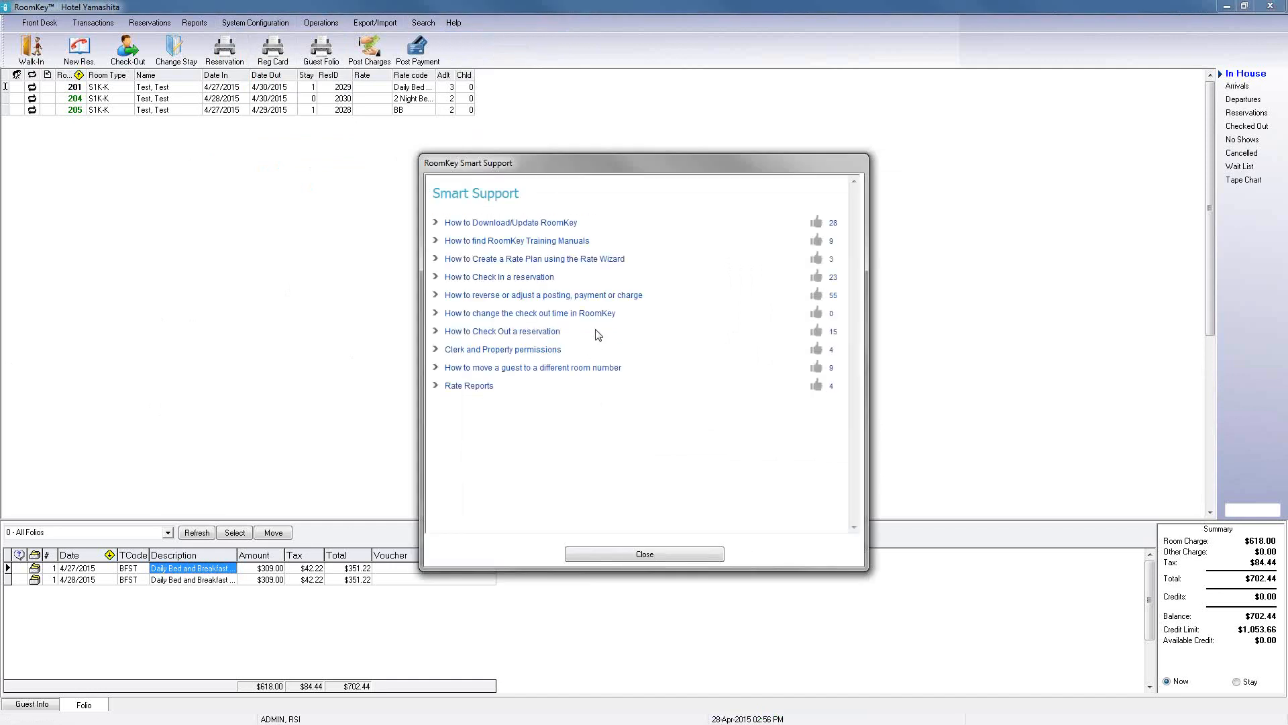
pyautogui.click(578, 247)
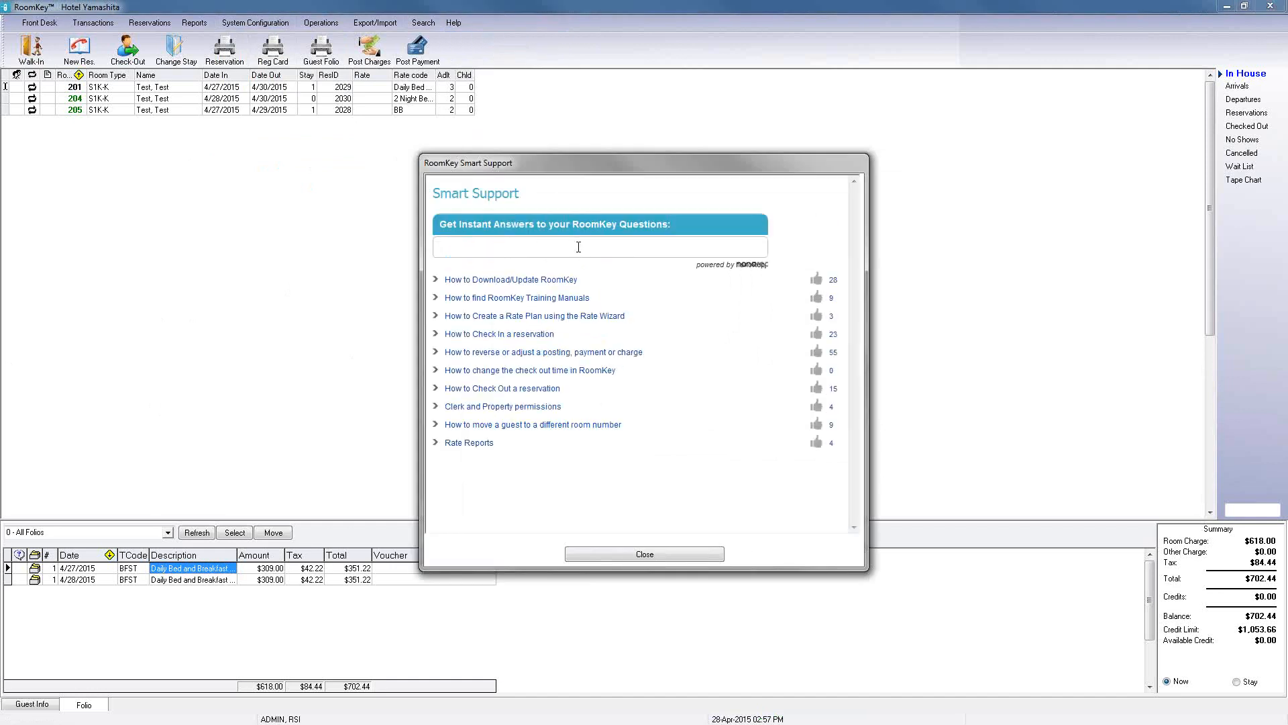
pyautogui.write('pak')
pyautogui.write('kage')
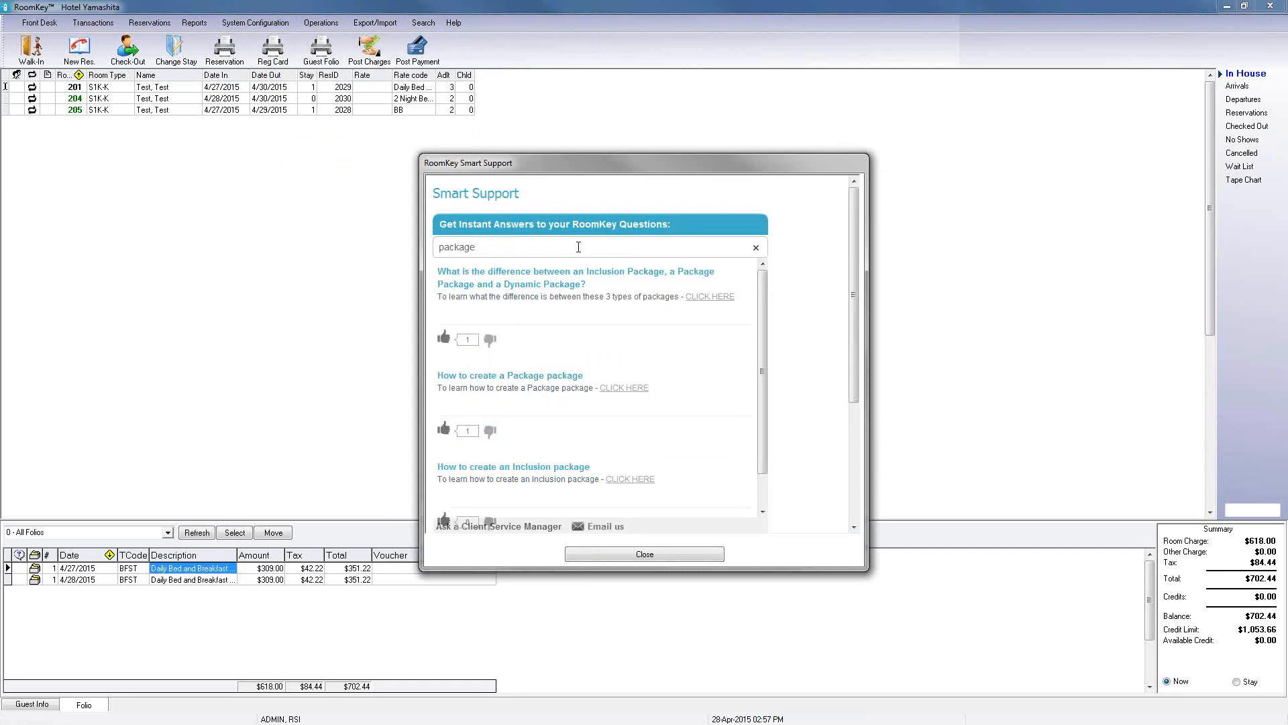
pyautogui.click(611, 554)
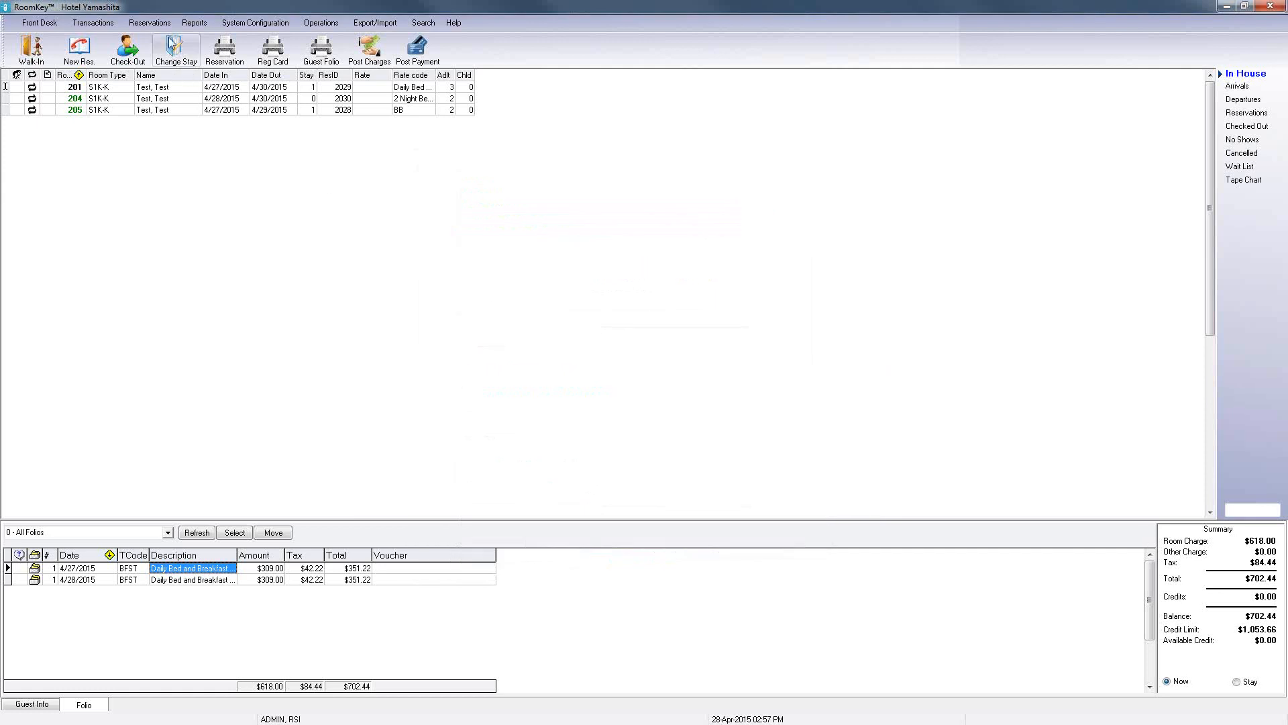